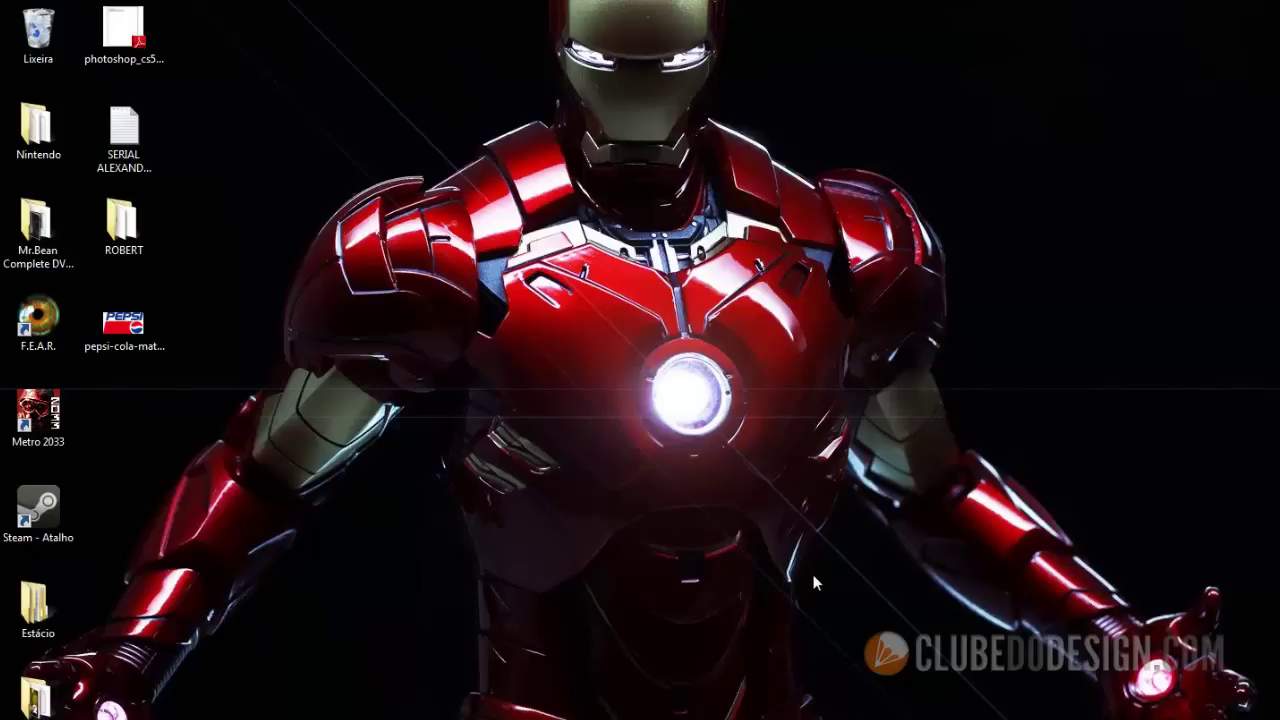
Step: Minimise Chrome and CorelDRAW, then select the Pepsi logo image on the desktop
click(560, 719)
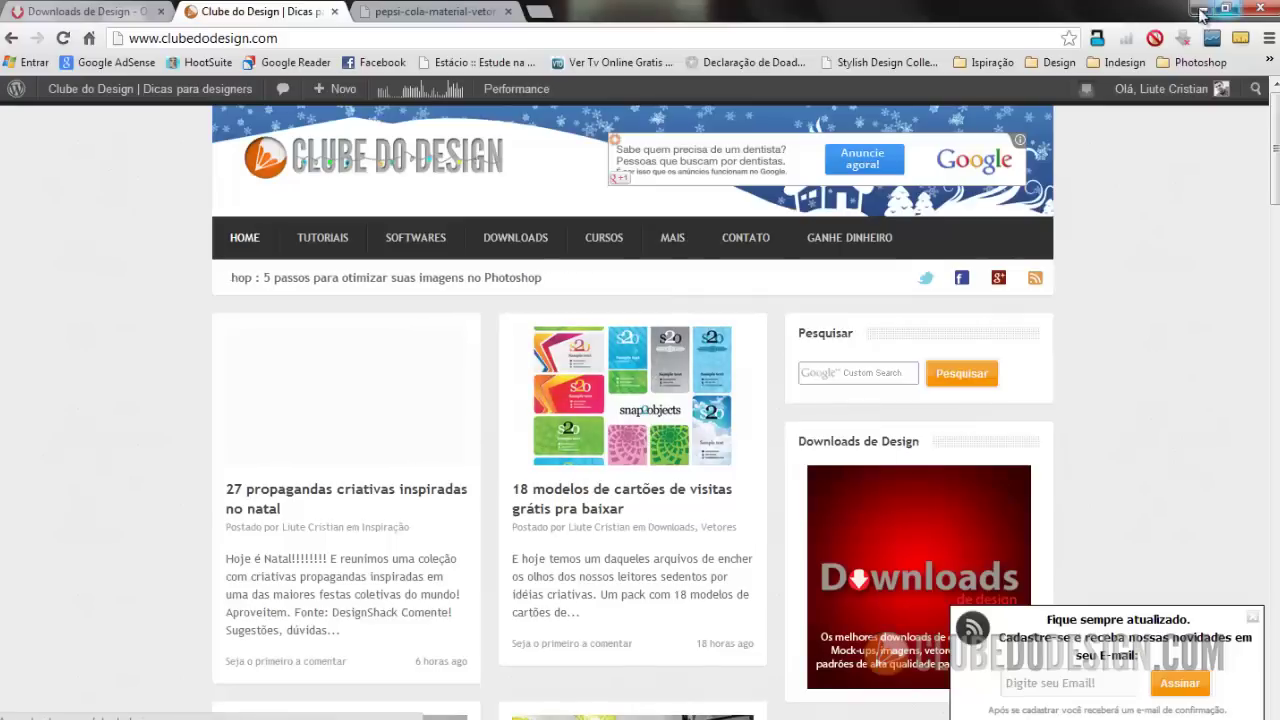
click(1202, 8)
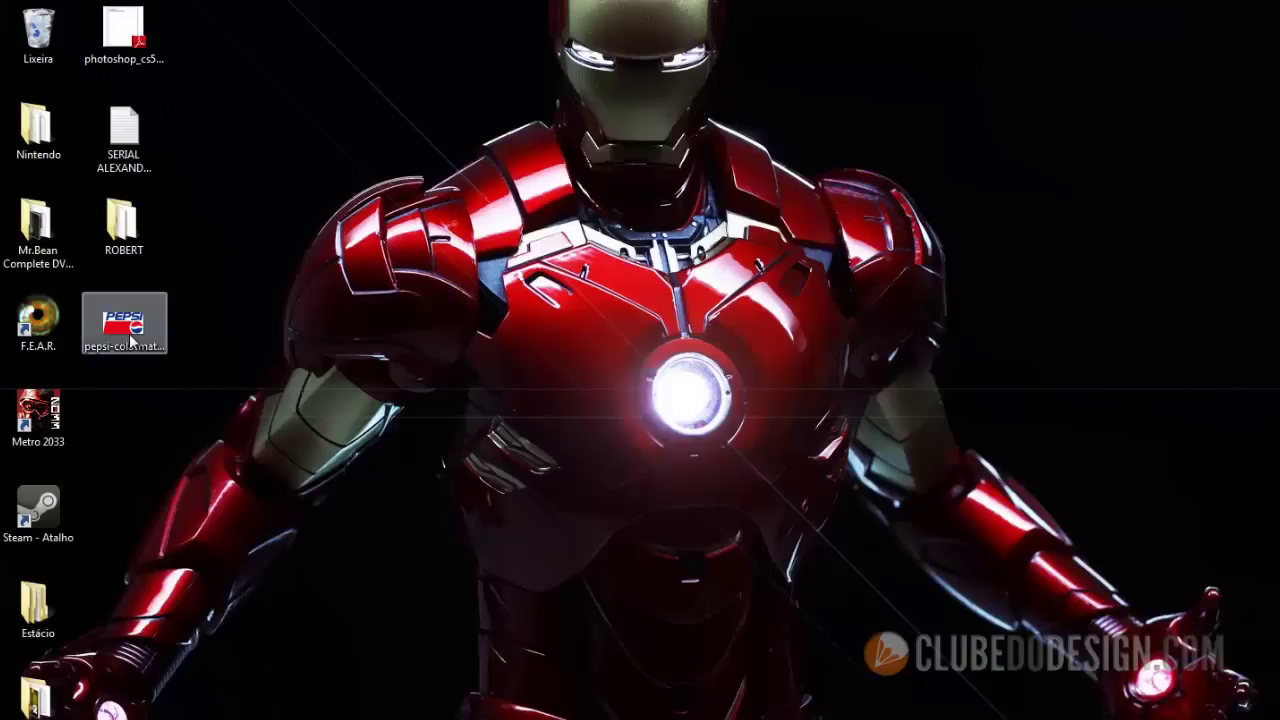
click(128, 338)
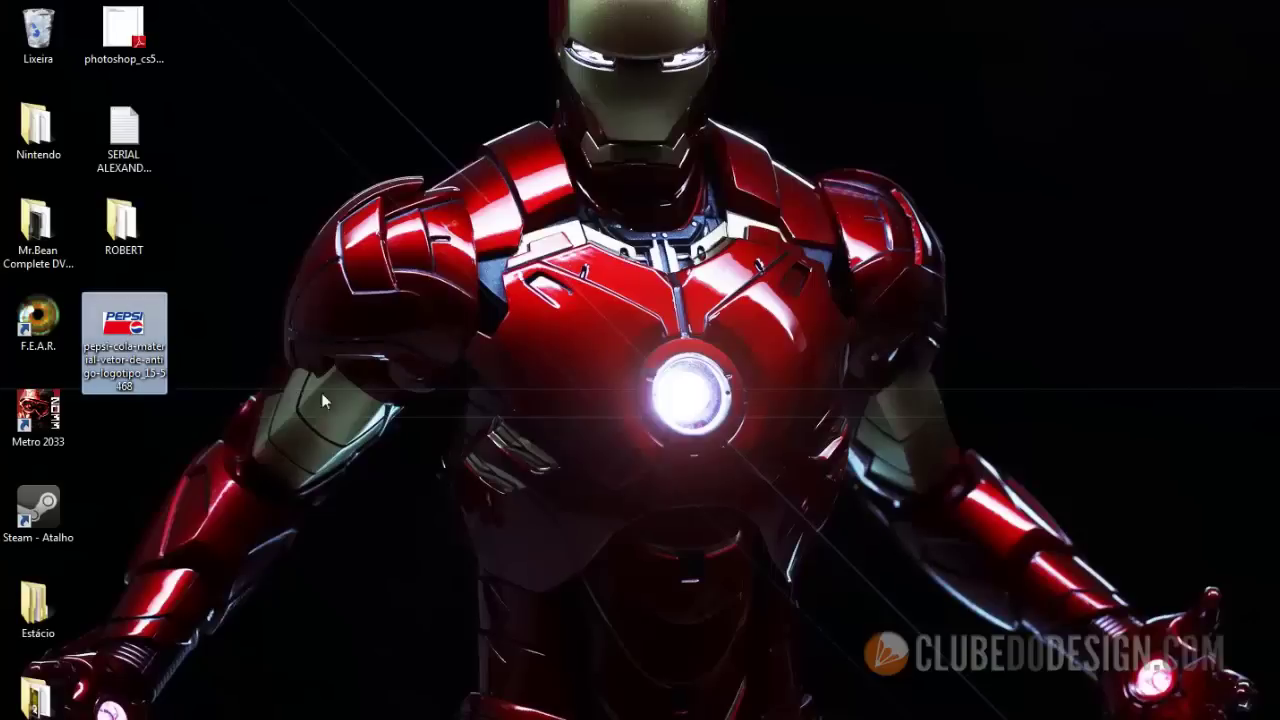
Step: Open the Pepsi JPG in Windows Photo Viewer and zoom in on the PEPSI lettering
key(Return)
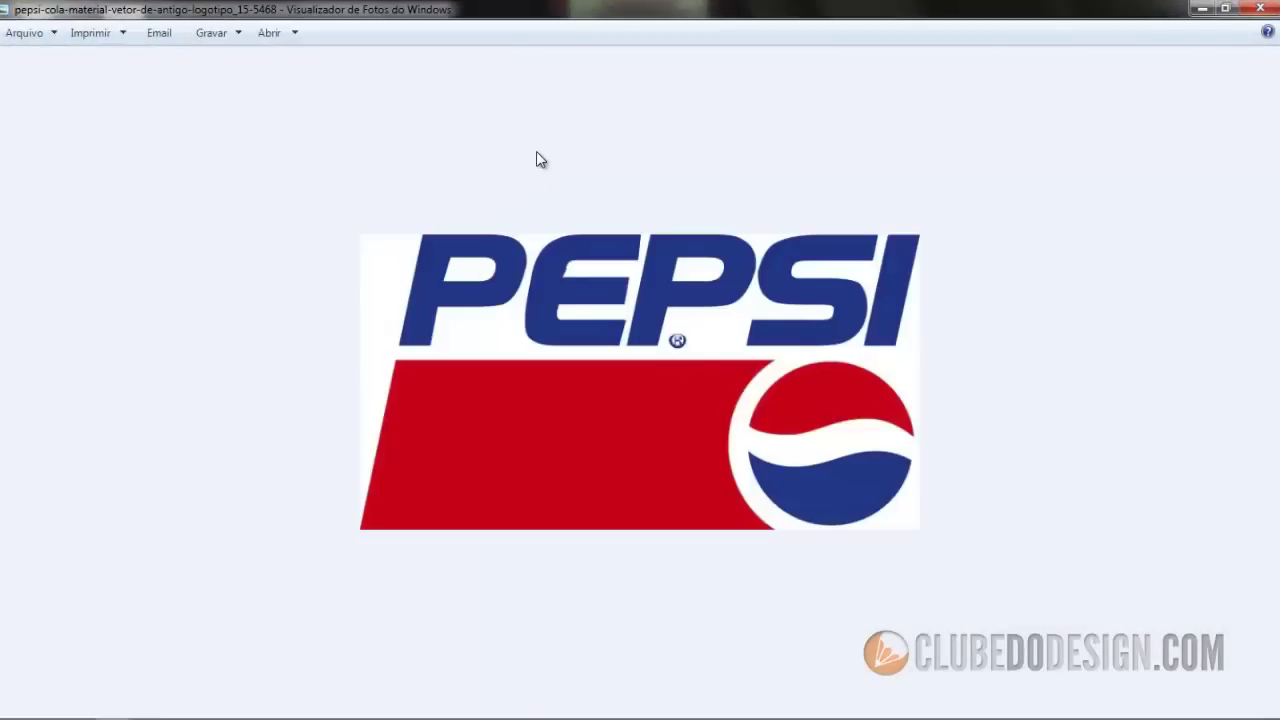
scroll(640, 220, up, 2)
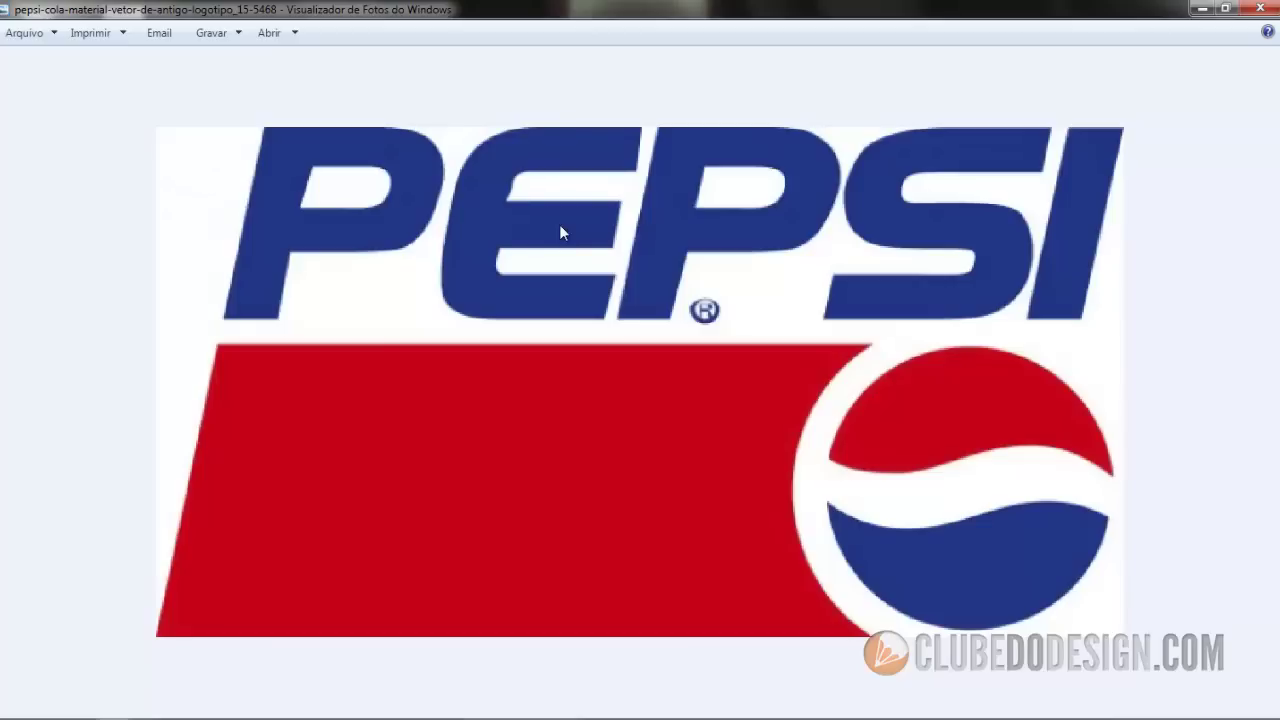
scroll(227, 170, up, 1)
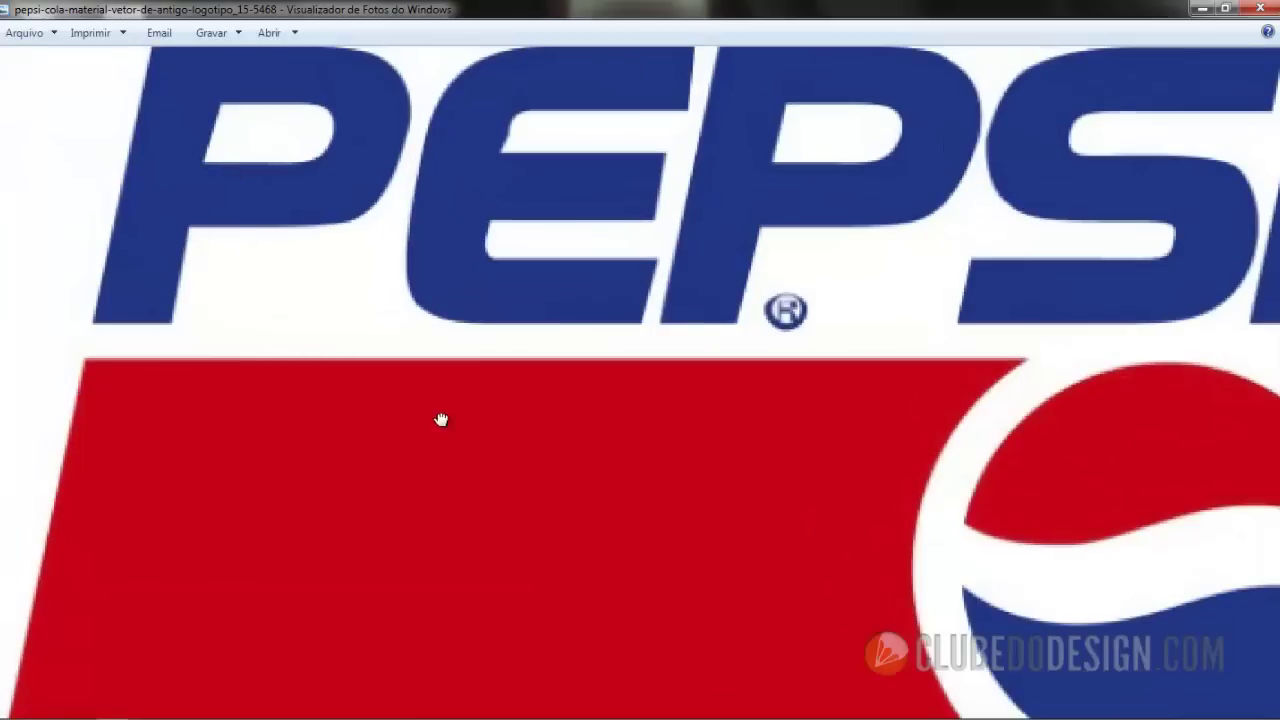
drag(474, 206, 463, 200)
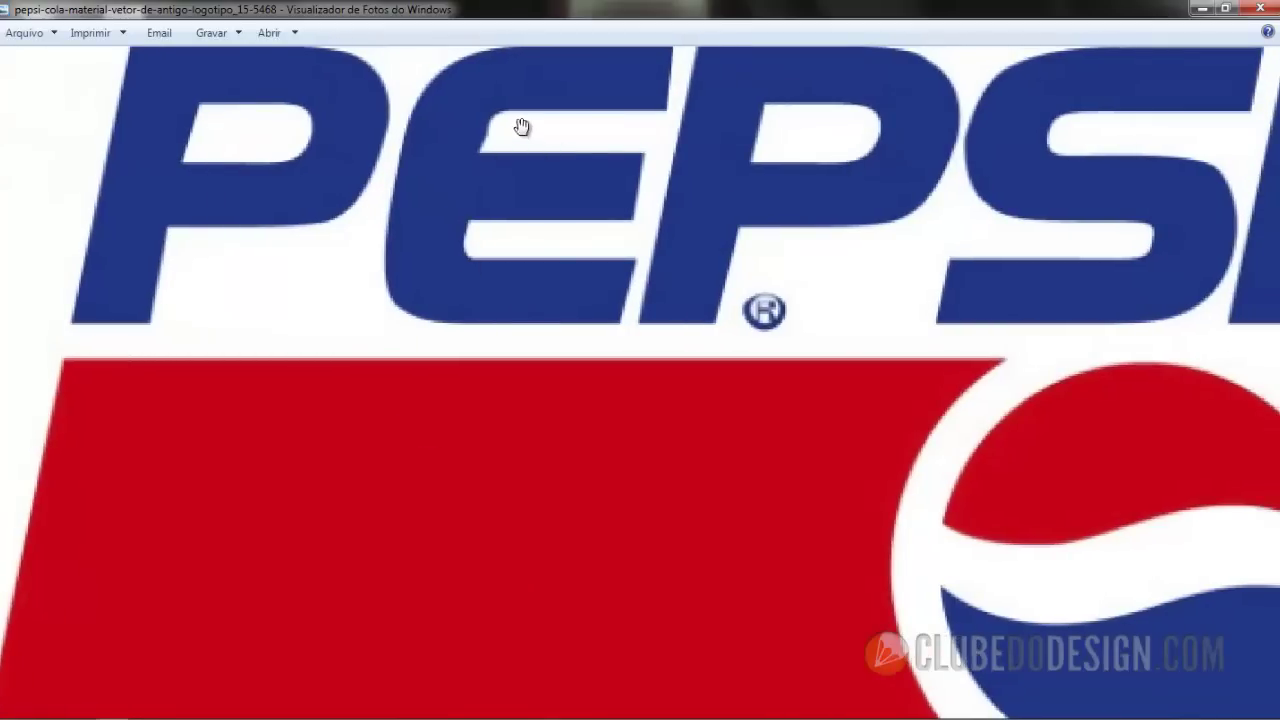
scroll(486, 114, up, 1)
drag(517, 137, 510, 174)
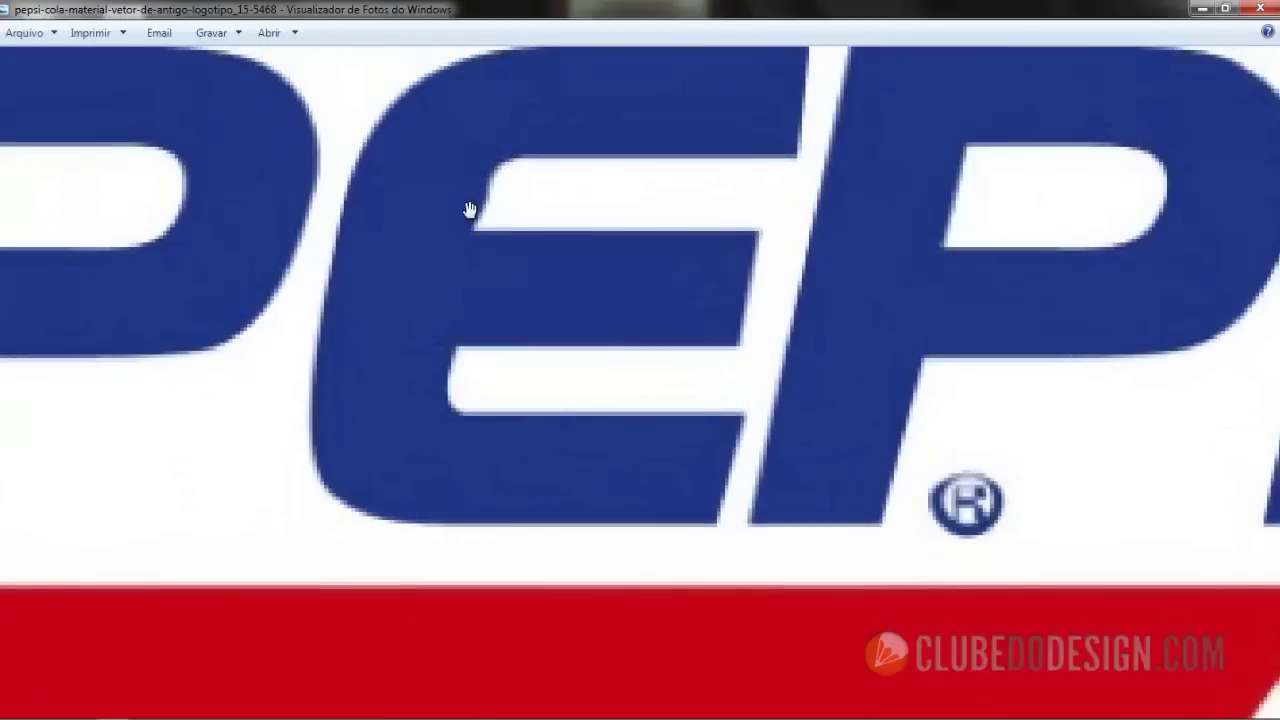
Step: Pan across the EPSI letters, zoom back out and restore the viewer window
scroll(540, 175, down, 1)
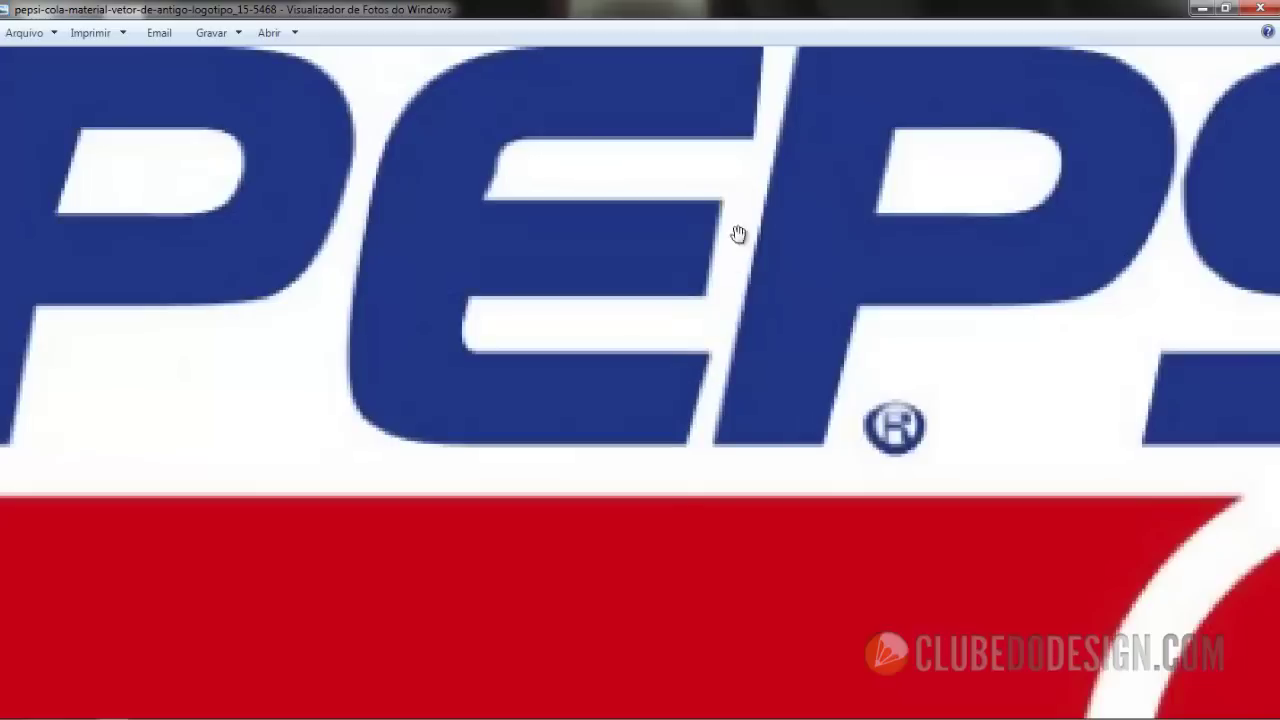
drag(885, 281, 405, 281)
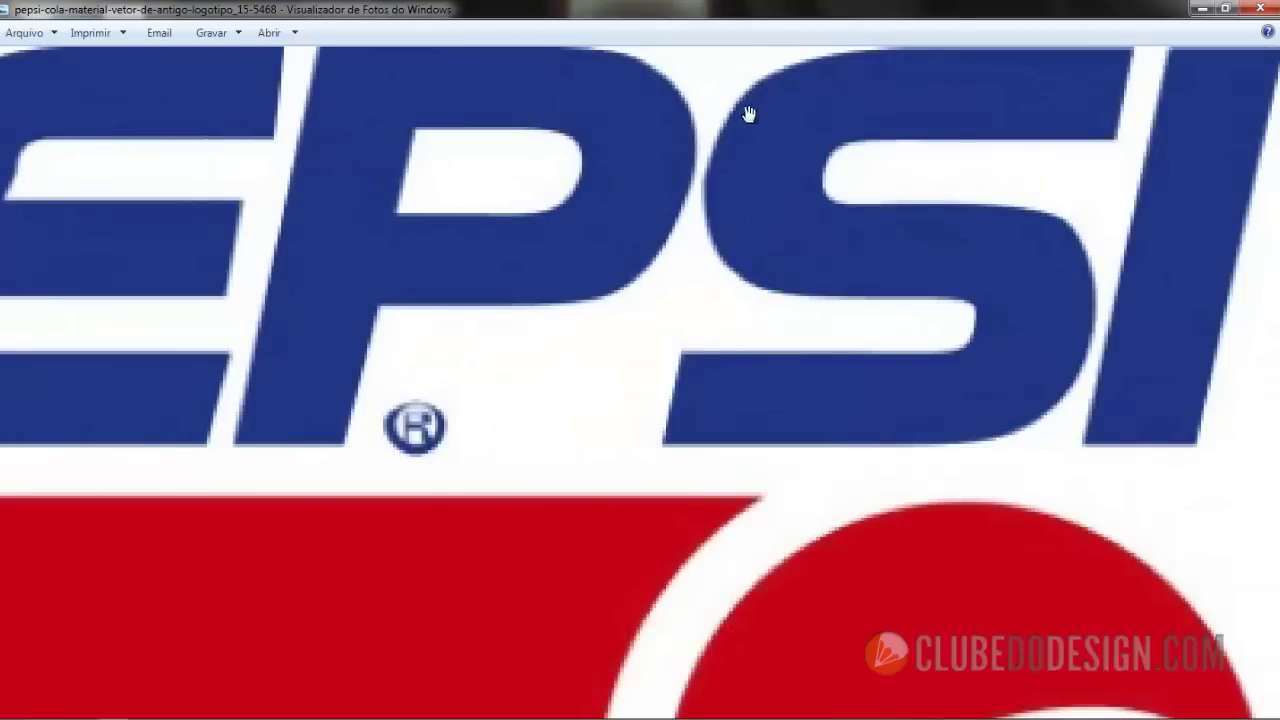
scroll(717, 177, down, 1)
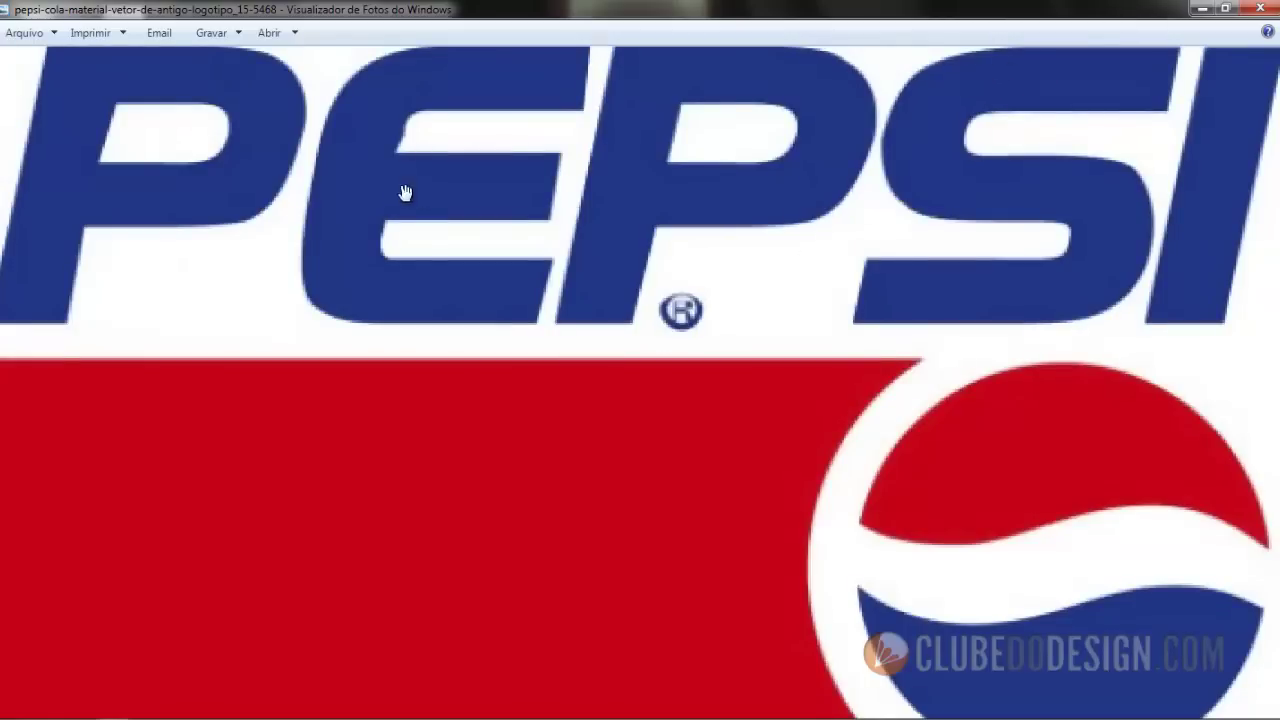
drag(403, 194, 507, 196)
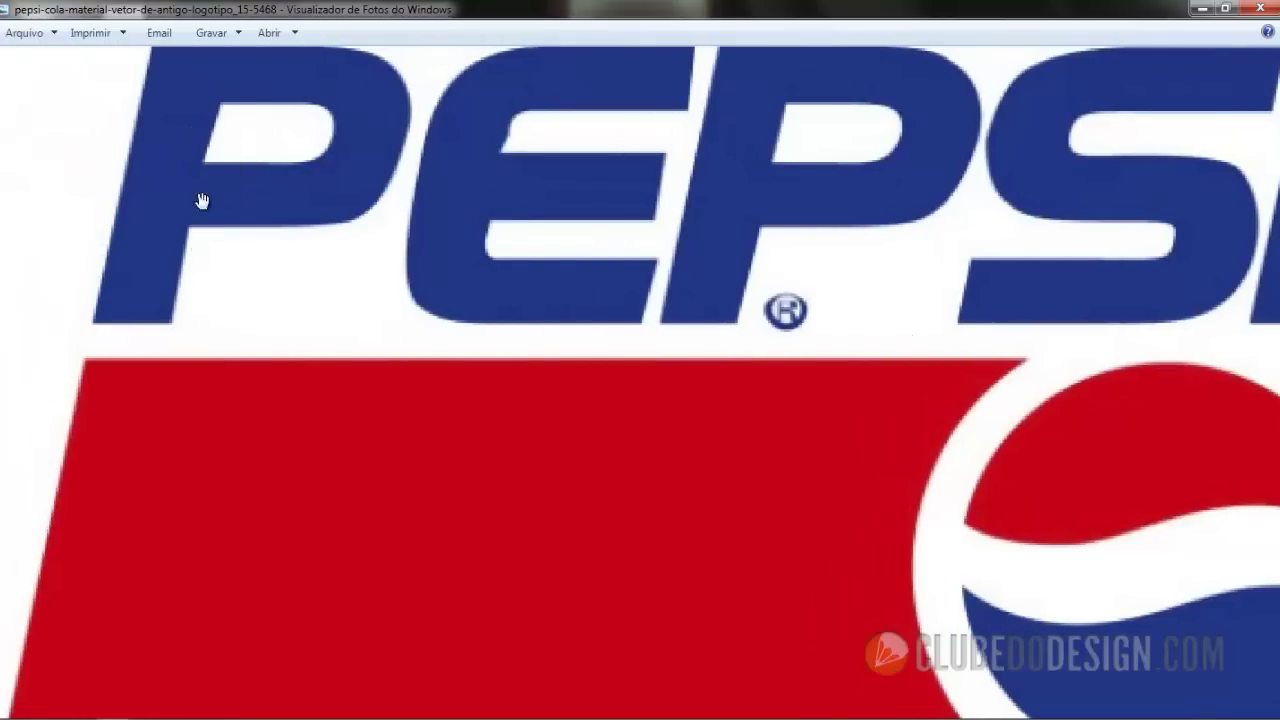
scroll(545, 133, down, 3)
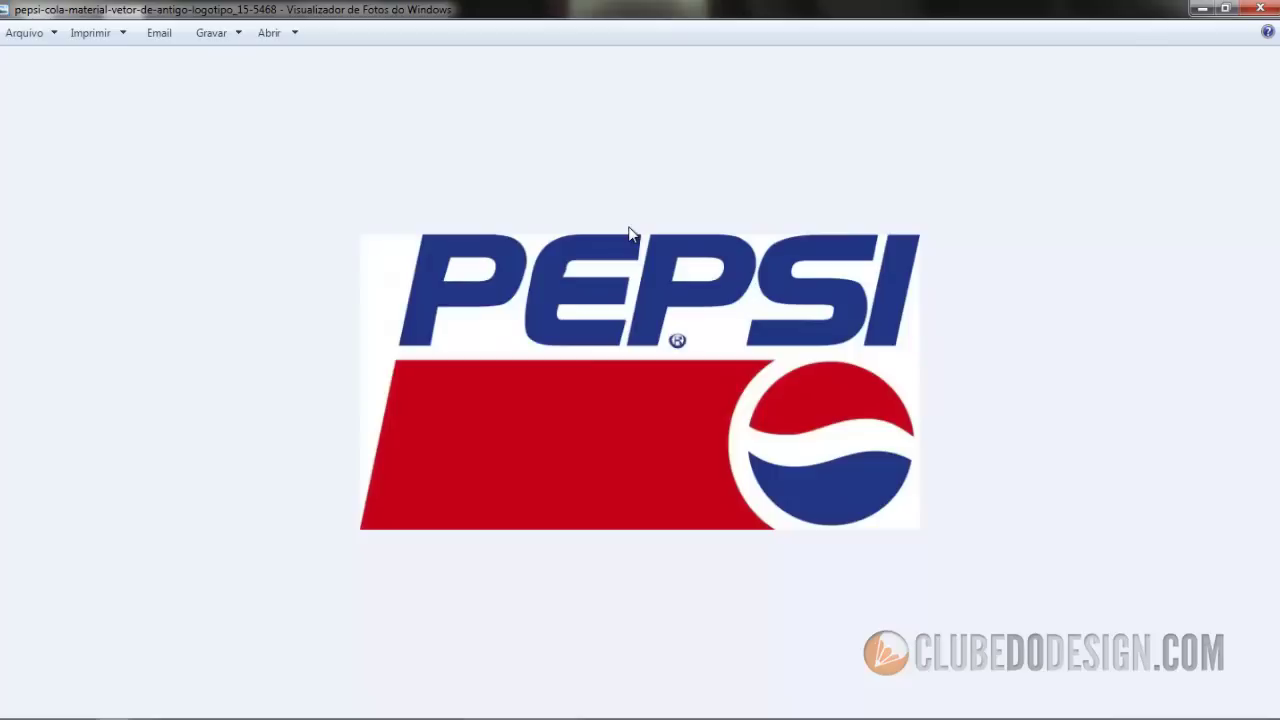
click(1224, 8)
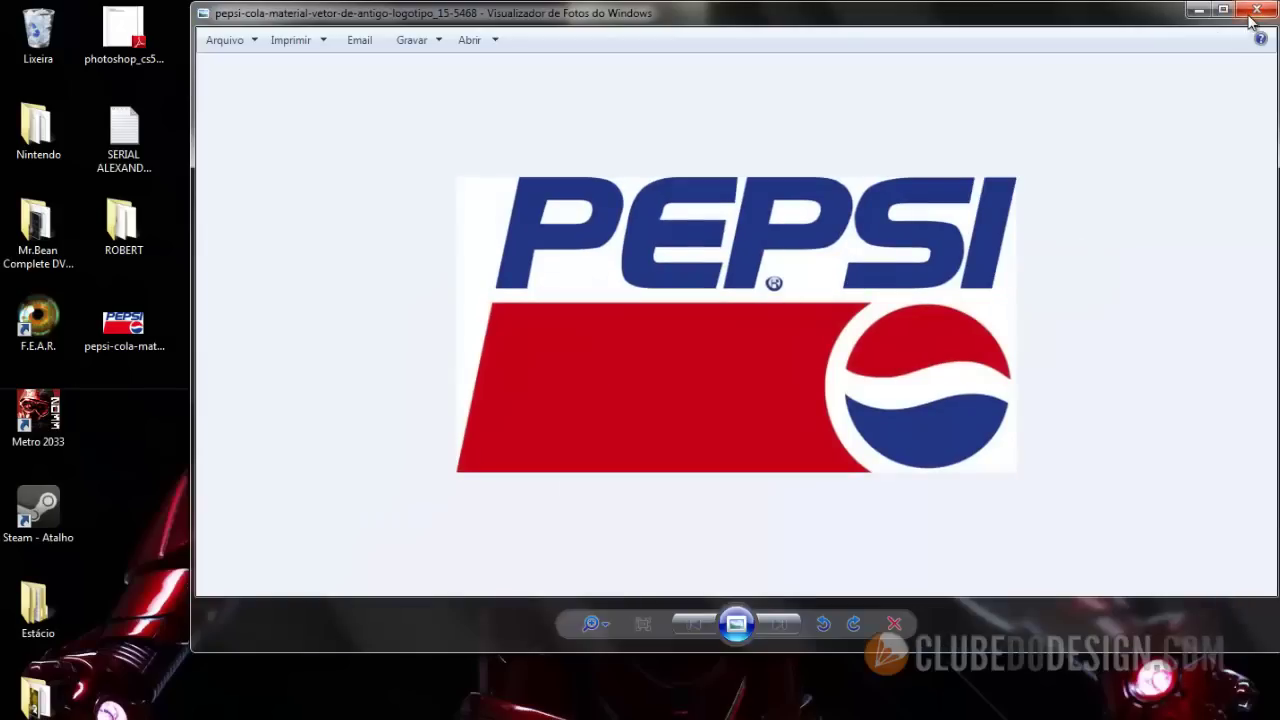
Step: Close the photo viewer and set the CorelDRAW page to landscape
click(1254, 12)
click(124, 325)
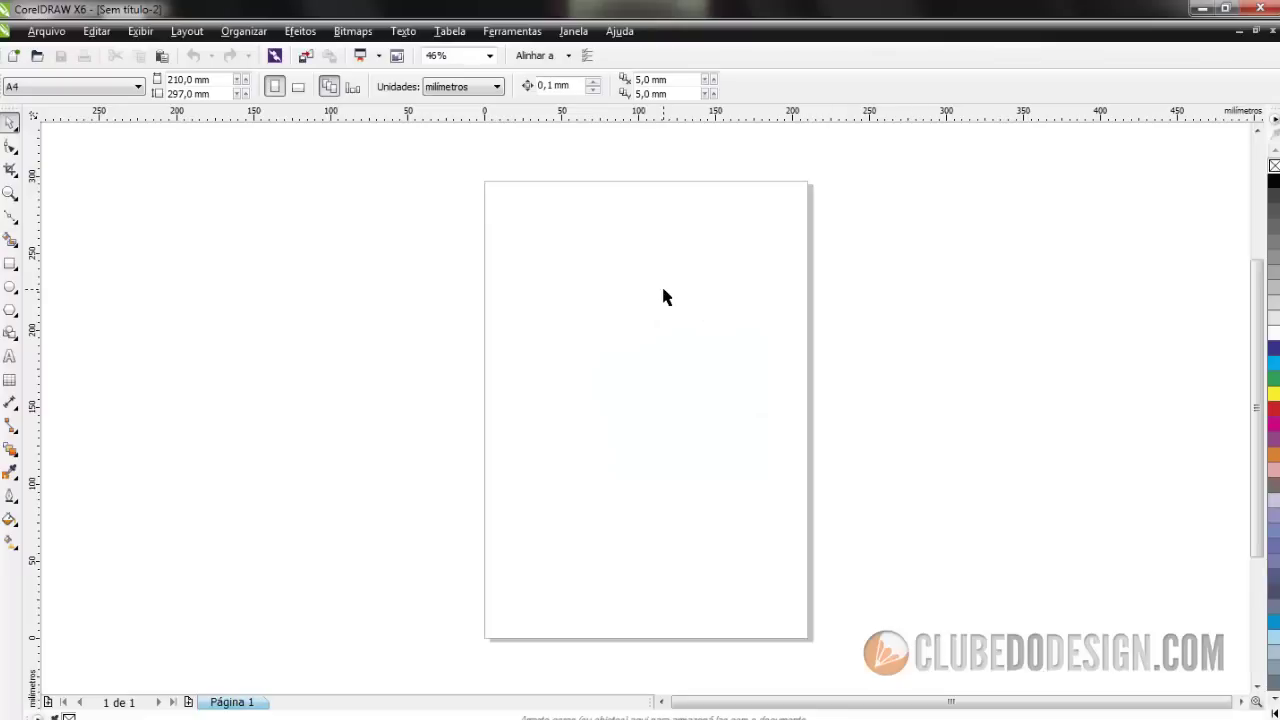
click(298, 87)
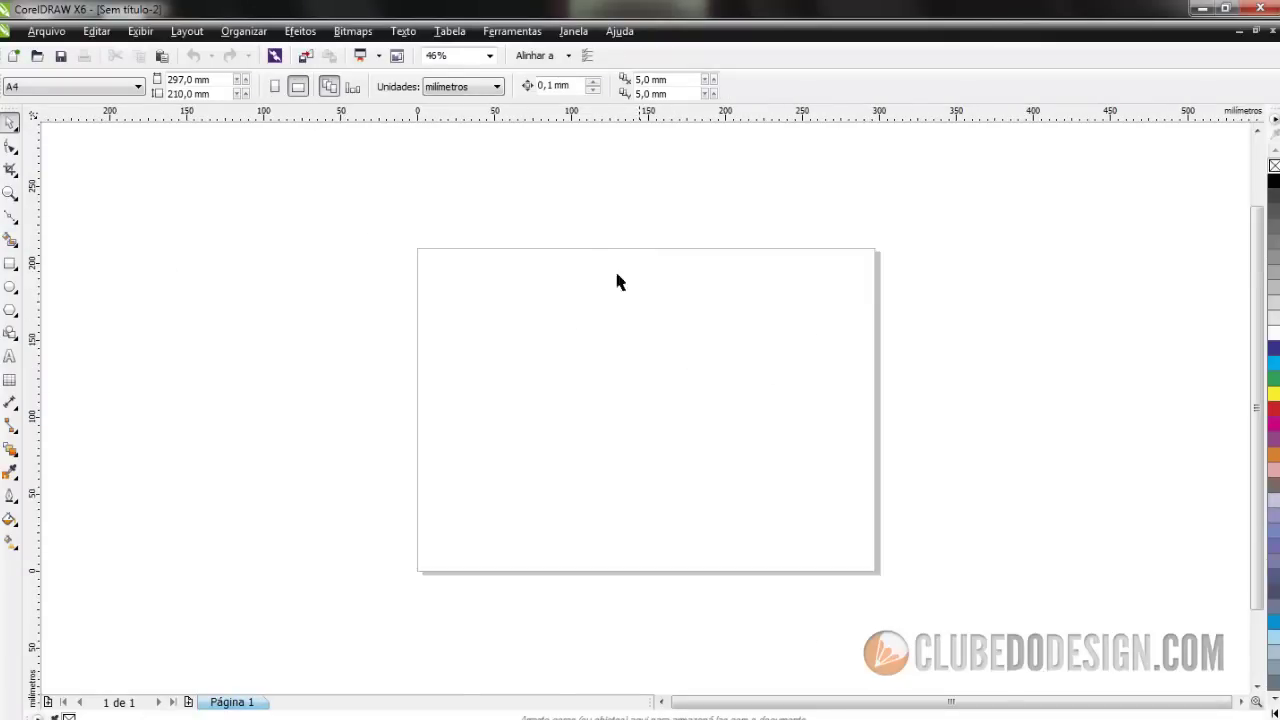
Step: Bring the Pepsi logo JPG onto the page and enlarge it to fill much of it
key(ctrl+v)
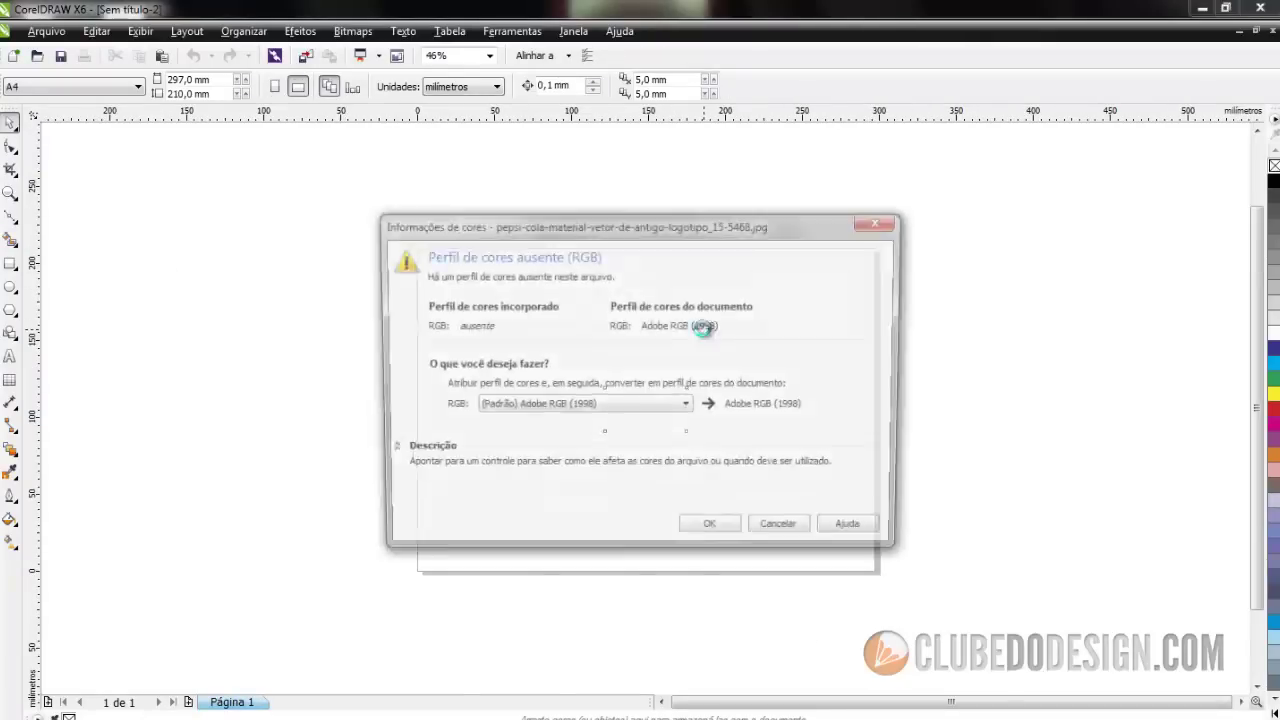
key(Return)
click(833, 324)
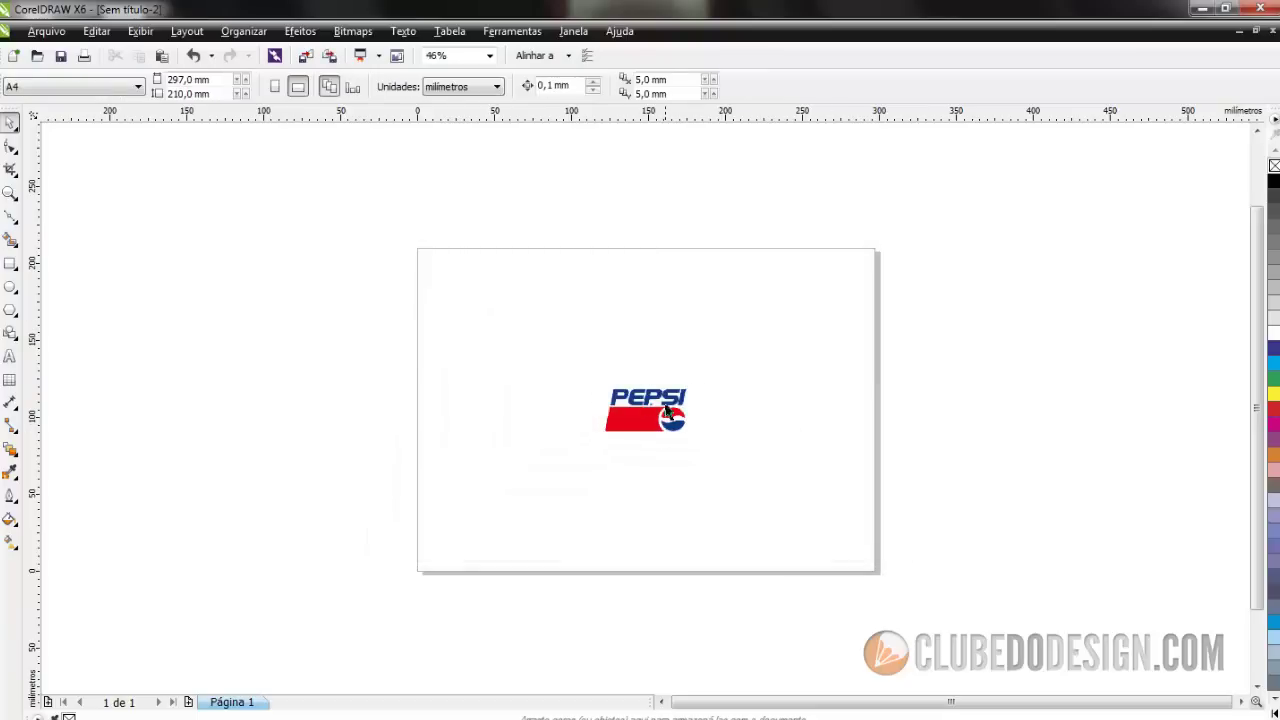
click(668, 412)
drag(695, 380, 791, 309)
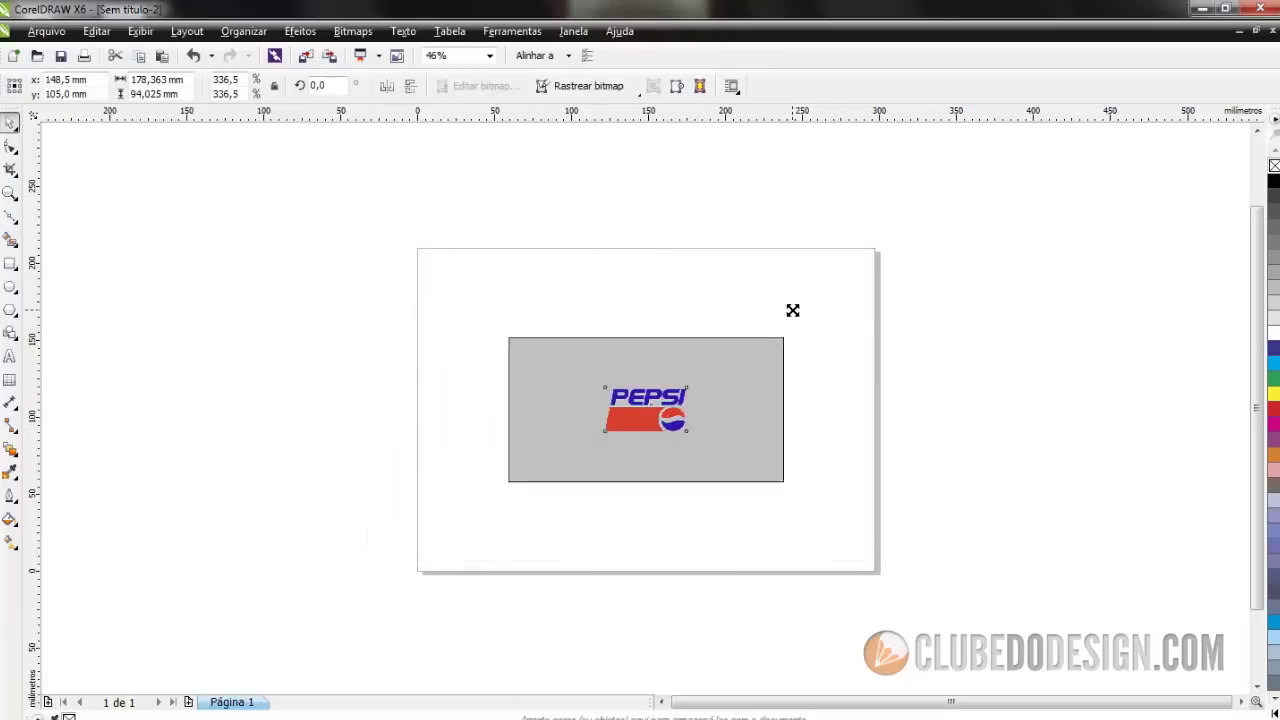
click(1006, 371)
scroll(645, 407, up, 3)
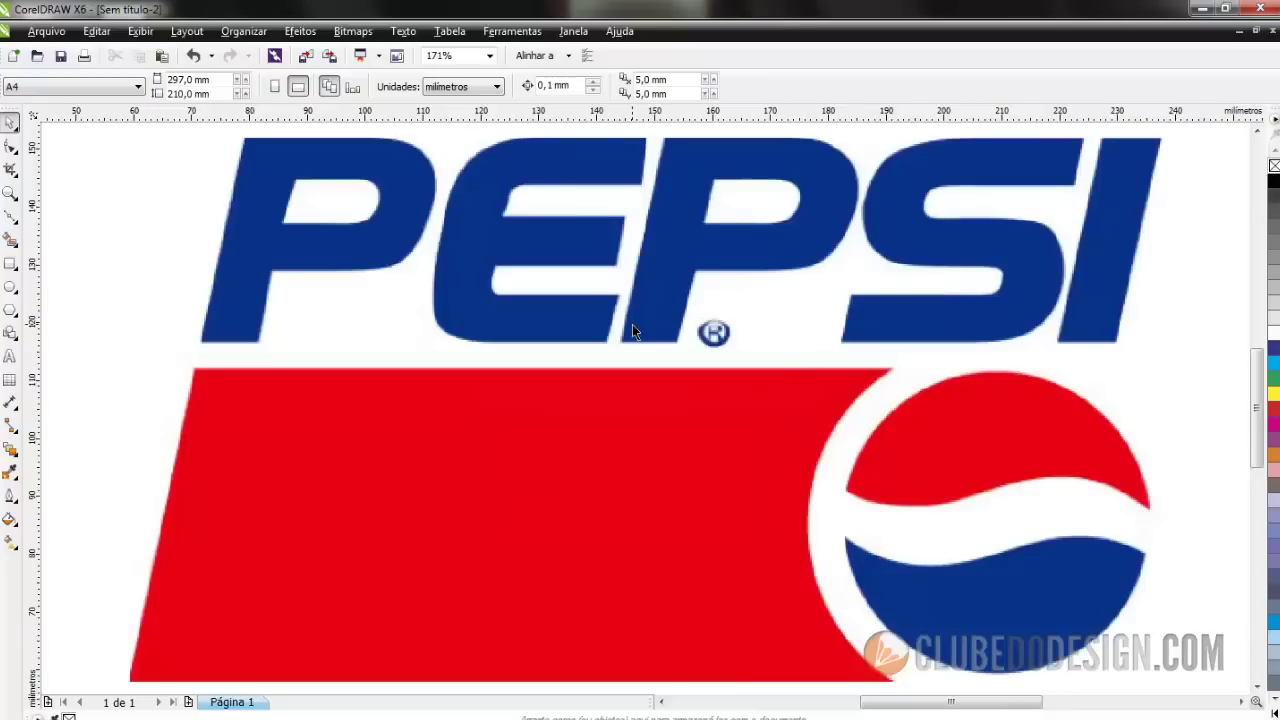
scroll(632, 324, down, 2)
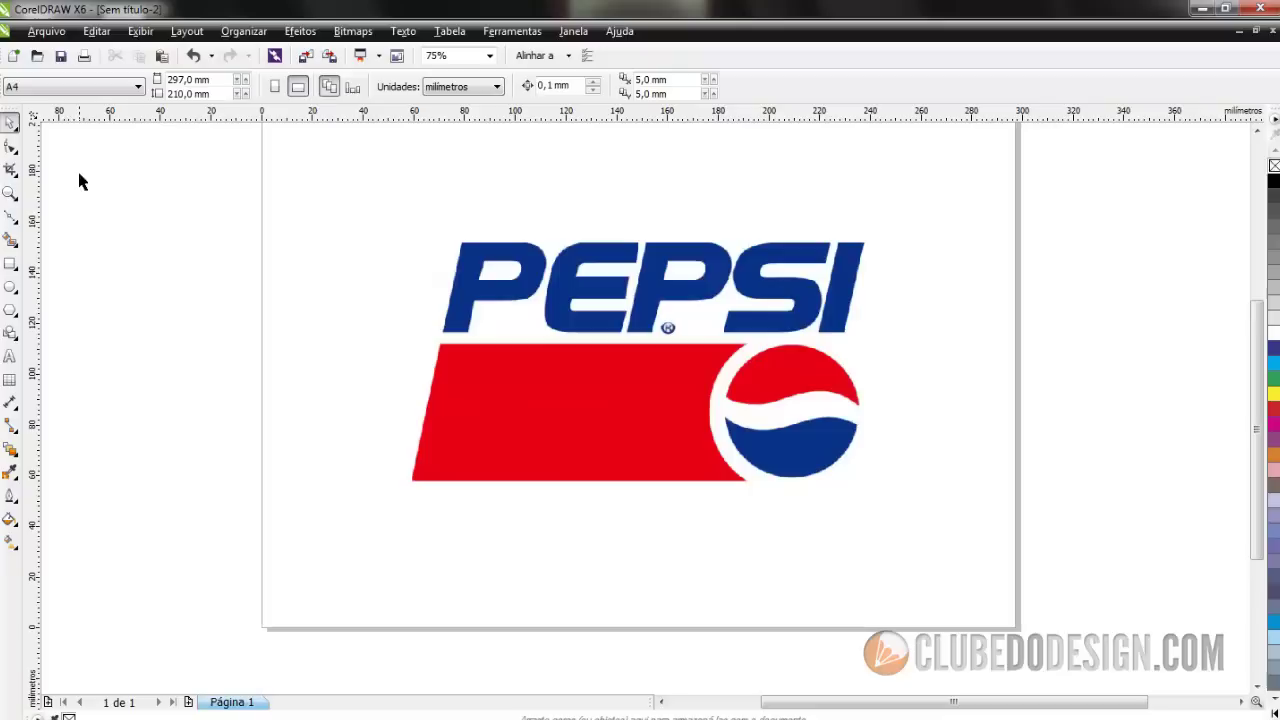
click(12, 147)
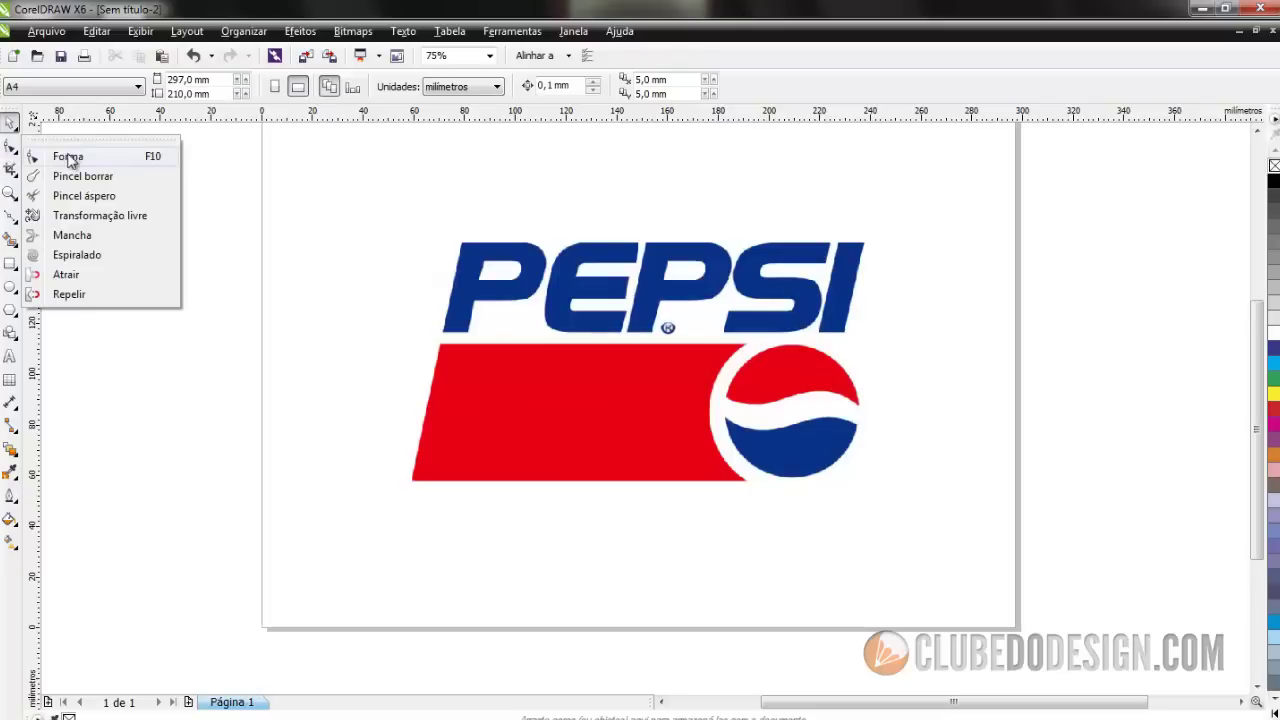
click(12, 170)
click(12, 218)
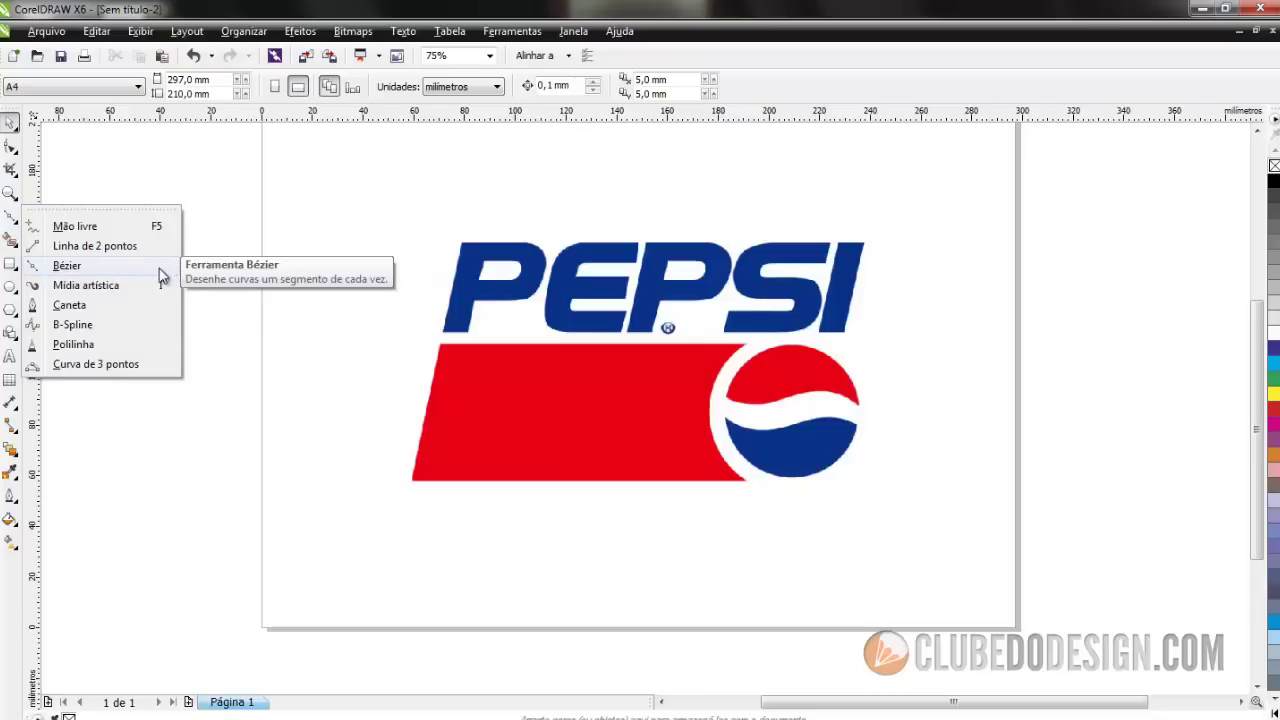
click(1099, 266)
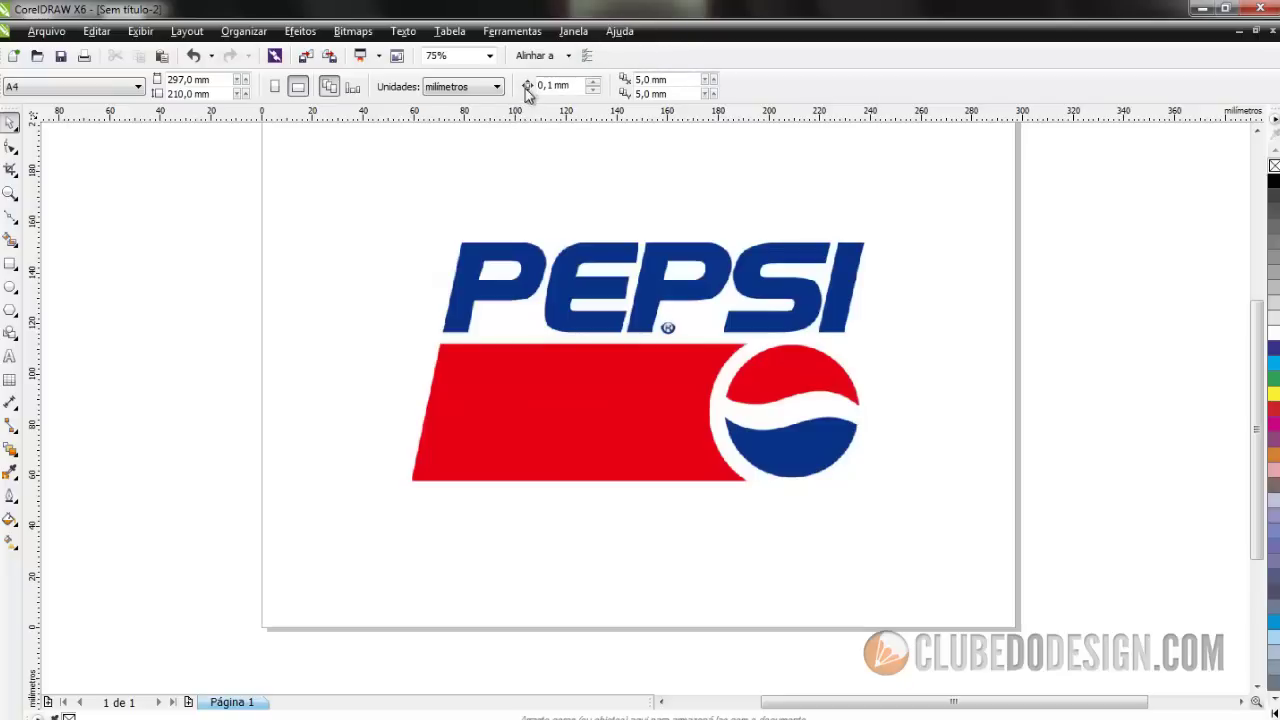
click(428, 87)
click(614, 312)
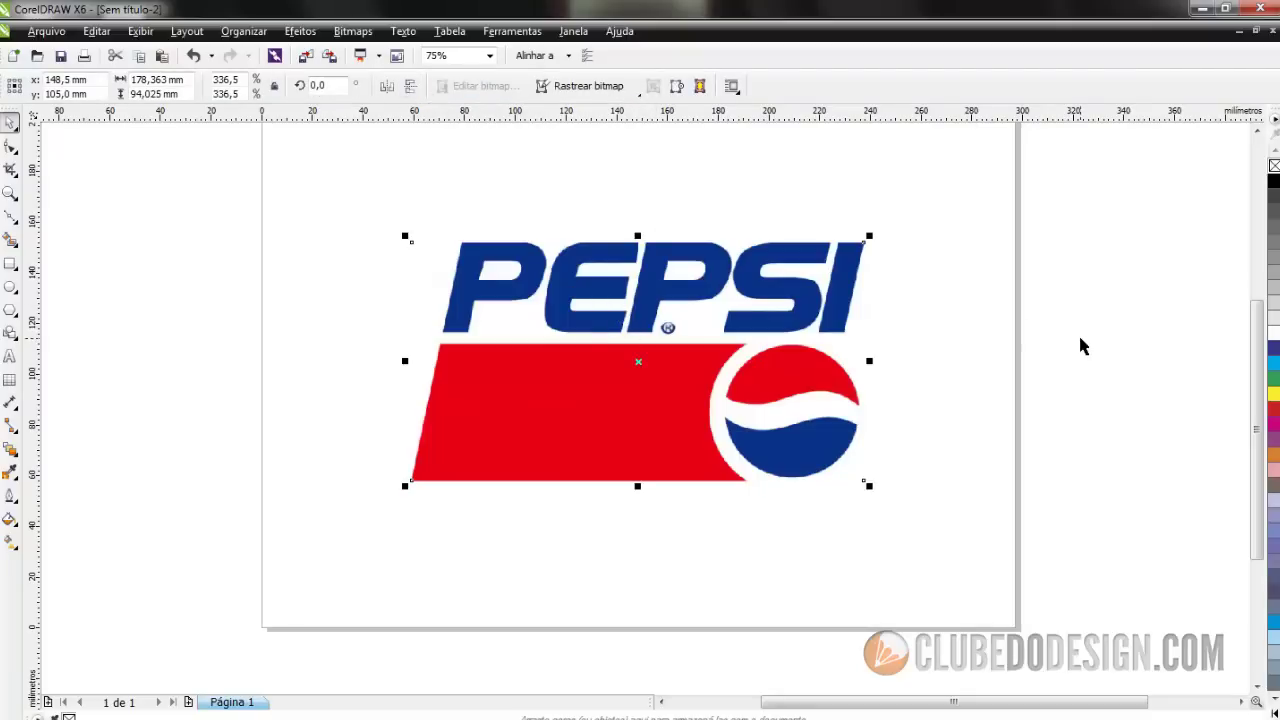
click(1077, 302)
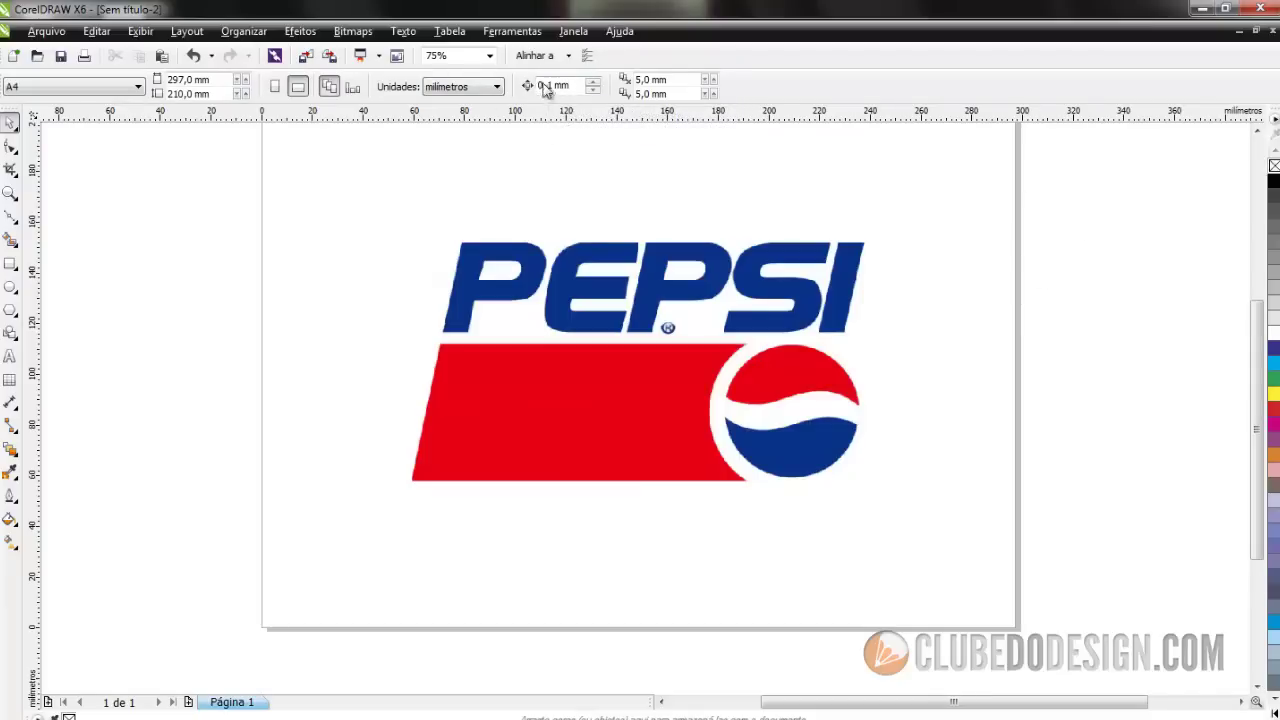
Step: Open CorelDRAW's Opções dialog at the Personalização > Comandos page
click(513, 33)
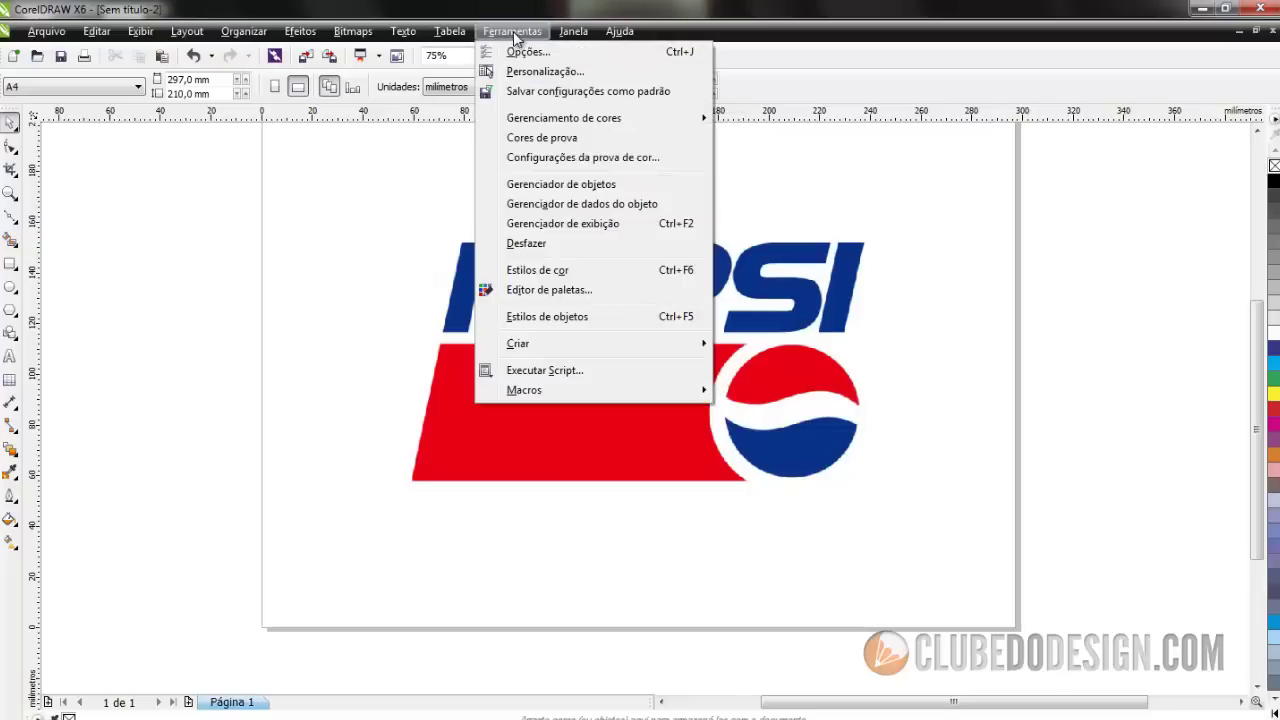
click(527, 73)
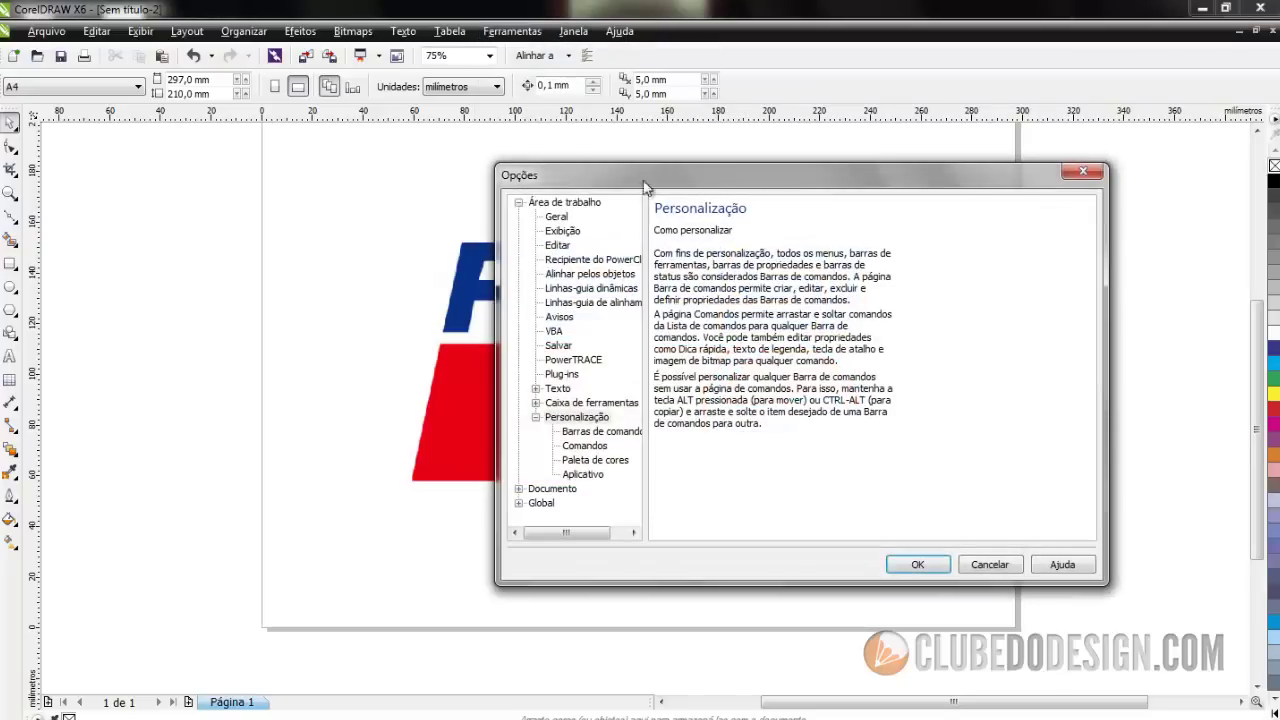
mouse_move(738, 168)
mouse_down()
mouse_move(512, 174)
mouse_move(578, 175)
mouse_up()
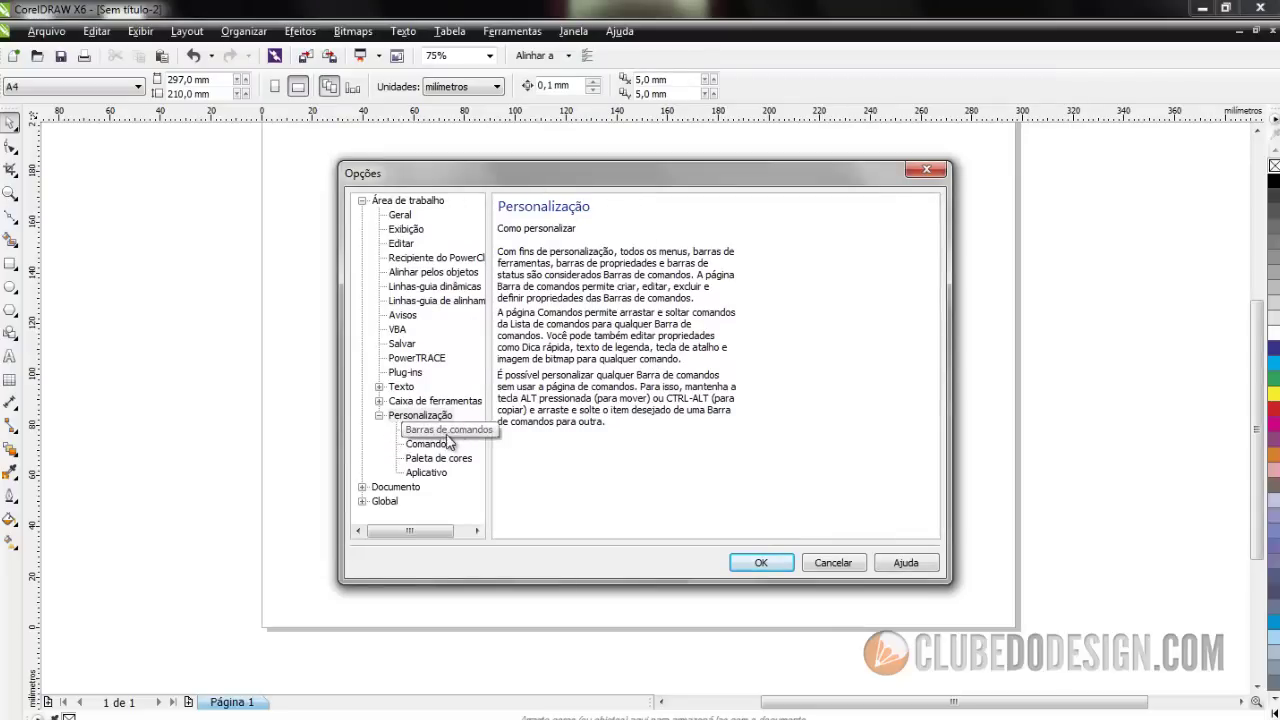
click(437, 447)
click(437, 450)
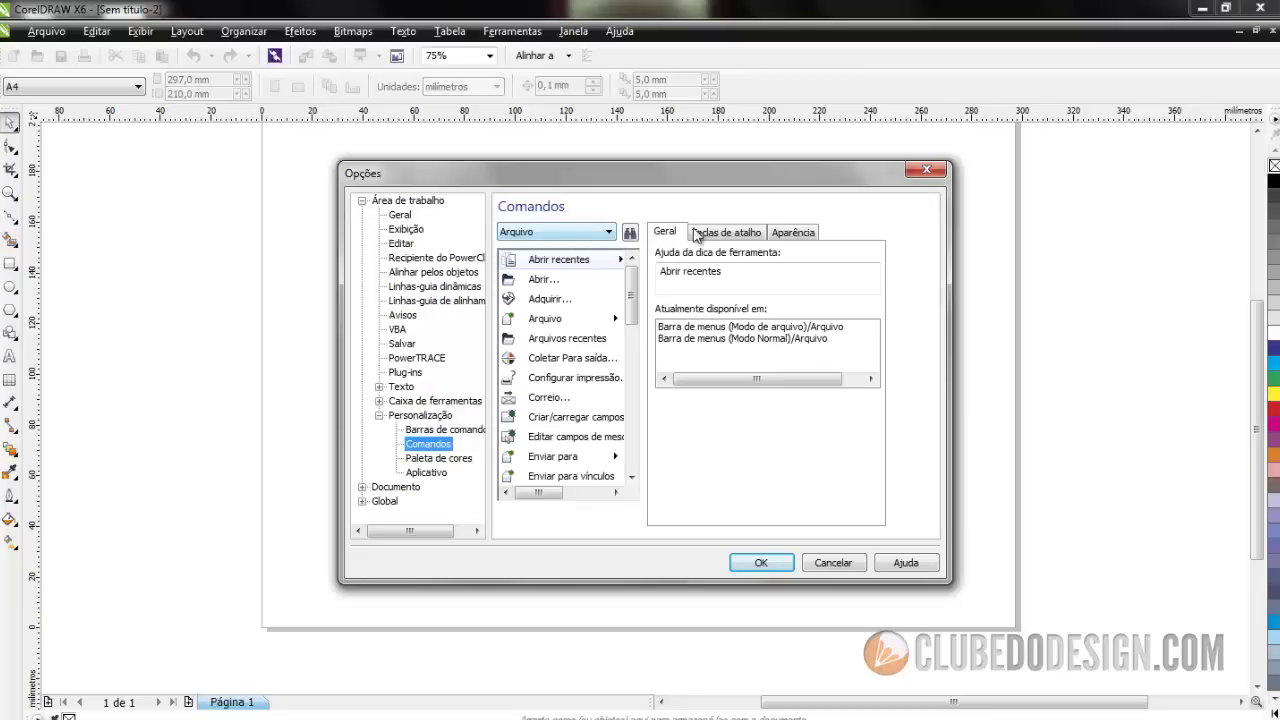
Step: Select Bézier under Caixa de ferramentas and show its Teclas de atalho tab
click(590, 232)
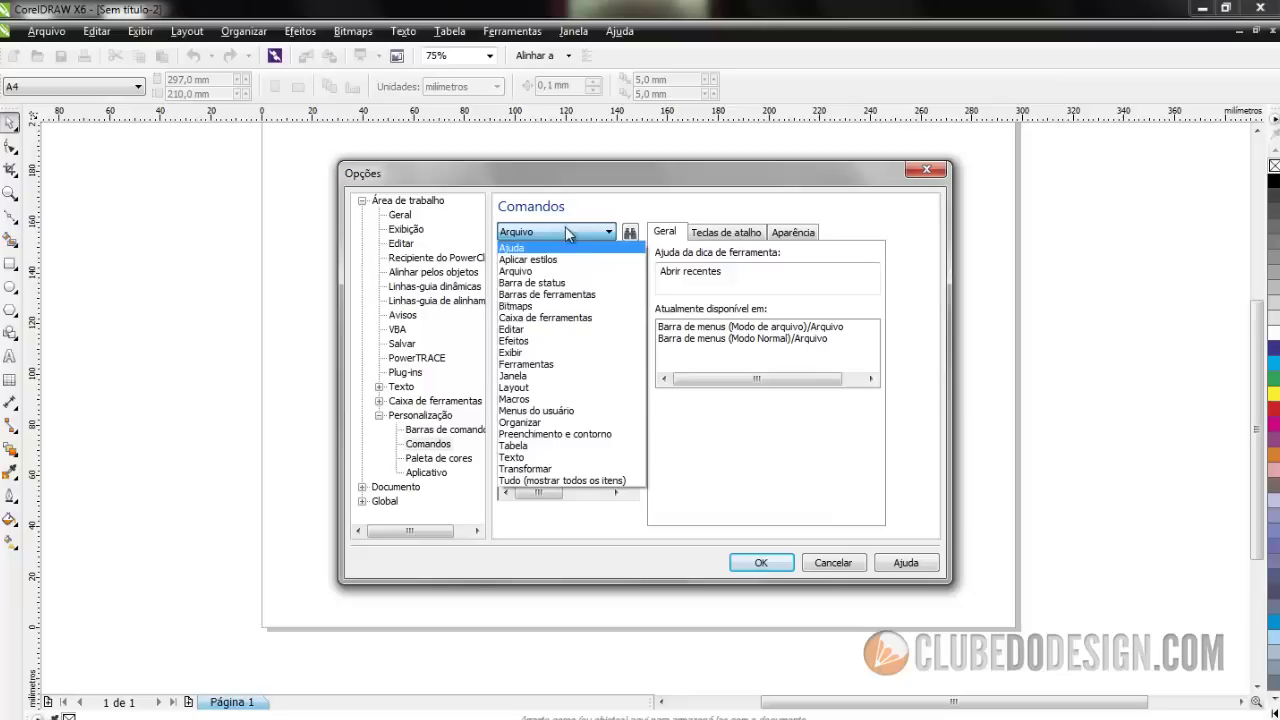
click(540, 318)
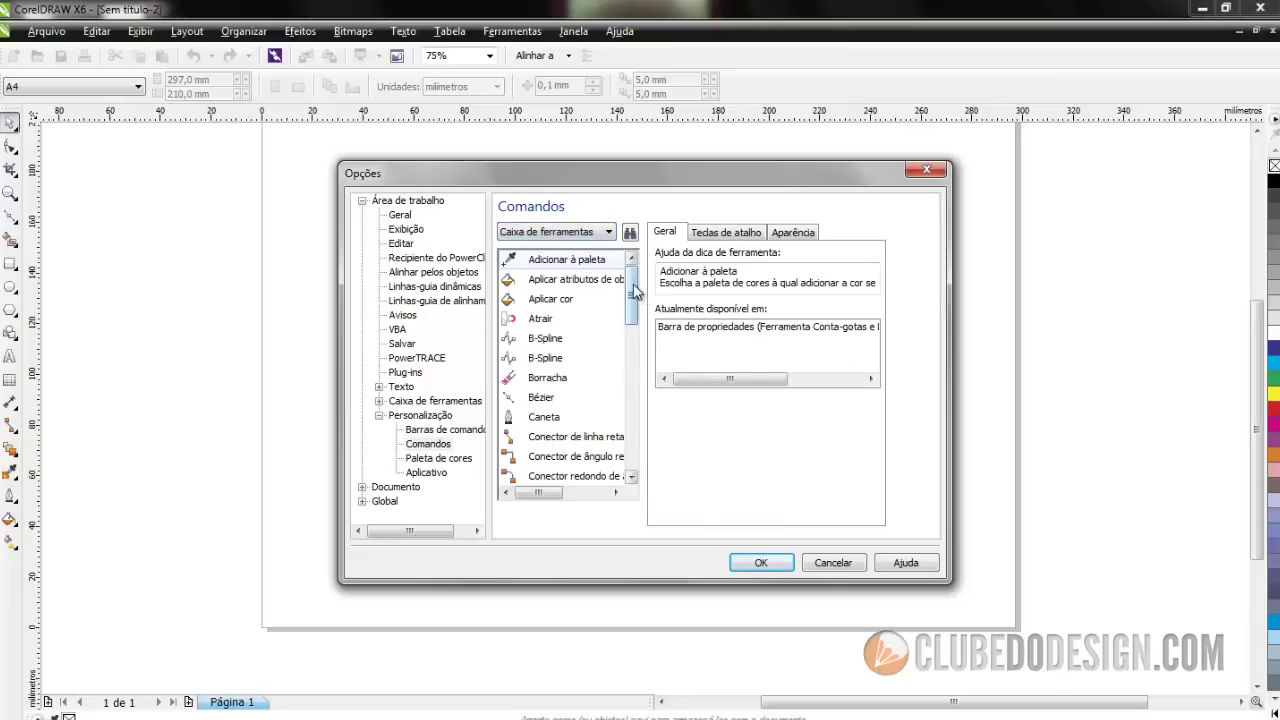
scroll(565, 350, down, 1)
click(552, 348)
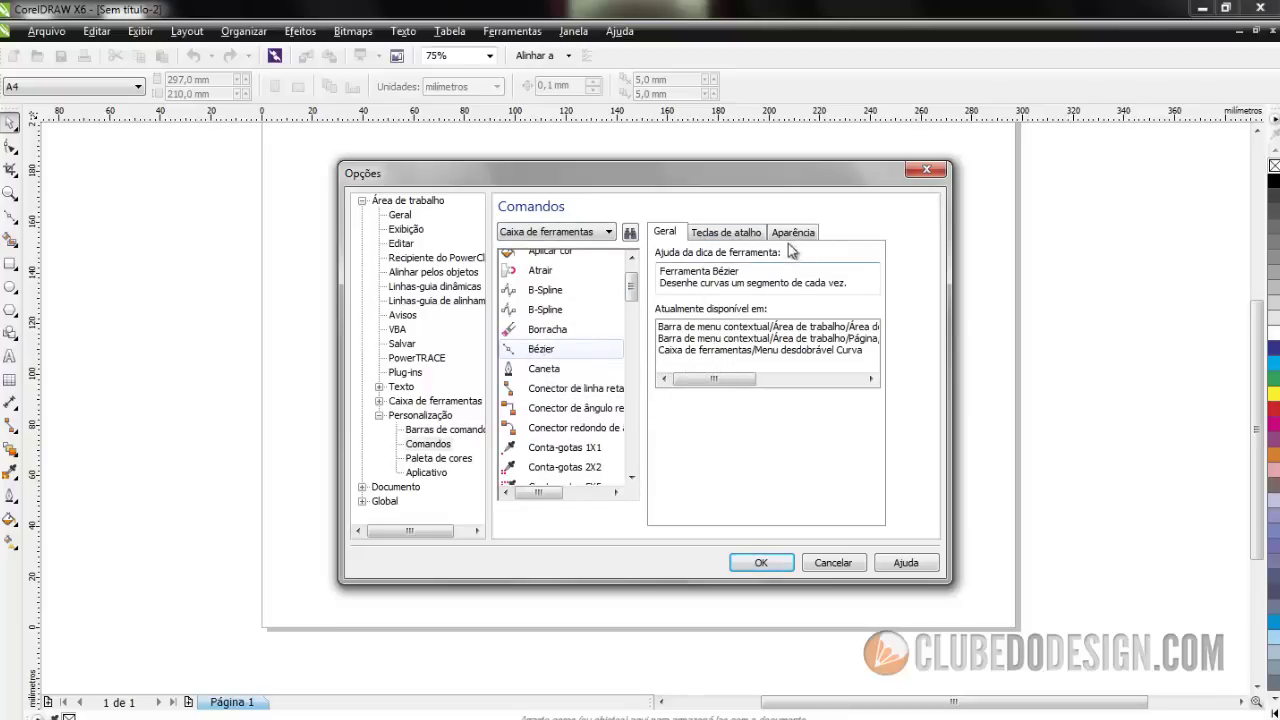
click(714, 238)
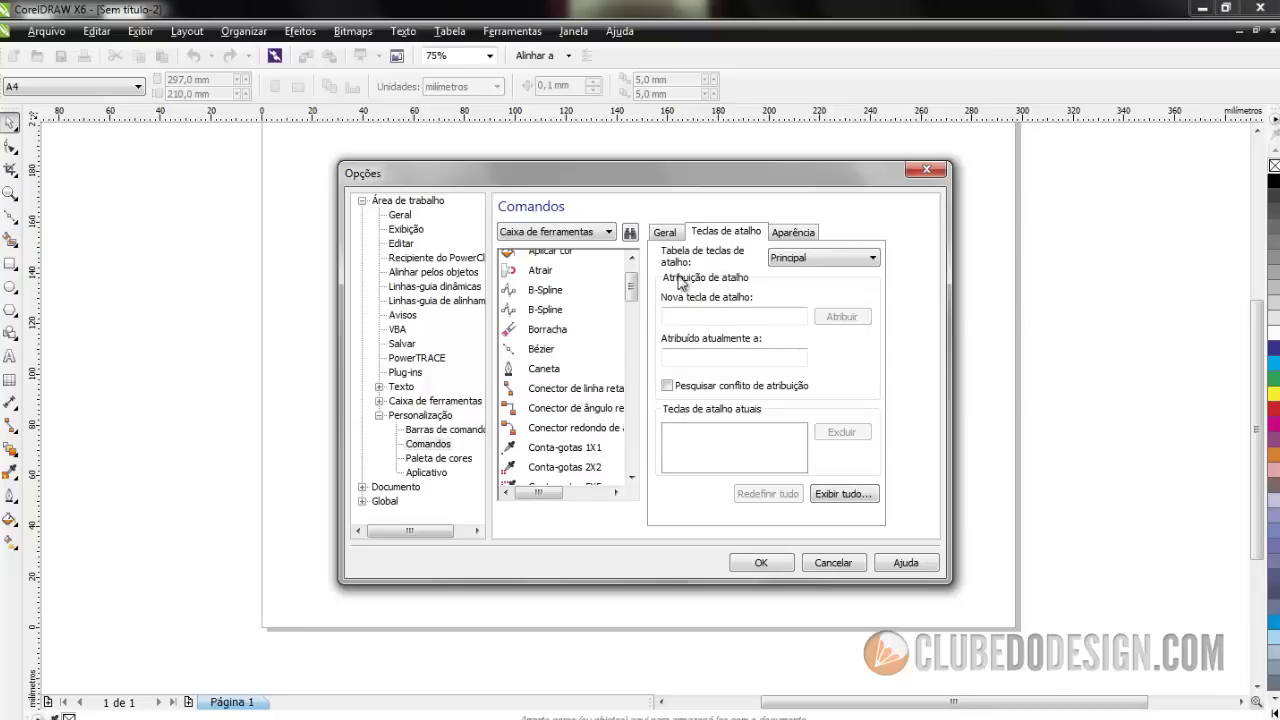
Step: Assign Q as the new keyboard shortcut for the Bézier tool
click(713, 316)
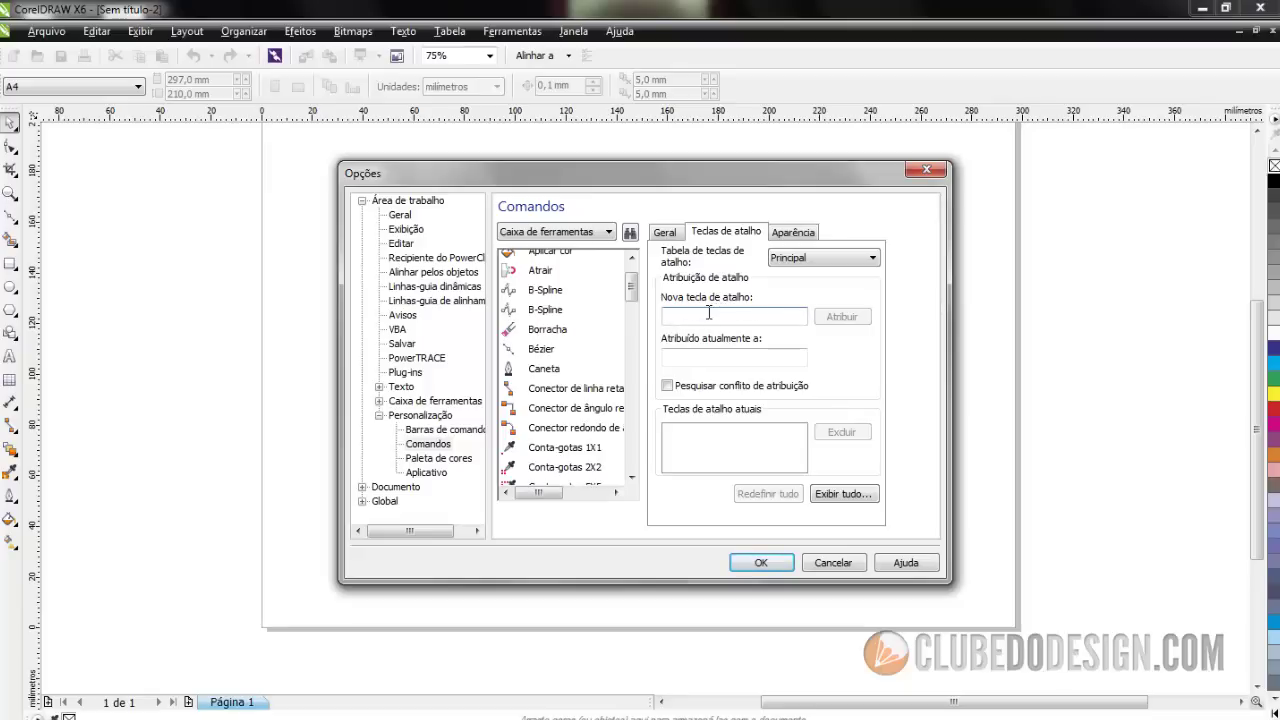
key(q)
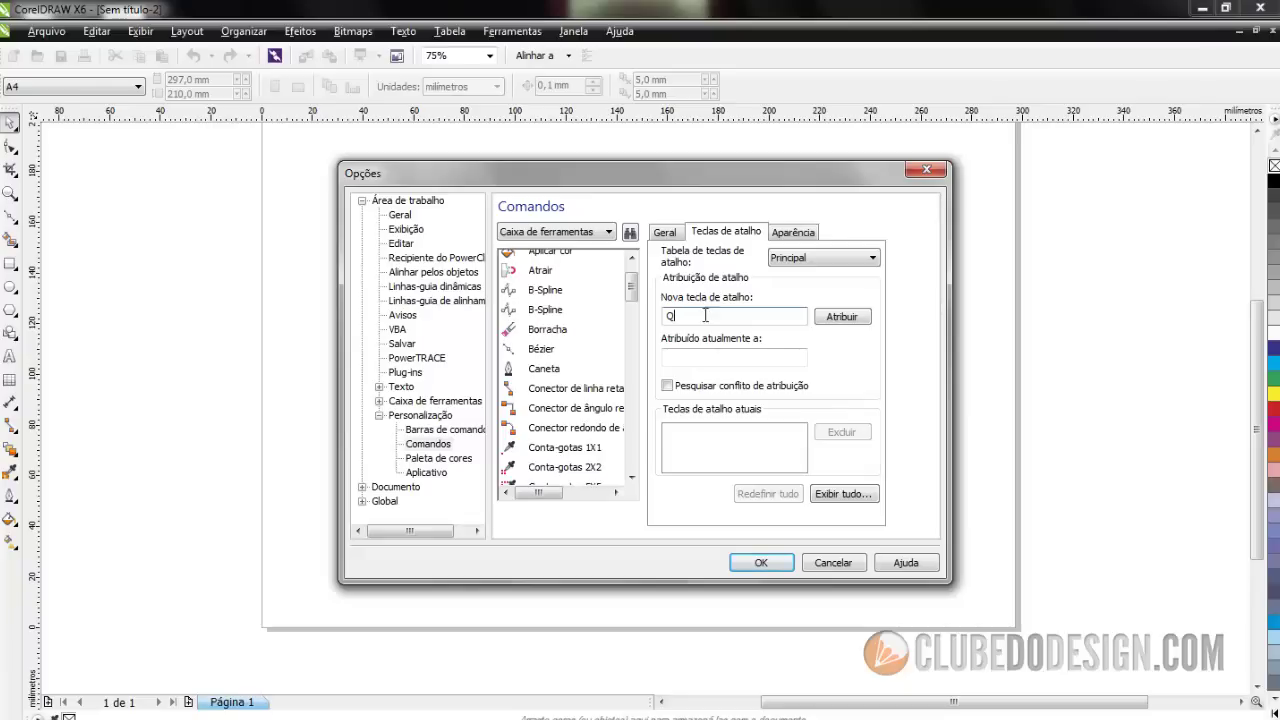
click(852, 318)
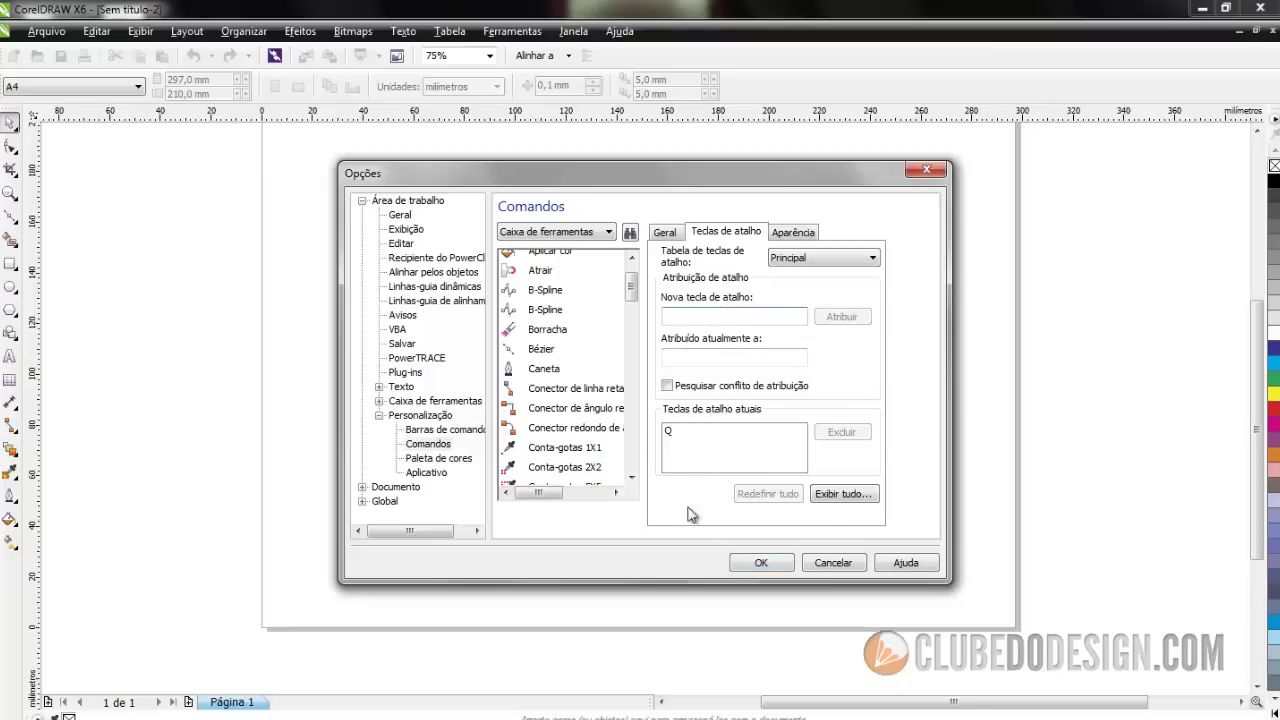
Step: Switch the Comandos category list to show the Exibir commands
click(431, 432)
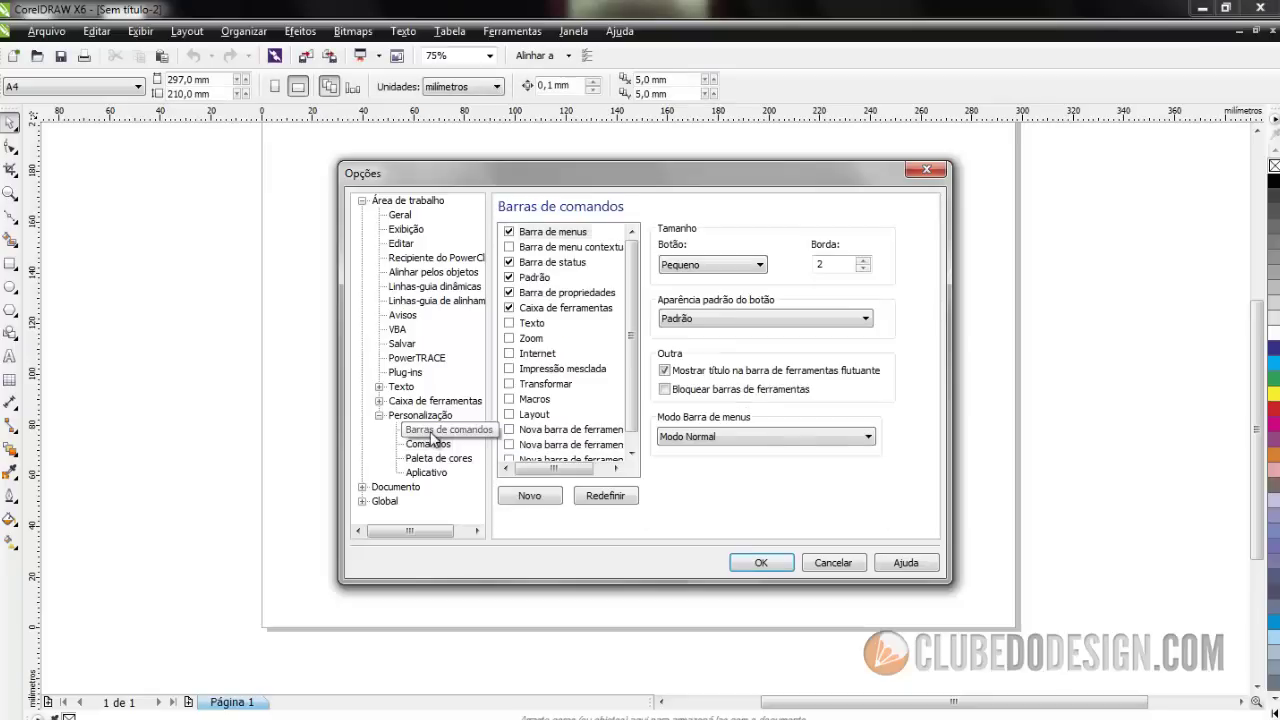
click(427, 445)
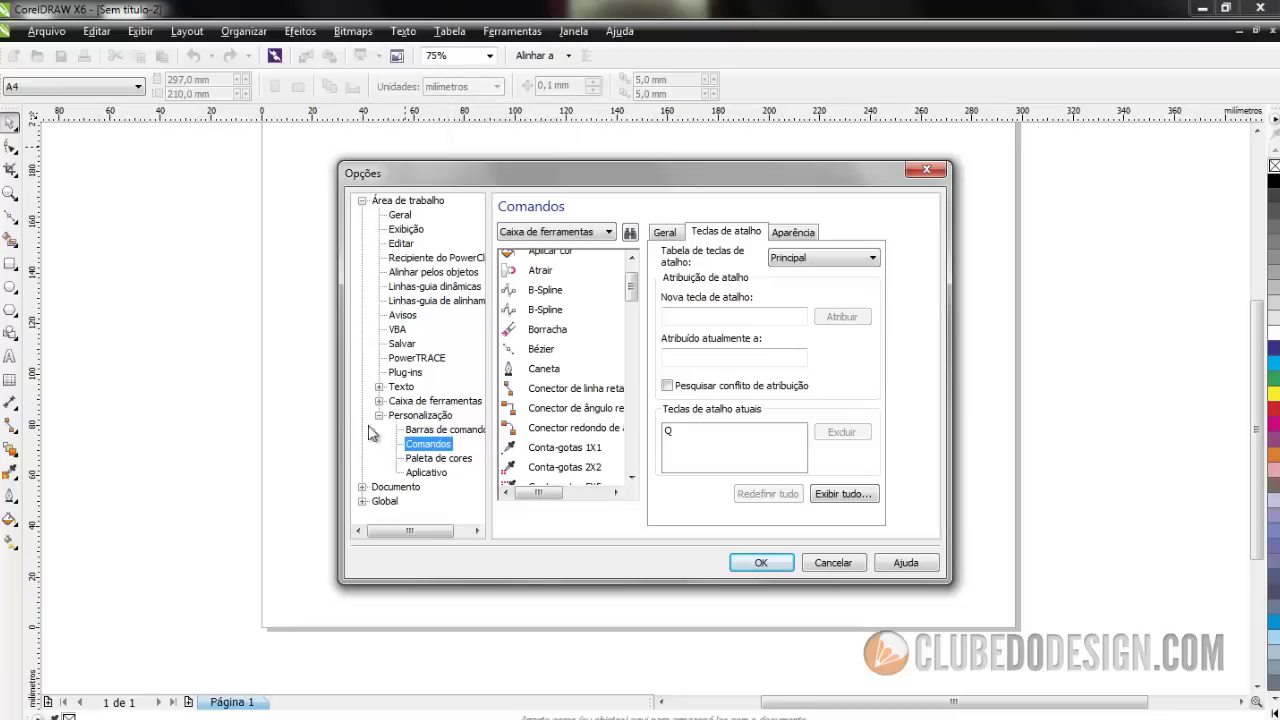
mouse_move(631, 288)
mouse_down()
mouse_move(633, 388)
mouse_move(632, 262)
mouse_up()
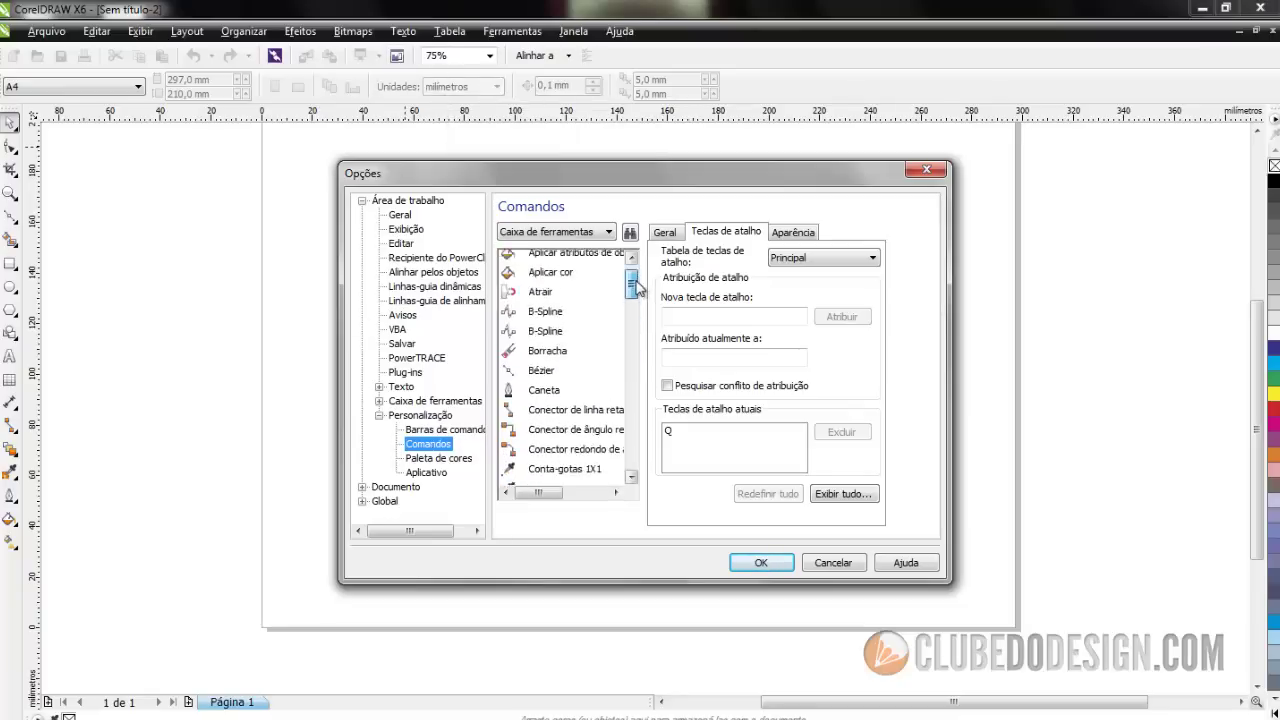
click(555, 231)
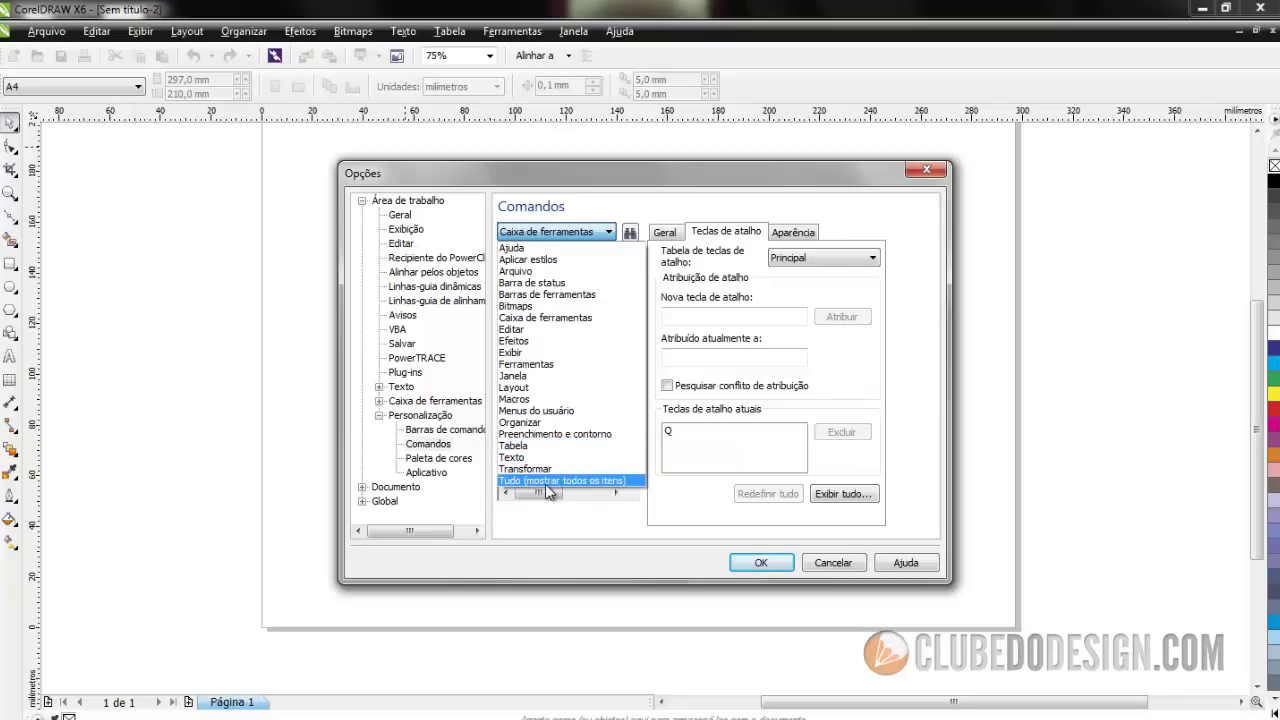
click(673, 176)
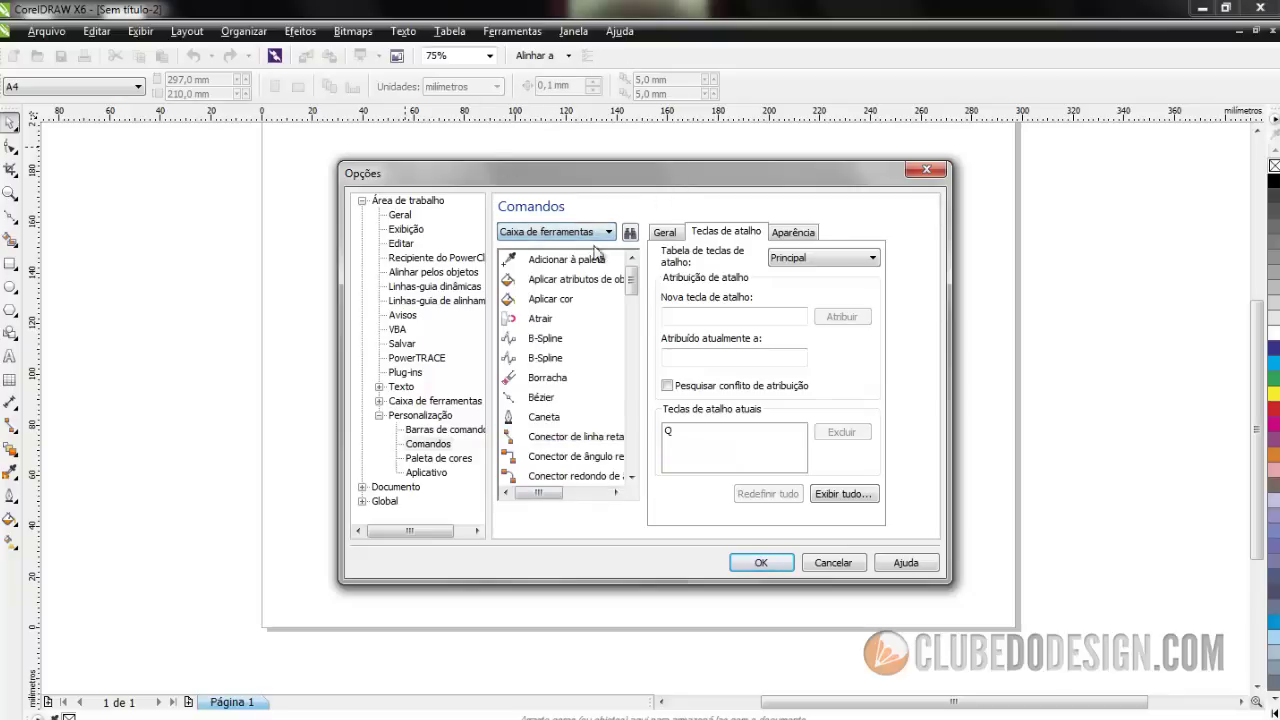
click(383, 90)
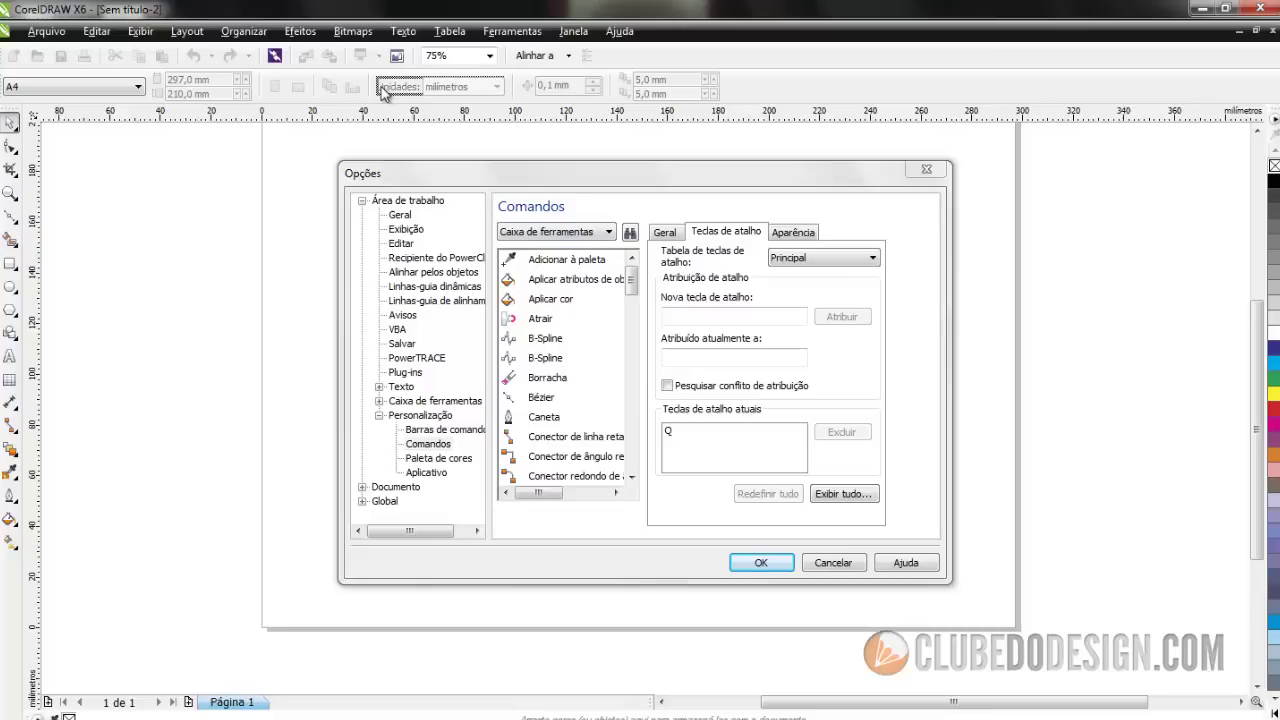
click(383, 90)
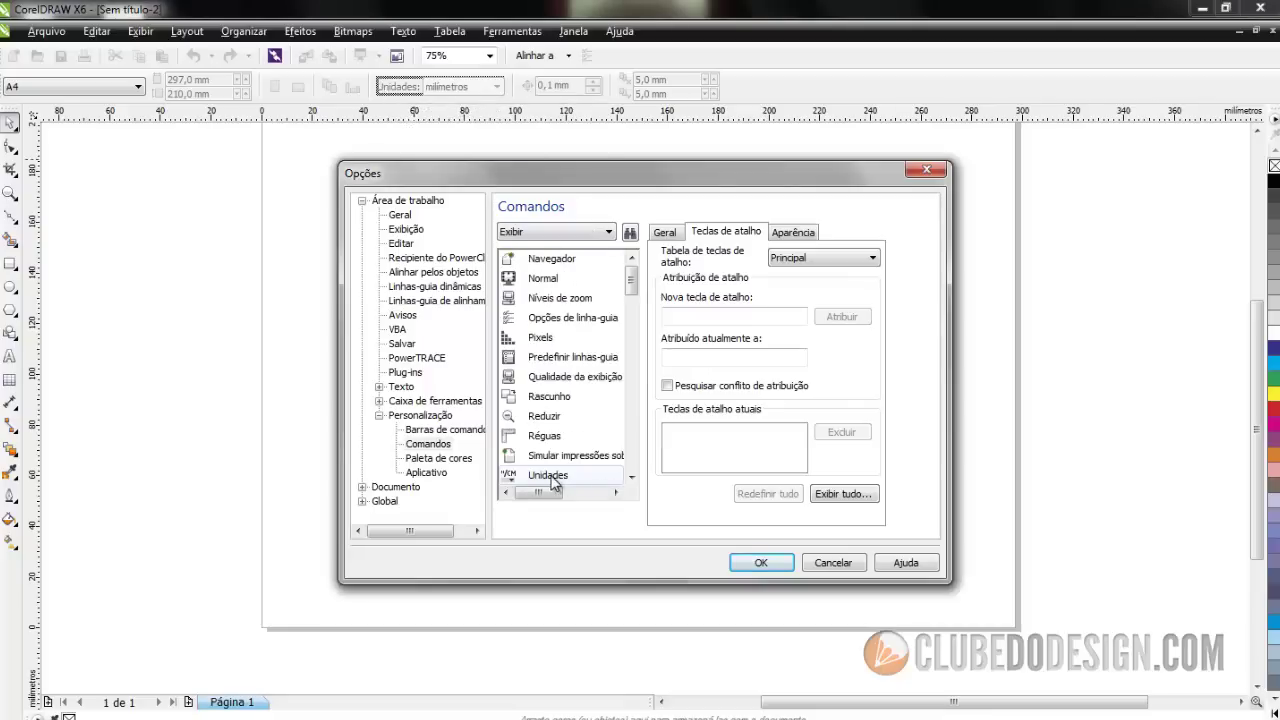
Step: Drag Unidades (Exibir) and Deslocamento (Ferramentas) out as new floating toolbars
drag(515, 484, 1028, 250)
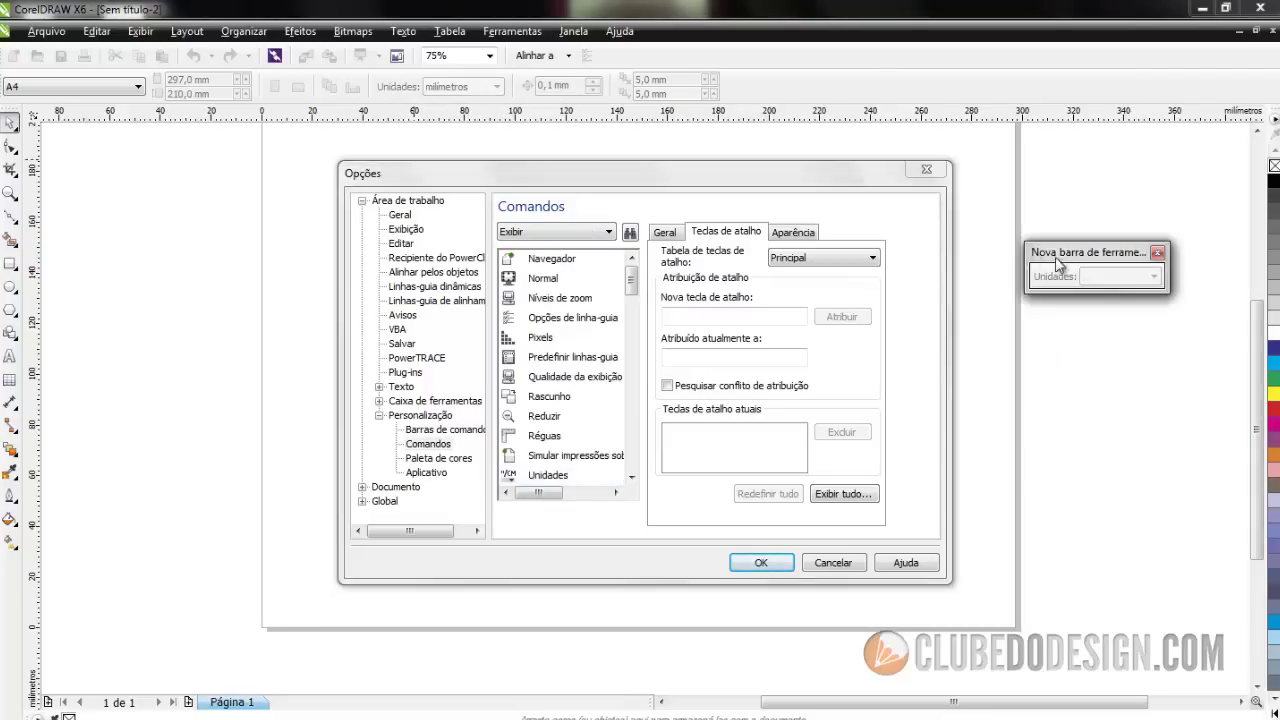
click(528, 88)
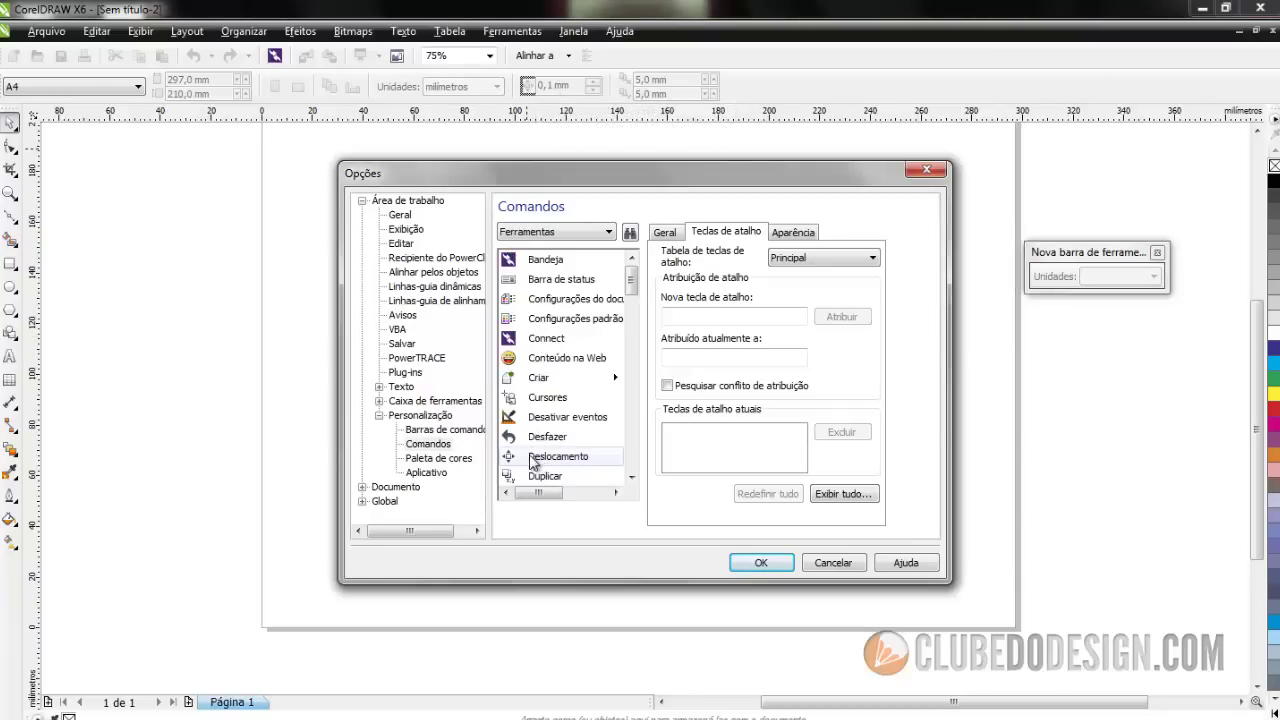
drag(543, 462, 1075, 352)
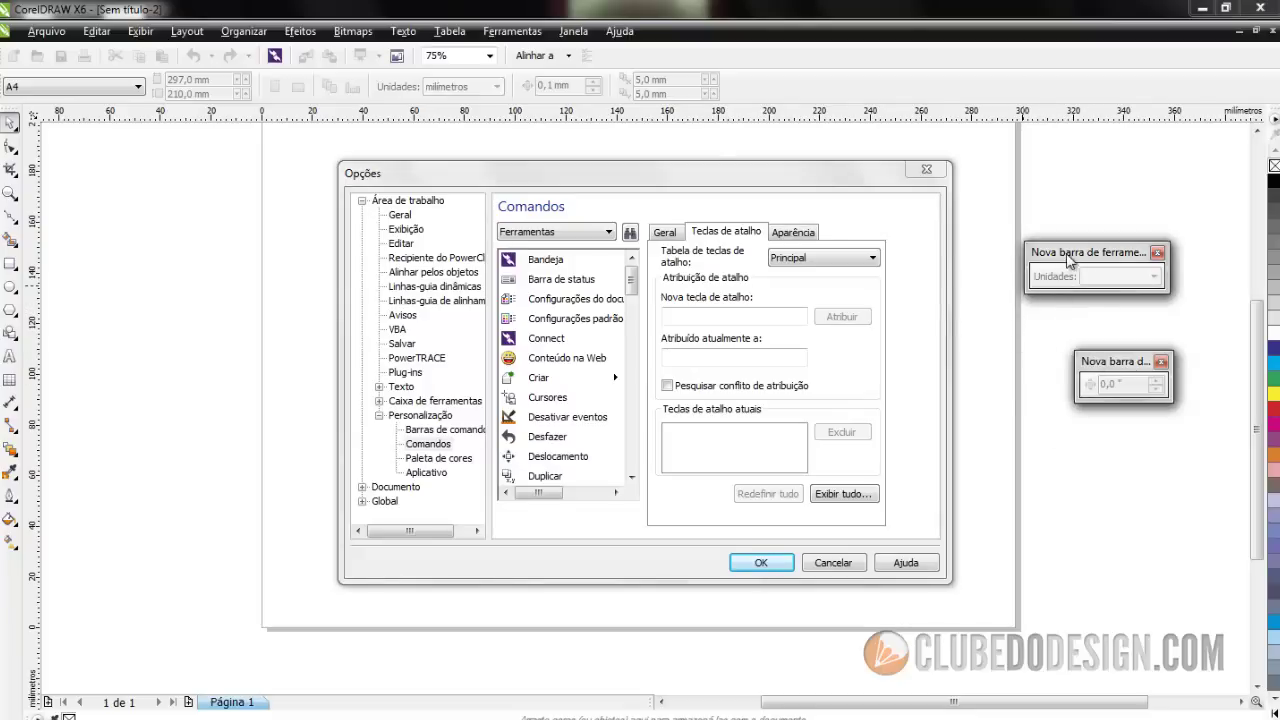
Step: Dock the units and nudge toolbars beside the standard top toolbar
drag(1080, 252, 922, 130)
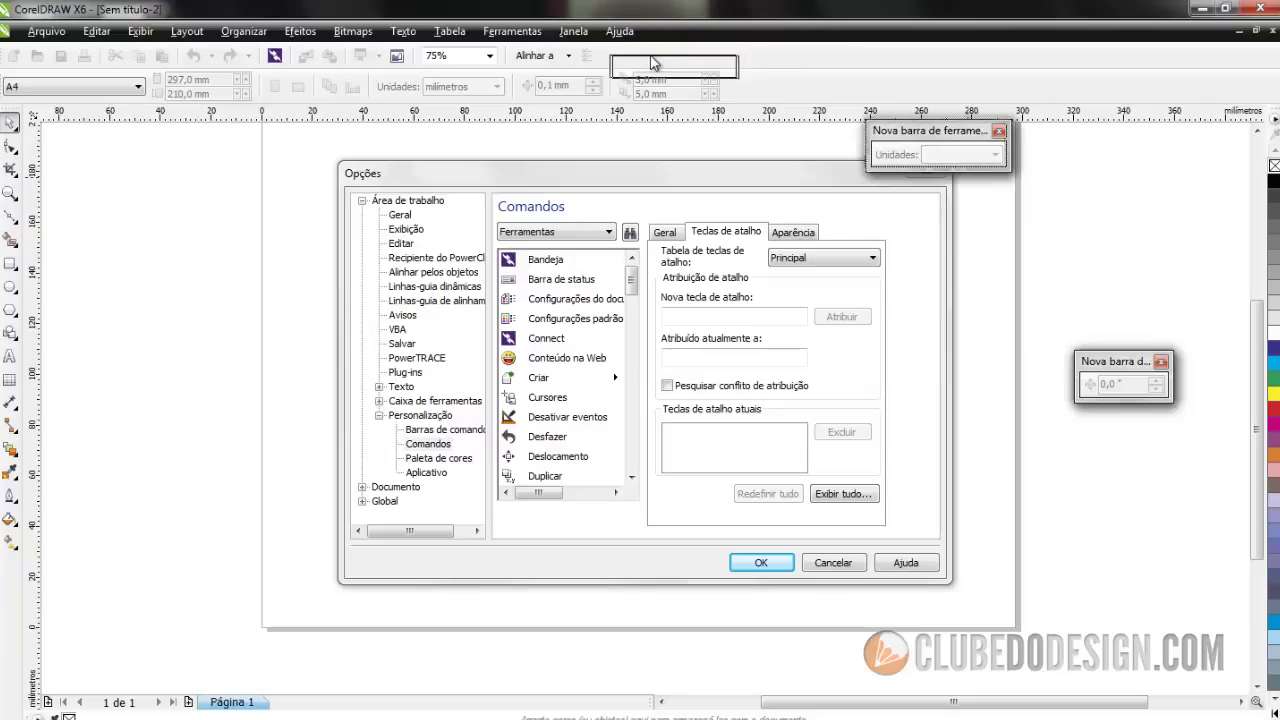
drag(650, 72, 650, 58)
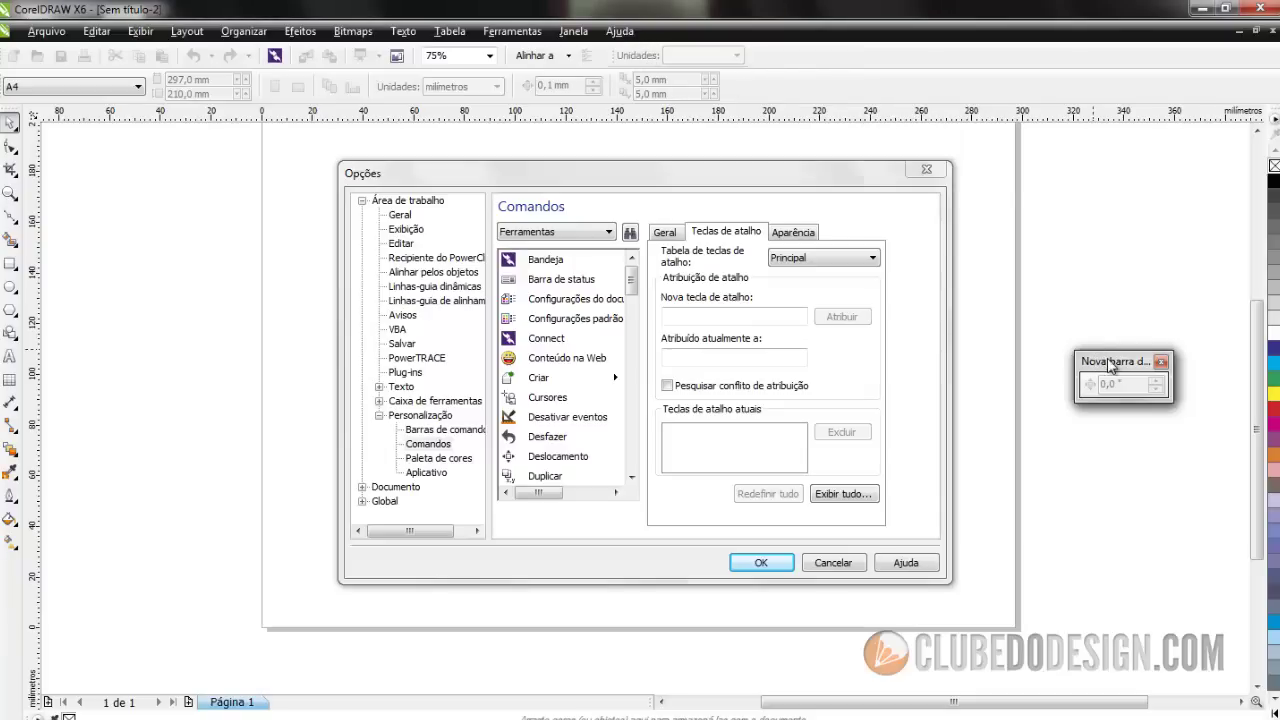
mouse_move(1094, 360)
mouse_down()
mouse_move(800, 60)
mouse_move(784, 60)
mouse_up()
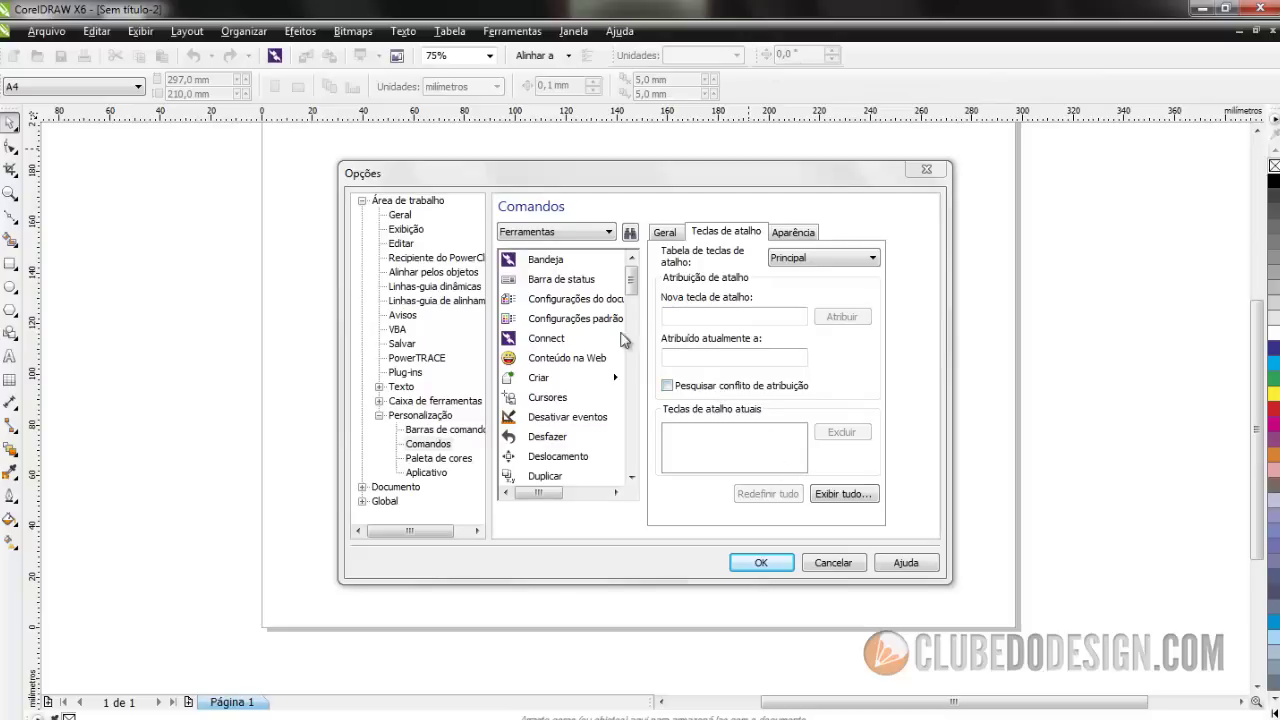
Step: Apply the Options changes, test the Q Bézier shortcut, and return to the Pick tool
click(750, 560)
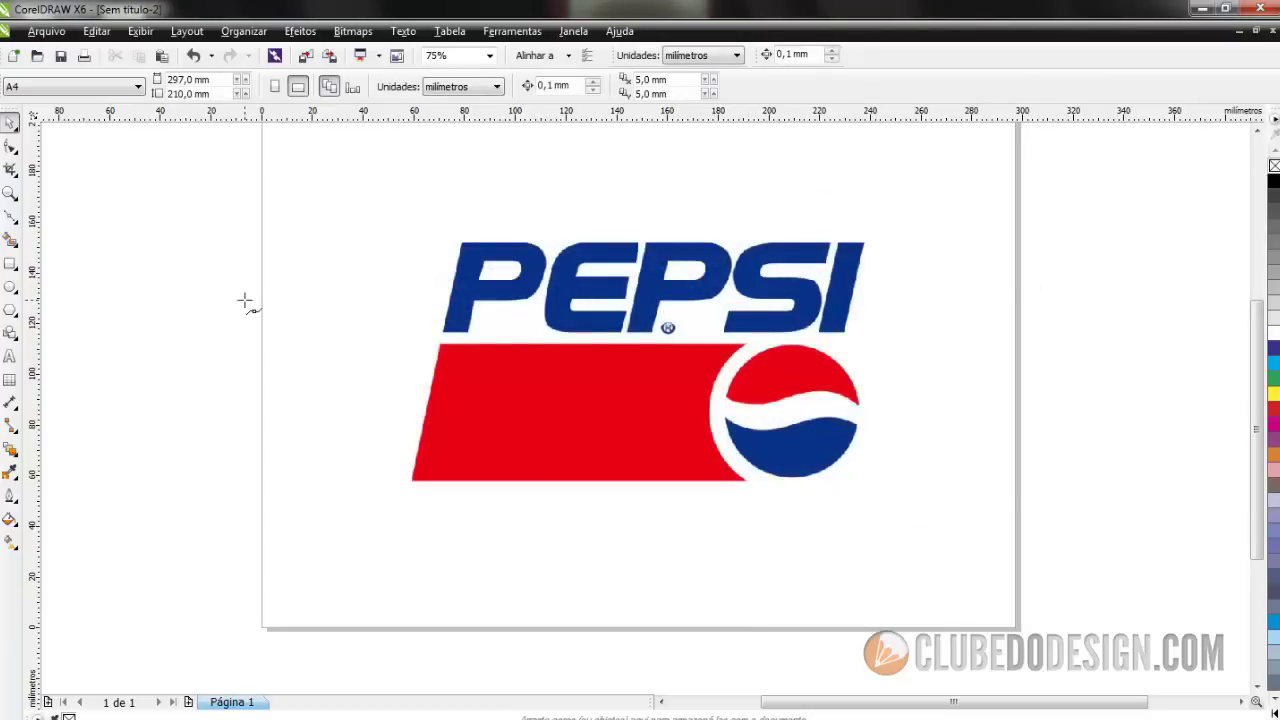
click(10, 215)
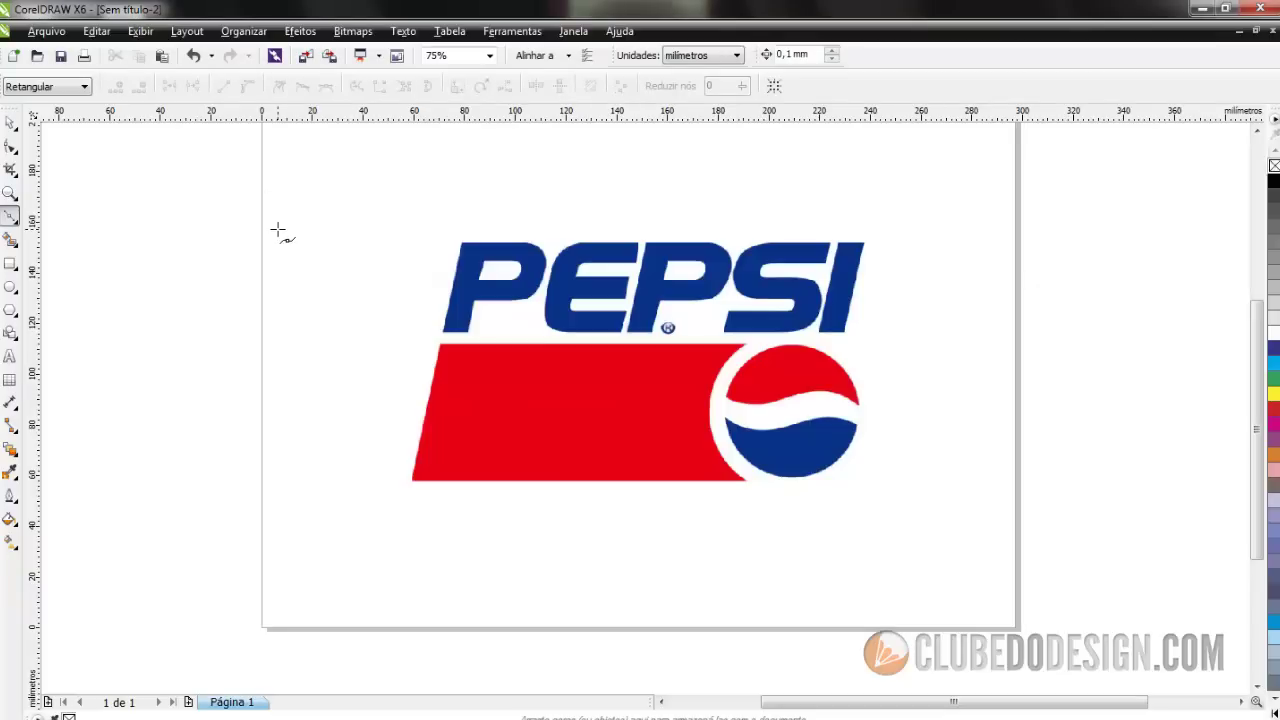
key(space)
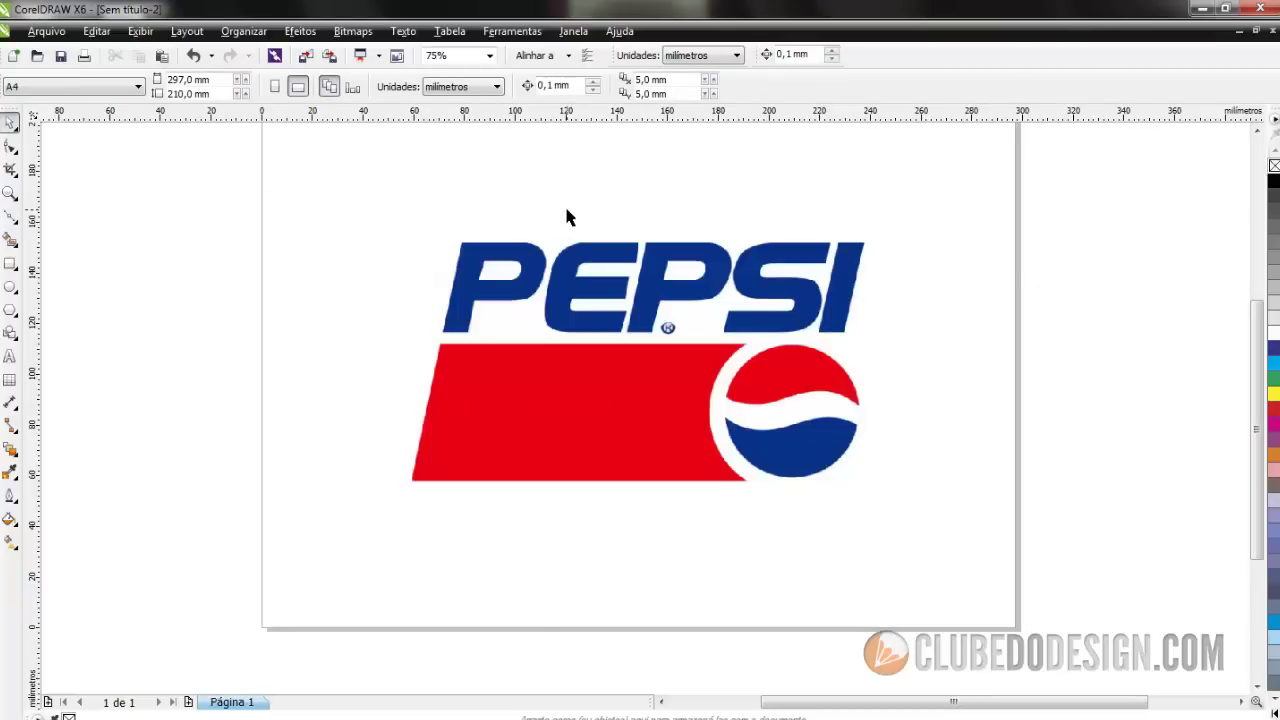
key(space)
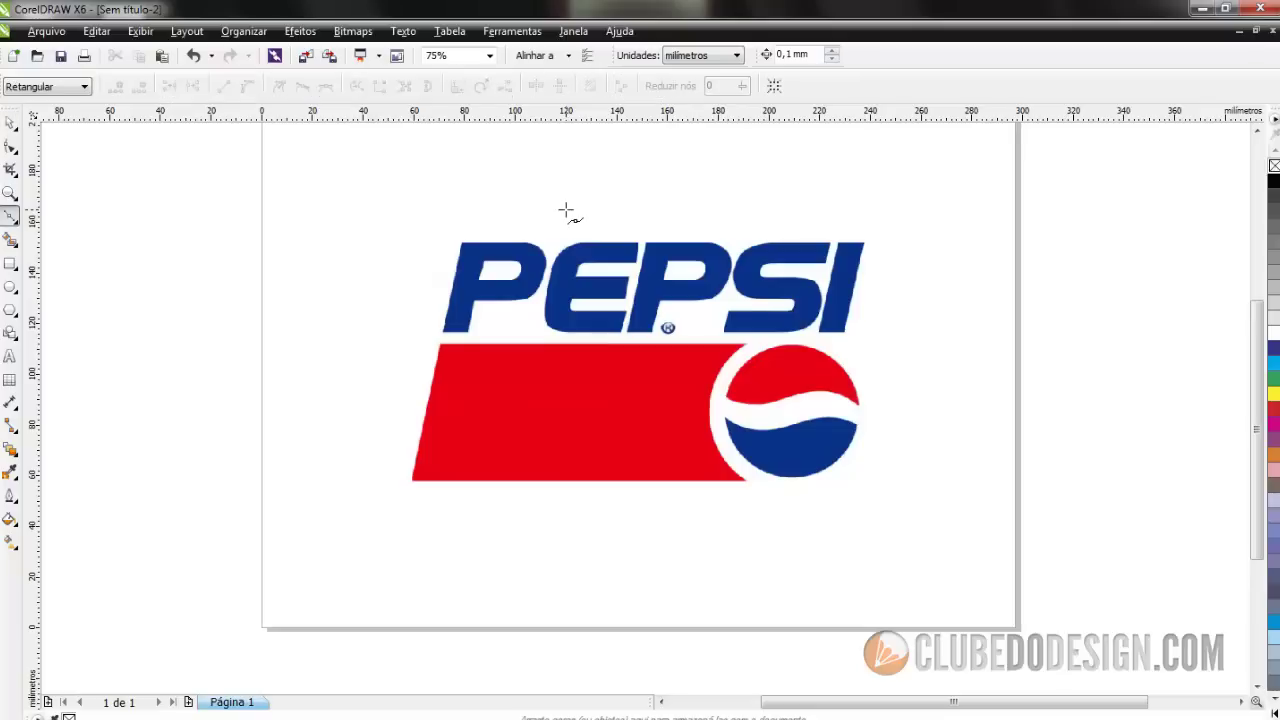
click(10, 122)
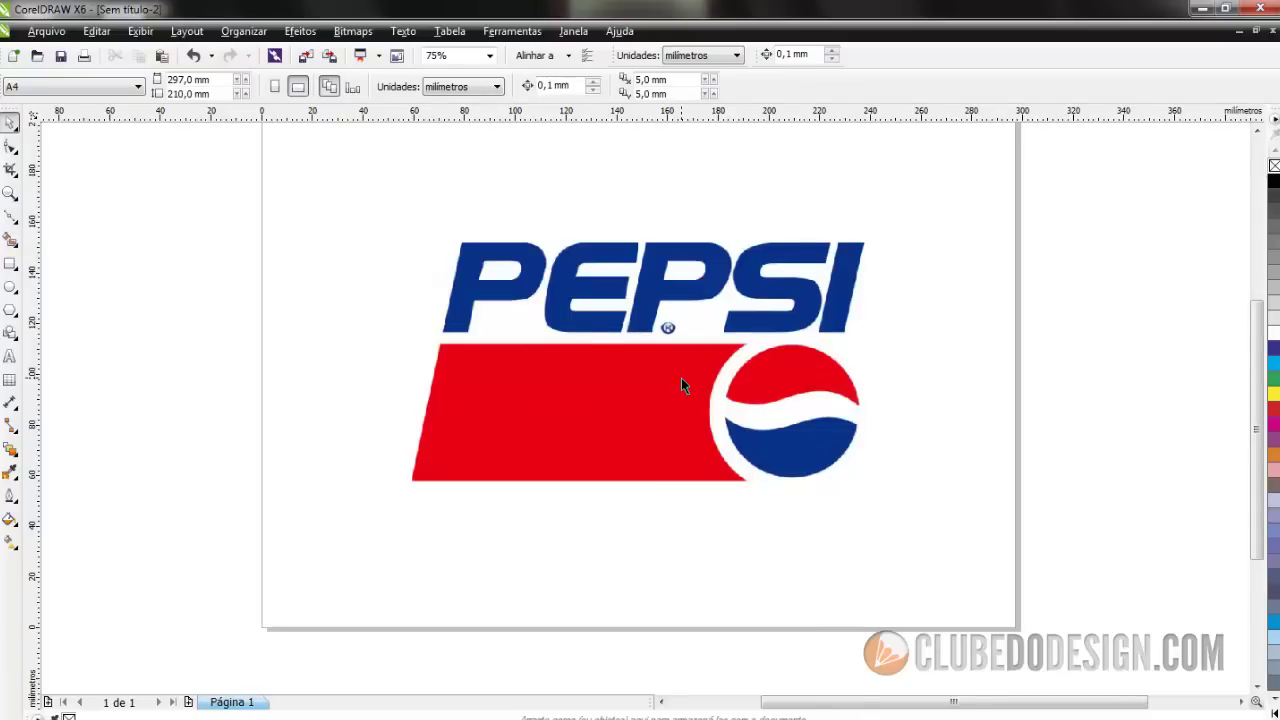
Step: Zoom in on the Pepsi logo and select the bitmap
scroll(681, 377, up, 2)
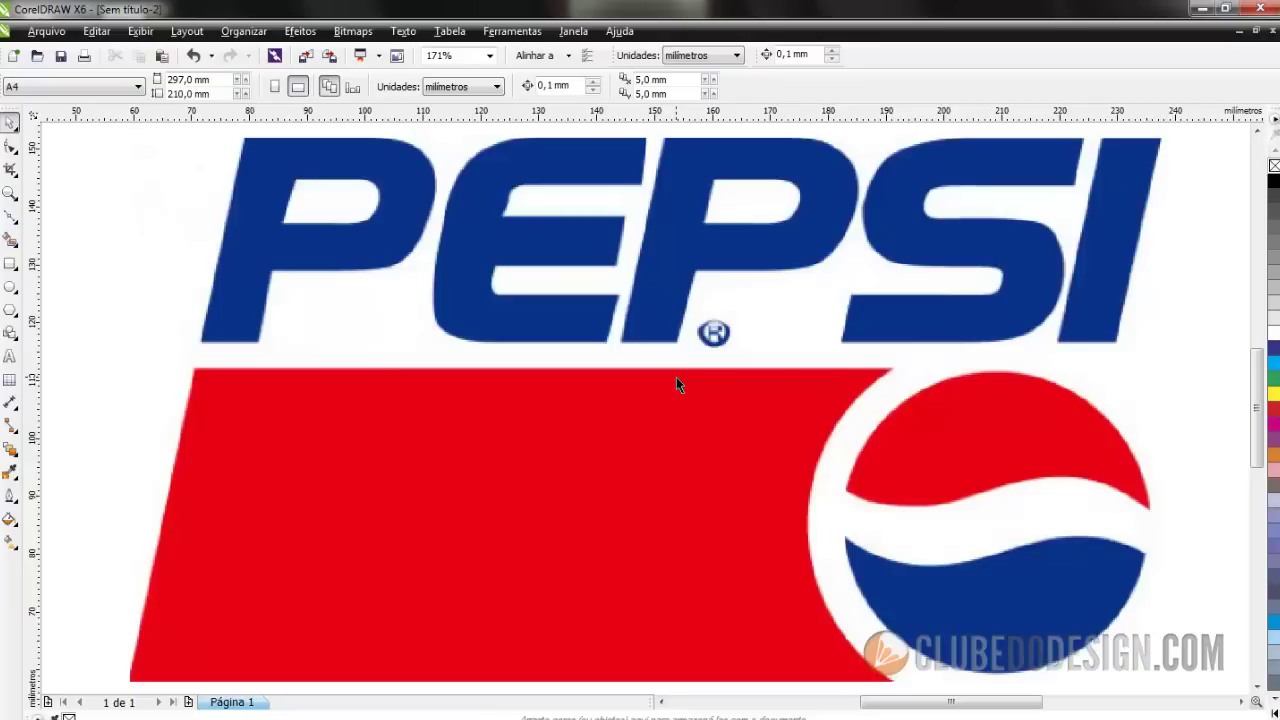
scroll(676, 377, down, 2)
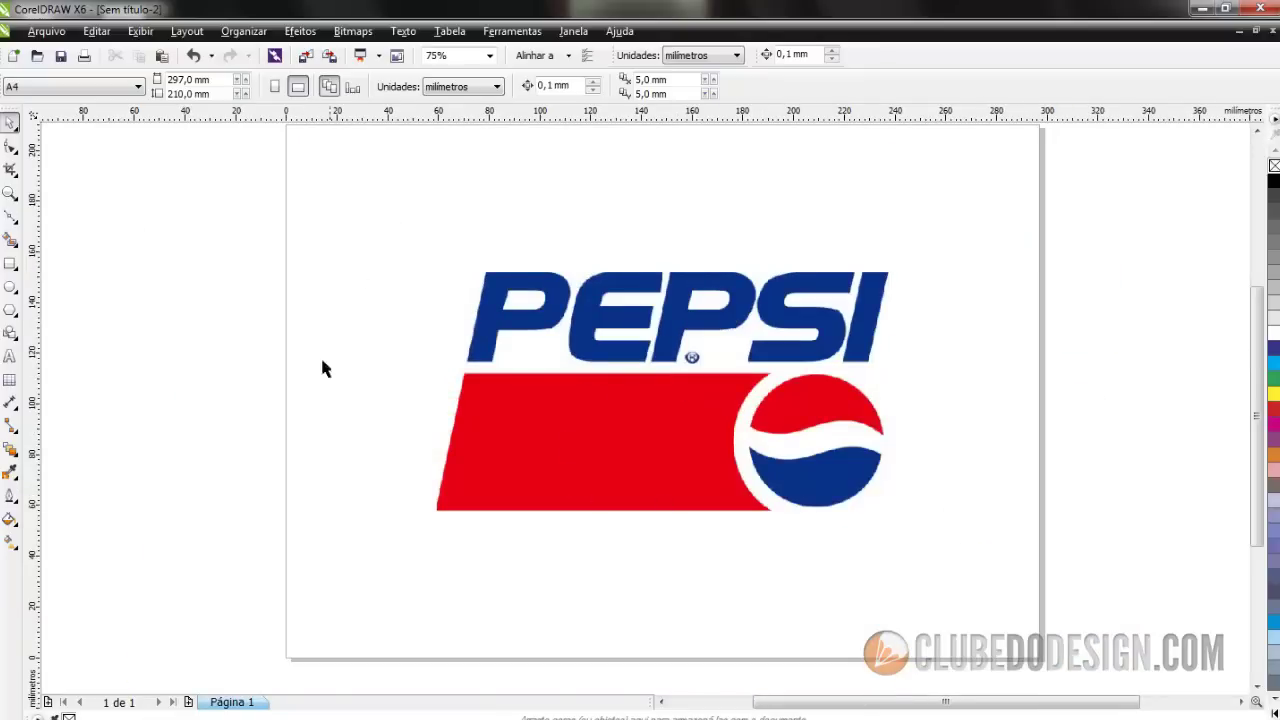
scroll(674, 298, up, 2)
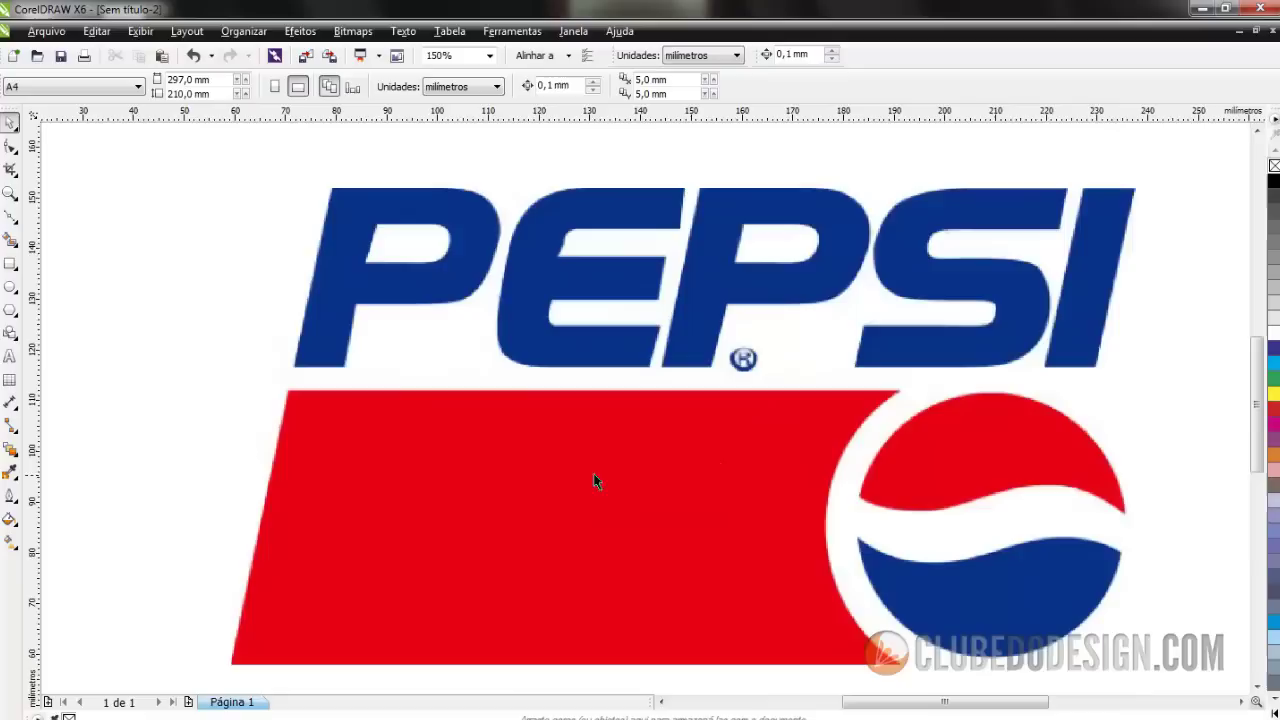
click(606, 426)
Step: Lock the Pepsi bitmap with Bloquear objeto and confirm it no longer selects
right_click(608, 424)
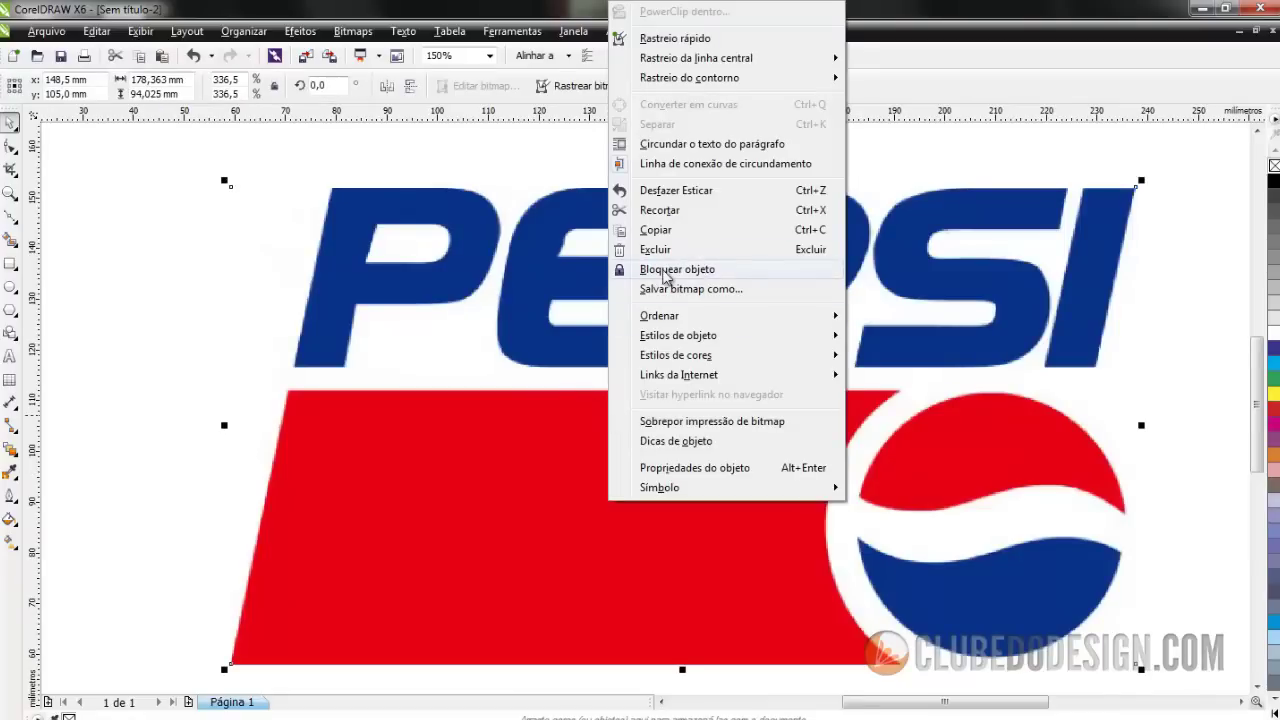
click(664, 272)
key(Escape)
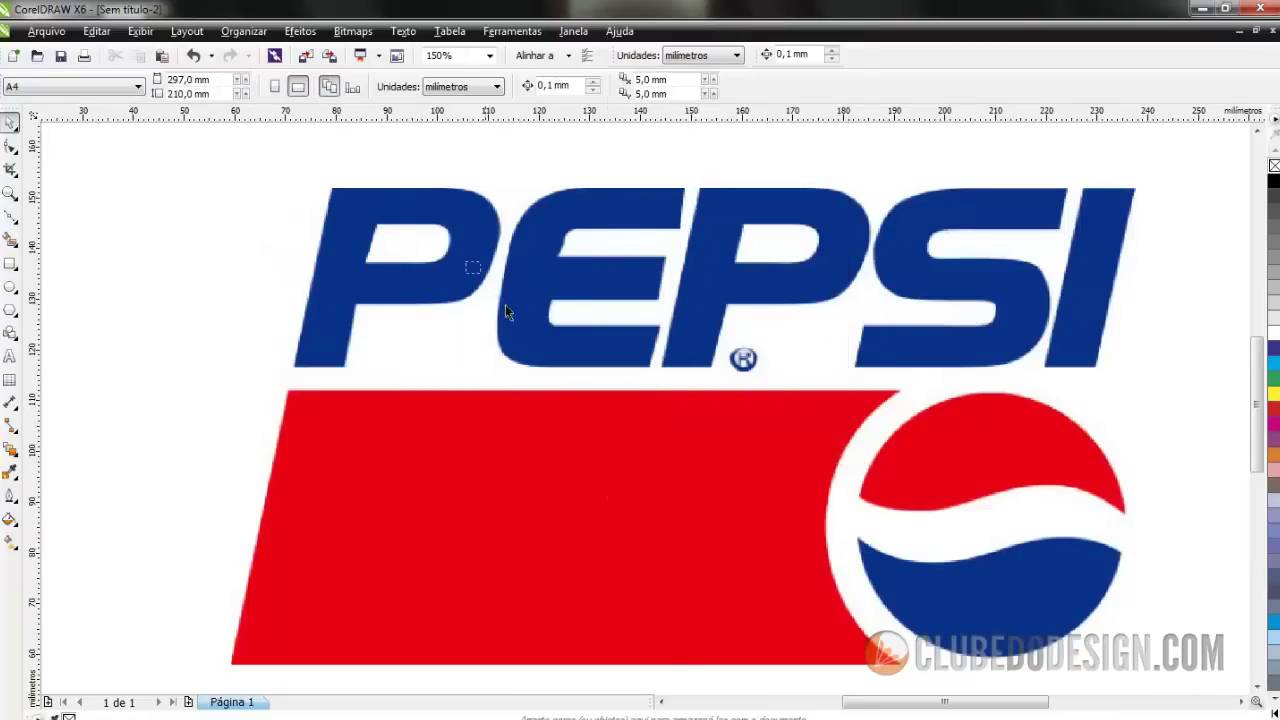
drag(787, 508, 787, 508)
right_click(708, 436)
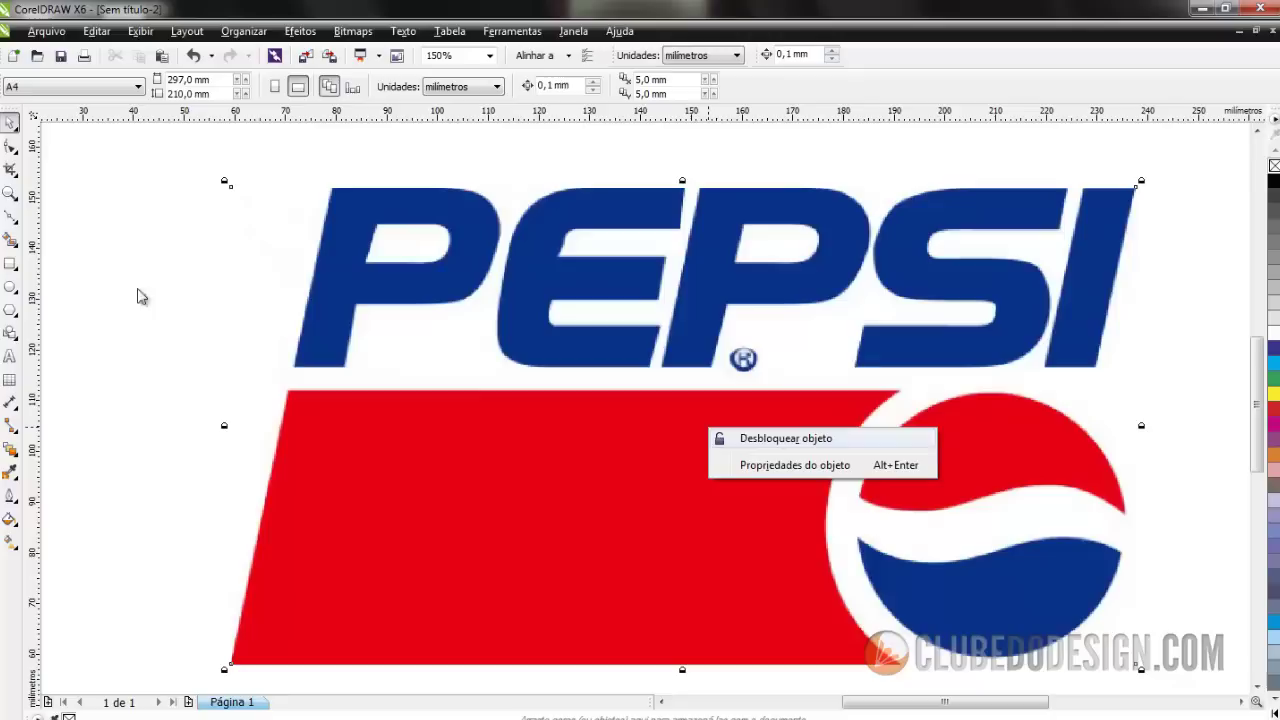
click(147, 211)
click(158, 191)
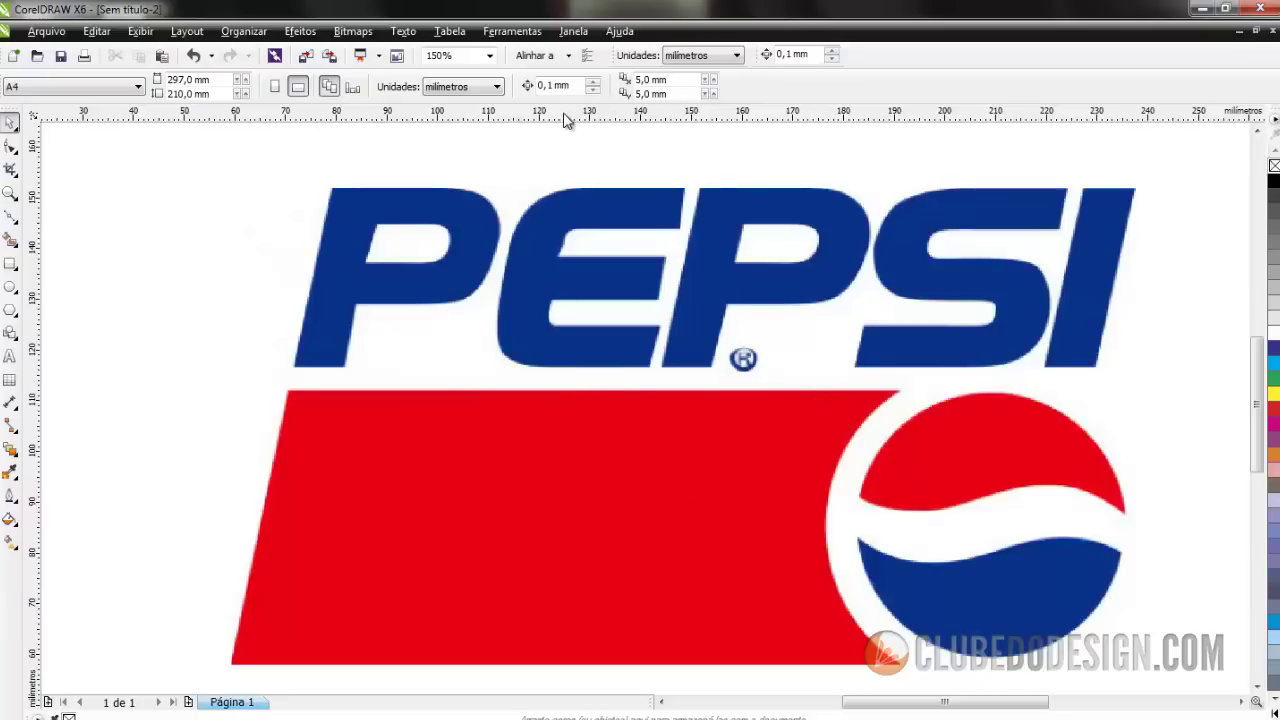
Step: Add horizontal guidelines at PEPSI's top and bottom and the red band's top and bottom
drag(566, 114, 614, 184)
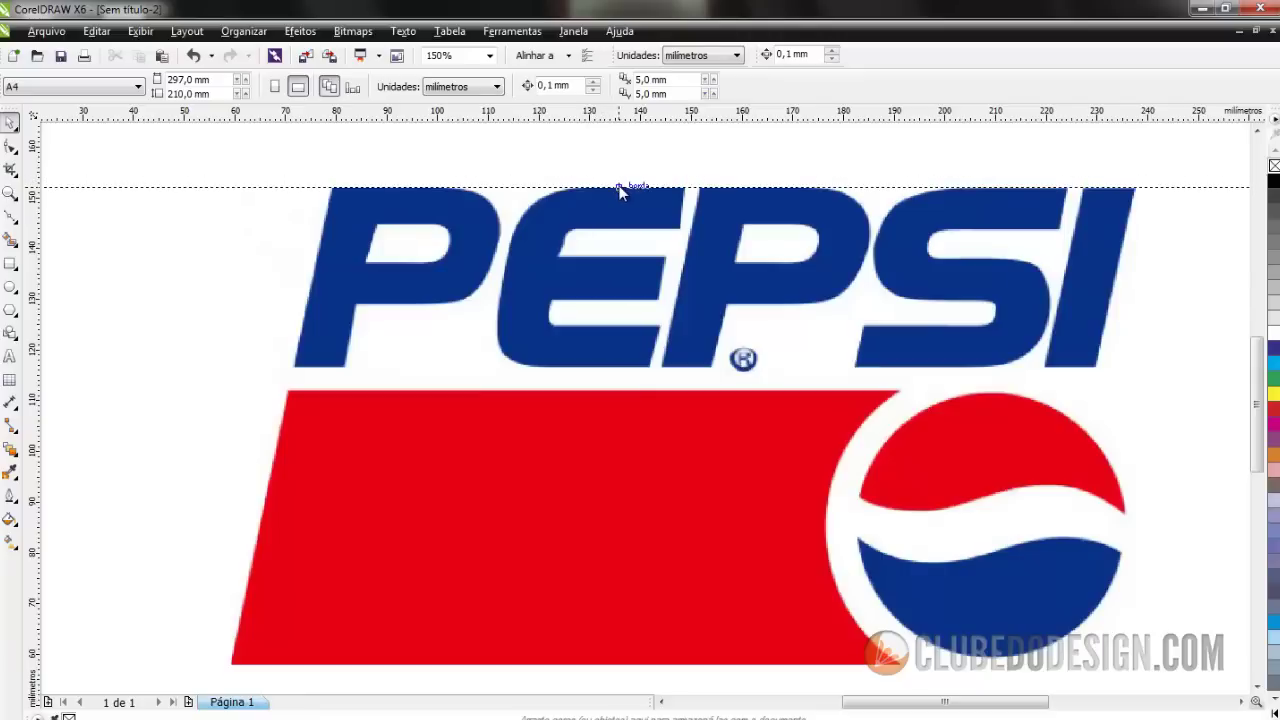
mouse_move(614, 186)
mouse_down()
mouse_move(592, 192)
mouse_move(606, 187)
mouse_up()
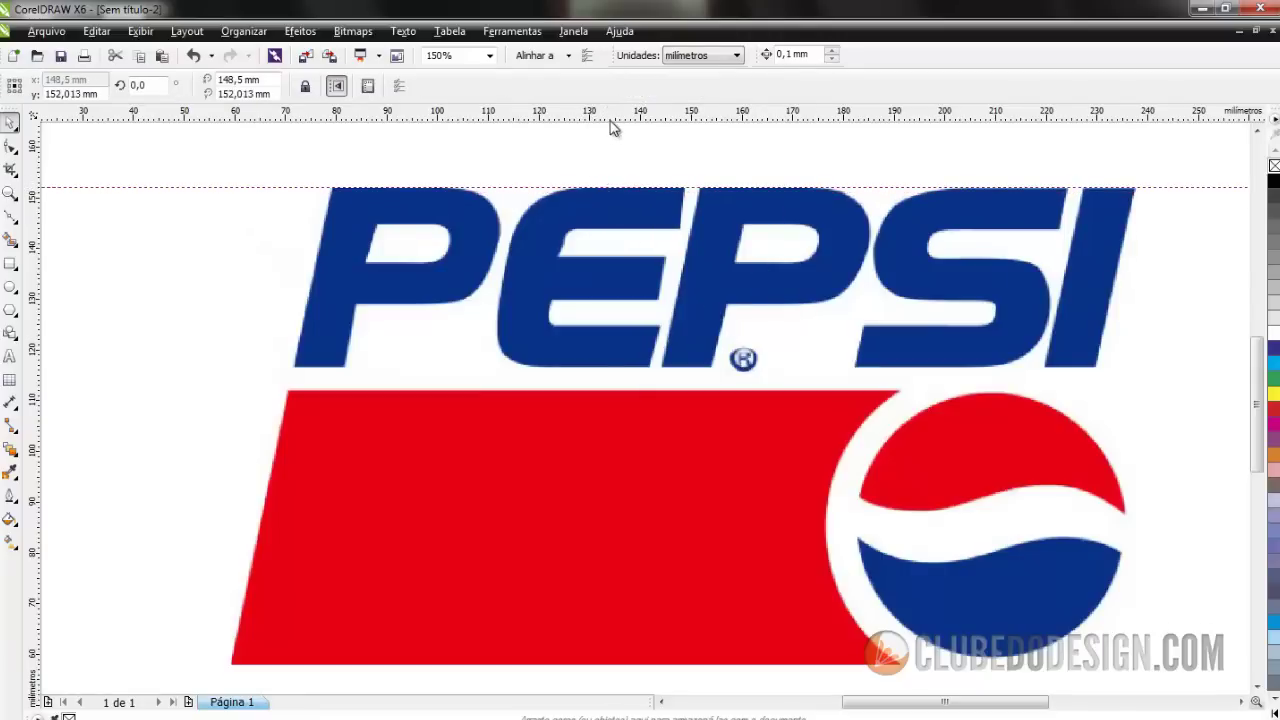
drag(588, 114, 600, 370)
drag(632, 122, 629, 389)
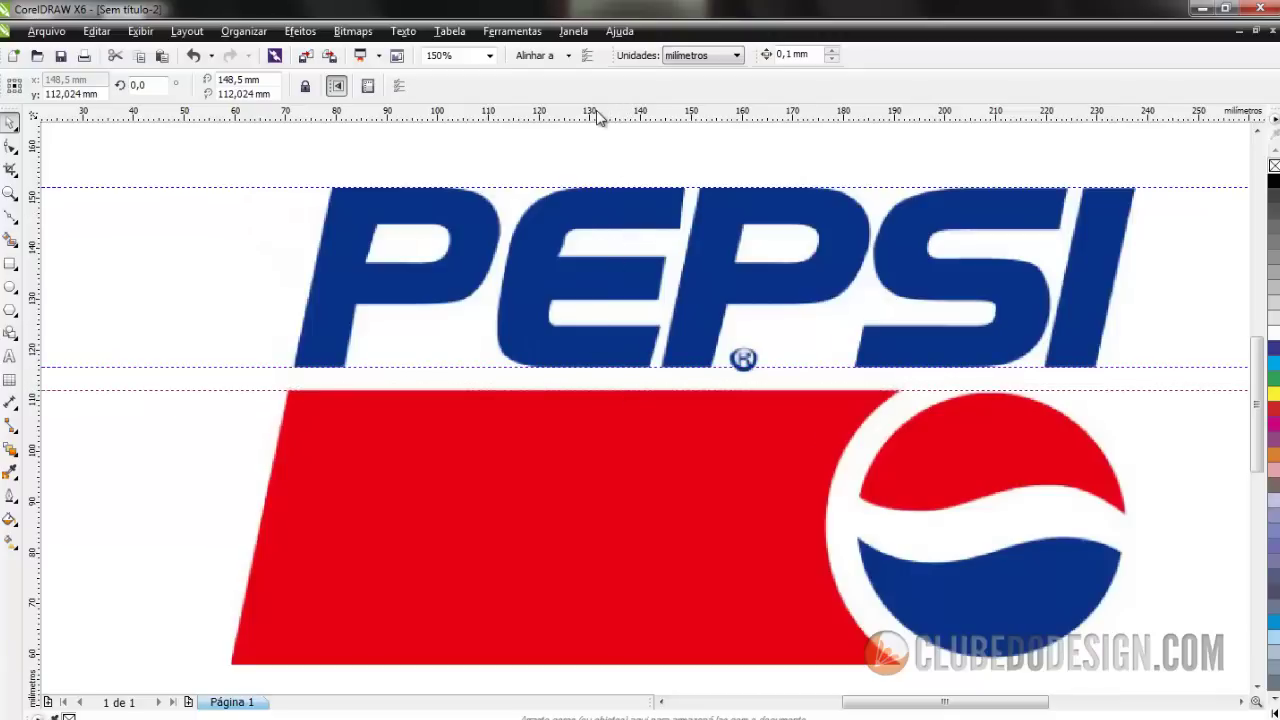
drag(597, 117, 569, 663)
click(177, 309)
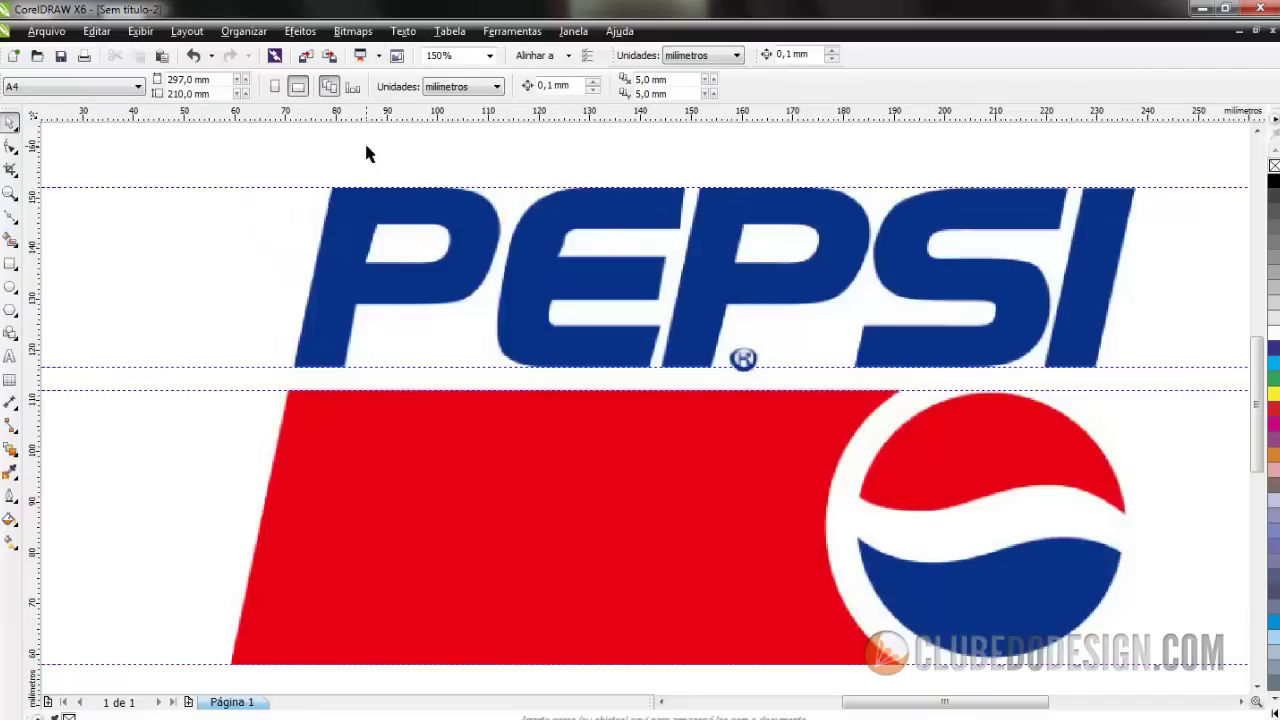
Step: Enable Snap to Guidelines and add a vertical guide at the P's left corner
click(567, 57)
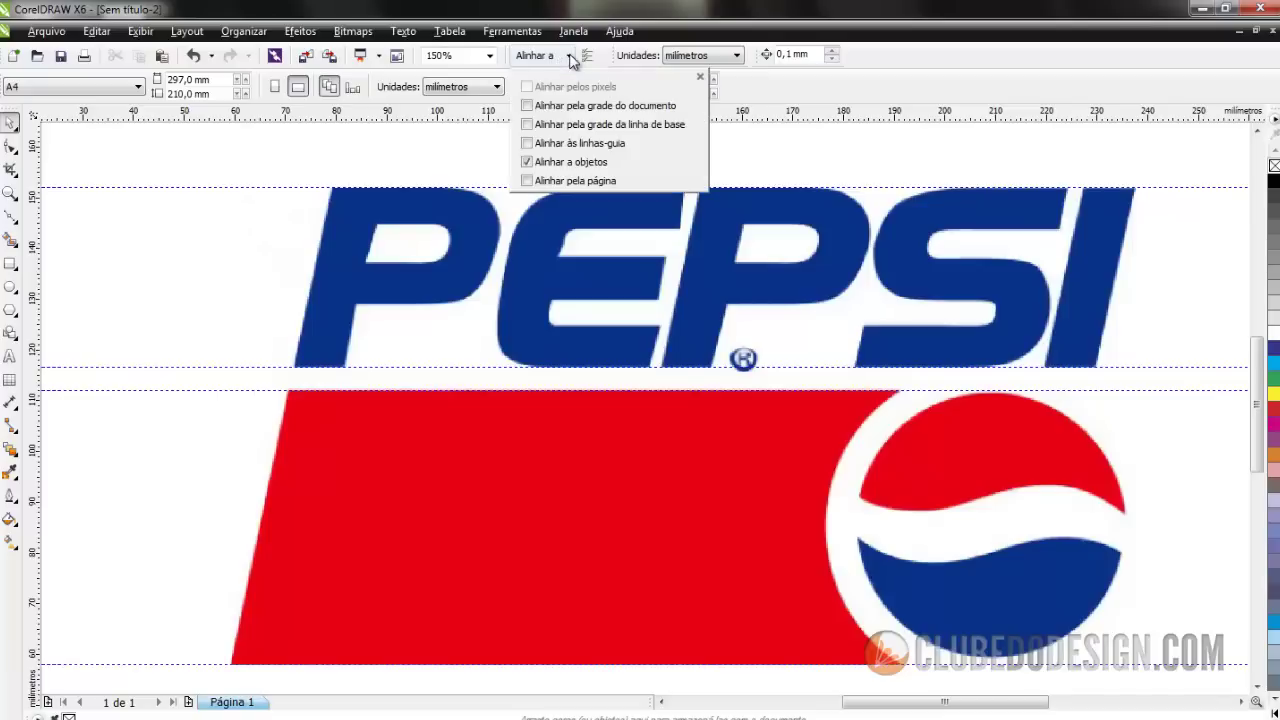
click(527, 144)
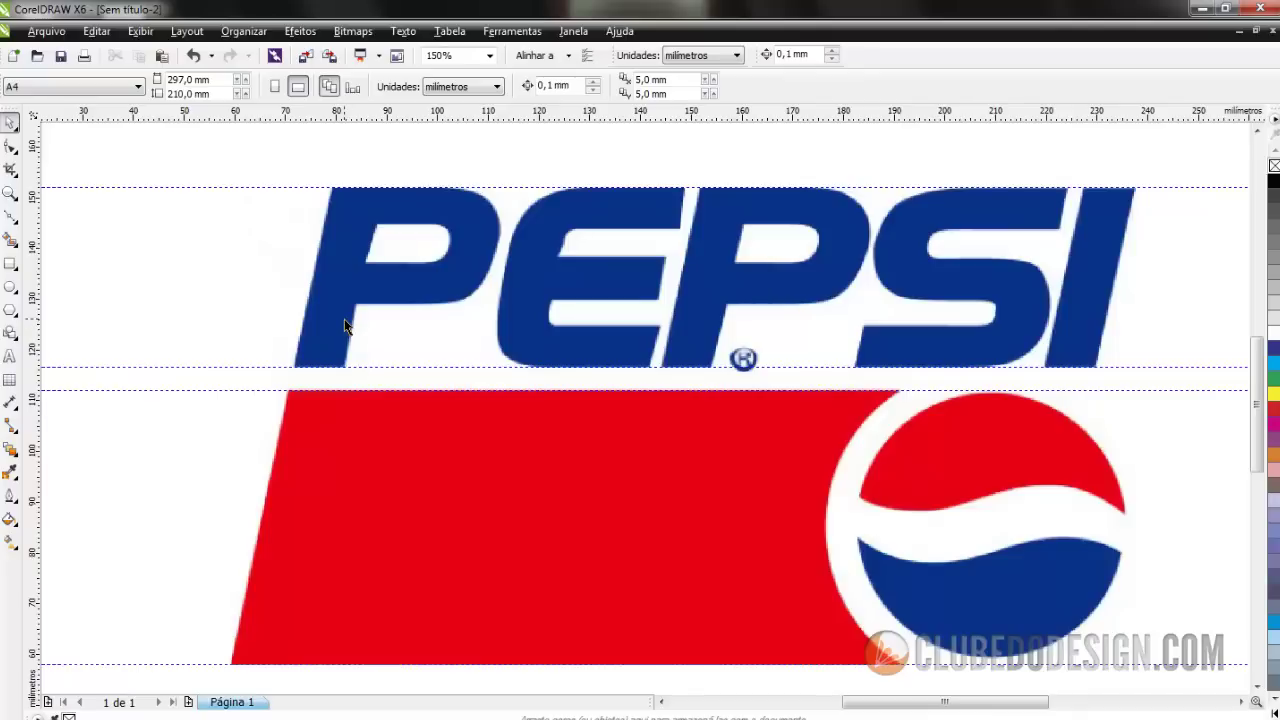
mouse_move(36, 330)
mouse_down()
mouse_move(268, 348)
mouse_move(297, 375)
mouse_up()
Step: Add a vertical guideline snapped to the right edge of the P's stem
scroll(296, 375, up, 4)
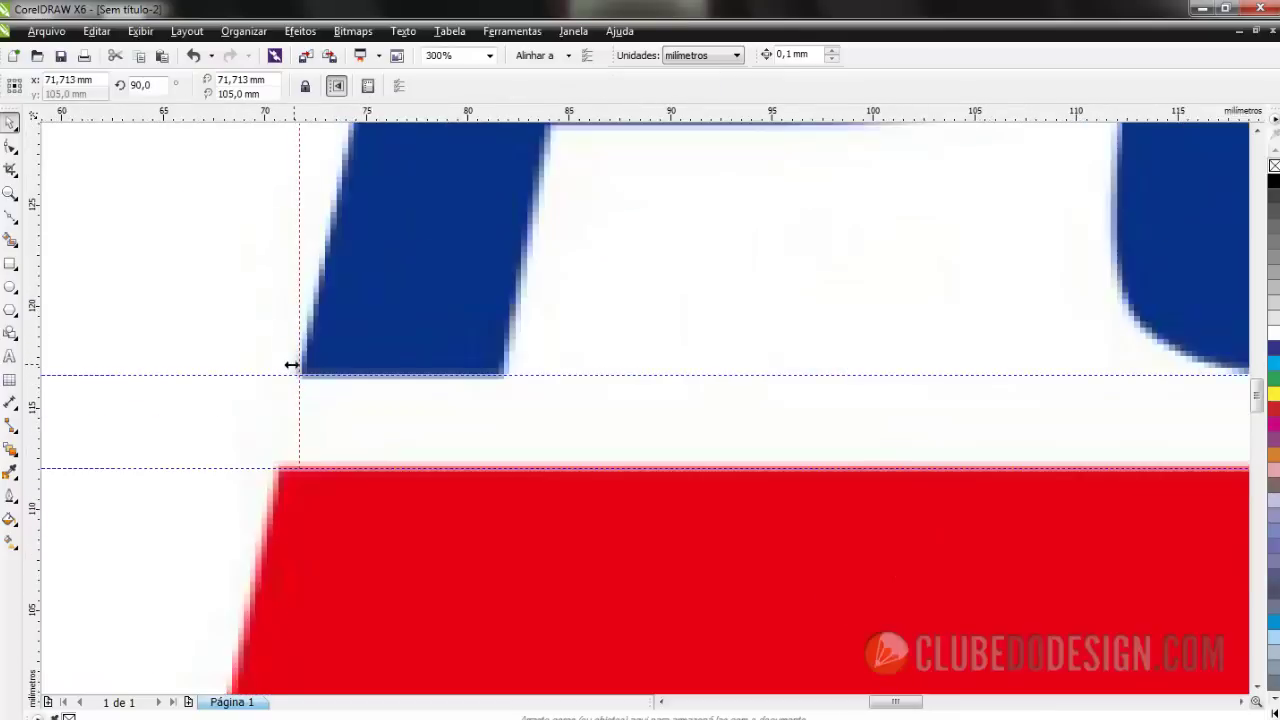
scroll(357, 286, down, 2)
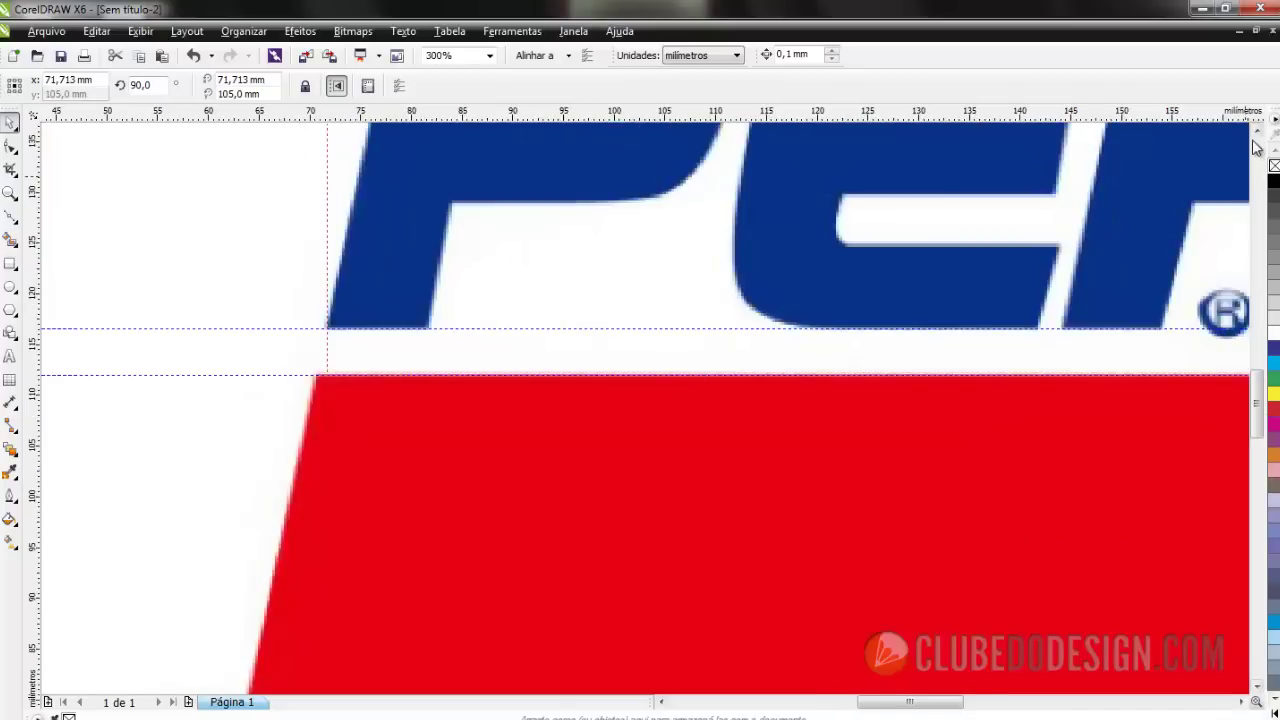
scroll(1253, 131, up, 3)
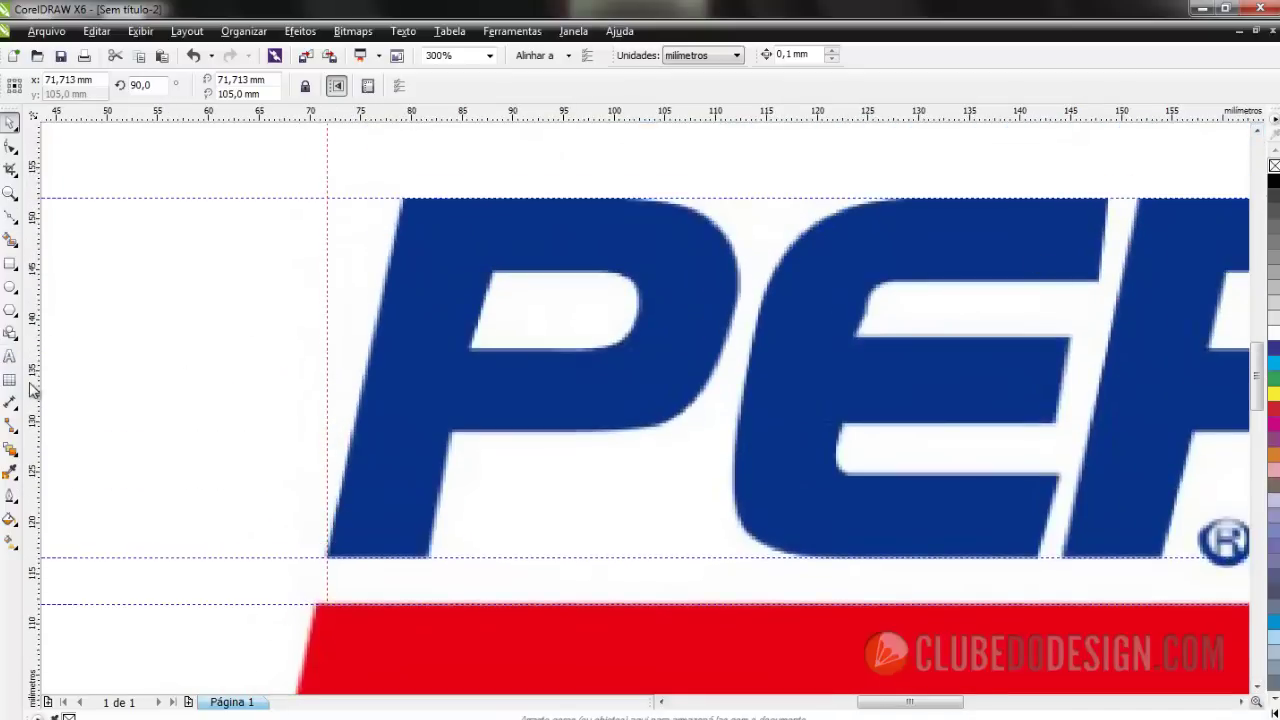
drag(36, 395, 422, 444)
drag(453, 531, 429, 563)
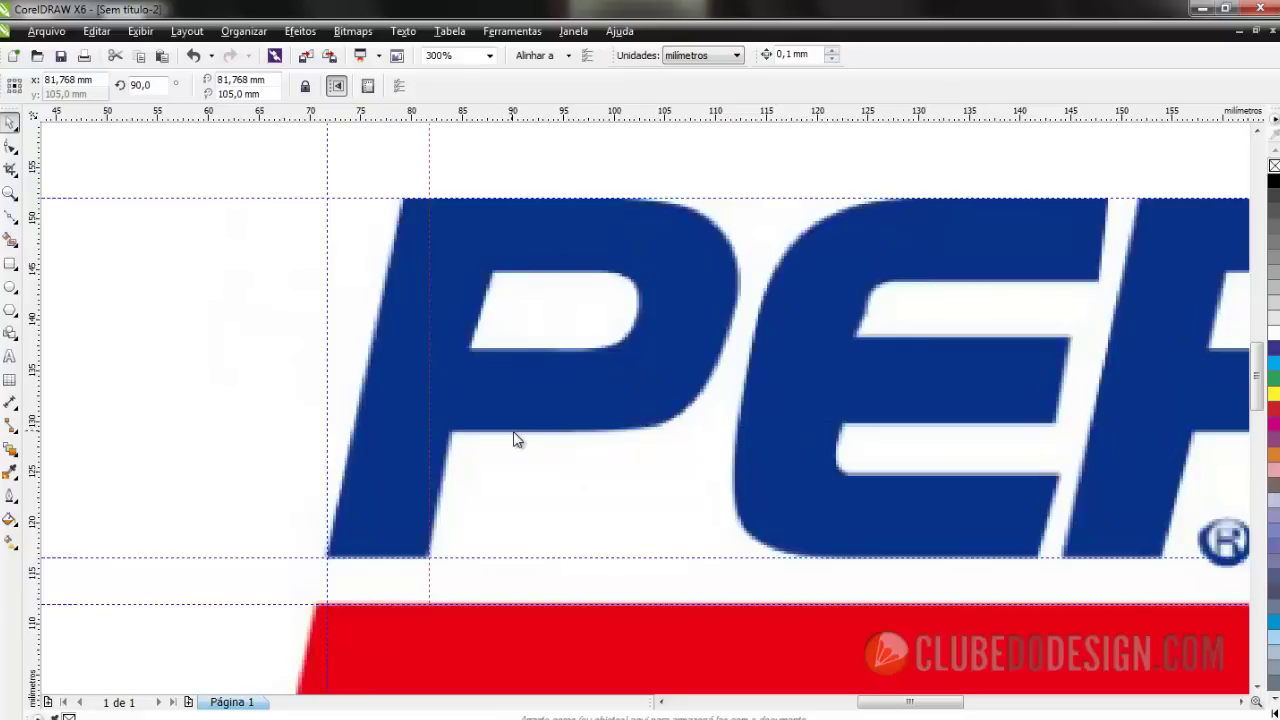
Step: Add horizontal guides at the P's inner corner and counter edges, then activate the Polyline tool
drag(487, 432, 508, 430)
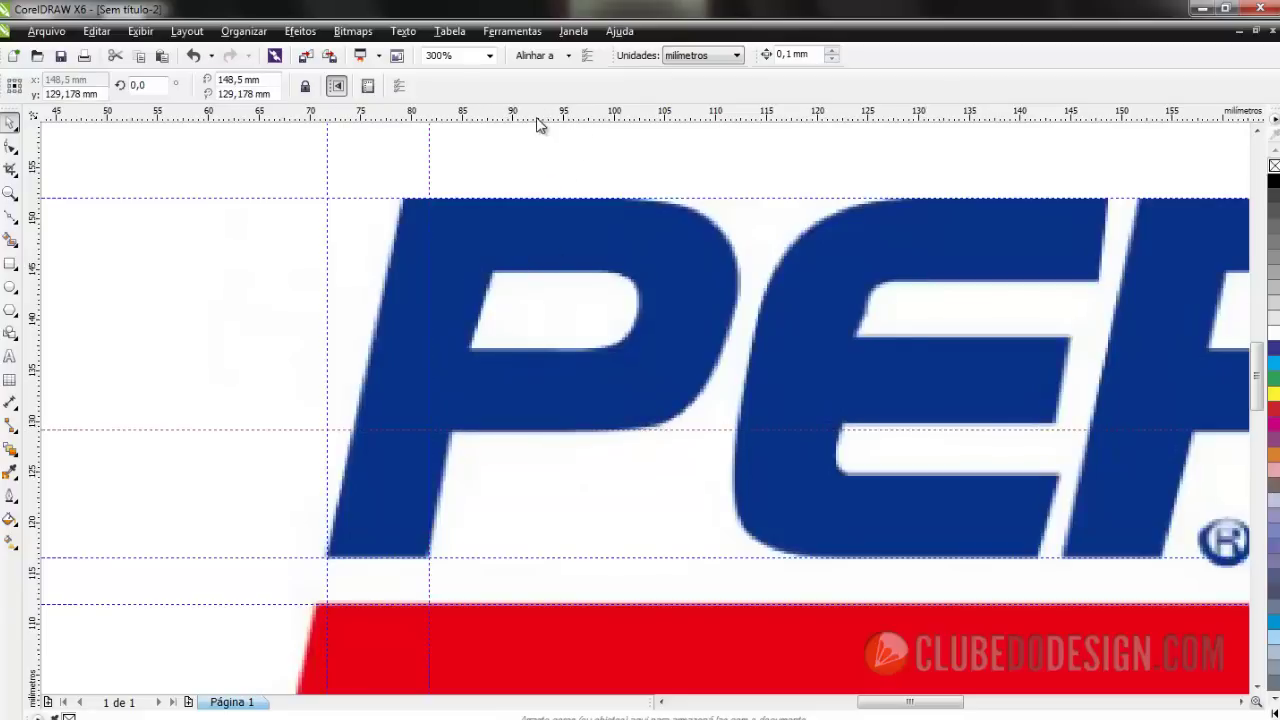
drag(513, 350, 508, 351)
drag(513, 262, 526, 268)
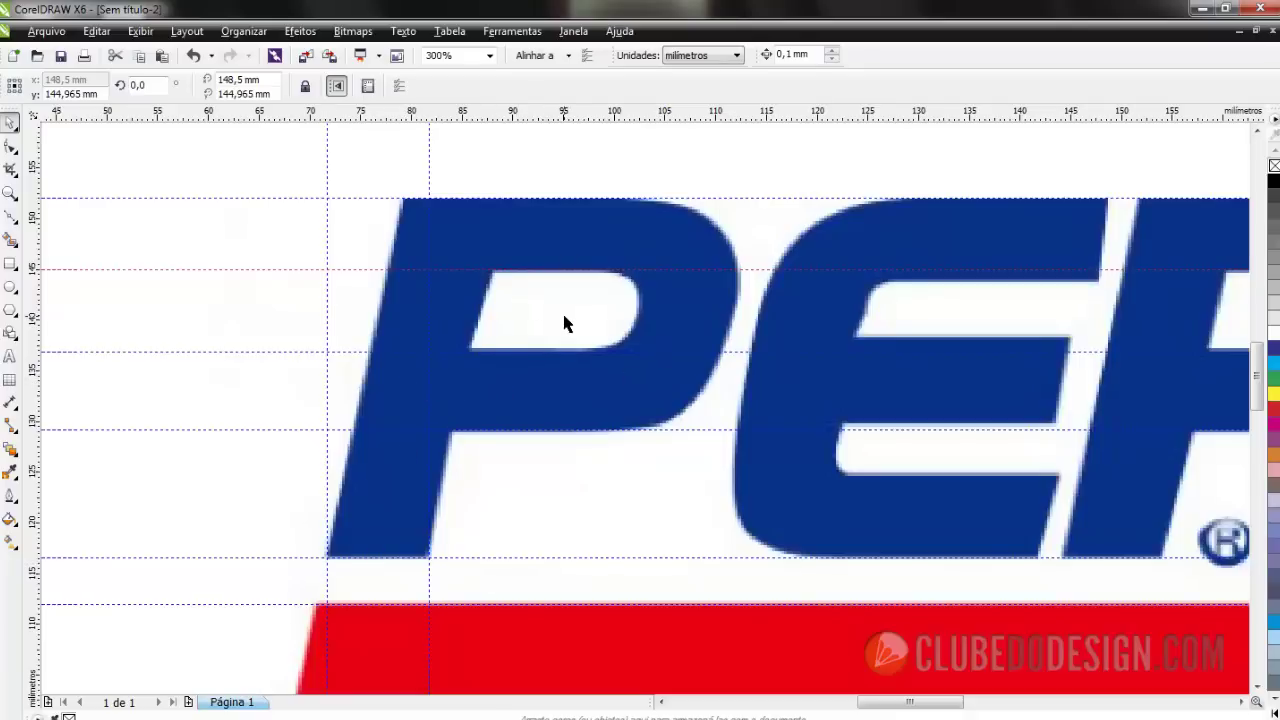
key(F5)
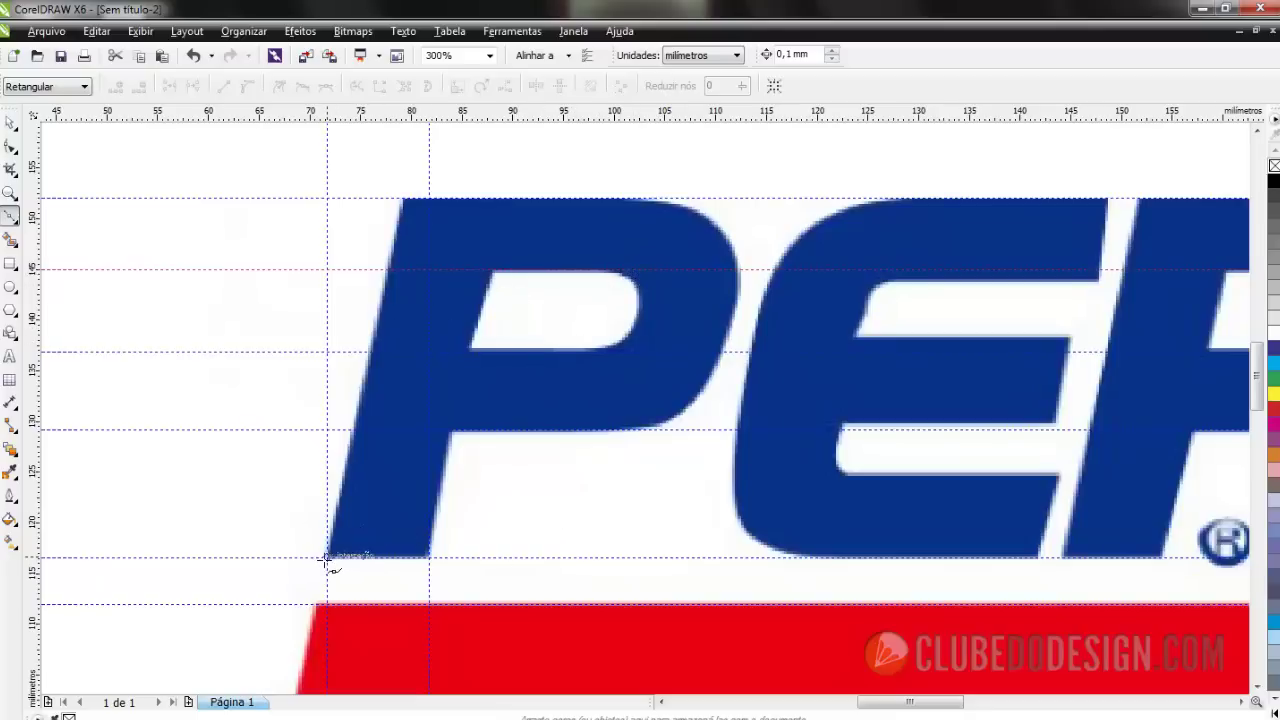
Step: Trace the P's bottom edge, stem and lower bowl with straight line segments
click(327, 556)
click(327, 556)
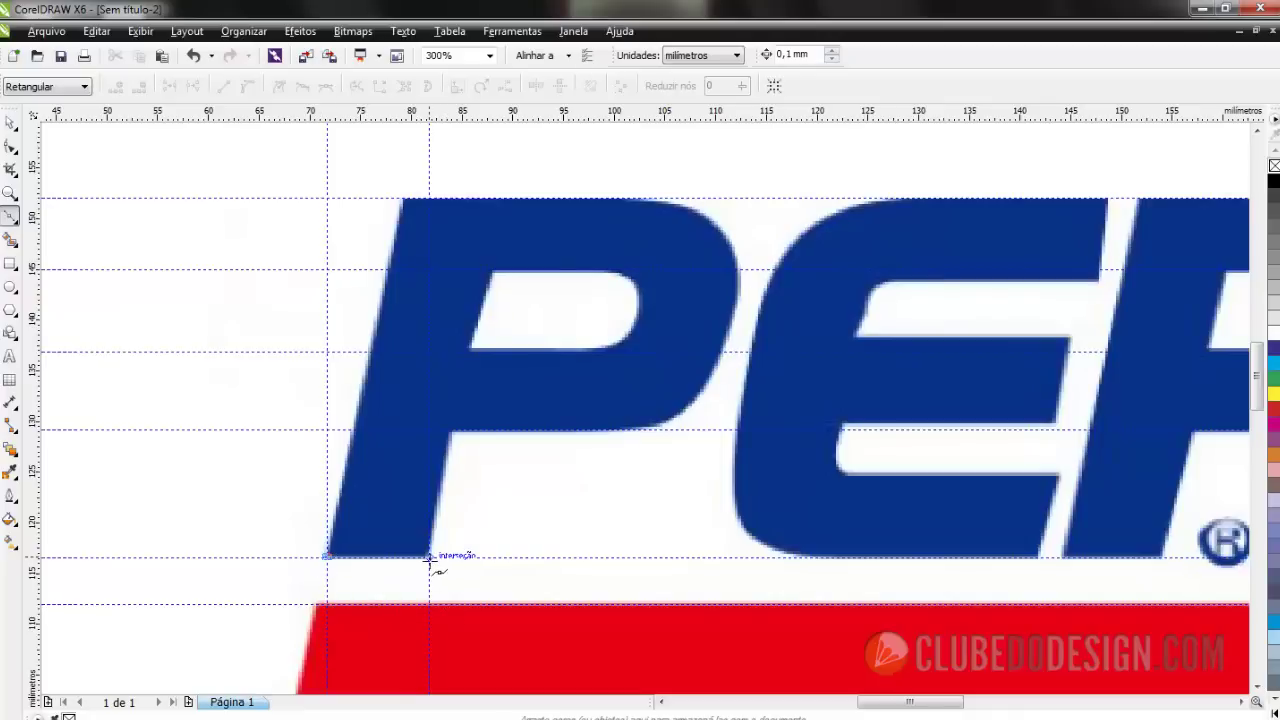
click(429, 556)
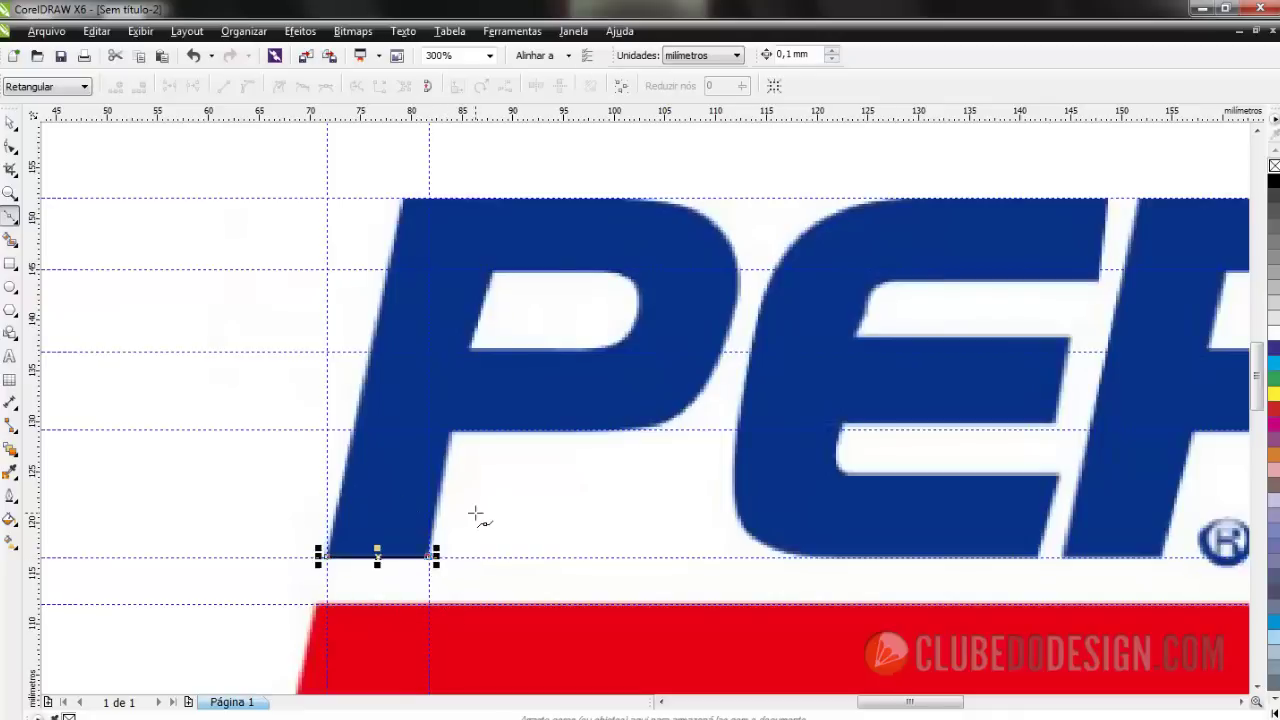
scroll(443, 457, up, 1)
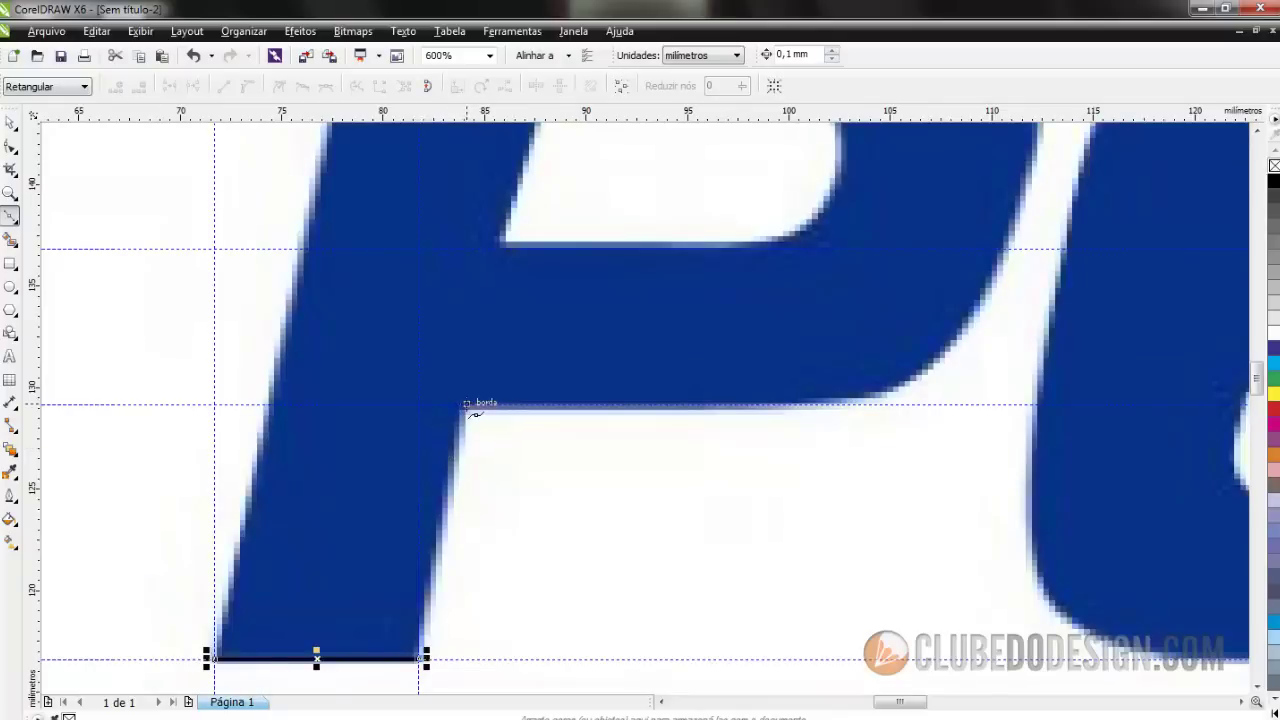
click(467, 403)
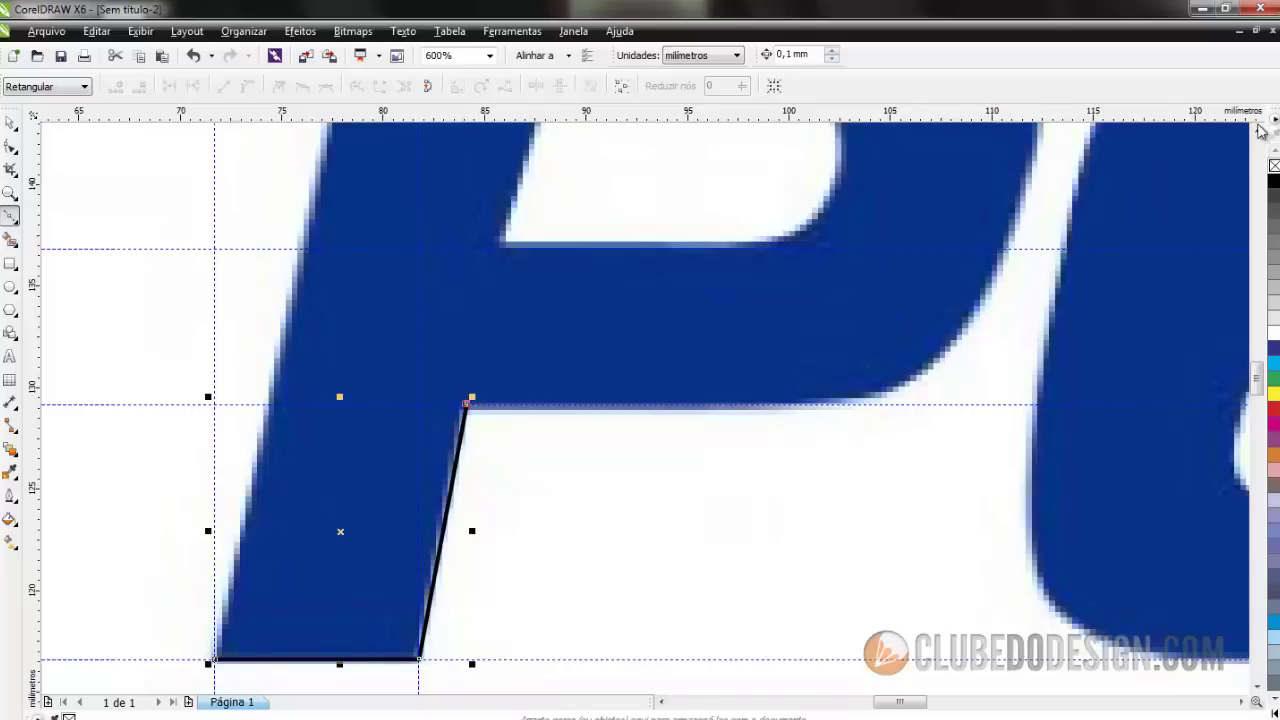
scroll(910, 343, up, 1)
scroll(890, 430, up, 2)
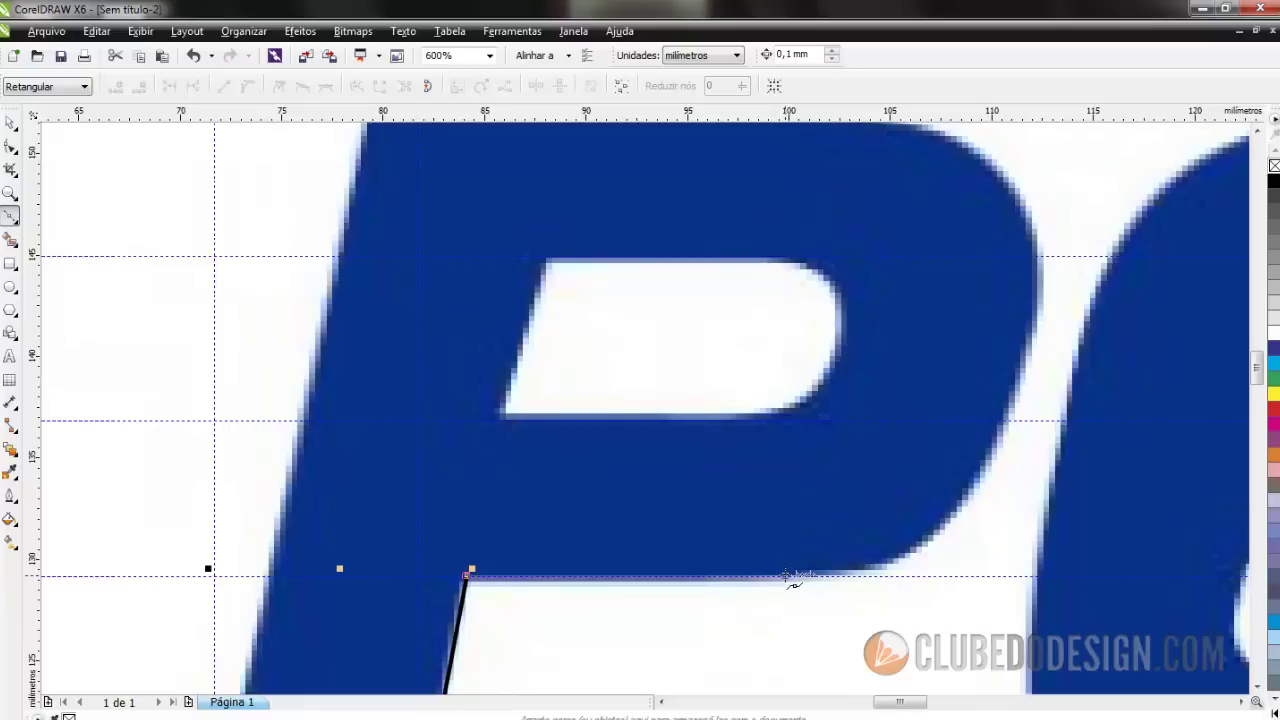
click(786, 576)
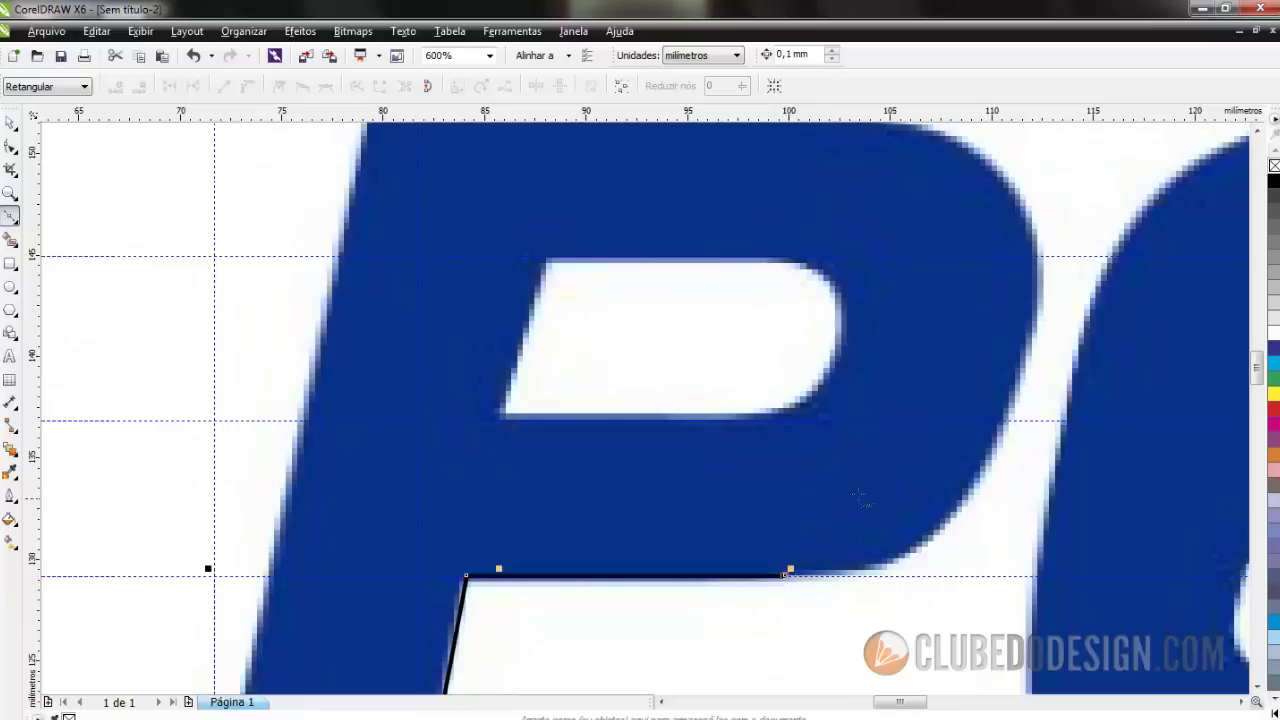
click(1000, 421)
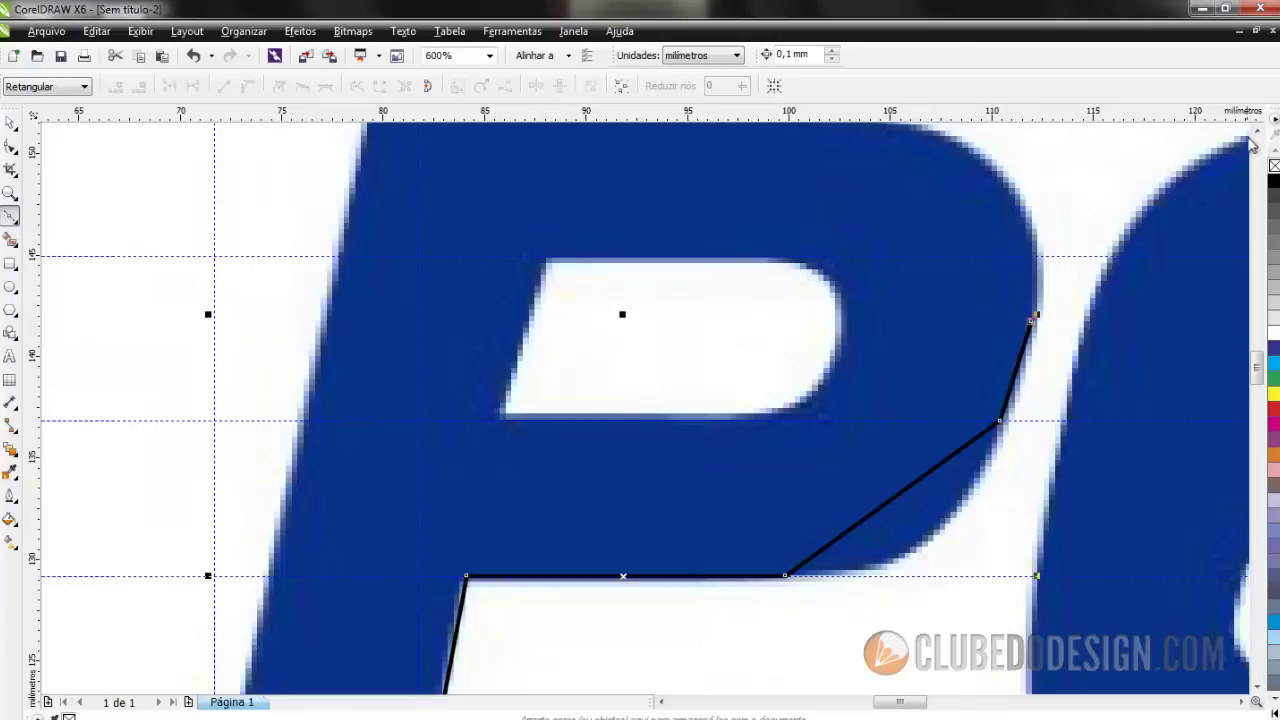
Step: Extend the outline up the bowl's upper curve to the P's top edge
scroll(1250, 145, up, 1)
scroll(1250, 145, up, 1)
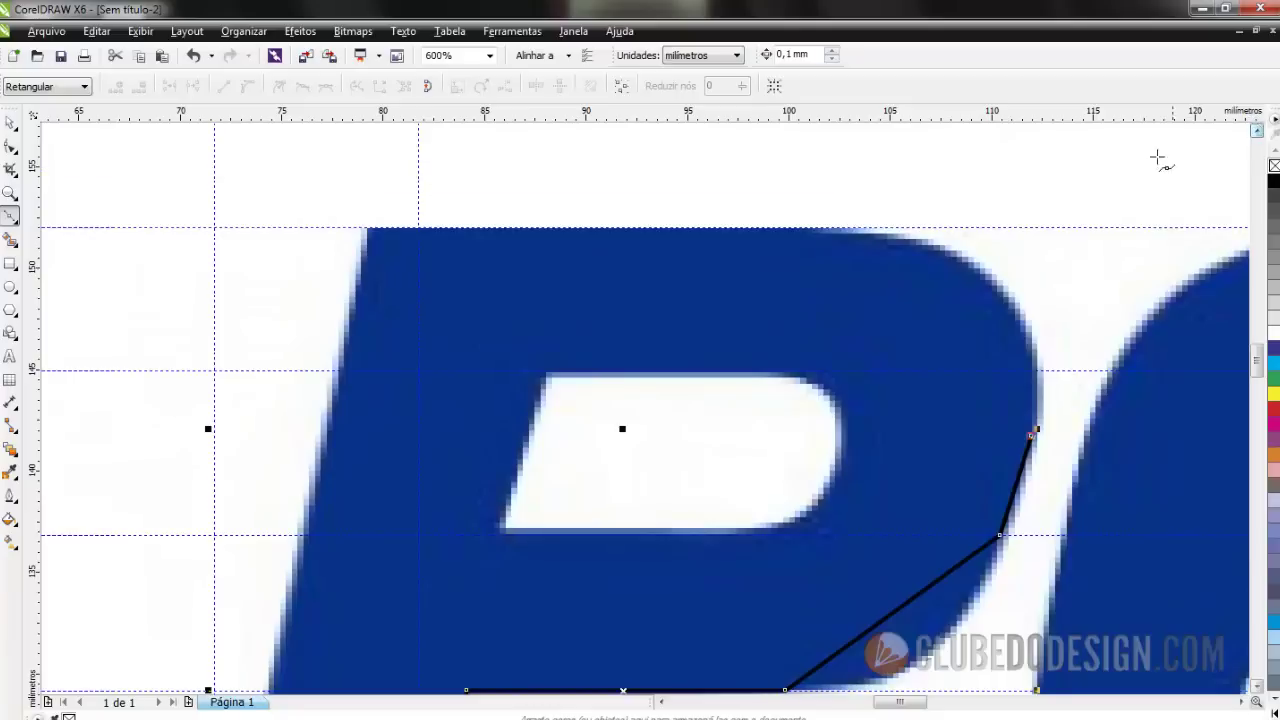
click(779, 228)
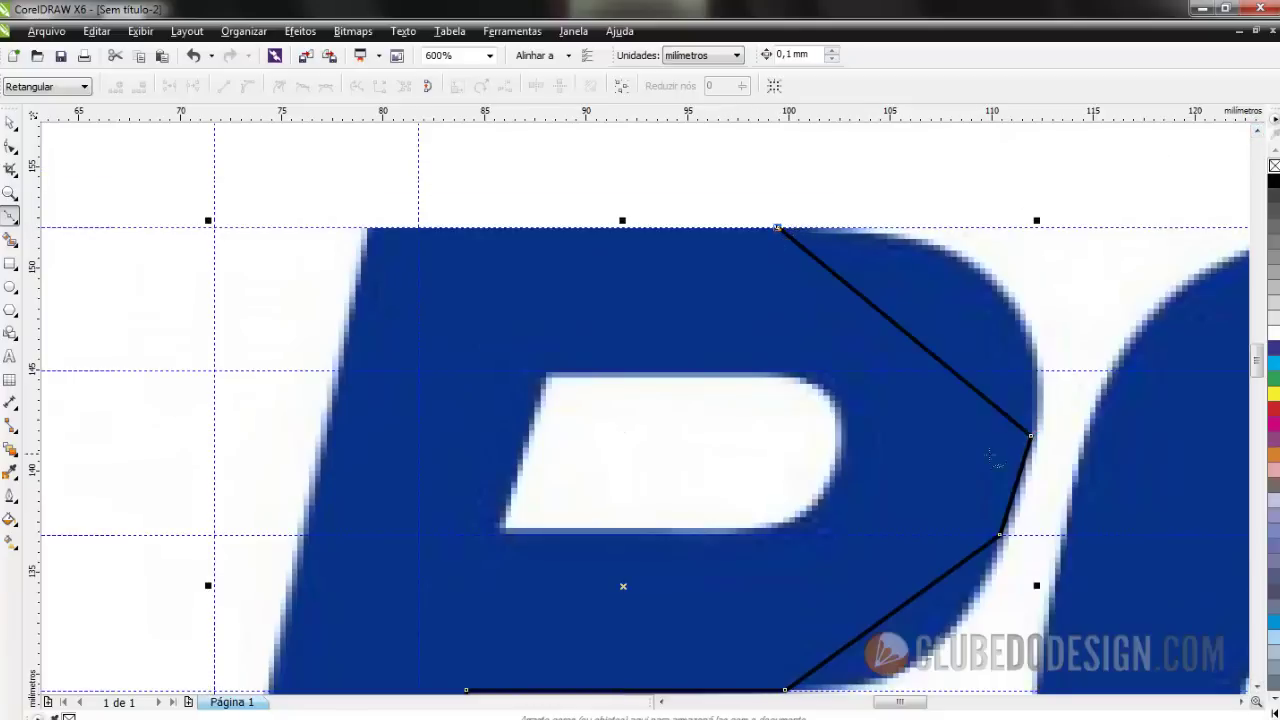
scroll(995, 458, down, 1)
scroll(920, 448, down, 1)
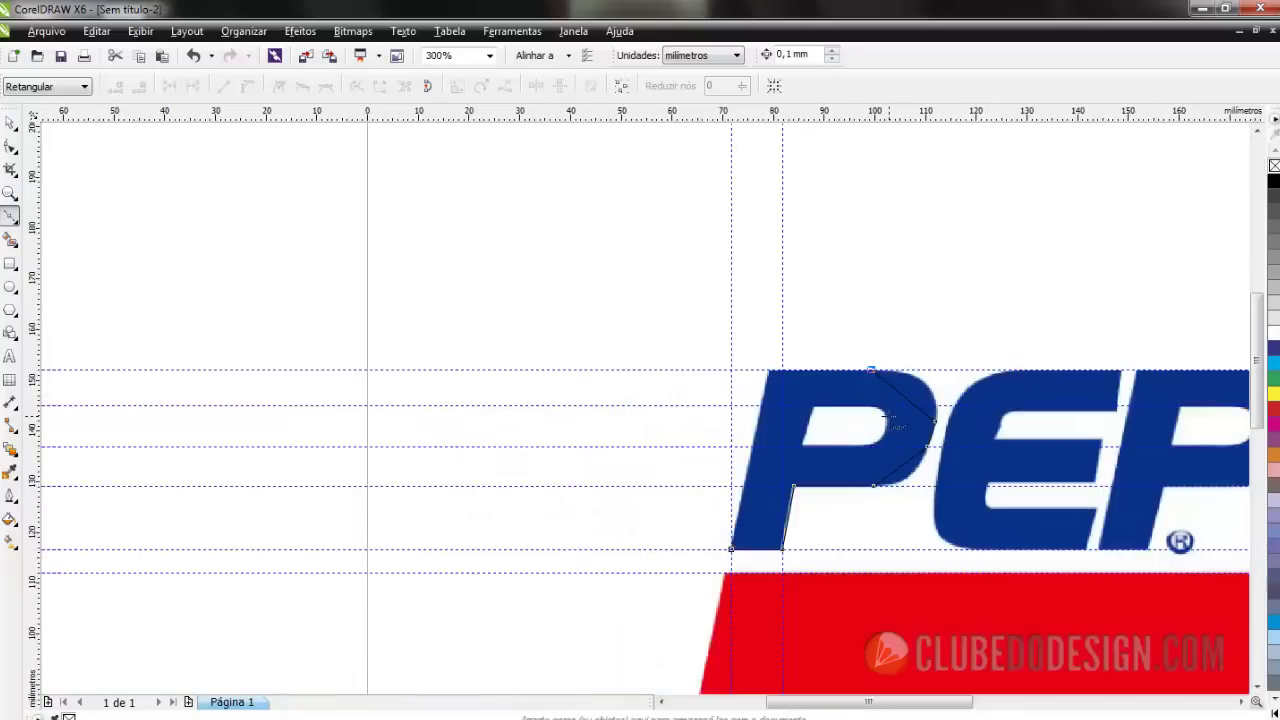
scroll(889, 460, up, 1)
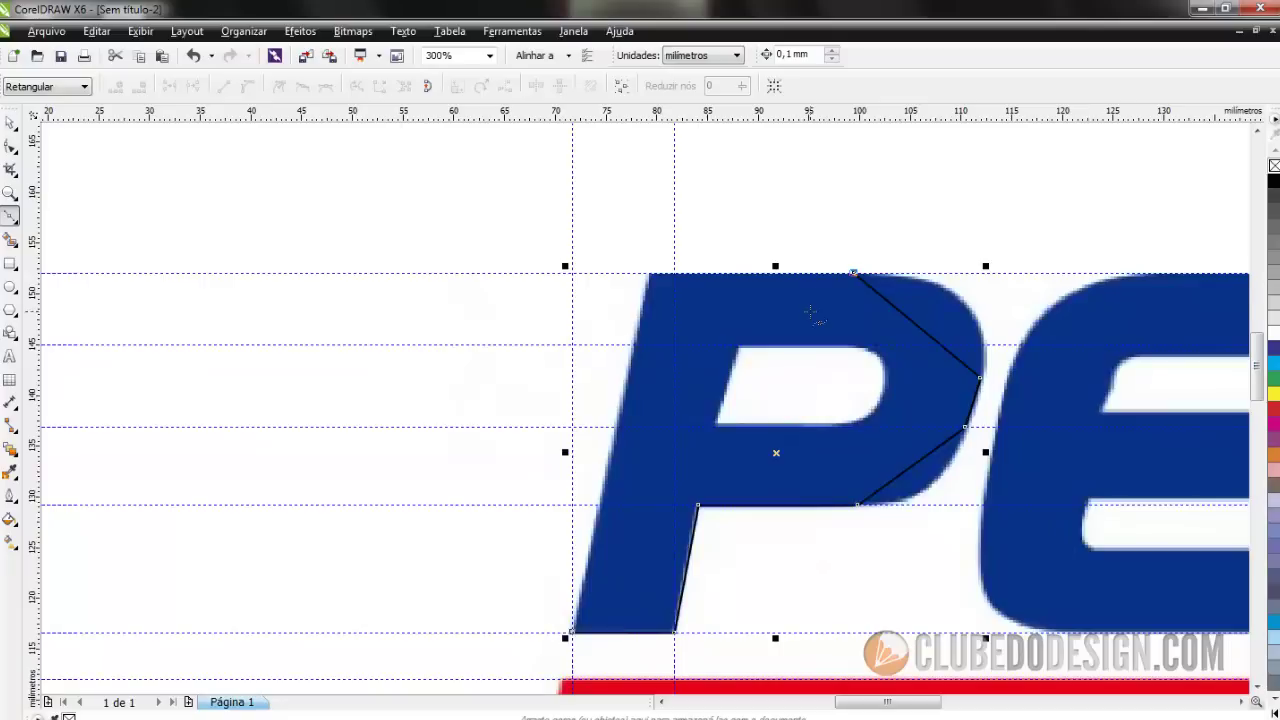
scroll(705, 272, up, 1)
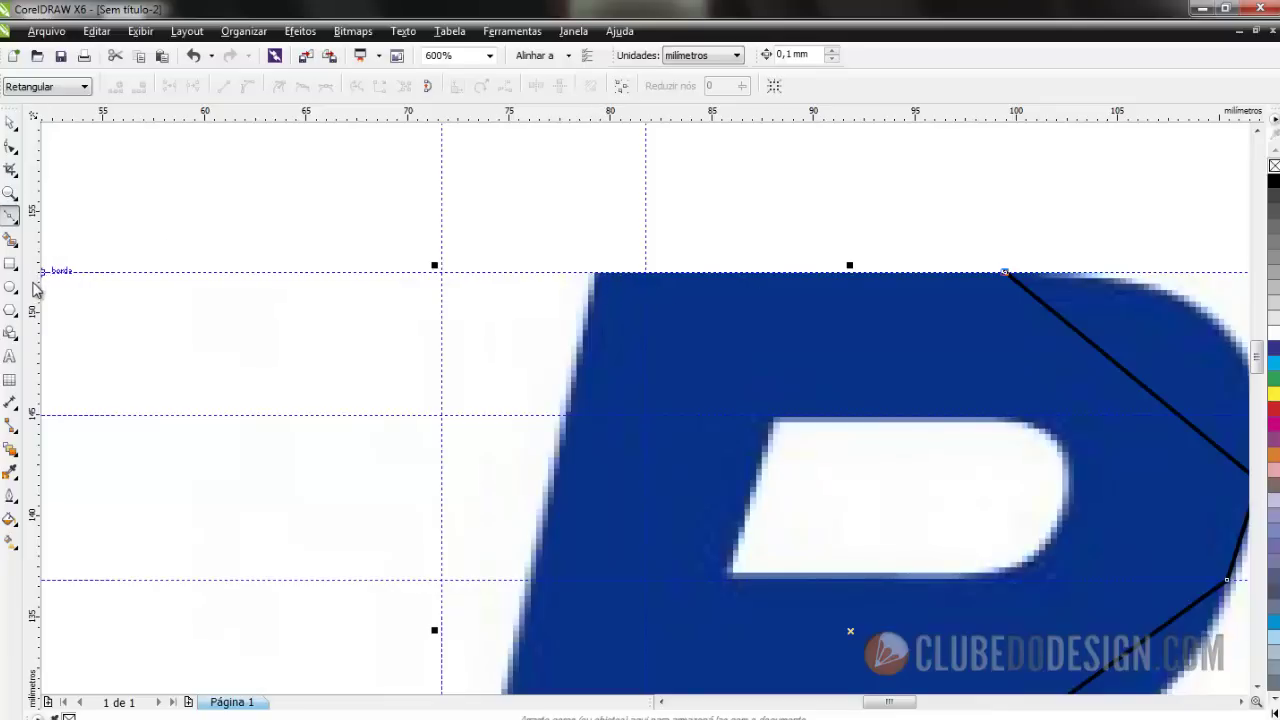
Step: Add a guide at the P's top-left corner, close the outline there, and select an unneeded guideline
drag(38, 282, 598, 285)
click(597, 280)
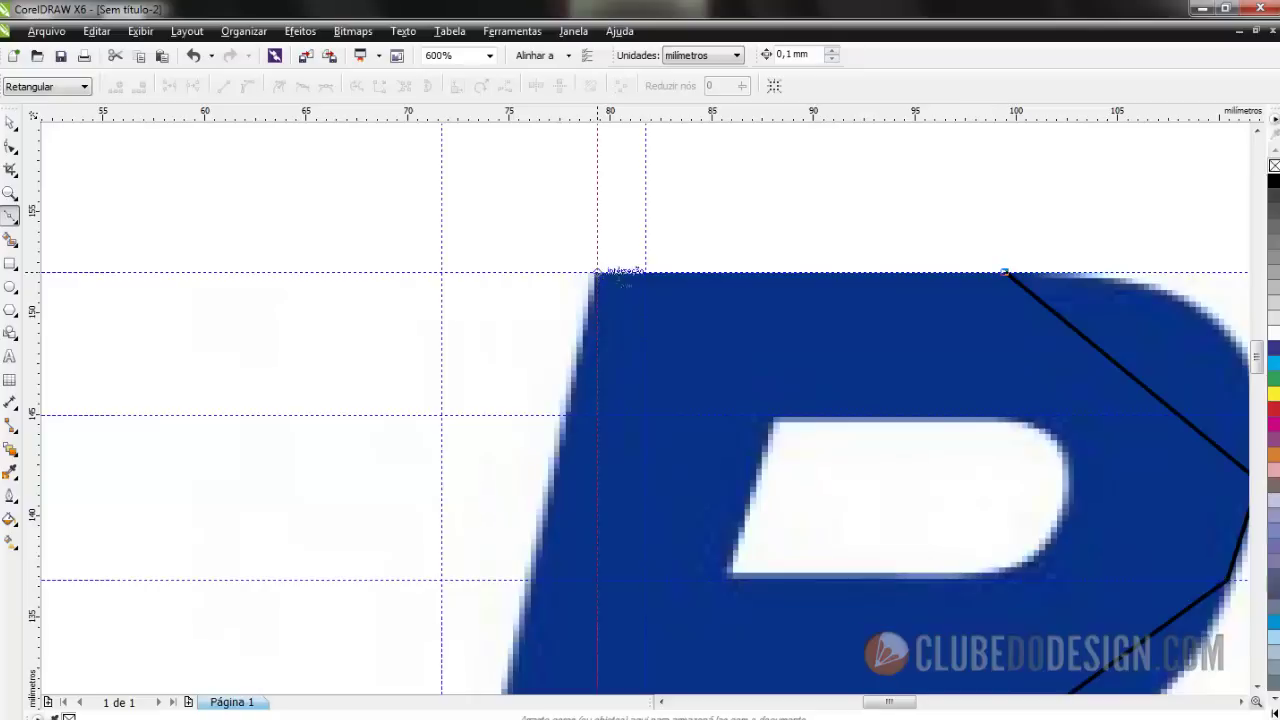
click(593, 271)
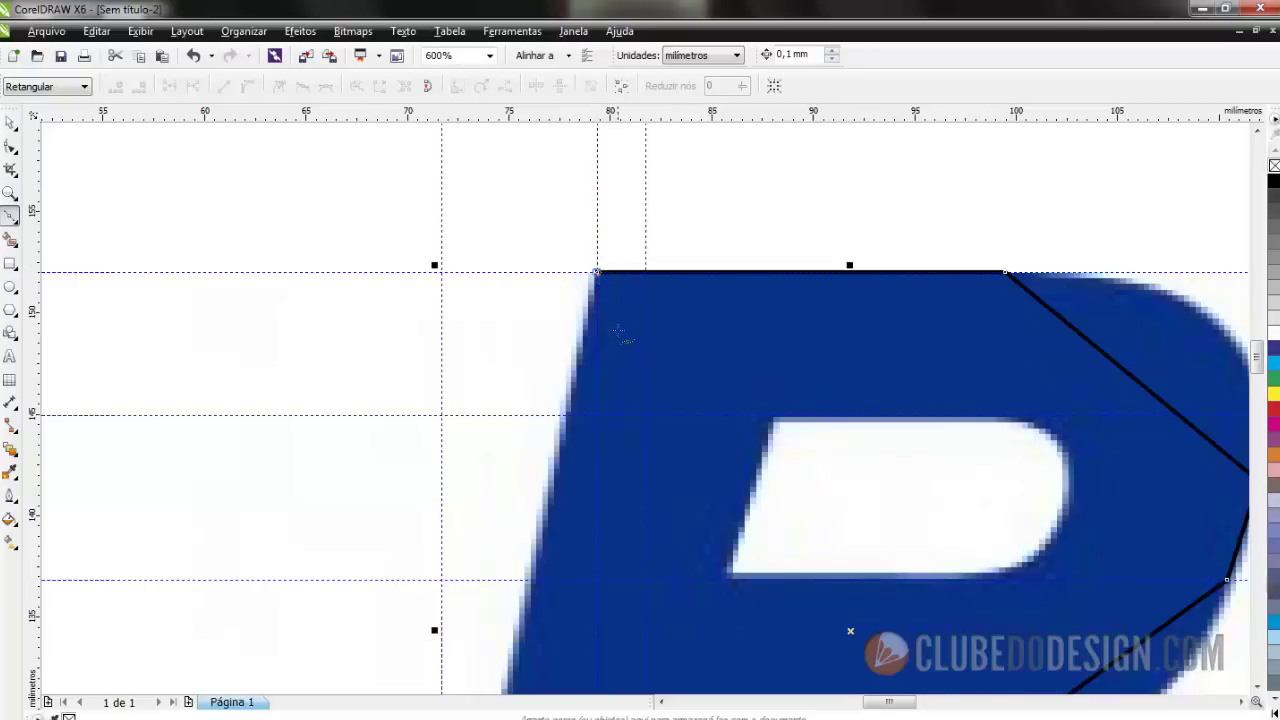
scroll(593, 271, down, 3)
scroll(592, 478, up, 2)
scroll(592, 478, up, 1)
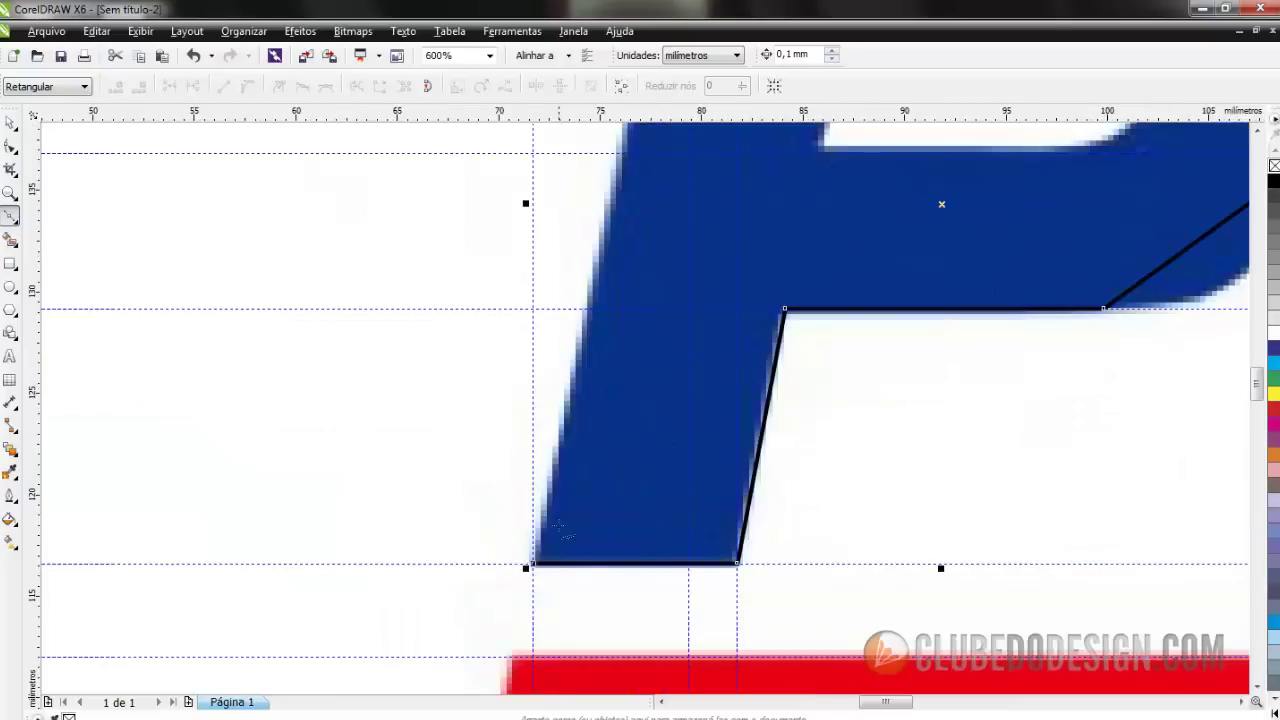
scroll(814, 337, down, 1)
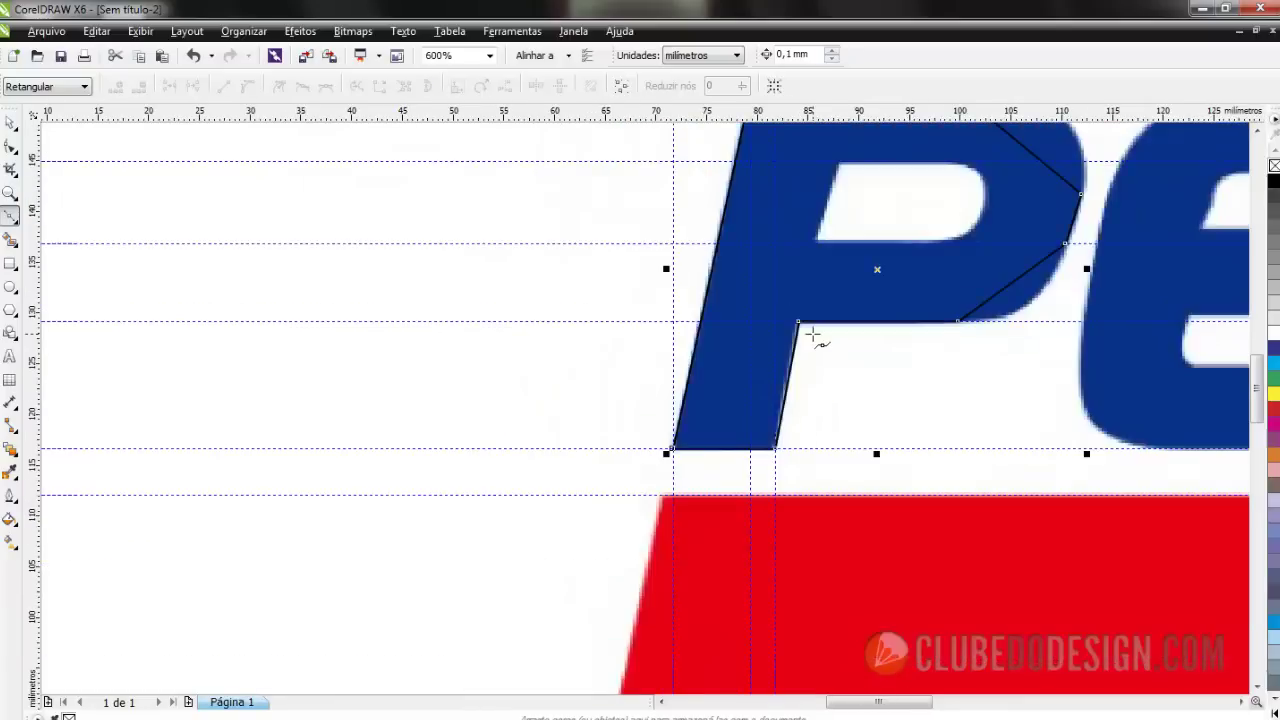
click(1258, 130)
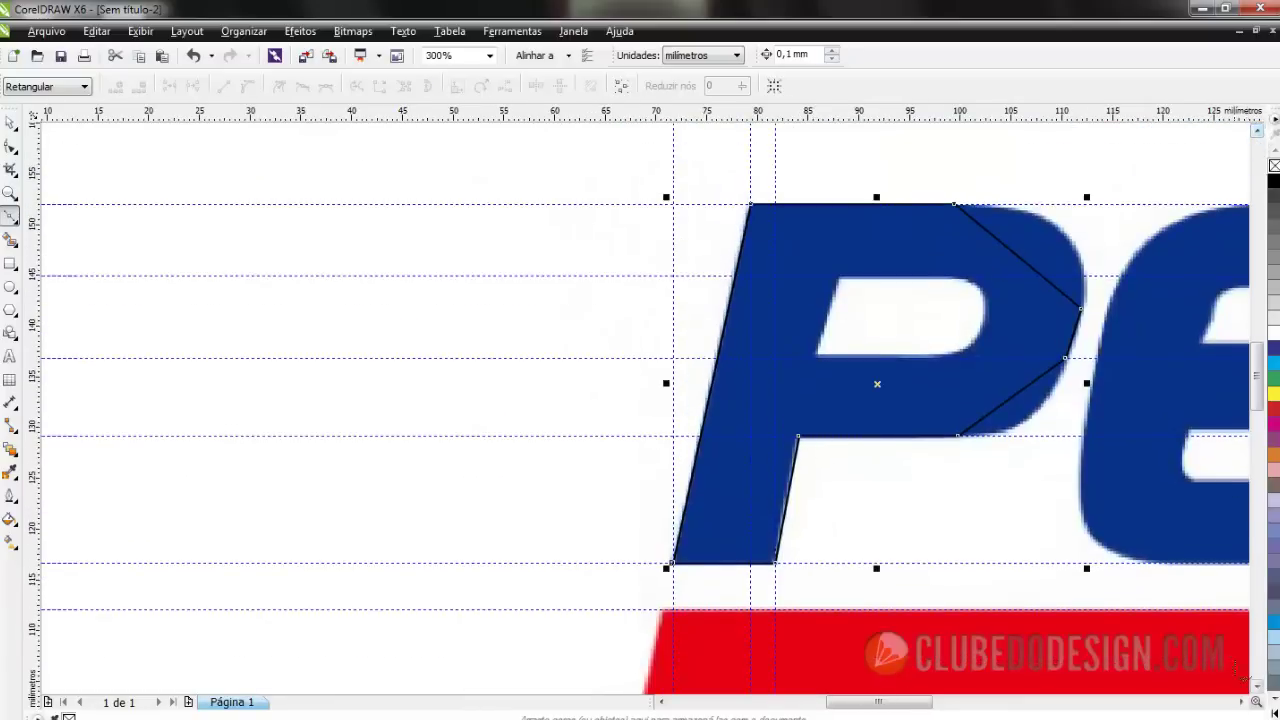
click(1246, 702)
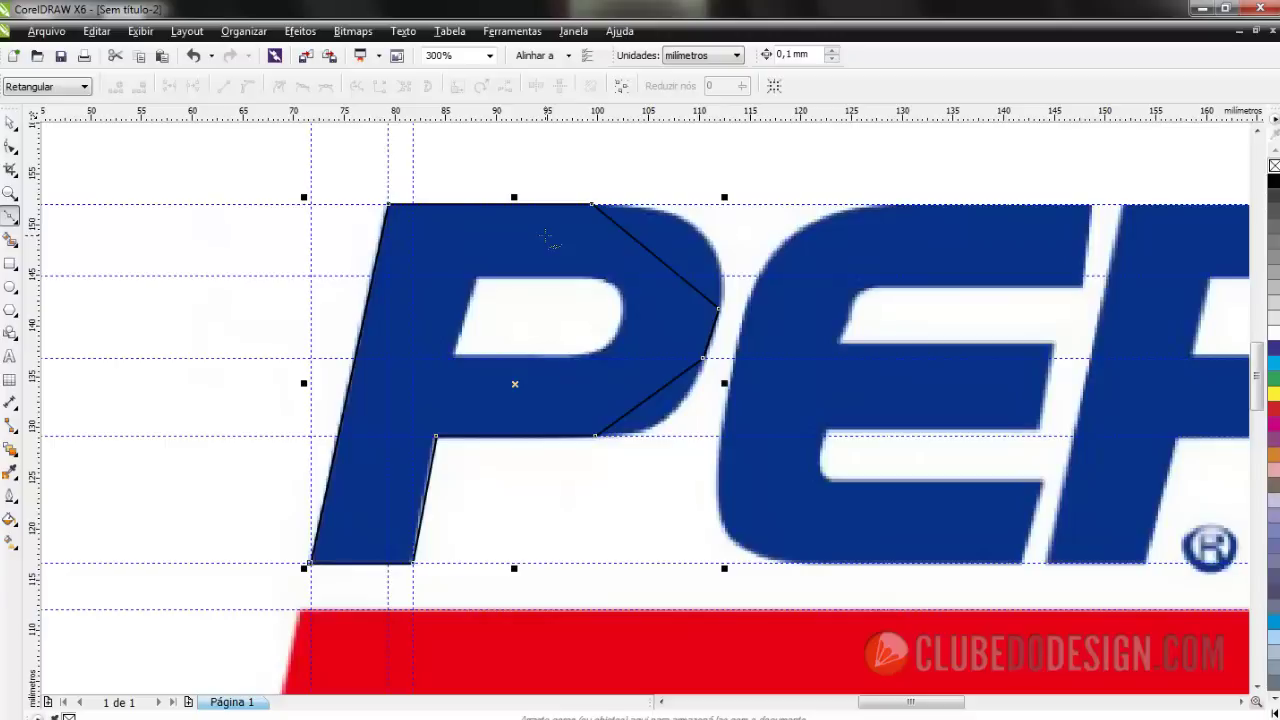
click(11, 121)
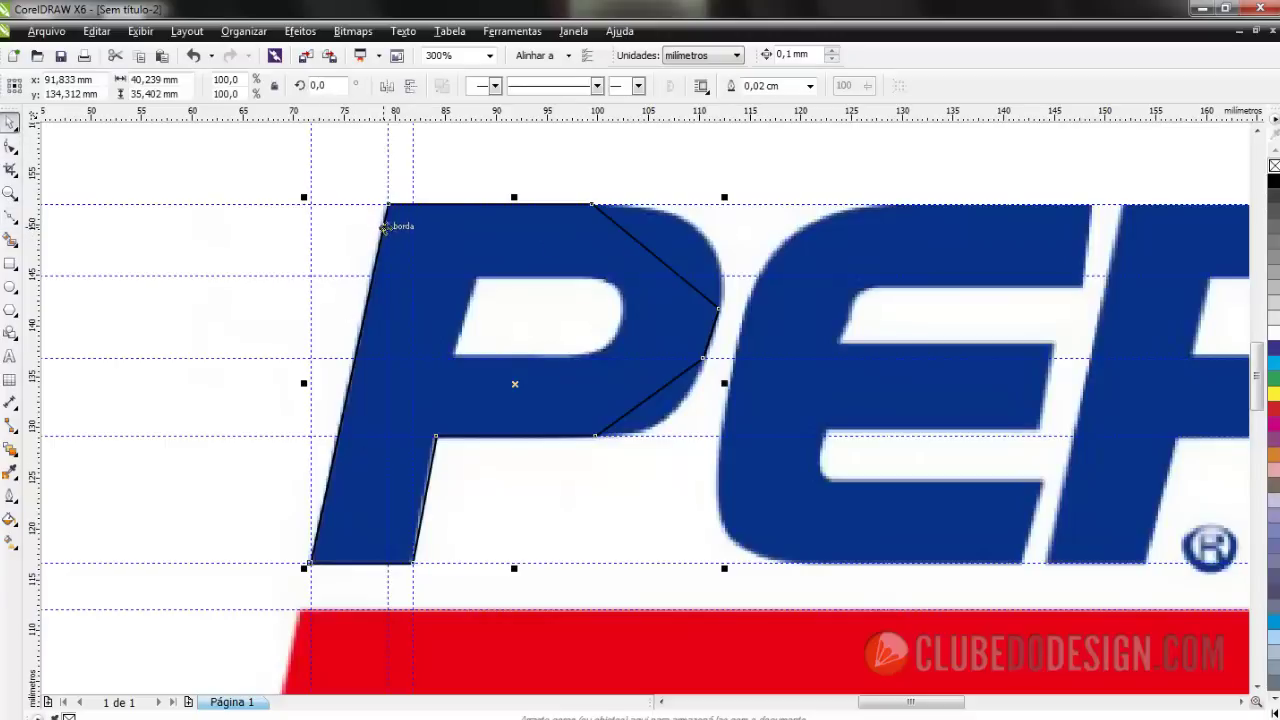
click(389, 233)
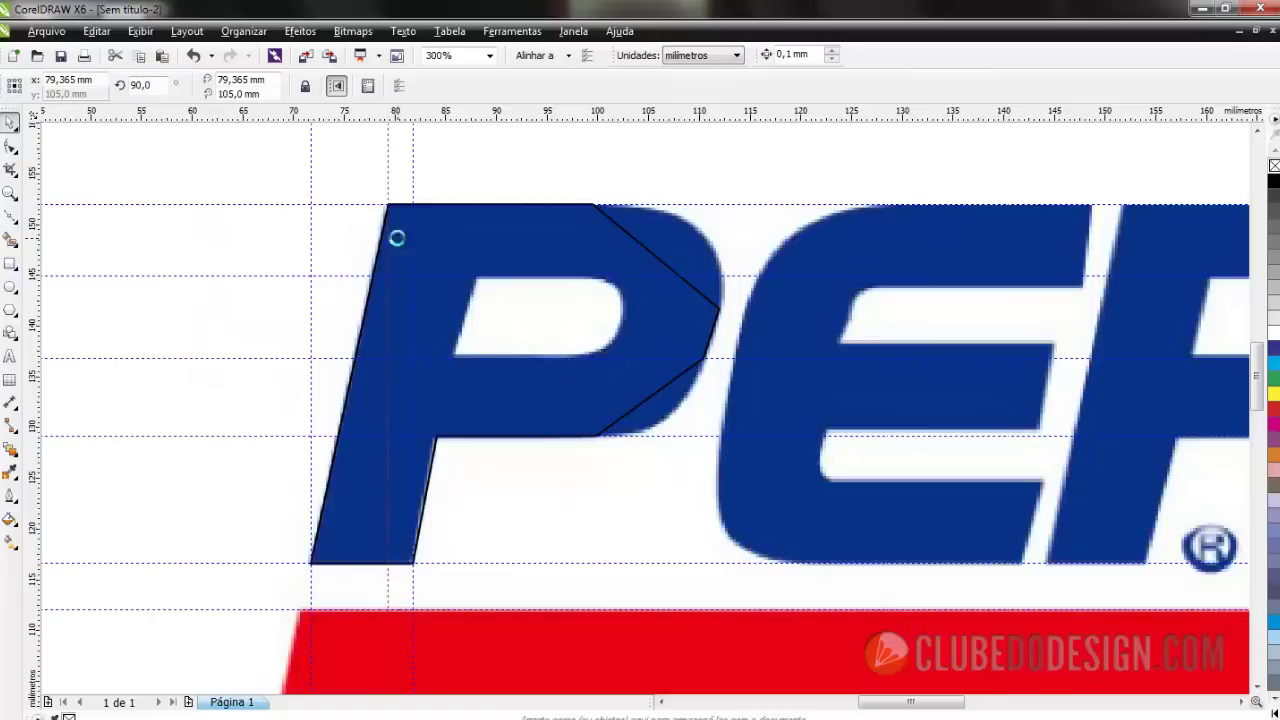
Step: Delete two unneeded vertical guidelines
key(Delete)
click(412, 255)
key(Delete)
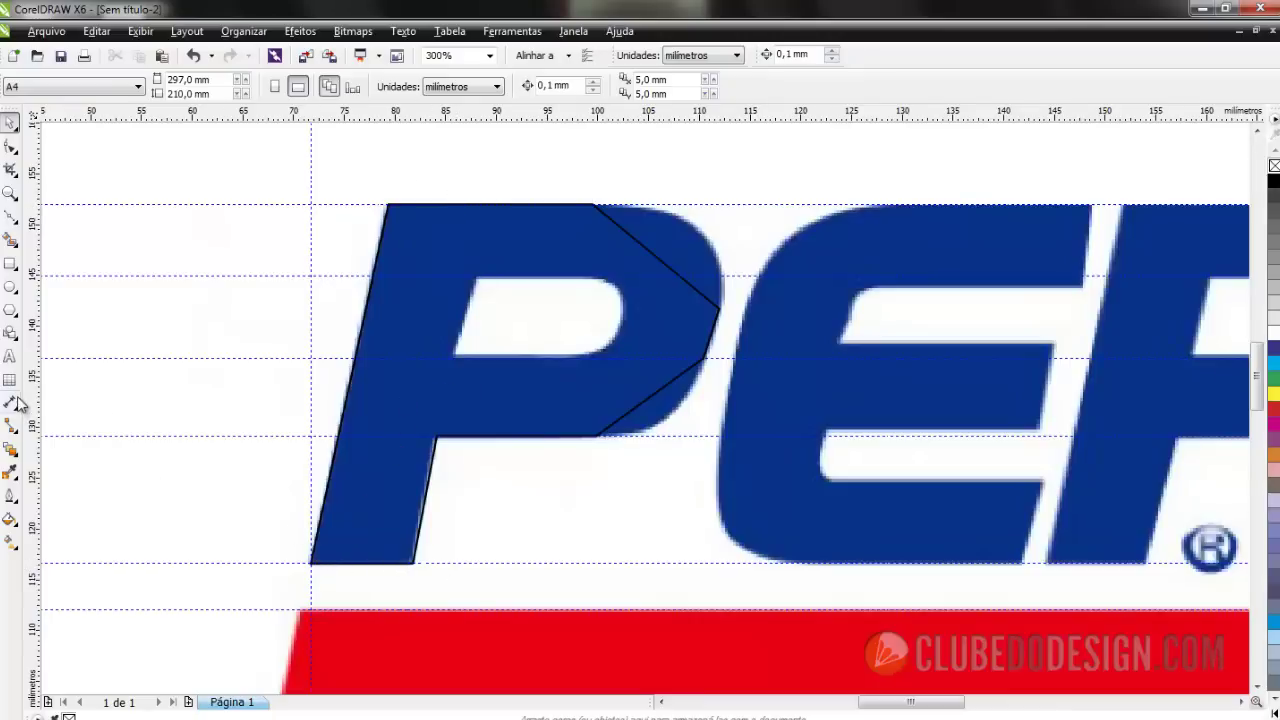
Step: Measure the P's stem with a temporary rectangle, paste 10,054 mm as nudge distance, then delete the rectangle
click(414, 562)
click(10, 263)
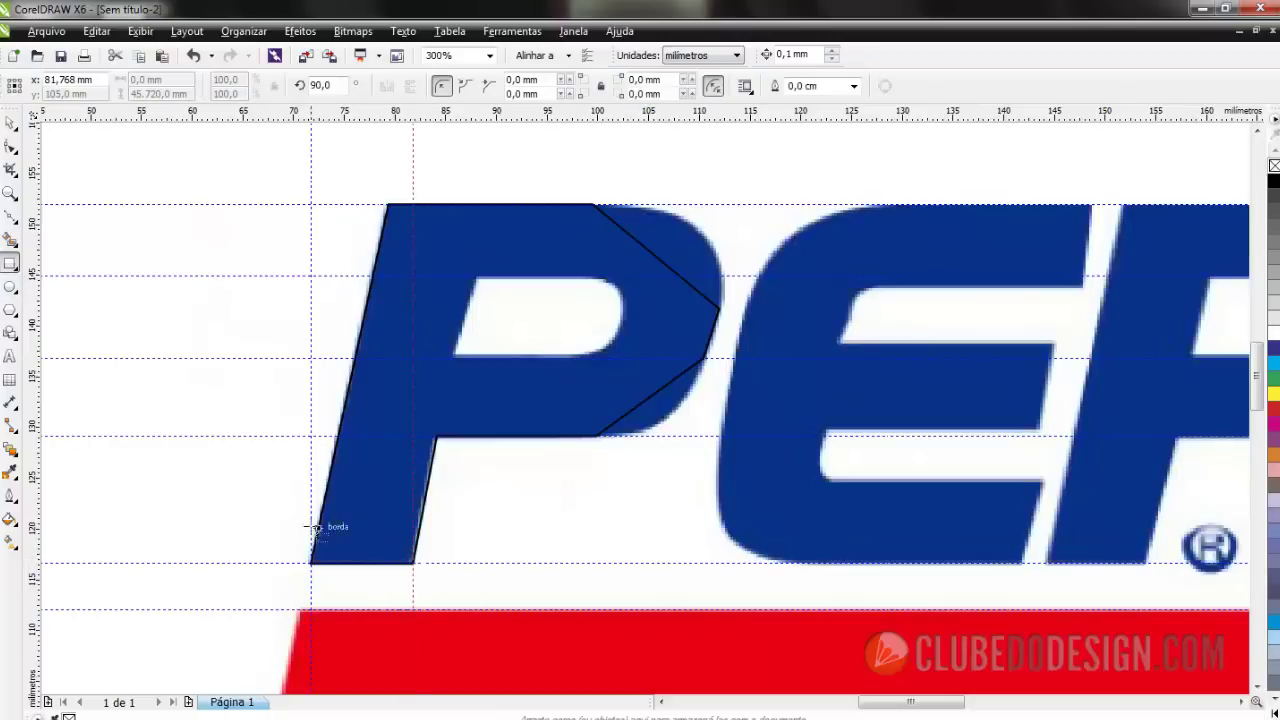
drag(350, 513, 423, 523)
scroll(370, 566, up, 1)
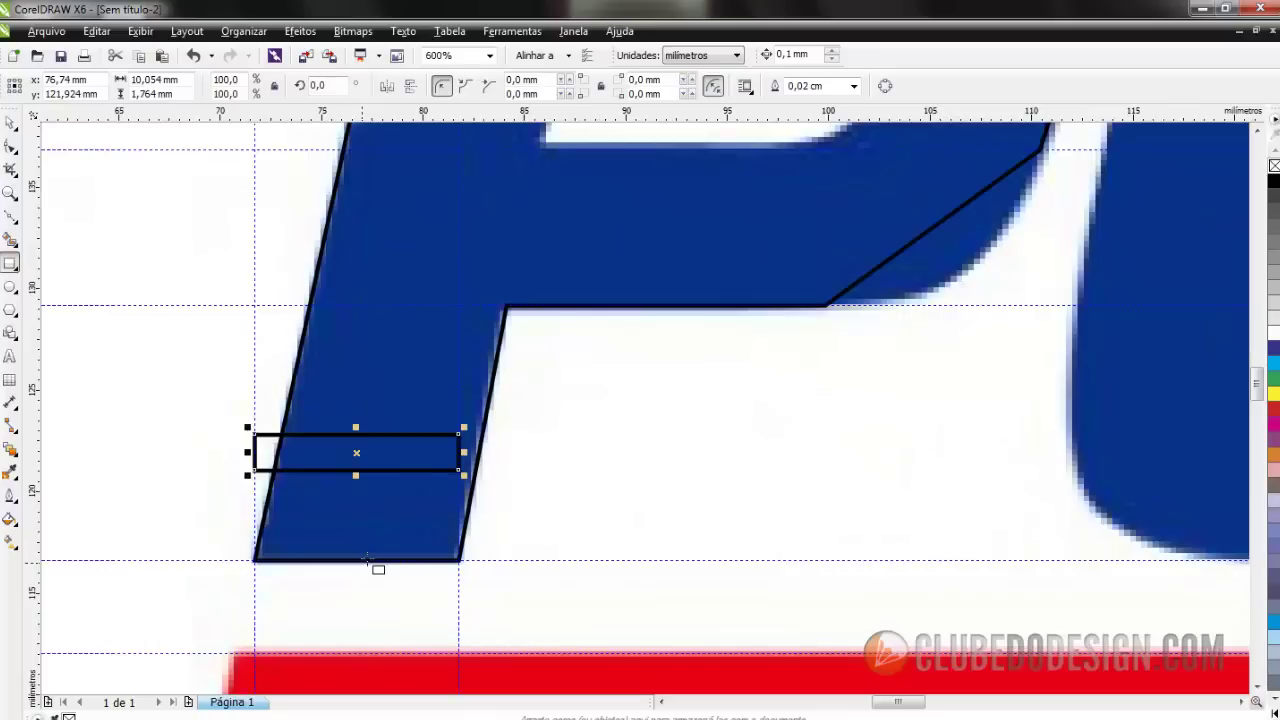
click(12, 122)
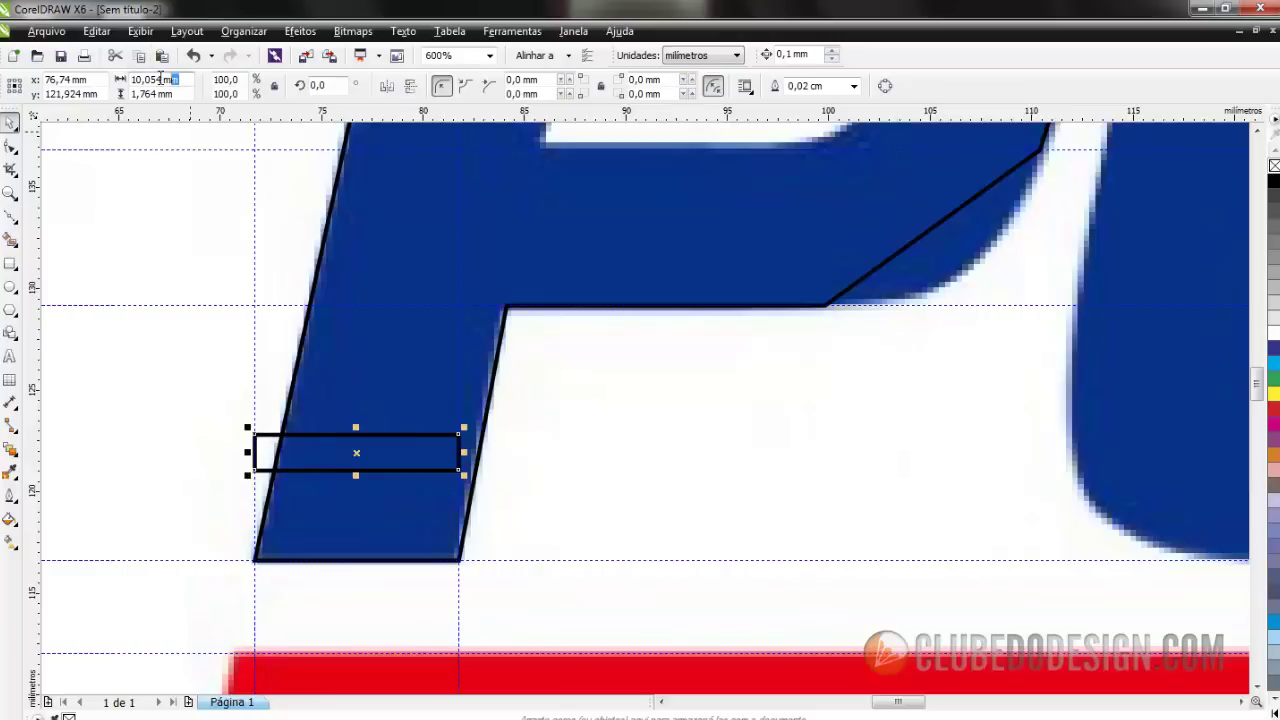
drag(175, 79, 130, 79)
key(ctrl+c)
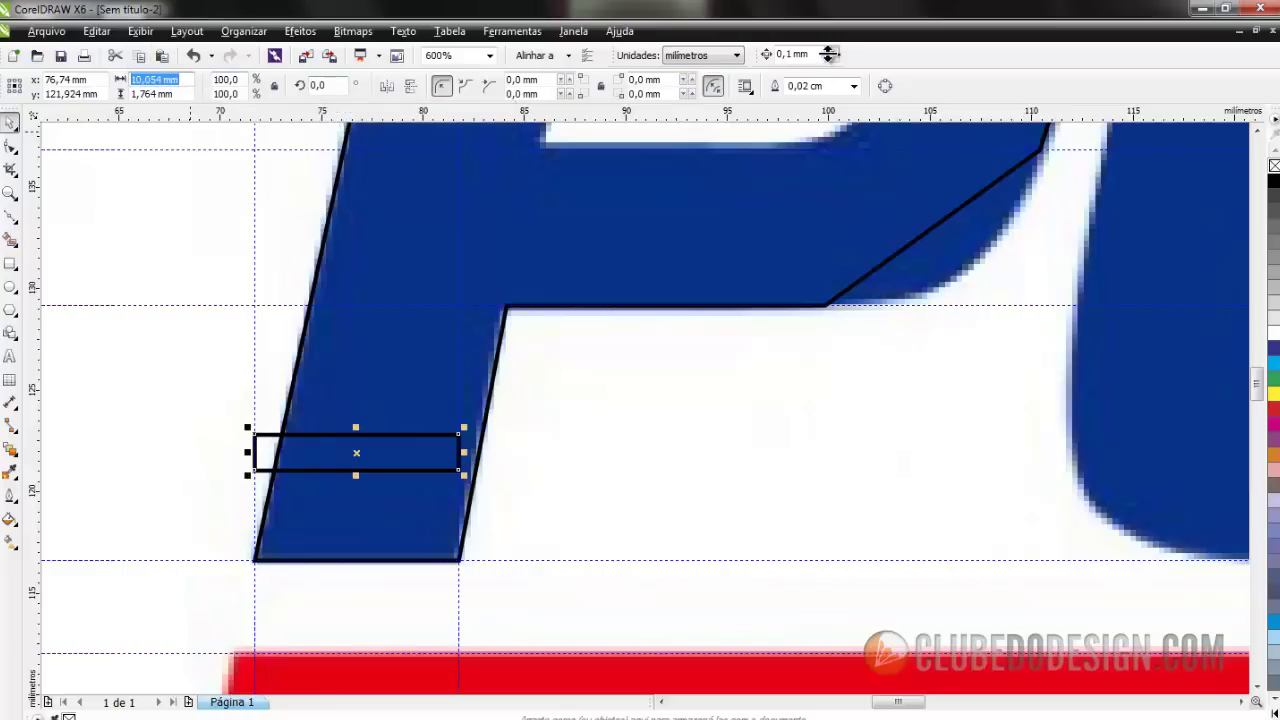
drag(822, 54, 770, 55)
key(ctrl+v)
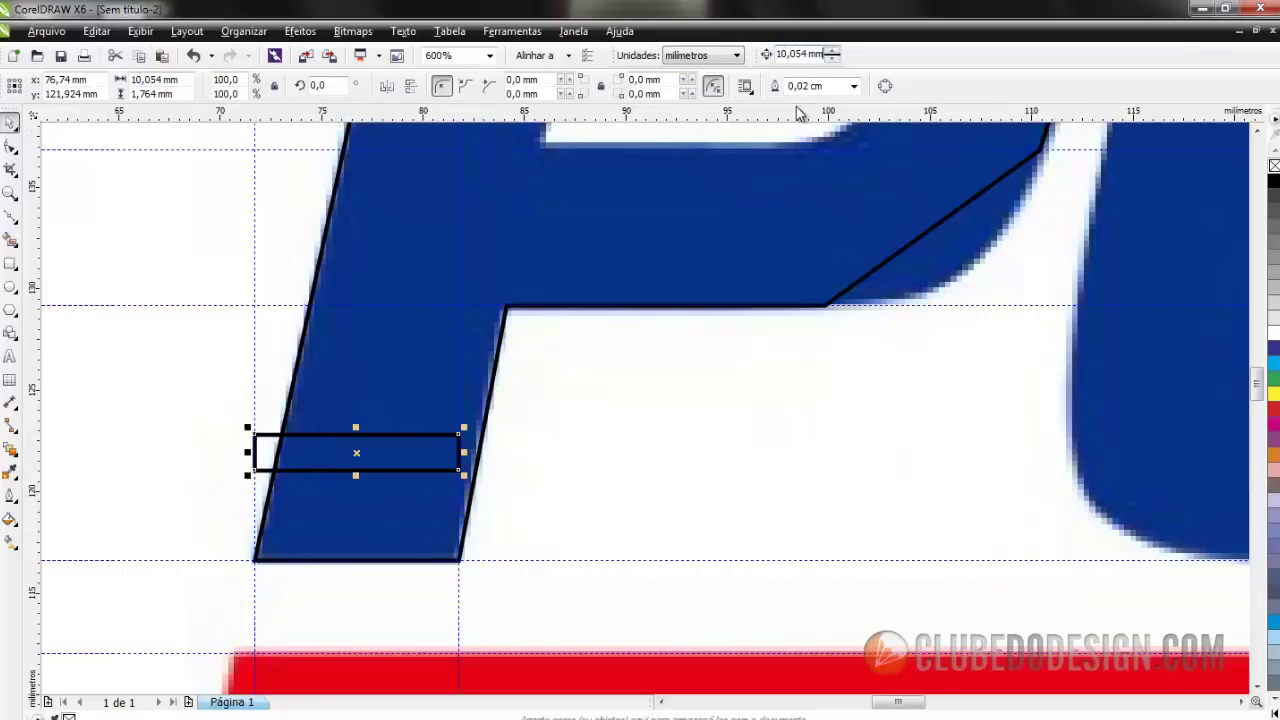
scroll(735, 200, down, 1)
scroll(677, 287, up, 3)
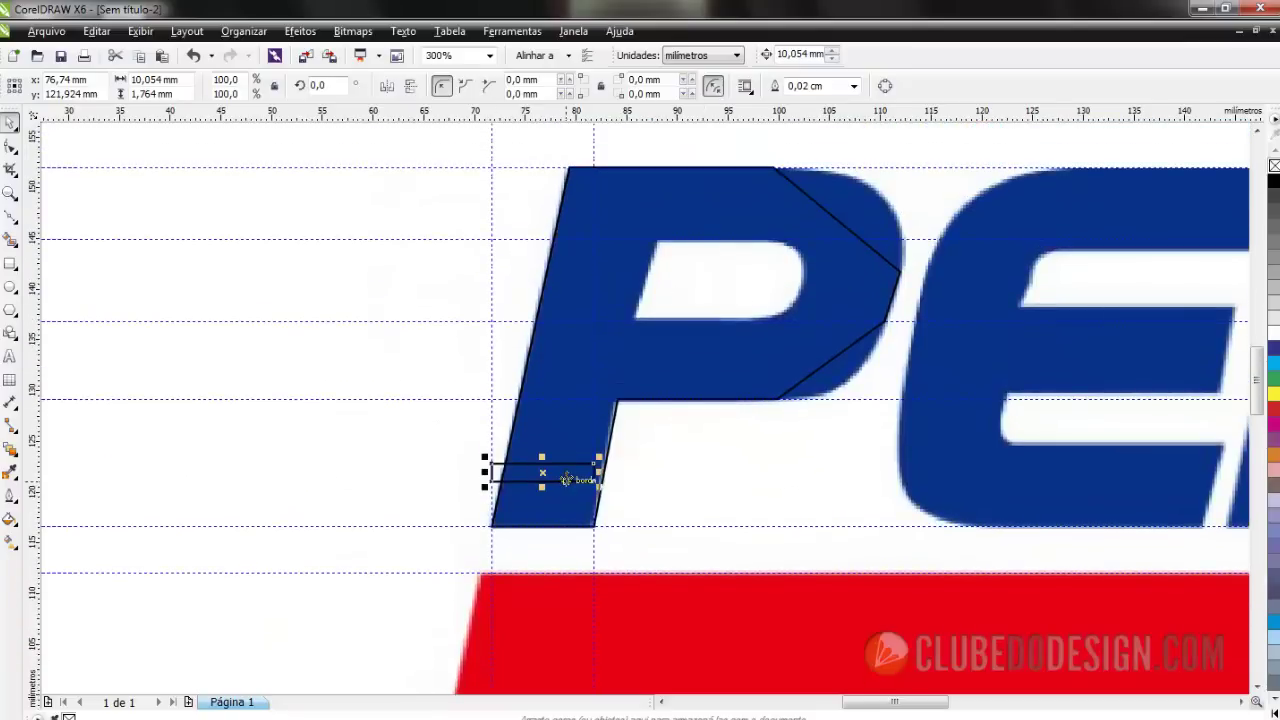
key(Delete)
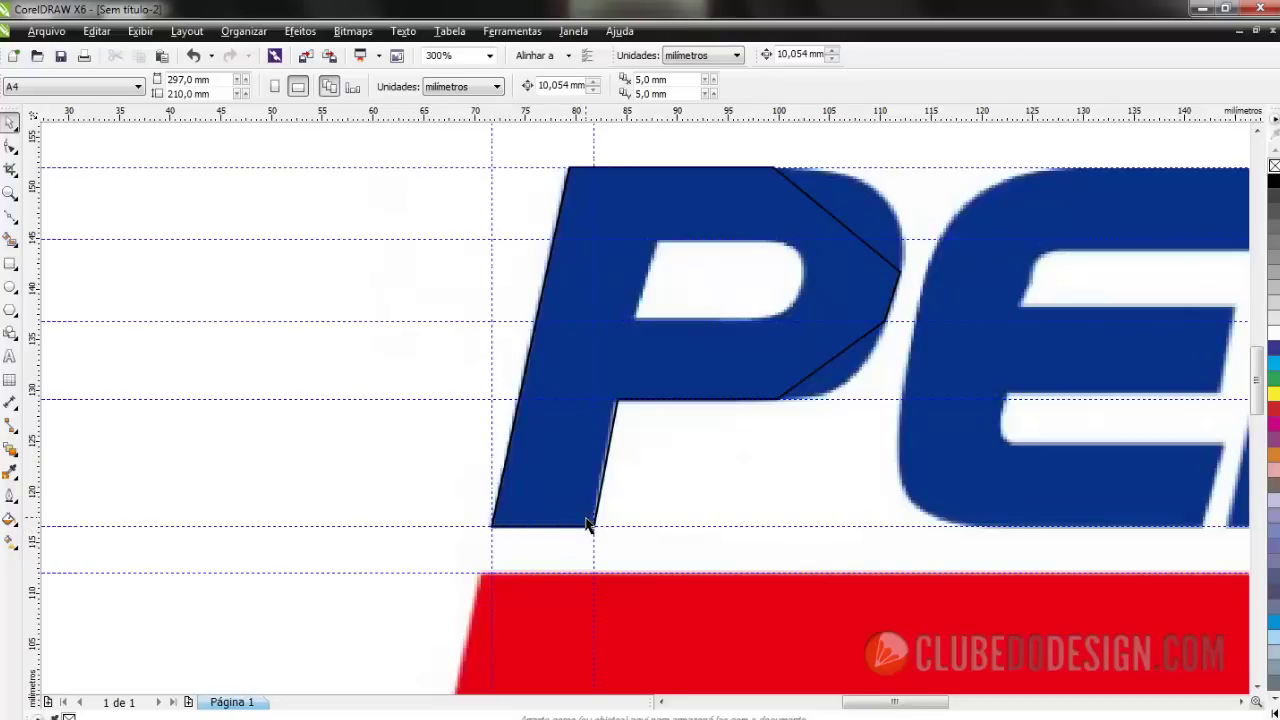
Step: Place a vertical guide at the P's top-left corner and nudge it 10,054 mm right to 89,418 mm
scroll(722, 508, up, 2)
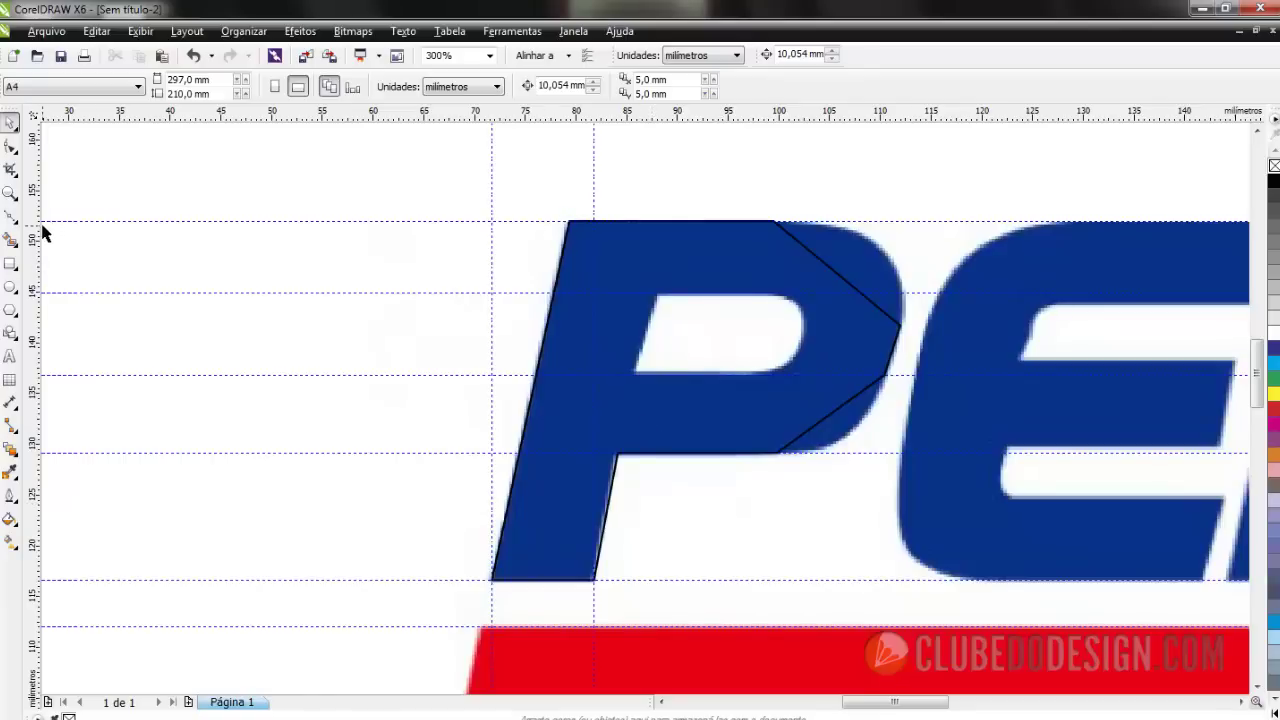
drag(36, 216, 572, 230)
click(570, 221)
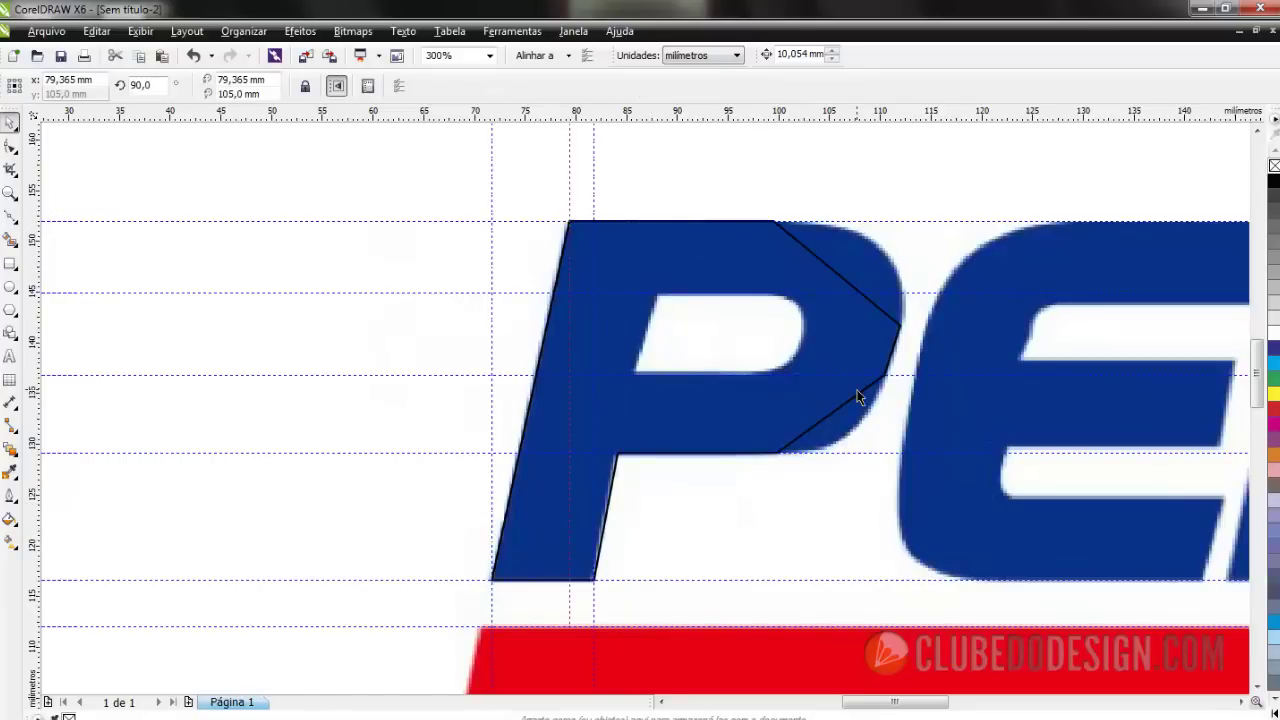
key(Right)
click(11, 145)
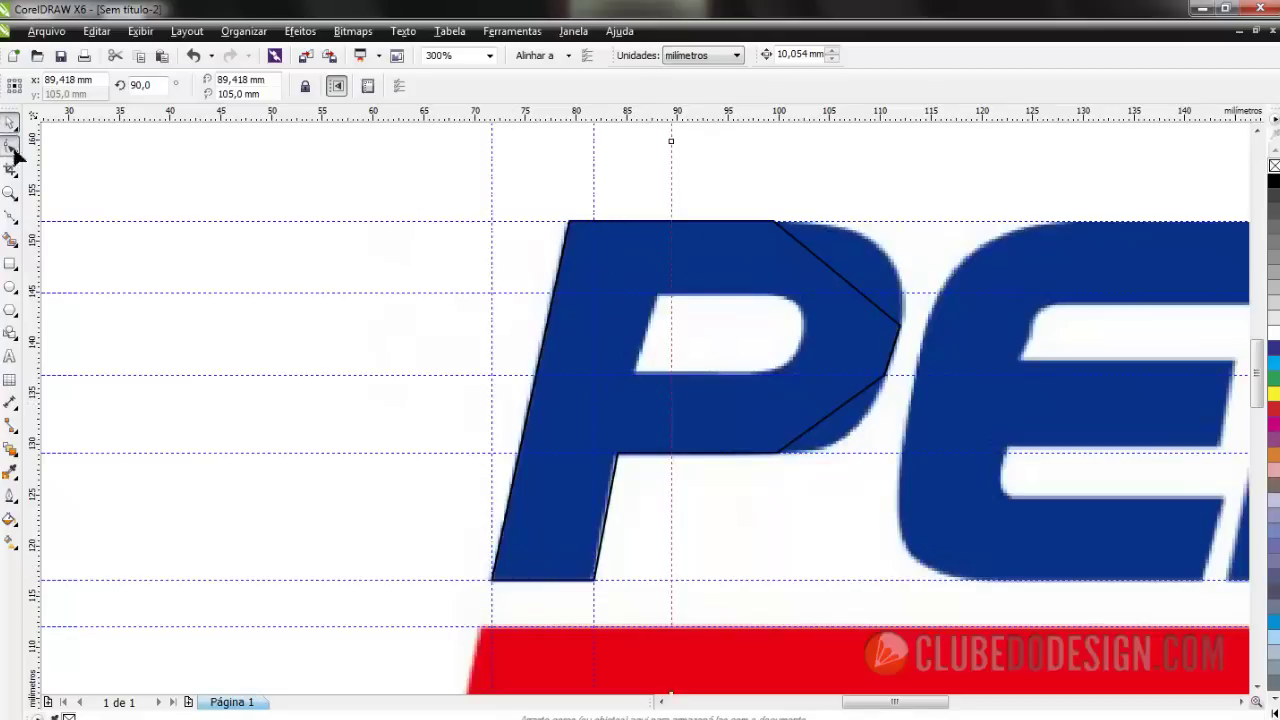
Step: Move the P's inner corner node and position a new vertical guide at 84,484 mm
click(613, 487)
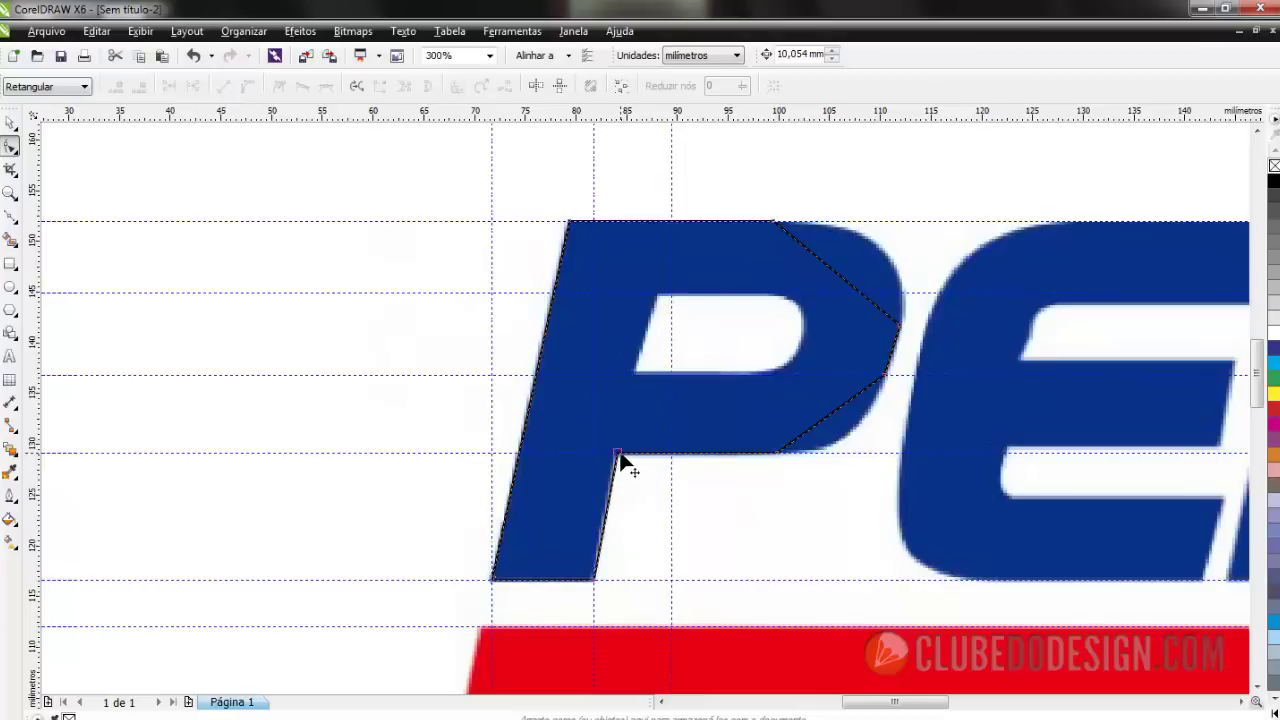
mouse_move(619, 456)
mouse_down()
mouse_move(663, 323)
mouse_move(671, 220)
mouse_up()
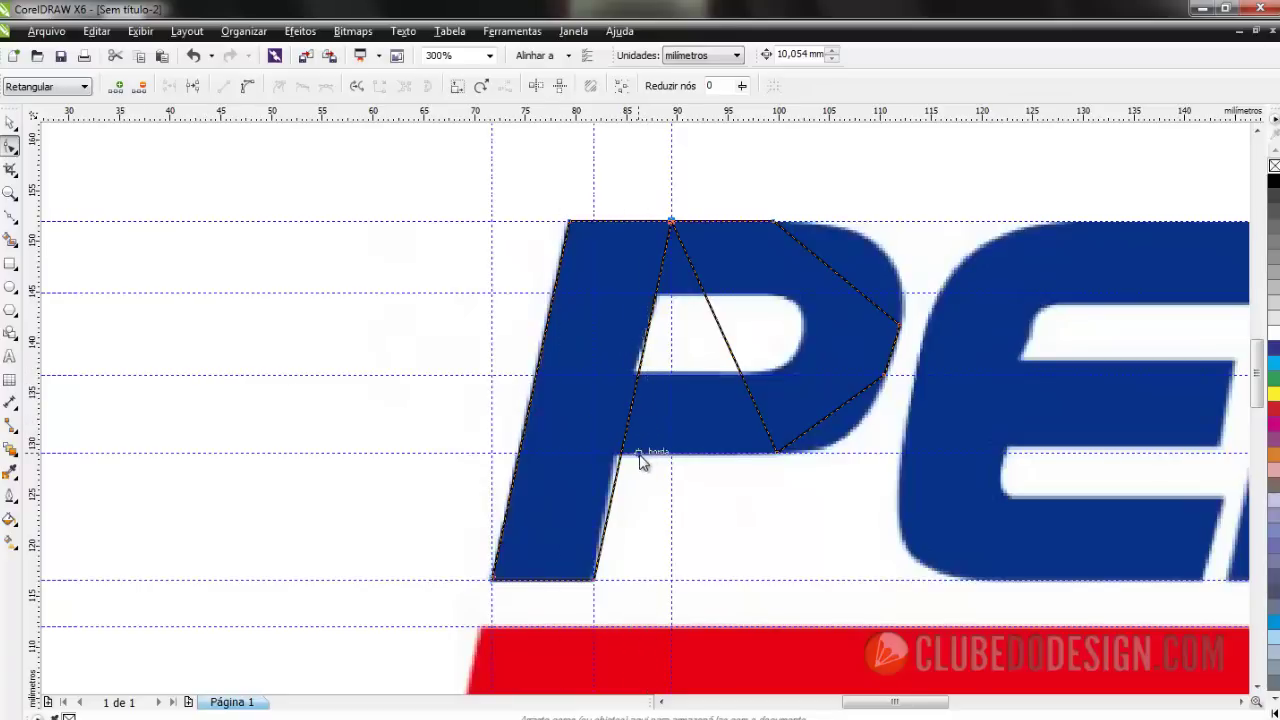
drag(641, 460, 626, 462)
scroll(621, 460, up, 3)
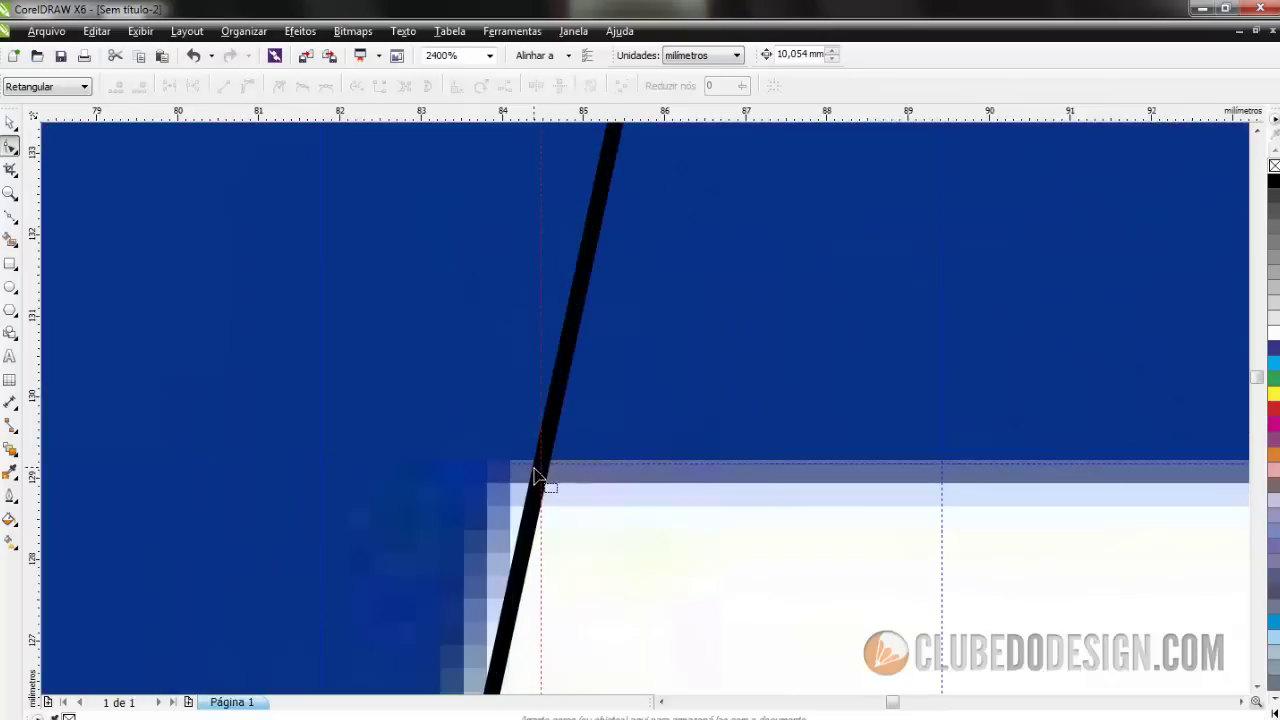
drag(540, 452, 541, 452)
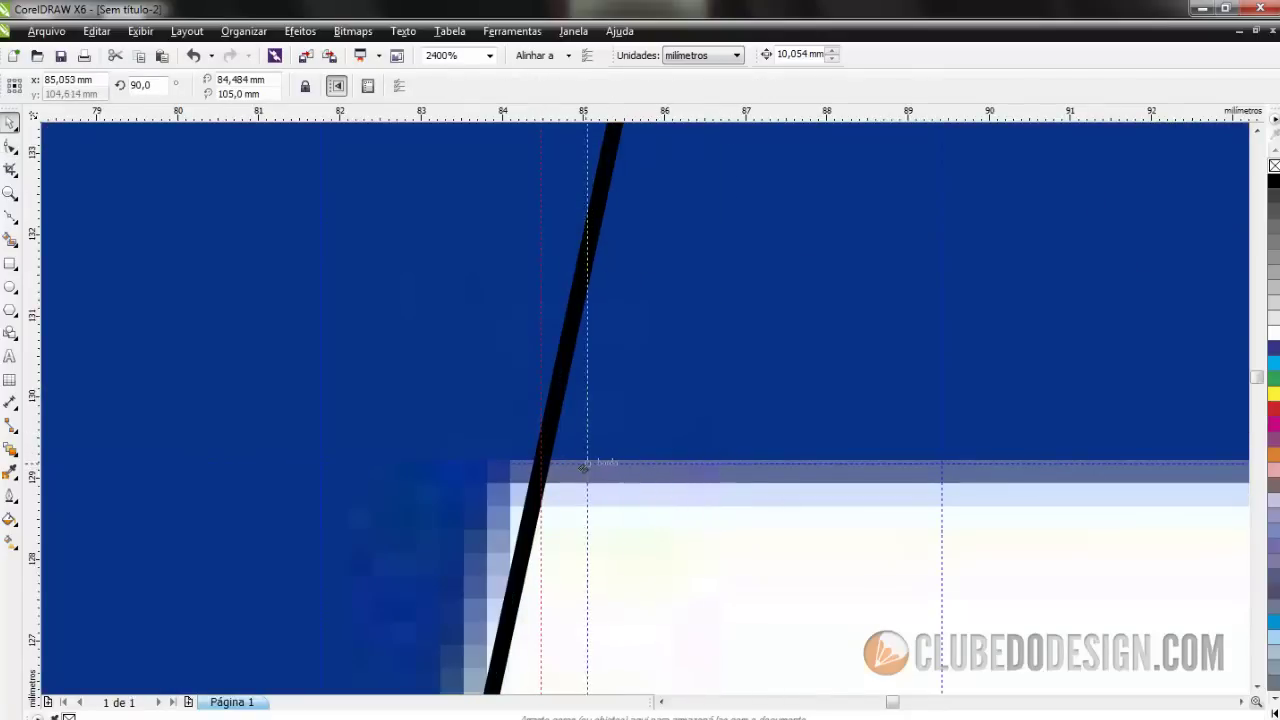
mouse_move(541, 432)
mouse_down()
mouse_move(541, 466)
mouse_move(630, 457)
mouse_up()
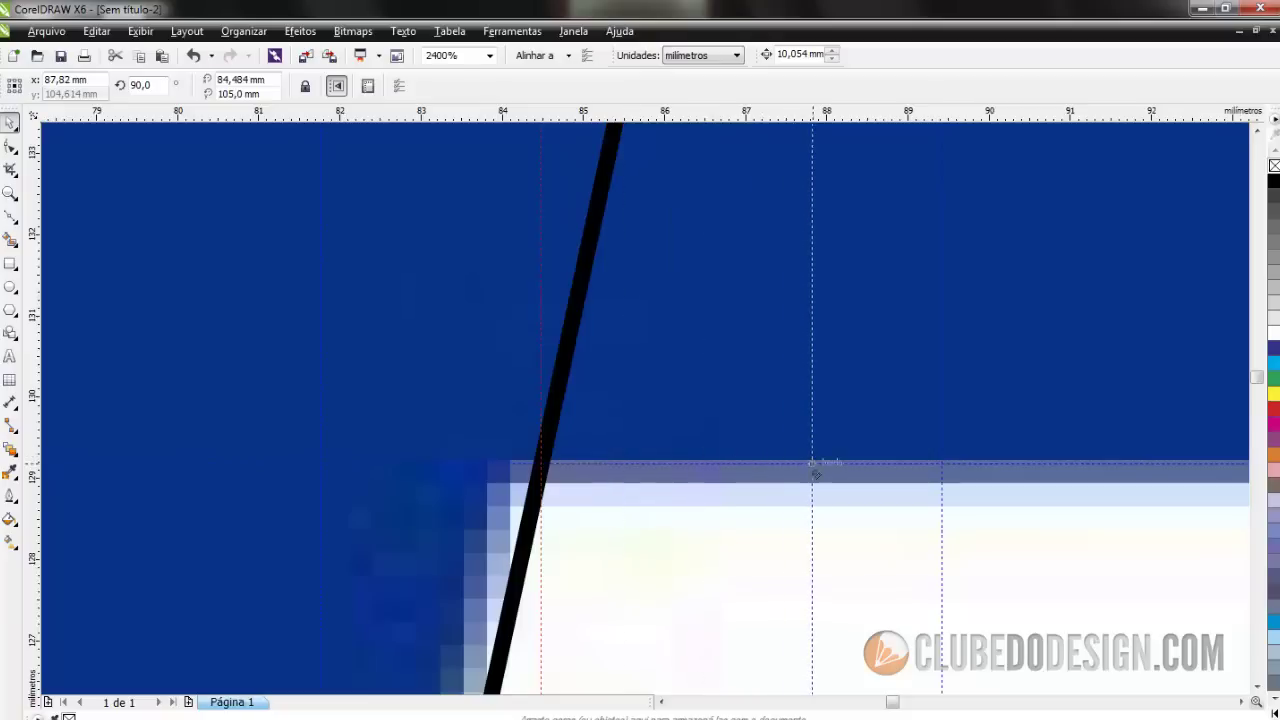
mouse_move(630, 457)
mouse_down()
mouse_move(847, 462)
mouse_move(576, 413)
mouse_move(541, 466)
mouse_up()
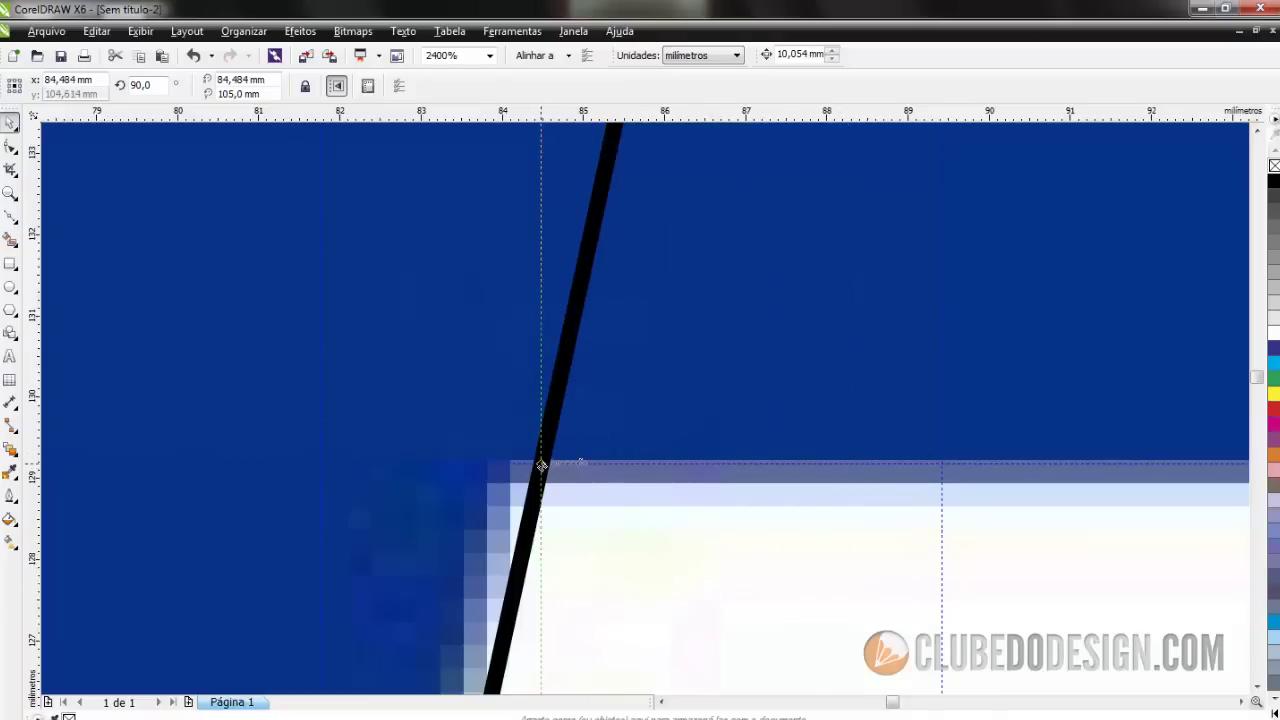
scroll(548, 446, down, 2)
scroll(530, 360, down, 1)
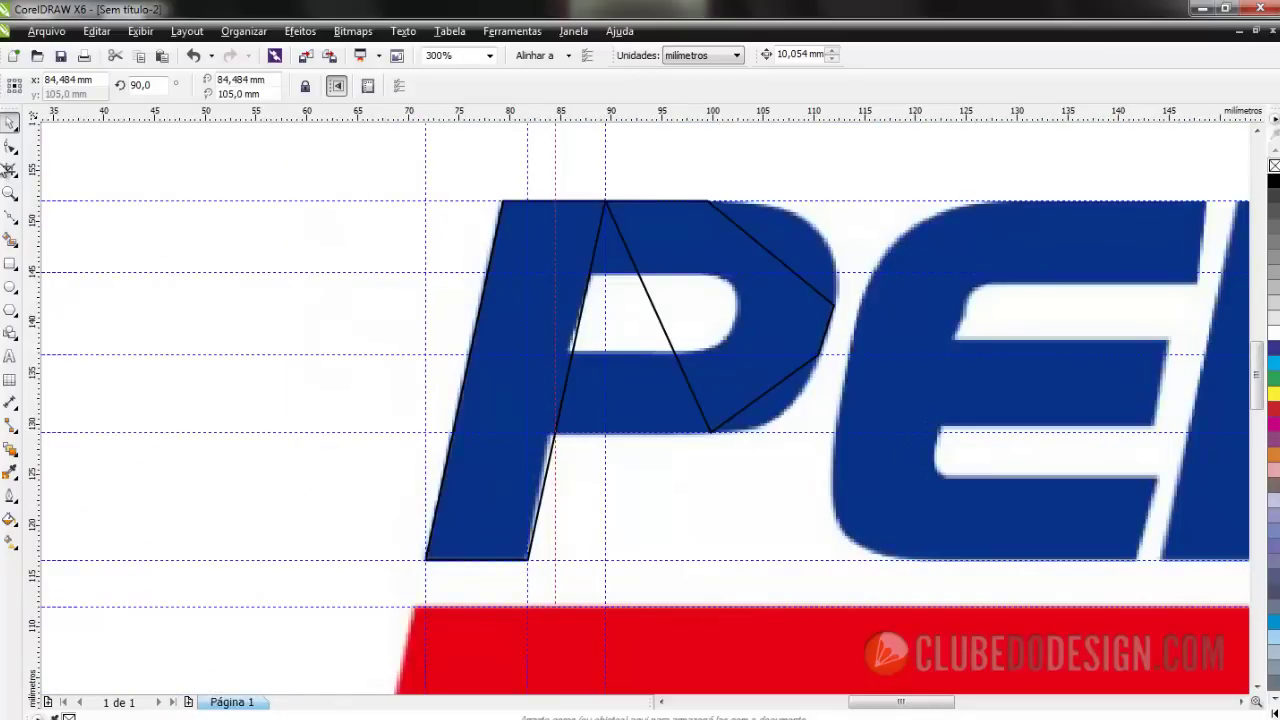
Step: Snap the misplaced top node down to the inner-corner guide intersection and deselect the P
key(F10)
click(606, 208)
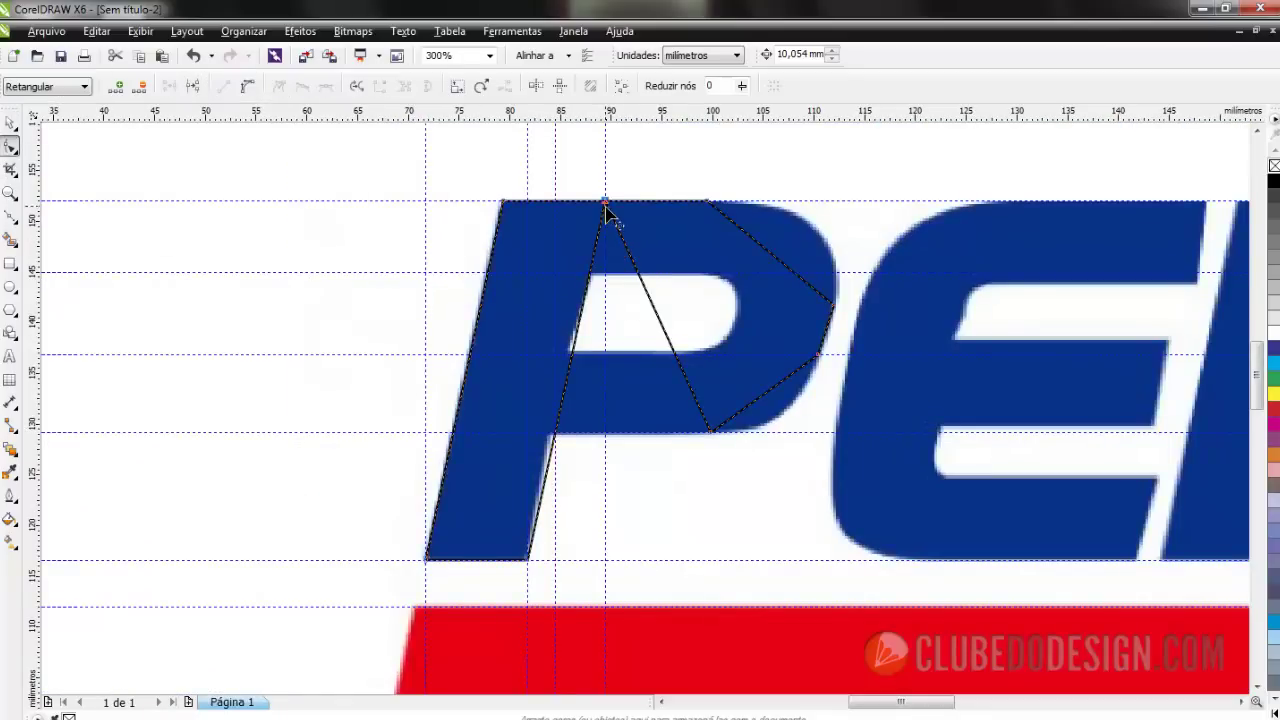
drag(606, 208, 555, 433)
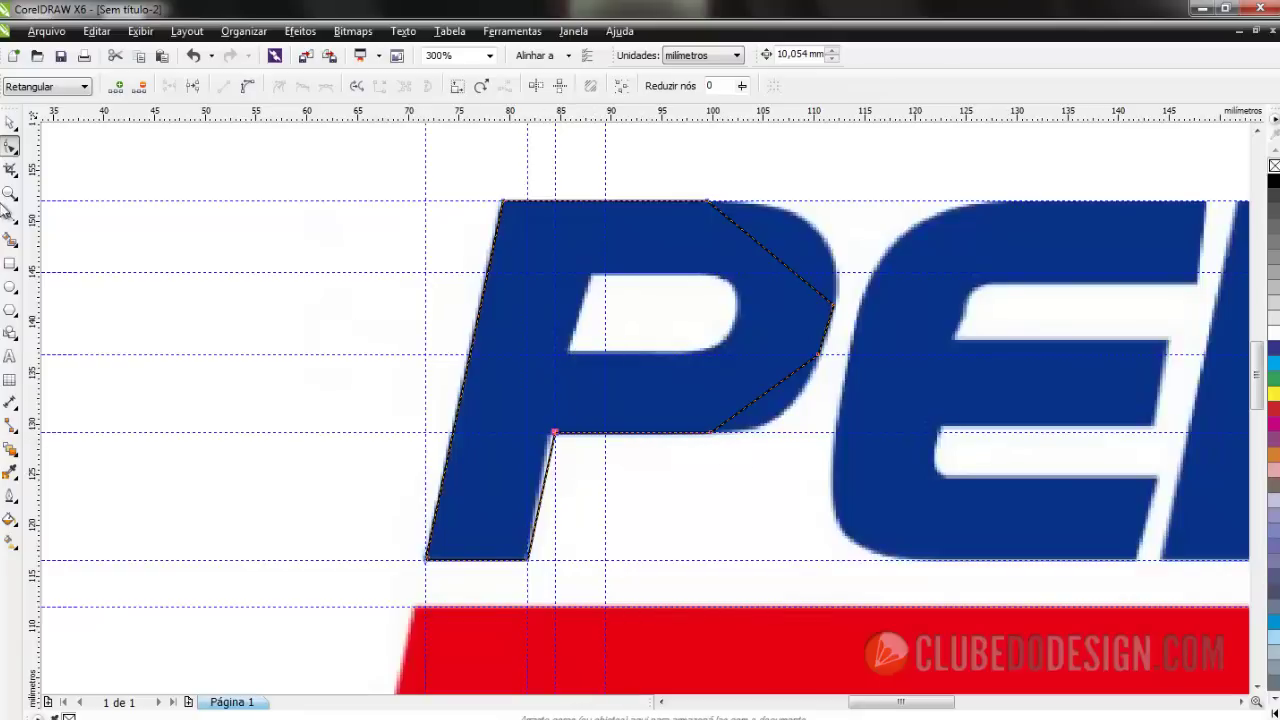
click(10, 122)
click(182, 145)
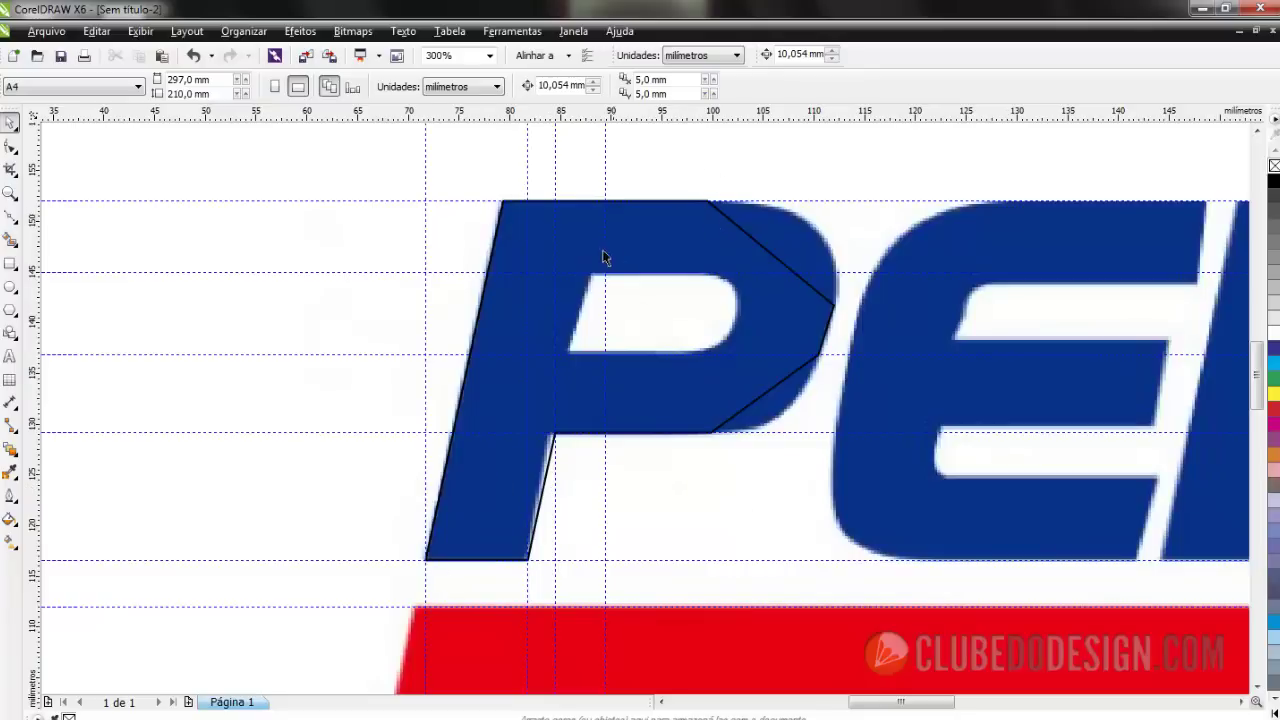
Step: Make the 71,713 mm guide rotatable with its pivot on the P's bottom-left corner at 116,611 mm
click(525, 240)
key(Escape)
drag(424, 157, 421, 560)
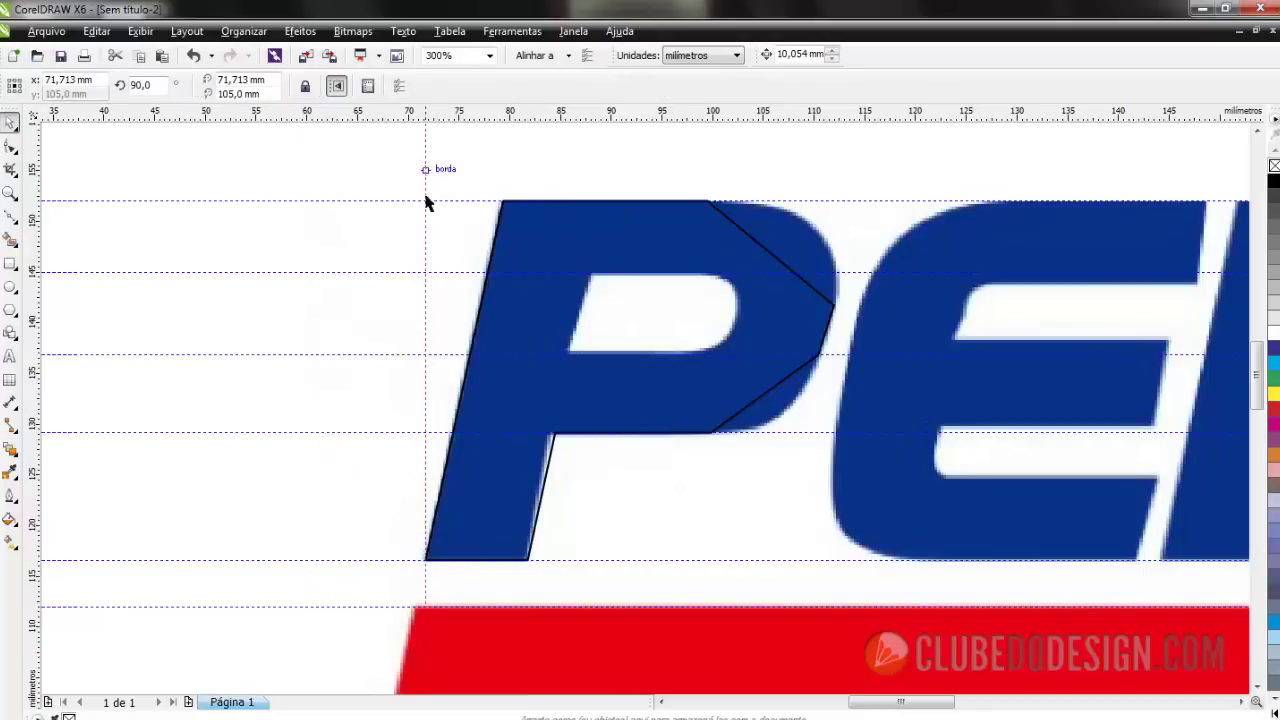
click(426, 410)
scroll(423, 557, up, 2)
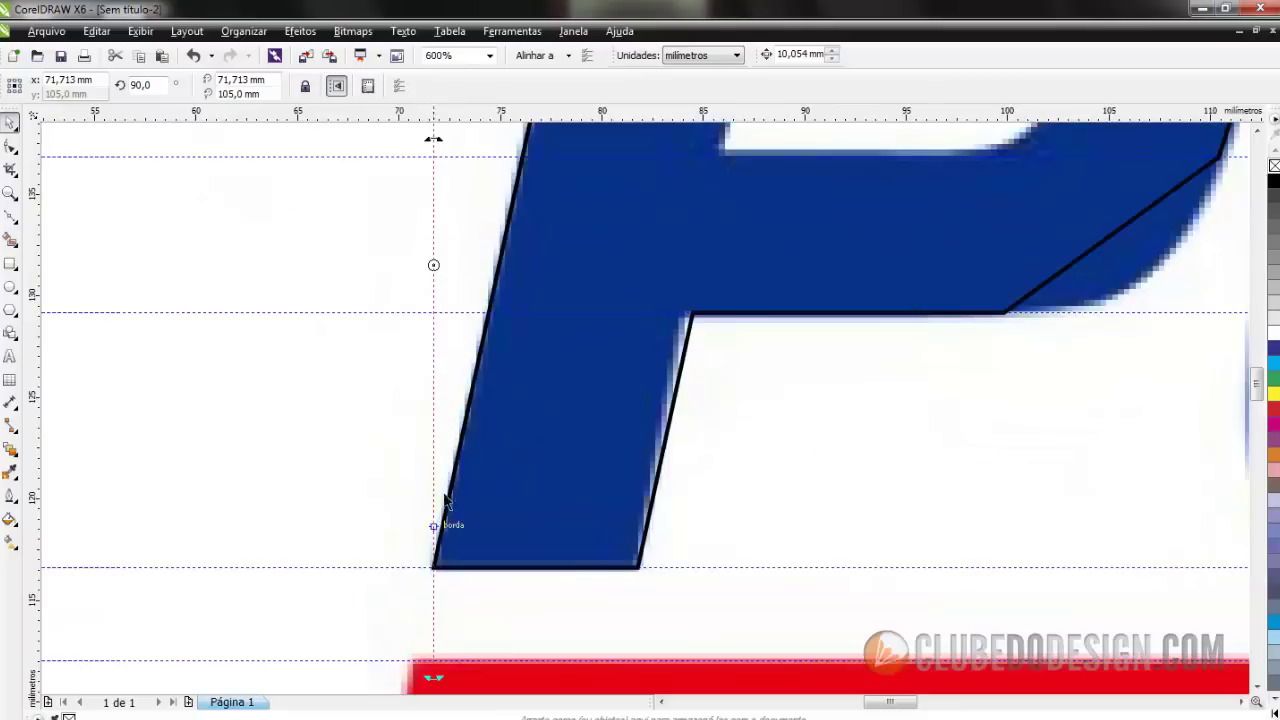
drag(434, 264, 434, 567)
key(F3)
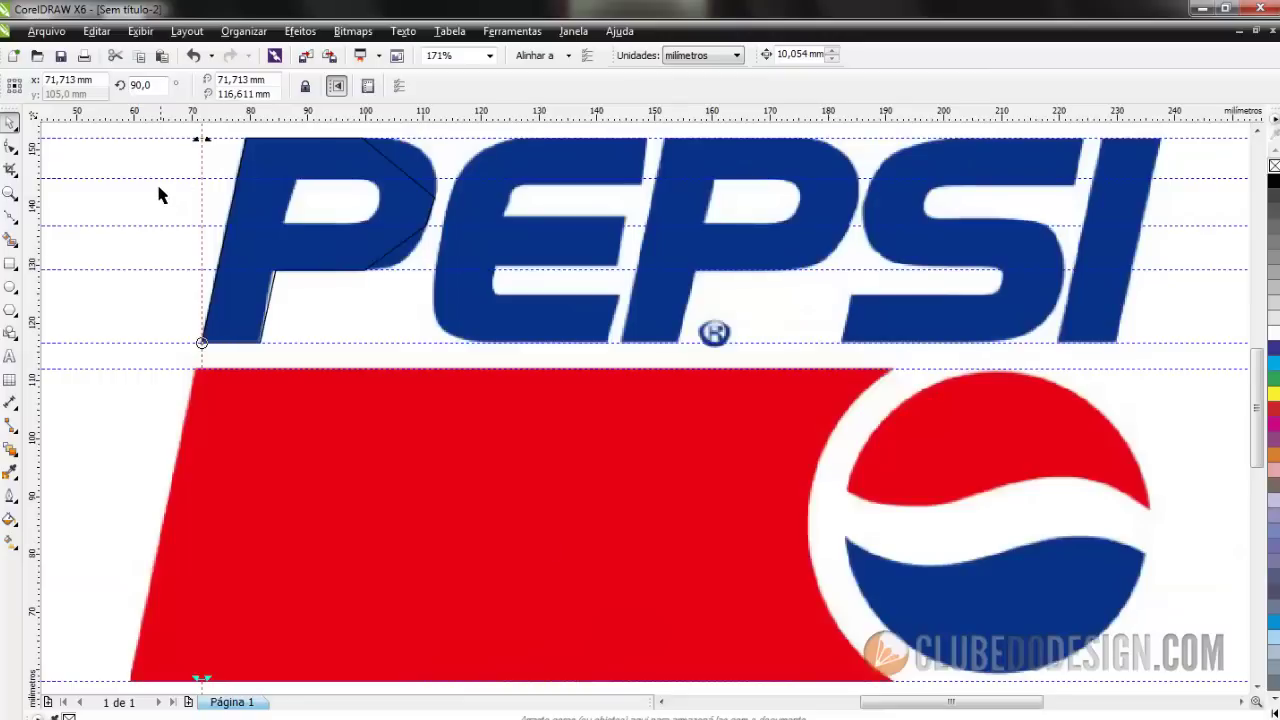
scroll(140, 190, up, 2)
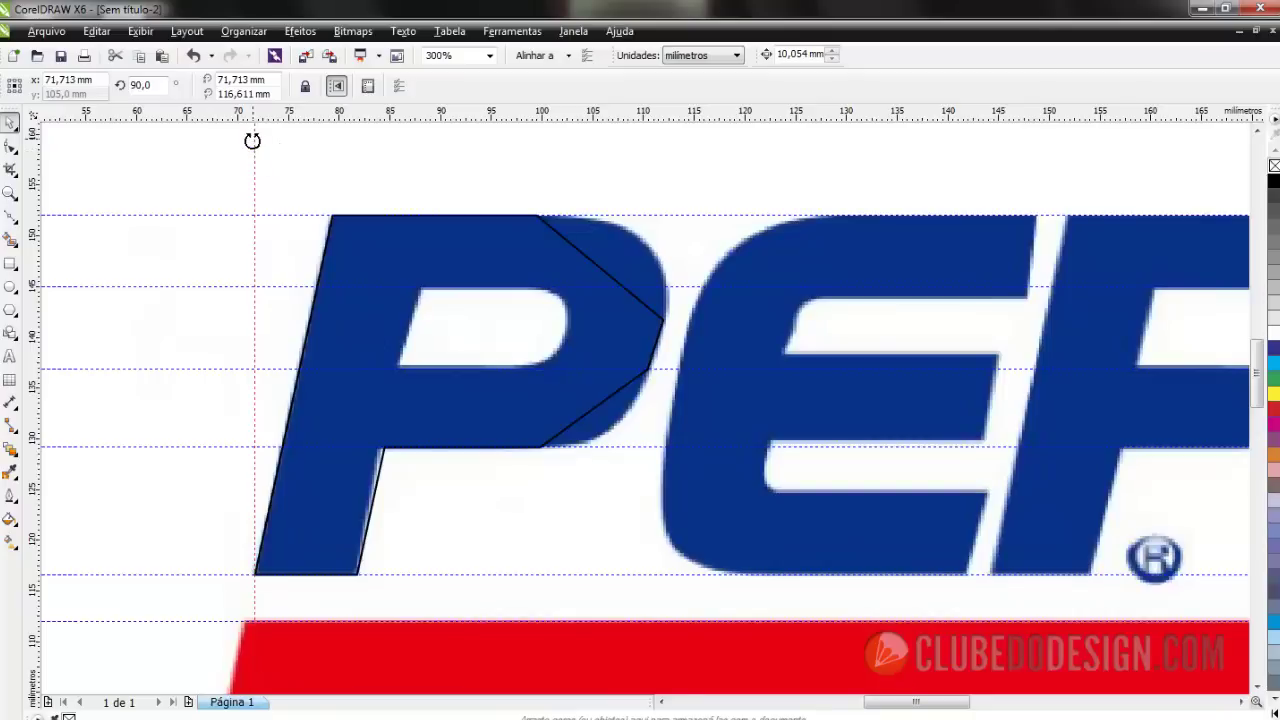
Step: Rotate the guideline to 77,8° along the P's slanted left edge, then reselect it
drag(252, 141, 306, 193)
drag(306, 193, 330, 211)
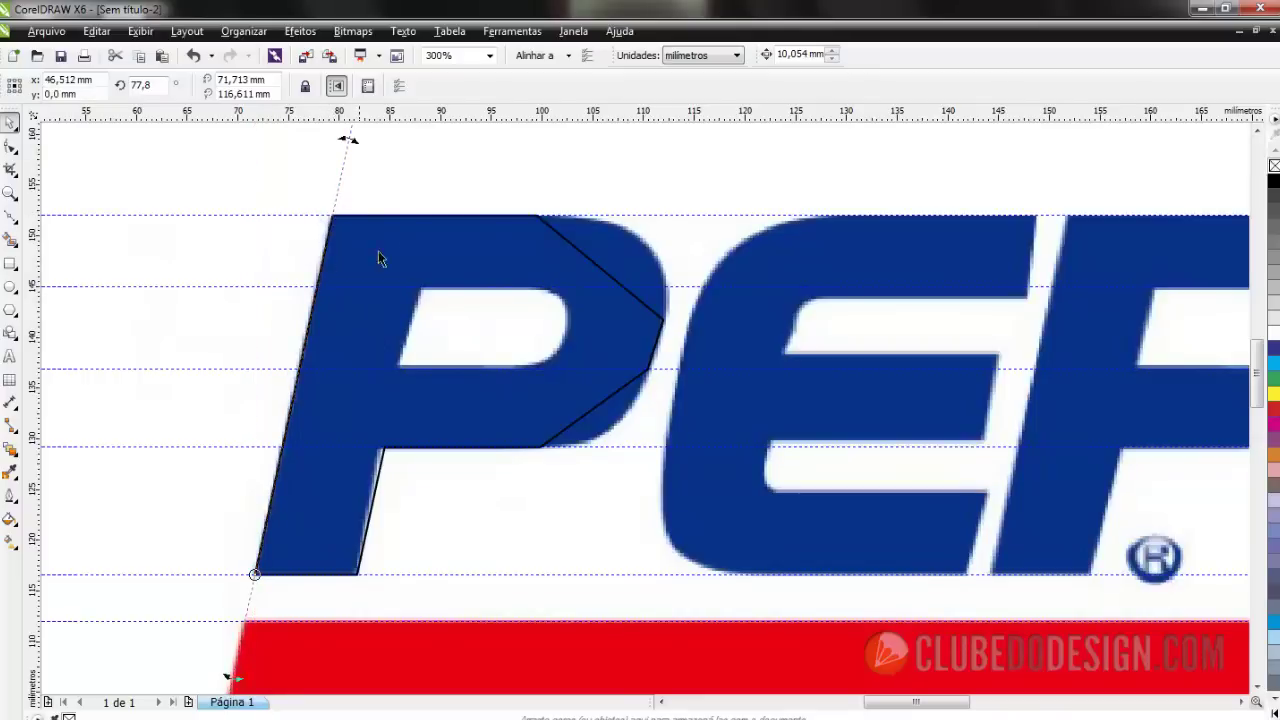
click(349, 200)
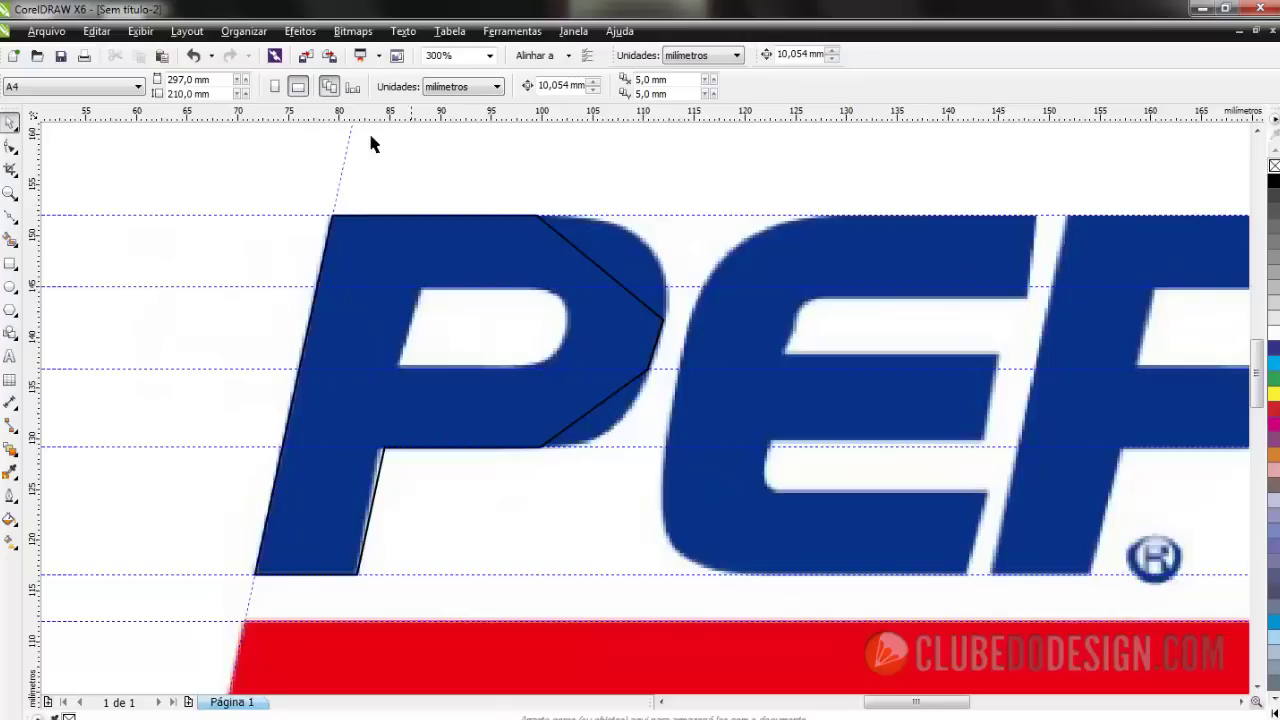
click(335, 193)
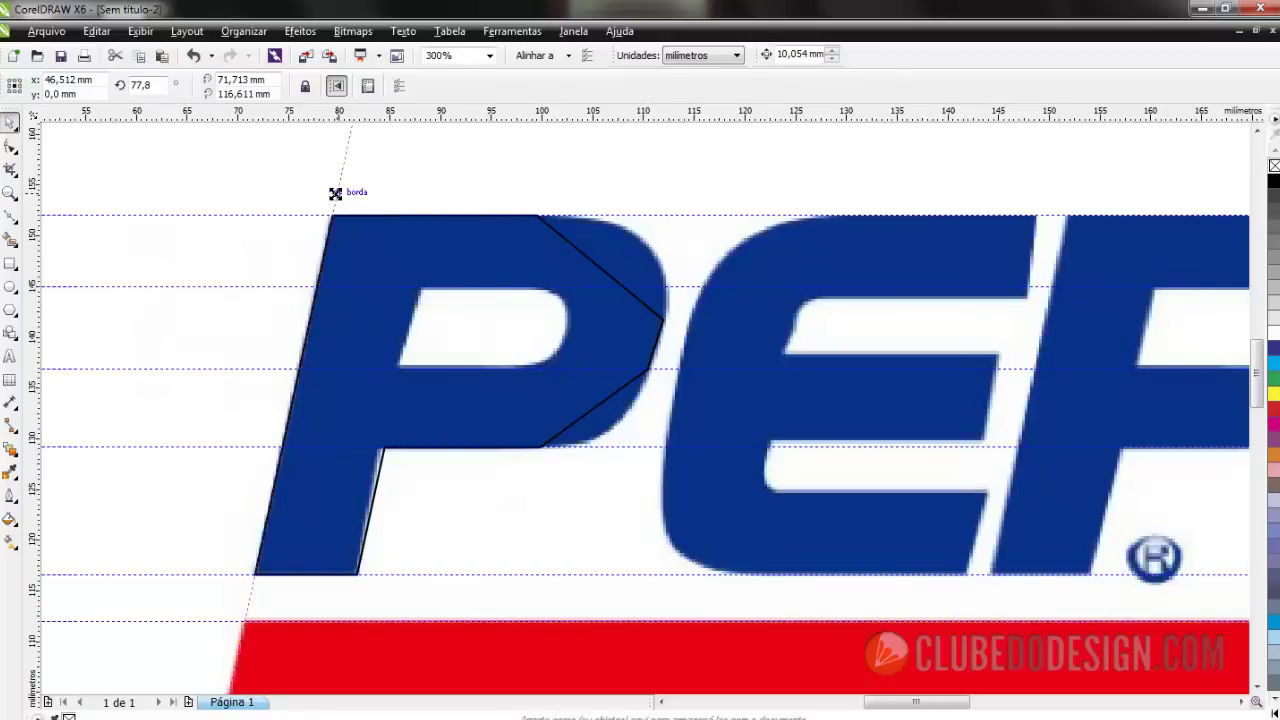
Step: Place copies of the 77,8° slanted guide along the angled edges of the P and E
drag(335, 193, 385, 440)
click(478, 178)
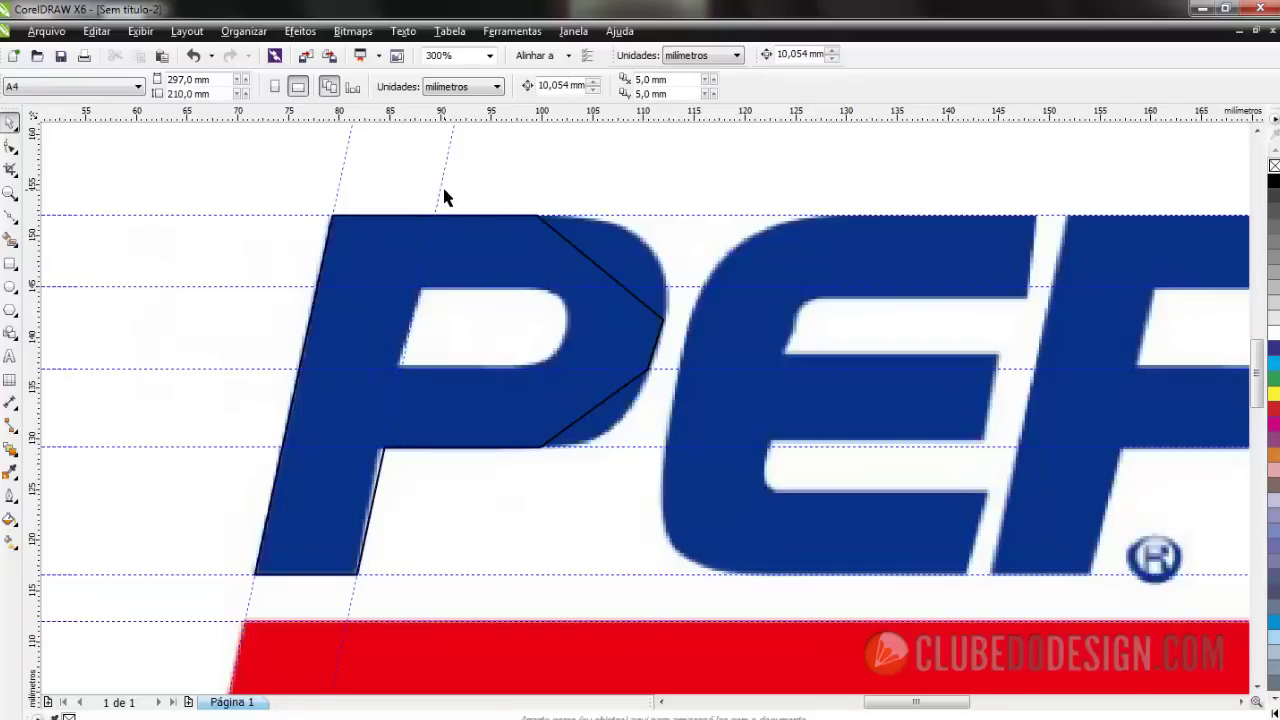
mouse_move(446, 197)
mouse_down()
mouse_move(645, 285)
mouse_move(661, 316)
mouse_up()
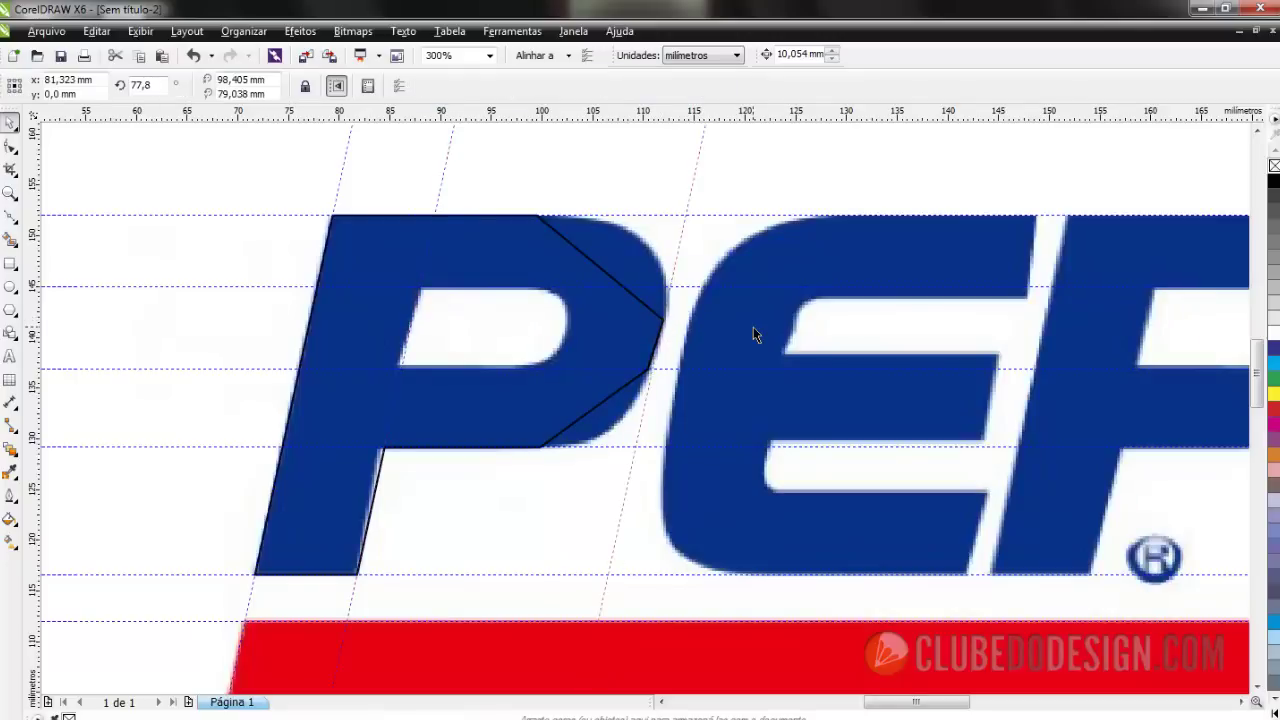
mouse_move(694, 191)
mouse_down()
mouse_move(701, 316)
mouse_move(684, 367)
mouse_up()
drag(723, 195, 1031, 211)
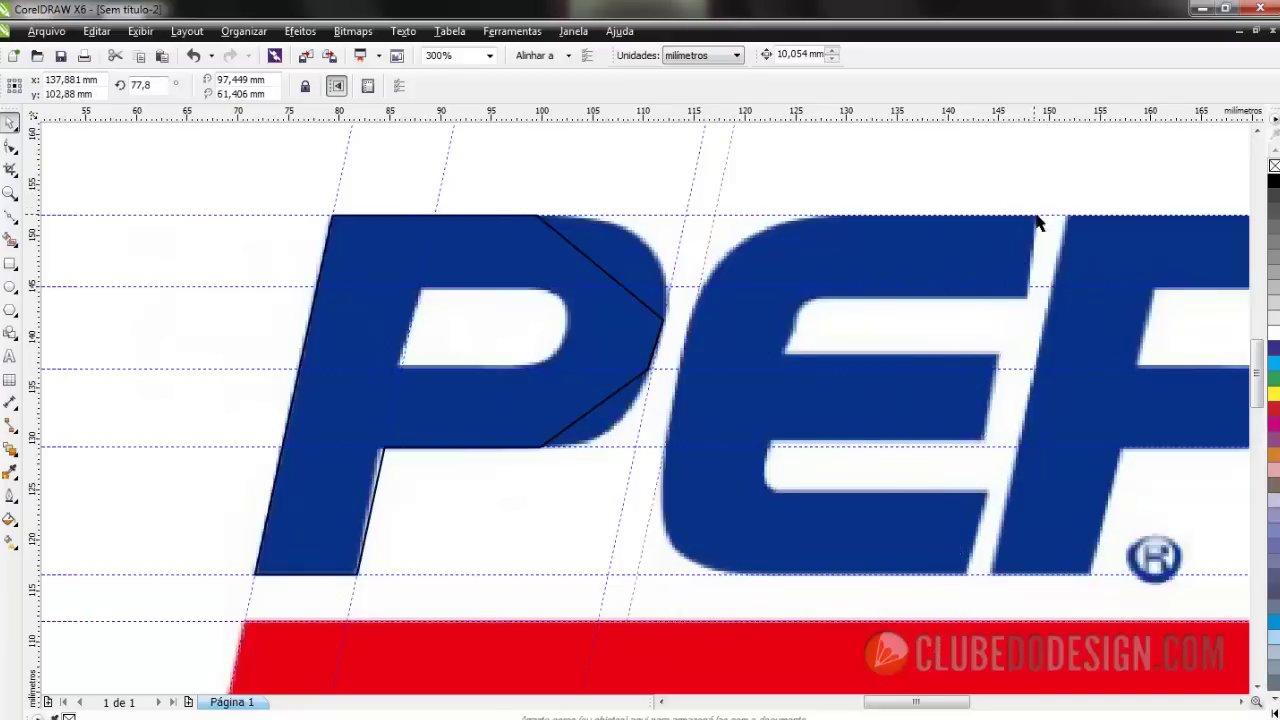
Step: Add slanted guide copies along the angled edges of the S and I
click(1240, 702)
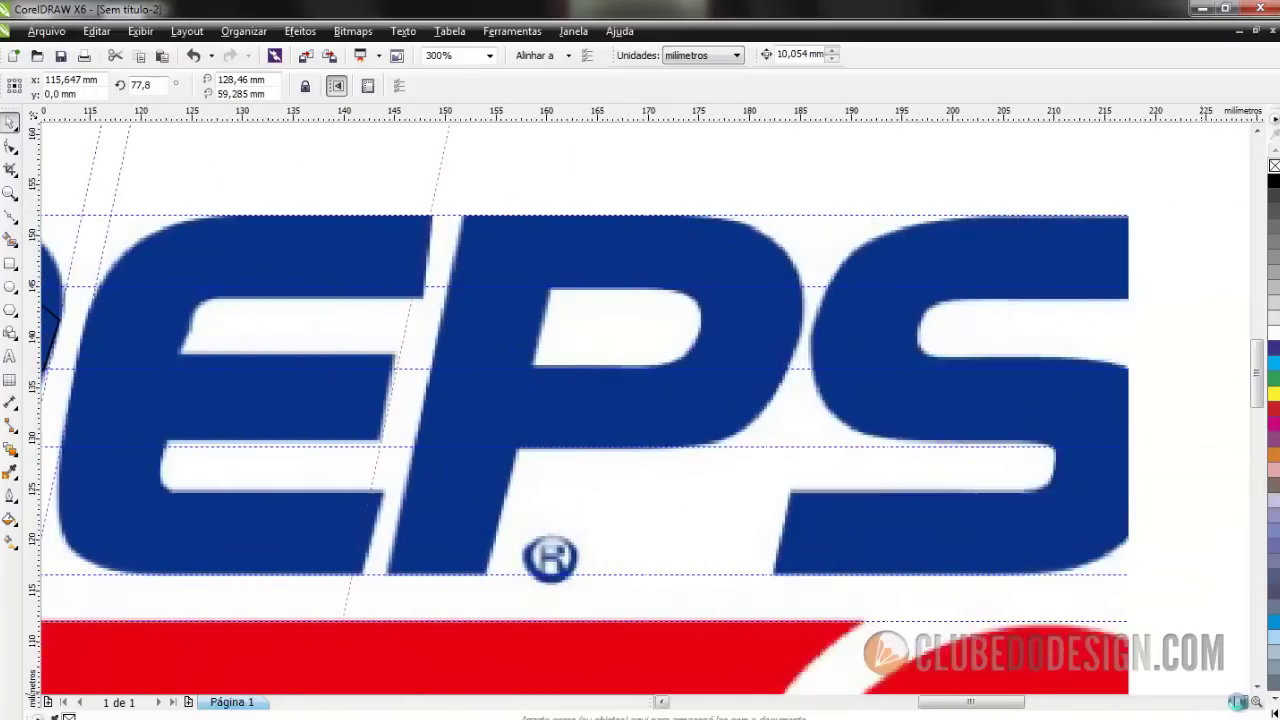
click(1240, 702)
mouse_move(189, 210)
mouse_down()
mouse_move(561, 314)
mouse_move(604, 245)
mouse_up()
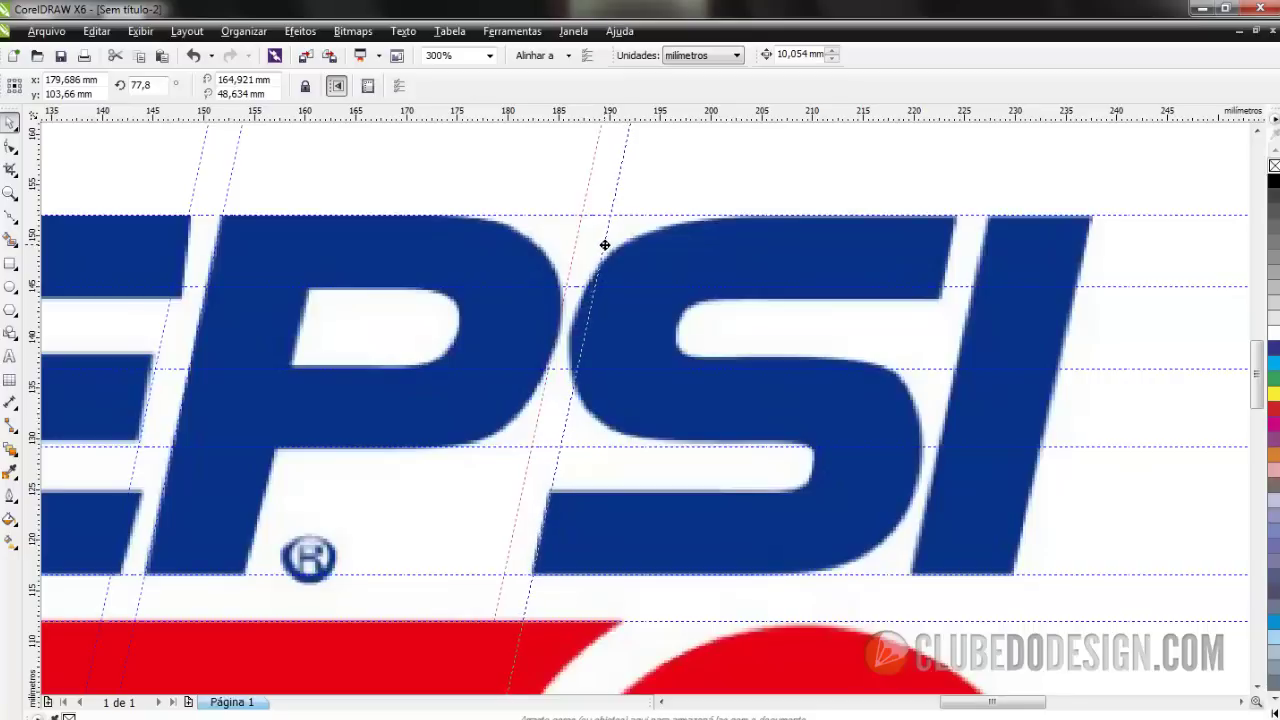
drag(605, 245, 604, 245)
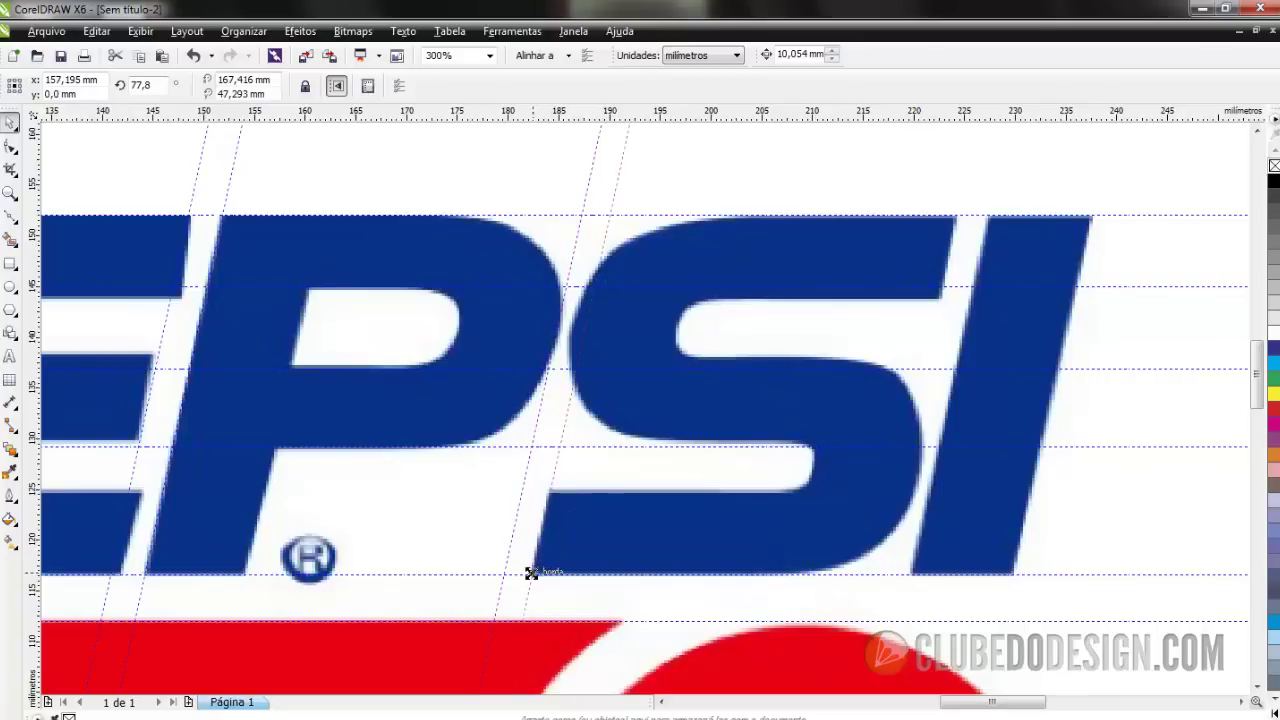
drag(615, 191, 946, 248)
drag(943, 257, 1085, 247)
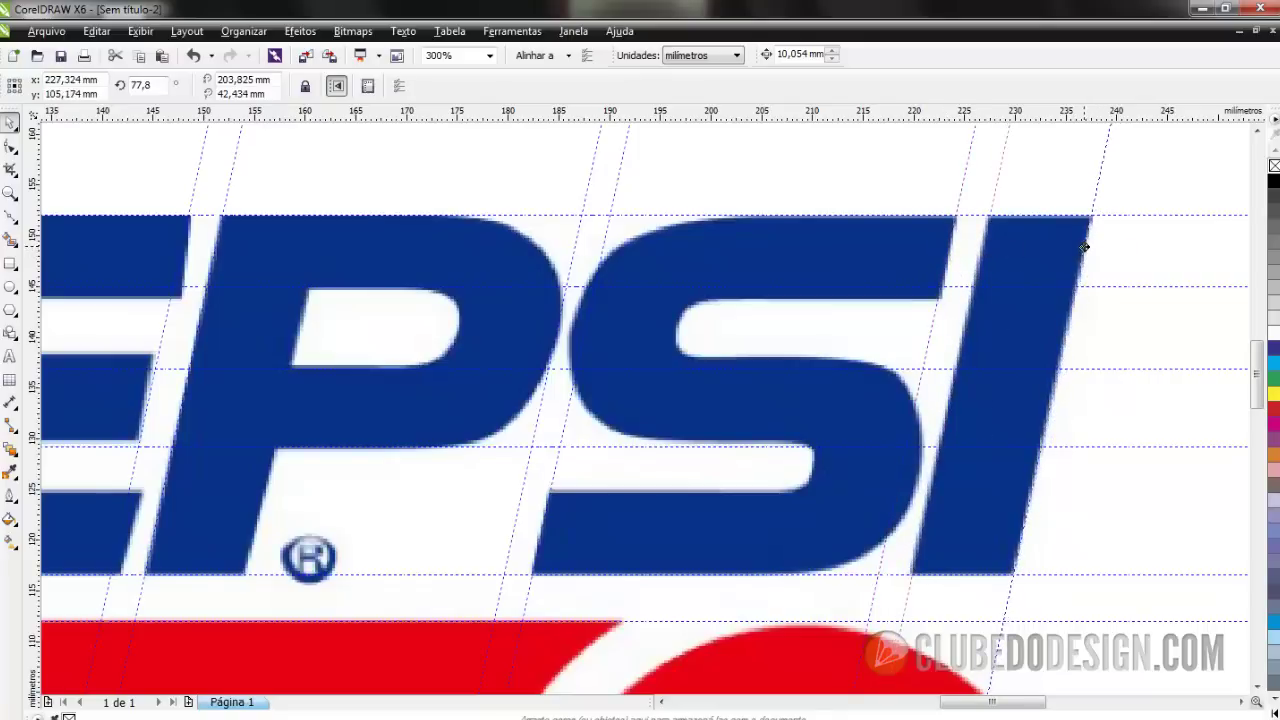
scroll(966, 297, down, 2)
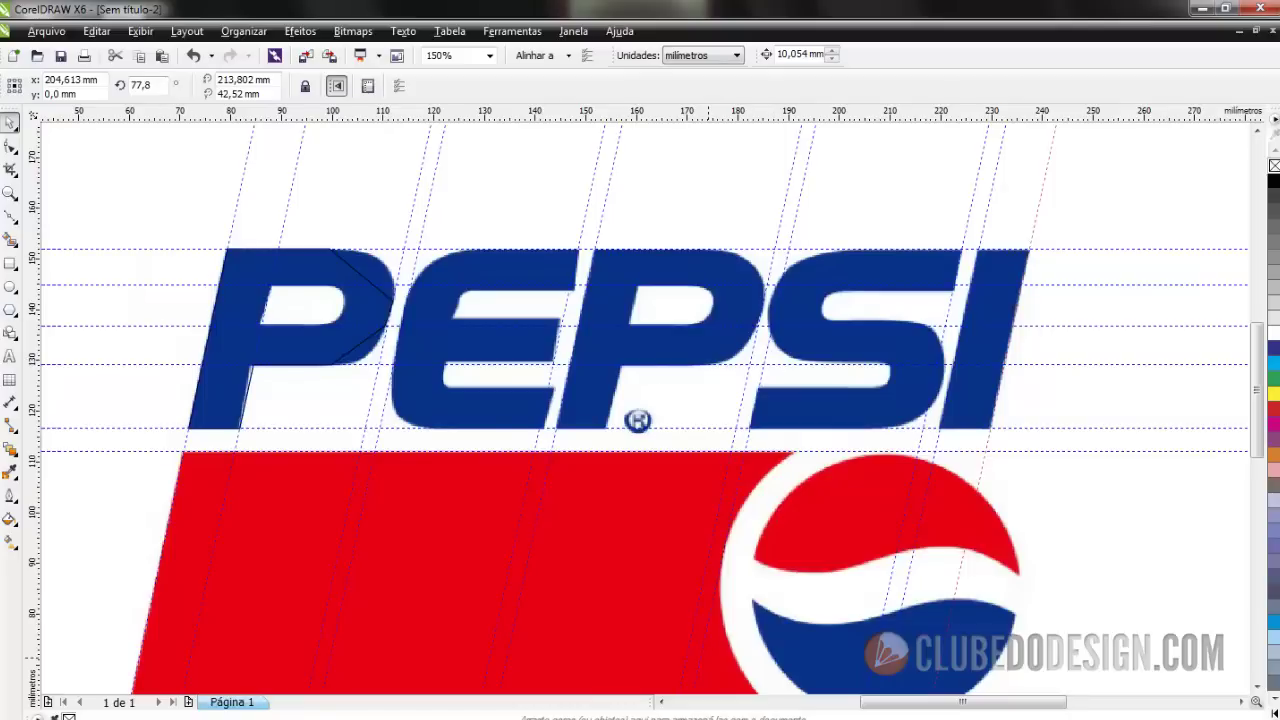
Step: Select all the P outline's nodes with the Shape tool and convert its straight segments to curves
scroll(185, 315, up, 2)
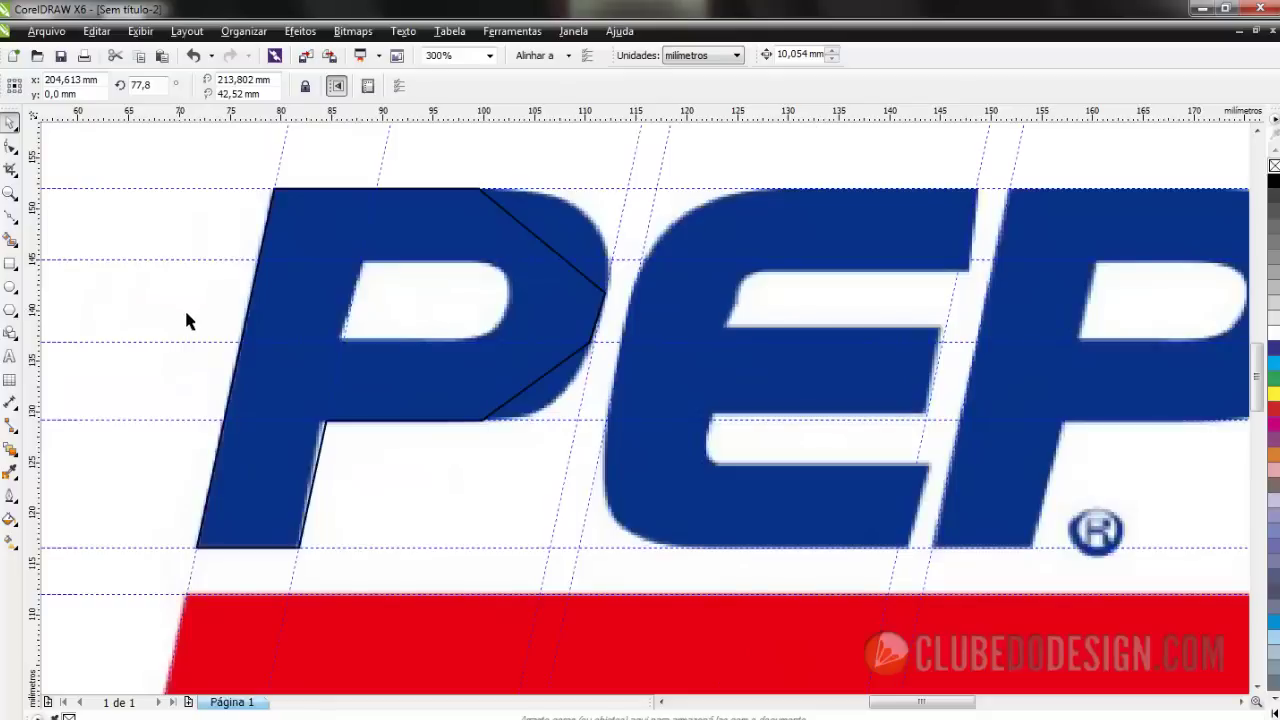
click(10, 145)
click(533, 245)
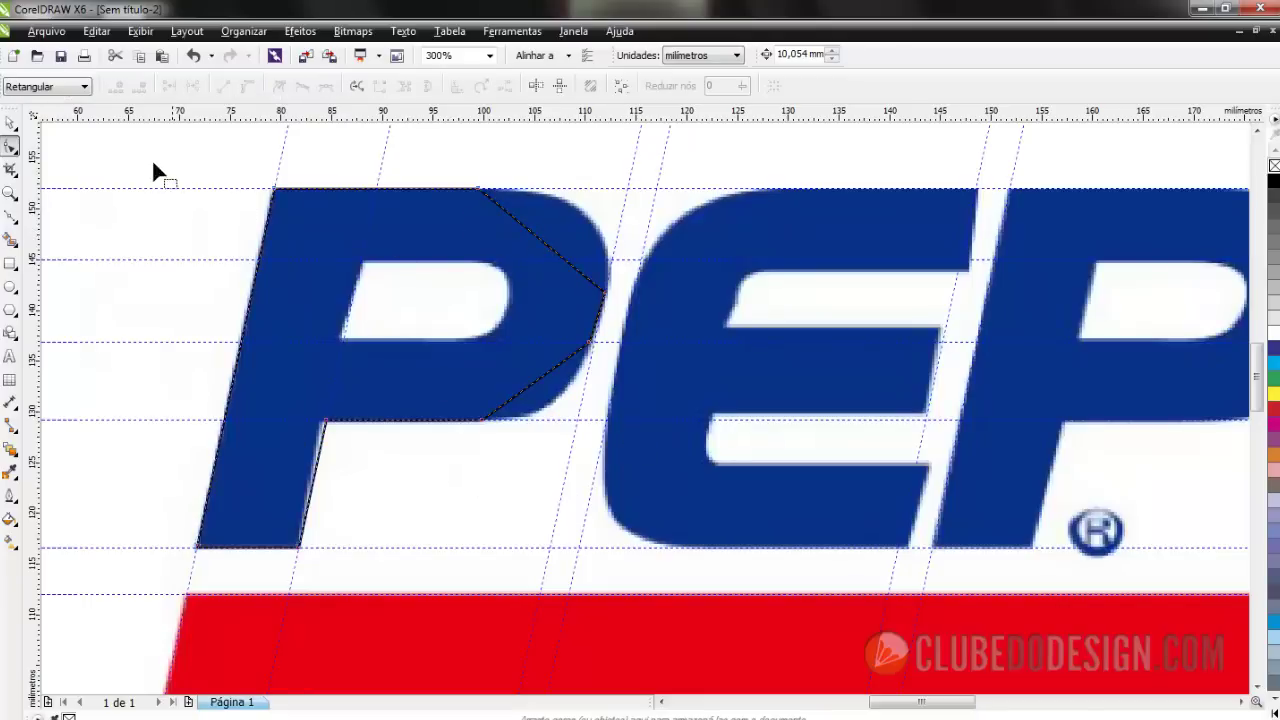
drag(128, 147, 643, 577)
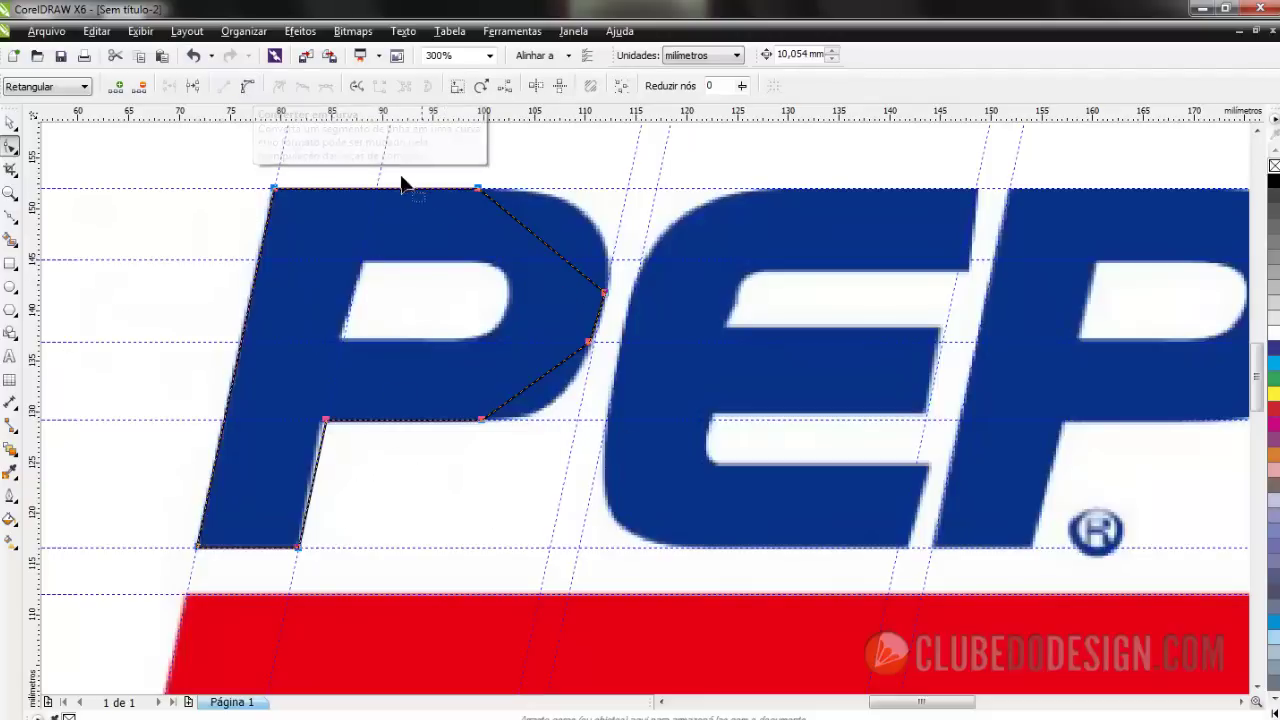
drag(397, 161, 650, 487)
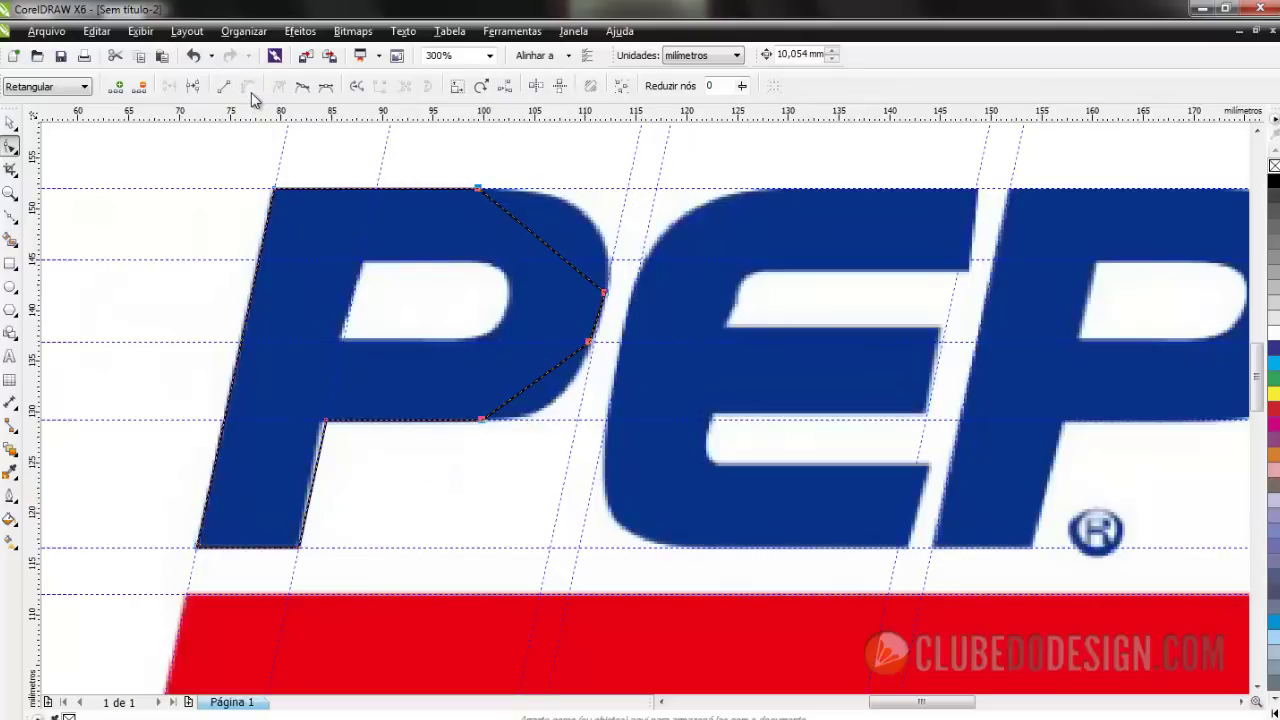
click(611, 246)
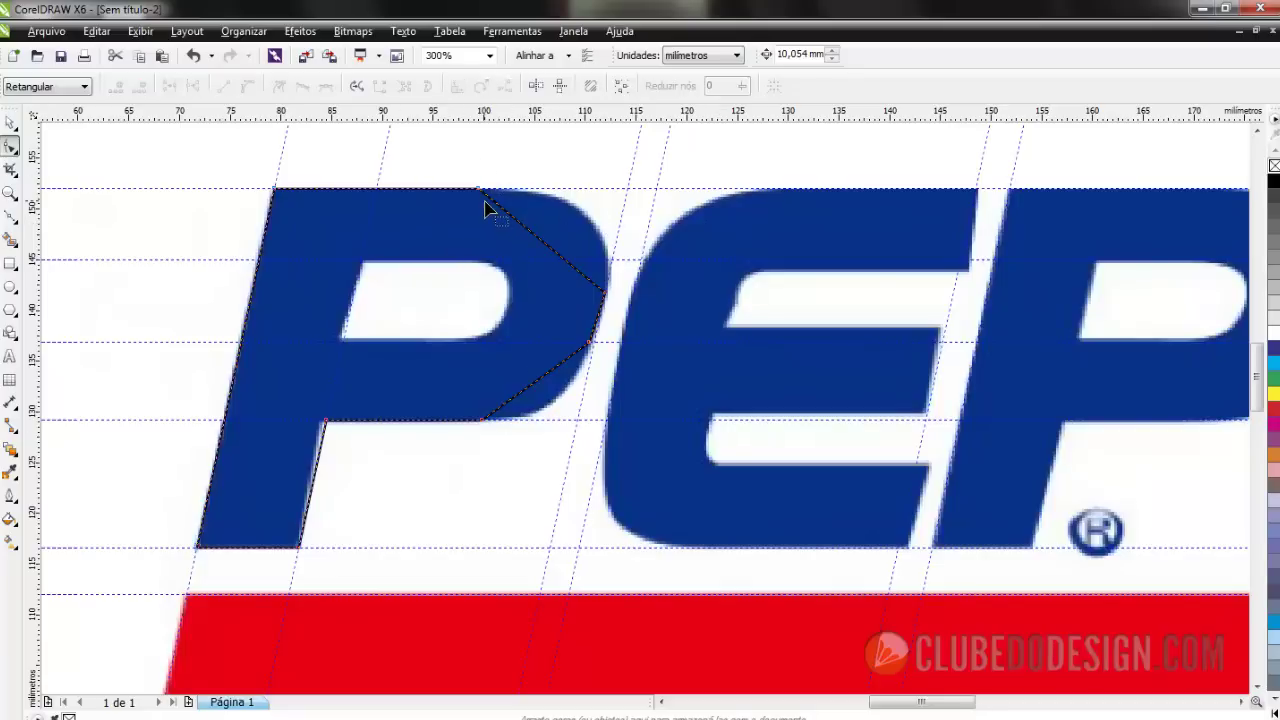
click(479, 193)
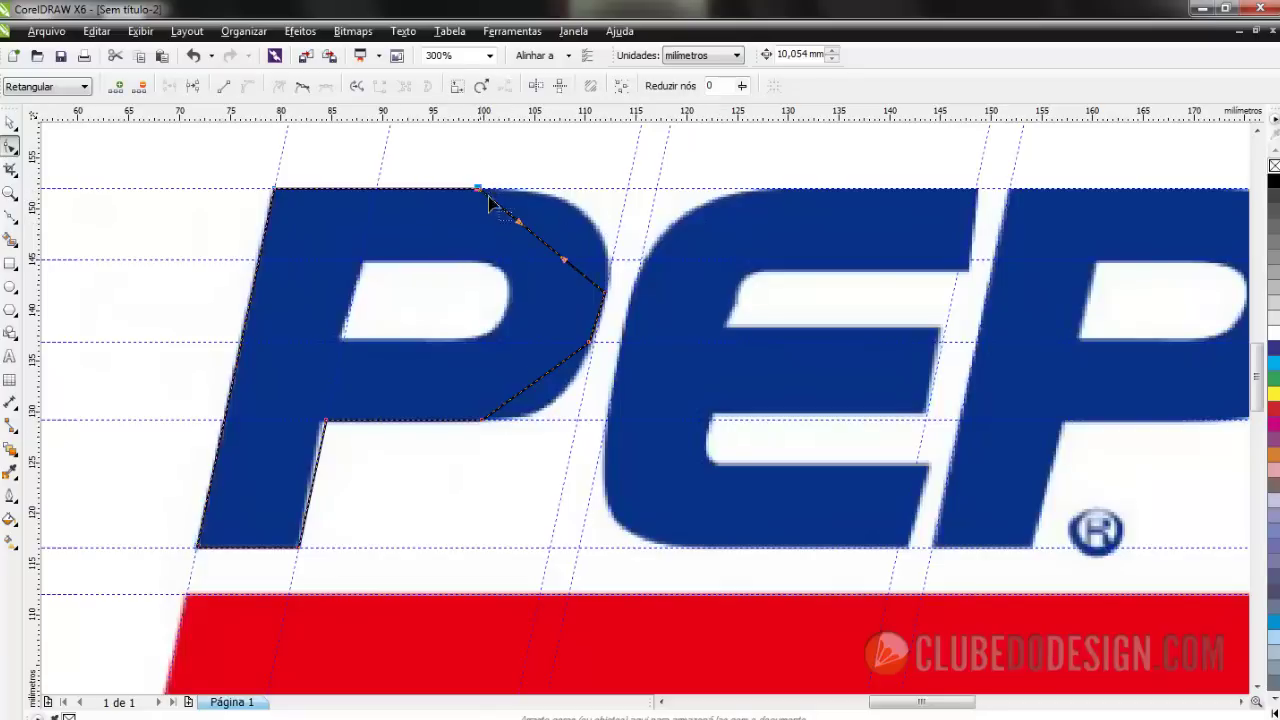
scroll(568, 180, up, 2)
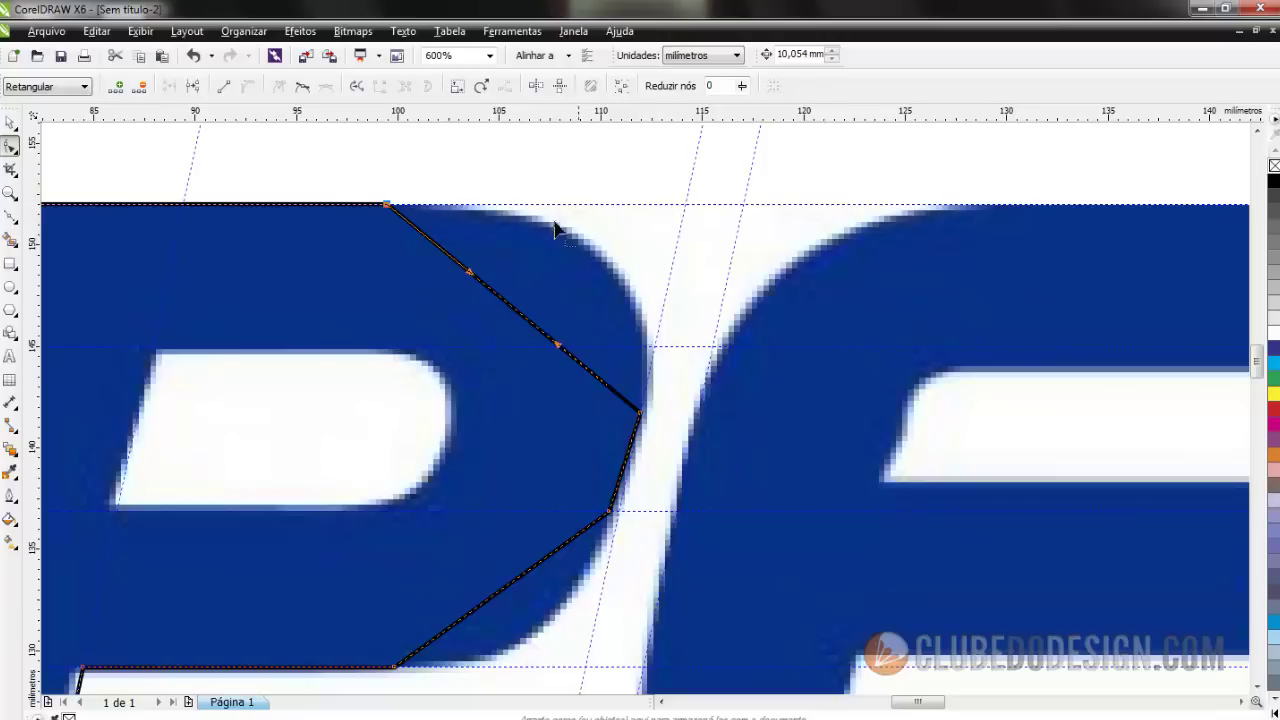
Step: Bend the P's upper diagonal edge into a curve rounding the bowl's top corner
mouse_move(477, 278)
mouse_down()
mouse_move(570, 210)
mouse_move(761, 204)
mouse_move(576, 216)
mouse_move(648, 322)
mouse_move(568, 240)
mouse_move(581, 306)
mouse_move(606, 157)
mouse_move(613, 229)
mouse_up()
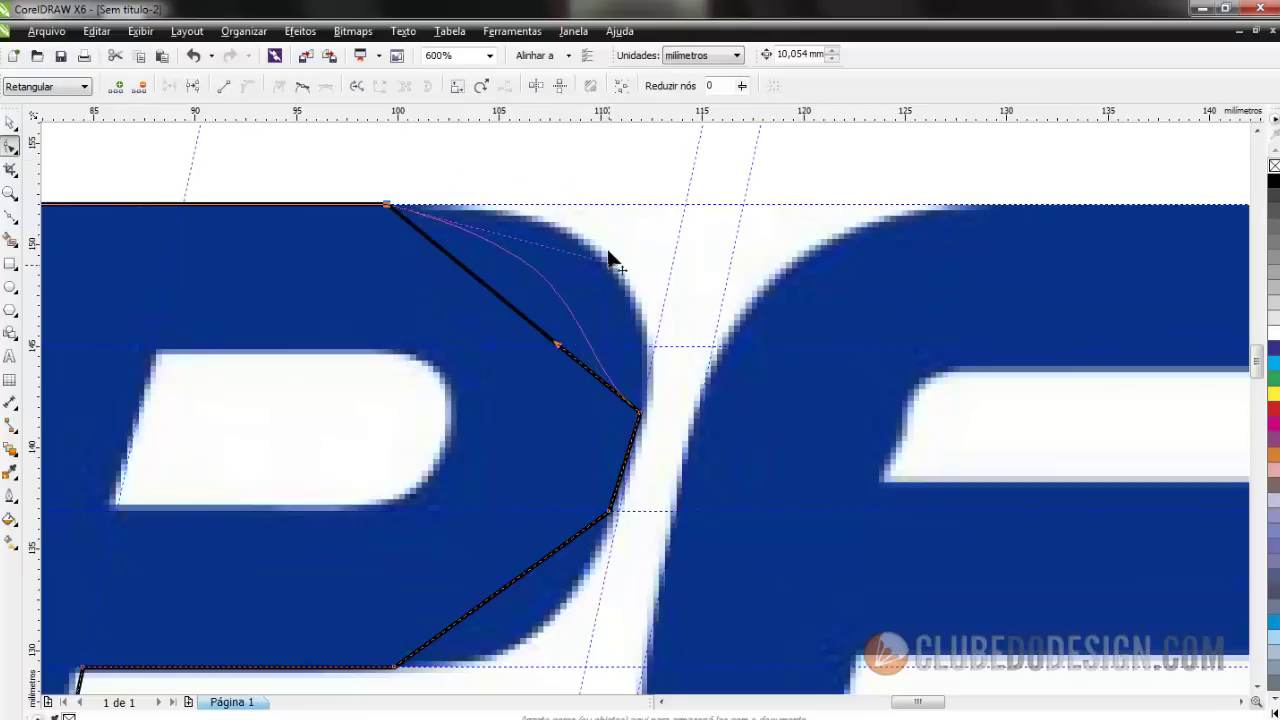
mouse_move(600, 322)
mouse_down()
mouse_move(601, 260)
mouse_move(565, 203)
mouse_move(680, 198)
mouse_up()
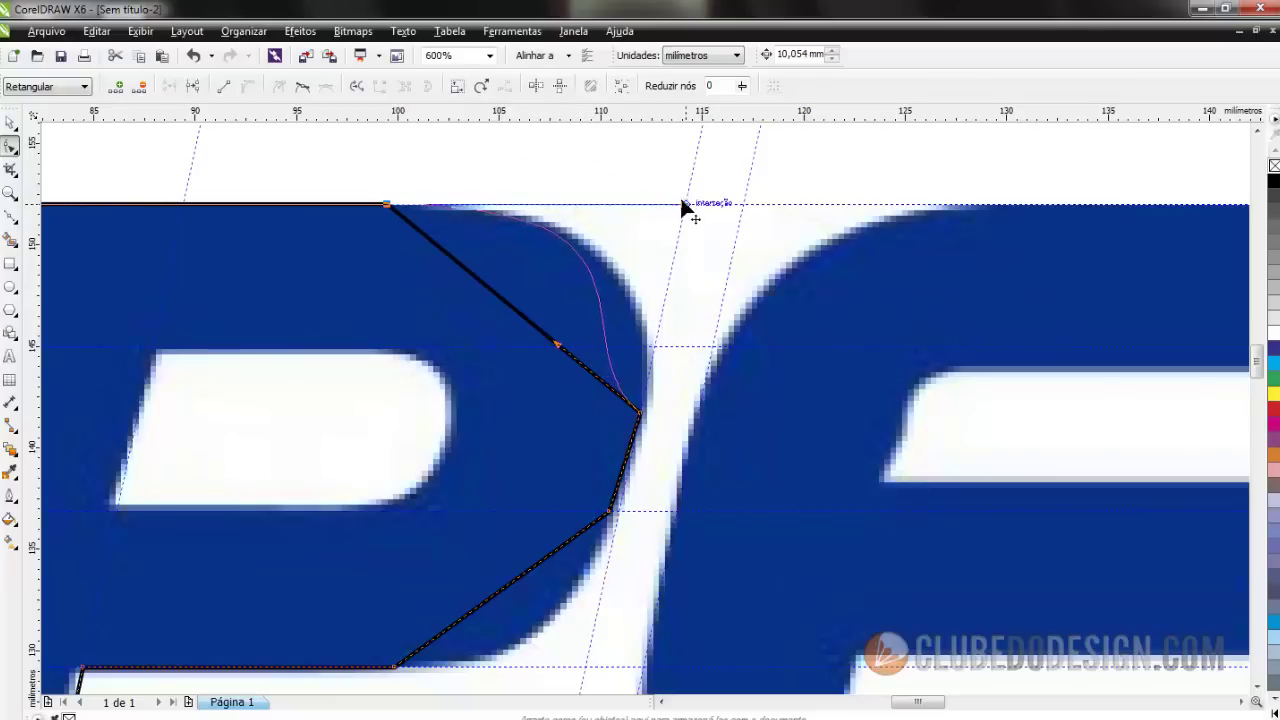
drag(680, 198, 684, 204)
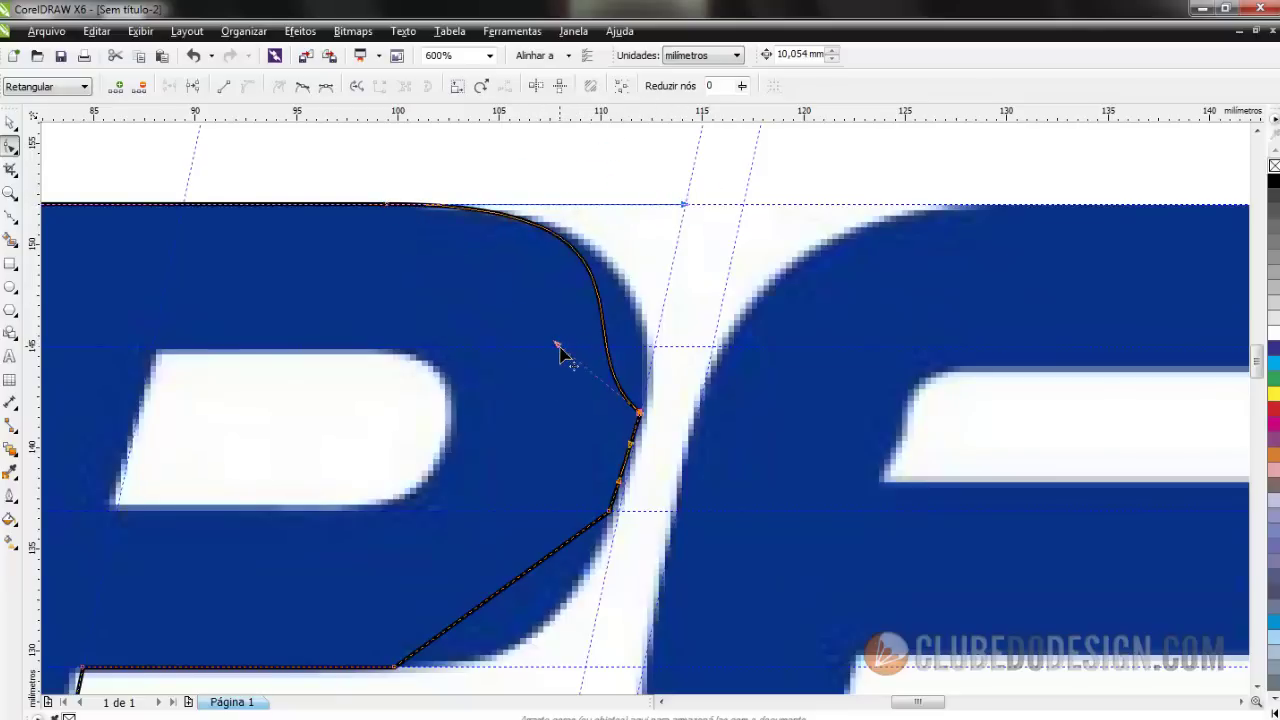
mouse_move(560, 348)
mouse_down()
mouse_move(657, 280)
mouse_move(657, 340)
mouse_up()
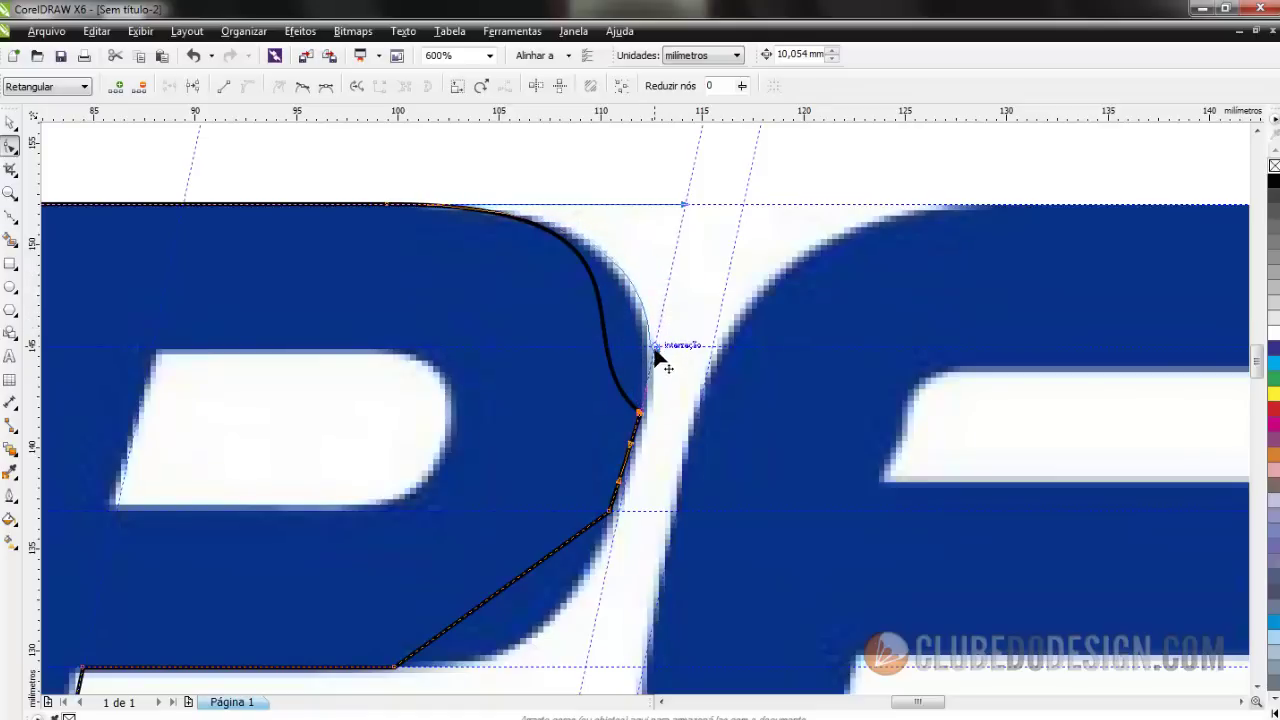
drag(657, 345, 657, 357)
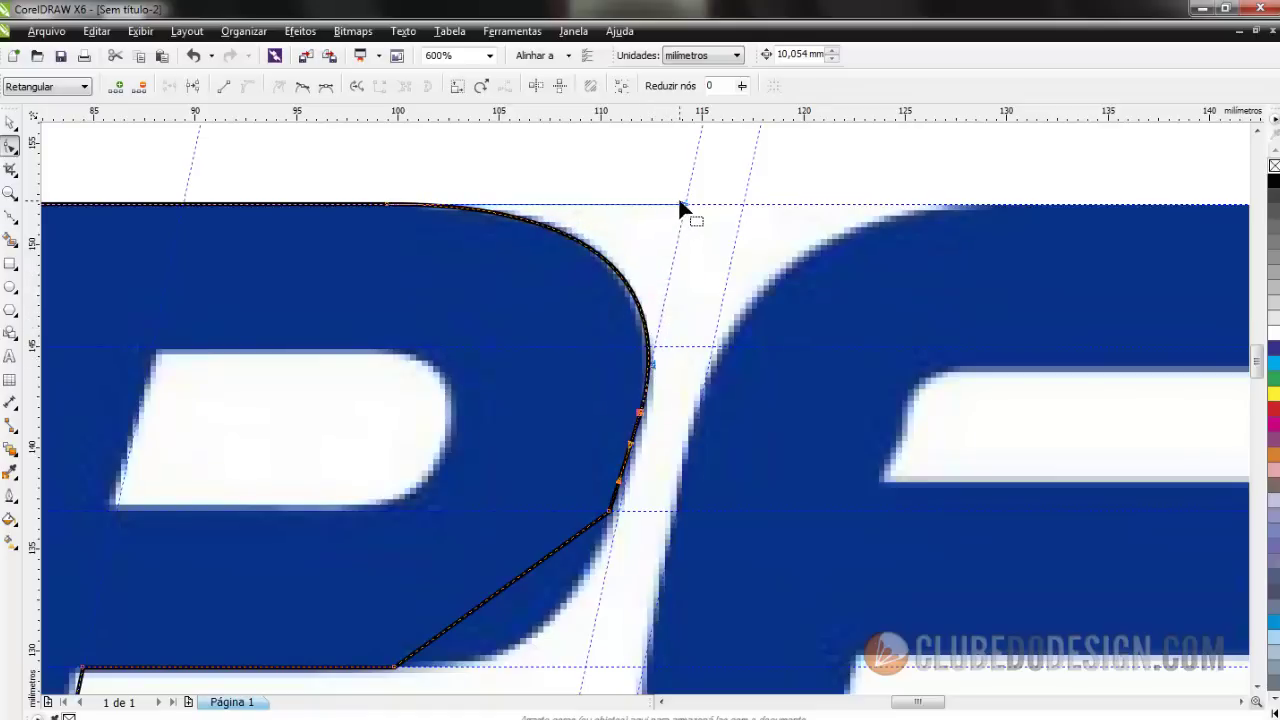
drag(679, 205, 645, 204)
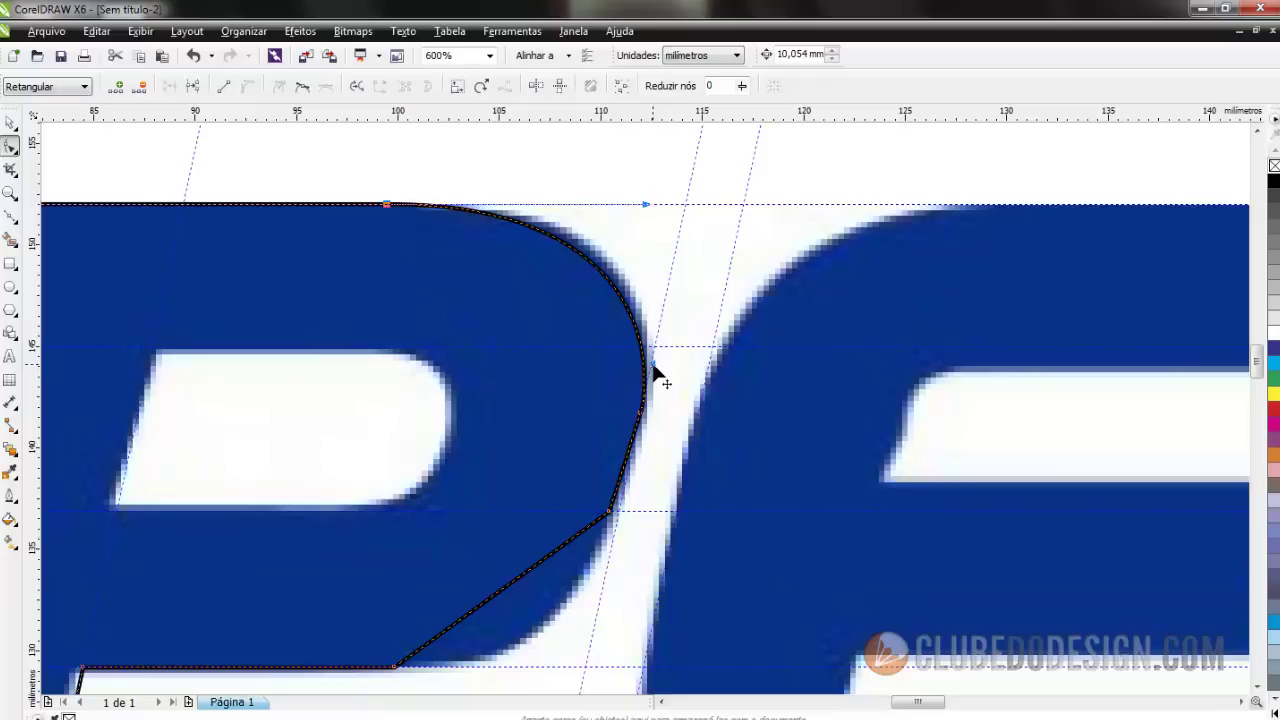
drag(655, 372, 663, 318)
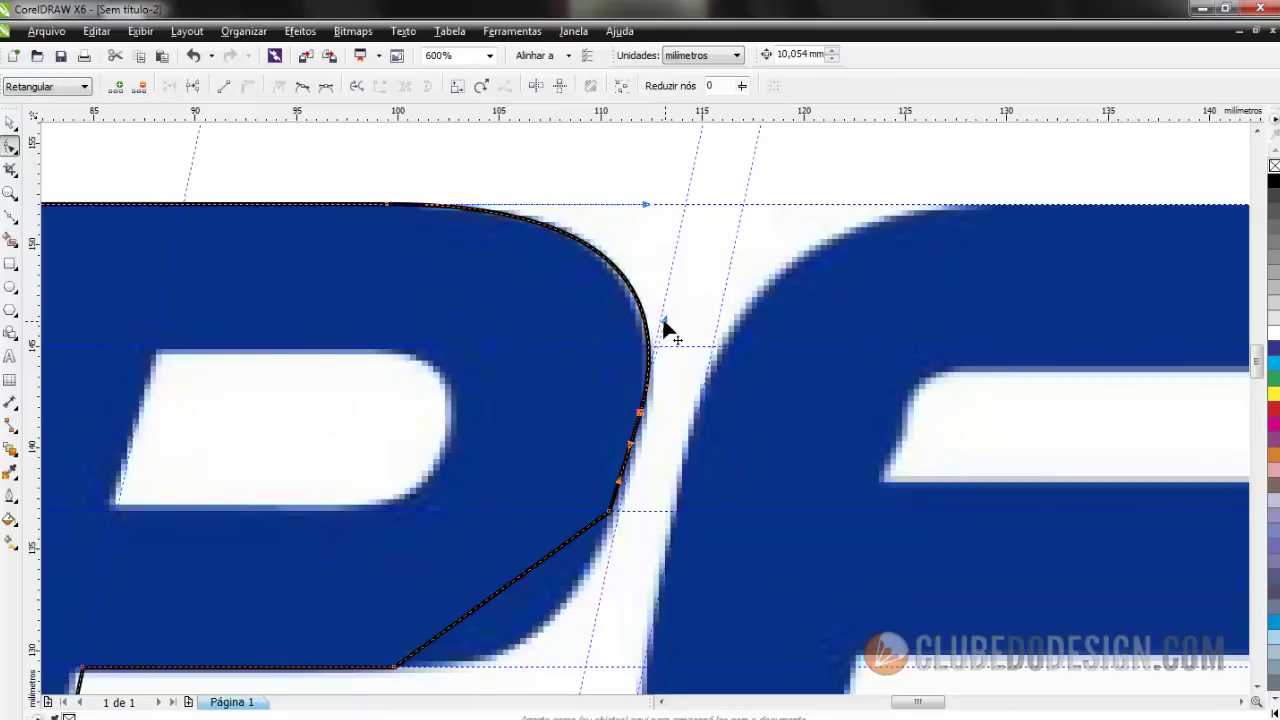
mouse_move(663, 320)
mouse_down()
mouse_move(668, 300)
mouse_move(664, 320)
mouse_up()
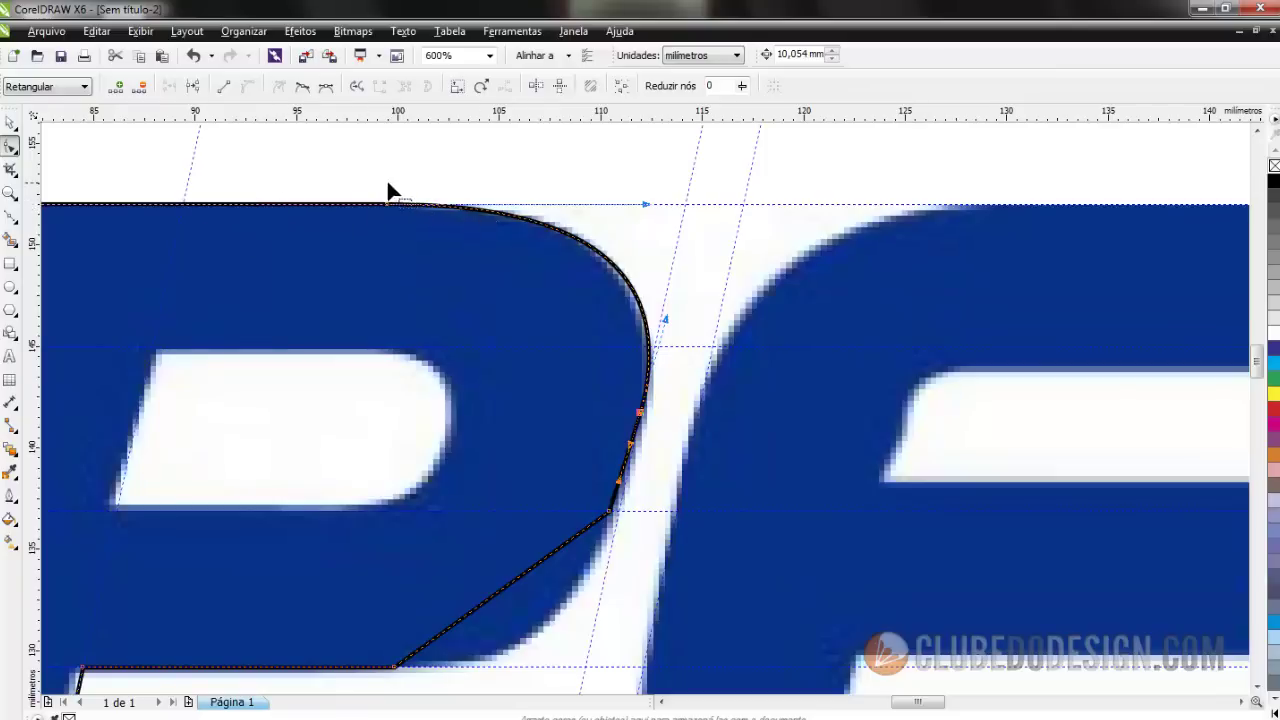
Step: Bow the curve further to match the edge, undoing a failed reshape near the lower node
scroll(375, 197, up, 2)
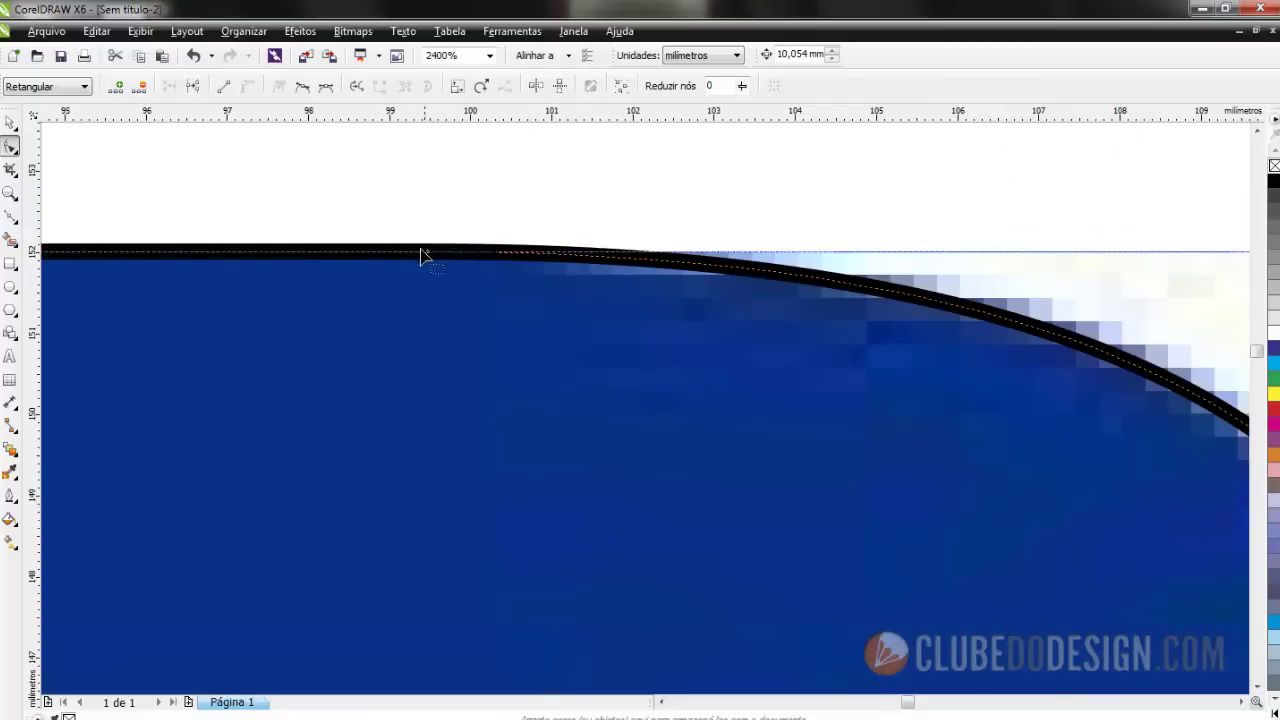
scroll(486, 249, down, 3)
scroll(606, 335, up, 3)
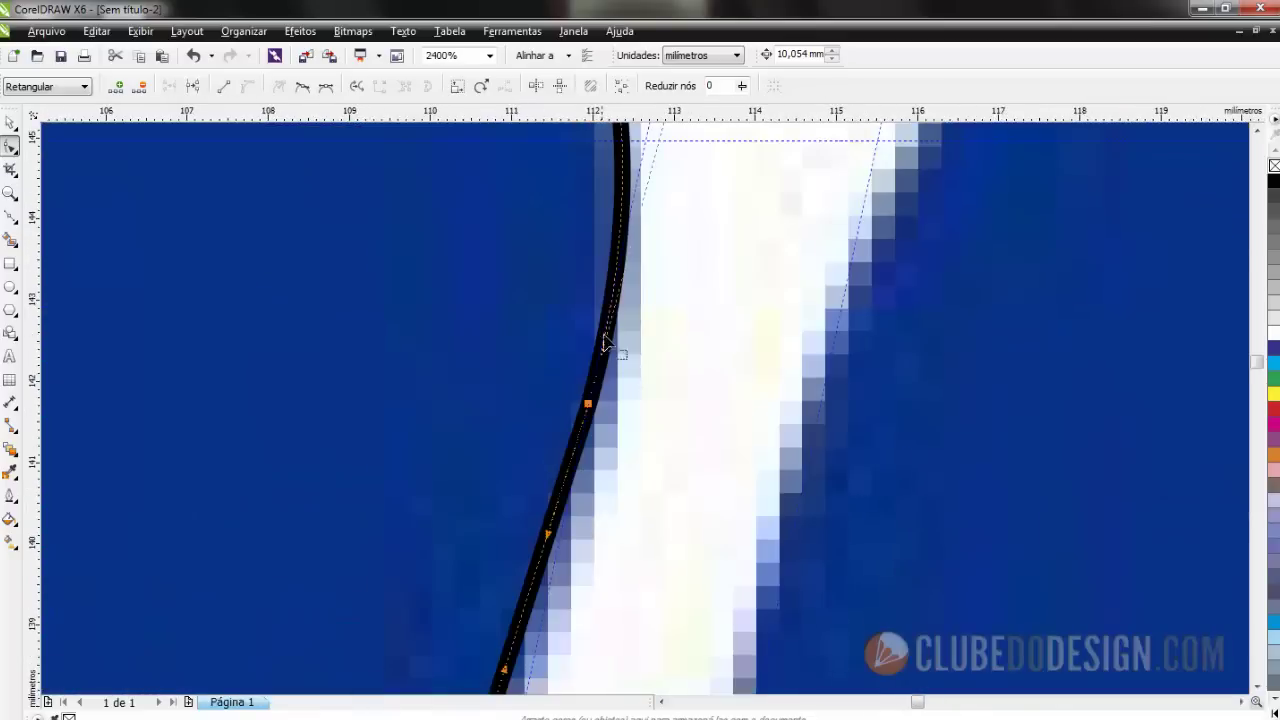
scroll(585, 378, down, 1)
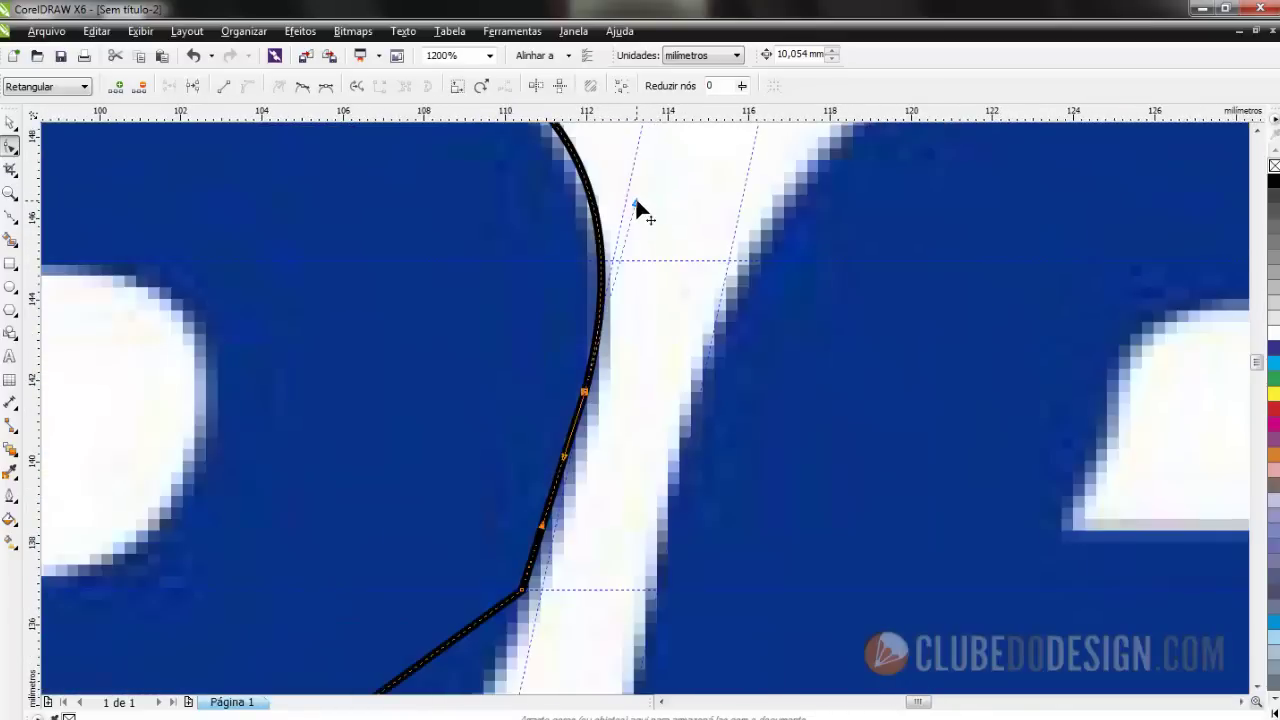
drag(635, 196, 577, 183)
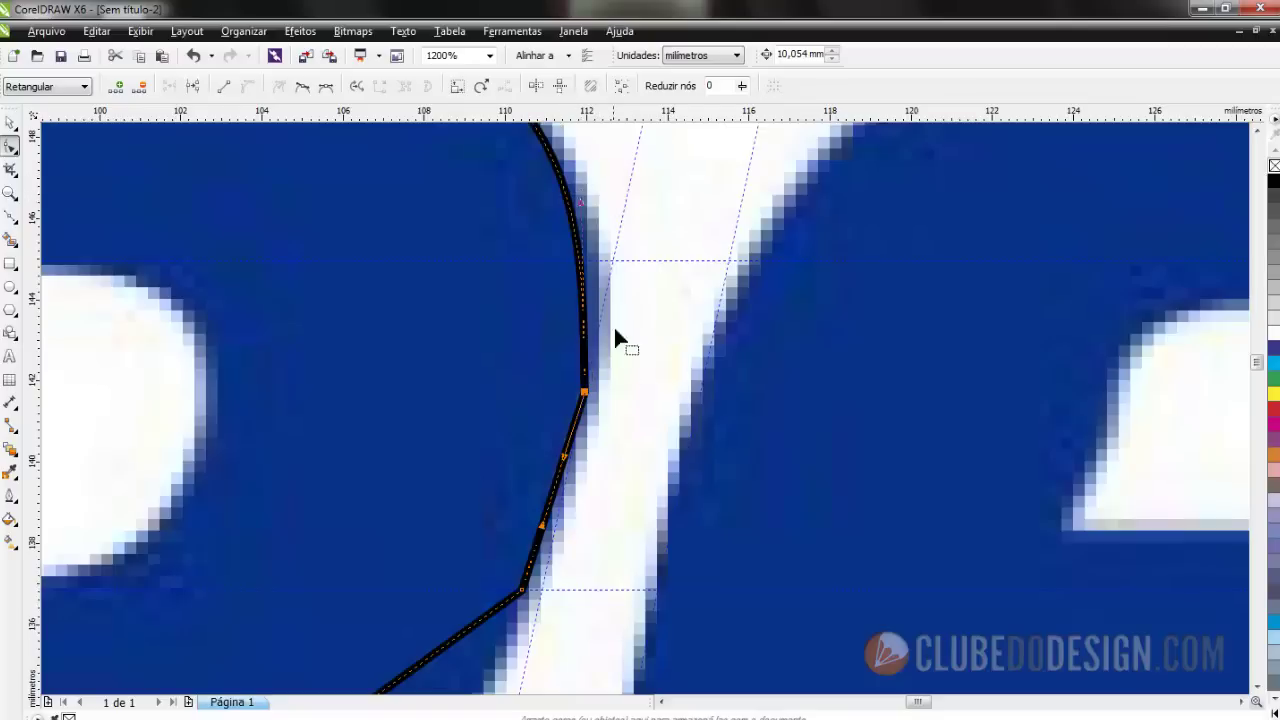
click(585, 392)
drag(592, 420, 646, 373)
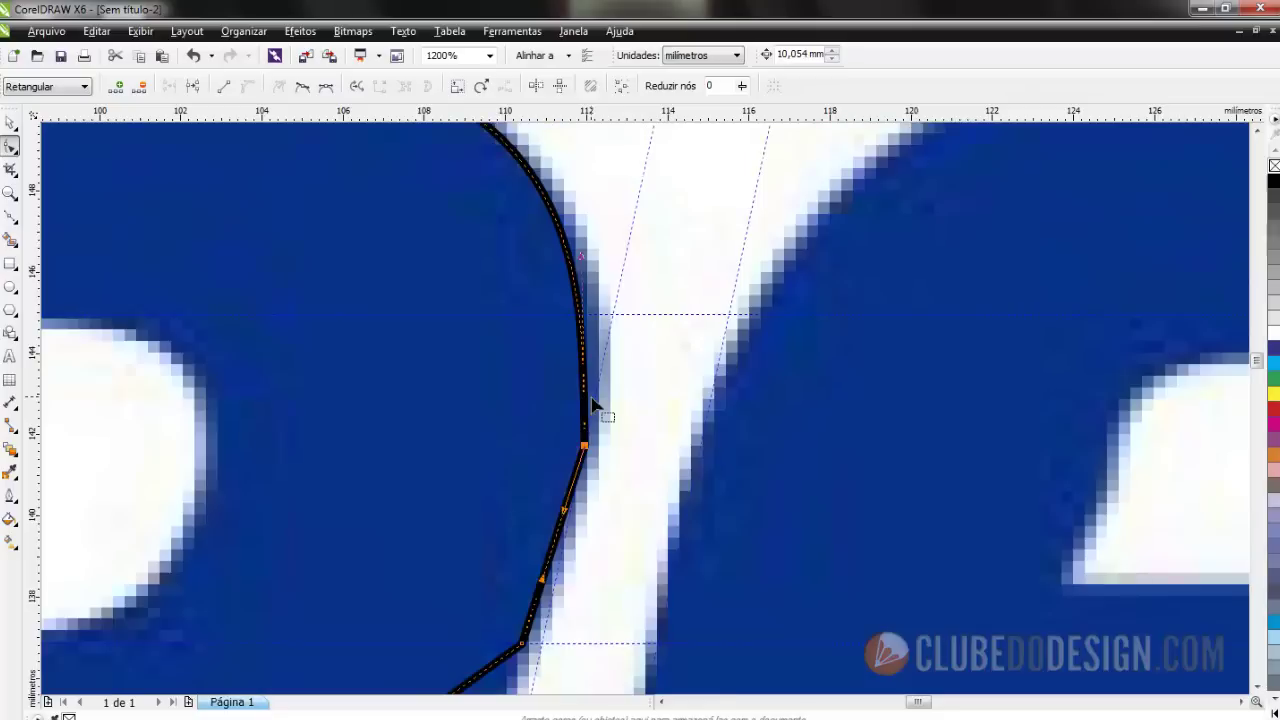
key(ctrl+z)
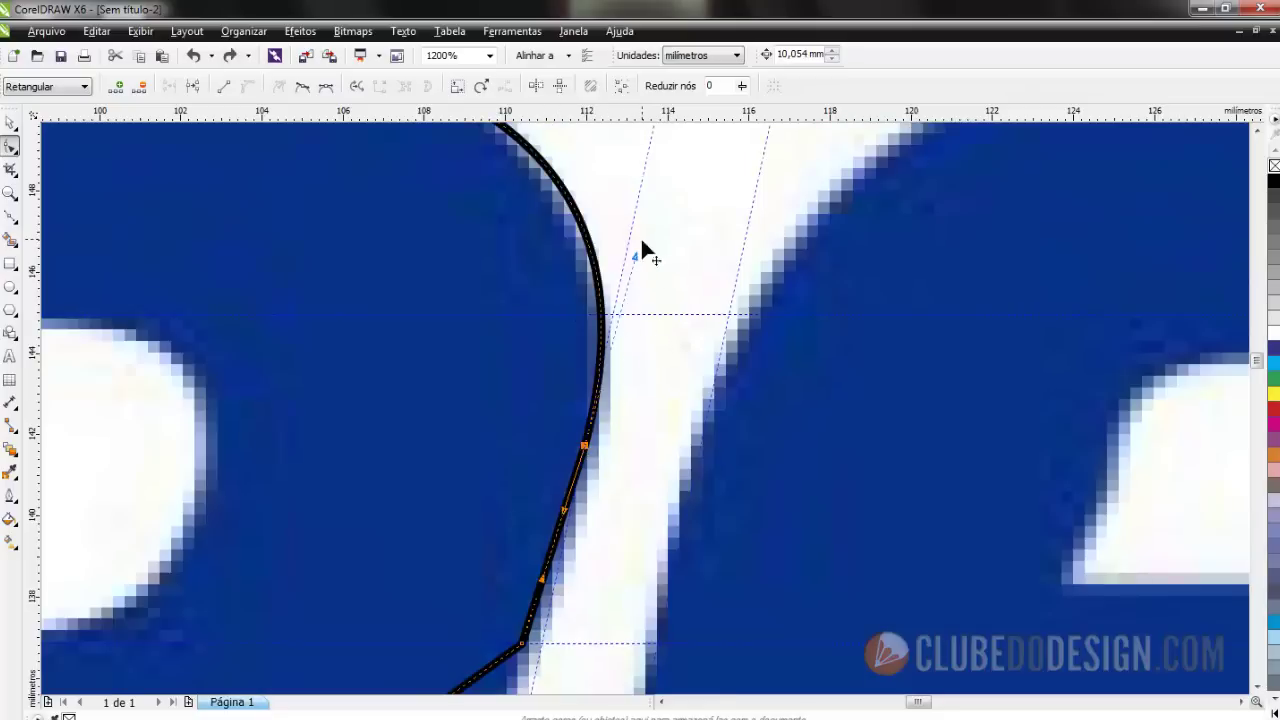
scroll(540, 555, down, 2)
Step: Bend the P's lower-right diagonal edge into a curve hugging the bitmap bowl
scroll(467, 624, down, 1)
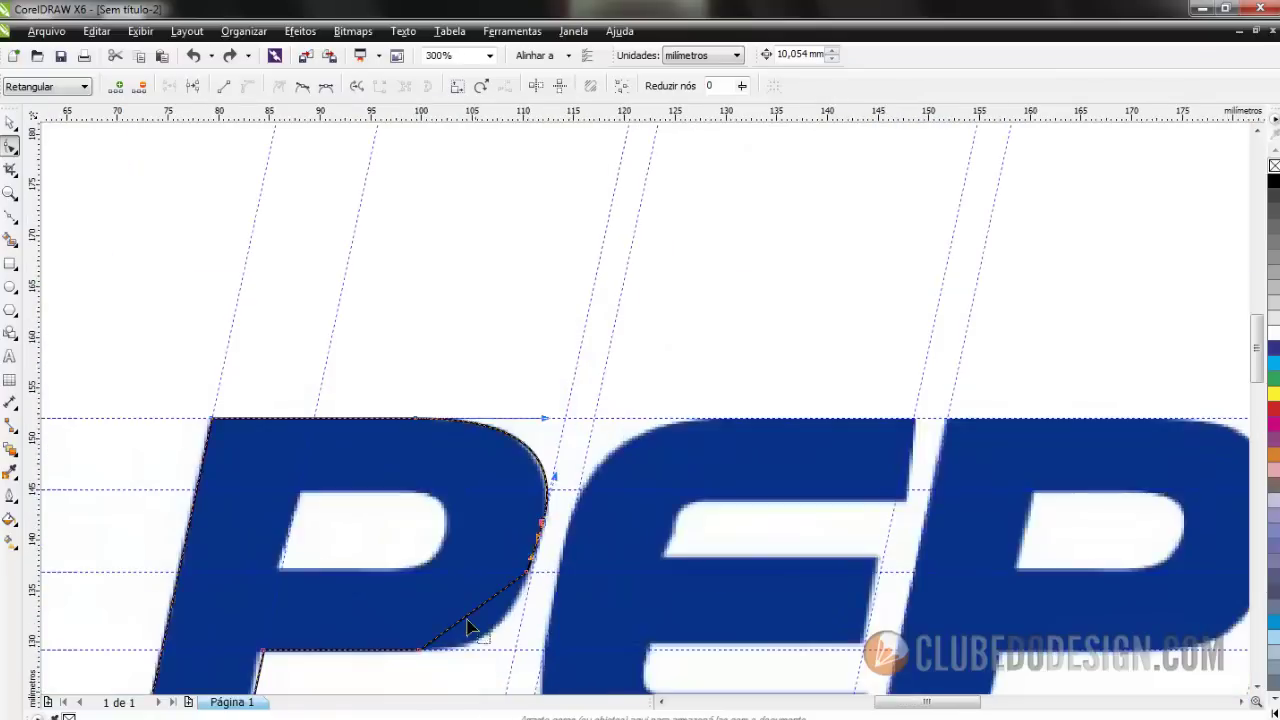
scroll(467, 624, up, 1)
click(441, 640)
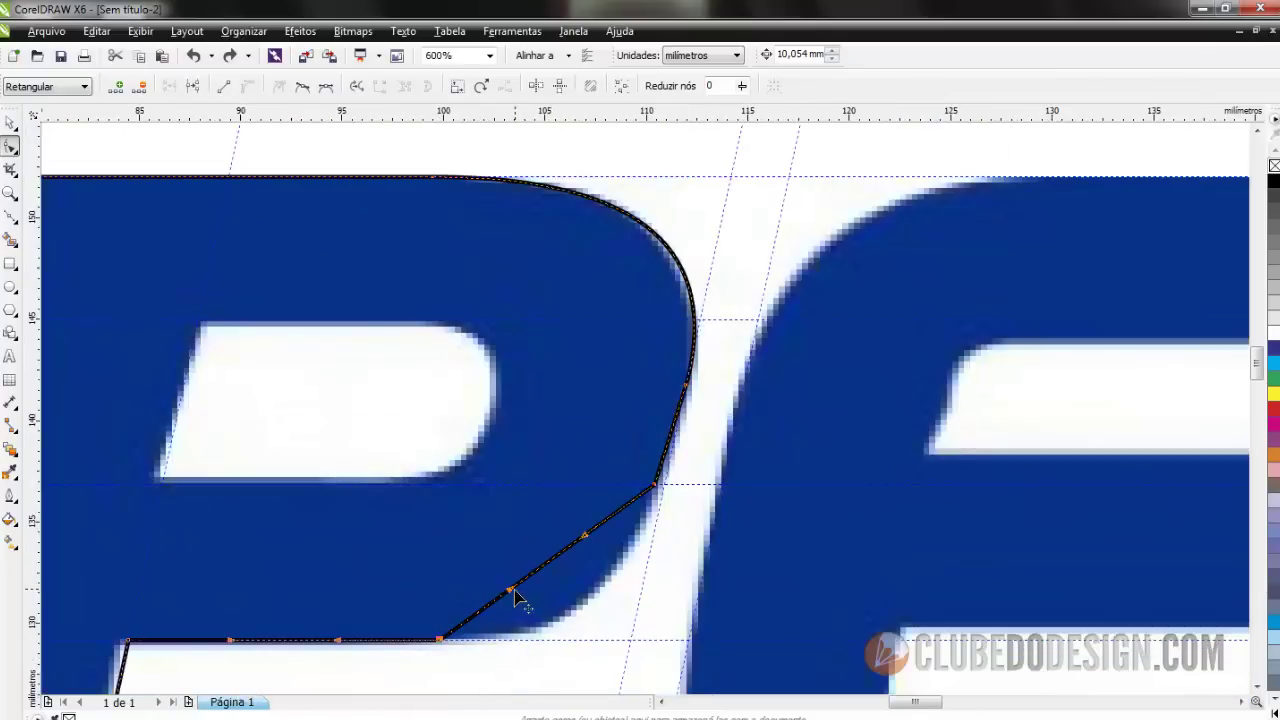
mouse_move(512, 594)
mouse_down()
mouse_move(617, 643)
mouse_move(600, 642)
mouse_up()
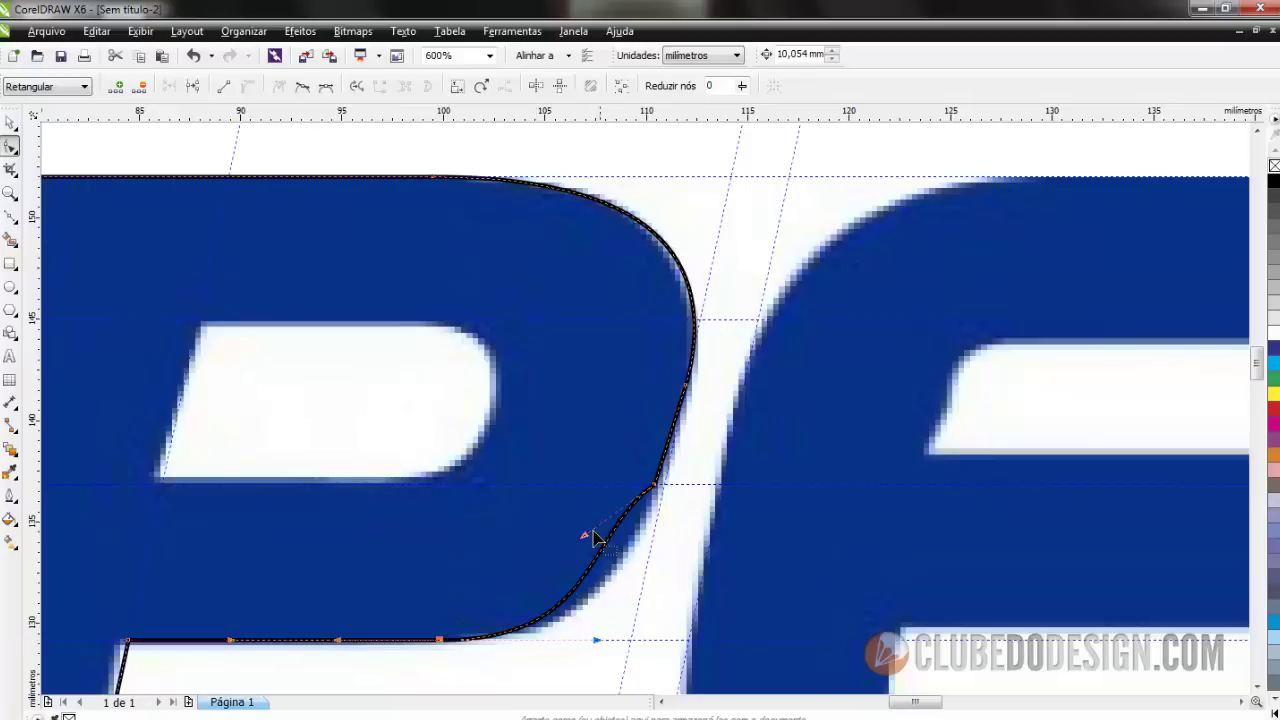
click(655, 486)
mouse_move(584, 537)
mouse_down()
mouse_move(630, 567)
mouse_move(641, 548)
mouse_up()
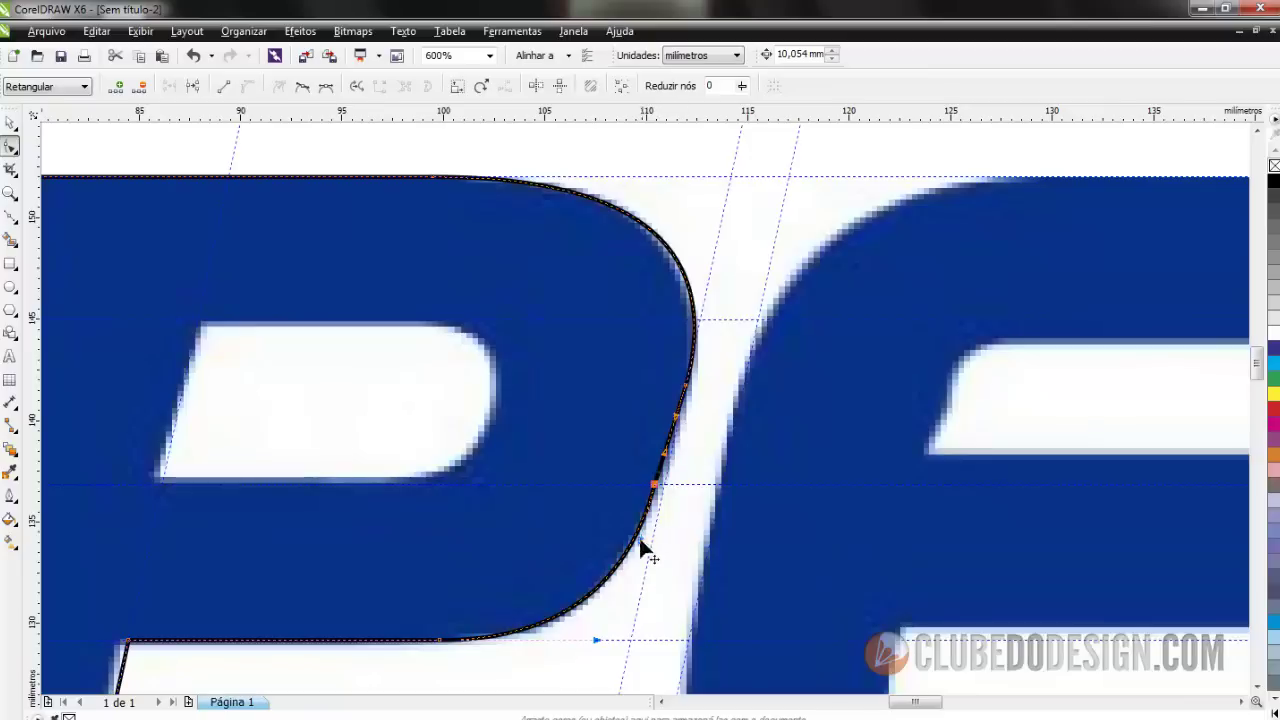
drag(640, 548, 633, 545)
scroll(672, 462, down, 2)
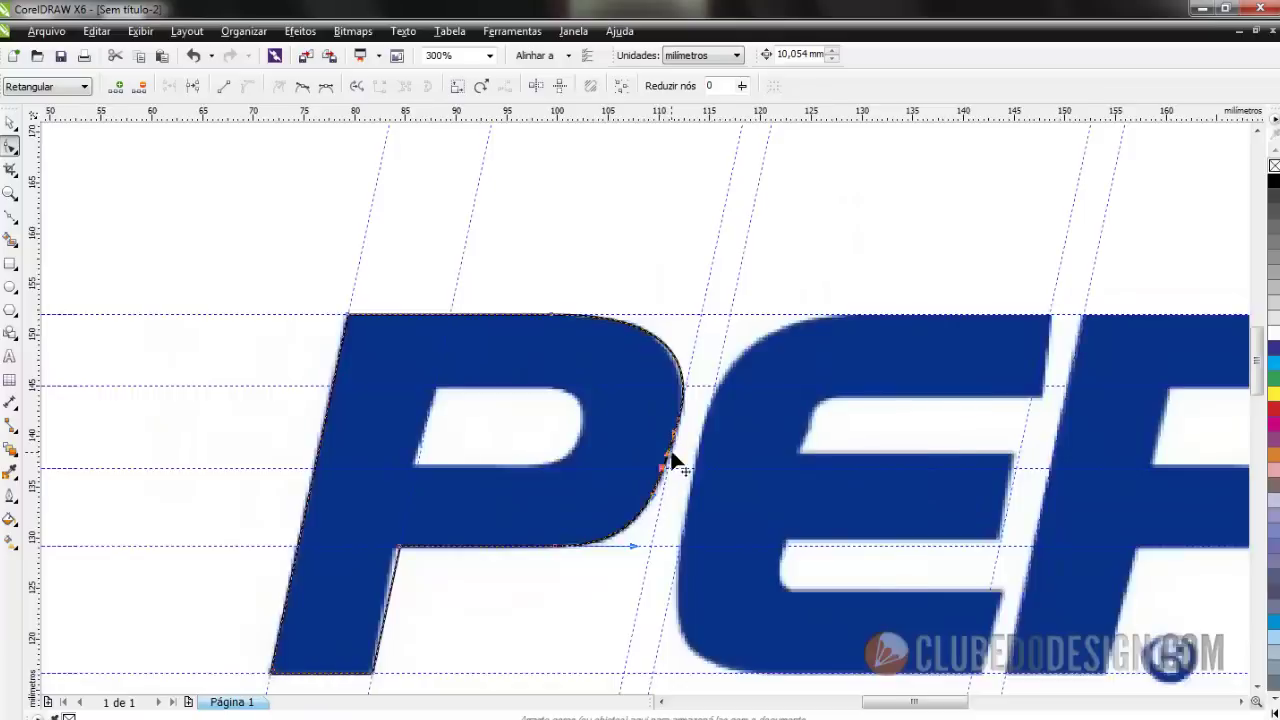
scroll(672, 462, down, 2)
scroll(600, 490, up, 2)
Step: Reselect the P outline and return to editing its nodes
key(space)
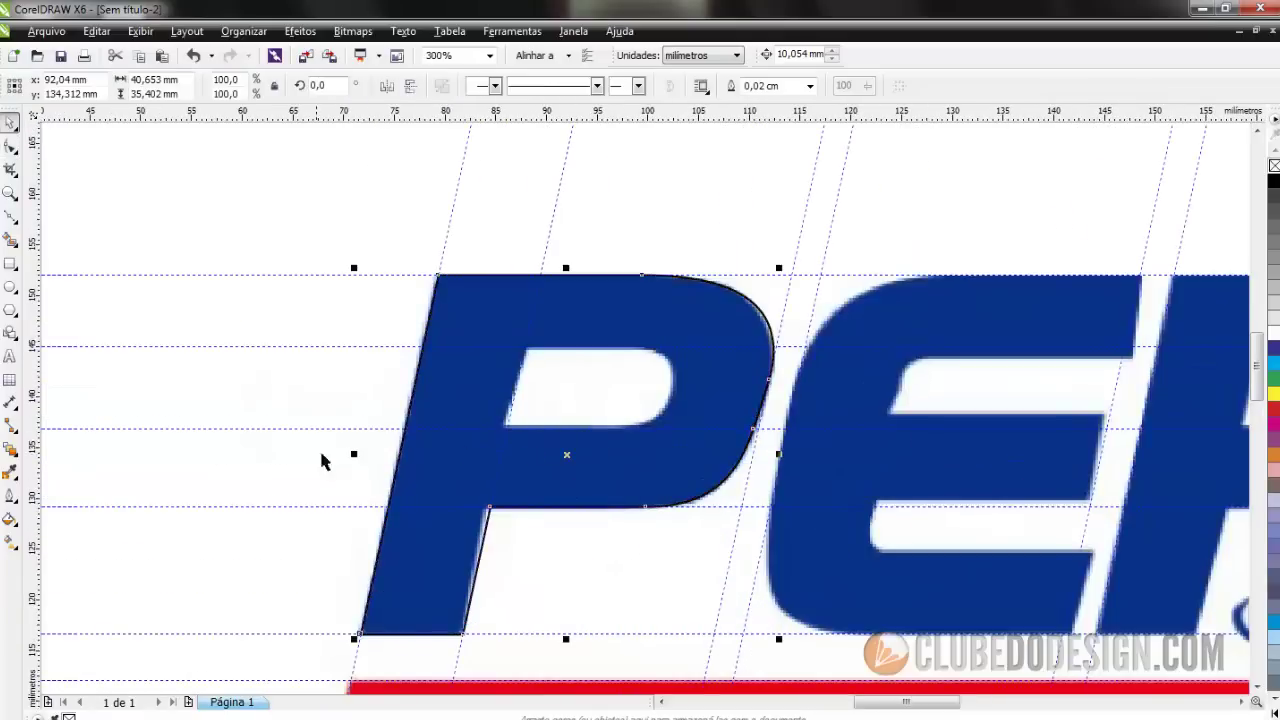
key(Escape)
click(750, 347)
key(space)
scroll(768, 310, up, 2)
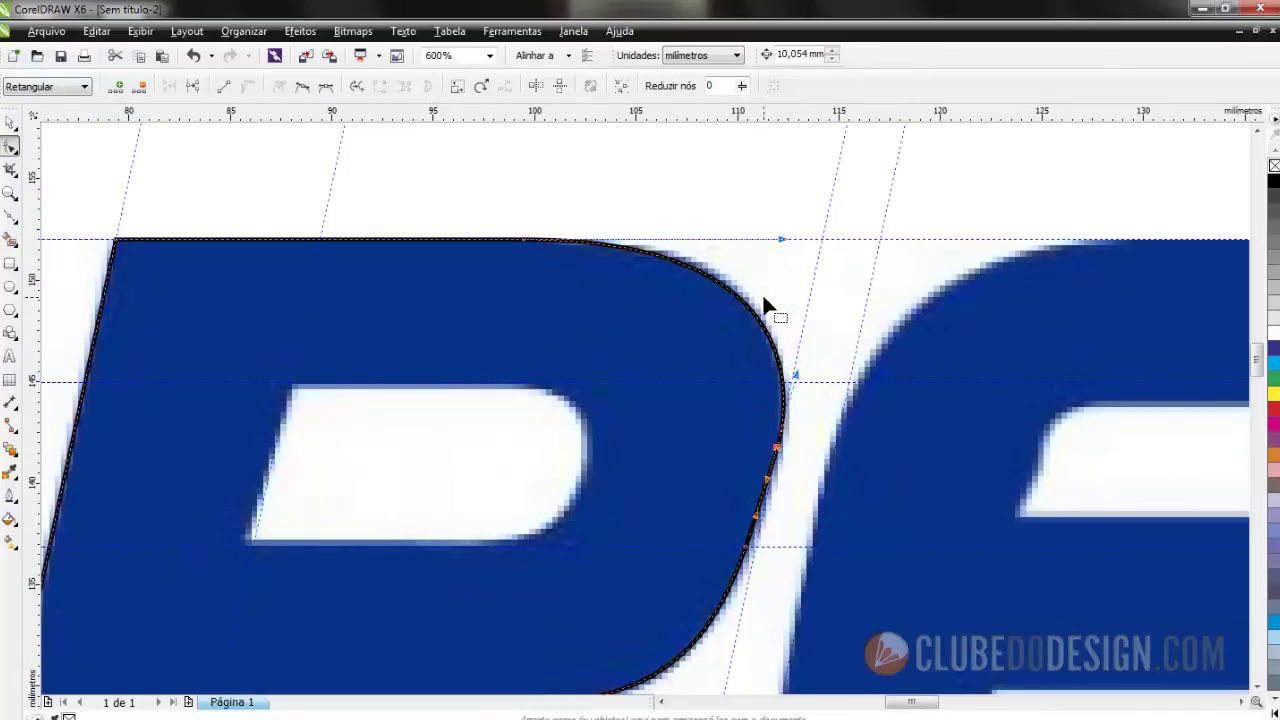
scroll(743, 300, down, 2)
scroll(519, 382, up, 2)
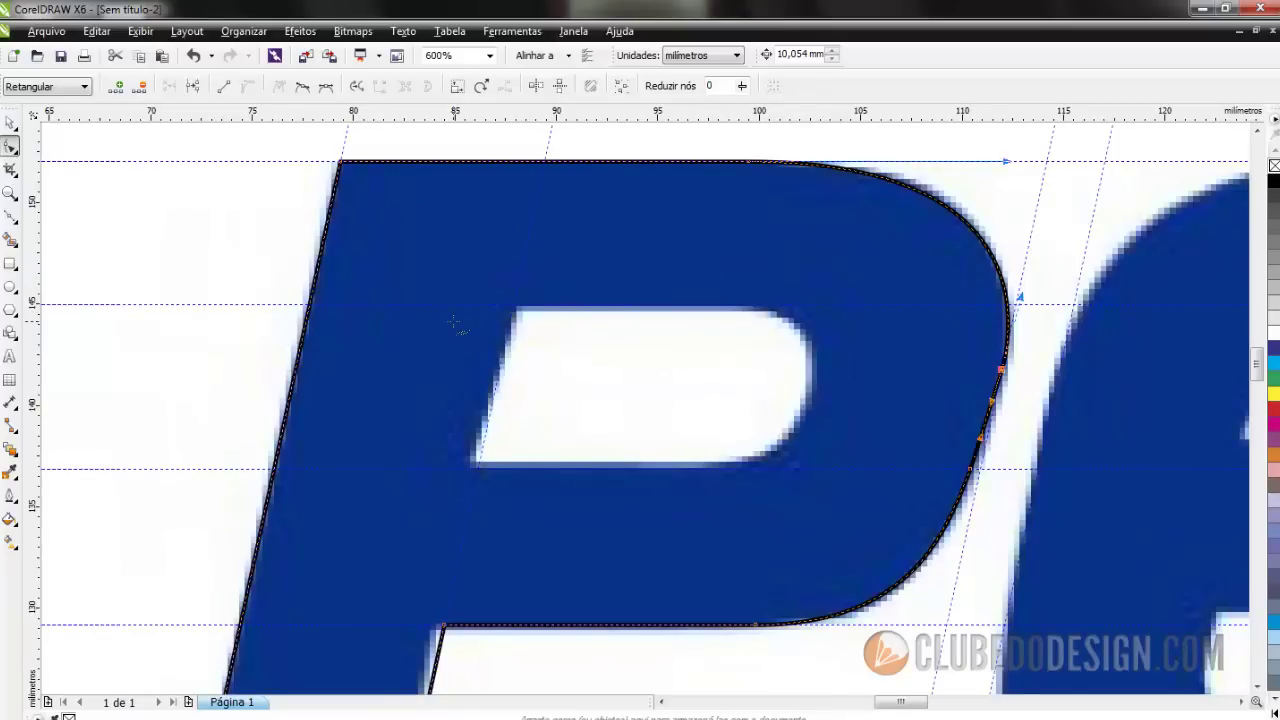
Step: Trace the P's inner counter as a closed six-point outline over the bitmap
click(10, 216)
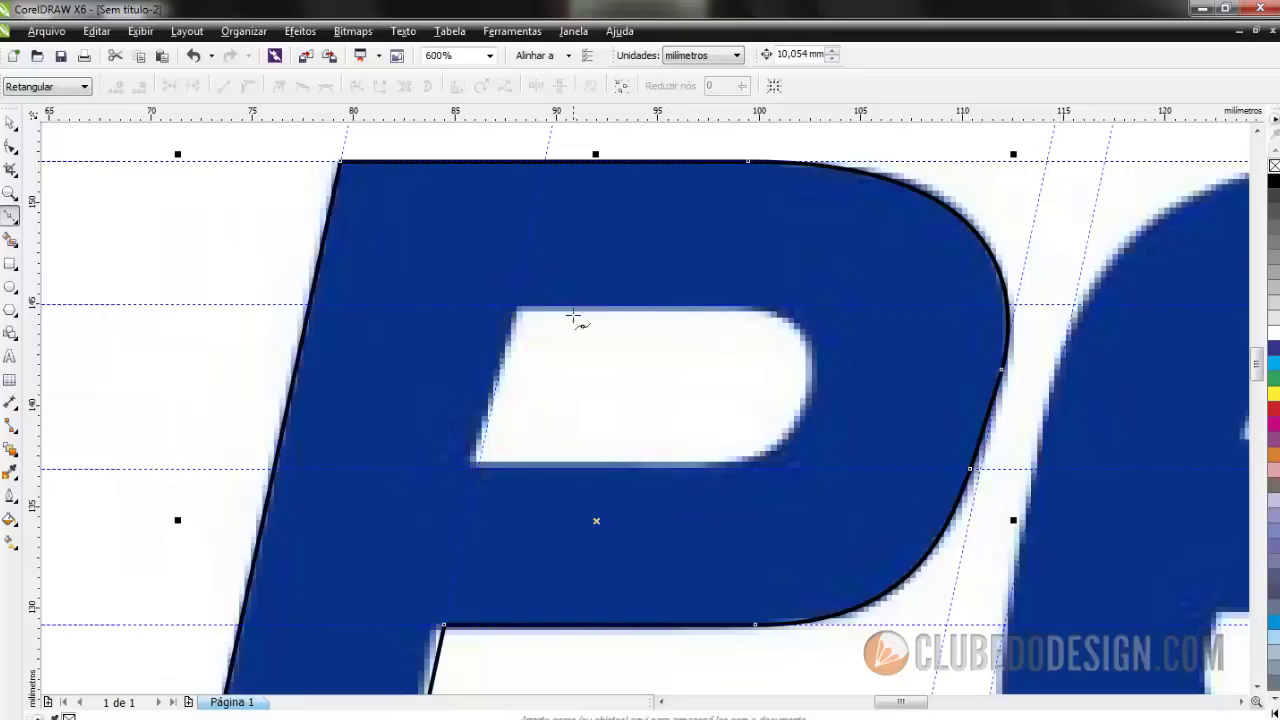
click(513, 304)
click(477, 468)
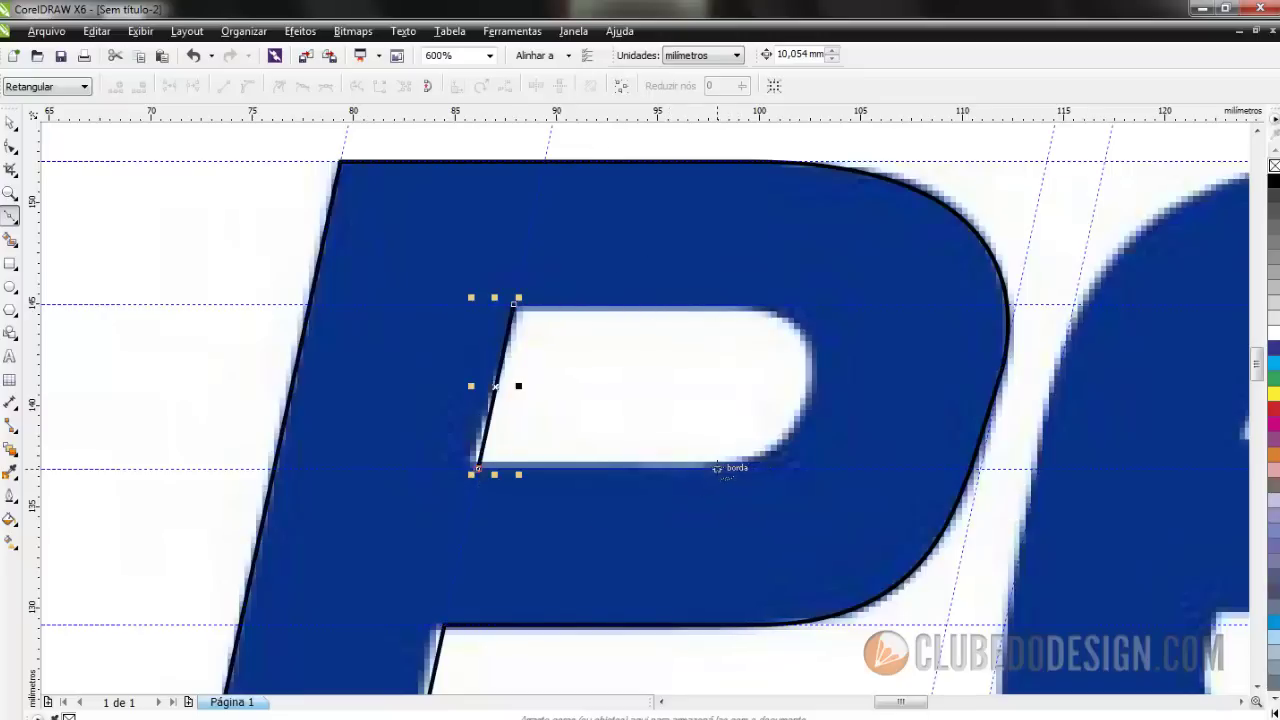
click(716, 468)
click(814, 391)
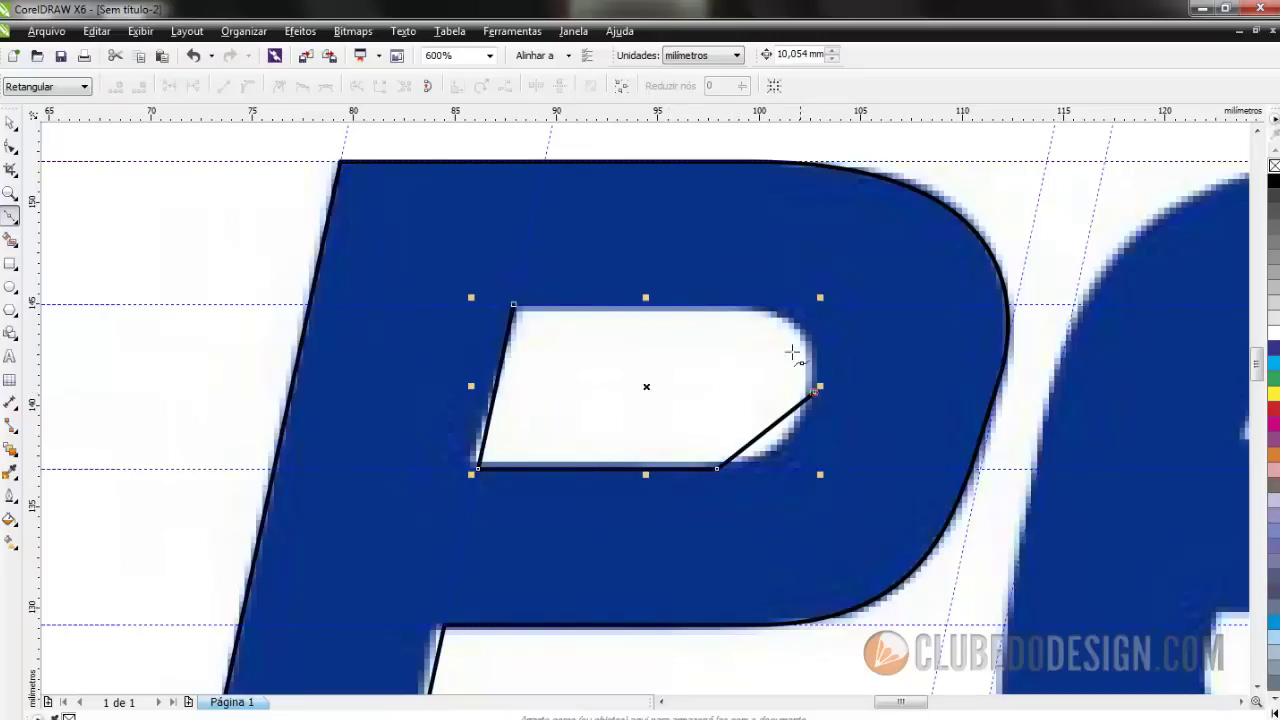
click(753, 304)
click(513, 304)
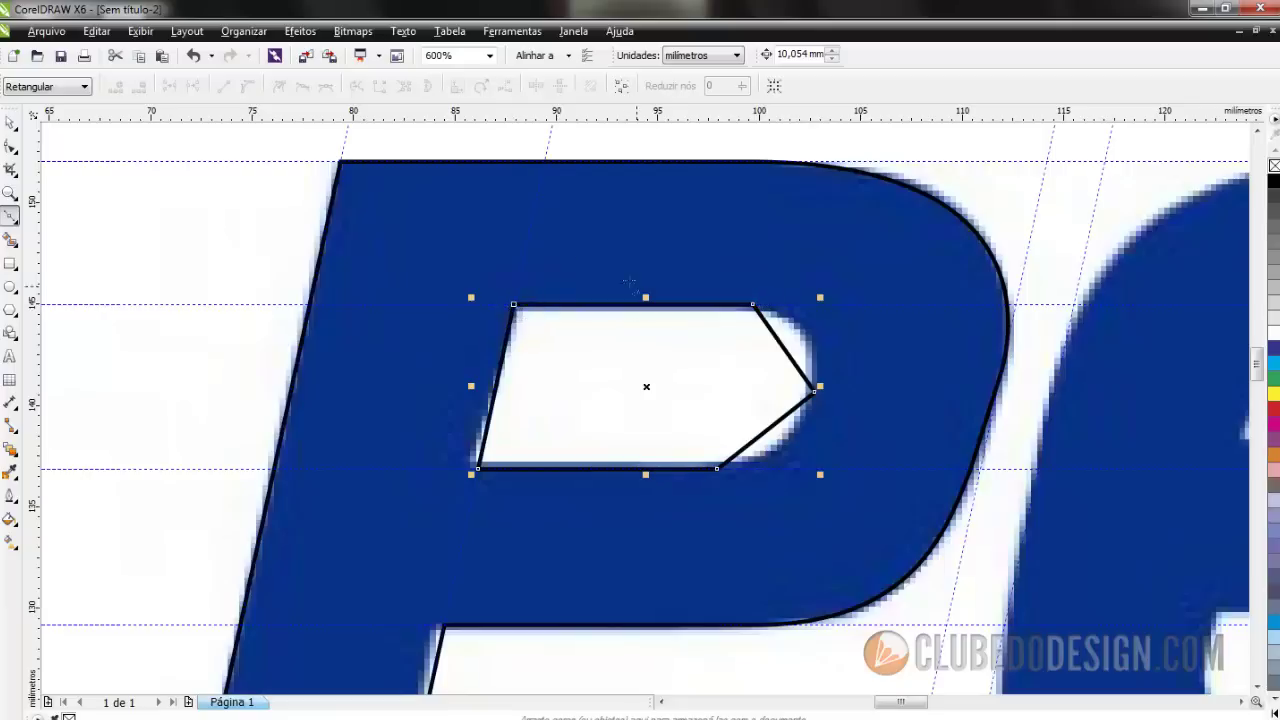
Step: Curve the counter's top-right and bottom-right corners to follow the bitmap
click(10, 146)
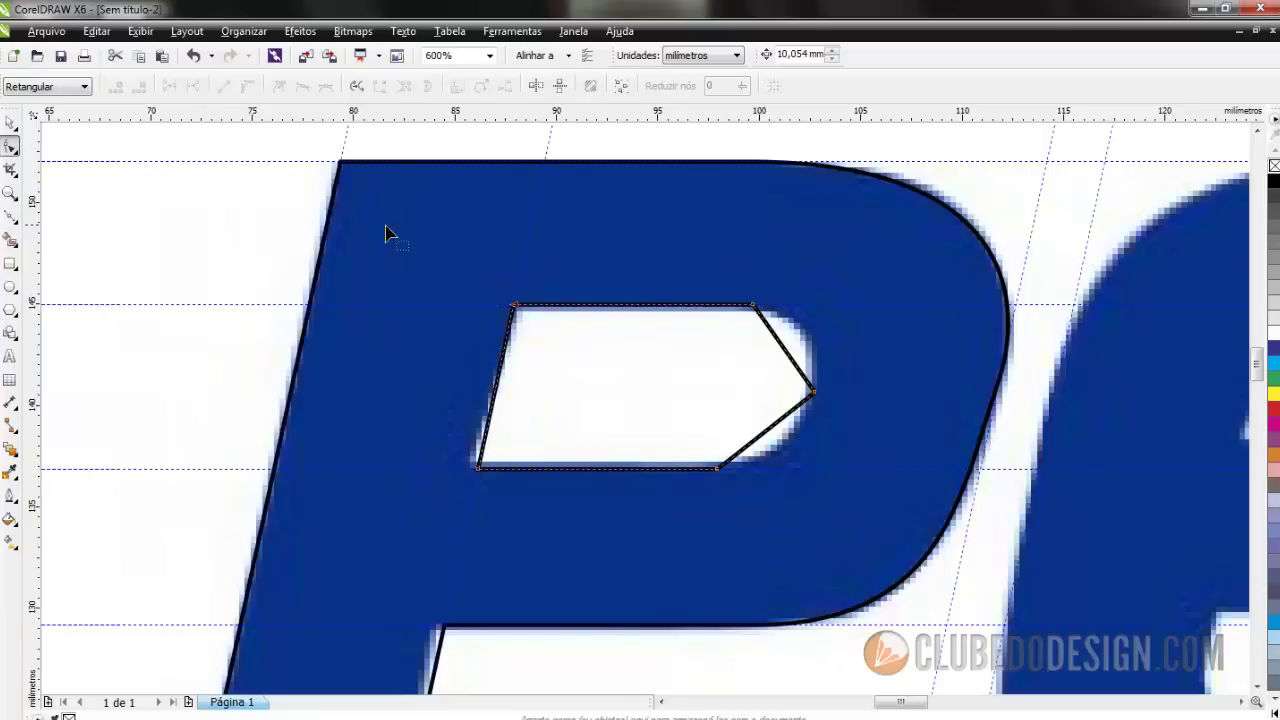
drag(384, 225, 840, 530)
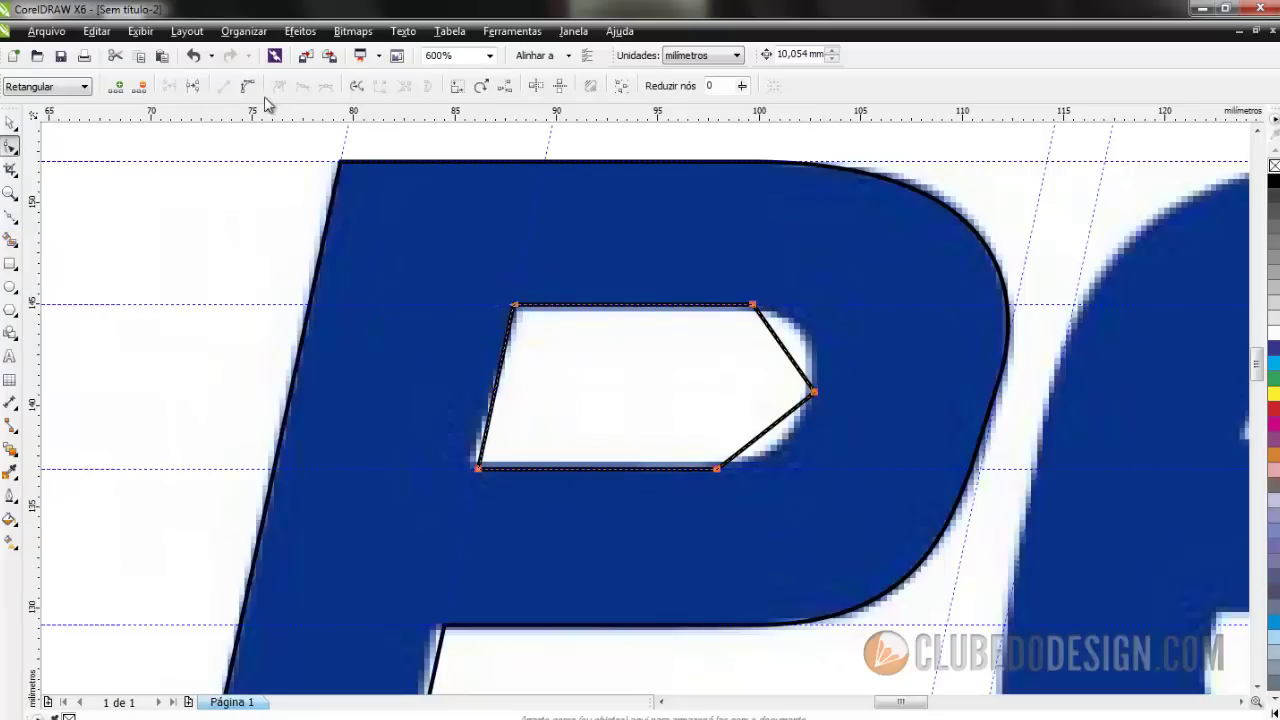
drag(665, 264, 812, 356)
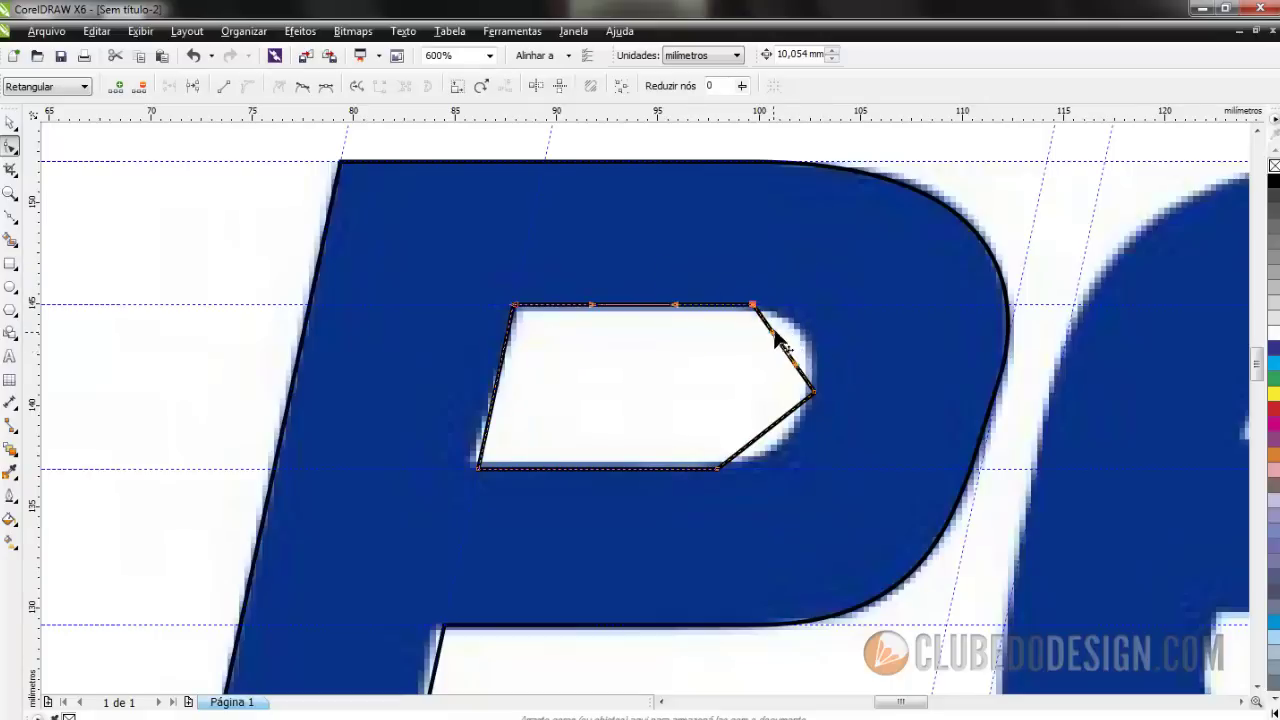
mouse_move(755, 305)
mouse_down()
mouse_move(826, 308)
mouse_move(836, 362)
mouse_up()
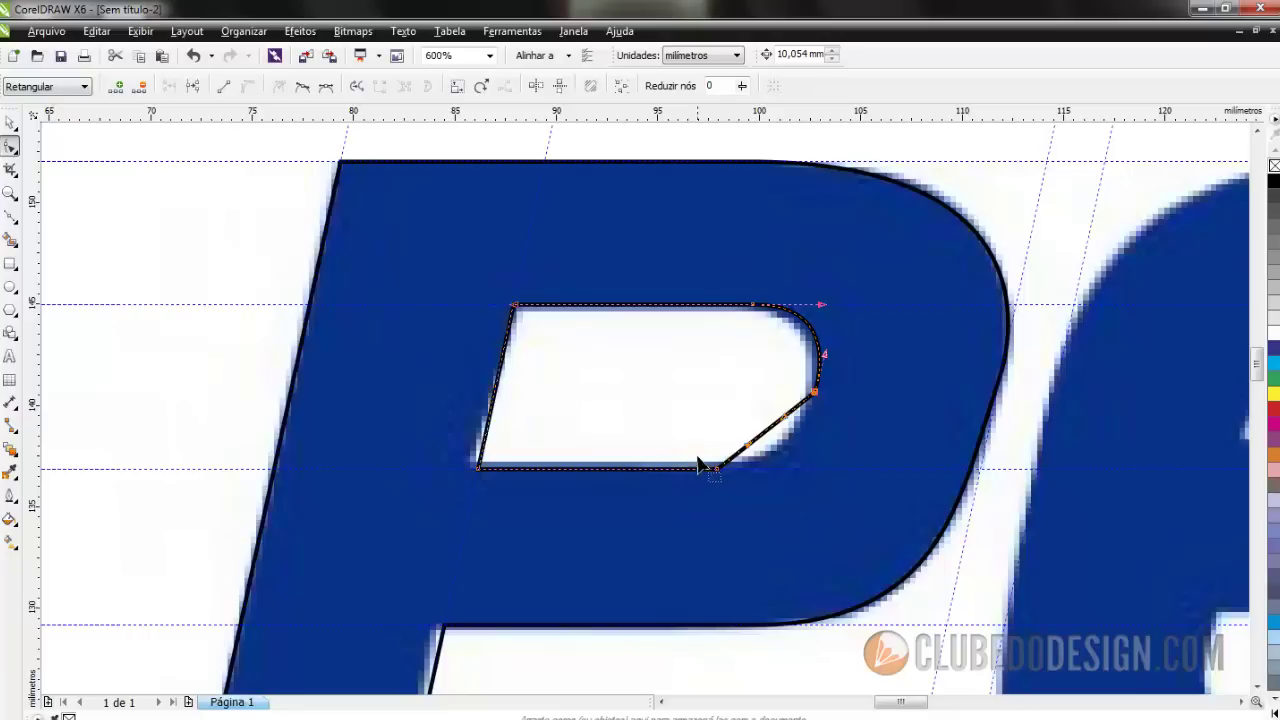
drag(694, 443, 749, 508)
drag(752, 455, 632, 485)
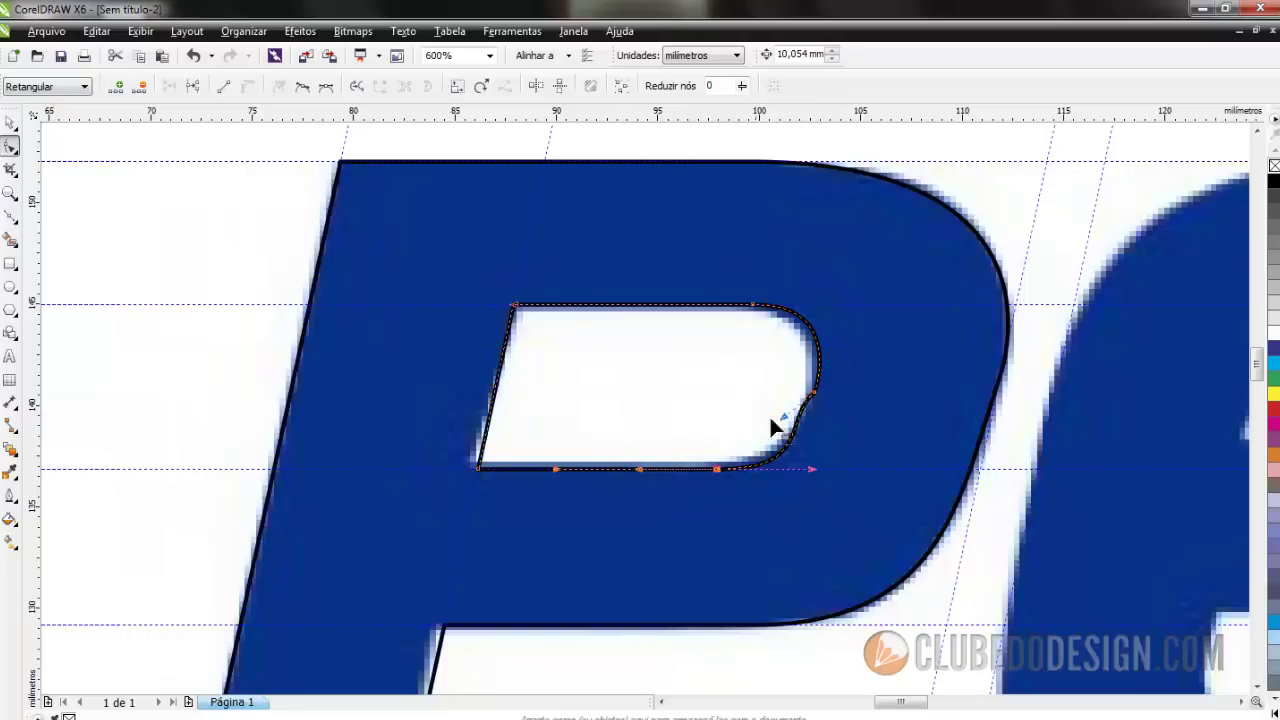
mouse_move(787, 424)
mouse_down()
mouse_move(809, 423)
mouse_move(803, 481)
mouse_move(738, 490)
mouse_up()
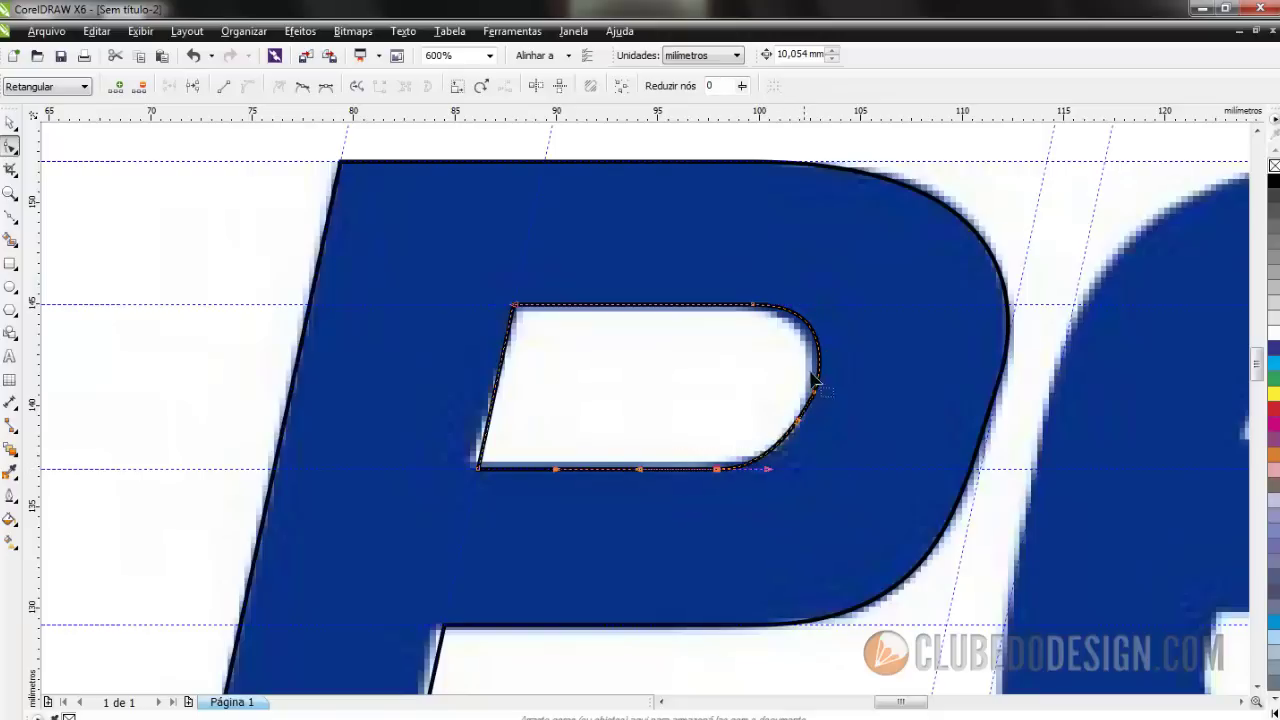
Step: Refine the counter's right-side curves to match the bitmap, then deselect the shape
scroll(803, 371, up, 2)
drag(748, 365, 857, 457)
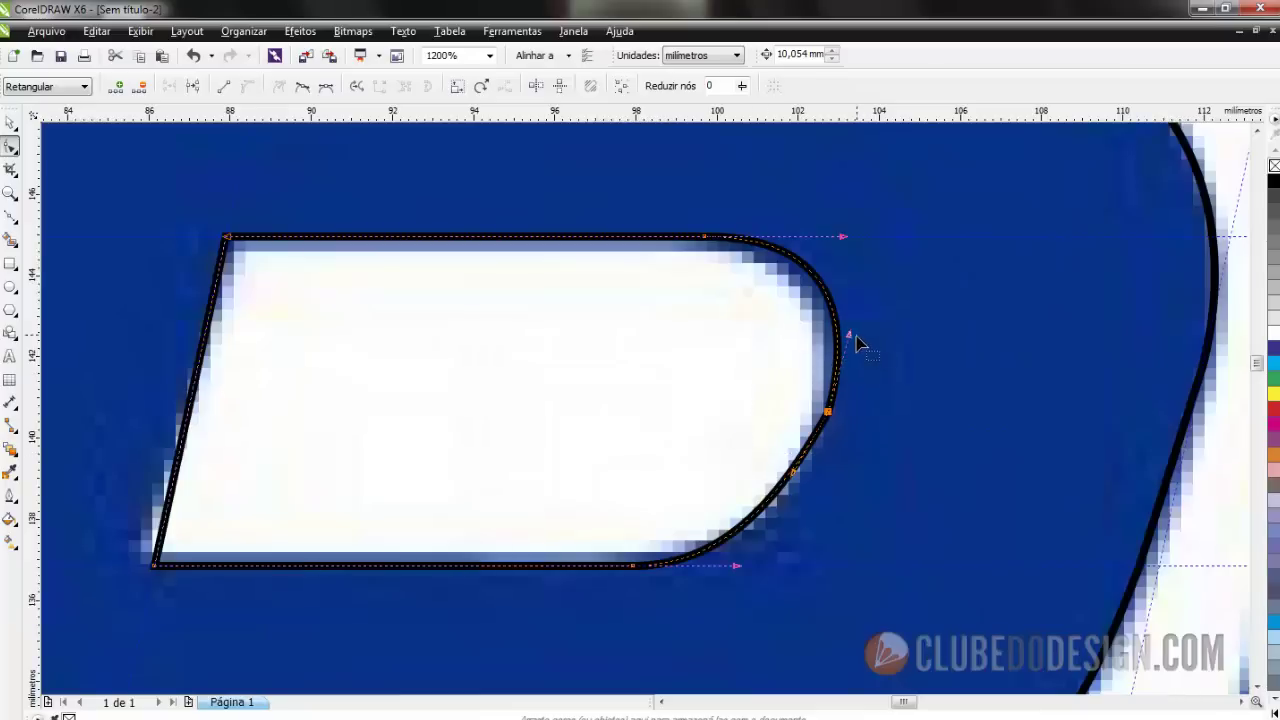
drag(793, 483, 808, 492)
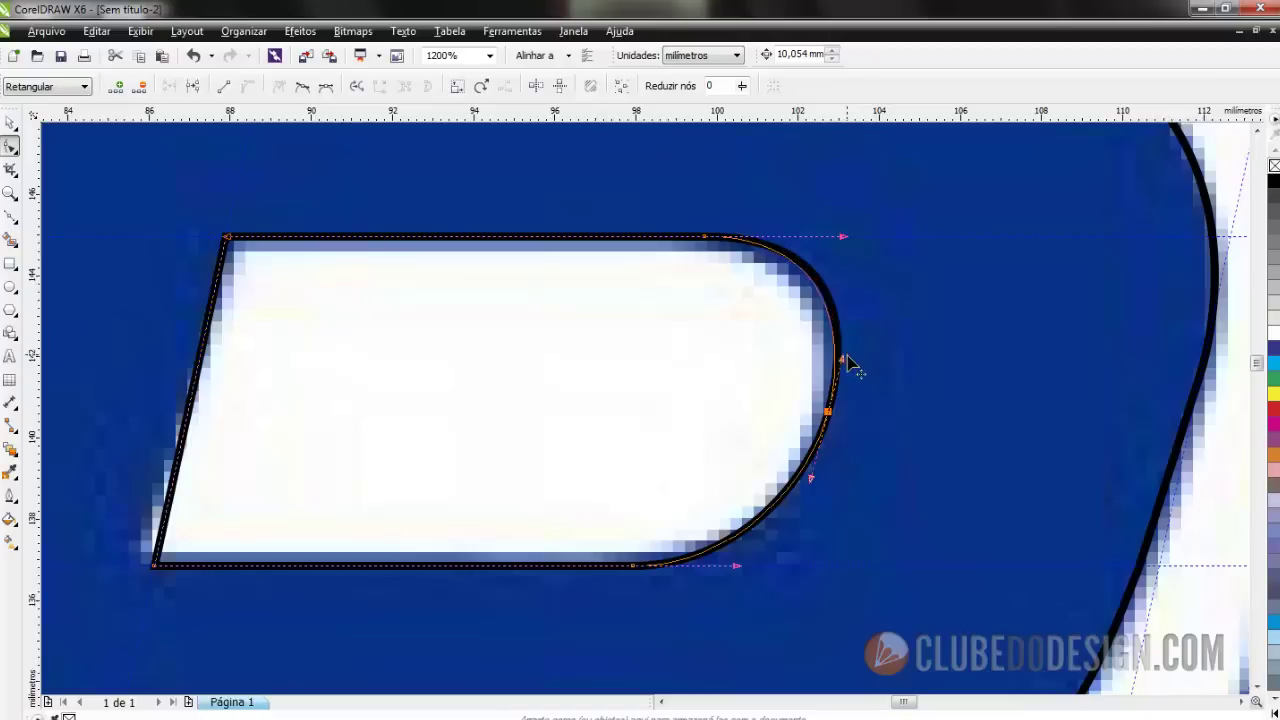
click(845, 362)
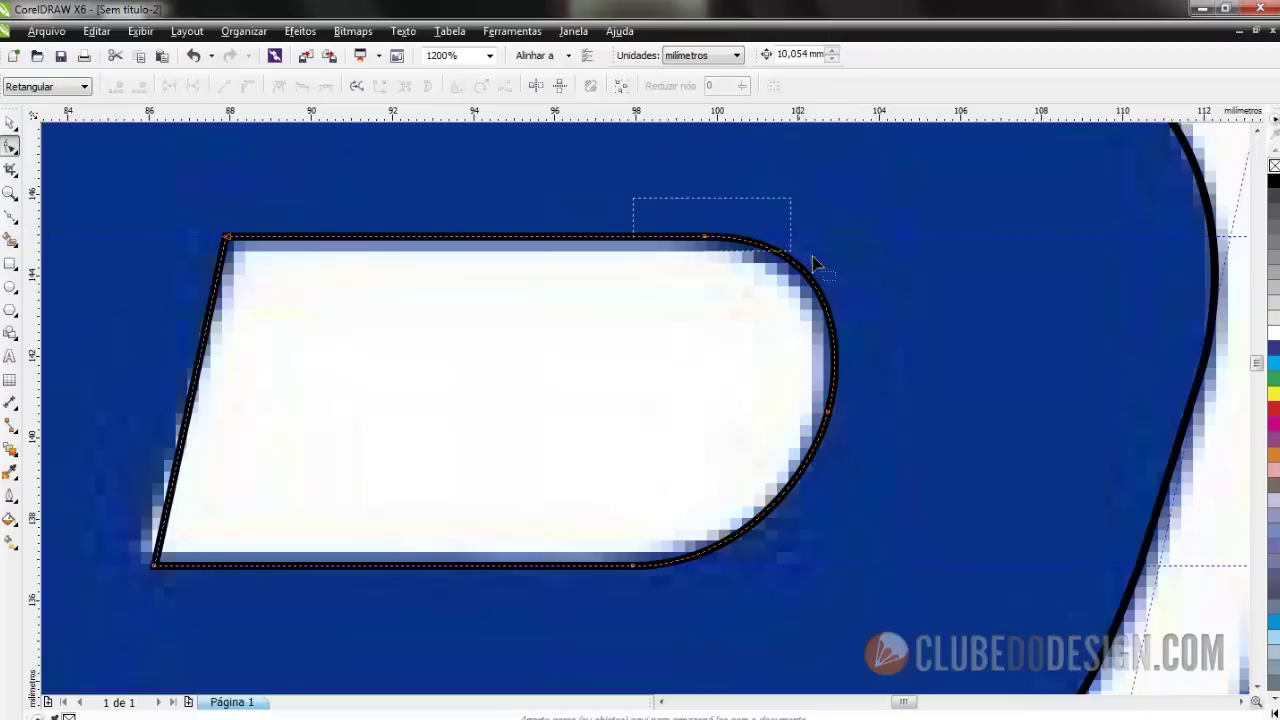
mouse_move(640, 205)
mouse_down()
mouse_move(812, 256)
mouse_move(812, 240)
mouse_up()
key(space)
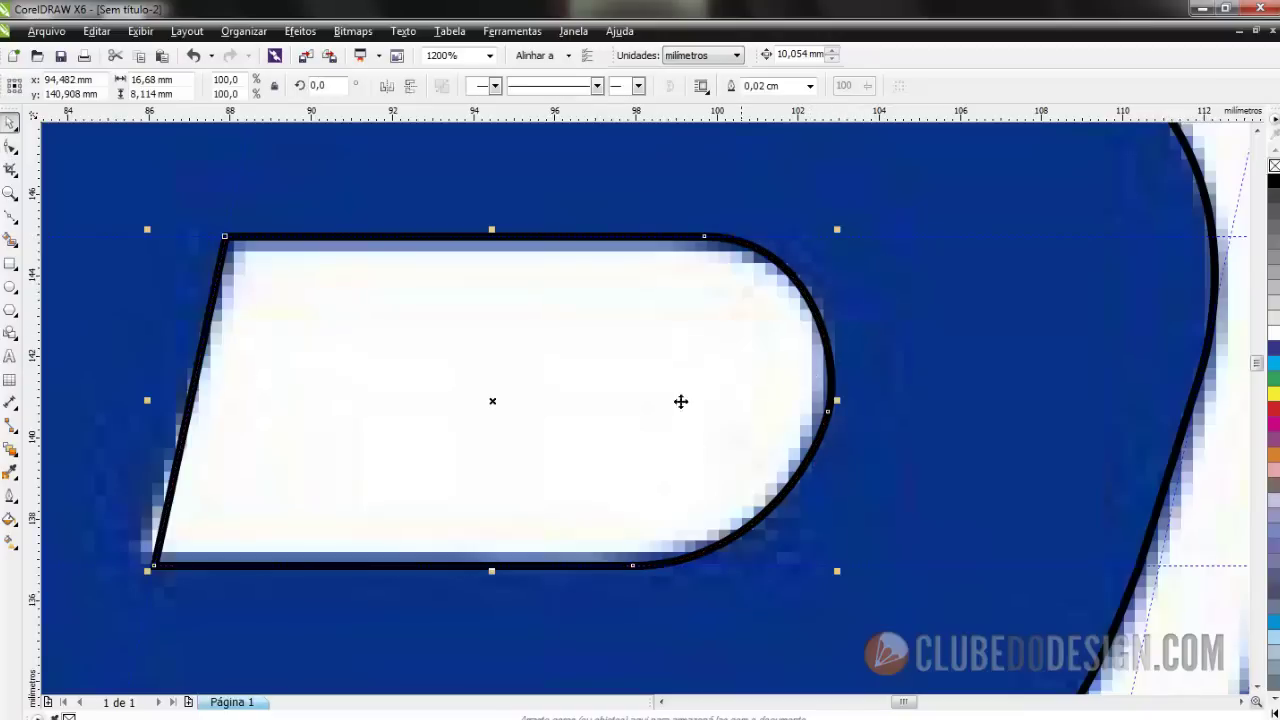
scroll(594, 434, down, 3)
click(321, 226)
scroll(647, 400, up, 1)
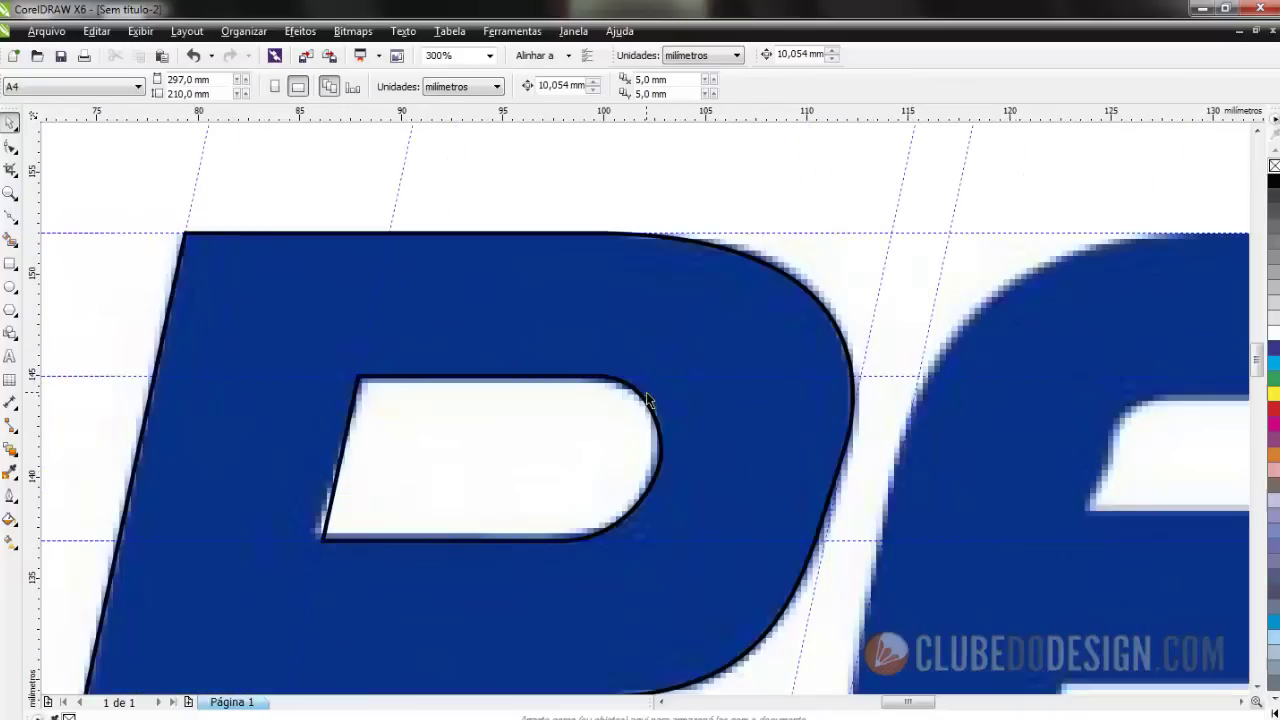
key(F4)
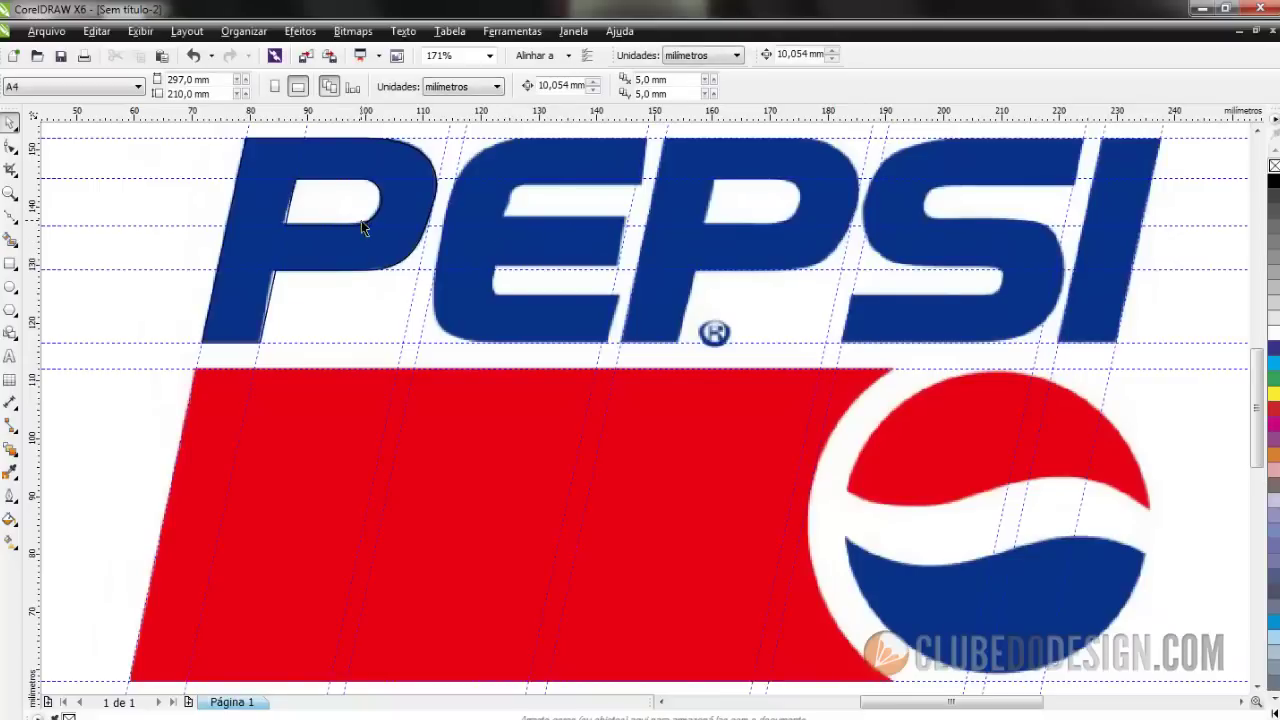
scroll(362, 222, up, 1)
scroll(362, 245, up, 1)
scroll(355, 275, up, 1)
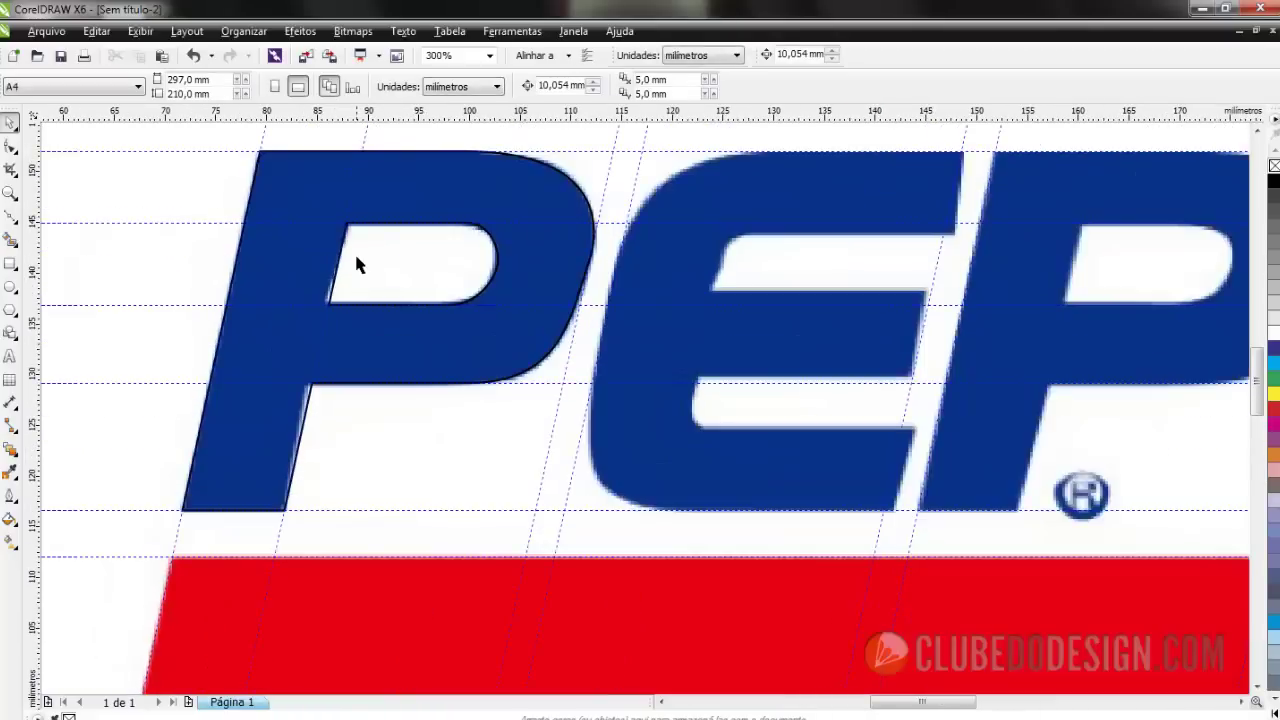
scroll(380, 293, down, 2)
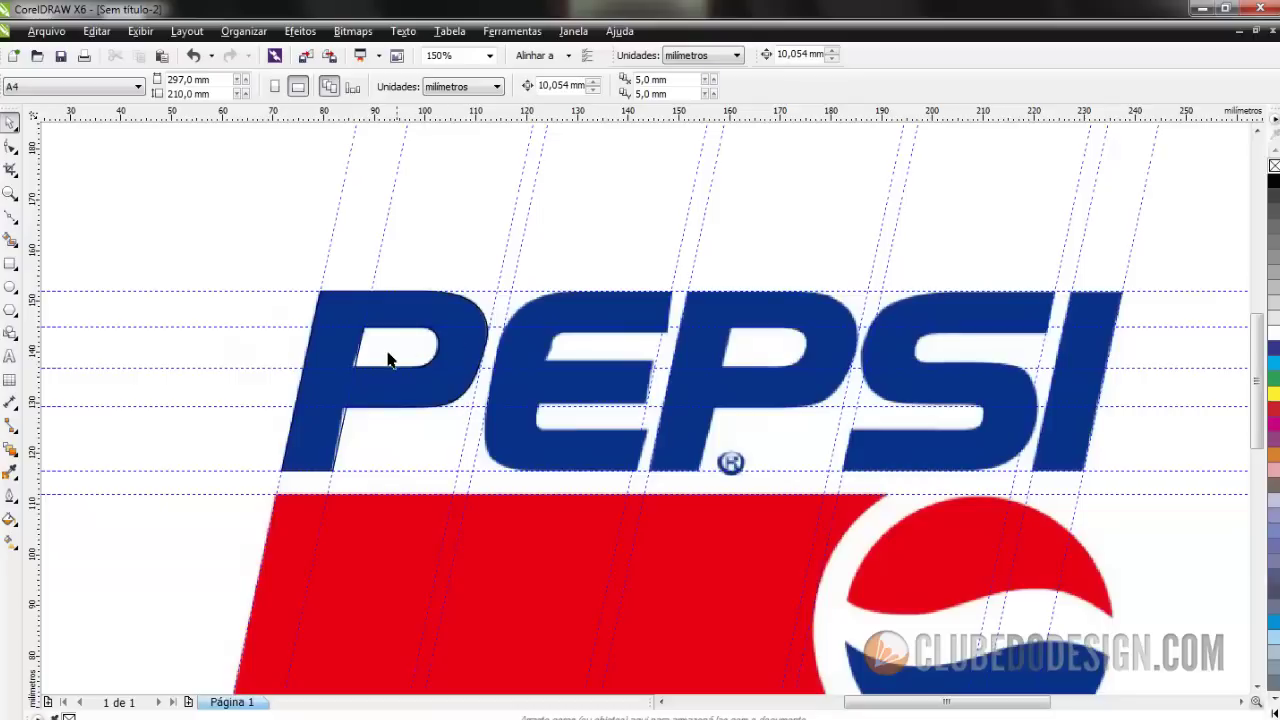
click(390, 360)
click(440, 238)
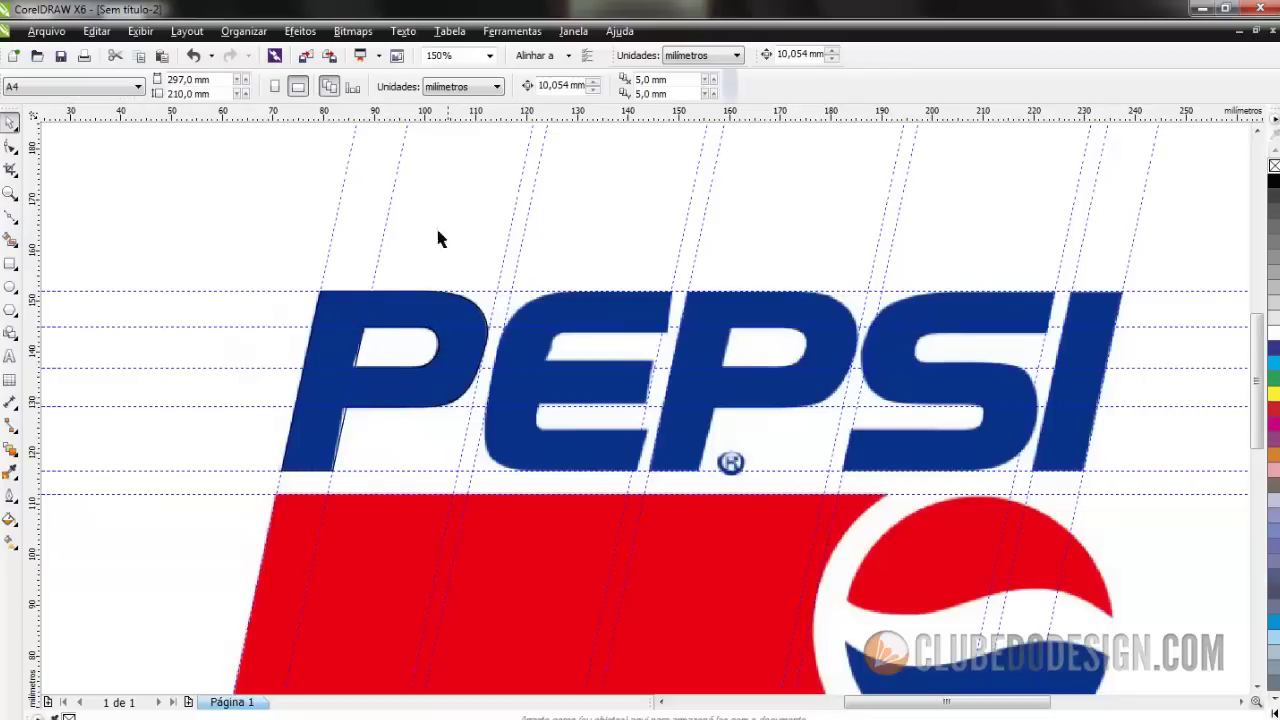
click(423, 340)
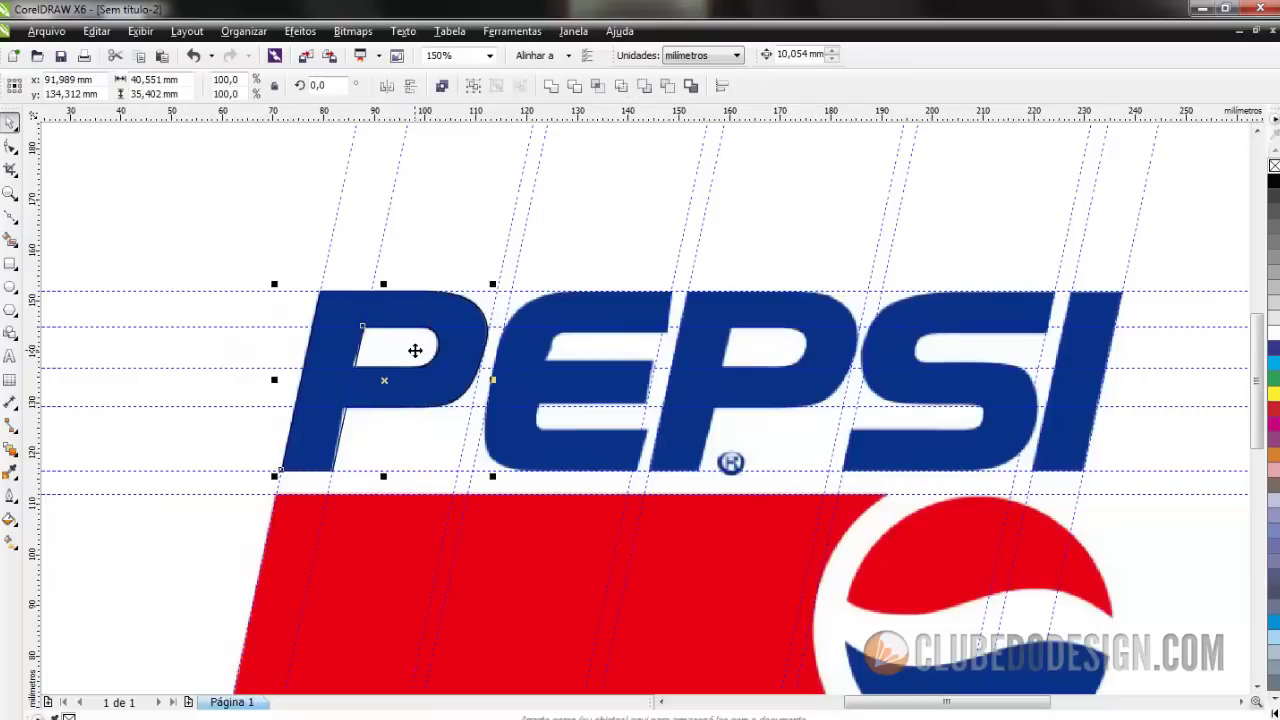
mouse_move(415, 350)
mouse_down()
mouse_move(250, 196)
mouse_move(496, 179)
mouse_up()
click(434, 200)
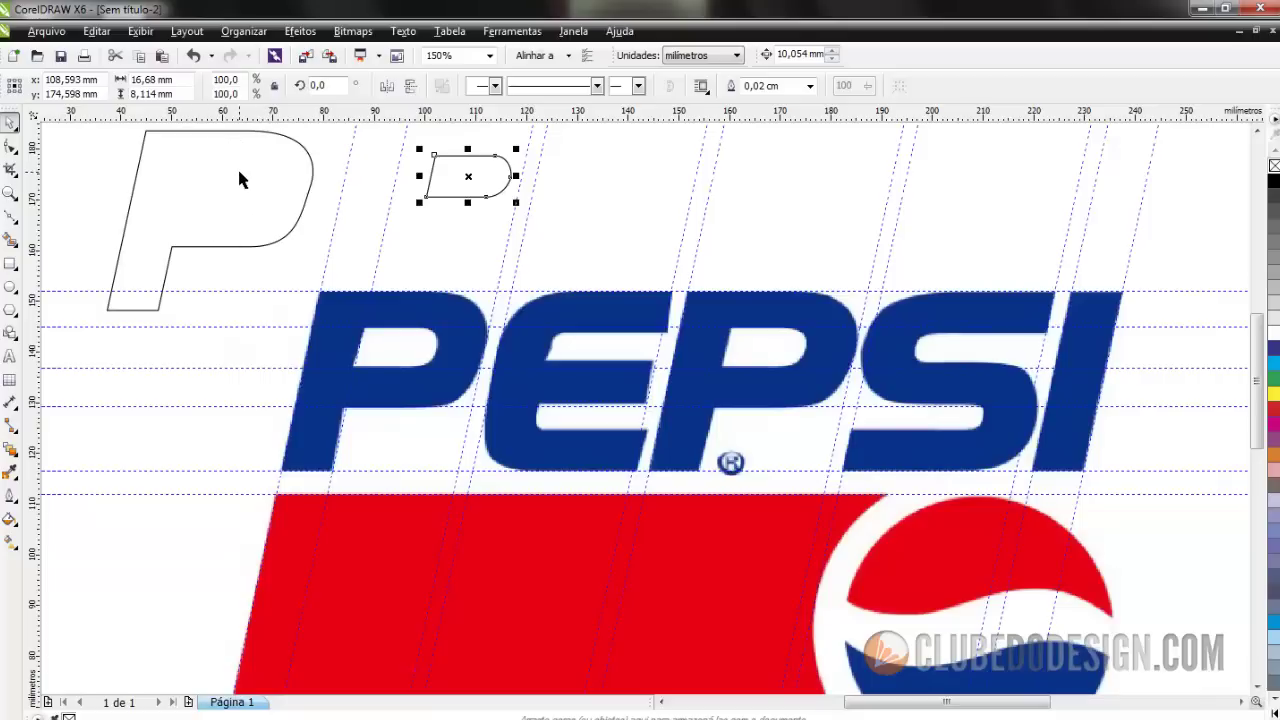
key(ctrl+z)
key(Delete)
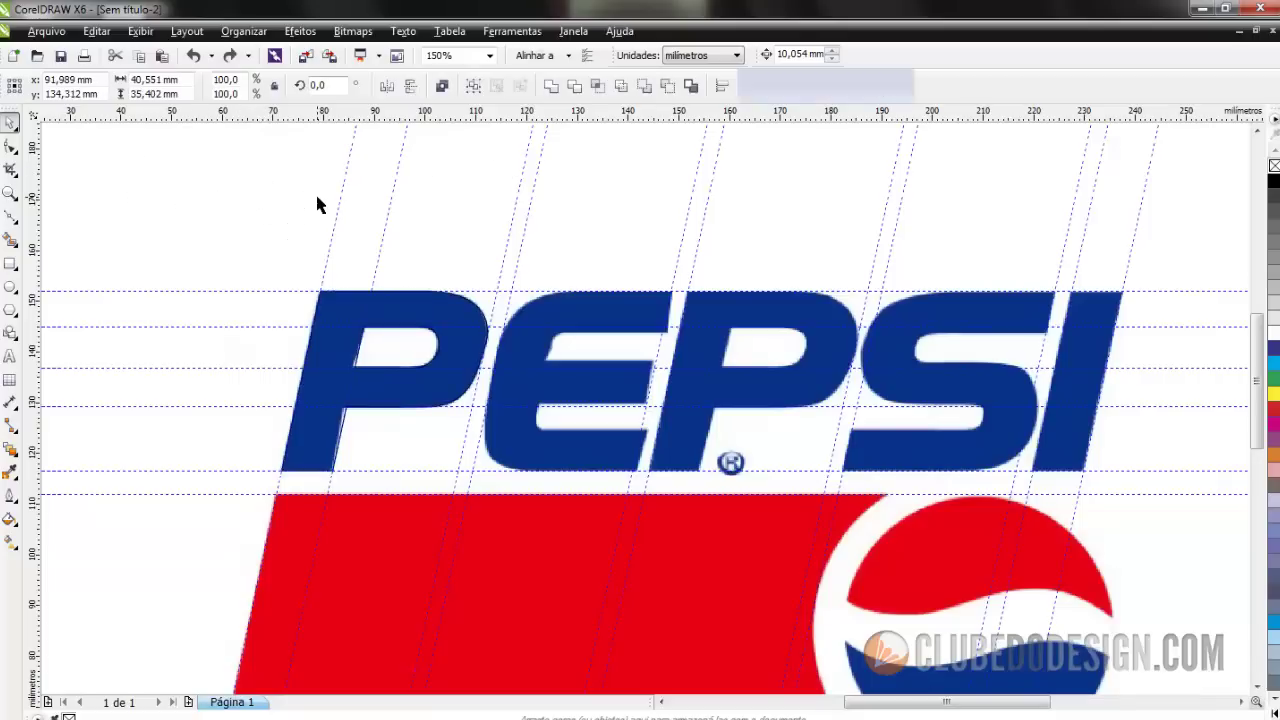
scroll(377, 336, up, 2)
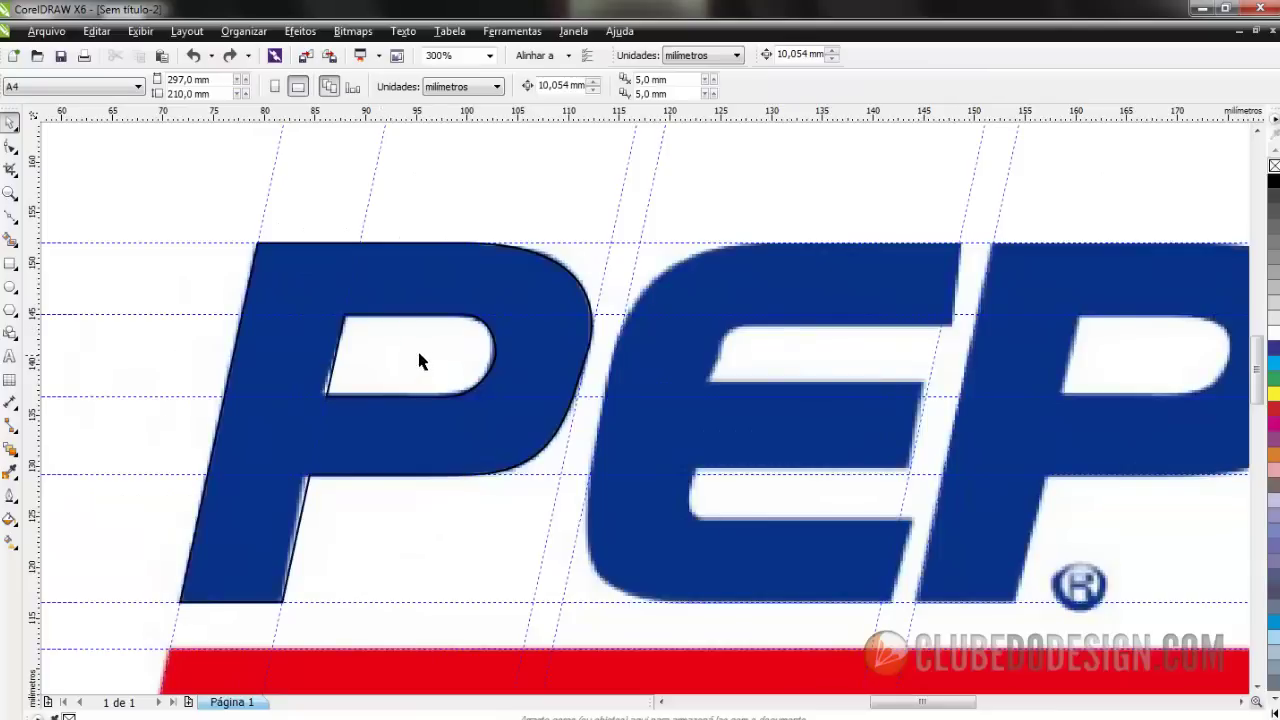
Step: Fill the traced P red and the inner counter orange to tell them apart
click(420, 360)
click(510, 289)
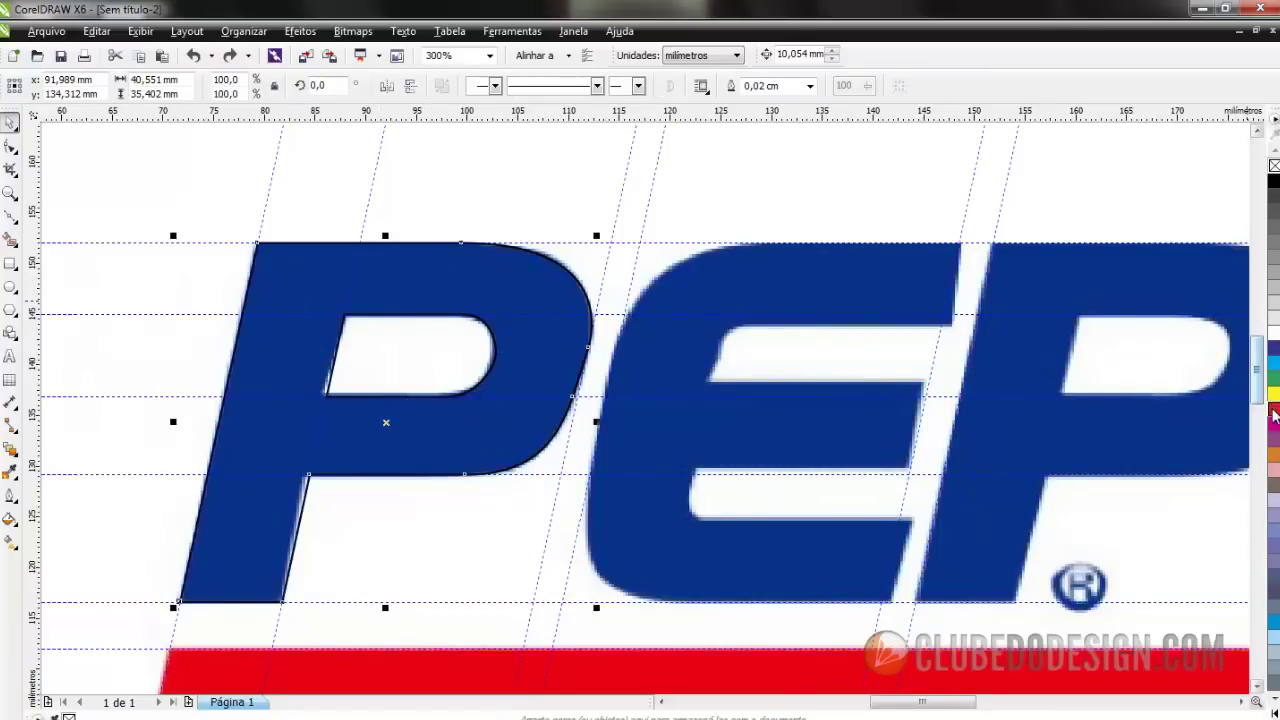
click(1274, 410)
click(410, 397)
click(1274, 347)
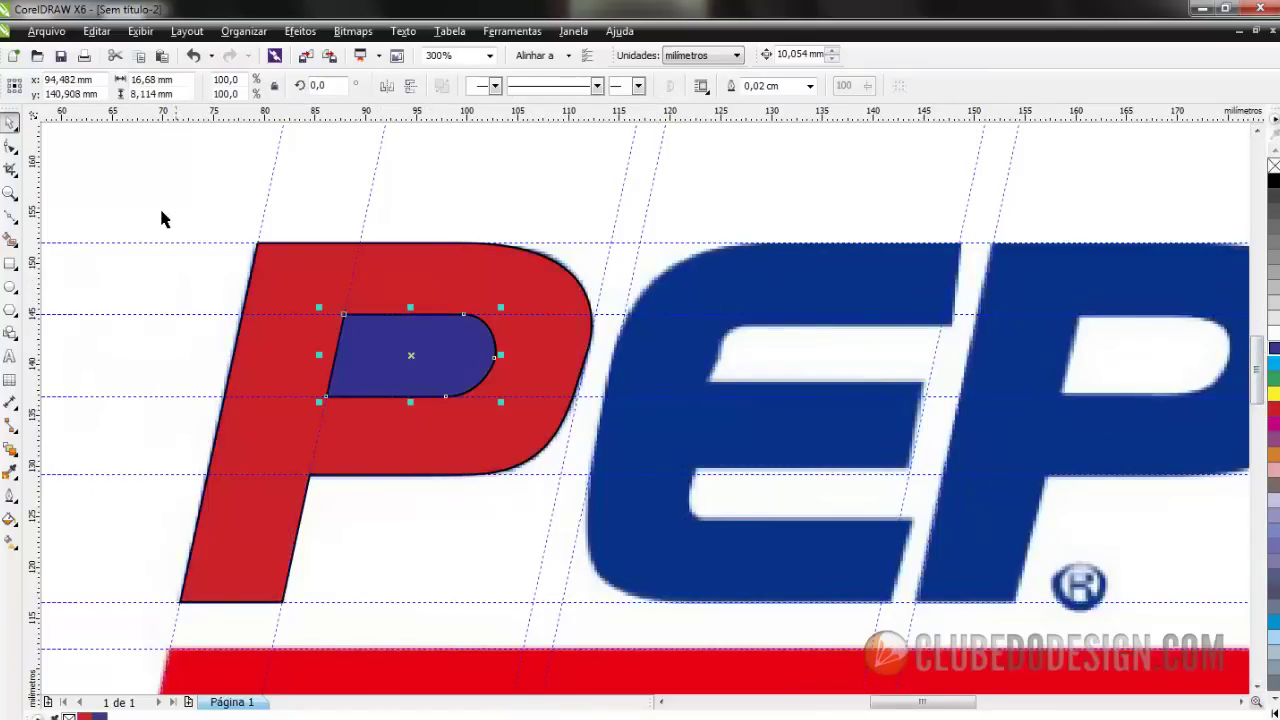
click(1274, 455)
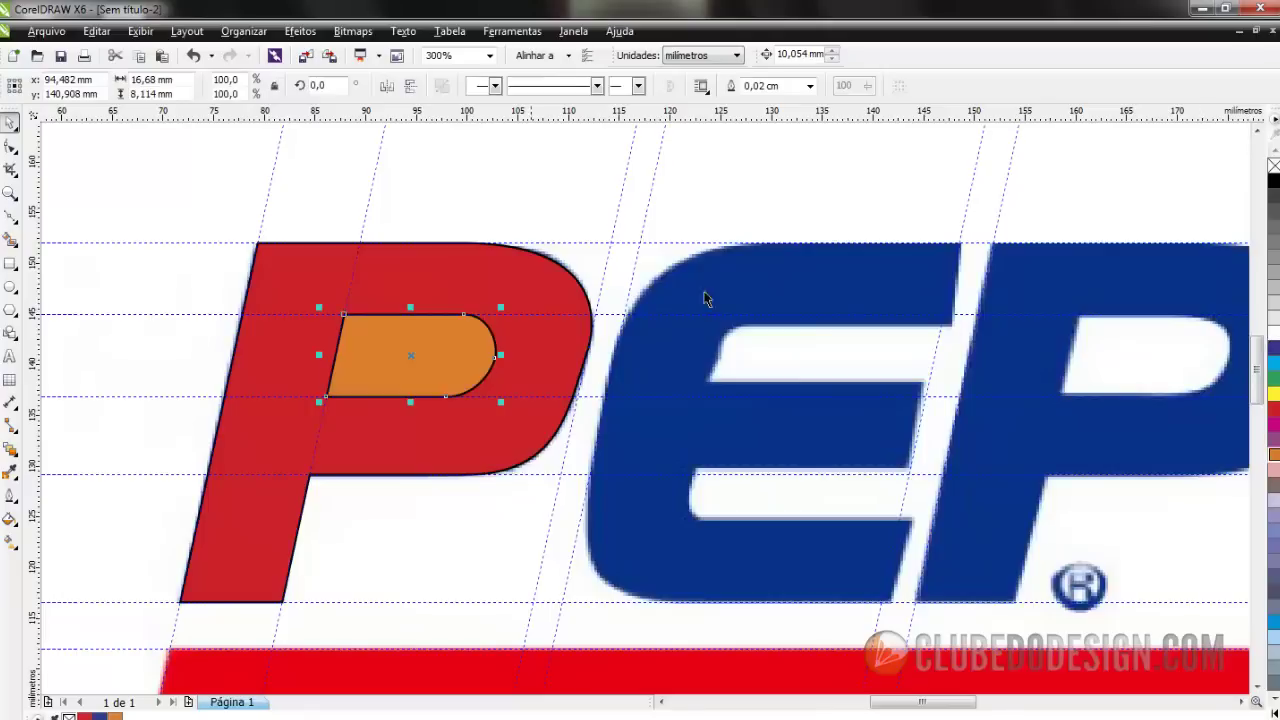
click(180, 174)
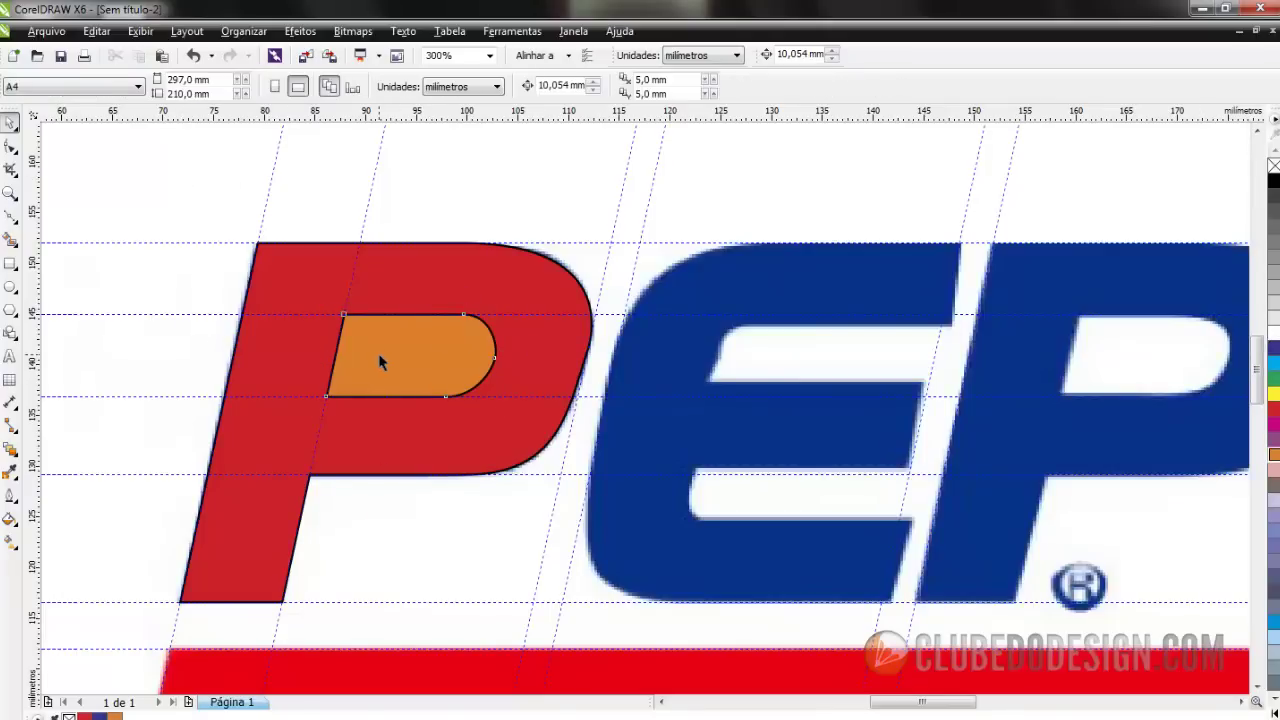
Step: Trim the orange counter out of the red P body and delete the leftover counter
click(391, 330)
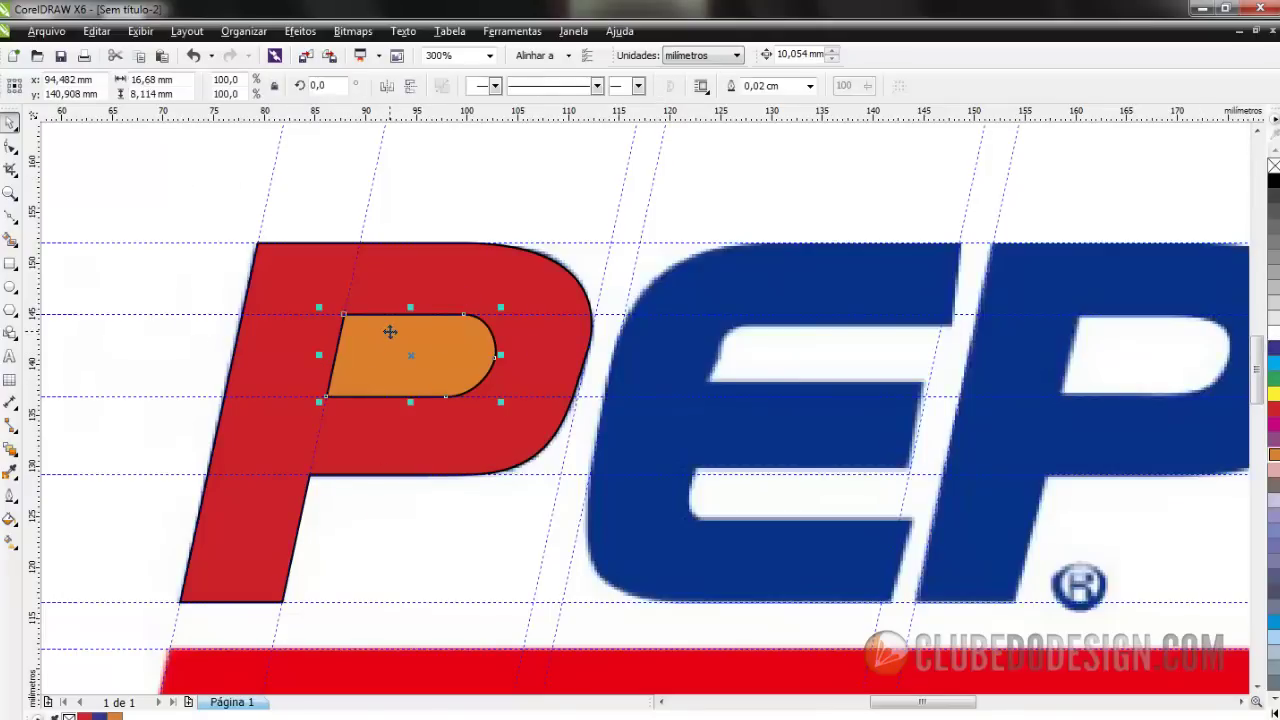
shift+click(526, 268)
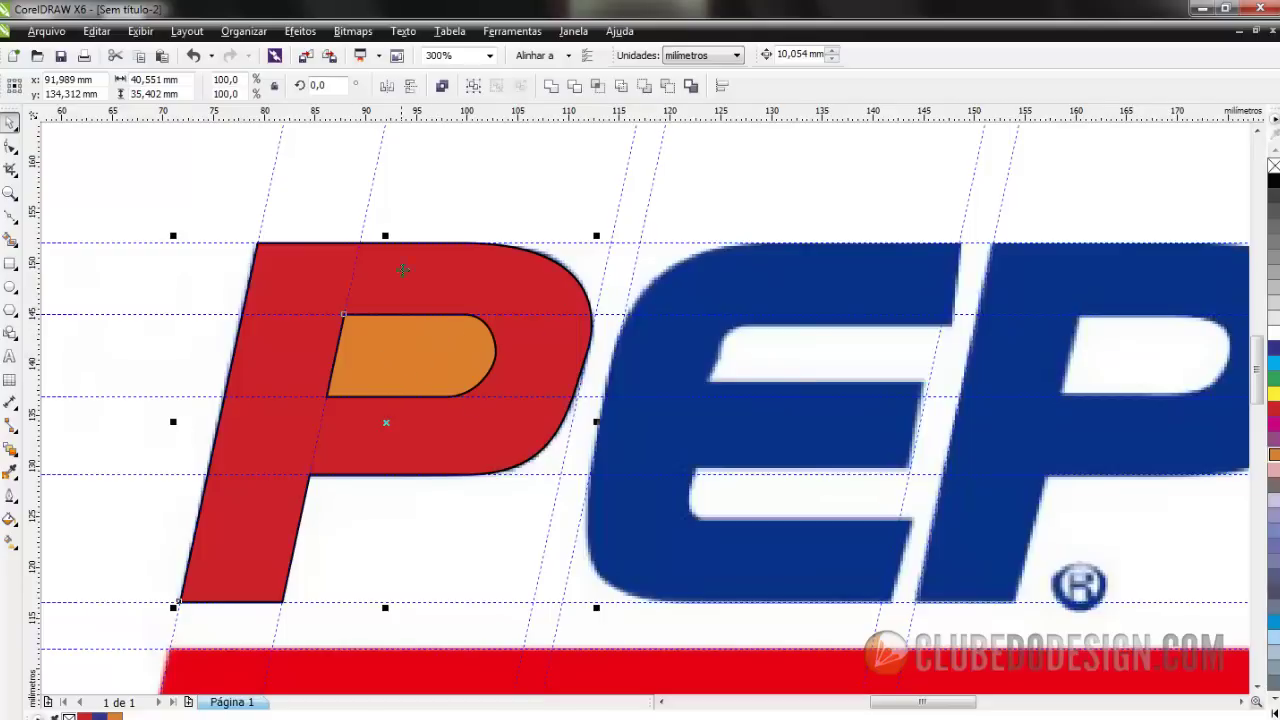
click(577, 88)
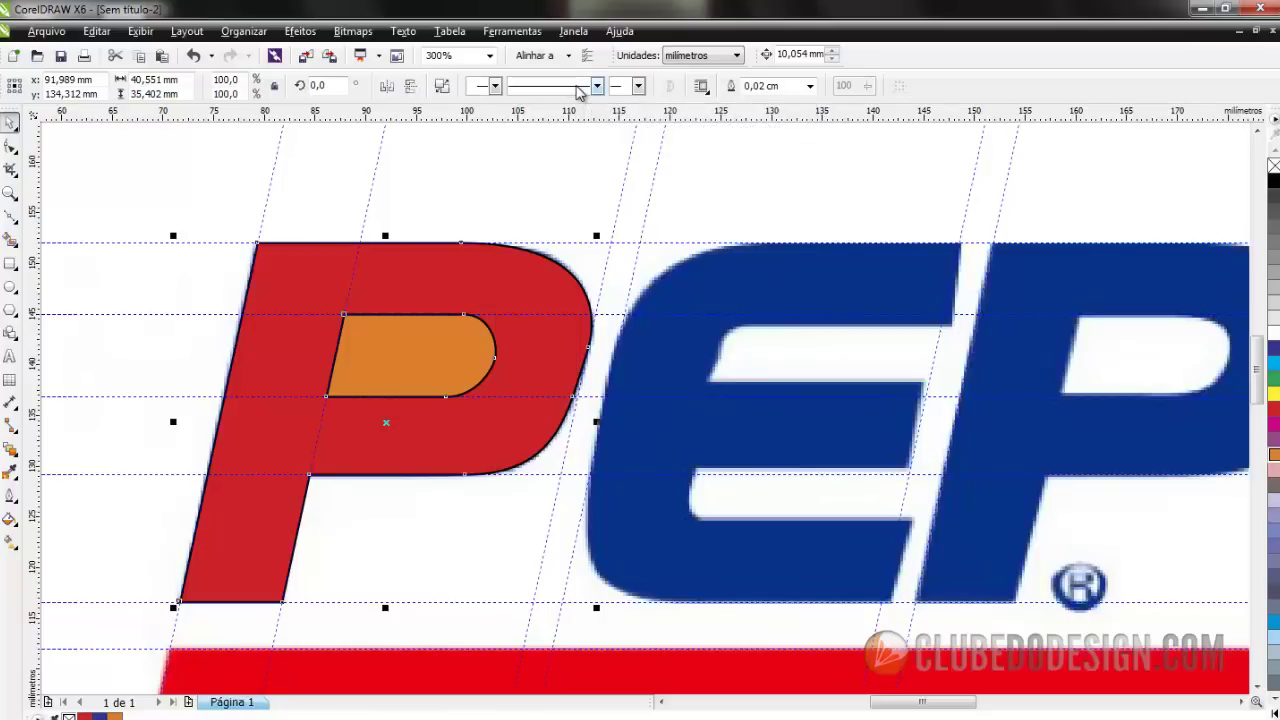
click(494, 189)
click(386, 354)
key(Delete)
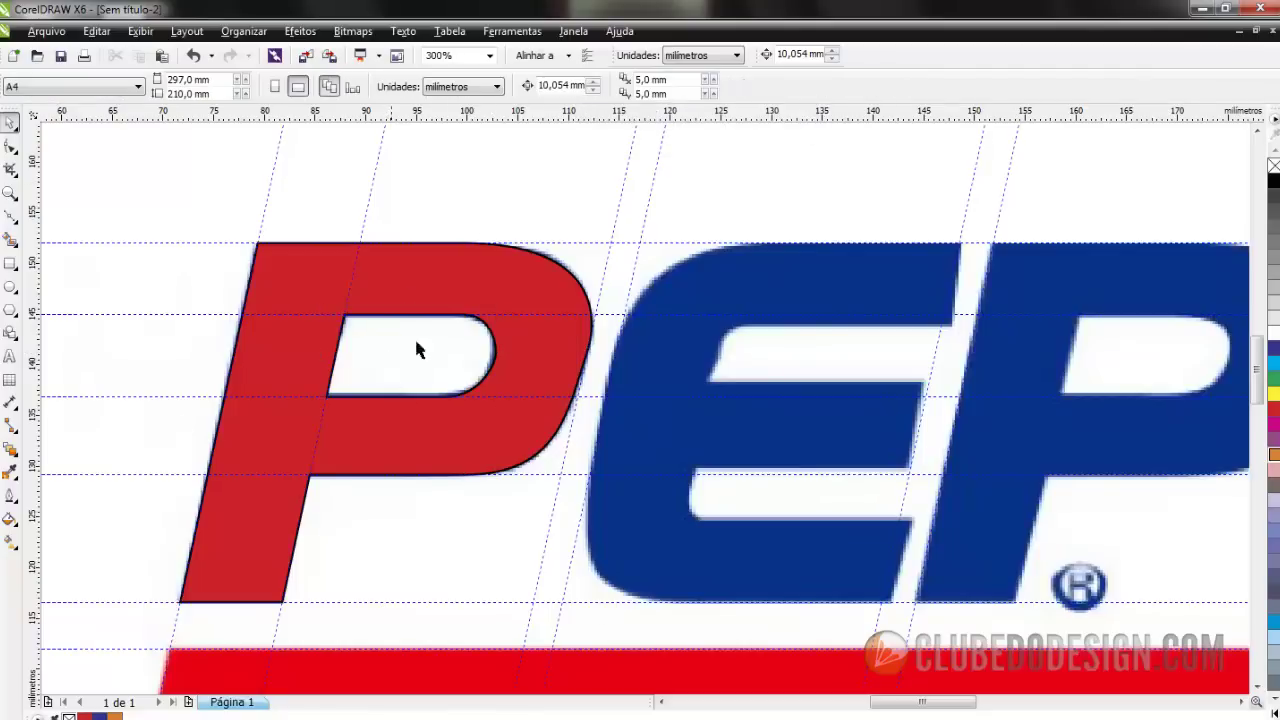
Step: Check the hole by moving the P, undo the move, and remove its red fill
drag(414, 338, 215, 216)
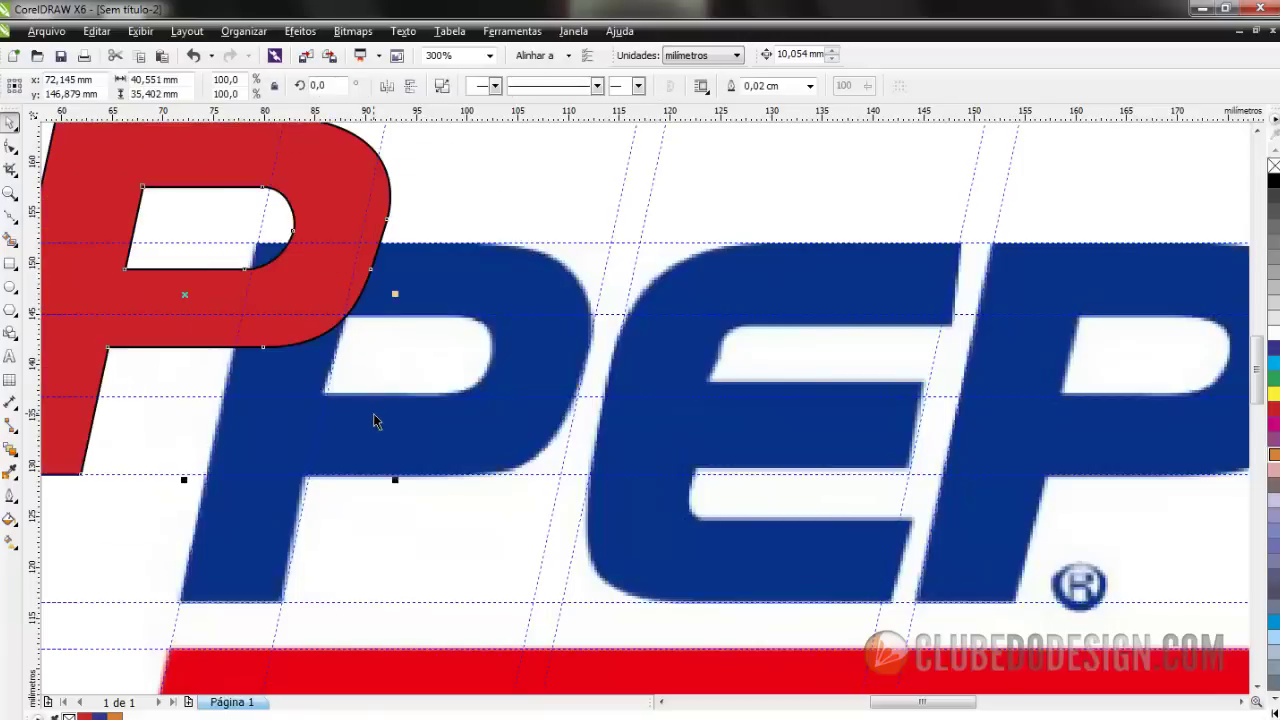
key(ctrl+z)
click(1273, 165)
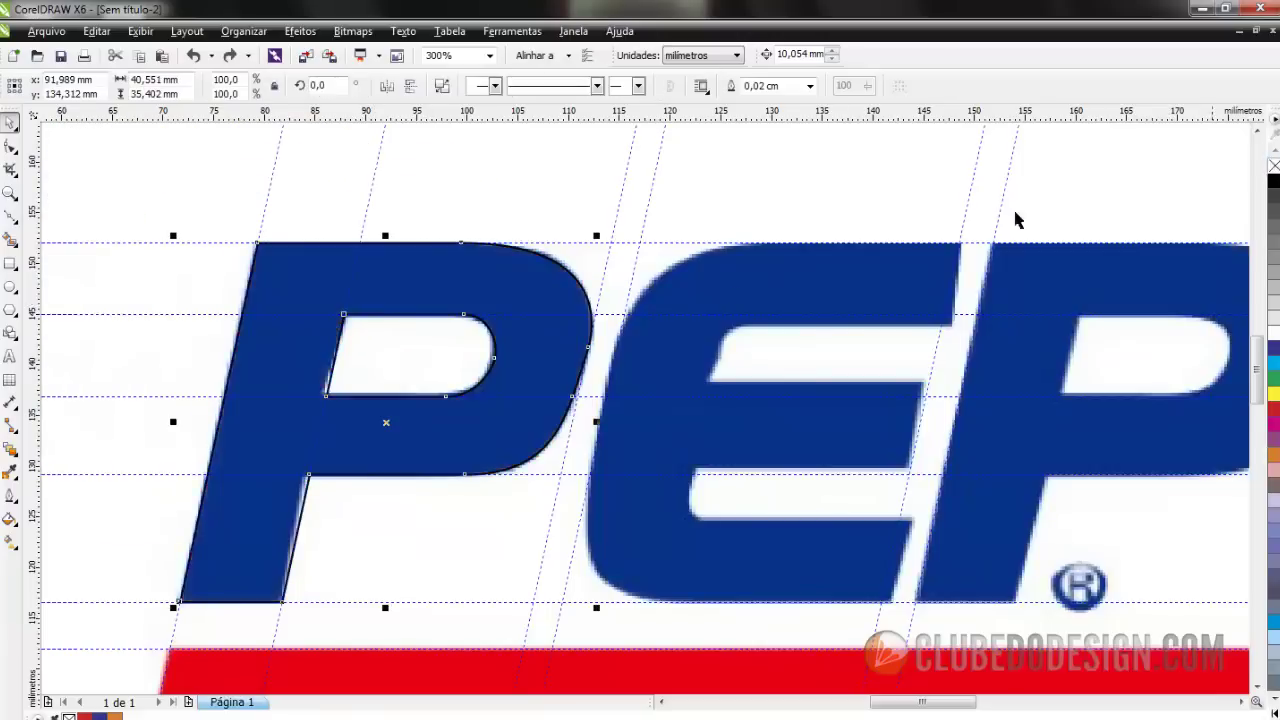
click(177, 200)
scroll(410, 332, down, 3)
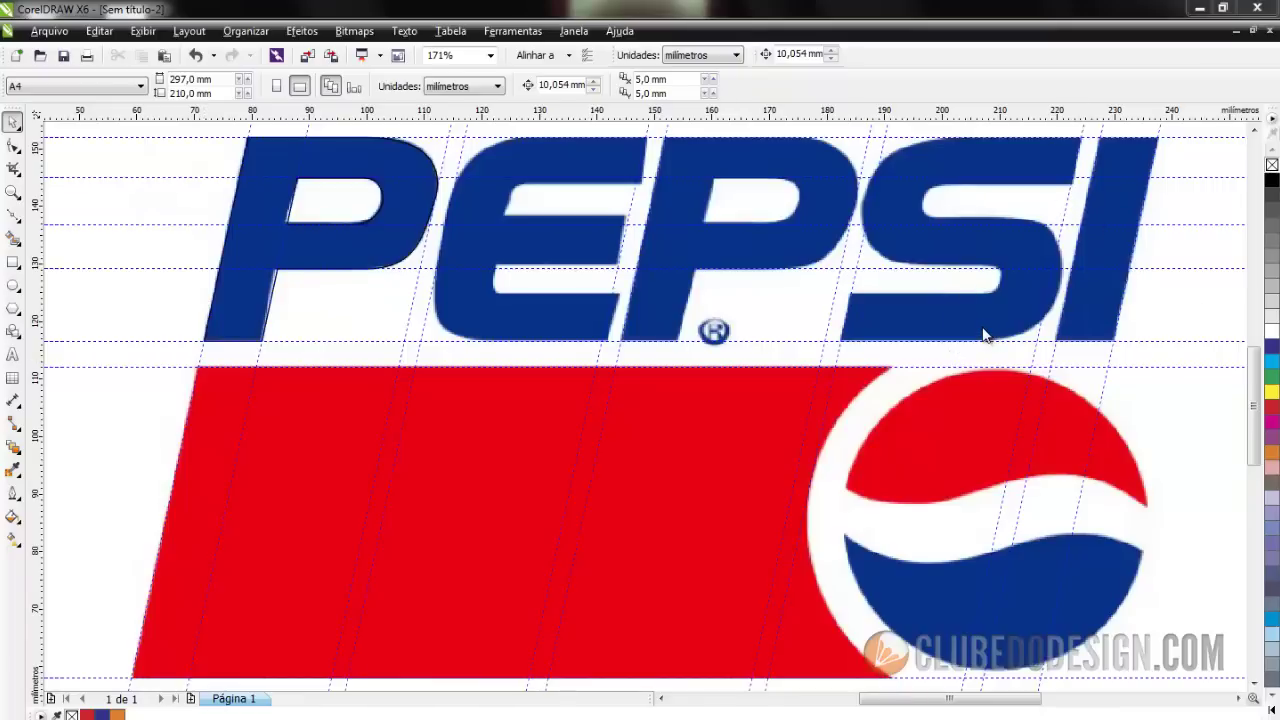
scroll(996, 282, up, 1)
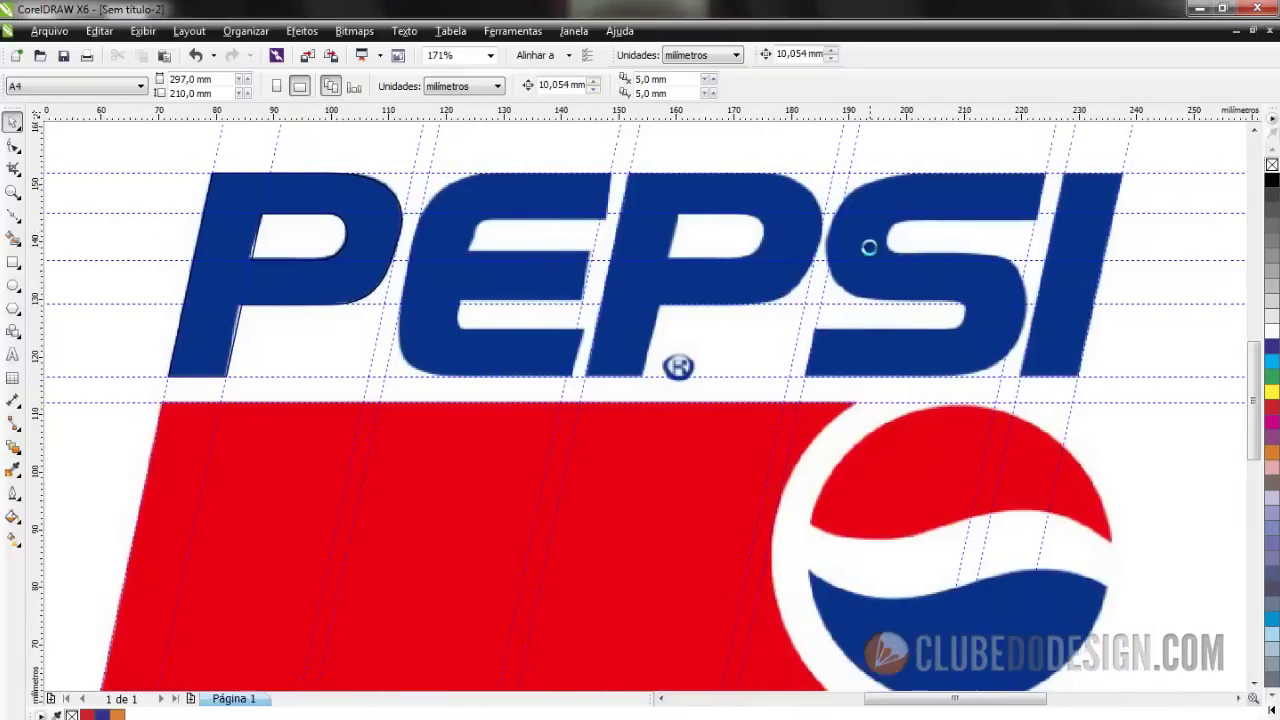
scroll(870, 250, right, 5)
scroll(870, 250, up, 1)
scroll(872, 252, up, 2)
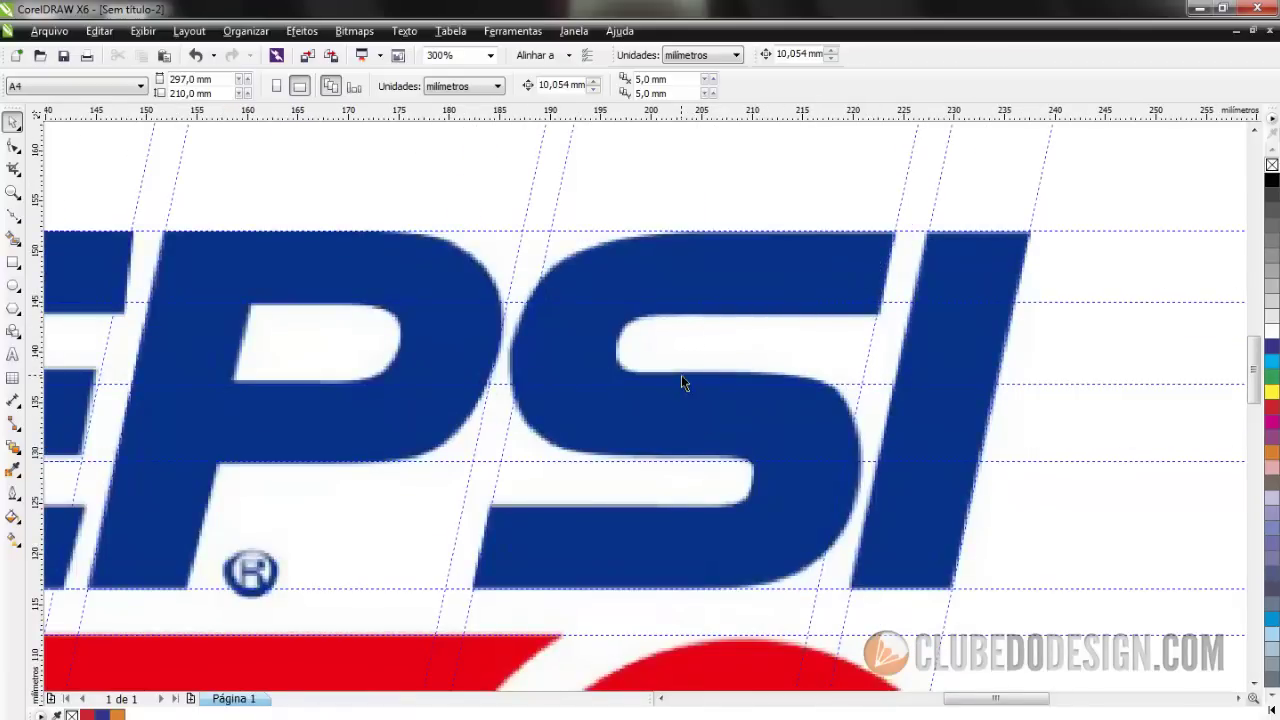
scroll(681, 382, down, 2)
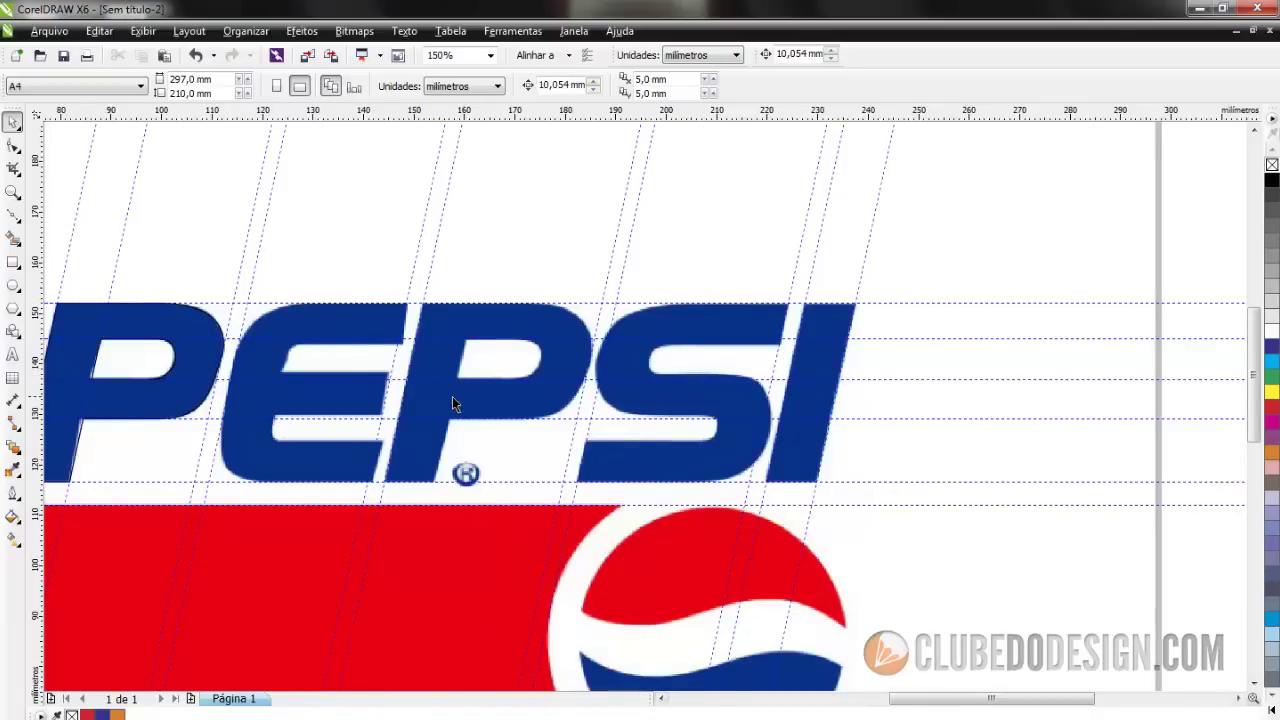
scroll(715, 392, up, 2)
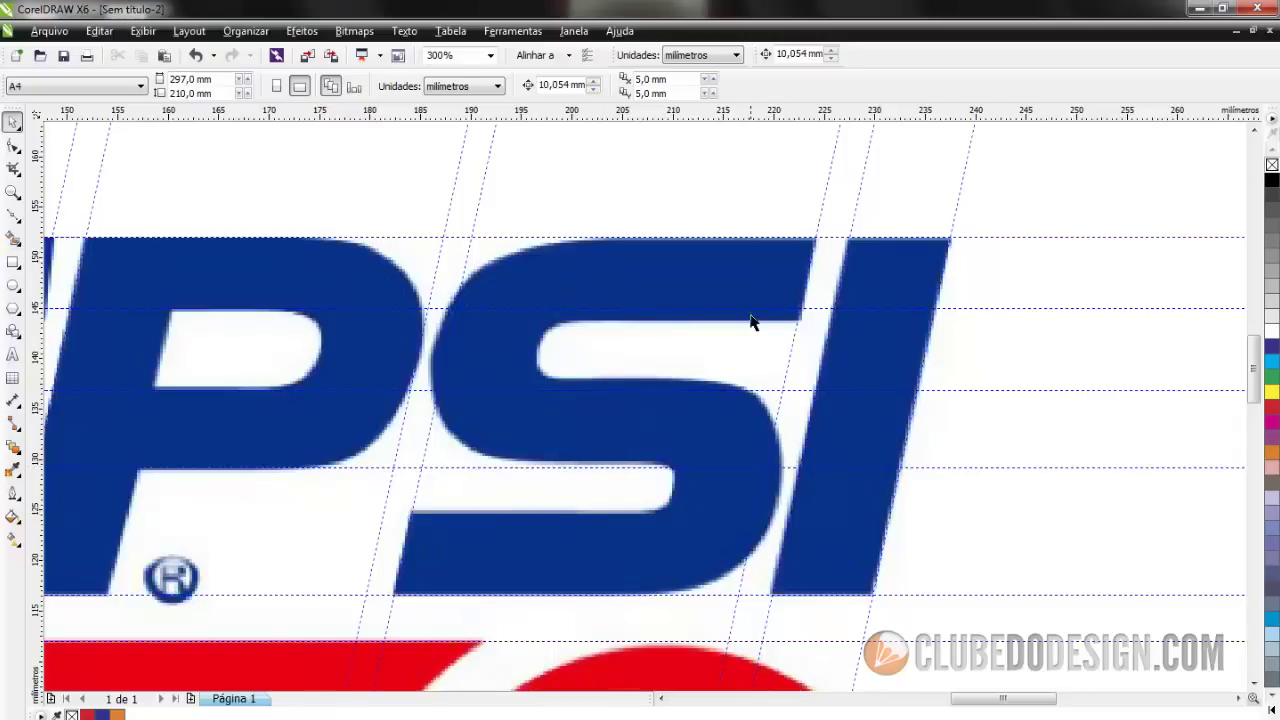
scroll(672, 300, up, 2)
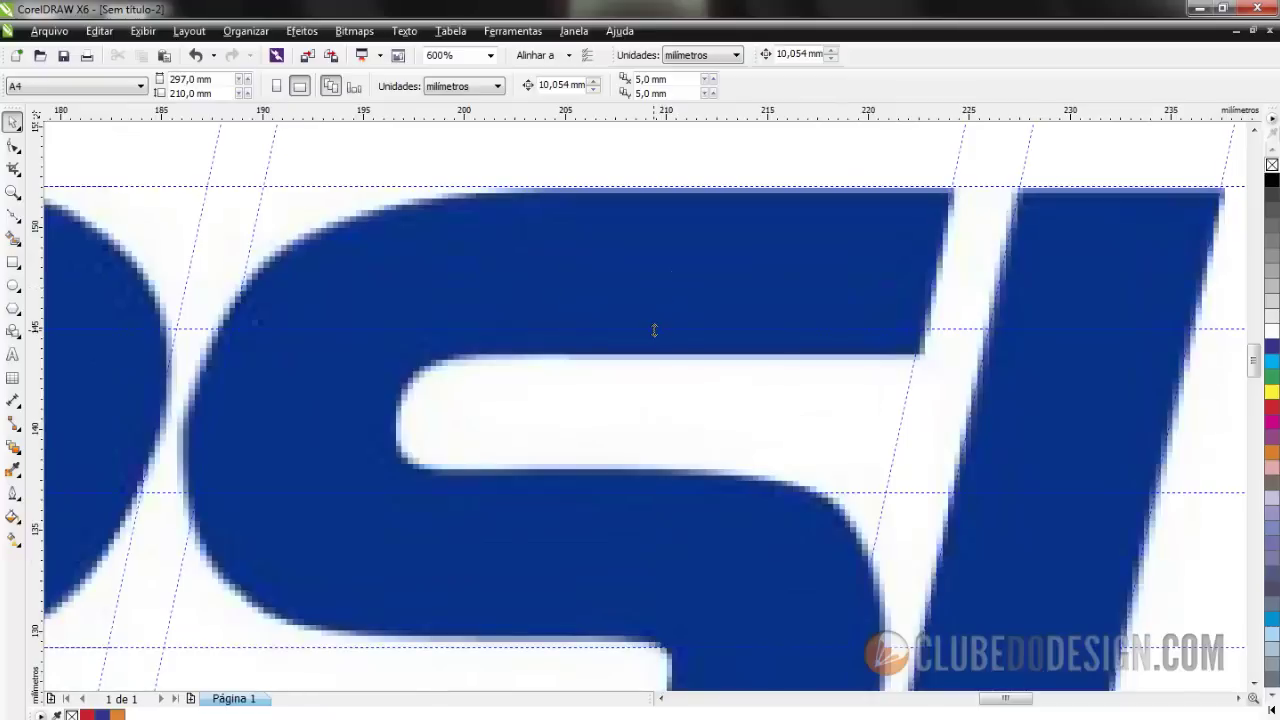
Step: Move the horizontal guidelines onto the top and bottom edges of the S's bars
drag(654, 330, 641, 353)
scroll(657, 331, down, 4)
scroll(634, 414, up, 2)
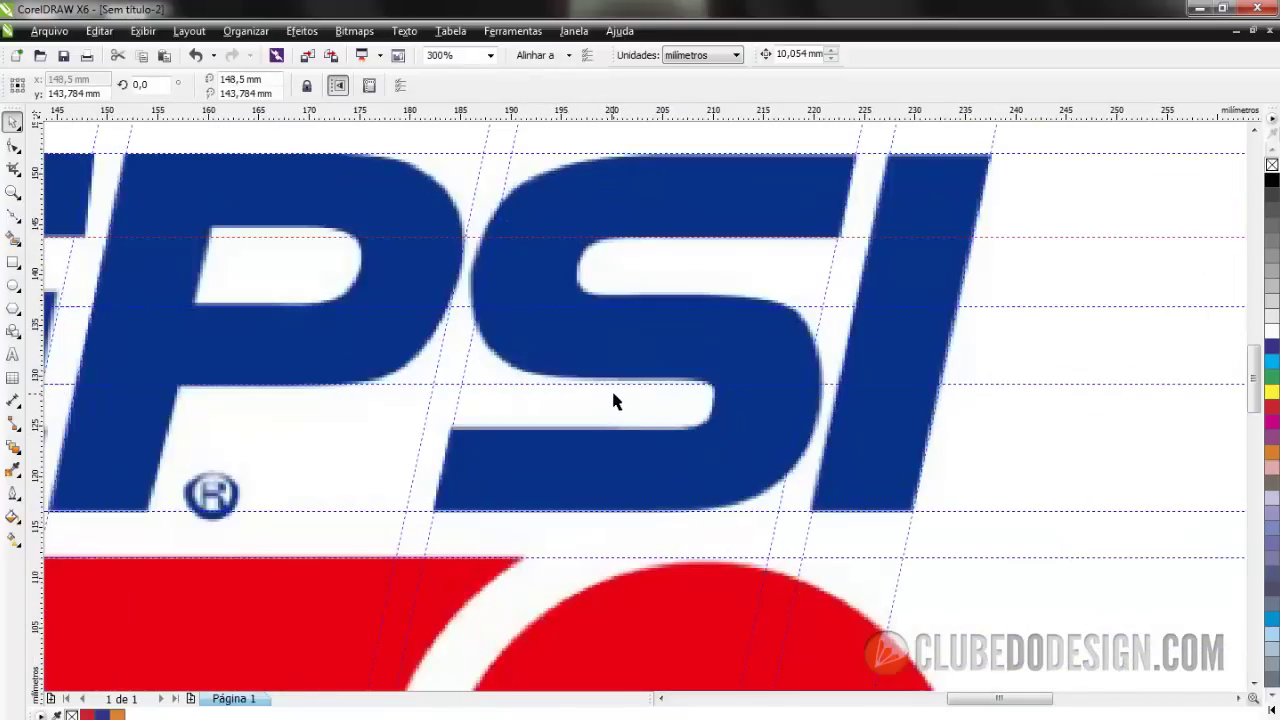
key(Escape)
scroll(638, 388, up, 2)
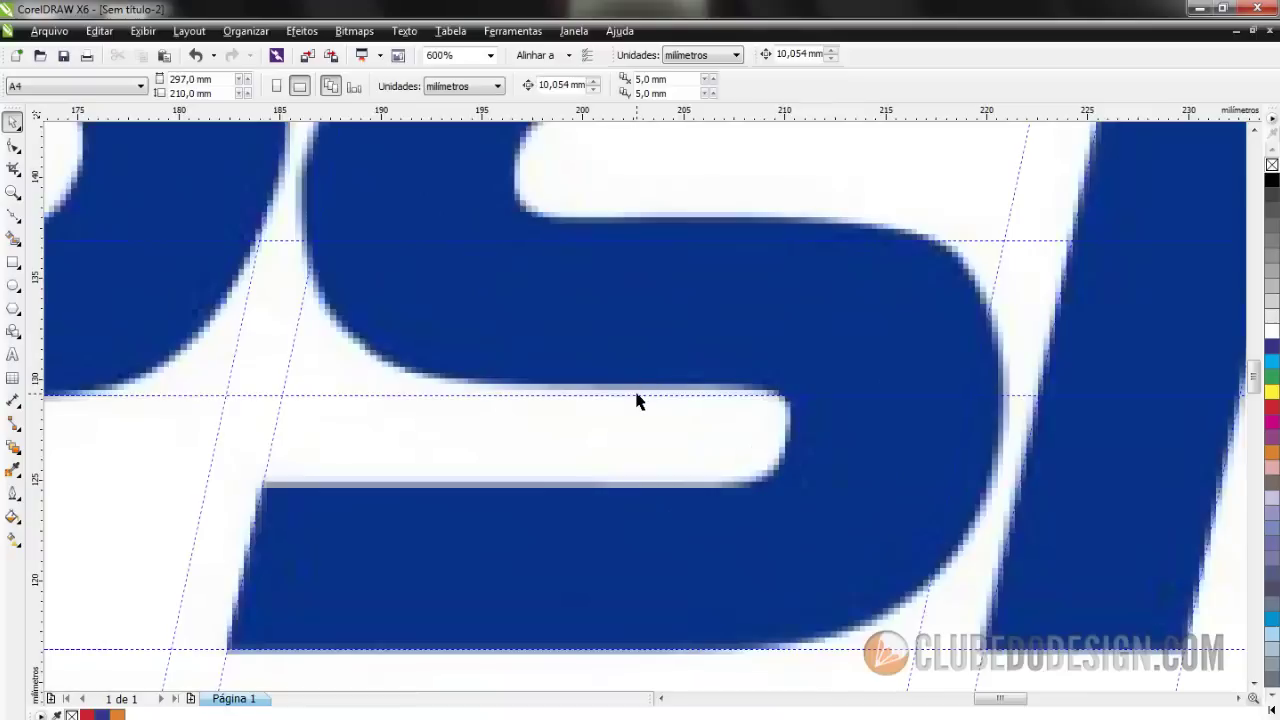
drag(637, 395, 642, 383)
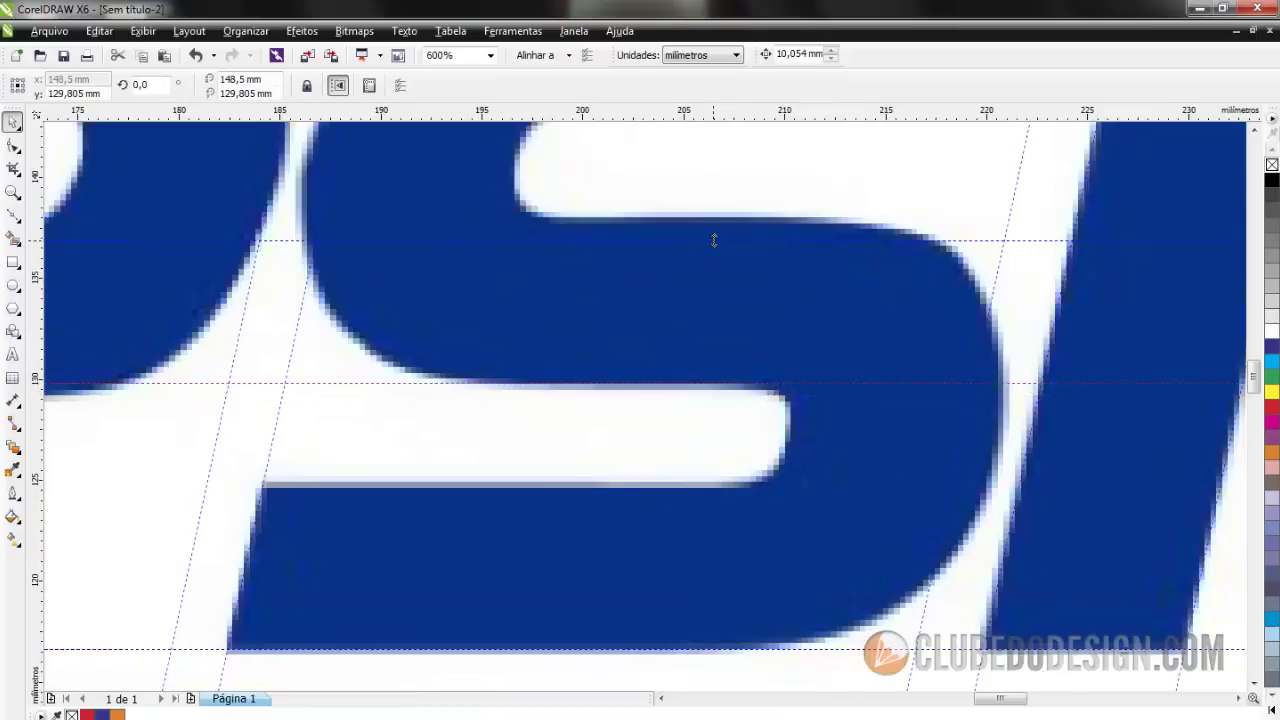
drag(714, 240, 712, 220)
click(477, 488)
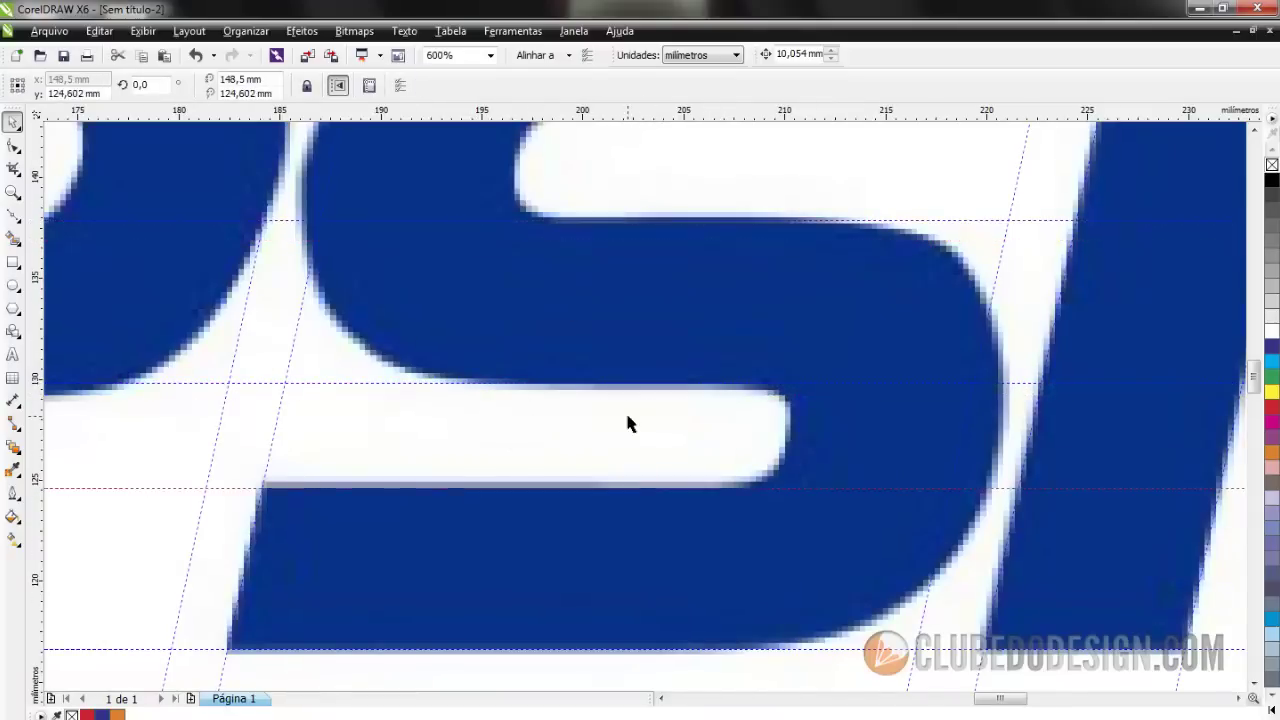
scroll(626, 420, down, 2)
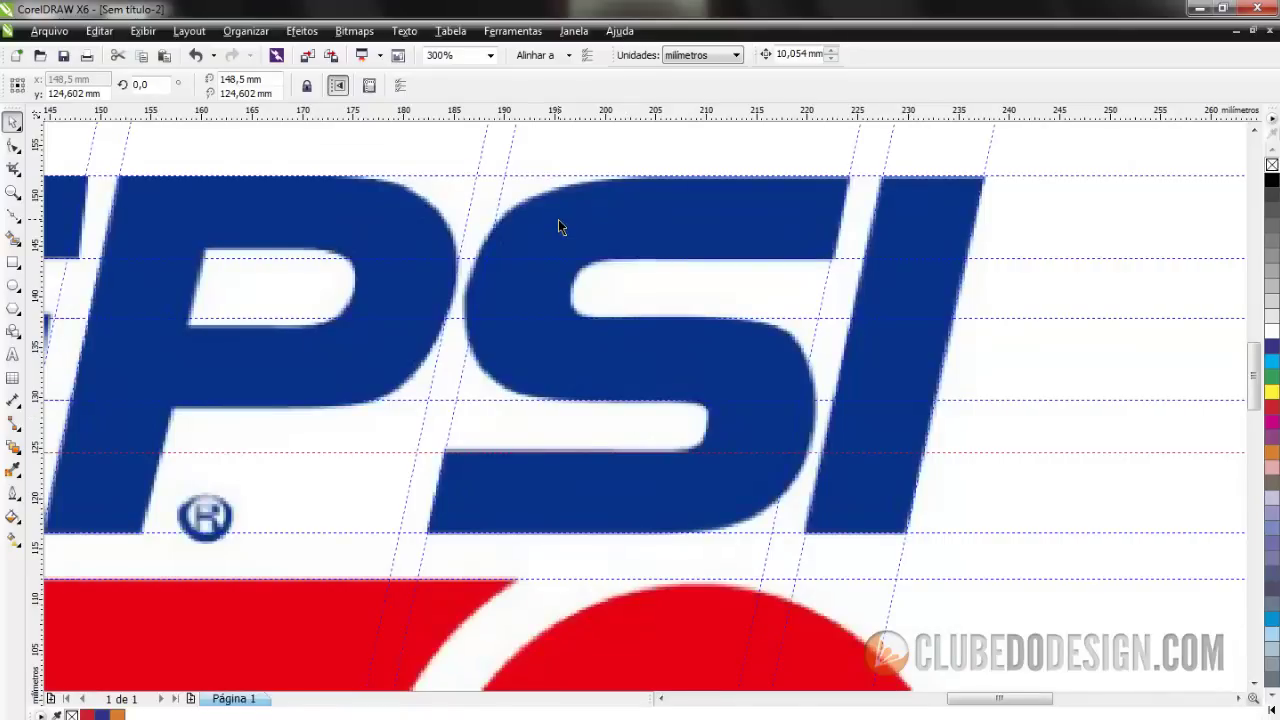
Step: Select the lower-left and bottom-right nodes of the S's bottom-bar shape
key(F10)
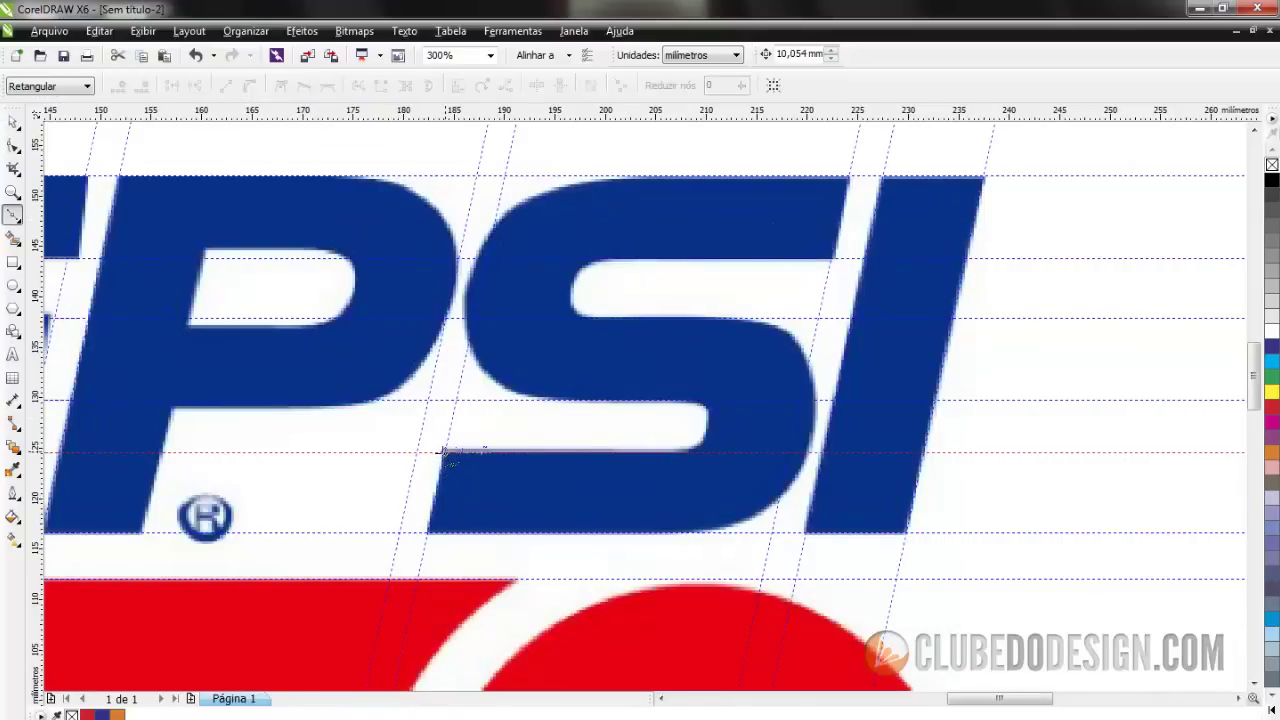
click(428, 533)
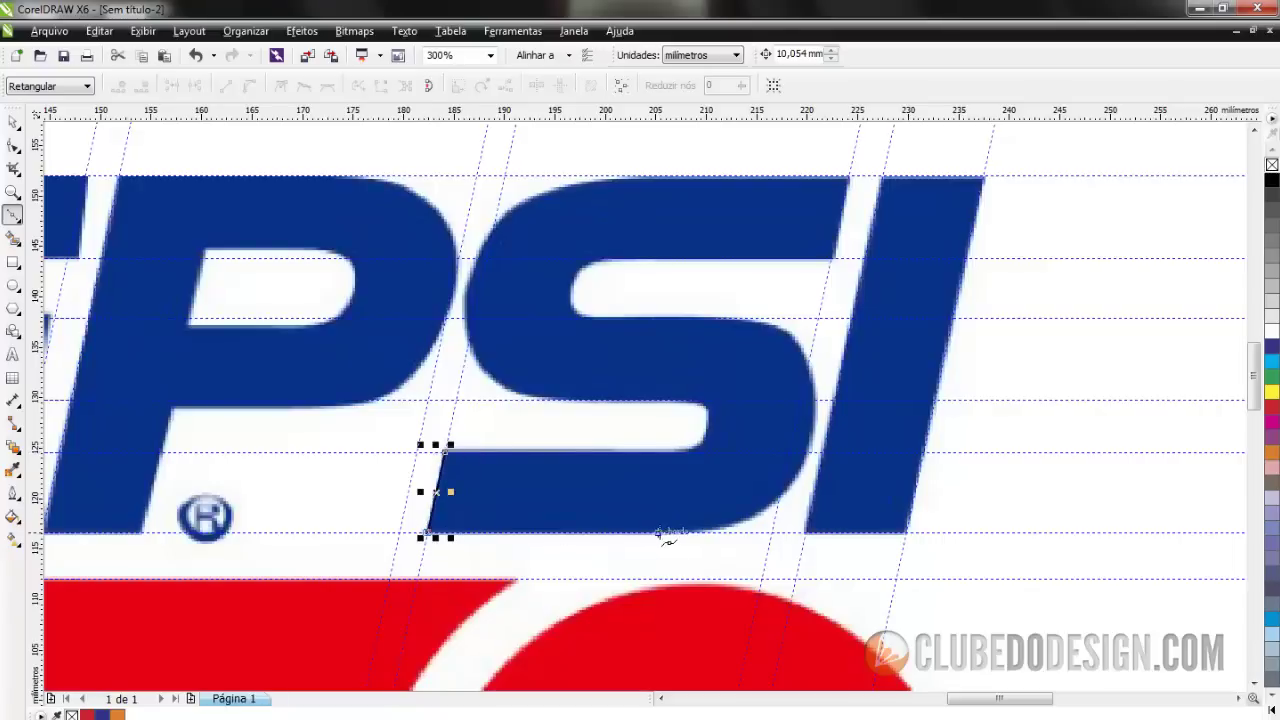
shift+click(690, 533)
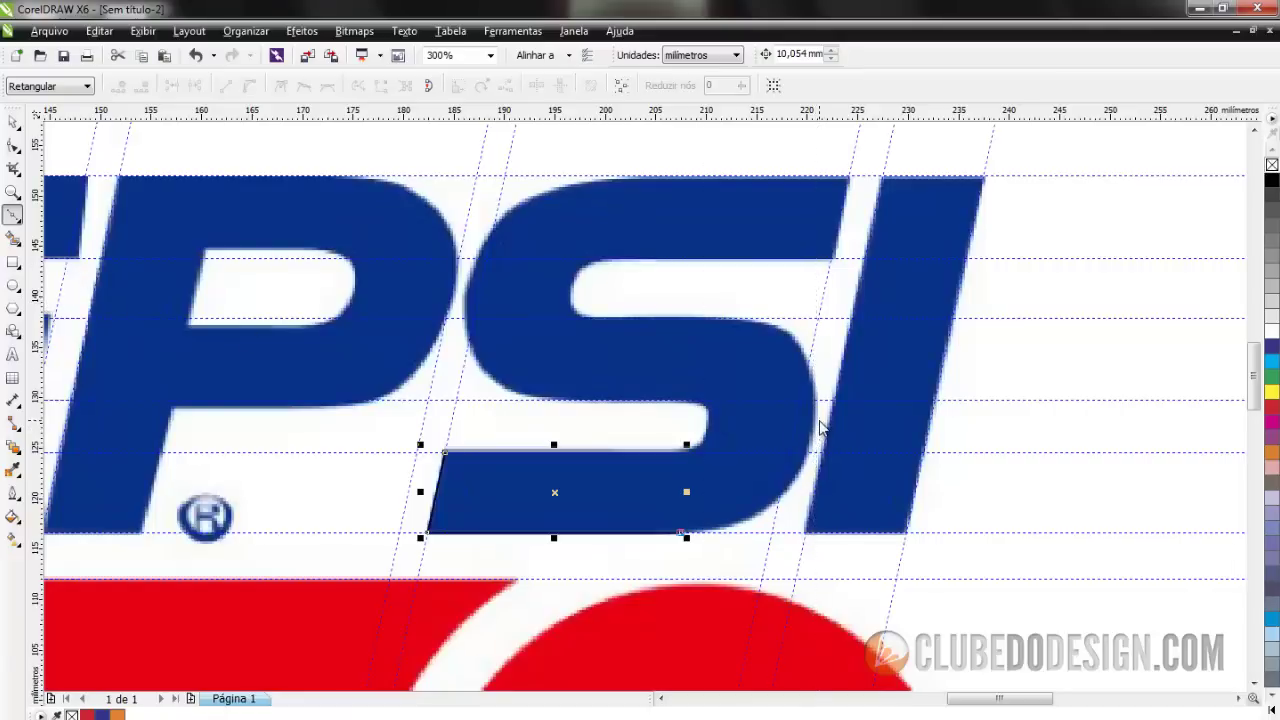
key(space)
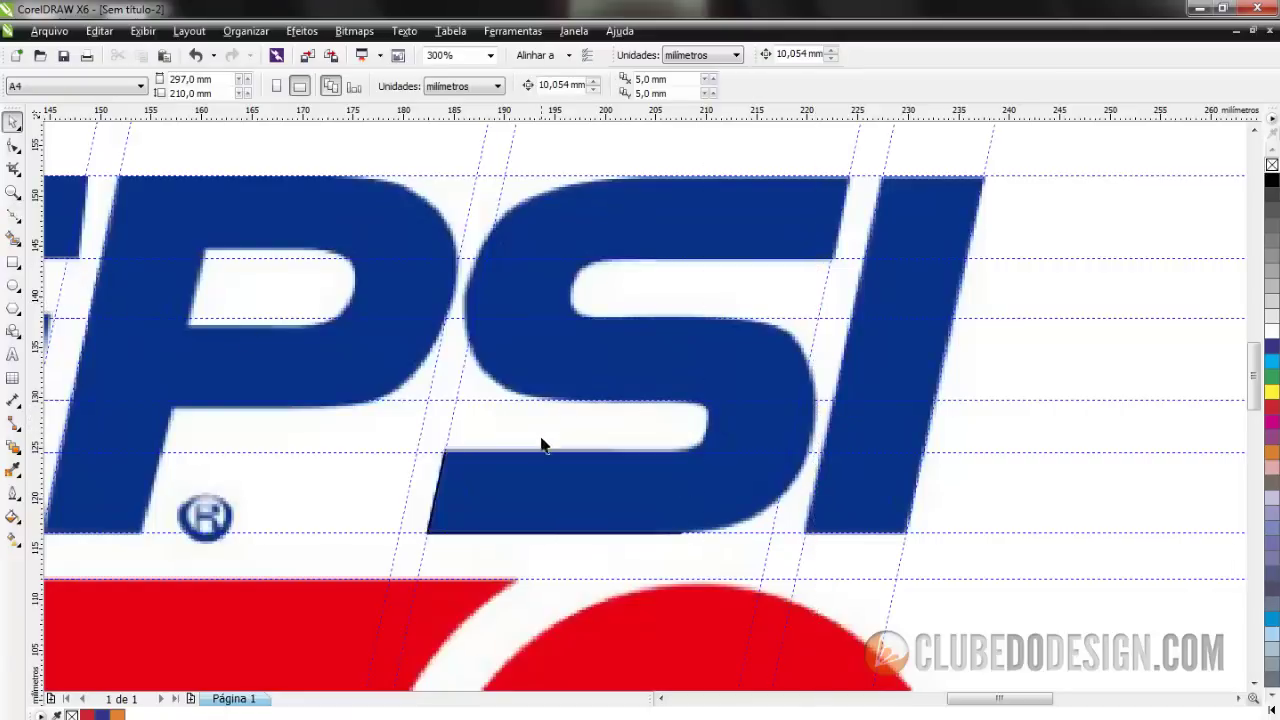
Step: Align the slanted guideline with the S's left edge
drag(810, 364, 815, 422)
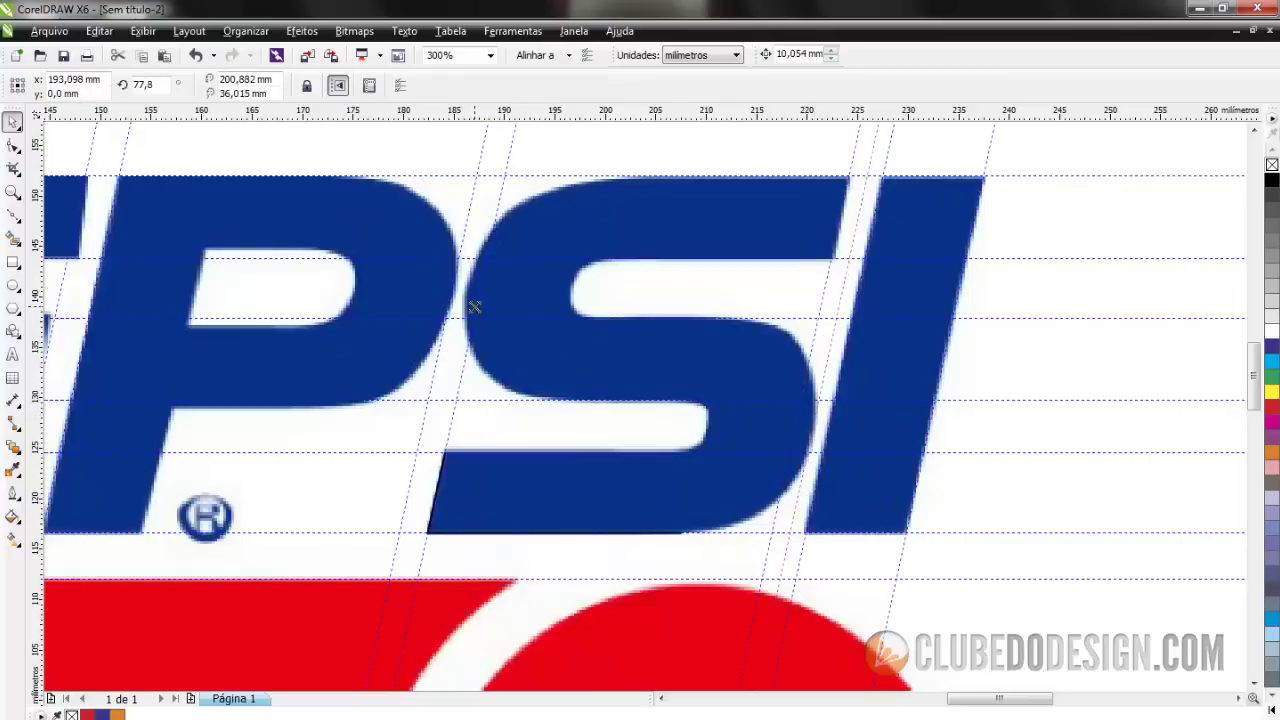
drag(474, 307, 465, 310)
key(Escape)
scroll(737, 528, up, 2)
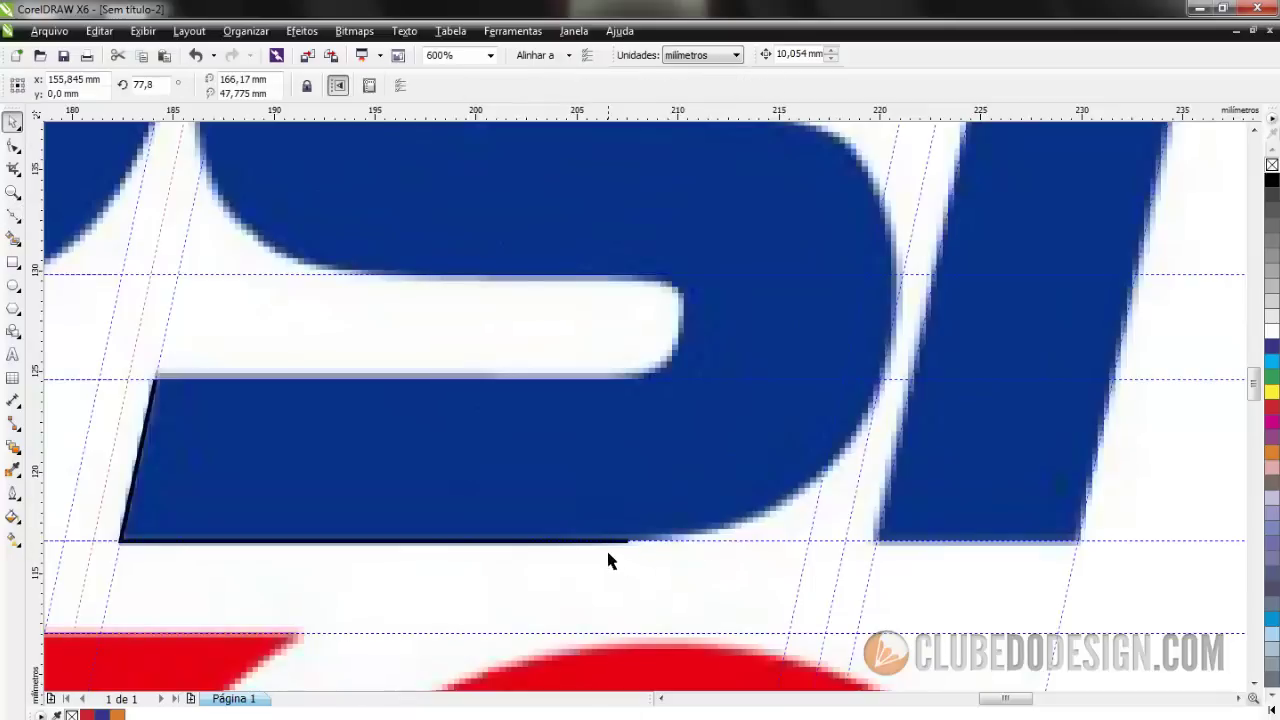
Step: Reselect the blue bottom-bar shape and return to editing its nodes
click(606, 548)
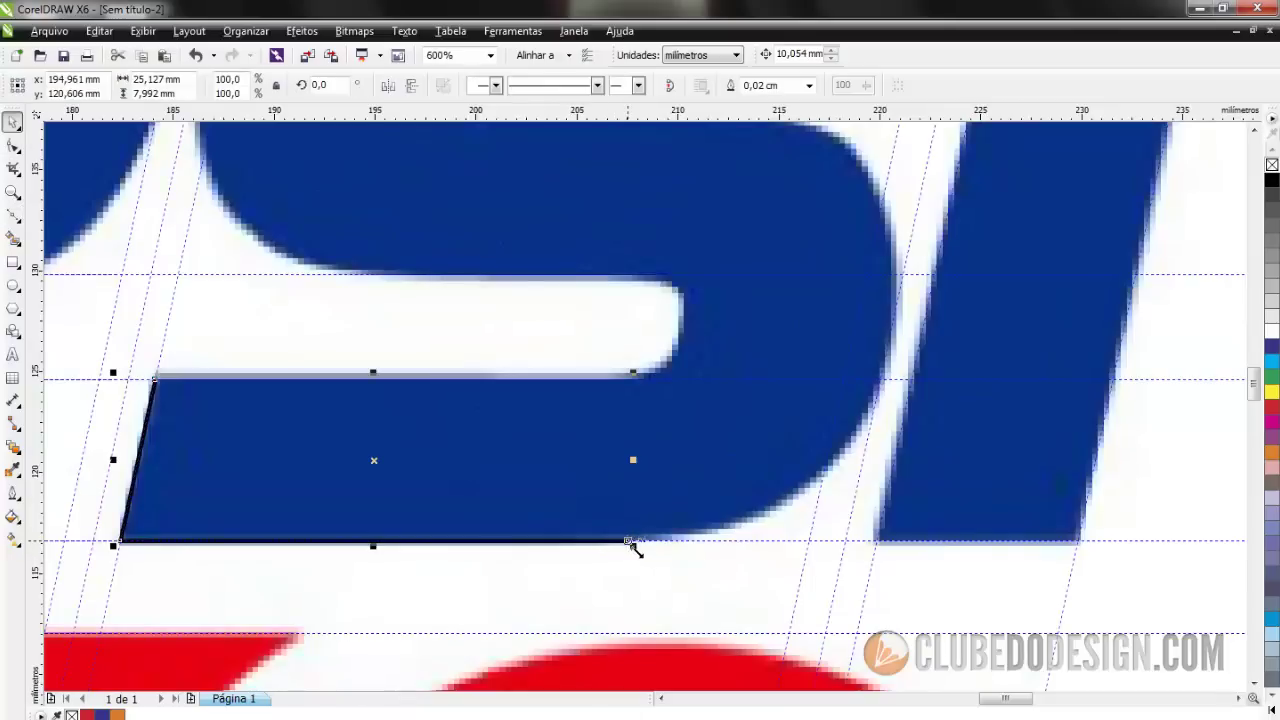
key(F10)
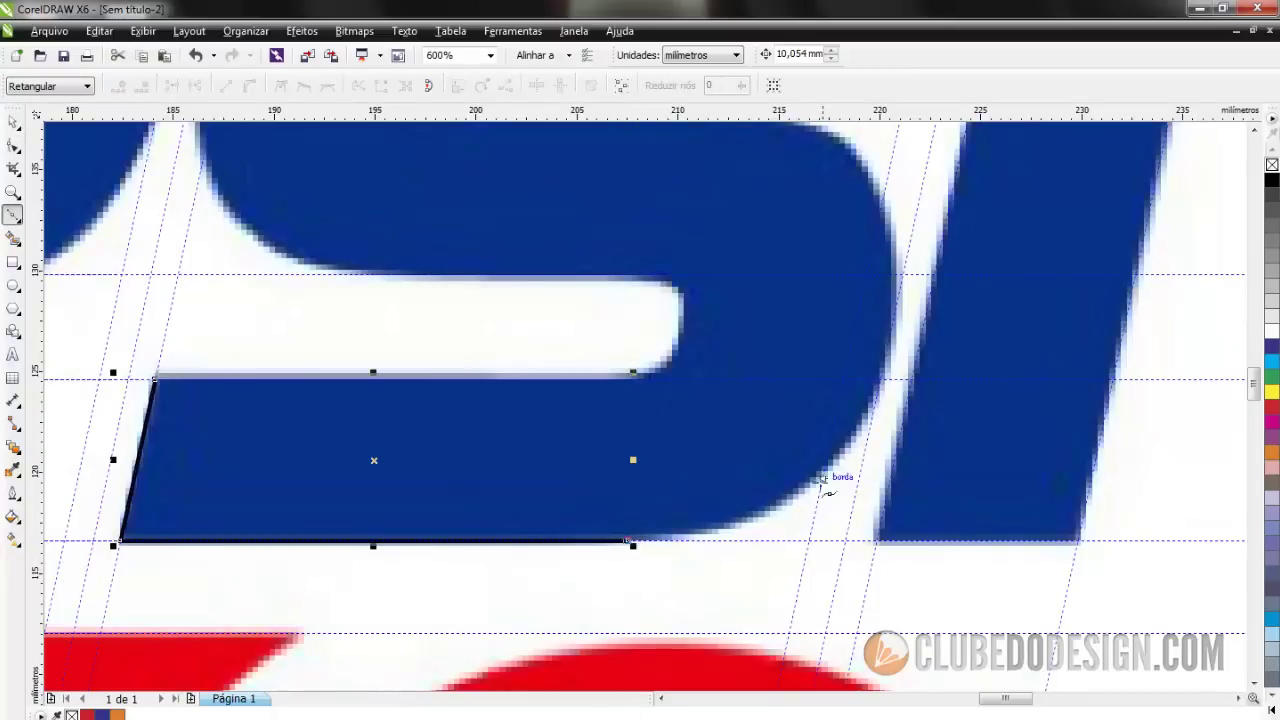
key(space)
click(551, 585)
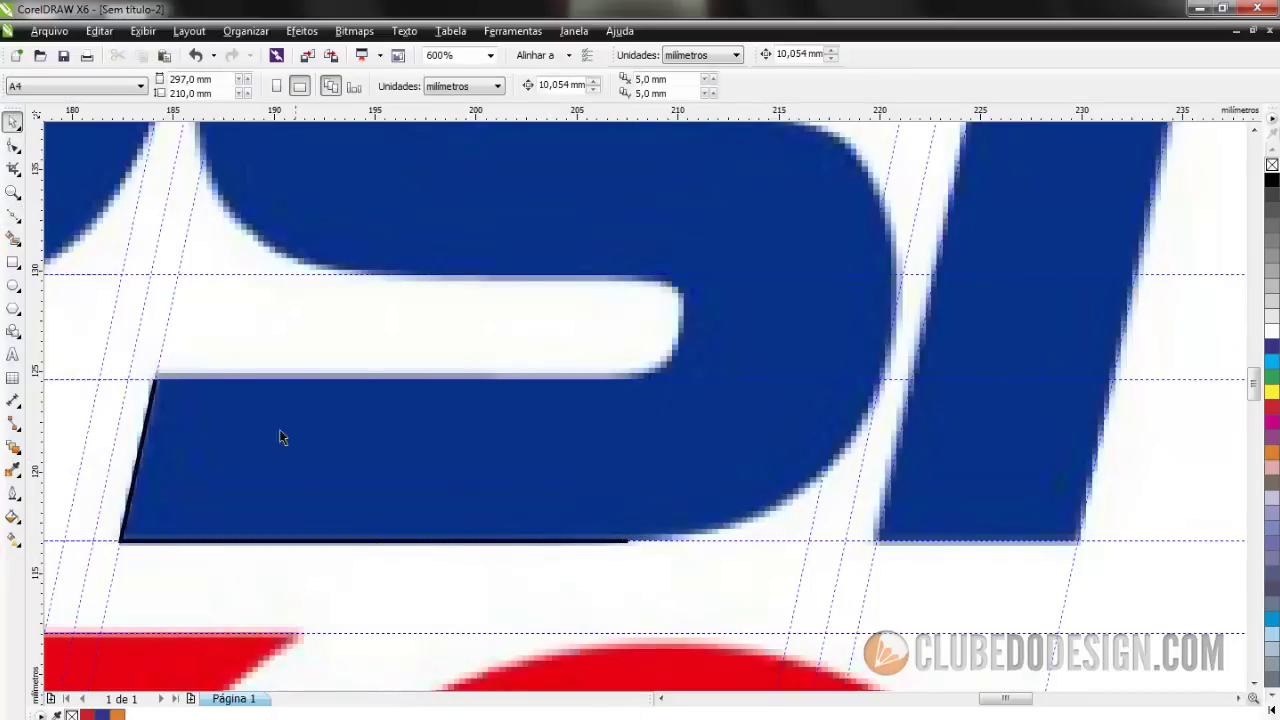
click(614, 546)
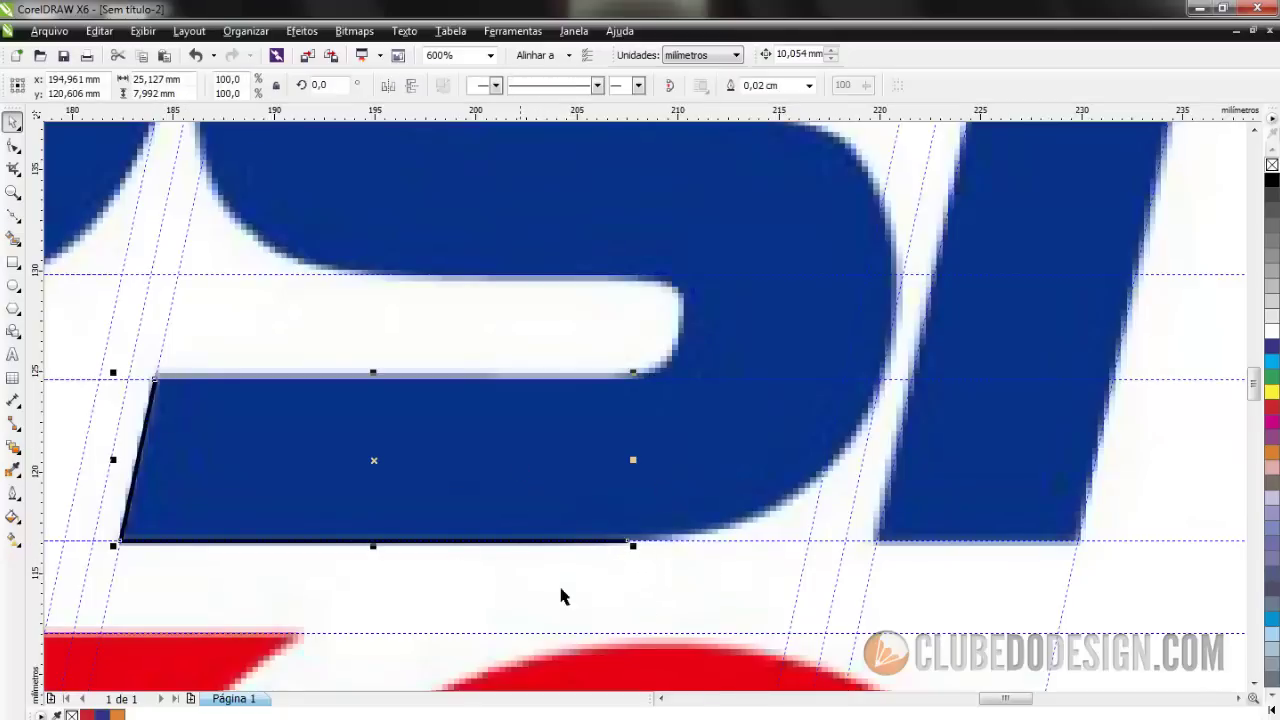
key(space)
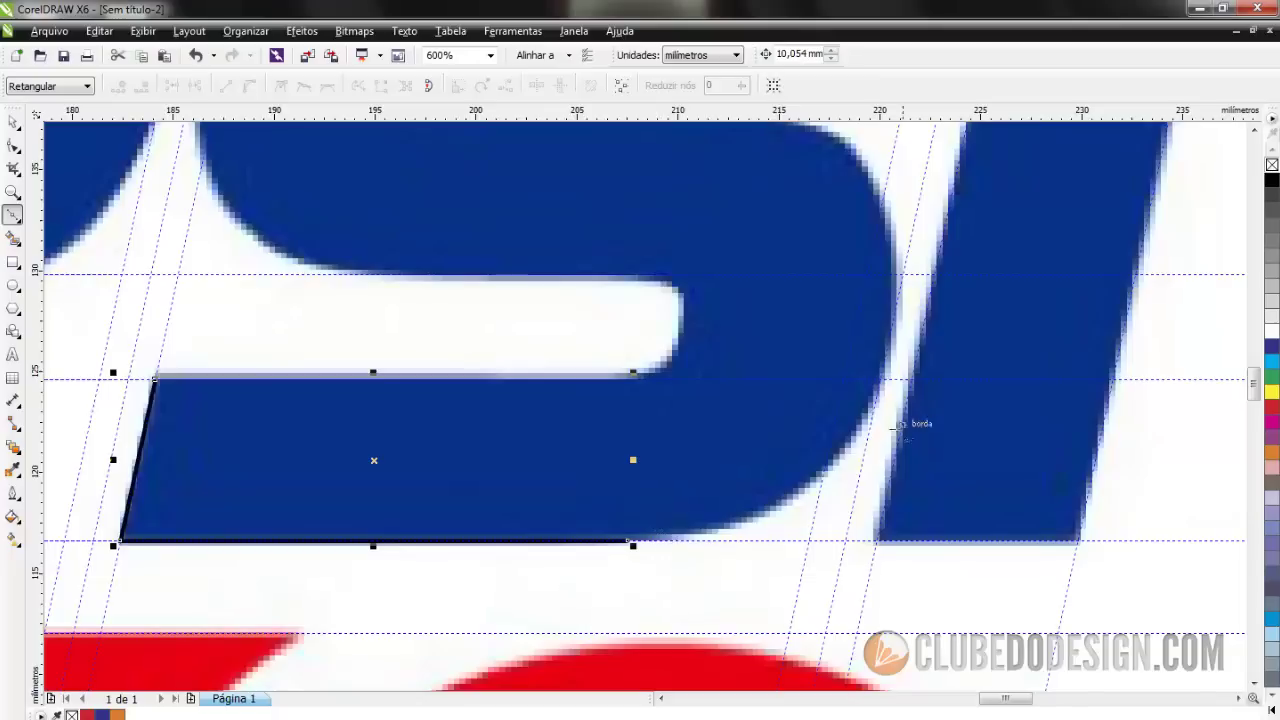
Step: Trace Polyline nodes along the S's right side, inner edges and top
drag(888, 386, 895, 305)
scroll(895, 305, down, 2)
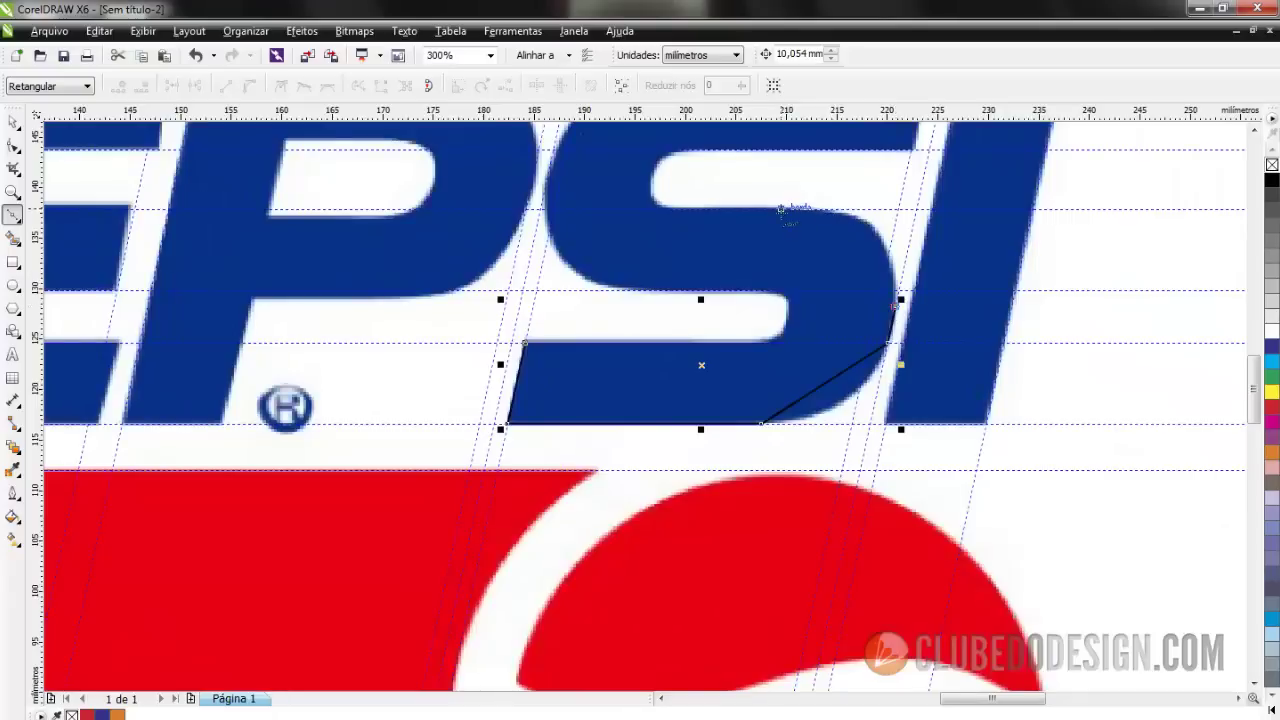
click(792, 208)
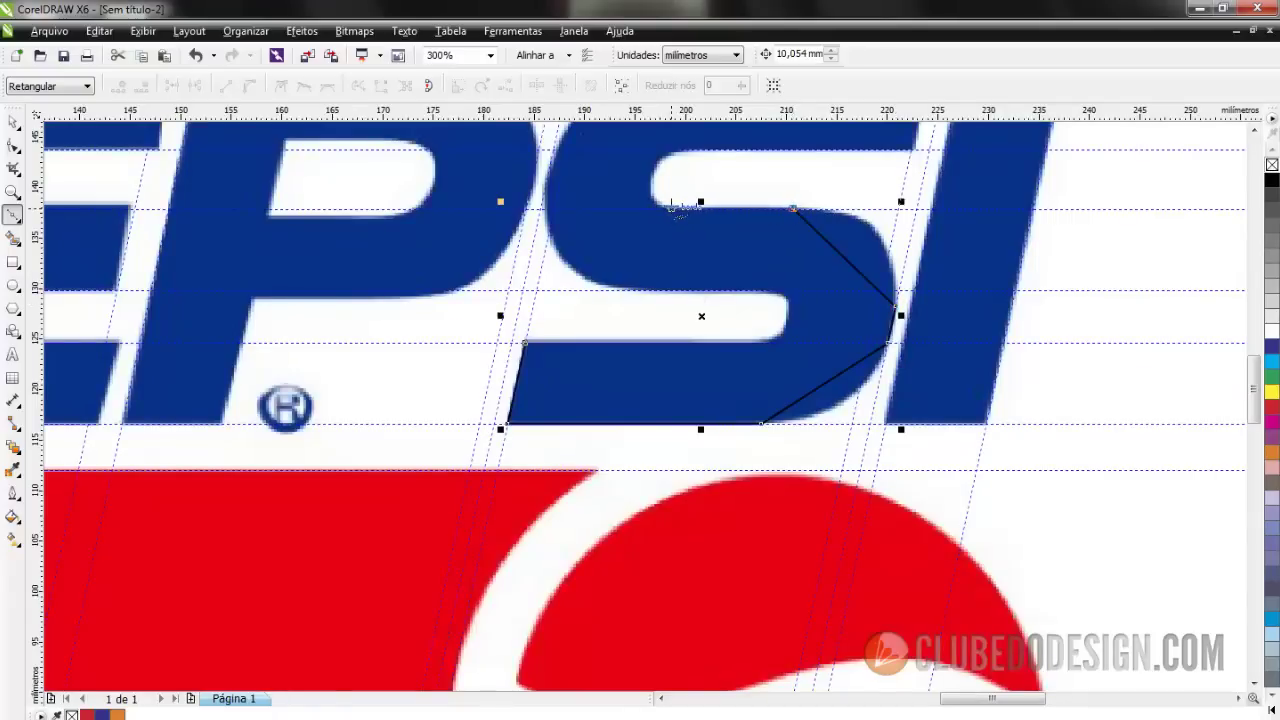
double_click(668, 208)
scroll(684, 141, up, 2)
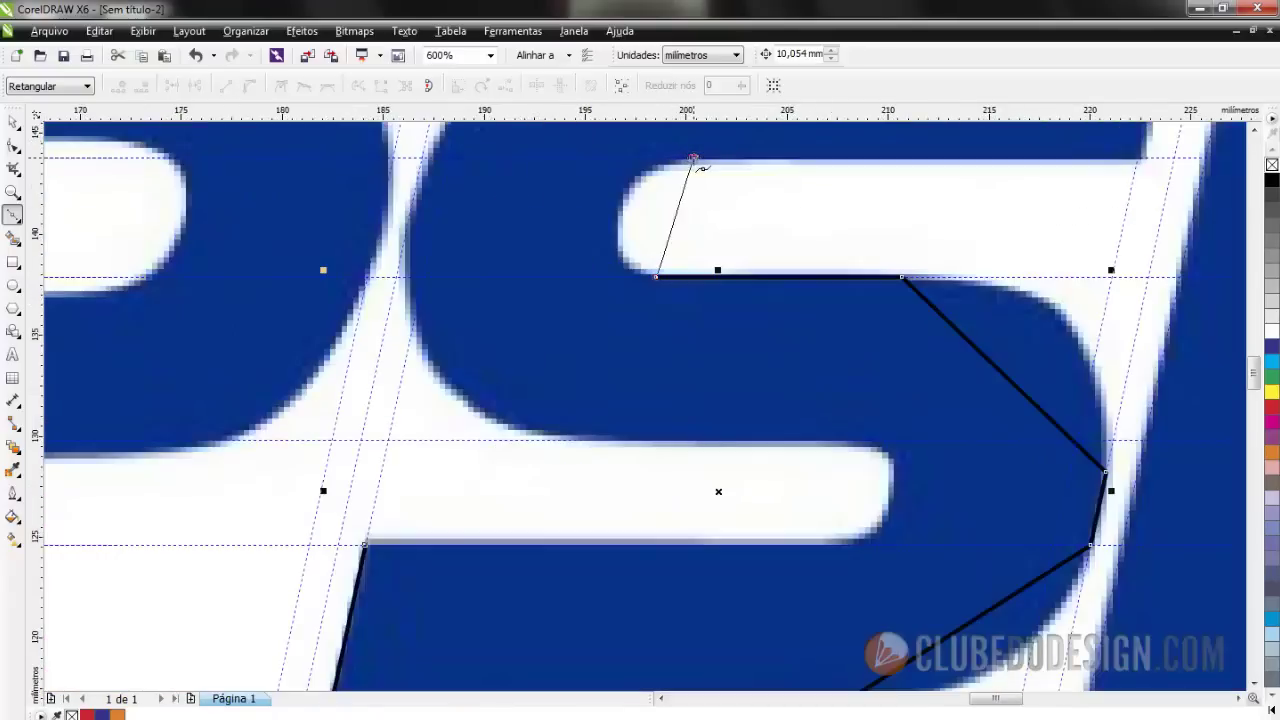
click(692, 157)
scroll(912, 296, up, 3)
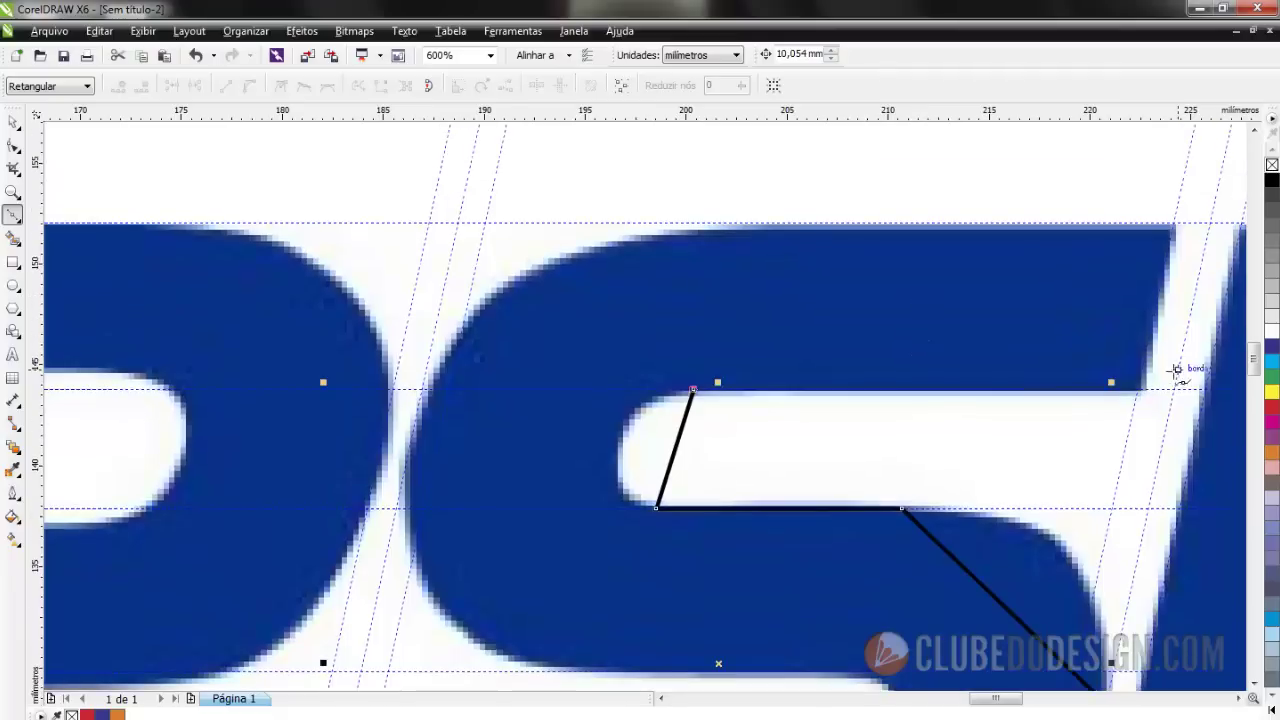
click(1138, 388)
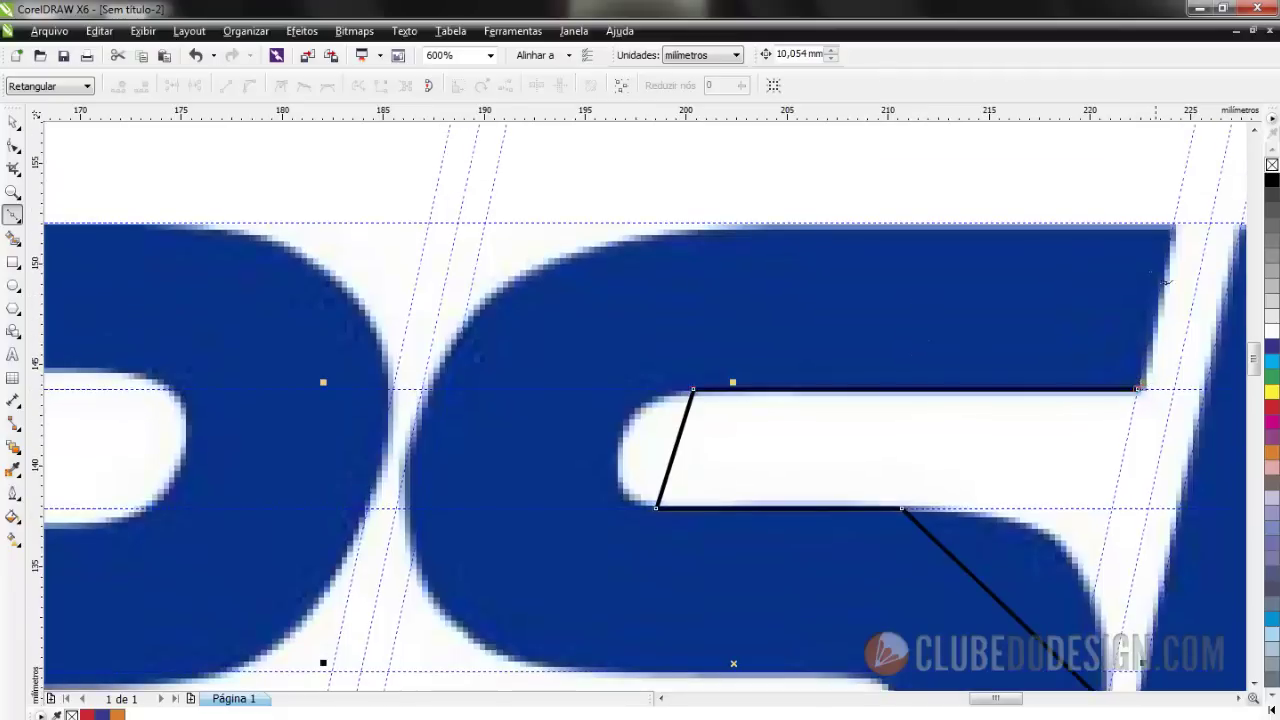
click(1173, 222)
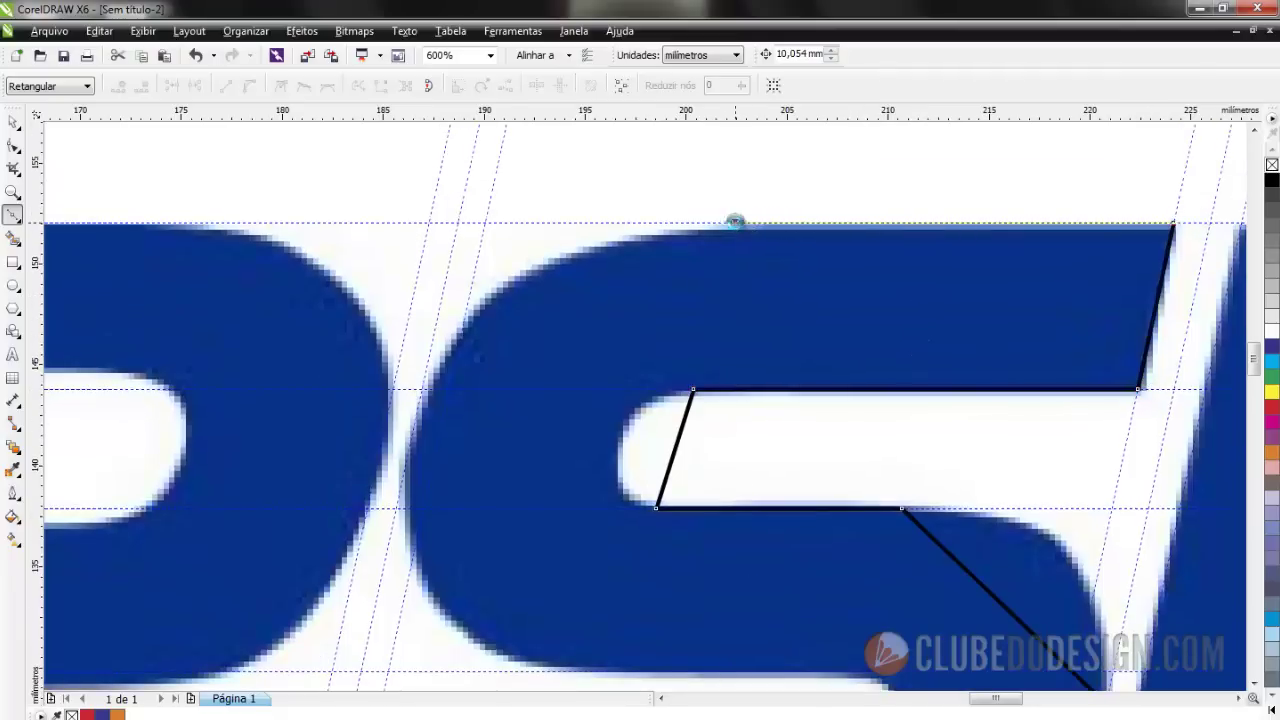
click(737, 221)
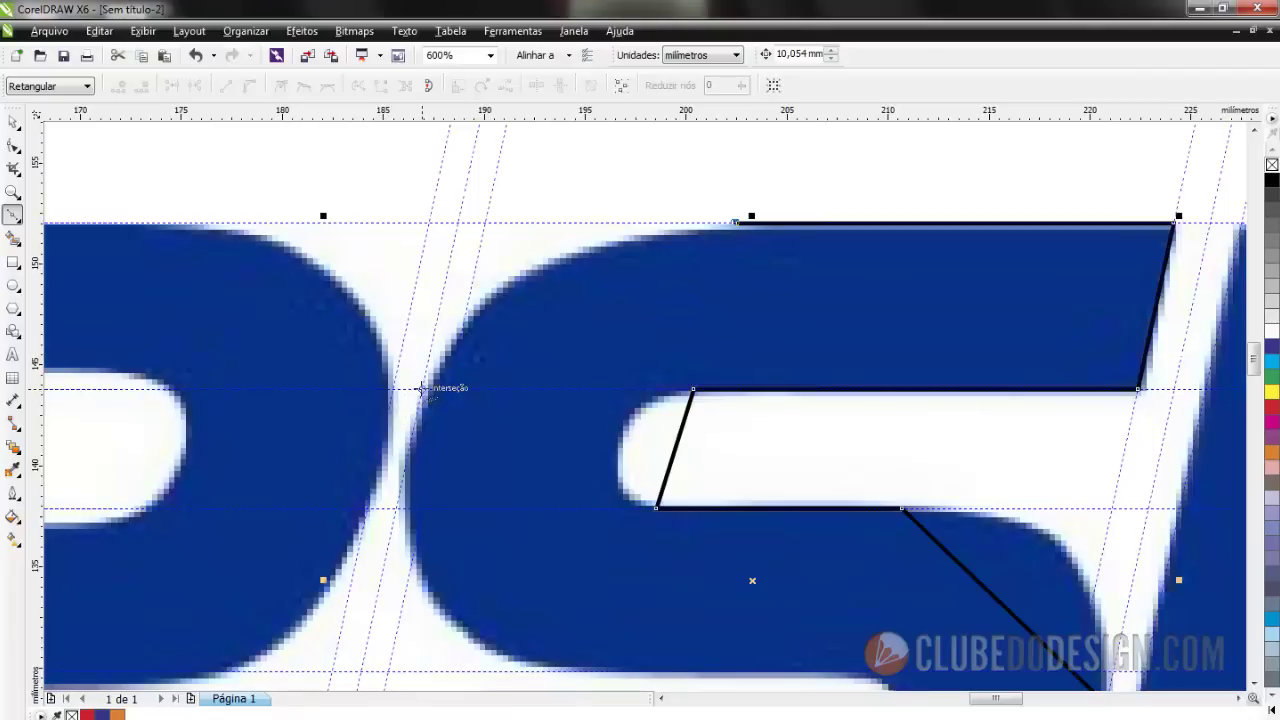
Step: Continue the outline down the S's left side and along its bottom stroke to close it
click(422, 388)
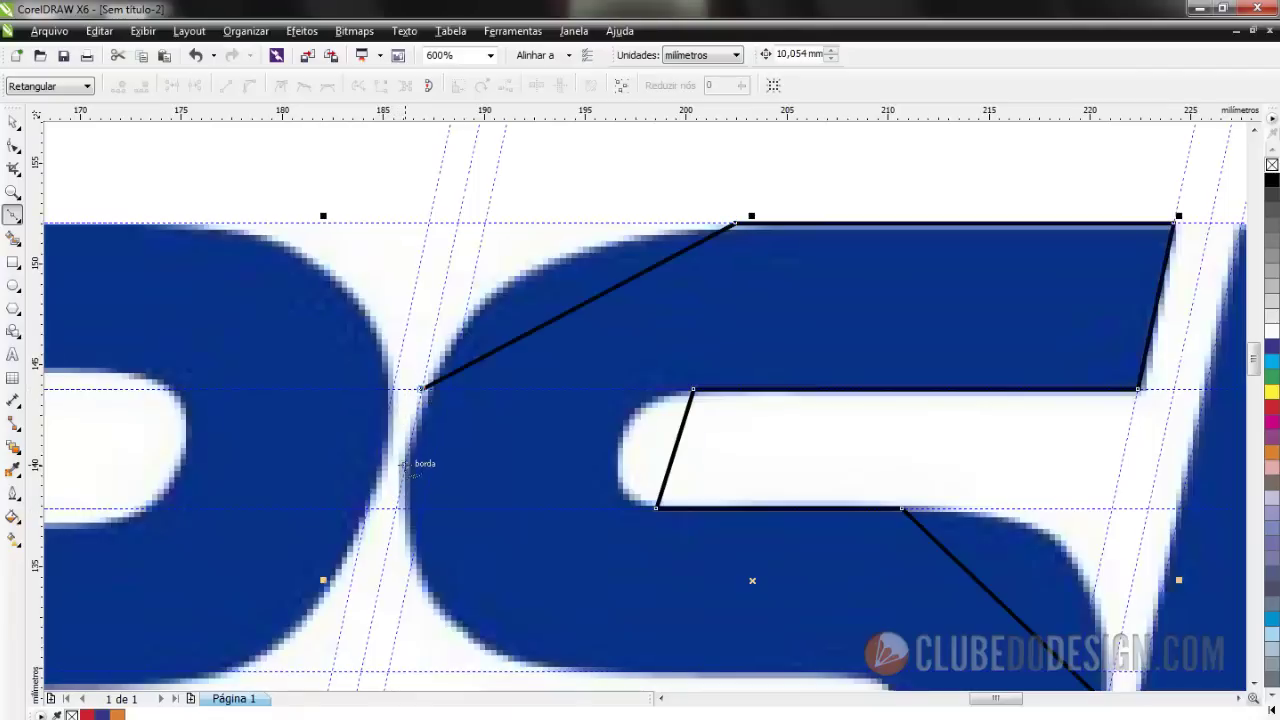
click(405, 463)
scroll(436, 523, down, 1)
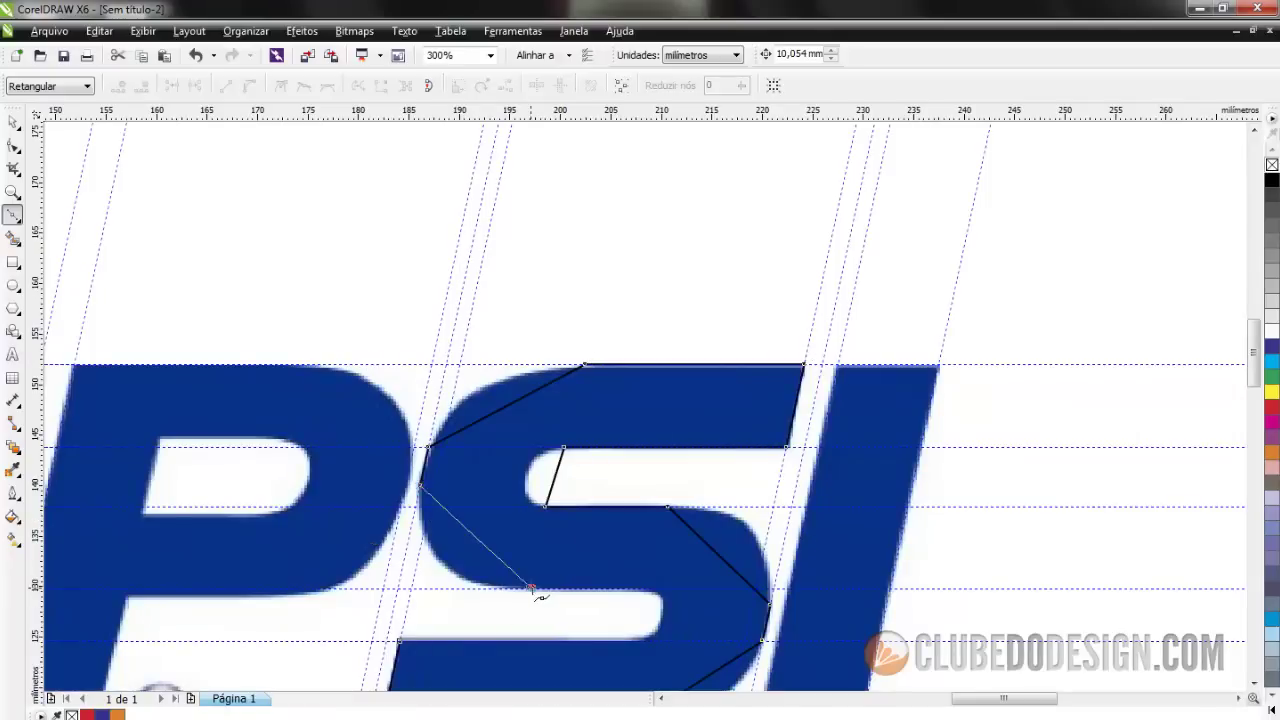
click(530, 587)
click(645, 588)
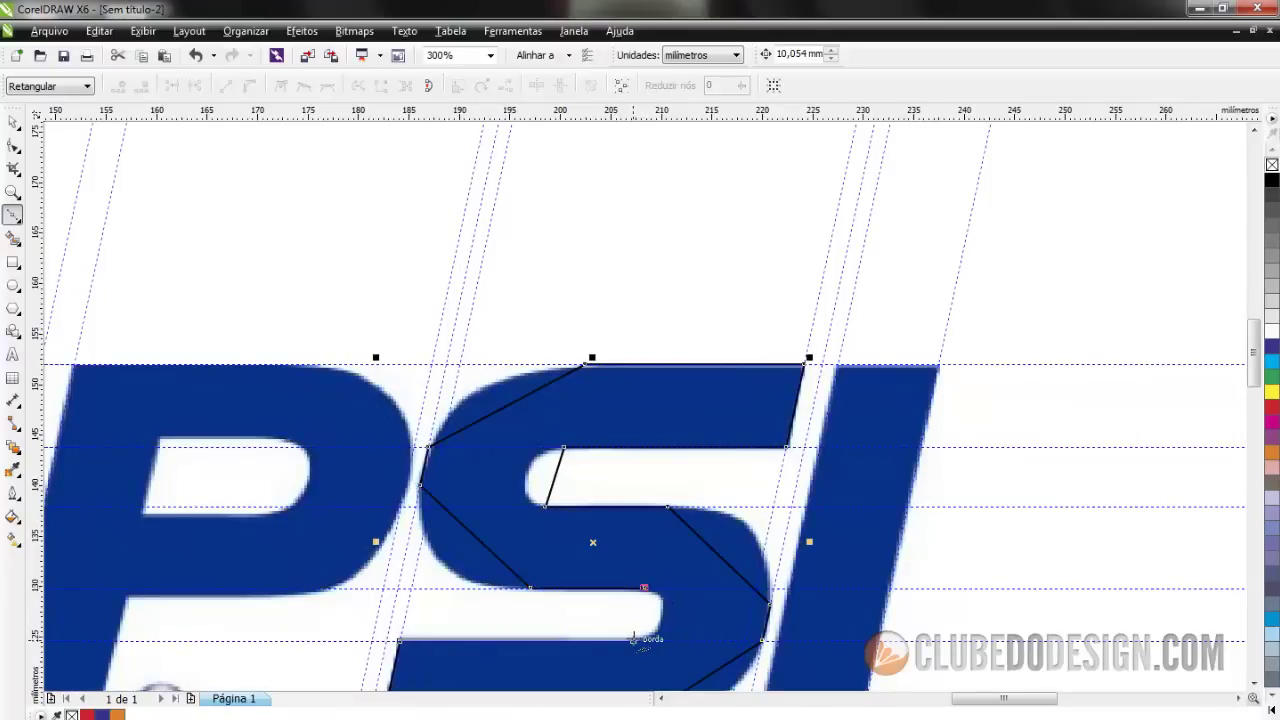
scroll(655, 626, up, 1)
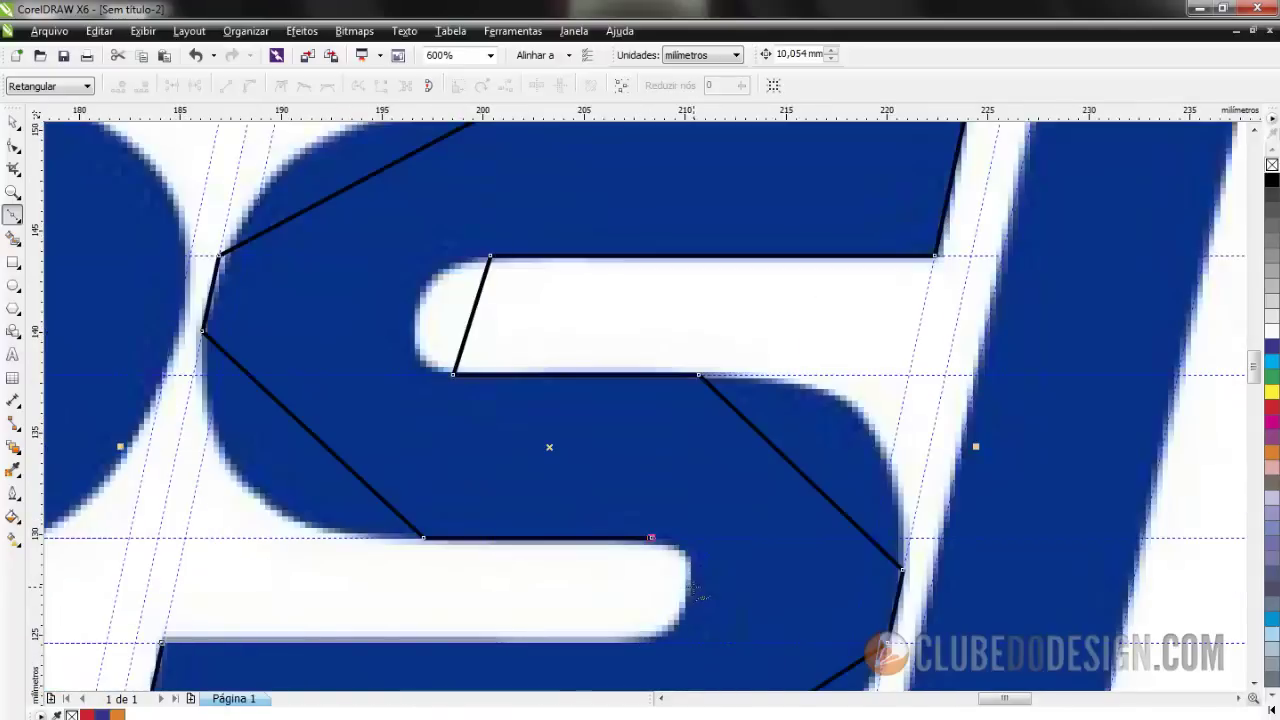
scroll(638, 638, down, 1)
click(641, 638)
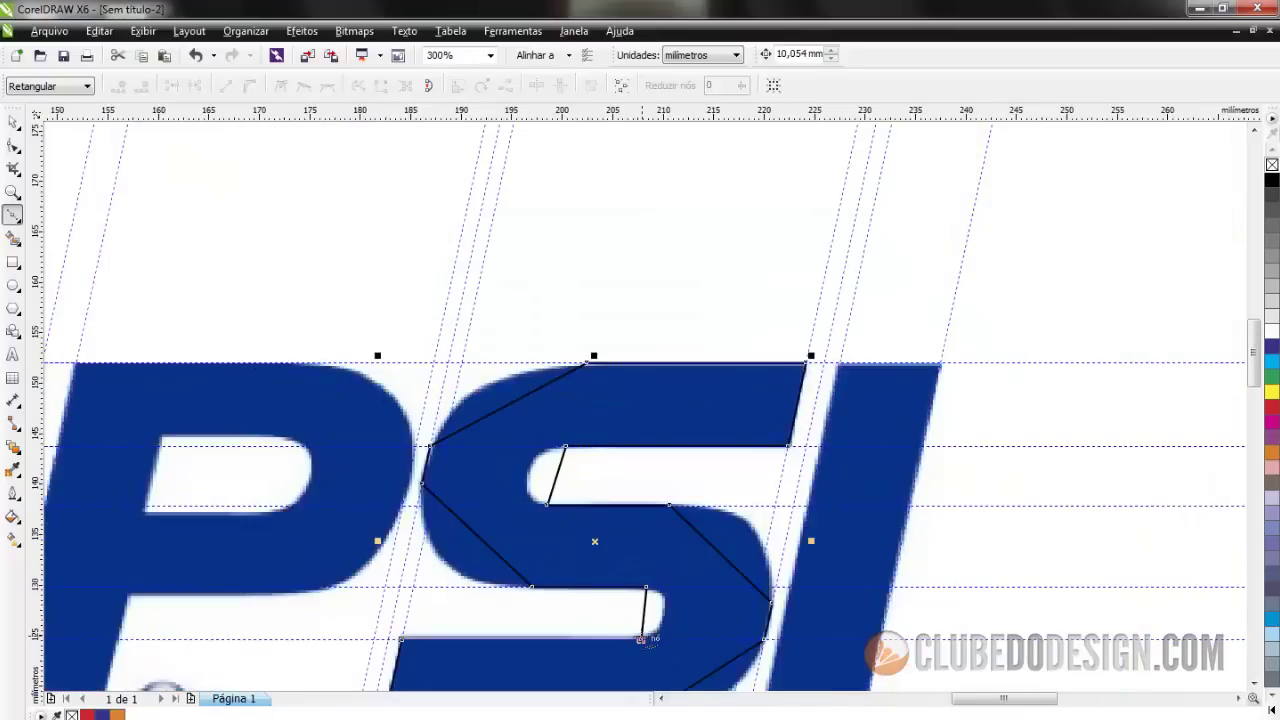
scroll(455, 660, down, 1)
click(428, 652)
scroll(430, 654, up, 1)
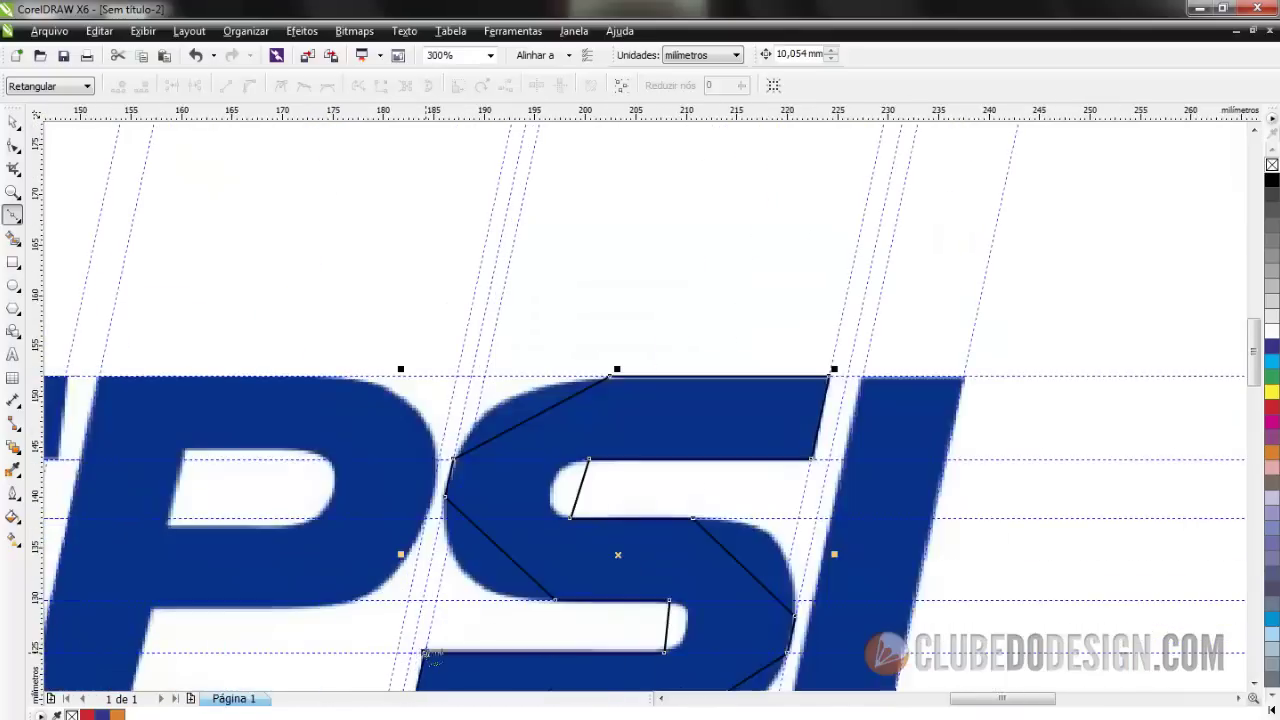
scroll(514, 532, down, 2)
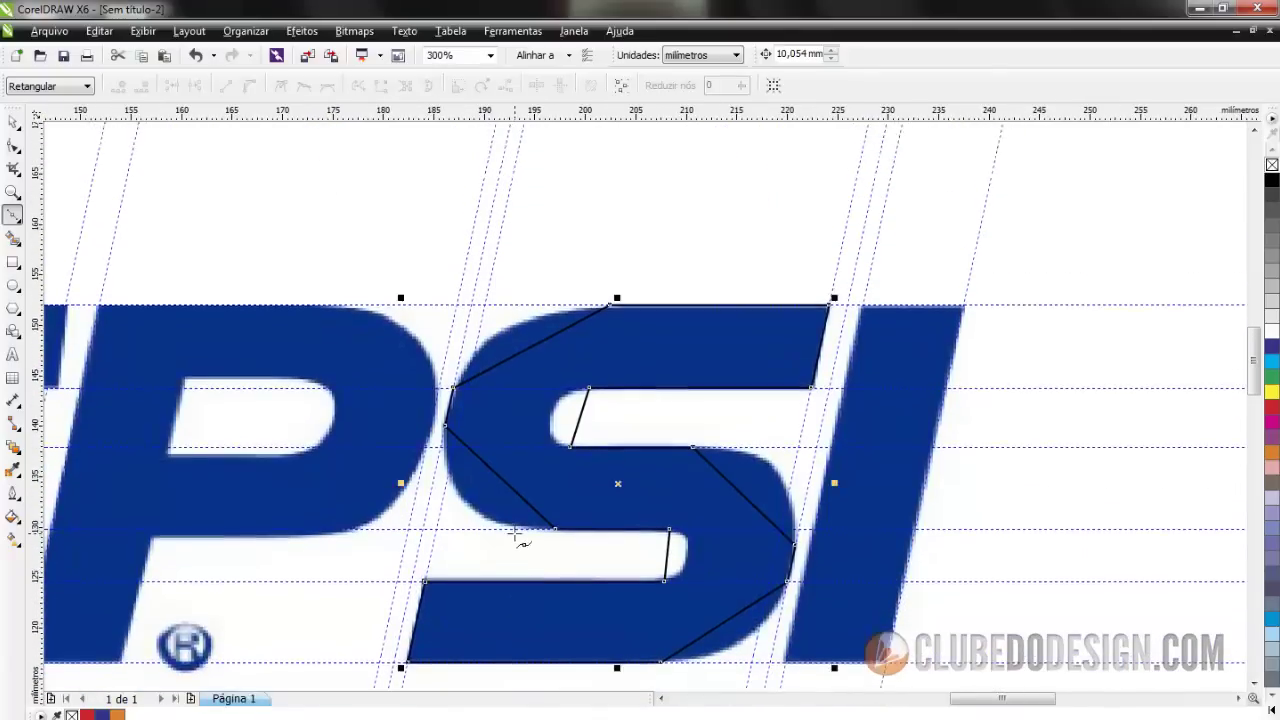
scroll(514, 532, down, 2)
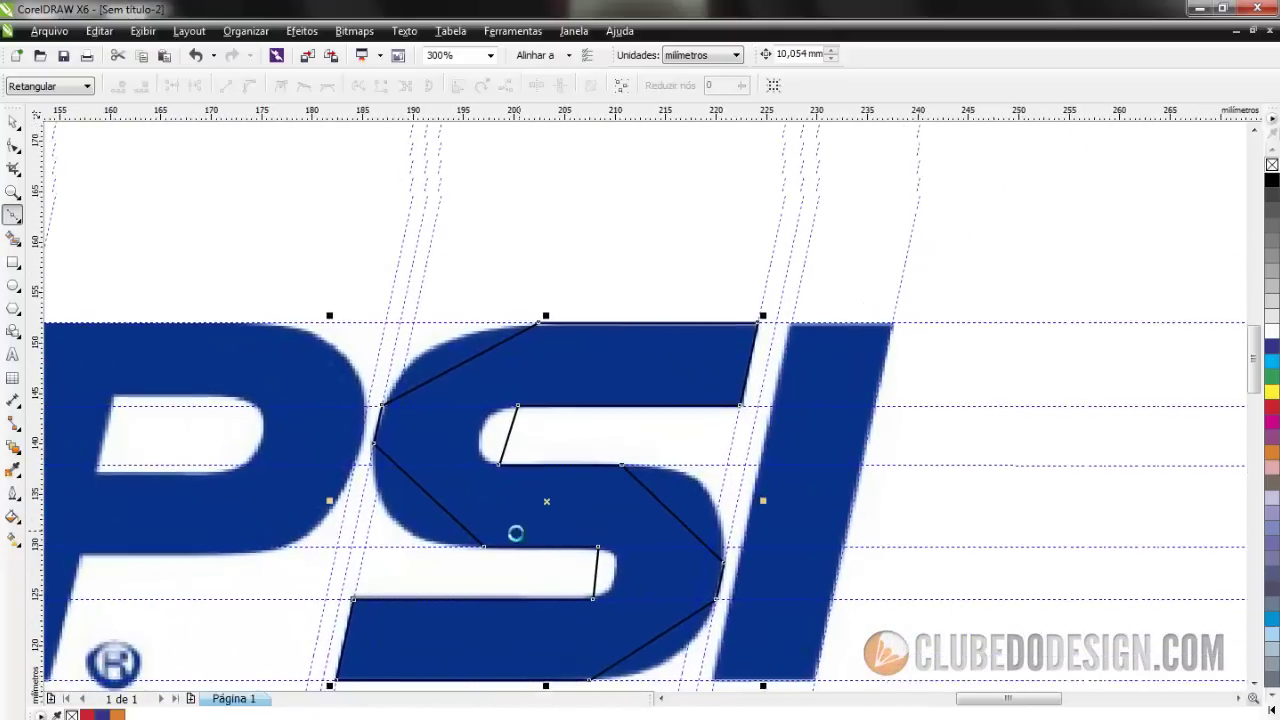
scroll(515, 533, down, 2)
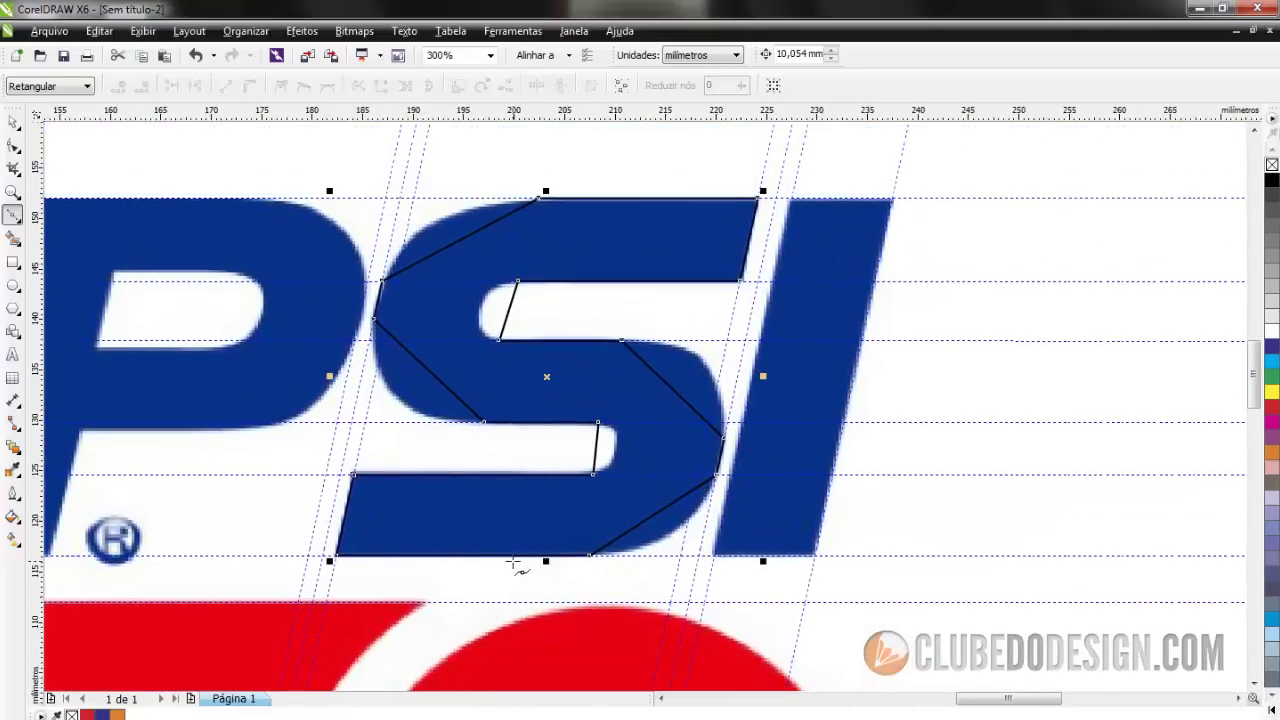
Step: Bow the S outline's upper-left diagonal into a full curve following the letter
key(F10)
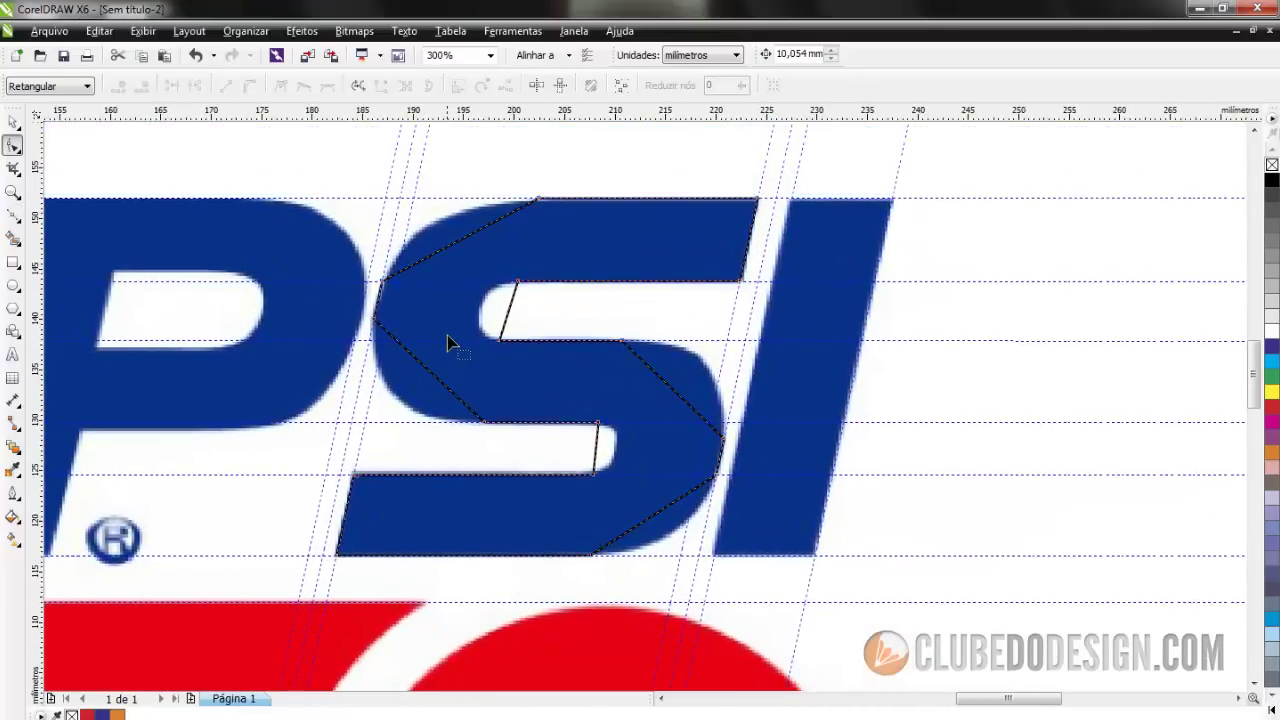
drag(262, 157, 825, 555)
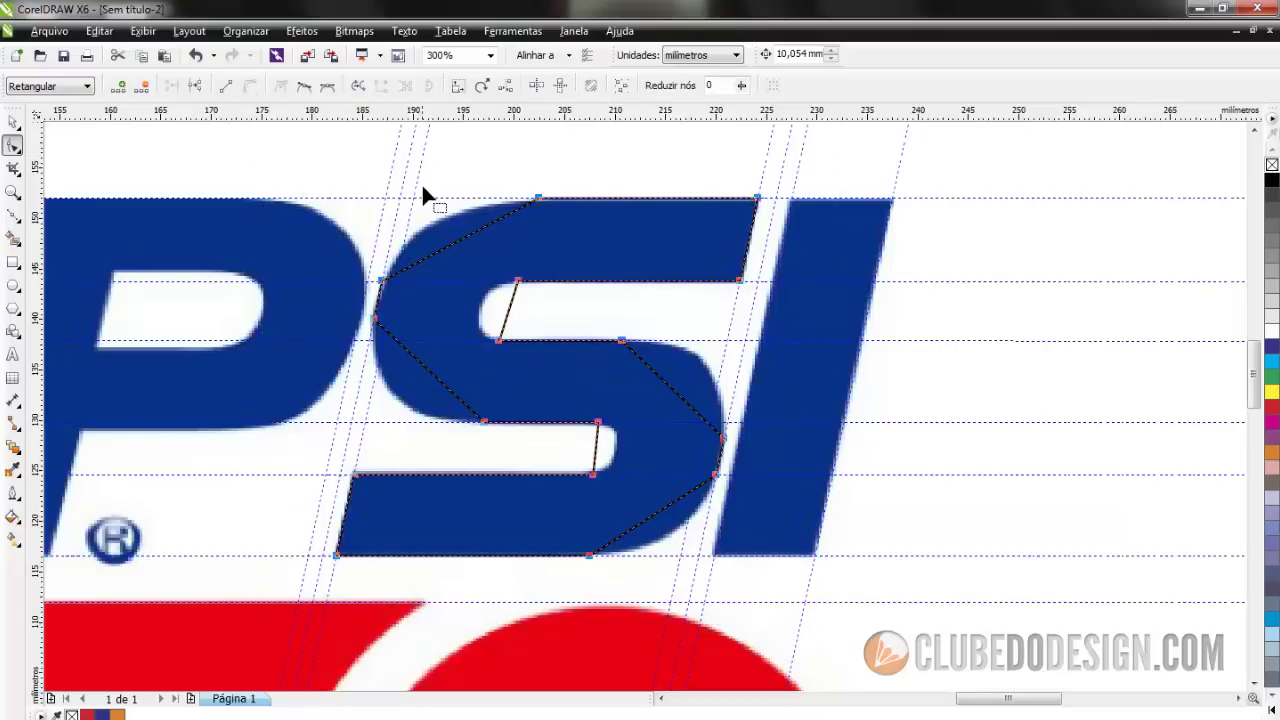
scroll(427, 166, up, 2)
drag(430, 171, 718, 287)
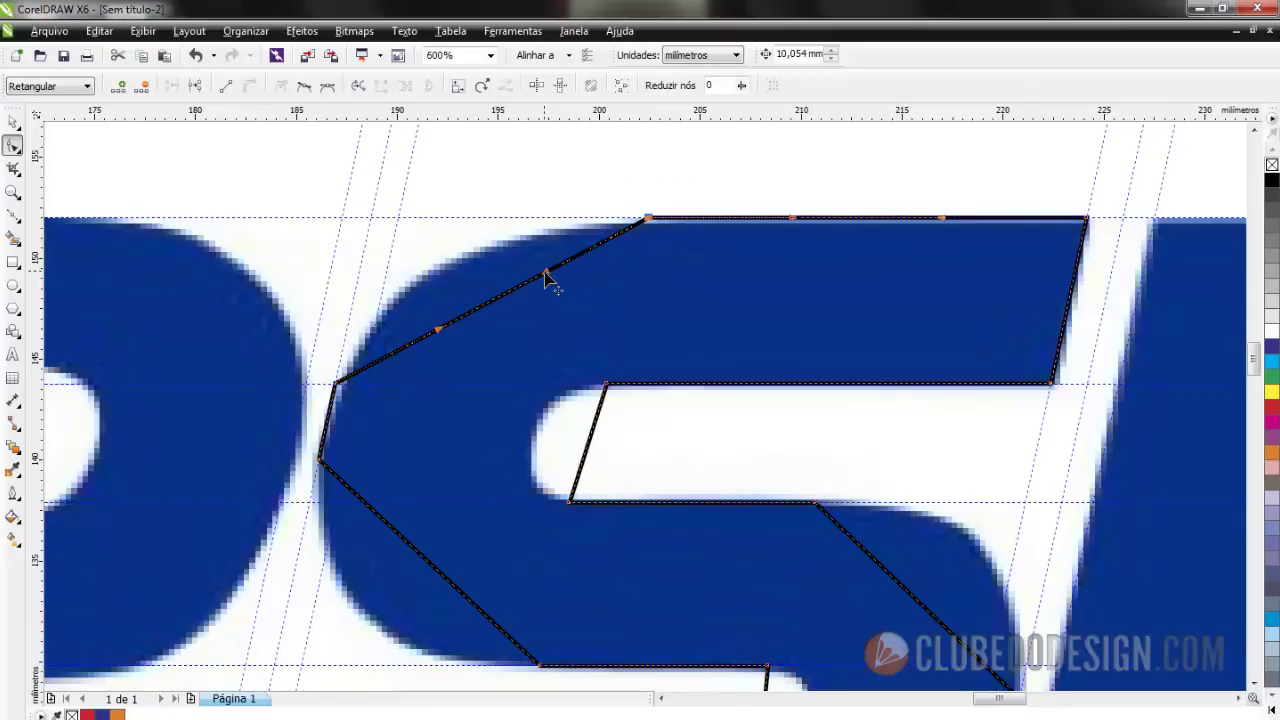
drag(543, 275, 520, 218)
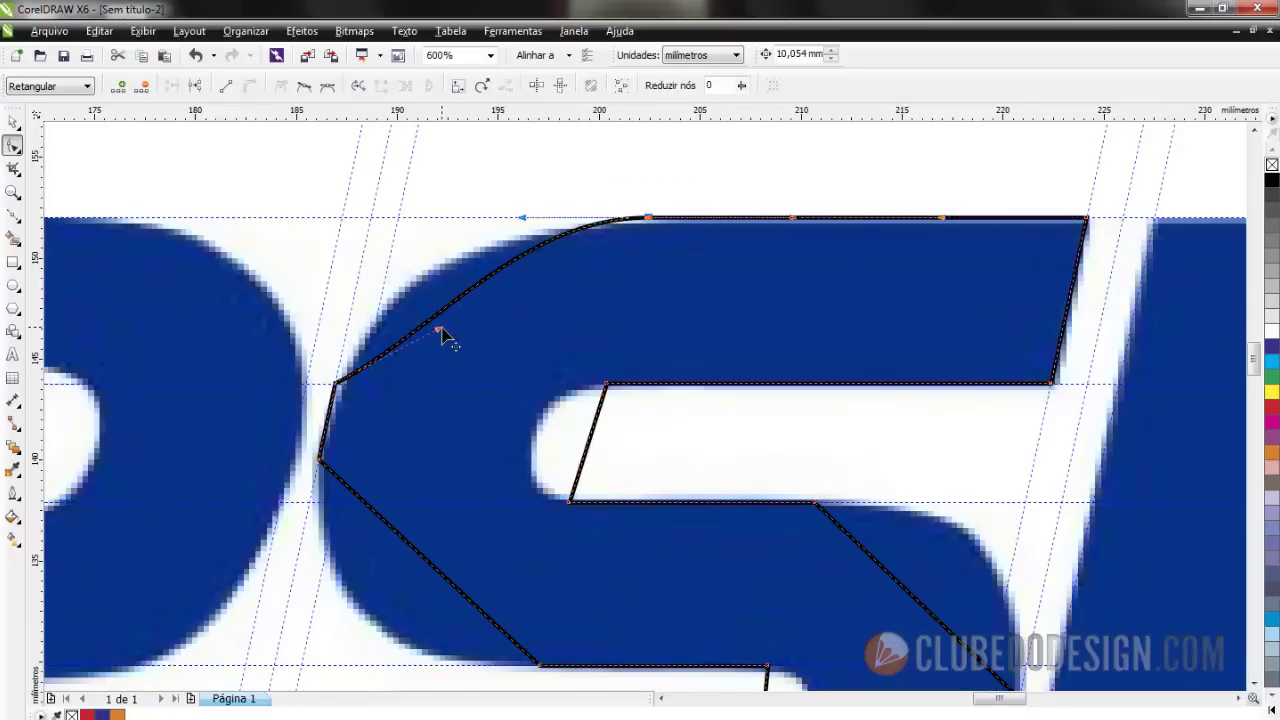
mouse_move(440, 330)
mouse_down()
mouse_move(357, 270)
mouse_move(353, 300)
mouse_up()
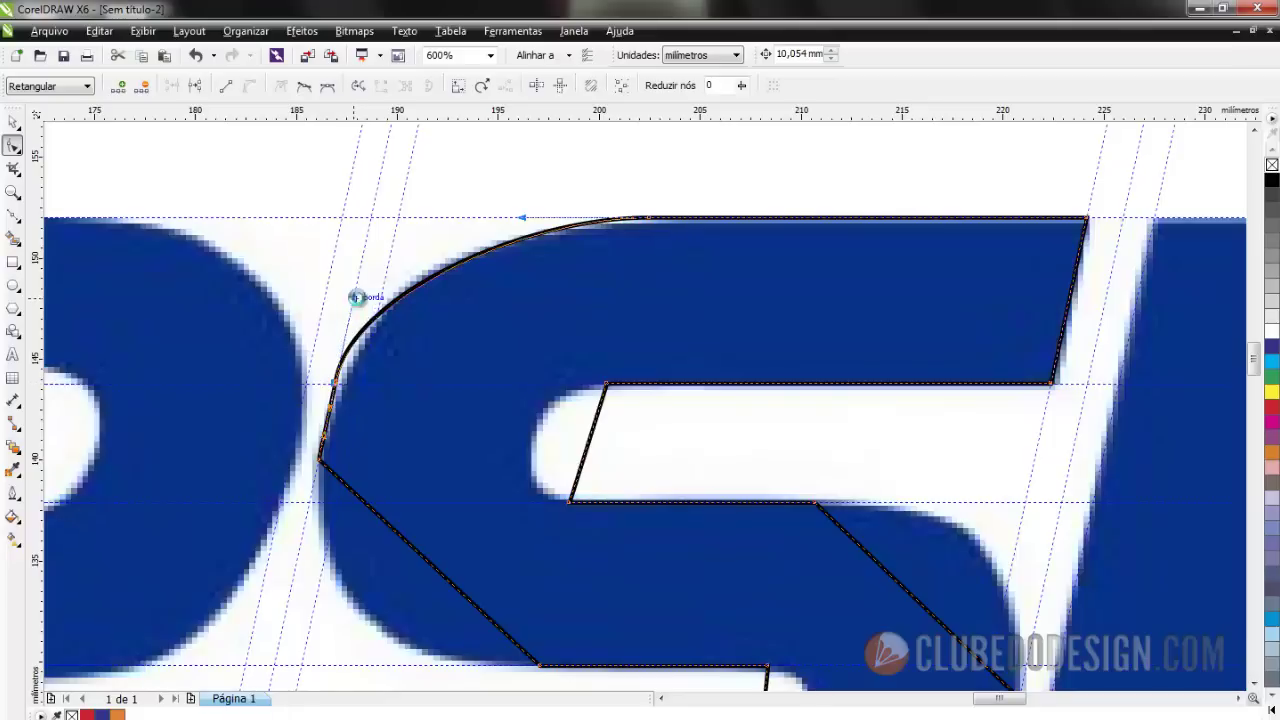
drag(527, 218, 457, 211)
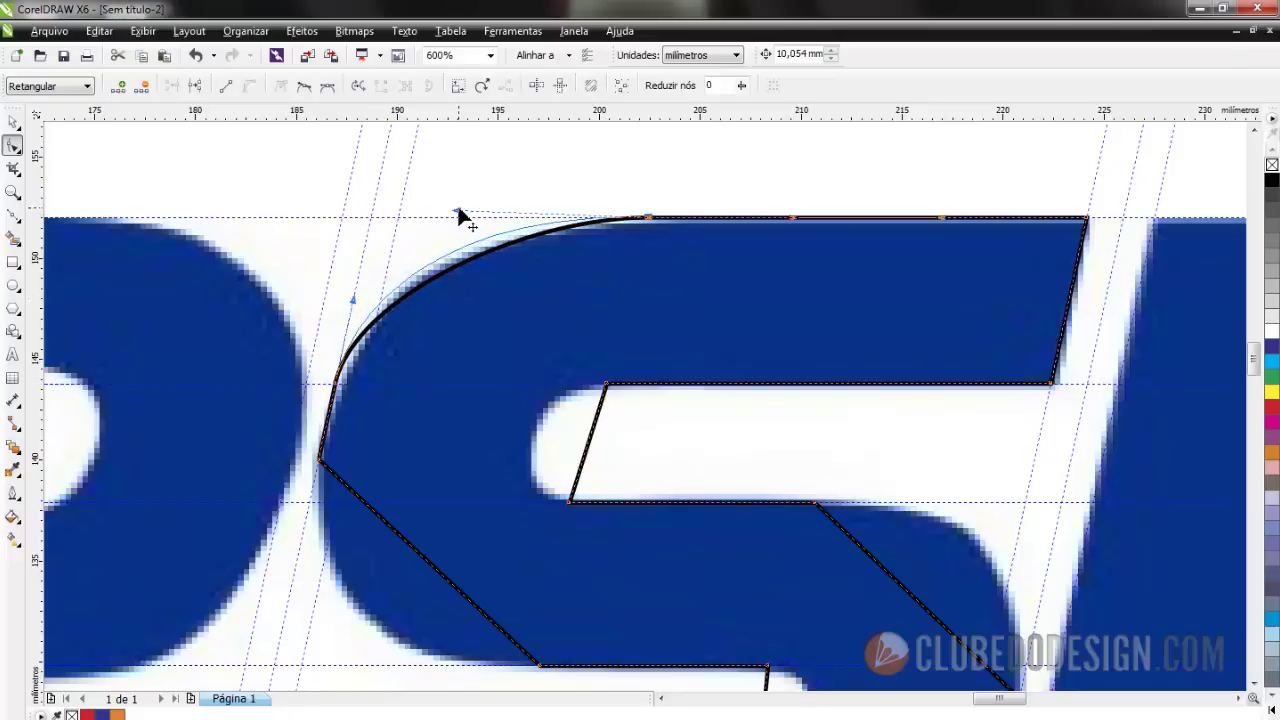
drag(644, 218, 693, 221)
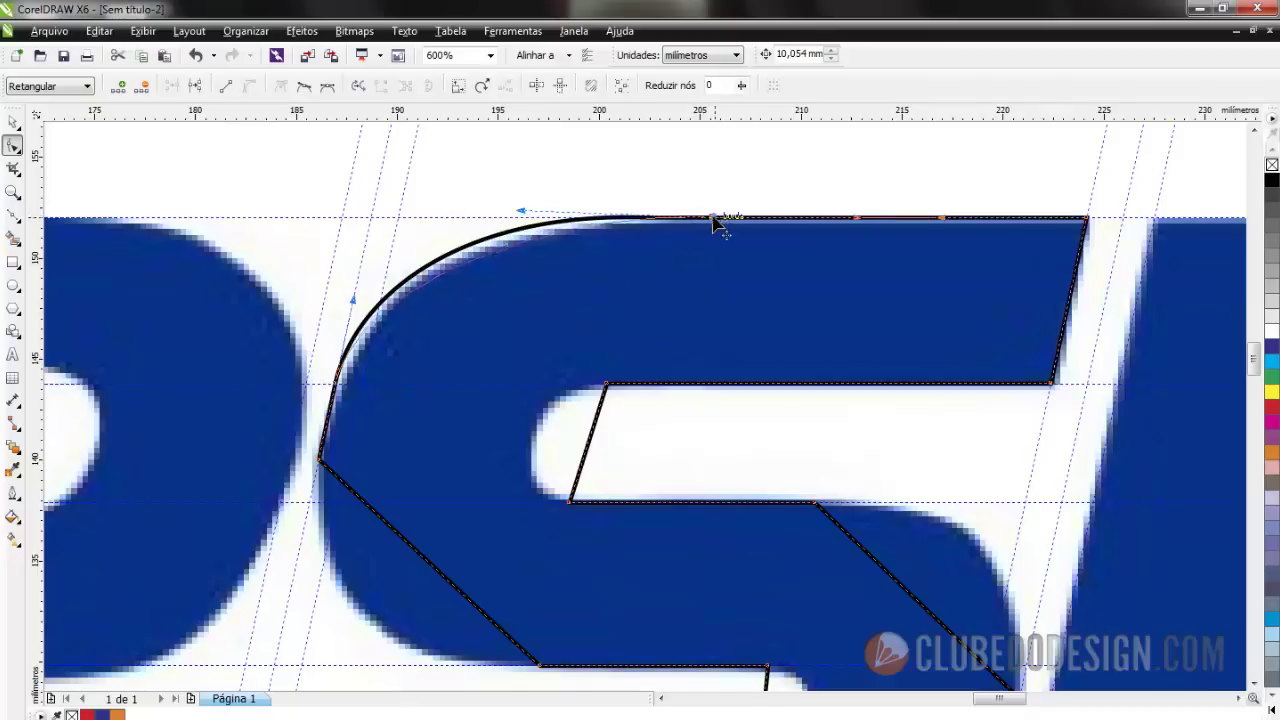
drag(338, 374, 330, 405)
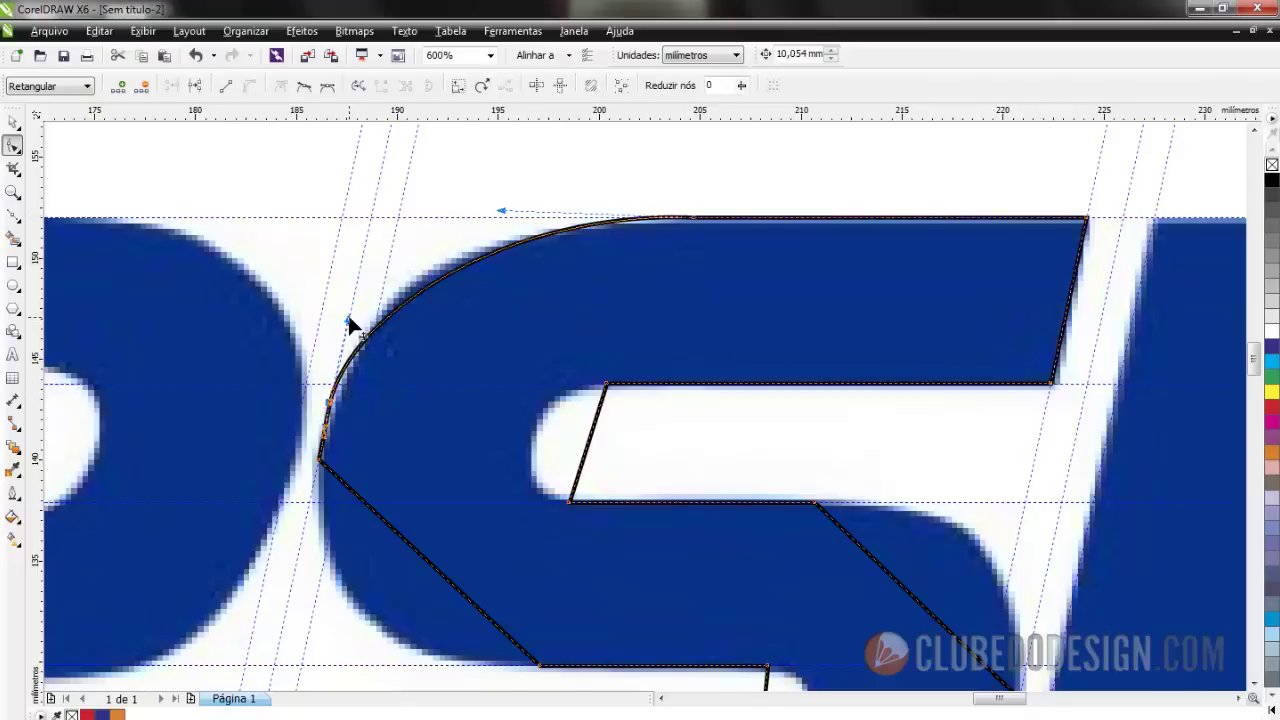
drag(347, 321, 349, 286)
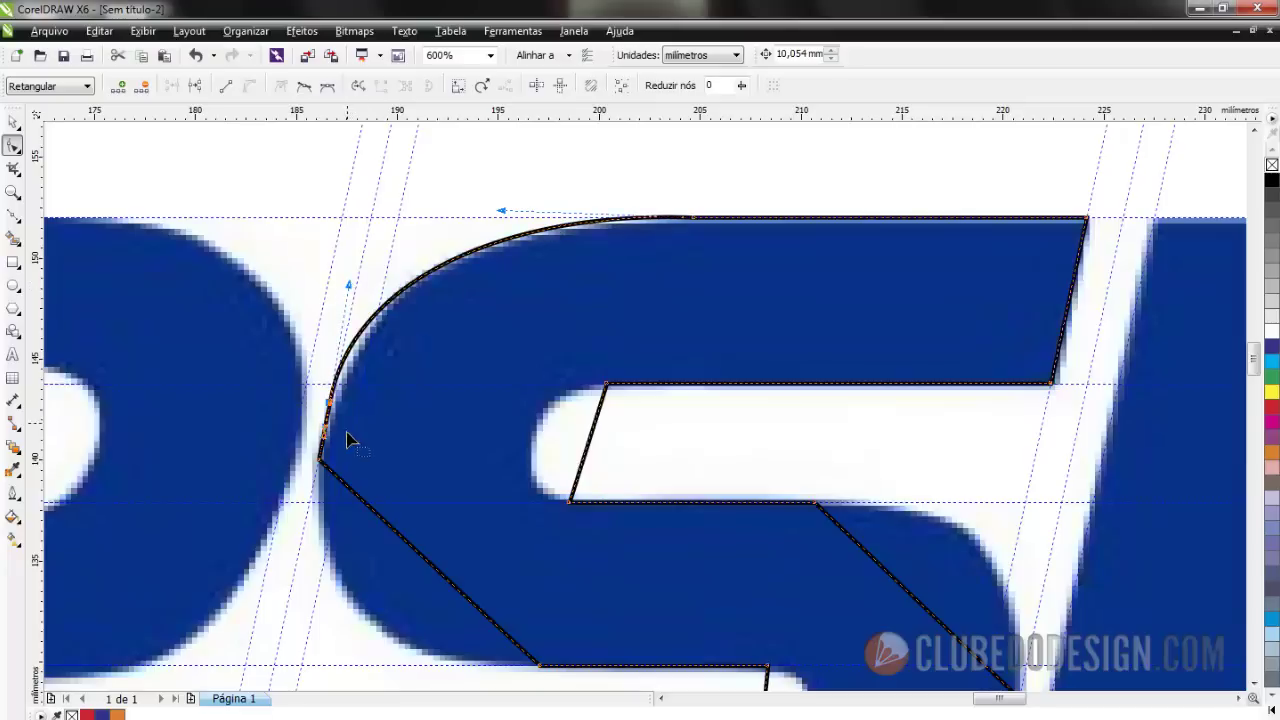
Step: Bend the lower-left diagonal into a smooth curve matching the S's bottom bend
click(320, 462)
drag(390, 529, 286, 606)
scroll(380, 540, down, 3)
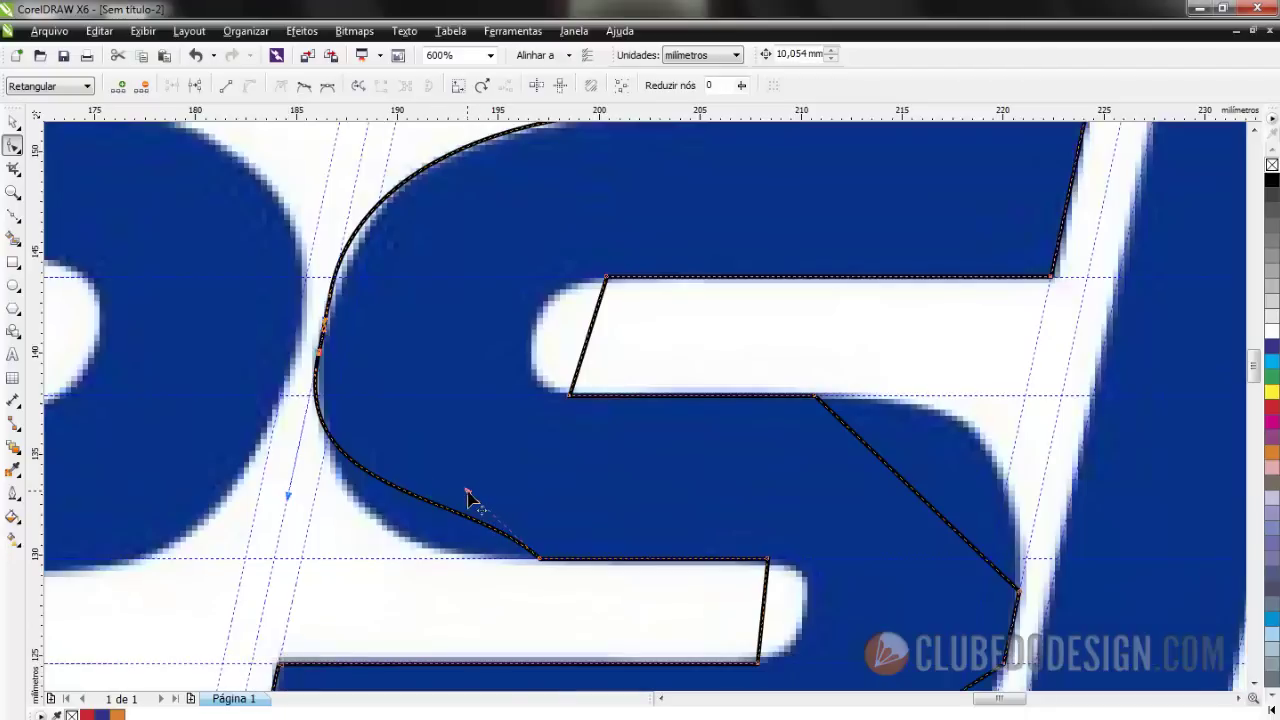
mouse_move(480, 508)
mouse_down()
mouse_move(428, 570)
mouse_move(400, 567)
mouse_up()
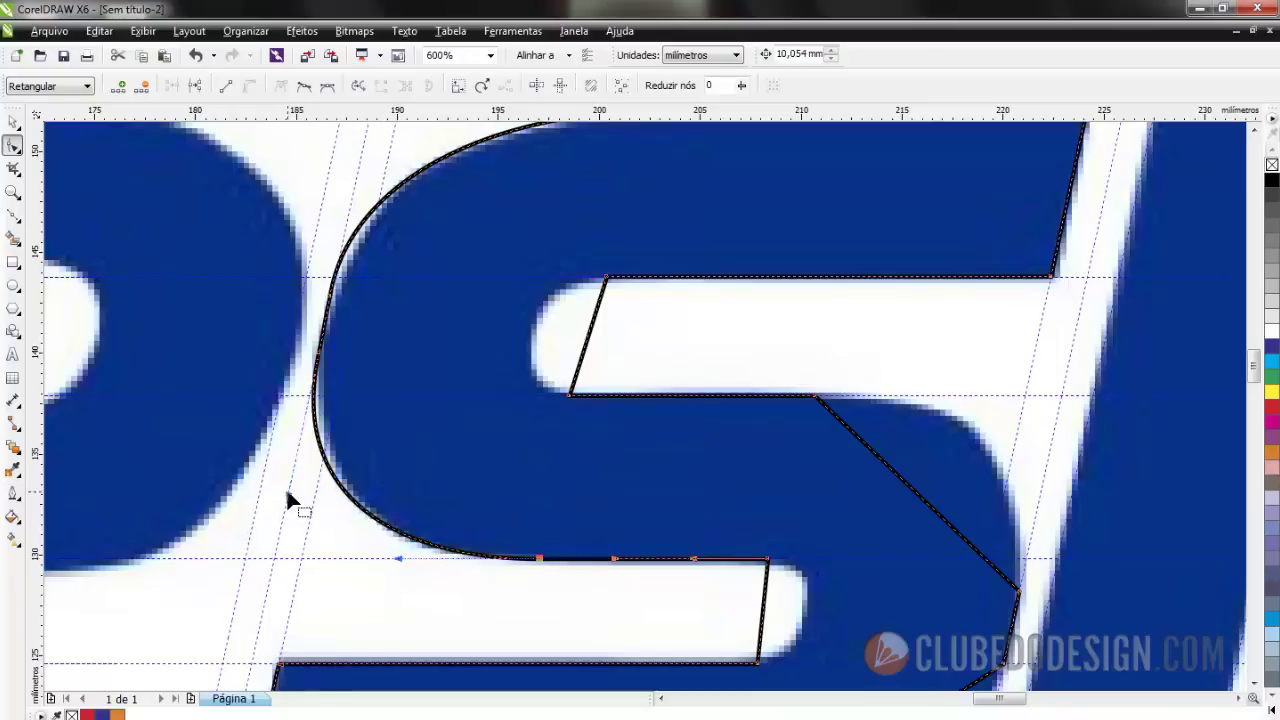
click(310, 352)
drag(298, 460, 297, 459)
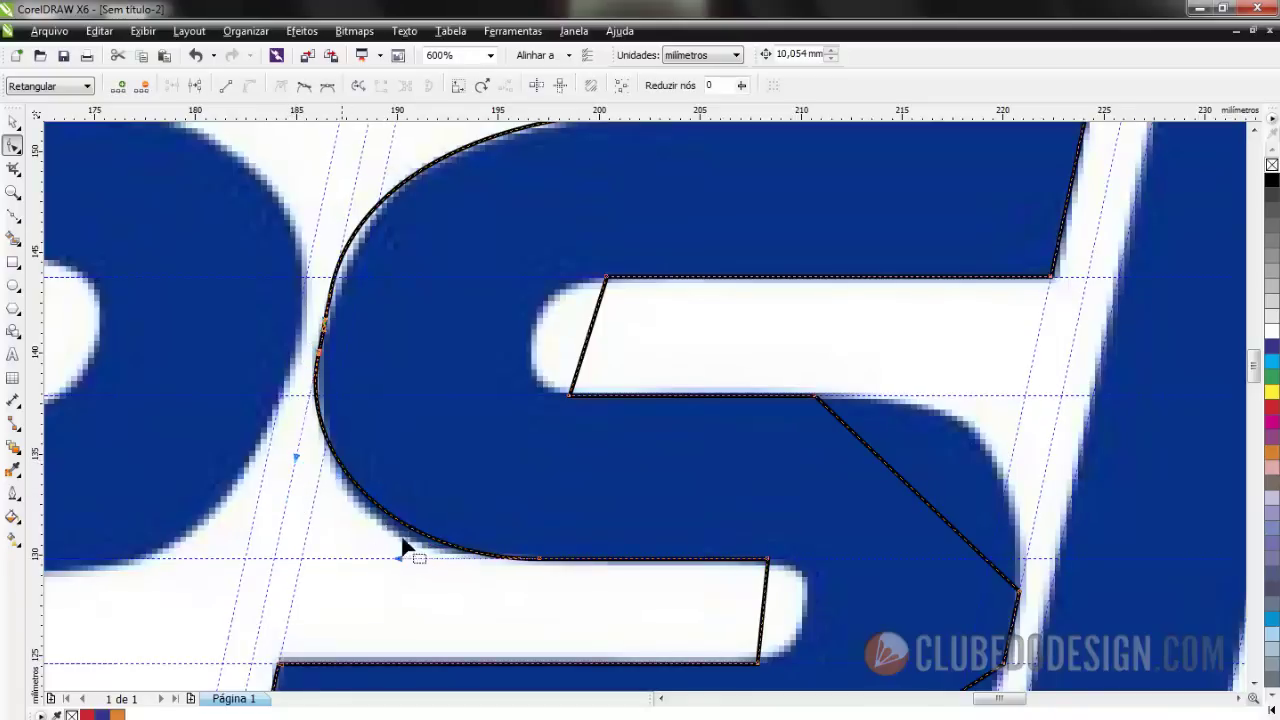
drag(400, 558, 373, 558)
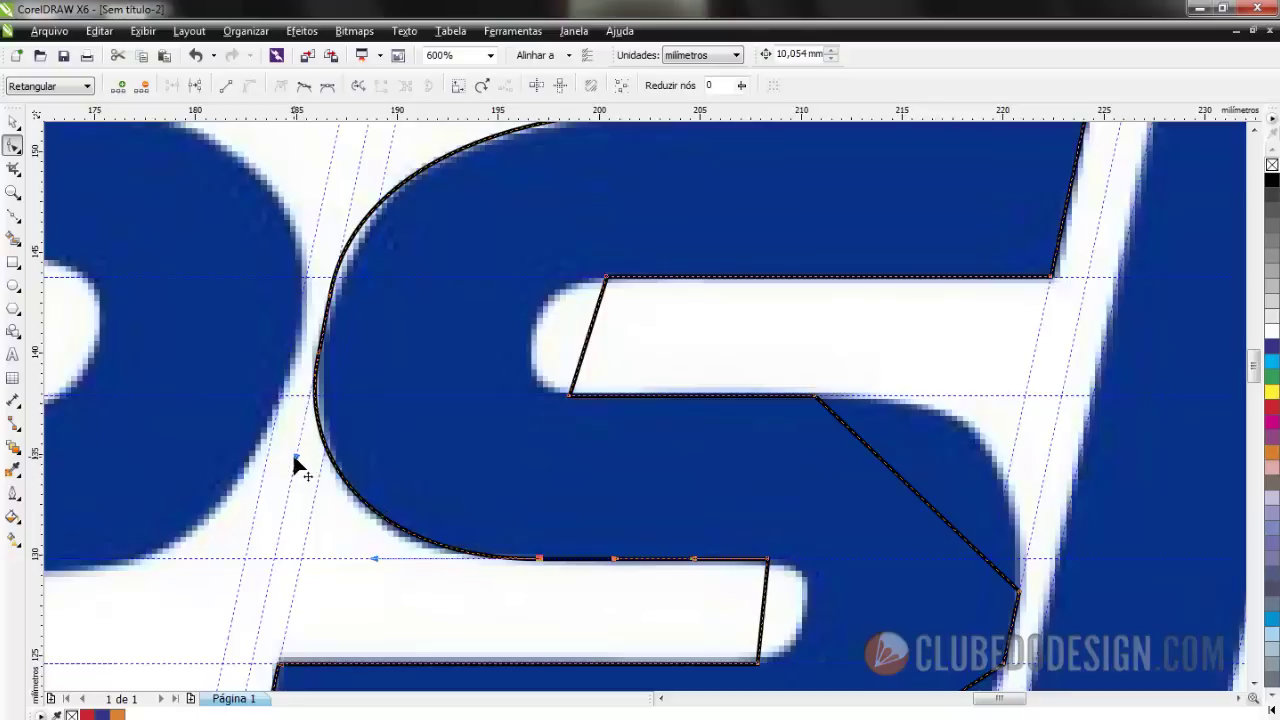
Step: Curve the S's inner straight edge and round its inner top-left corner to the bitmap
drag(510, 258, 600, 395)
click(606, 278)
click(587, 342)
drag(530, 330, 500, 277)
click(606, 278)
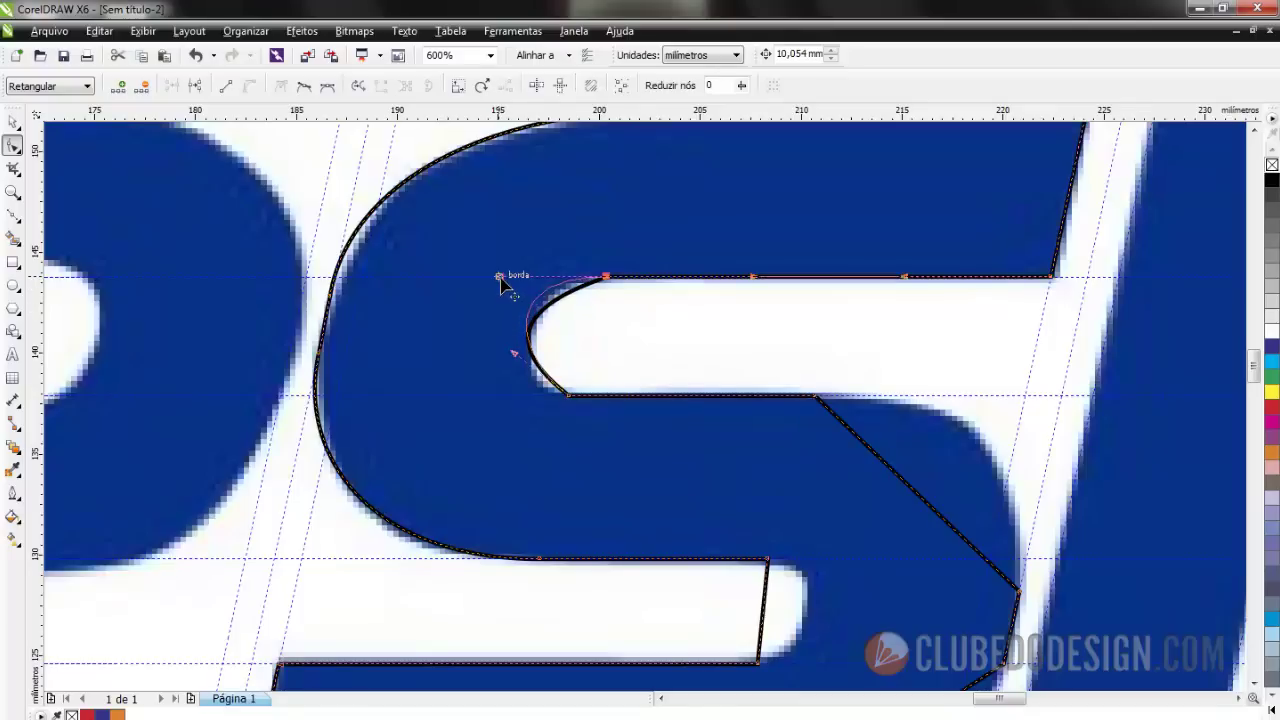
drag(515, 355, 510, 396)
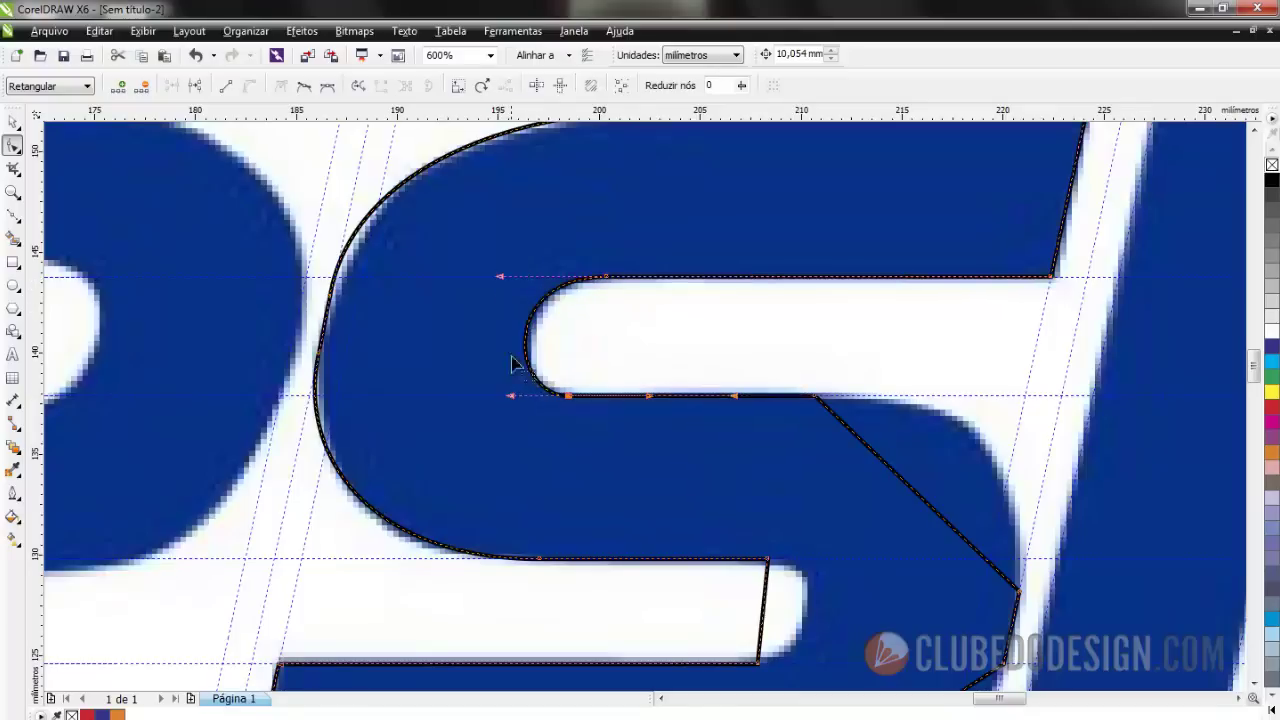
drag(500, 278, 510, 277)
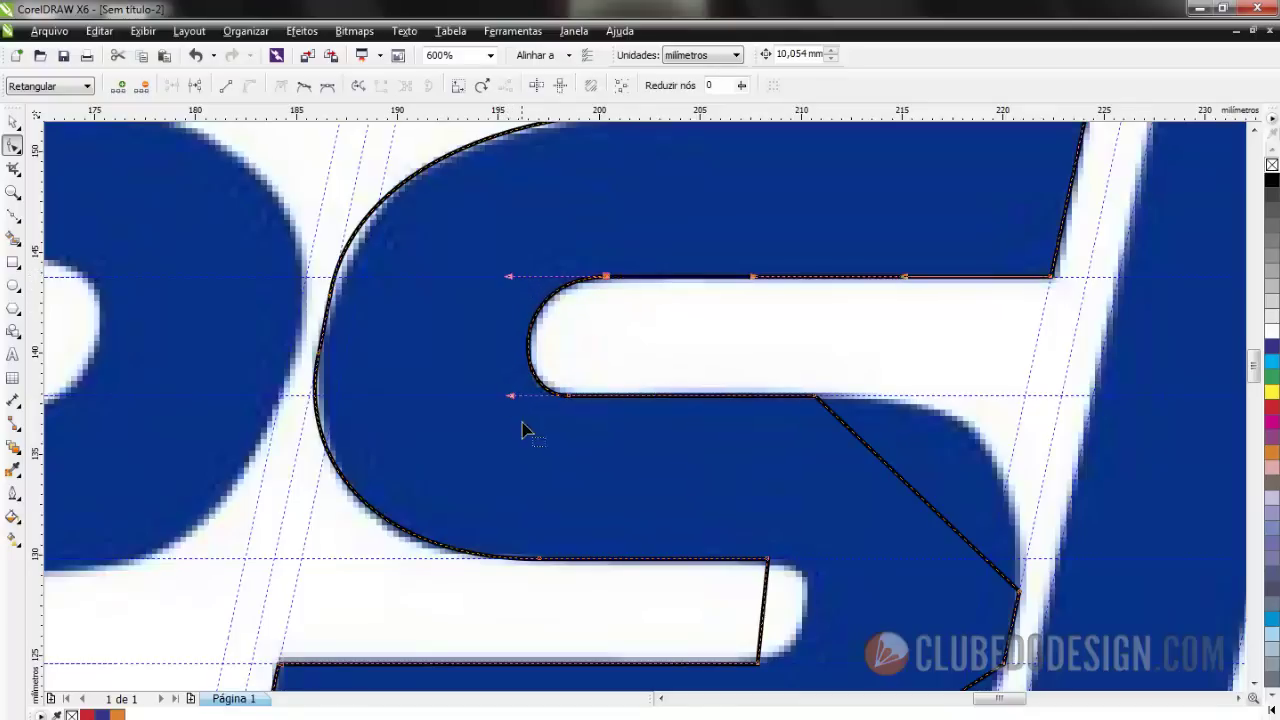
drag(510, 396, 507, 397)
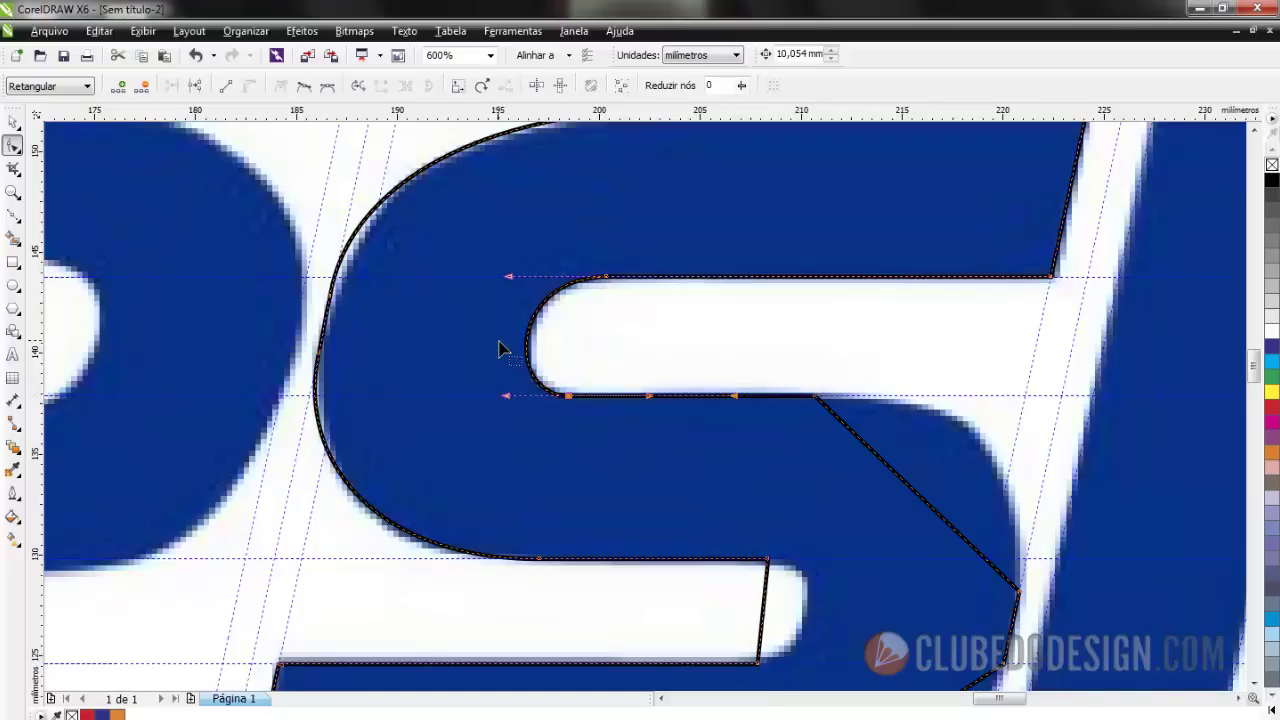
Step: Refine the outer left curve of the S and align its lower end with the bitmap
click(319, 352)
drag(288, 454, 297, 452)
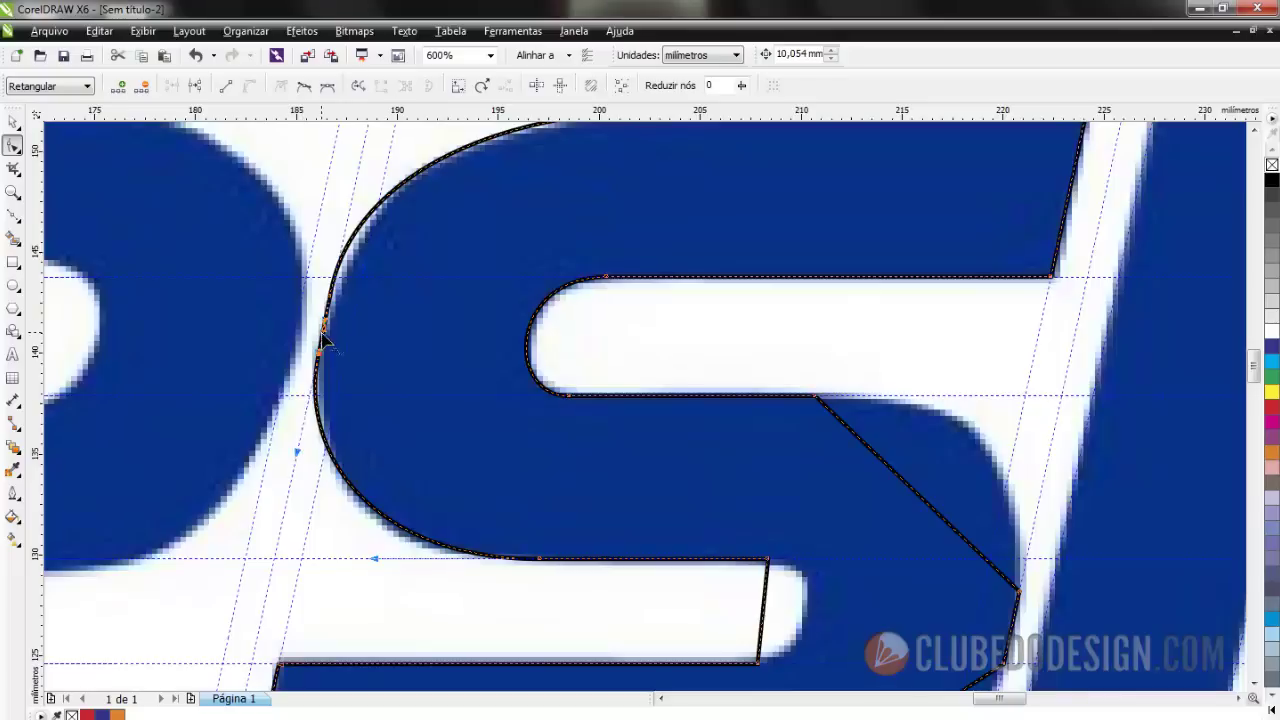
drag(319, 356, 323, 334)
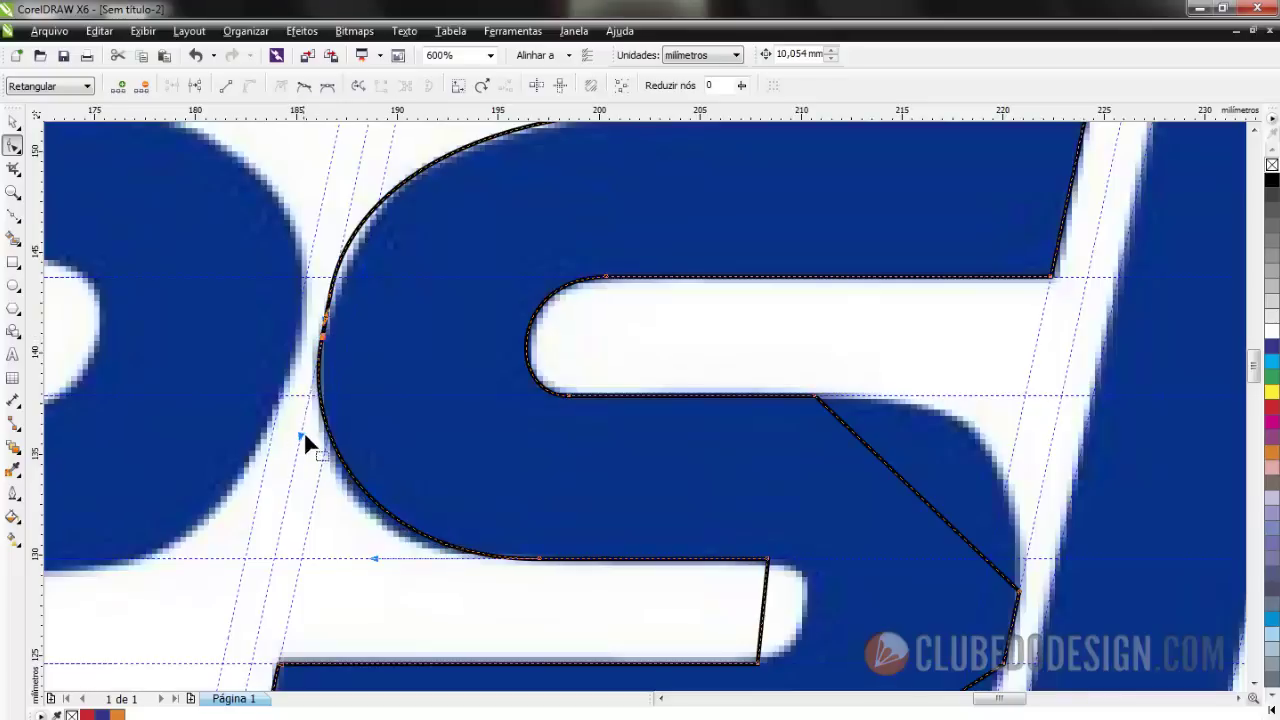
drag(300, 445, 297, 460)
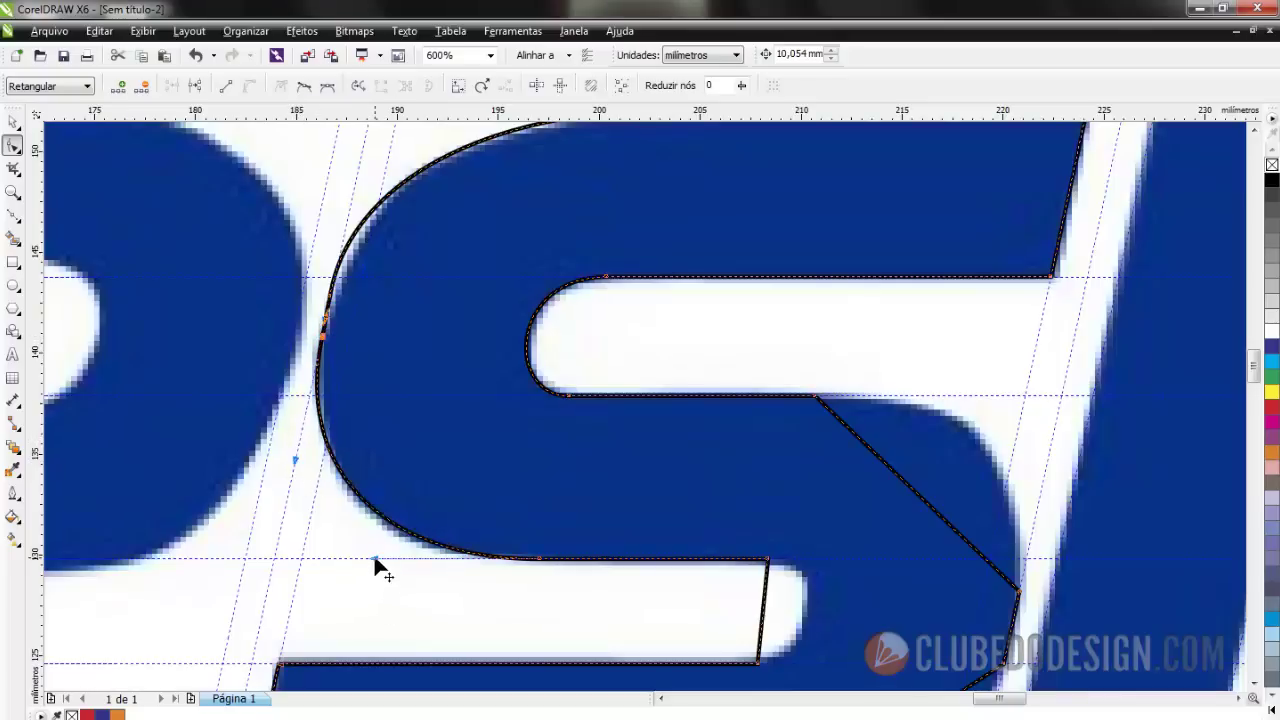
click(373, 556)
drag(370, 558, 370, 558)
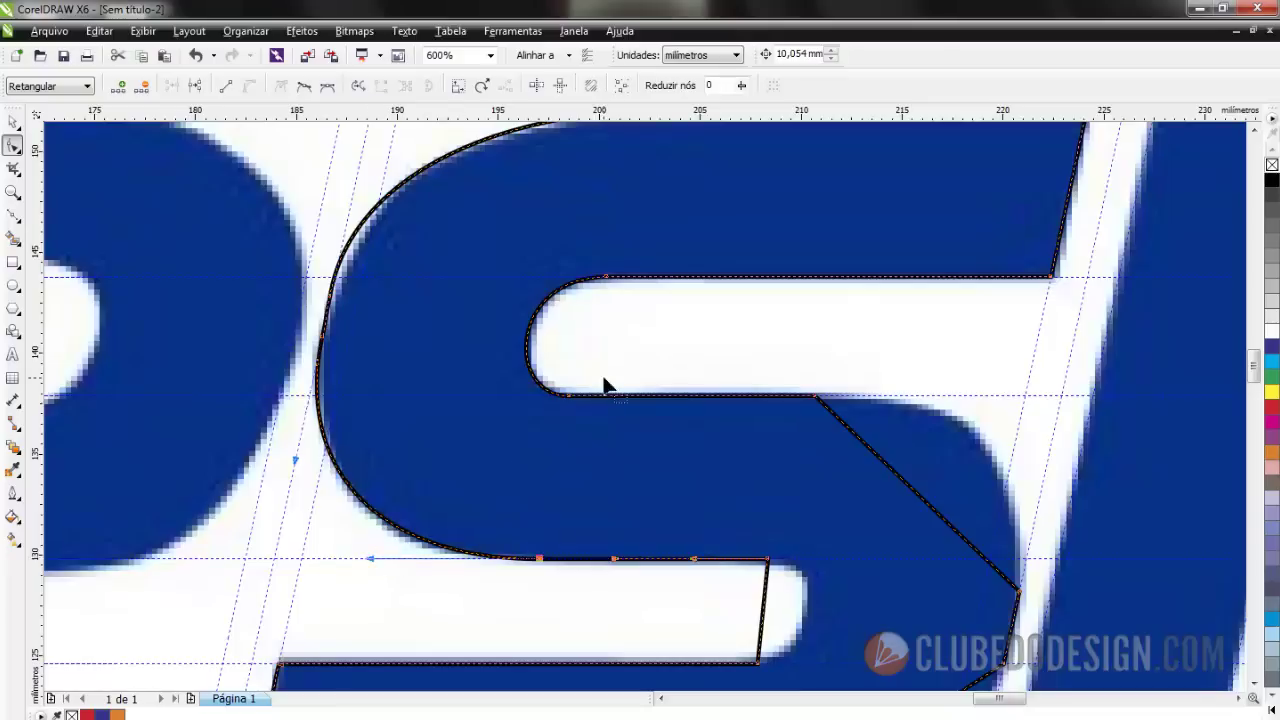
click(329, 295)
drag(352, 178, 357, 181)
scroll(797, 360, down, 1)
Step: Bend the S's straight right diagonal into rounded upper and lower right curves
click(866, 391)
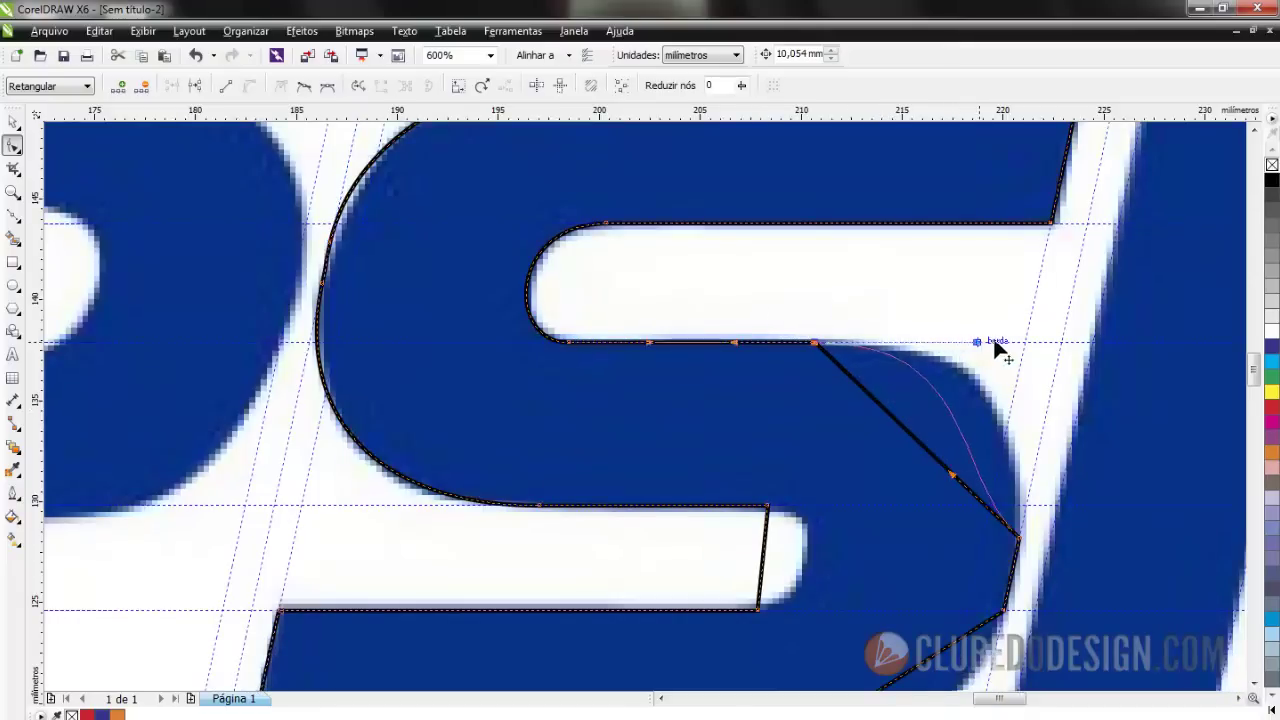
drag(882, 408, 993, 337)
drag(957, 483, 1035, 463)
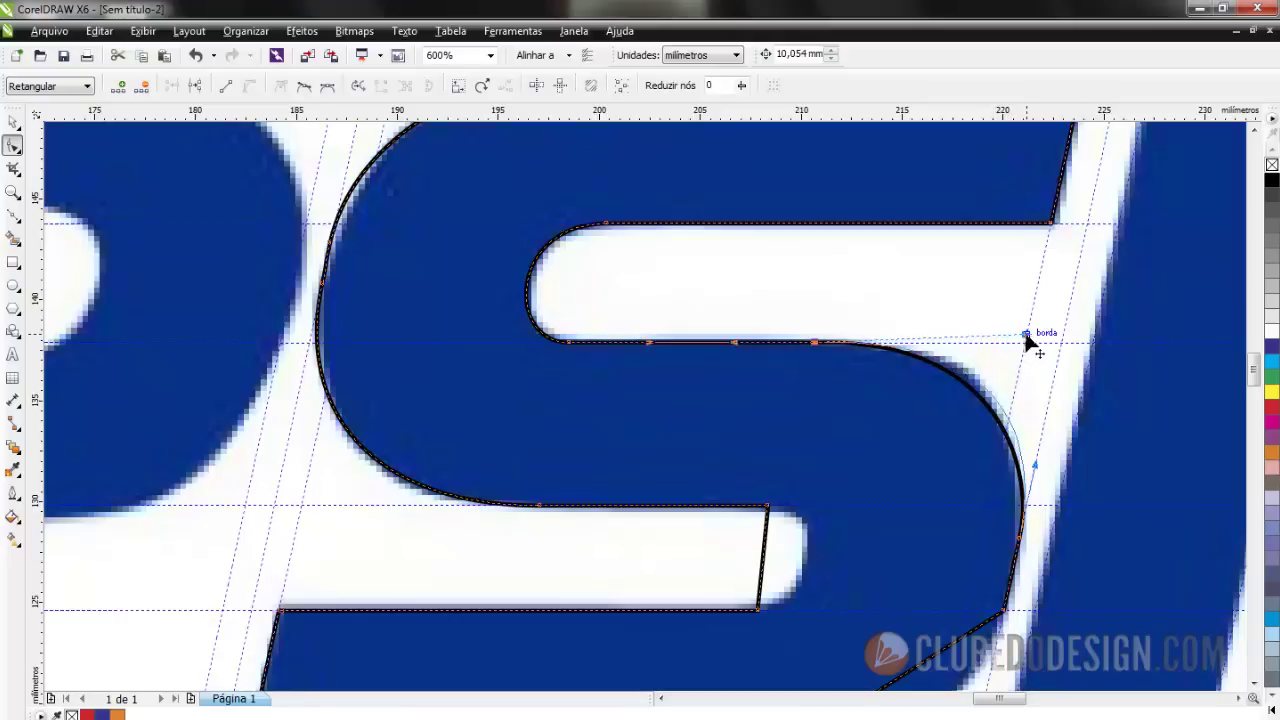
key(ctrl+z)
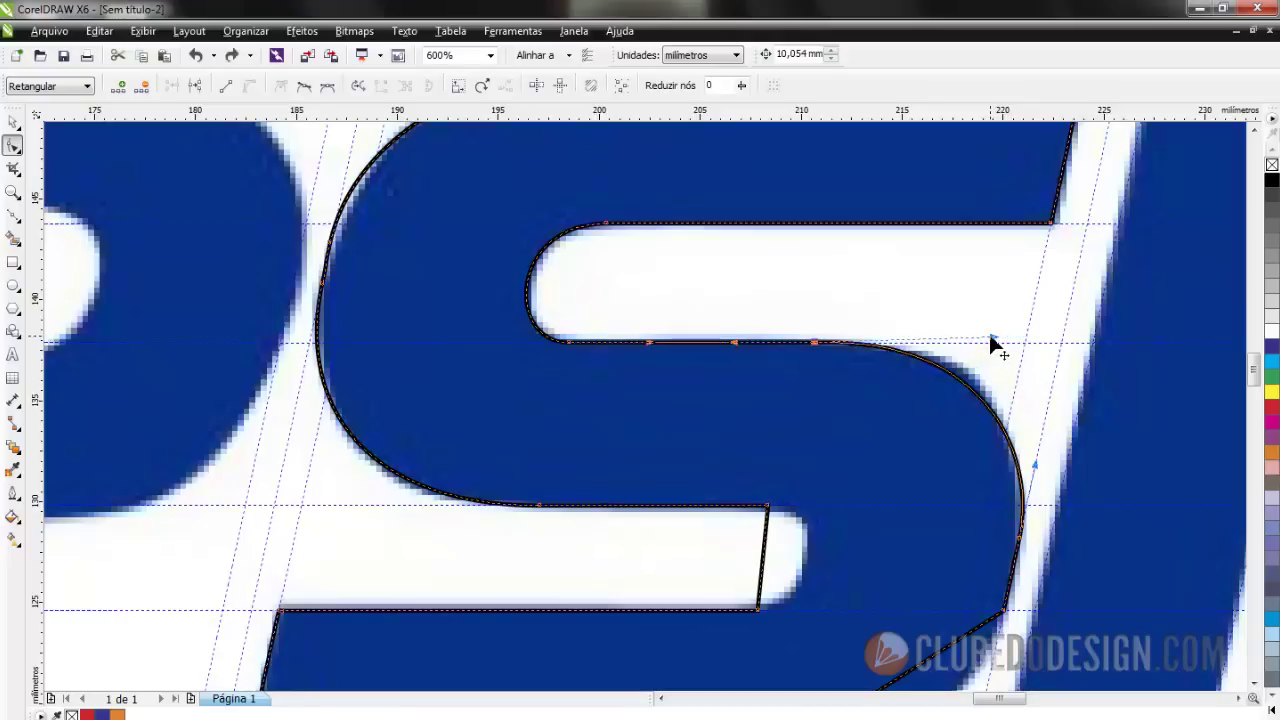
drag(990, 340, 1041, 342)
drag(1025, 538, 1030, 500)
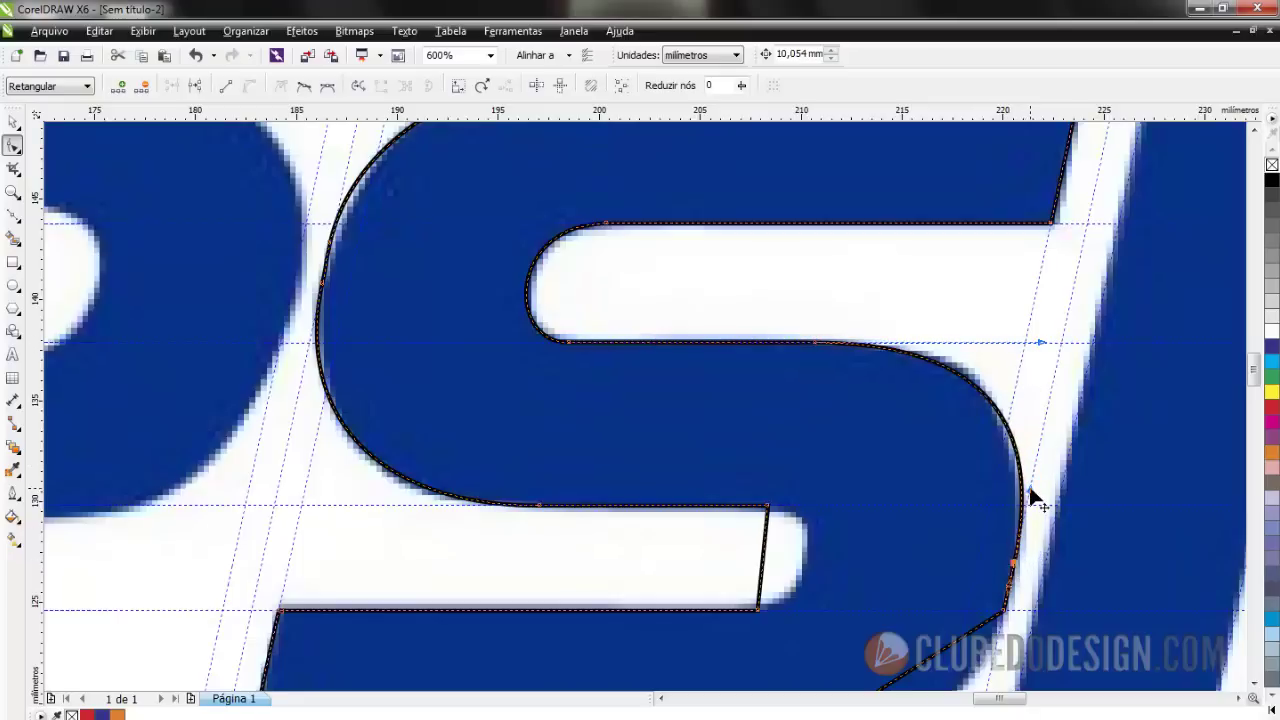
scroll(1035, 360, down, 2)
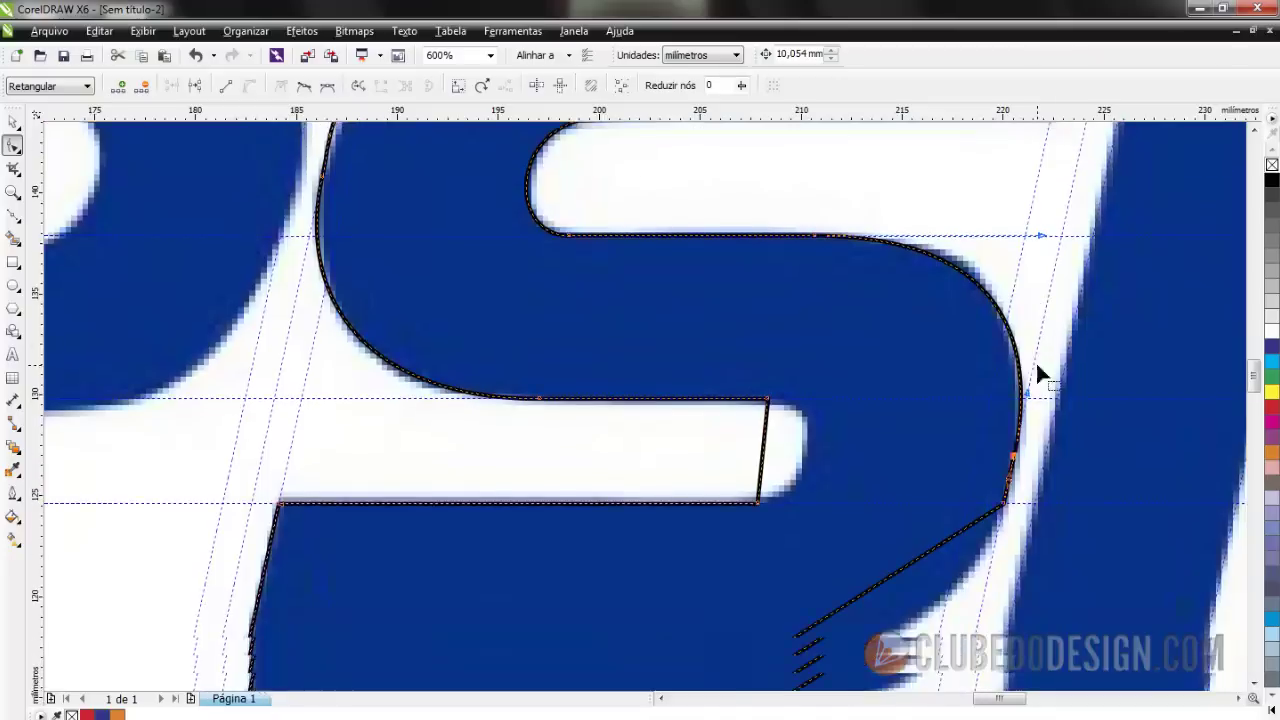
scroll(1037, 373, down, 1)
Step: Adjust the S's top-edge node and tighten its top-right curve to fit the bitmap
drag(1042, 216, 1048, 216)
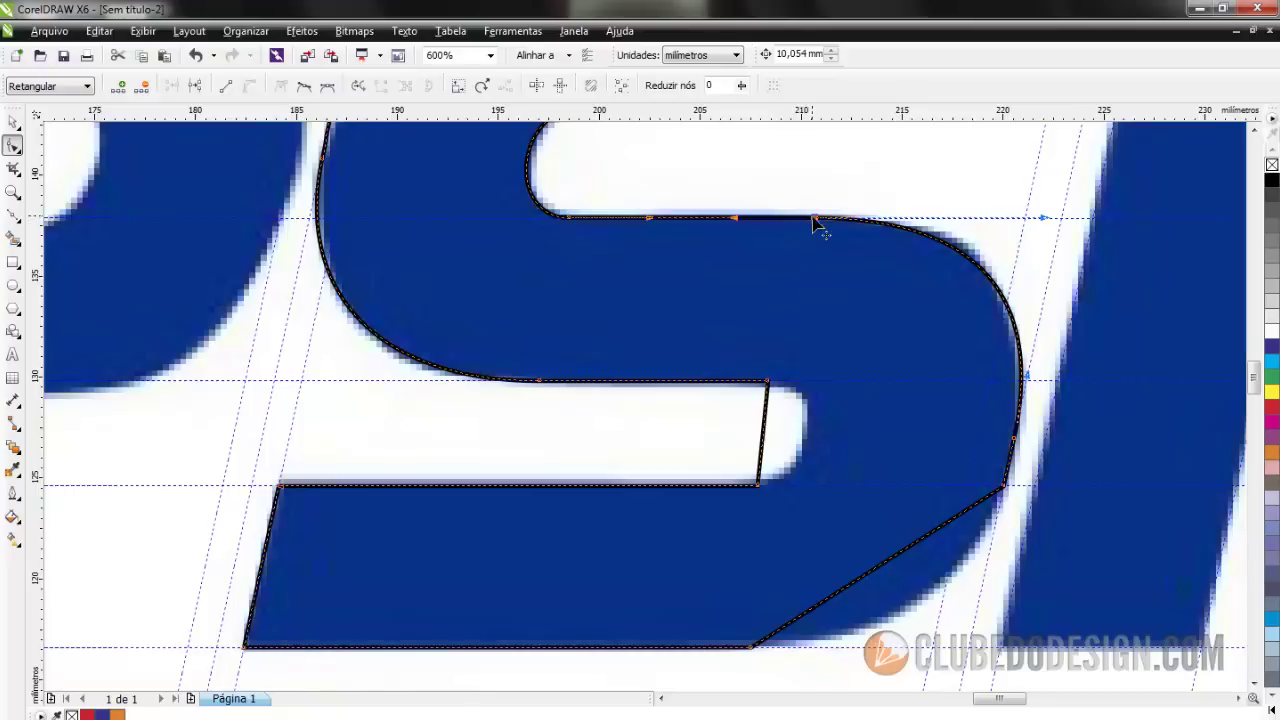
drag(816, 218, 834, 218)
click(1034, 217)
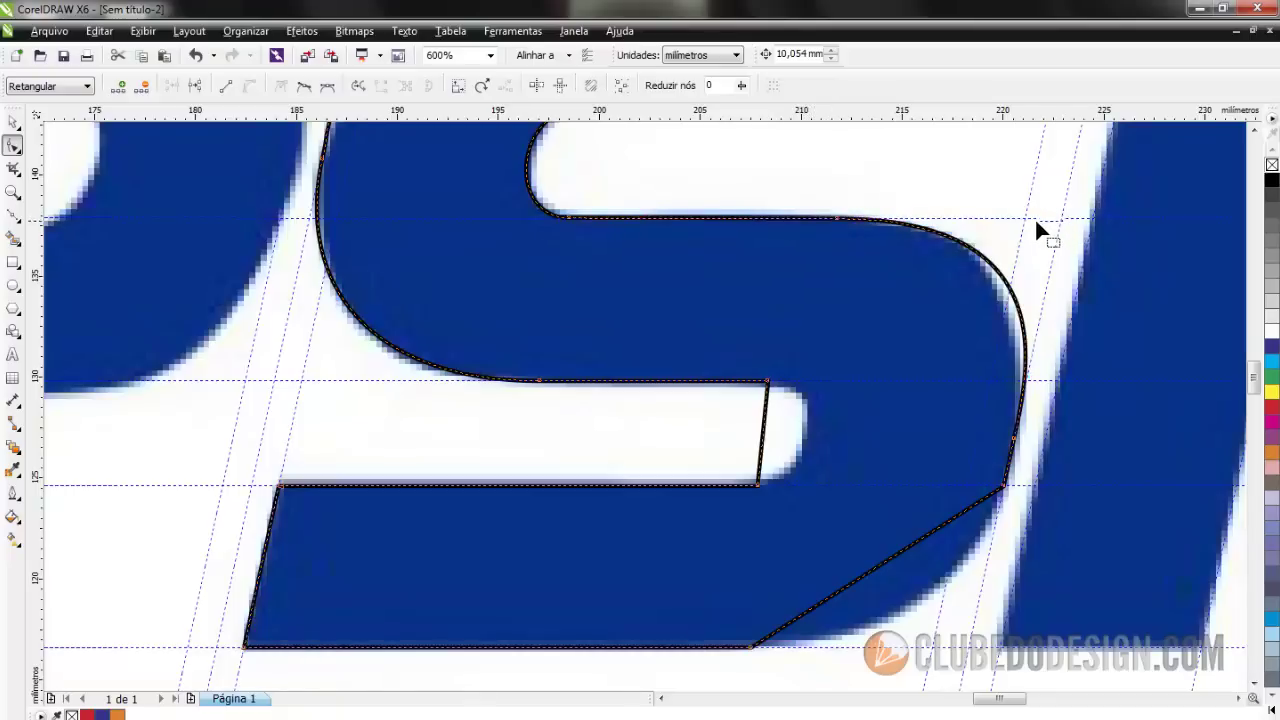
click(835, 218)
drag(1062, 217, 1027, 217)
drag(974, 380, 1027, 378)
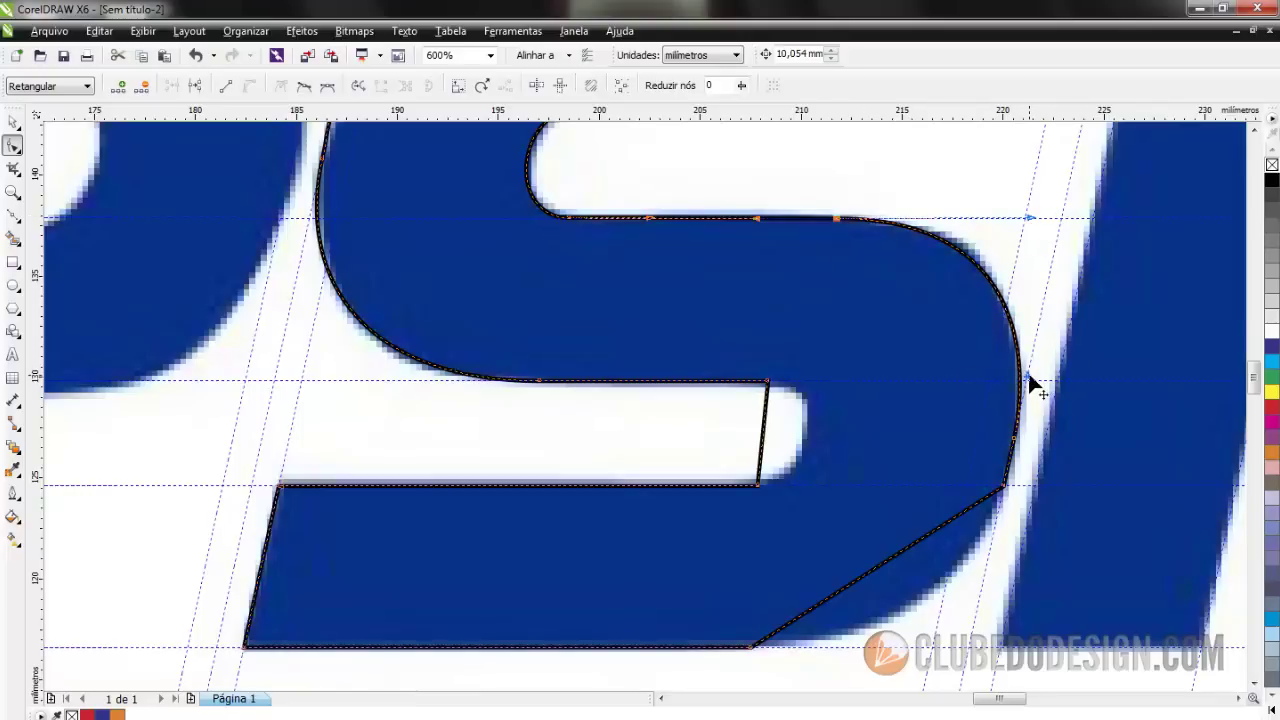
mouse_move(1028, 377)
mouse_down()
mouse_move(1032, 350)
mouse_move(1030, 364)
mouse_up()
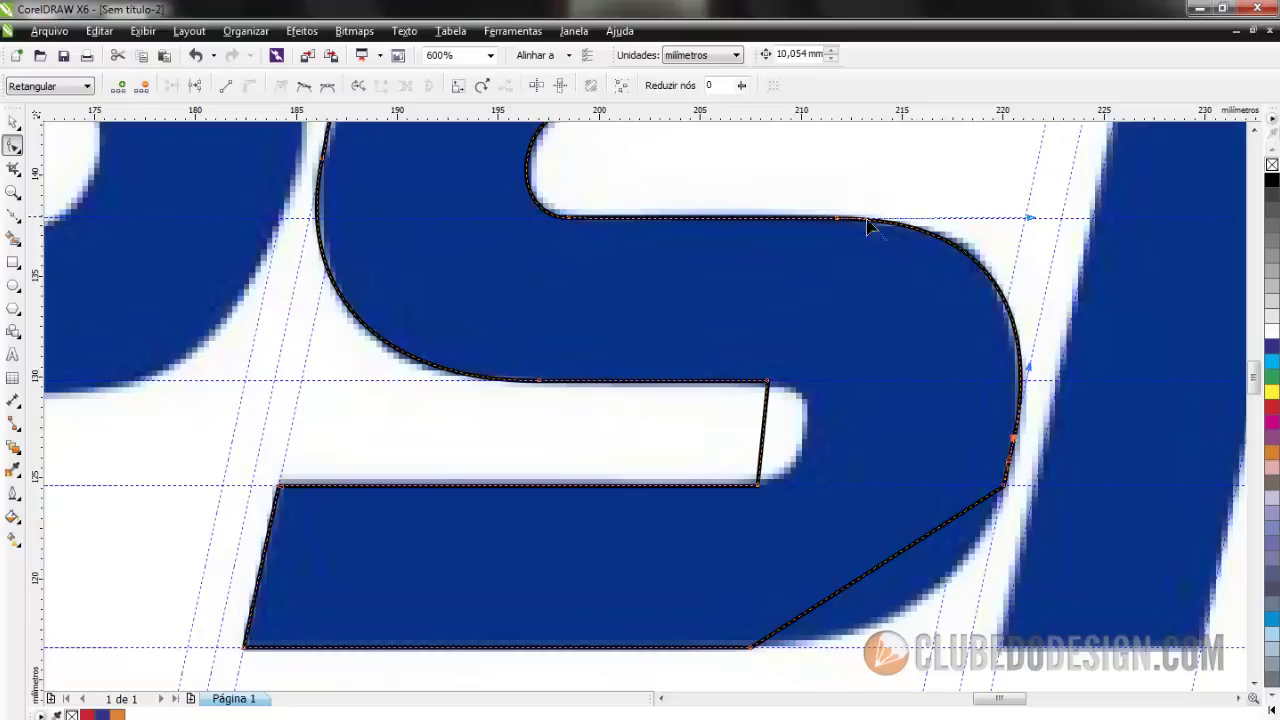
Step: Round the S's lower-right corner and the rounded tip of its middle stroke
click(1003, 489)
mouse_move(918, 541)
mouse_down()
mouse_move(985, 577)
mouse_move(983, 594)
mouse_up()
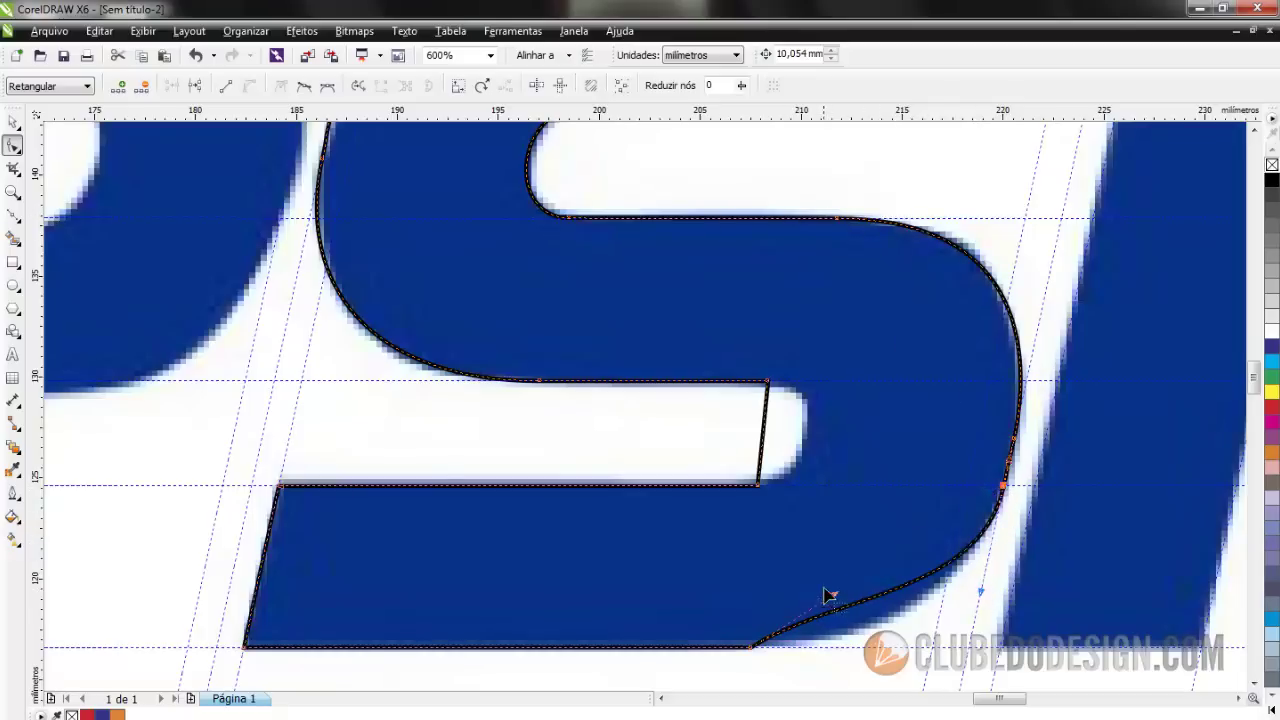
drag(835, 597, 967, 592)
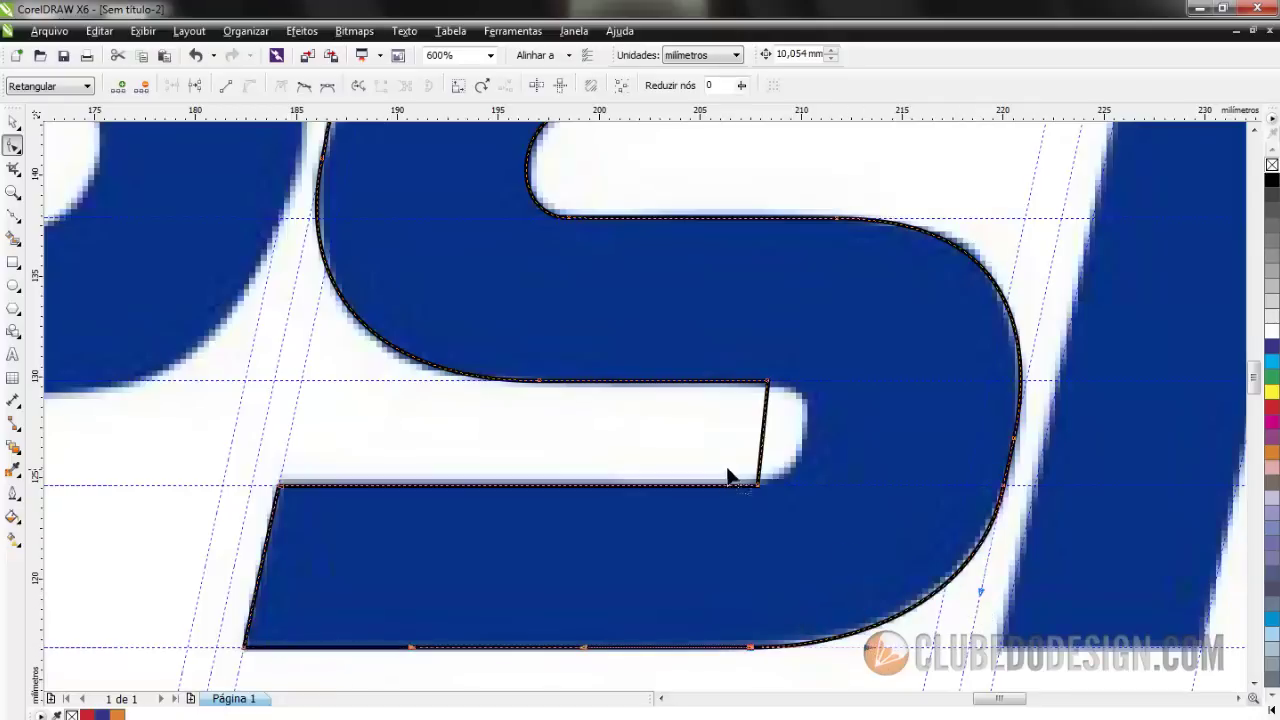
click(777, 390)
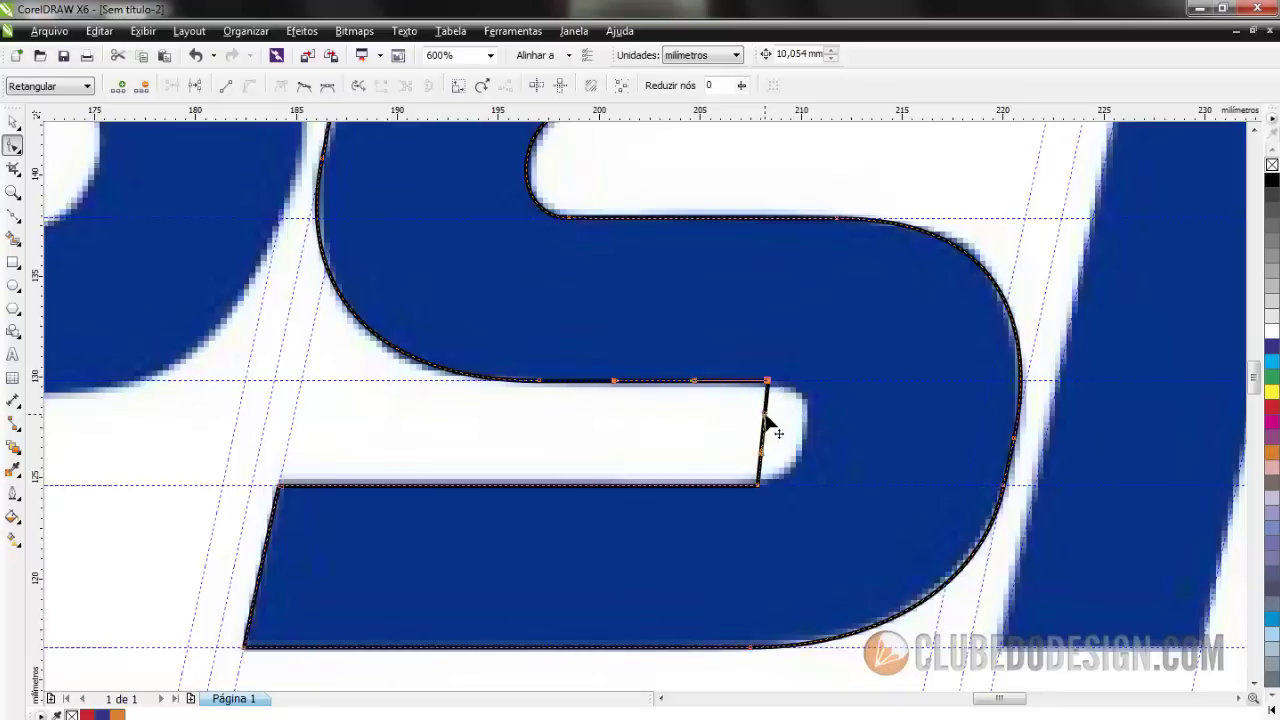
drag(765, 418, 858, 380)
drag(763, 452, 798, 487)
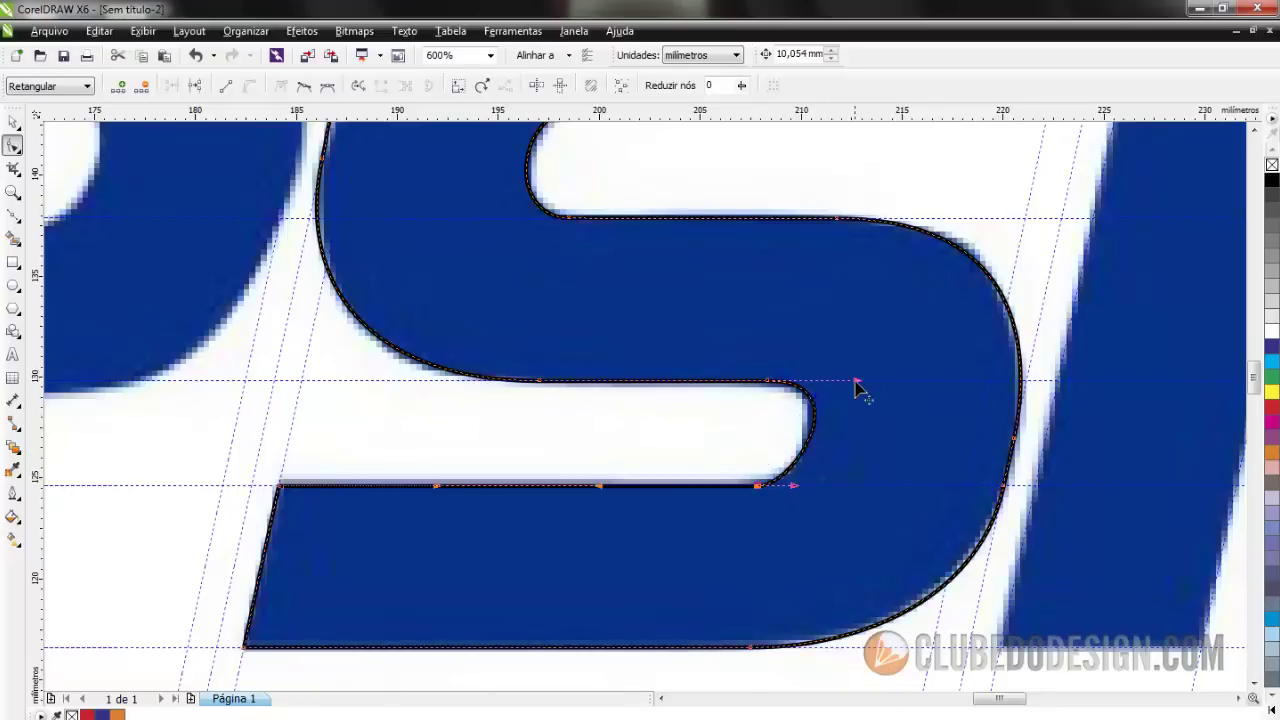
drag(858, 380, 838, 380)
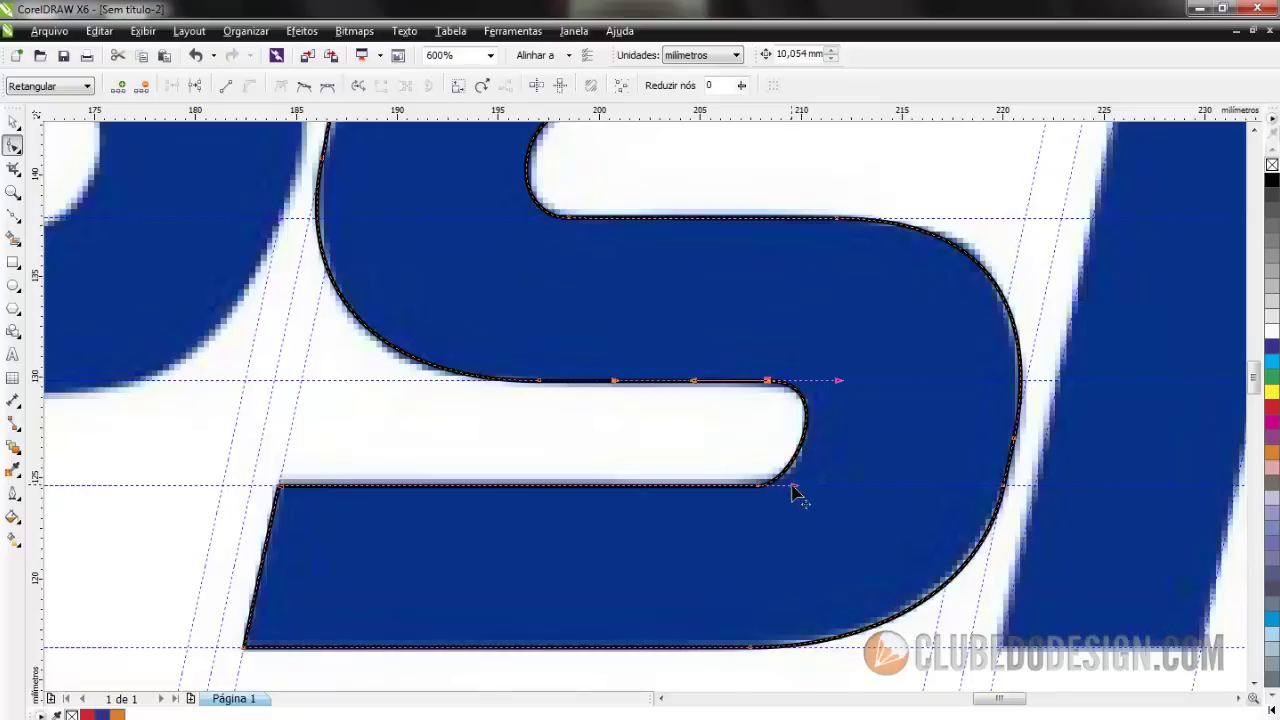
drag(792, 487, 808, 485)
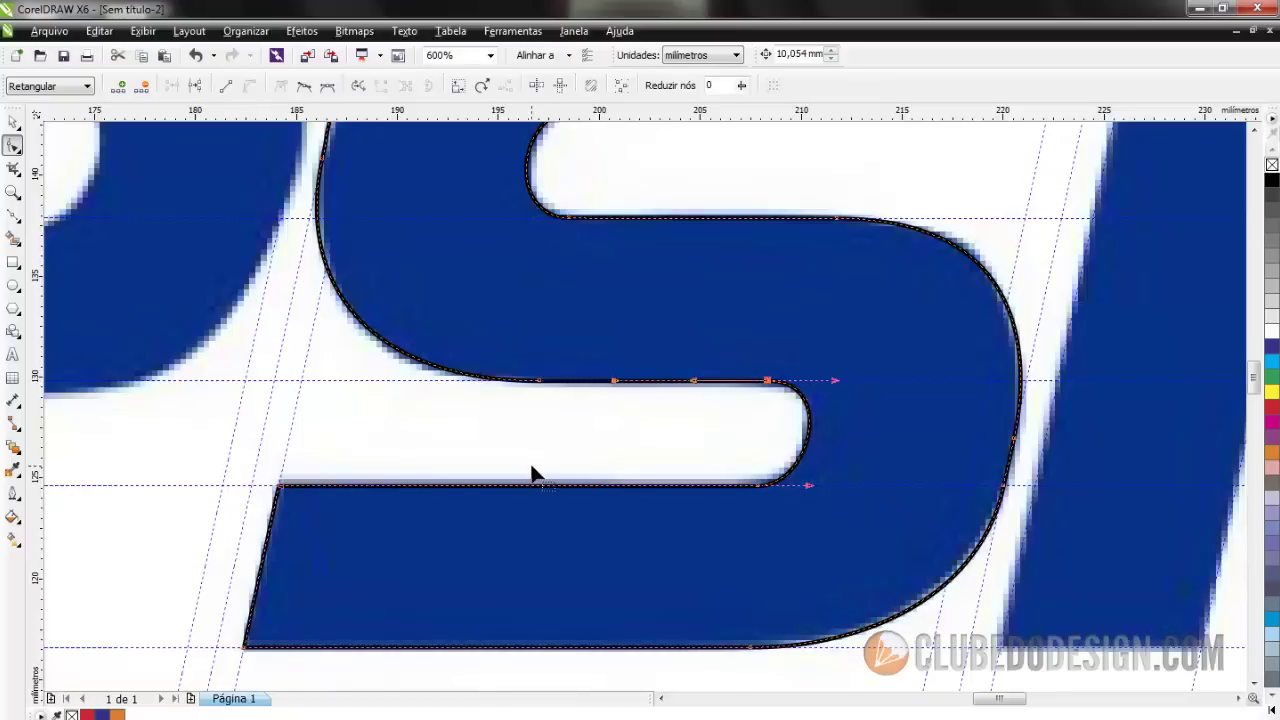
key(F3)
key(space)
scroll(985, 357, up, 2)
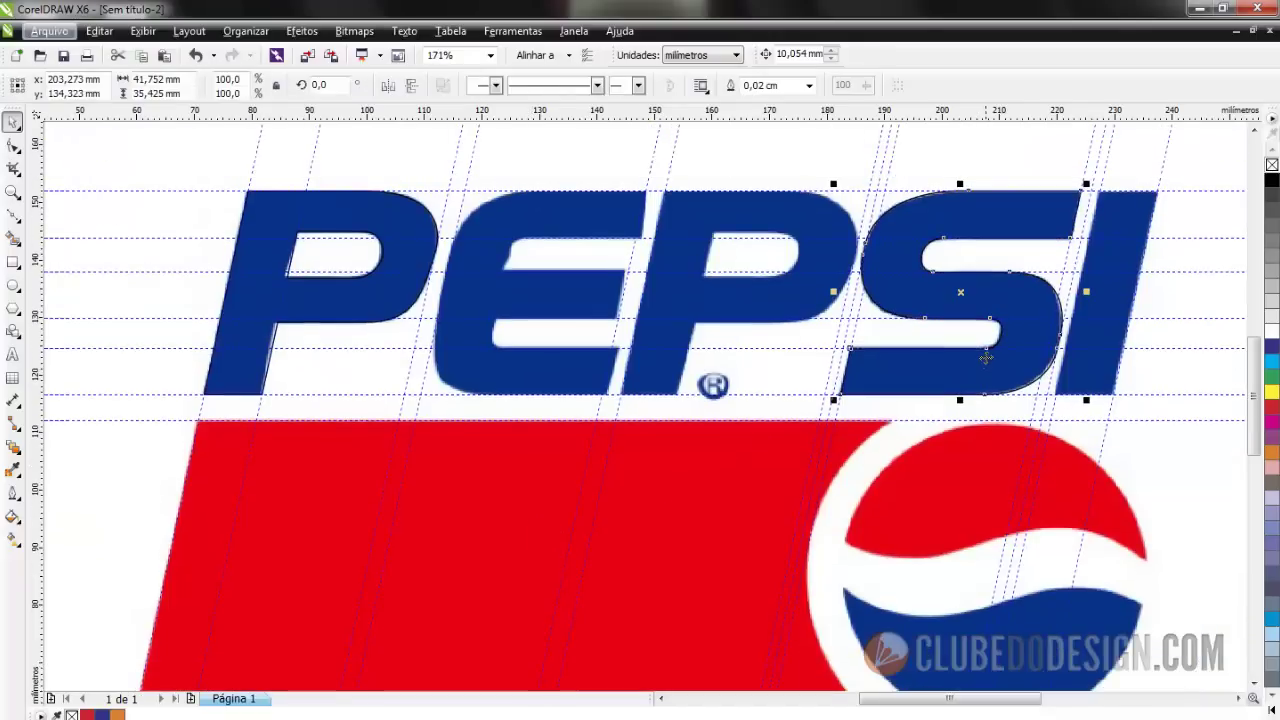
scroll(838, 376, down, 2)
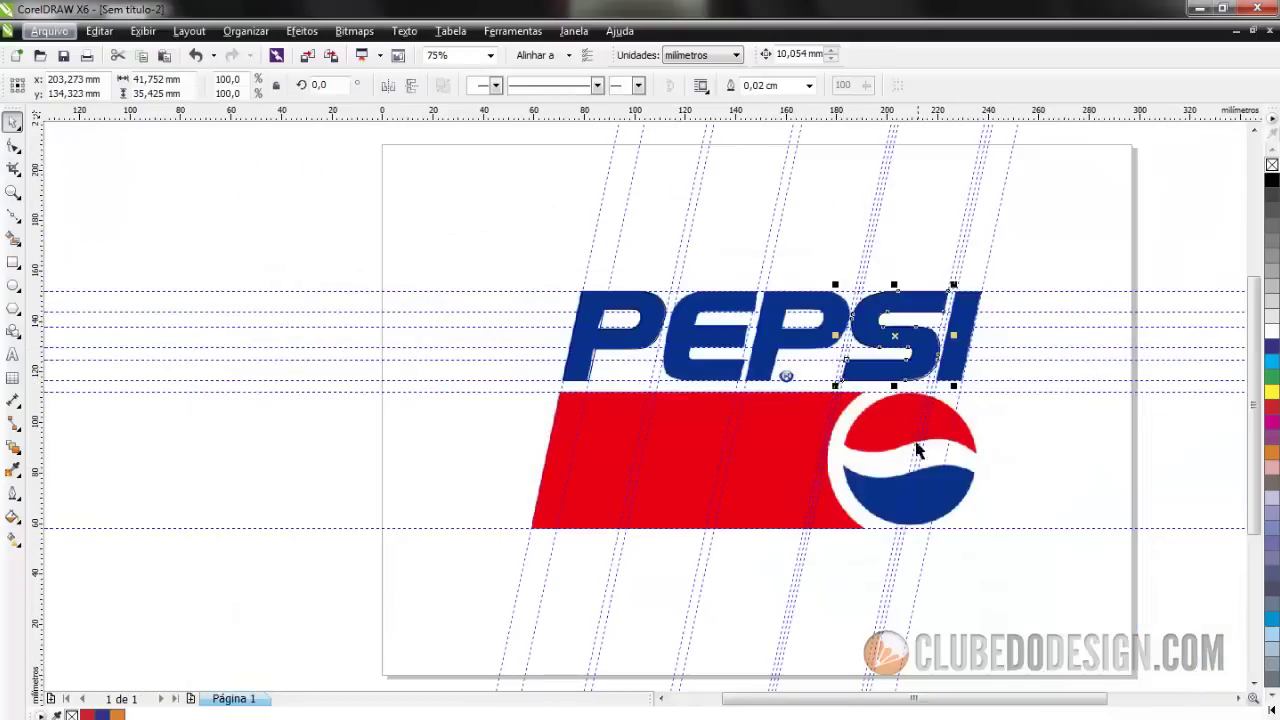
click(1097, 389)
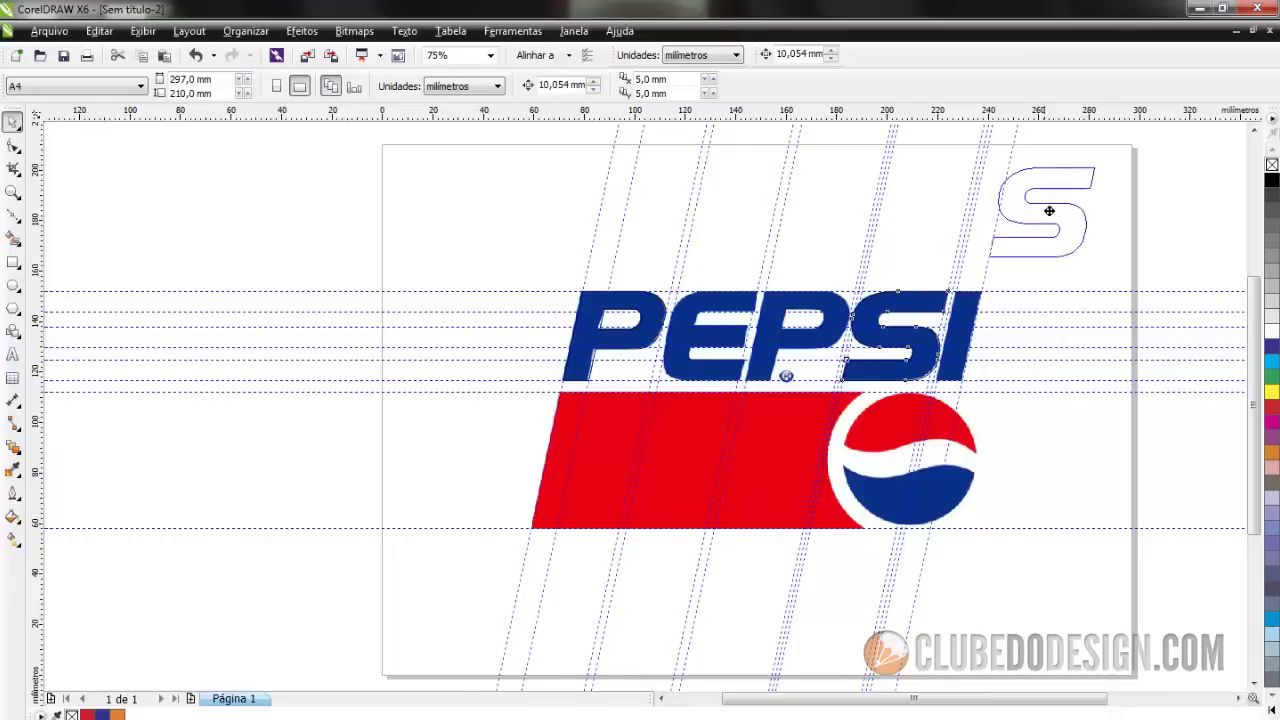
drag(905, 345, 1035, 220)
click(1106, 417)
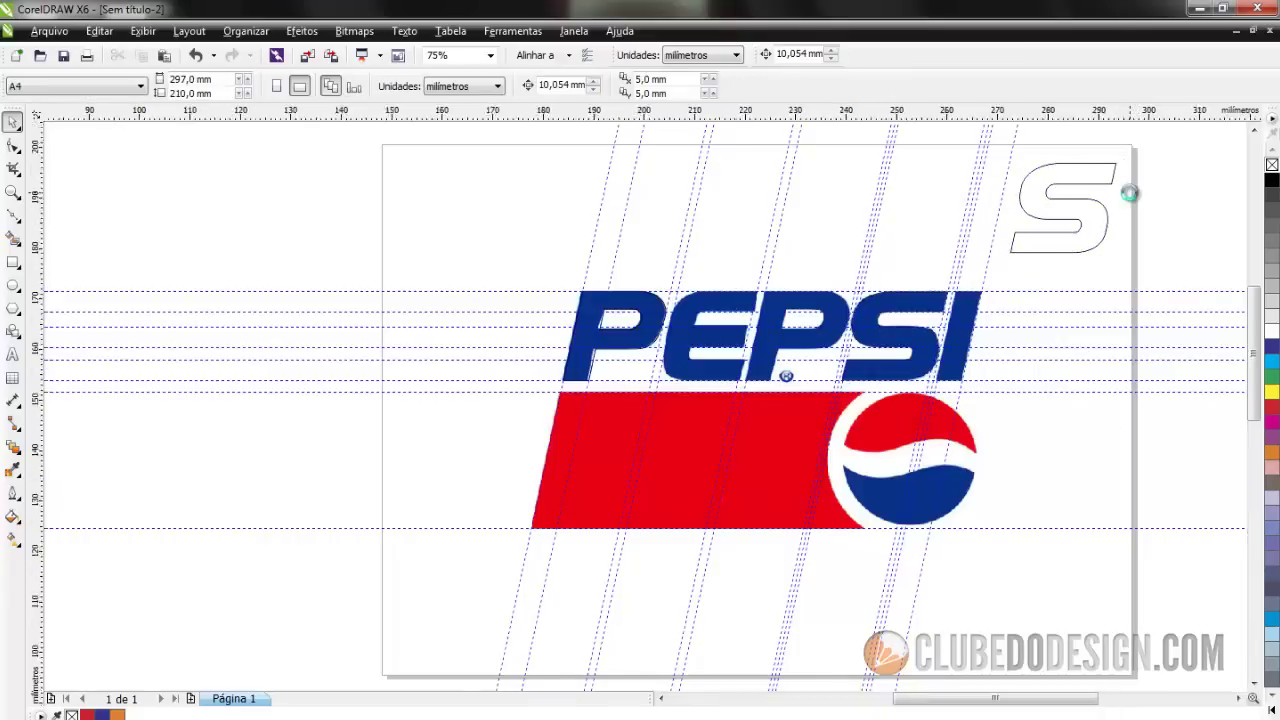
scroll(1128, 194, up, 3)
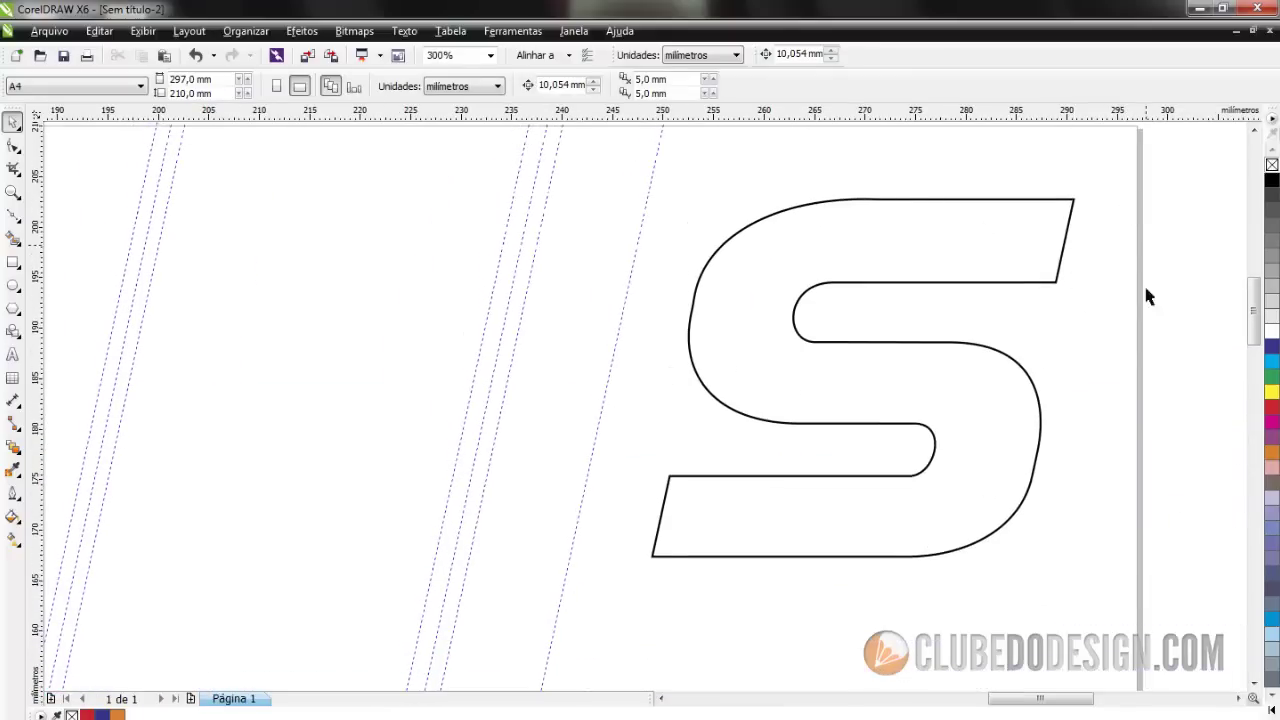
scroll(1069, 465, up, 2)
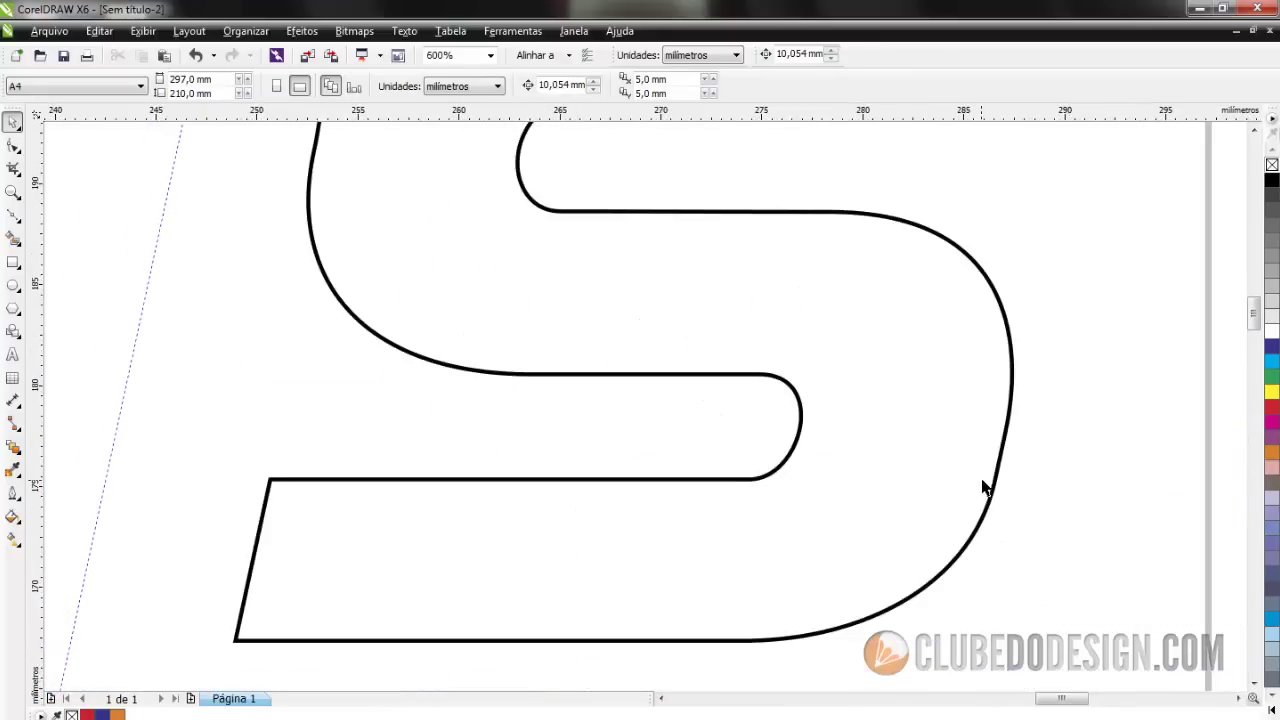
scroll(1011, 440, up, 2)
scroll(968, 366, down, 1)
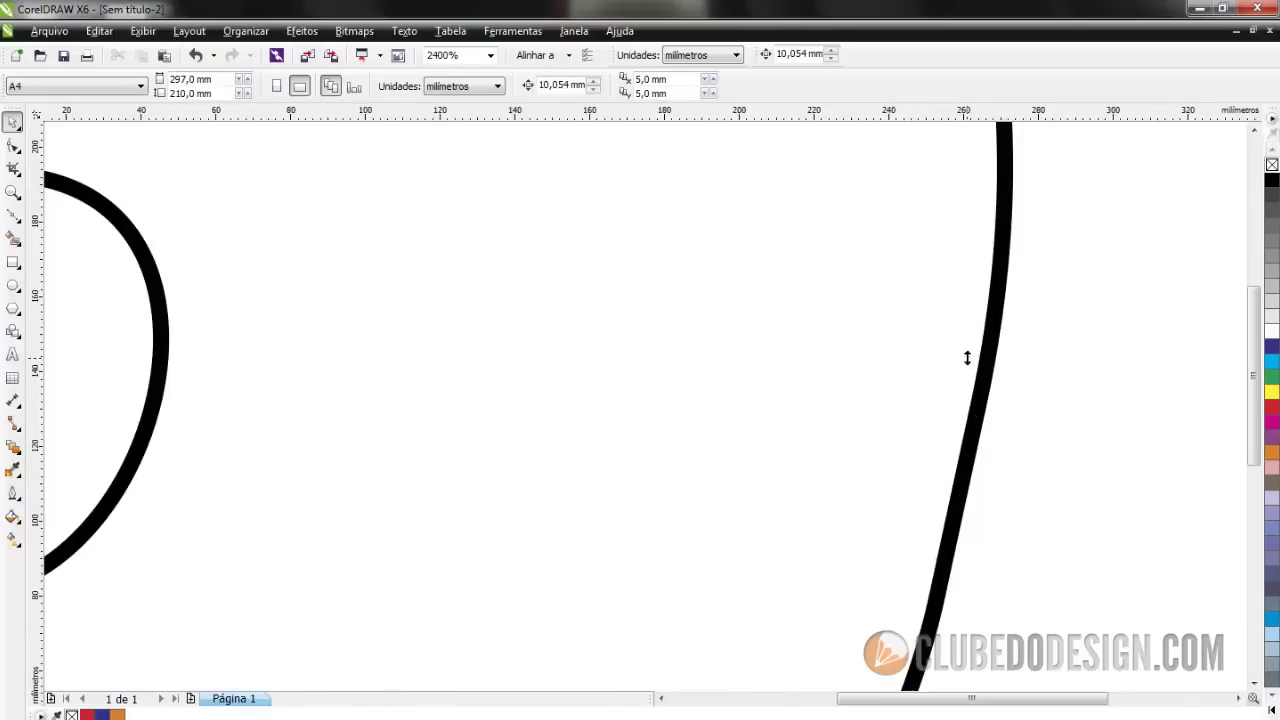
scroll(970, 364, down, 5)
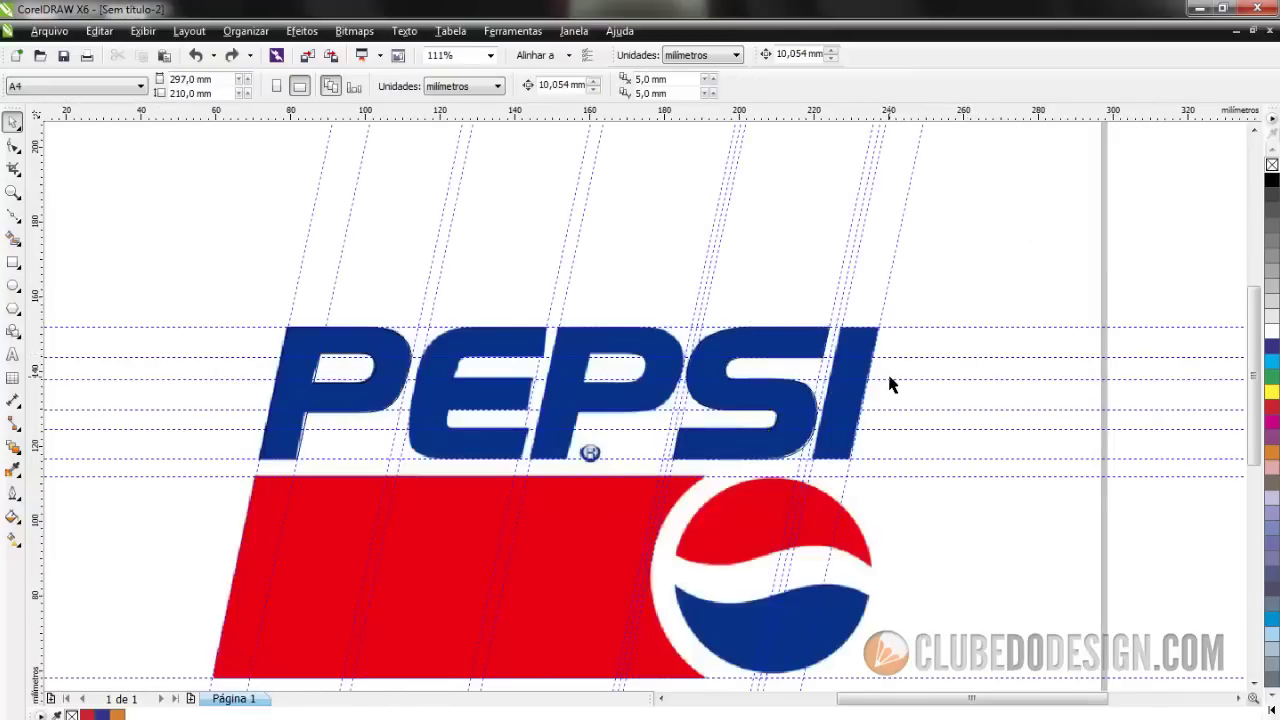
scroll(888, 372, up, 1)
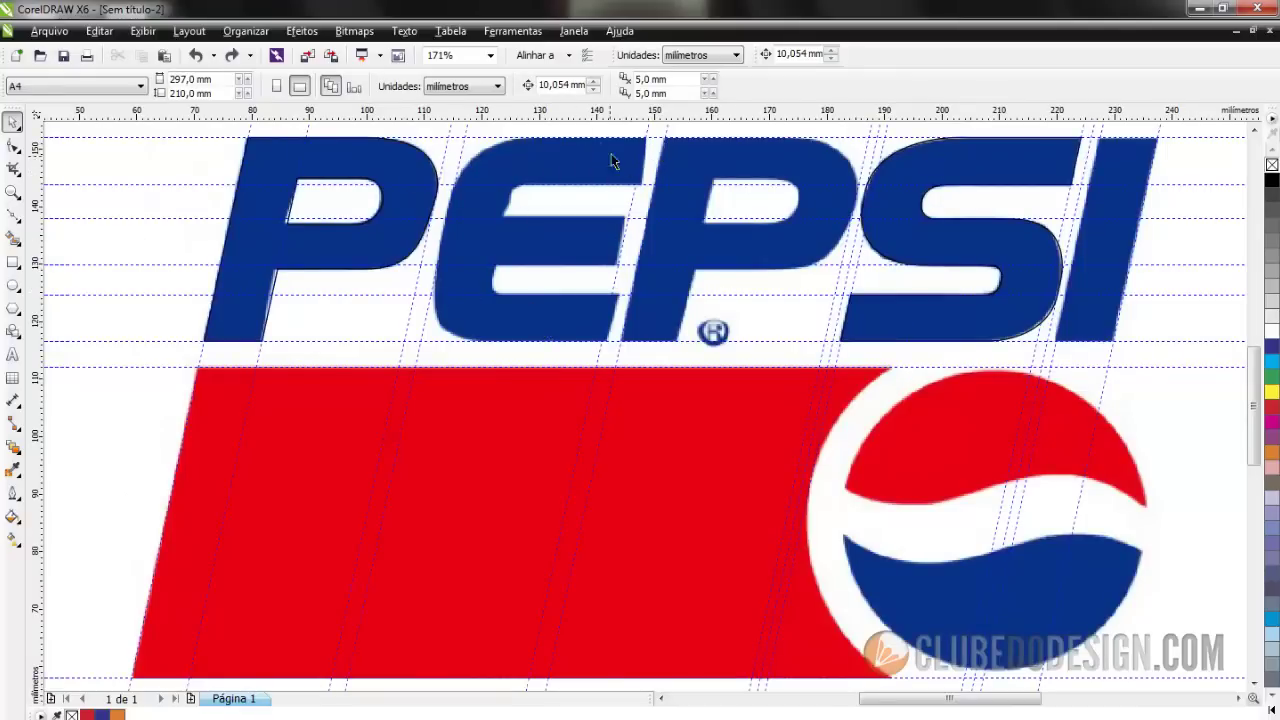
scroll(586, 150, up, 1)
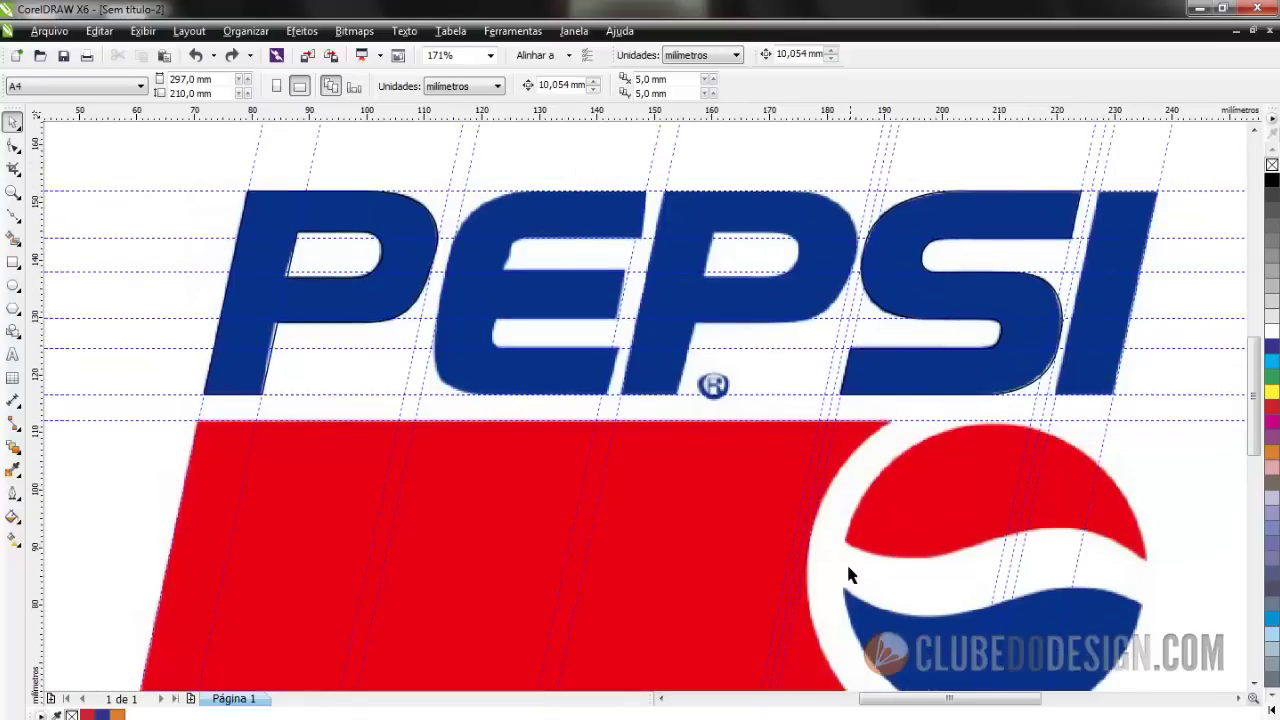
Step: Select the traced letter I's nodes with the Shape tool
key(F10)
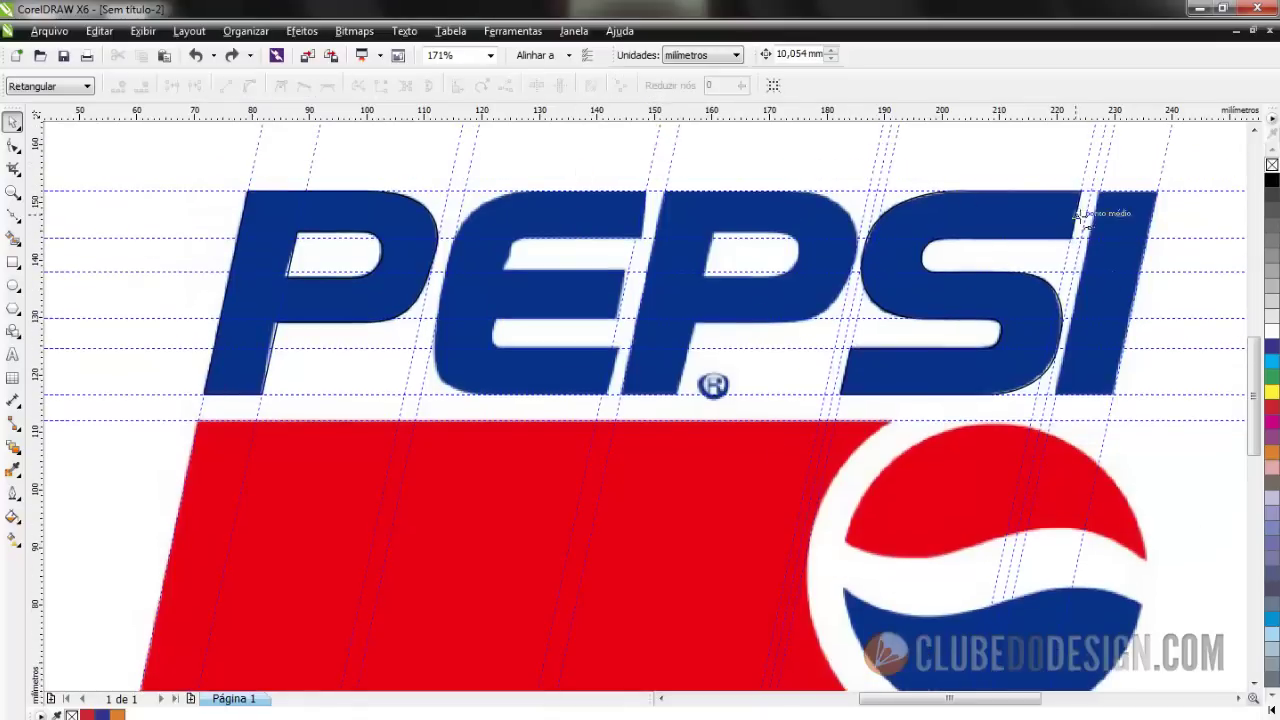
drag(1165, 194, 1137, 385)
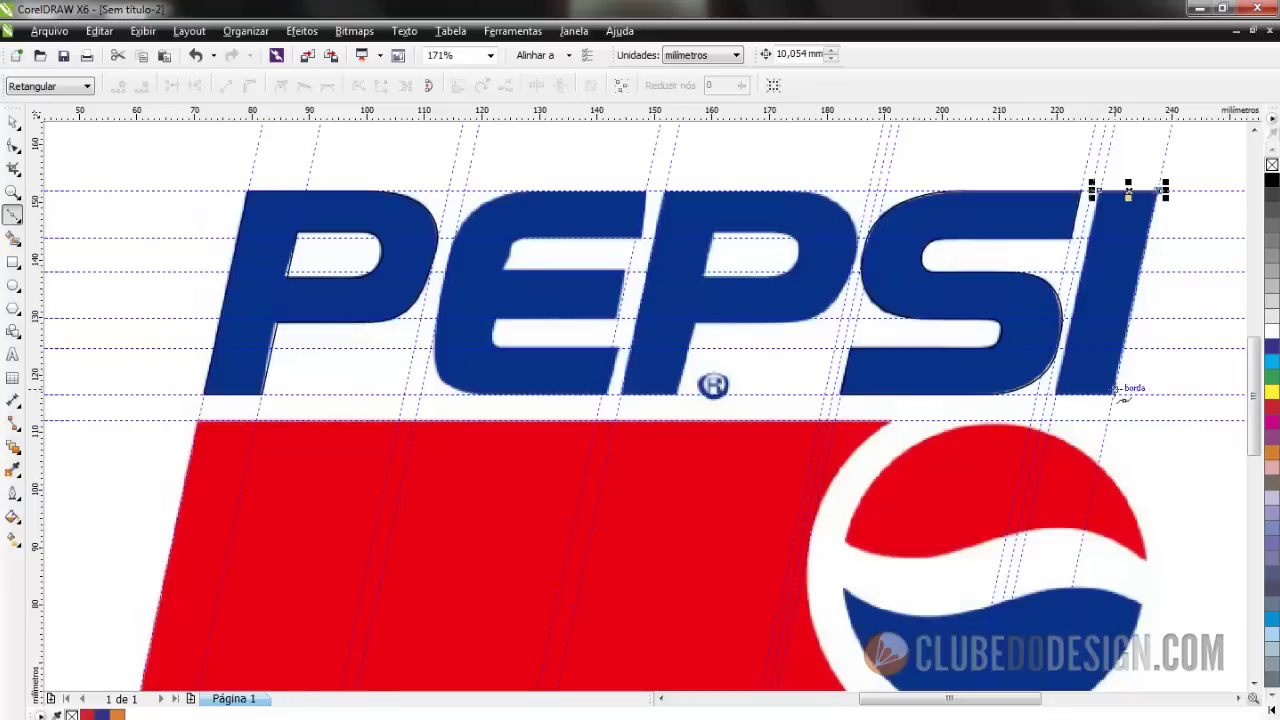
shift+click(1052, 396)
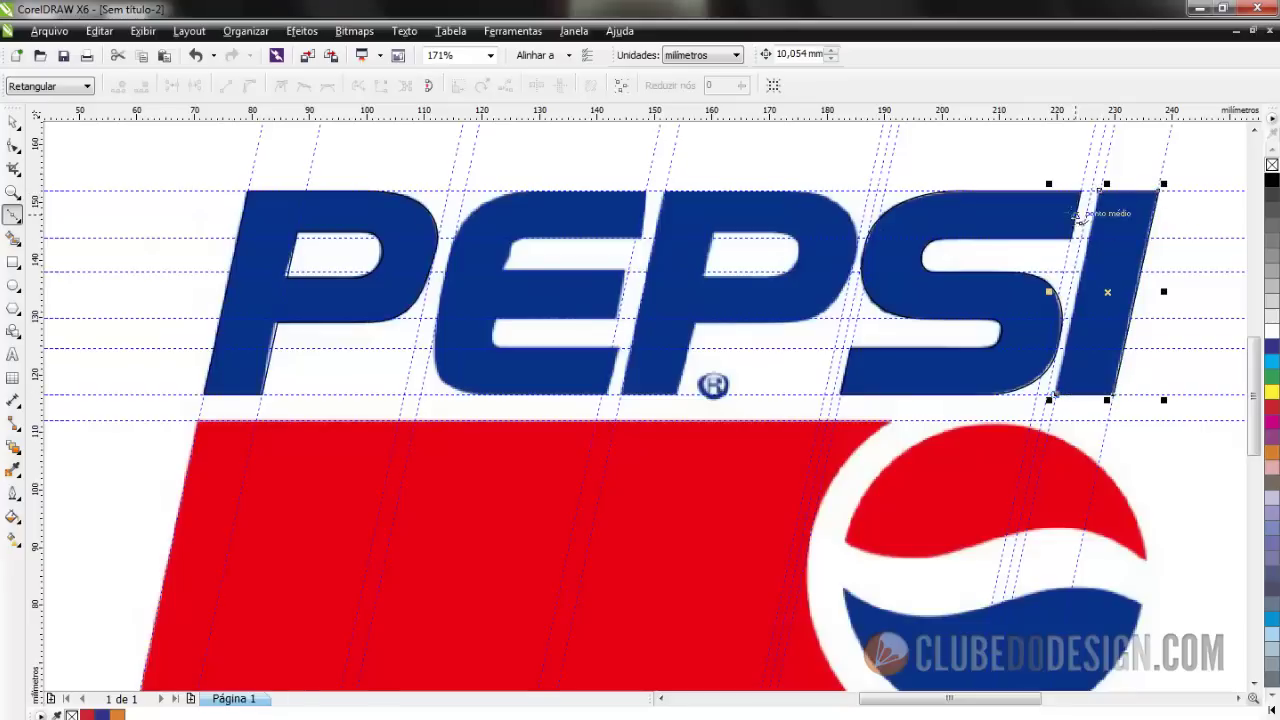
key(space)
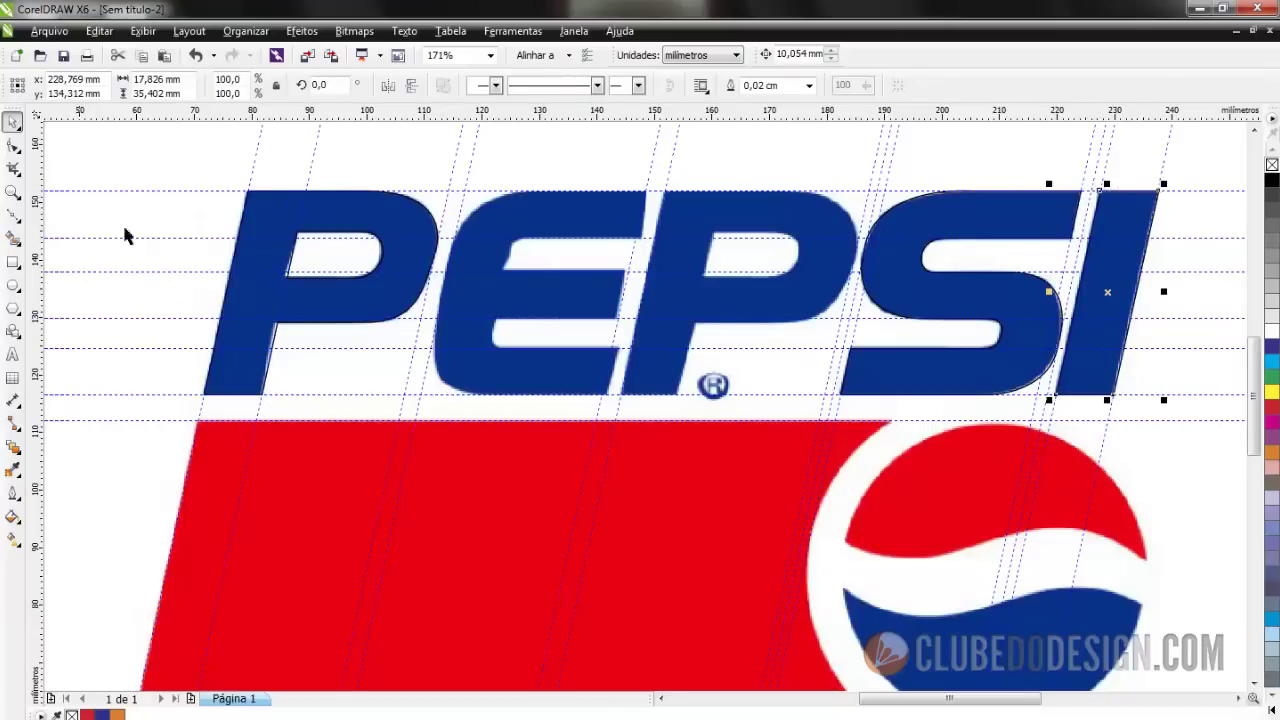
Step: Drop a copy of the first P onto the second P and check both placements
drag(270, 226, 679, 211)
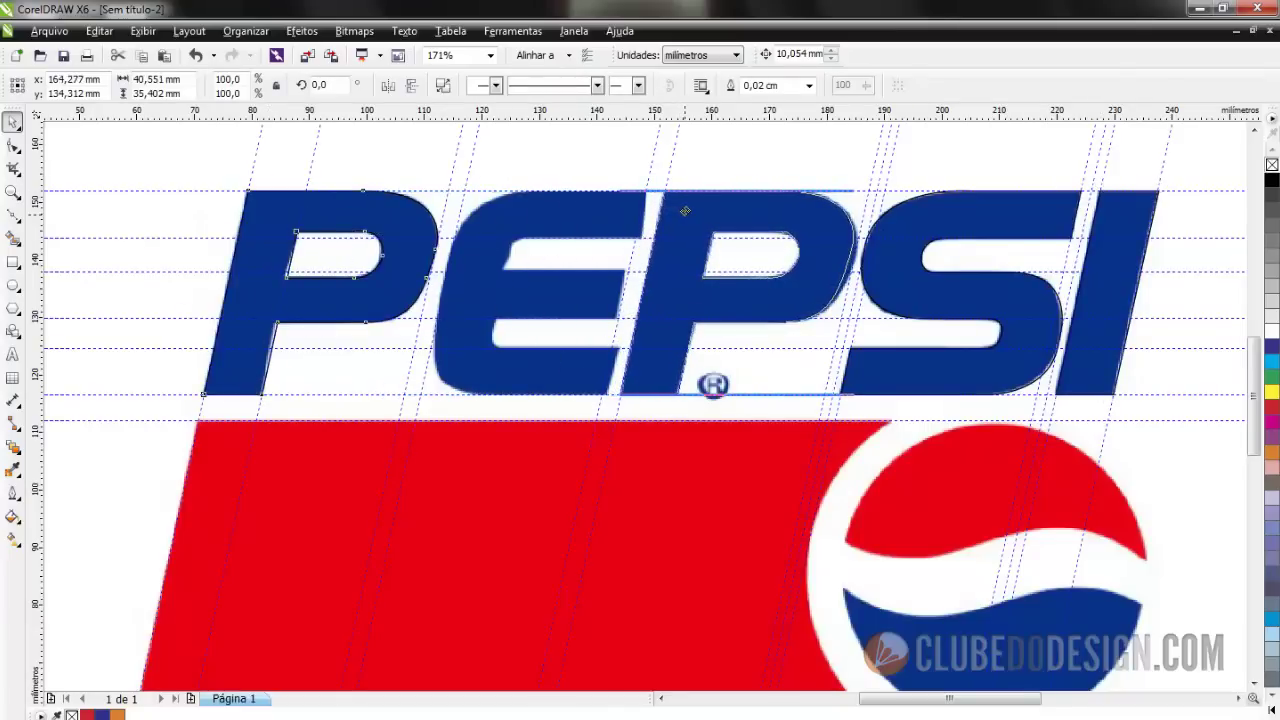
drag(679, 211, 685, 210)
click(197, 175)
click(262, 203)
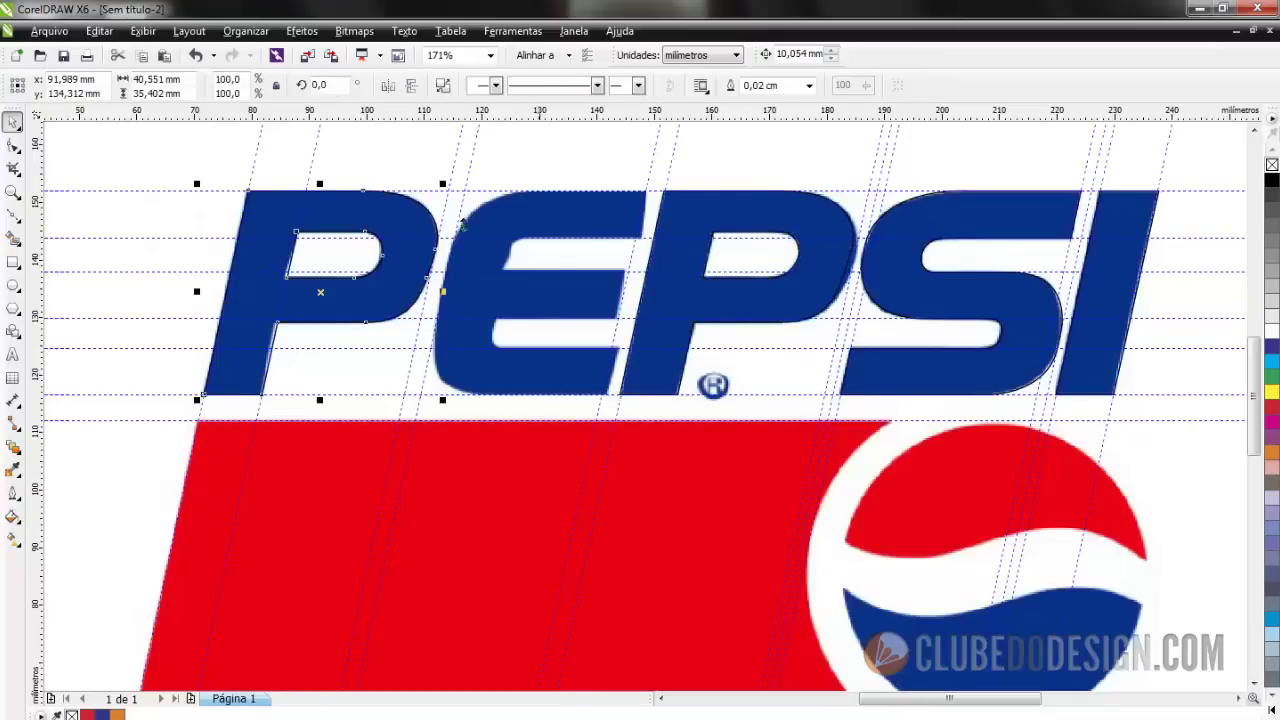
click(773, 229)
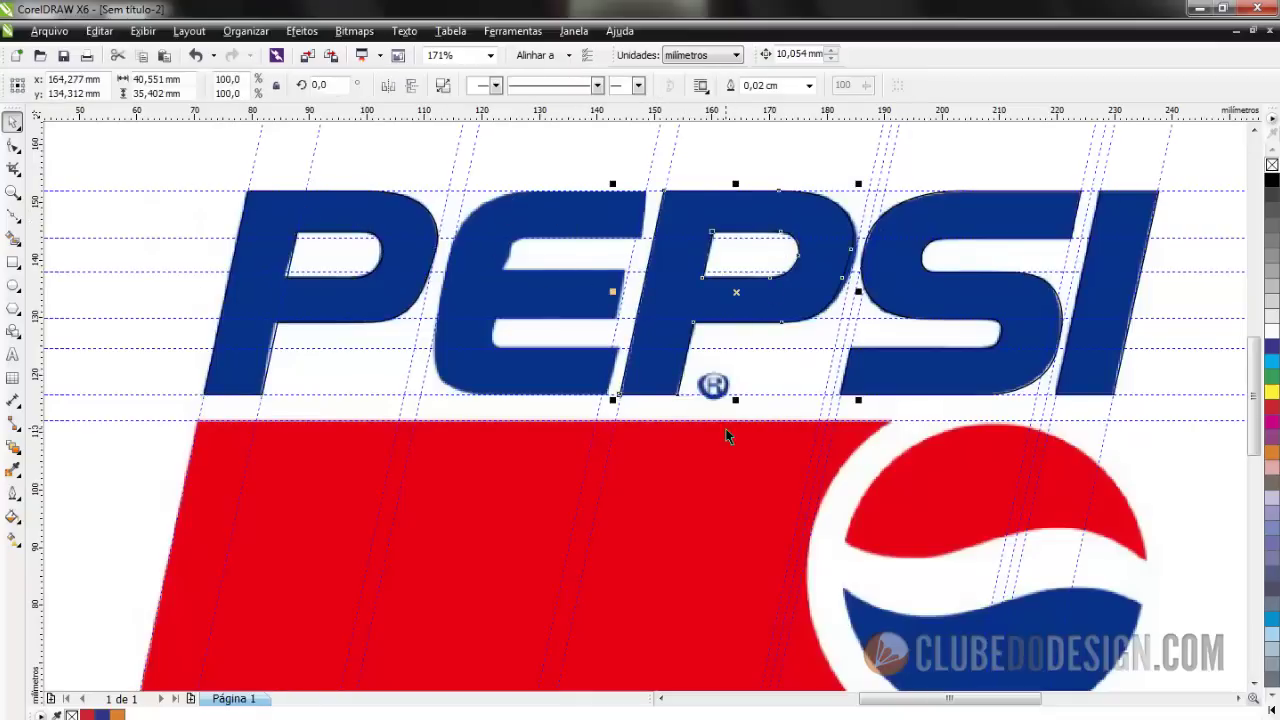
scroll(549, 270, down, 5)
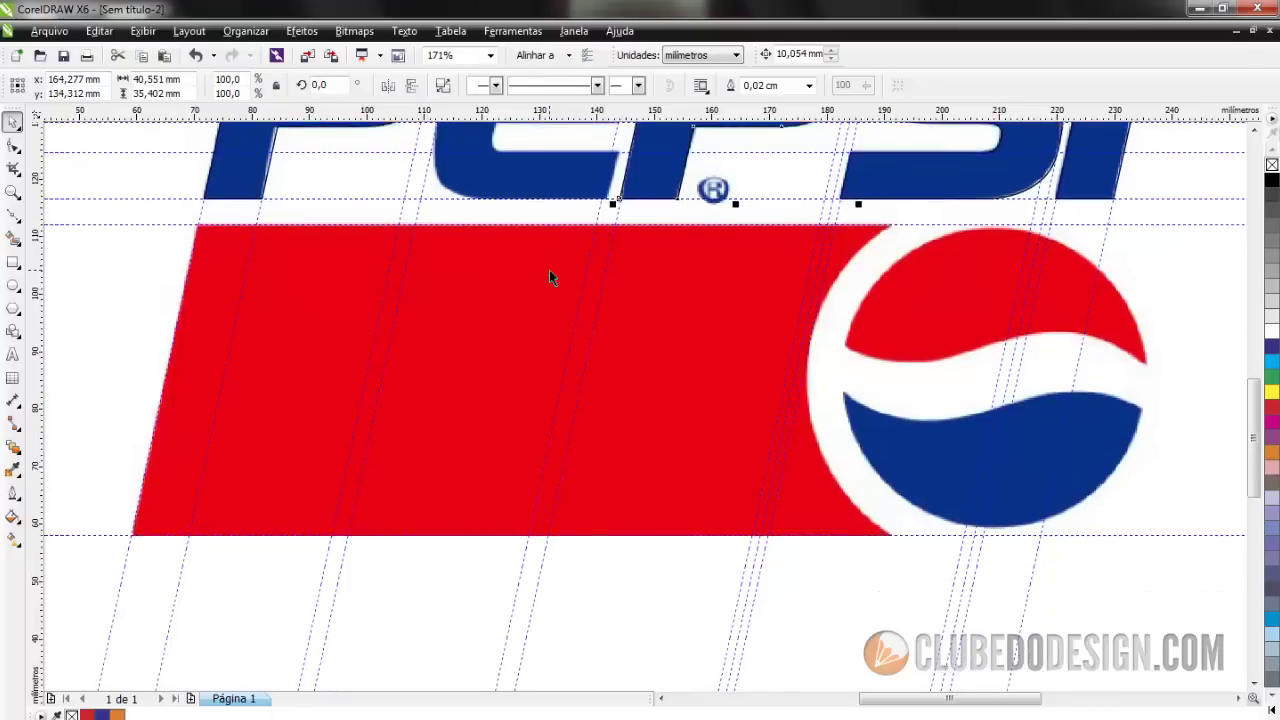
scroll(550, 277, up, 2)
scroll(550, 277, up, 2)
scroll(600, 282, up, 1)
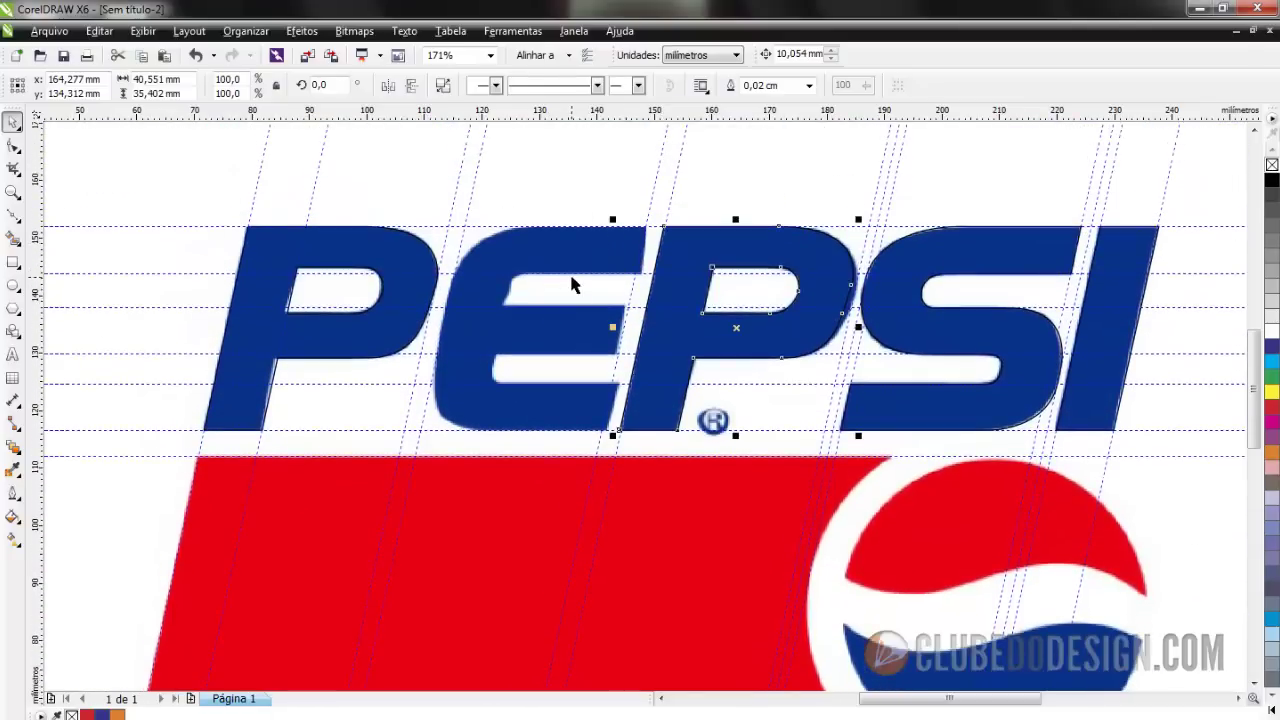
scroll(572, 285, down, 1)
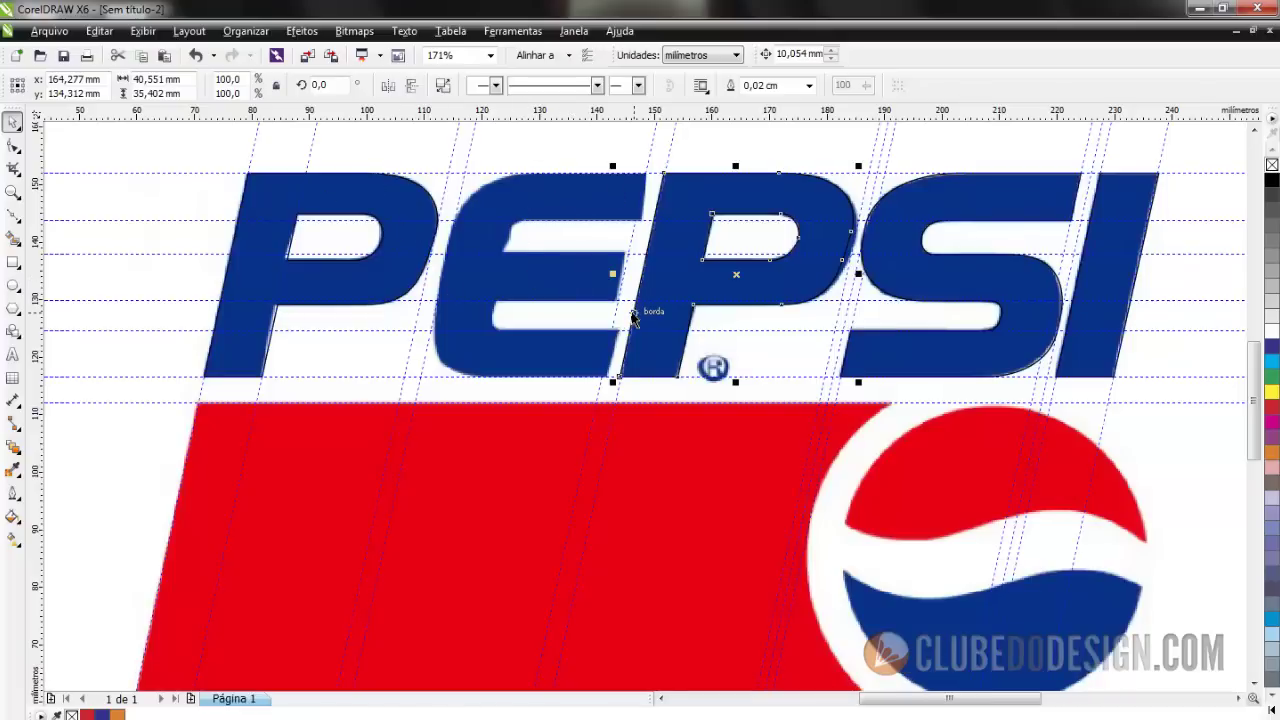
scroll(633, 317, down, 1)
scroll(633, 317, up, 1)
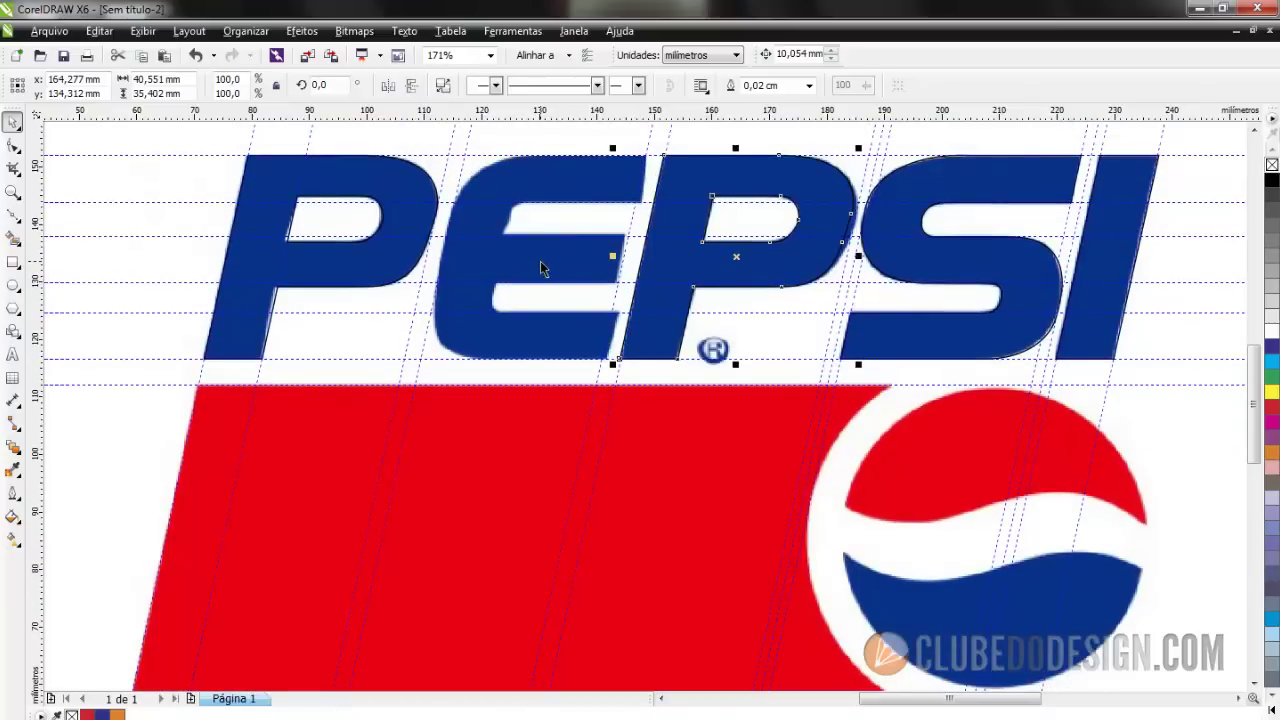
scroll(540, 268, down, 2)
scroll(540, 268, down, 1)
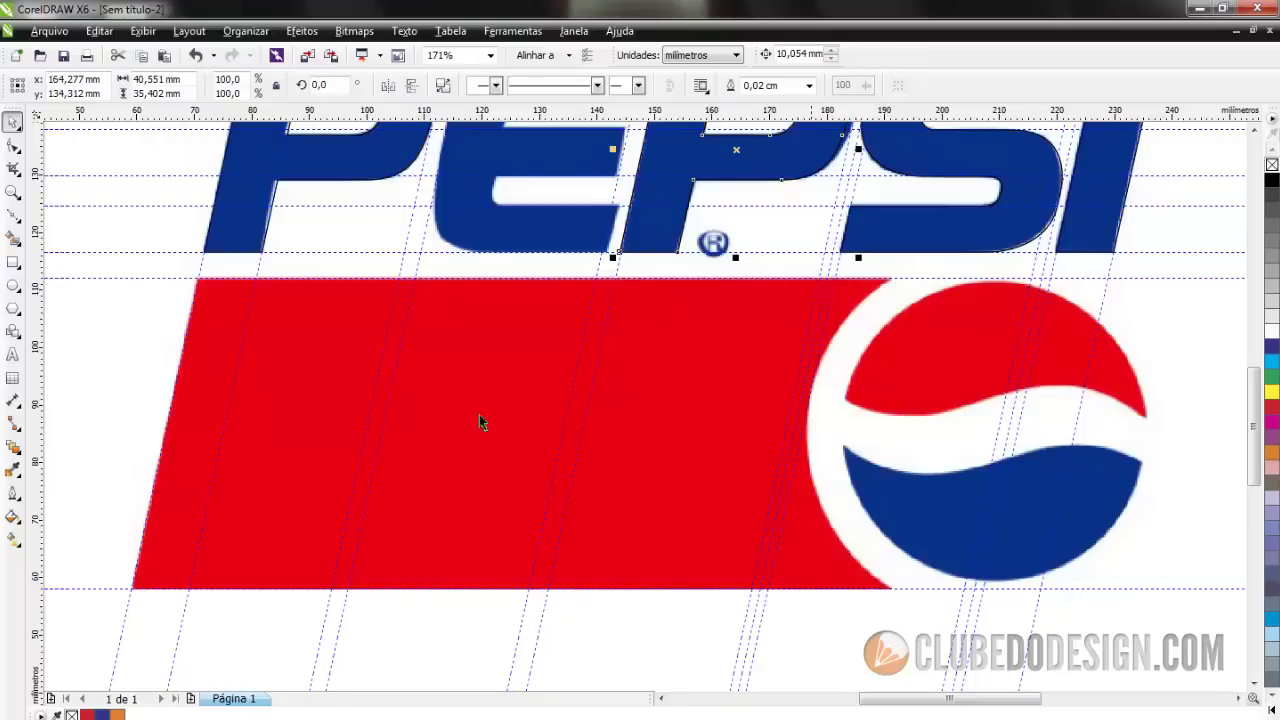
Step: Draw a rectangle covering the whole red band, replacing a misdrawn small one
click(13, 261)
mouse_move(133, 280)
mouse_down()
mouse_move(250, 311)
mouse_move(203, 409)
mouse_up()
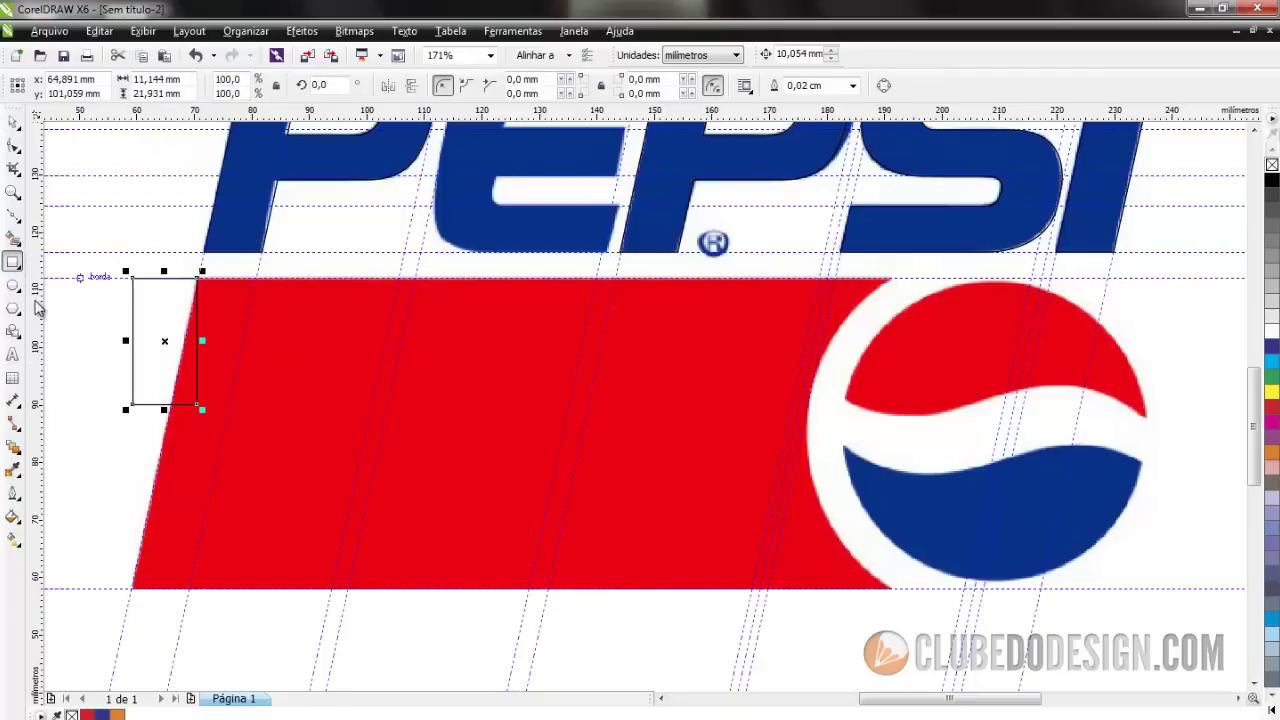
key(Delete)
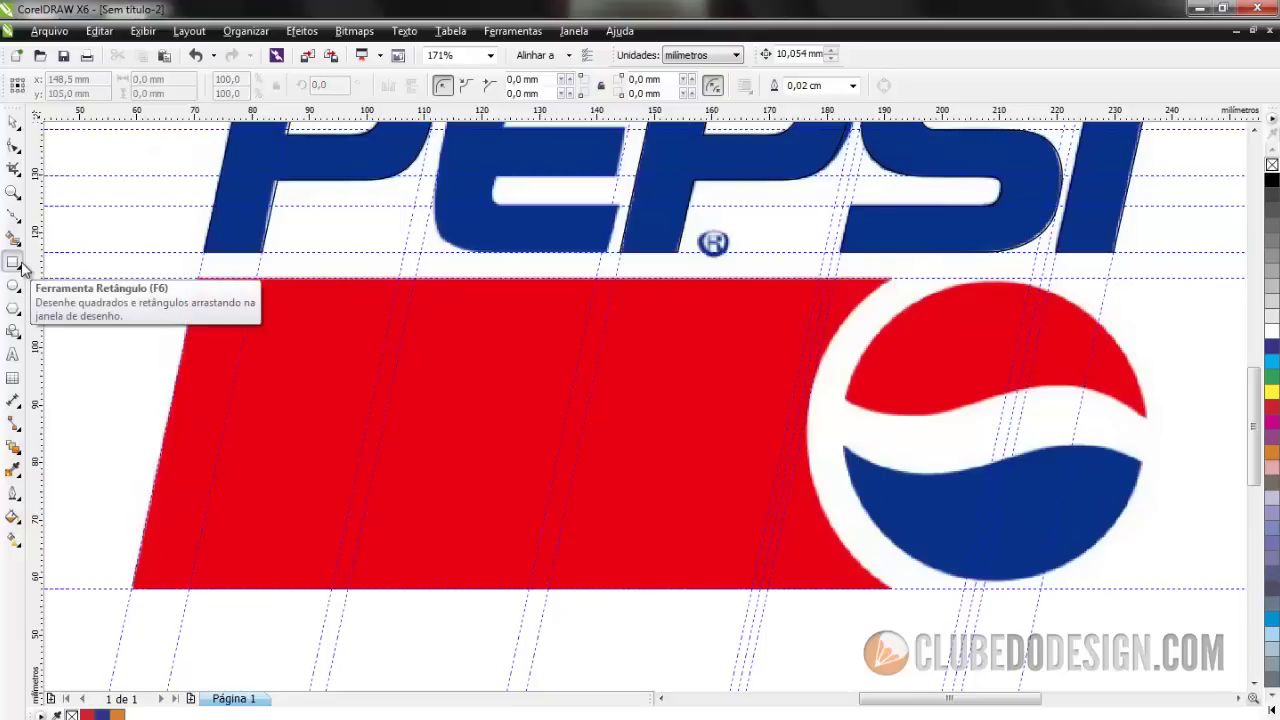
click(14, 262)
mouse_move(146, 280)
mouse_down()
mouse_move(982, 592)
mouse_move(1128, 590)
mouse_up()
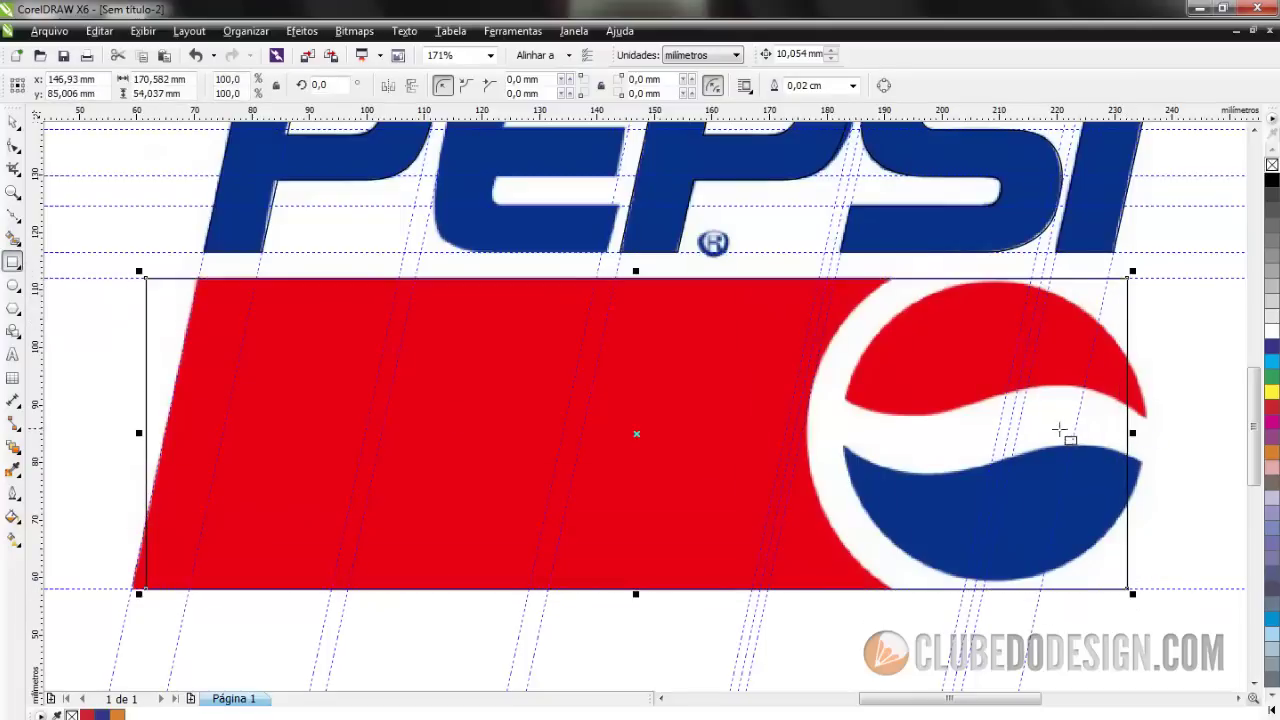
Step: Move the rectangle's left corners onto the red band's slanted edge
click(13, 145)
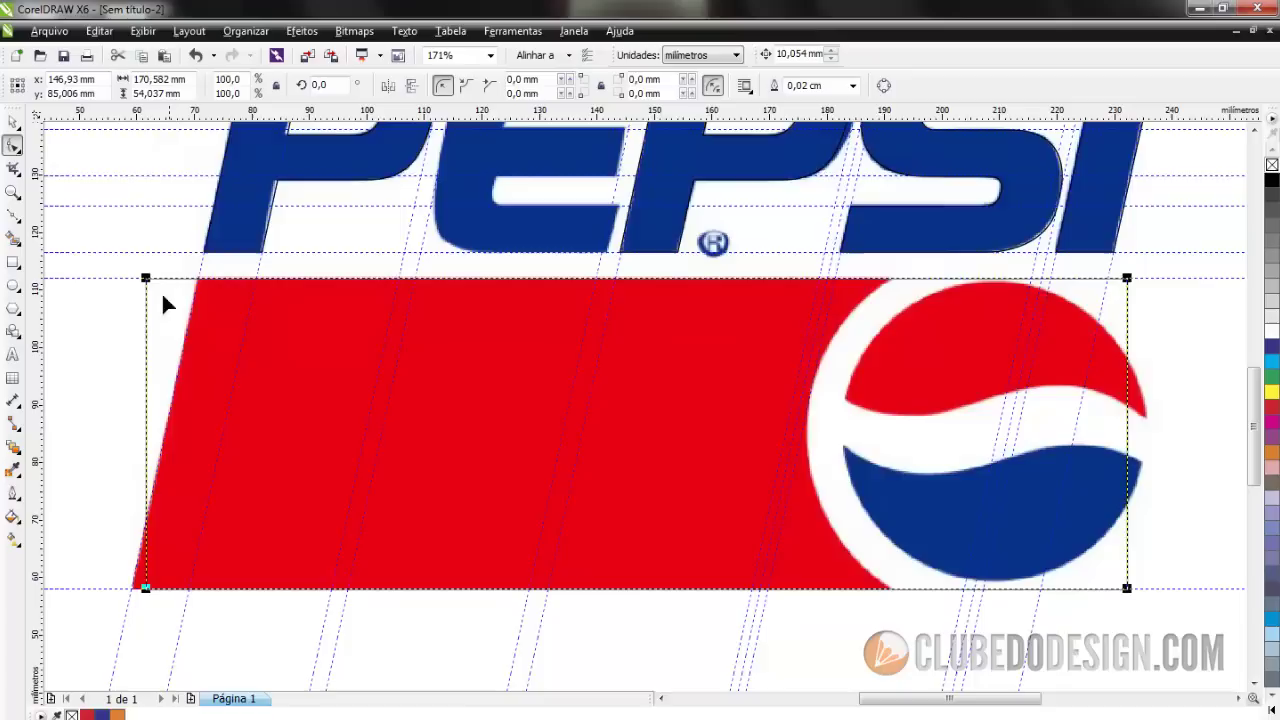
click(397, 372)
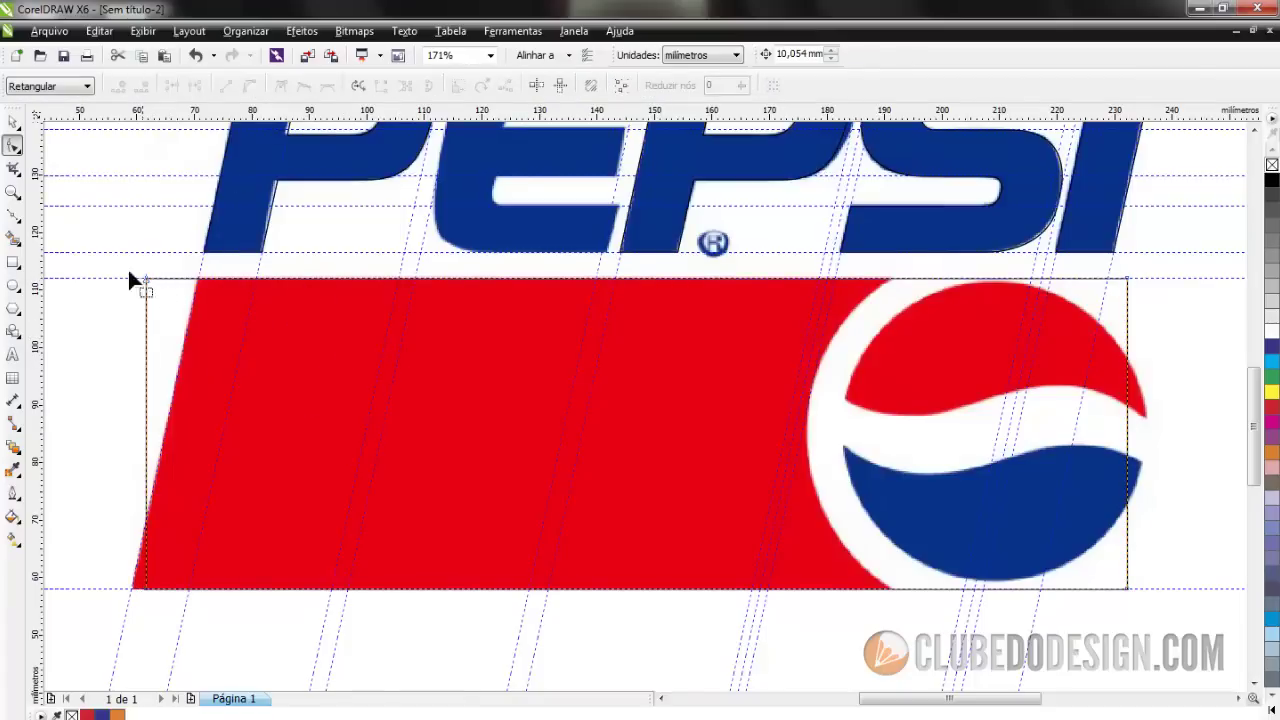
drag(148, 282, 197, 280)
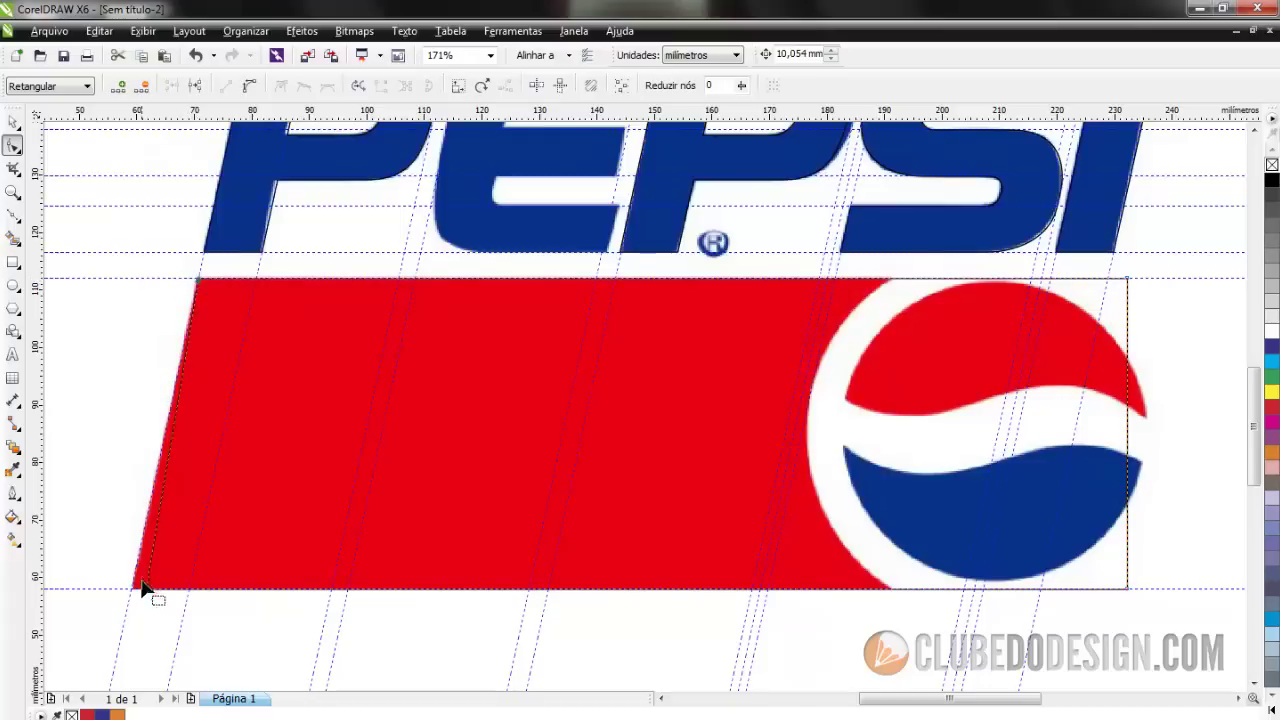
drag(146, 587, 132, 589)
key(space)
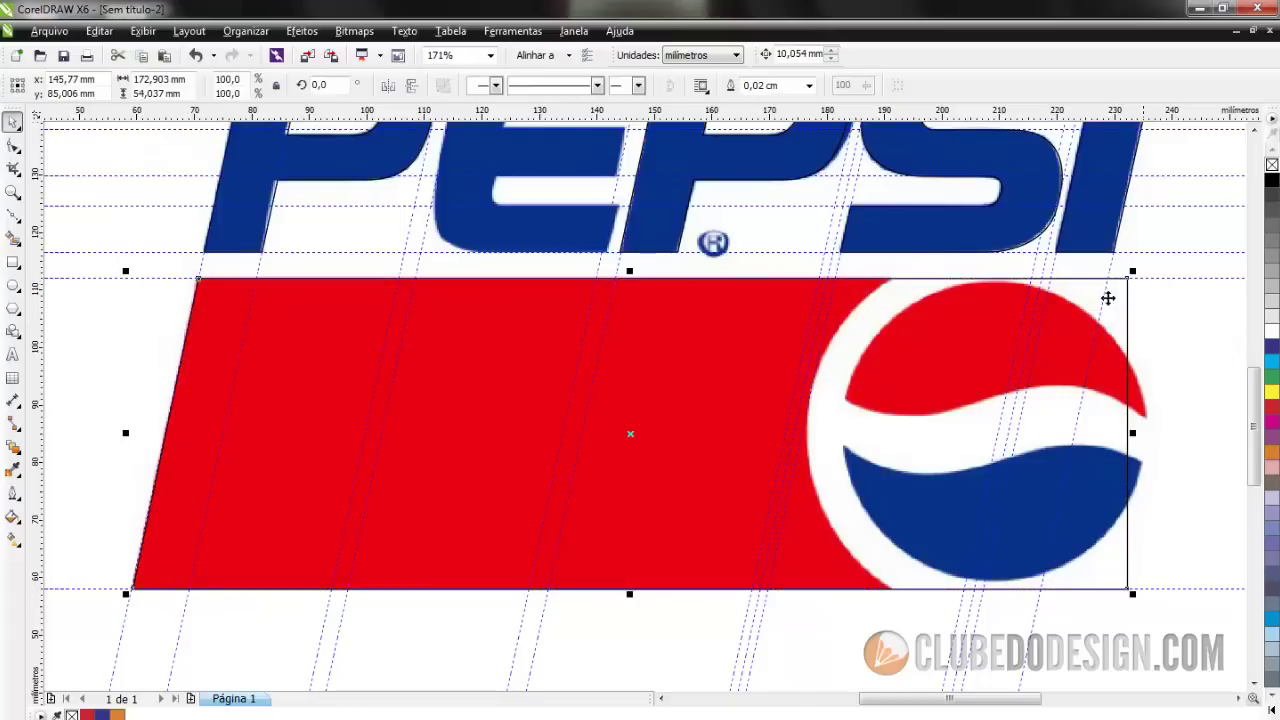
Step: Narrow the band shape from its right side to 149.684 mm wide
drag(1130, 432, 996, 432)
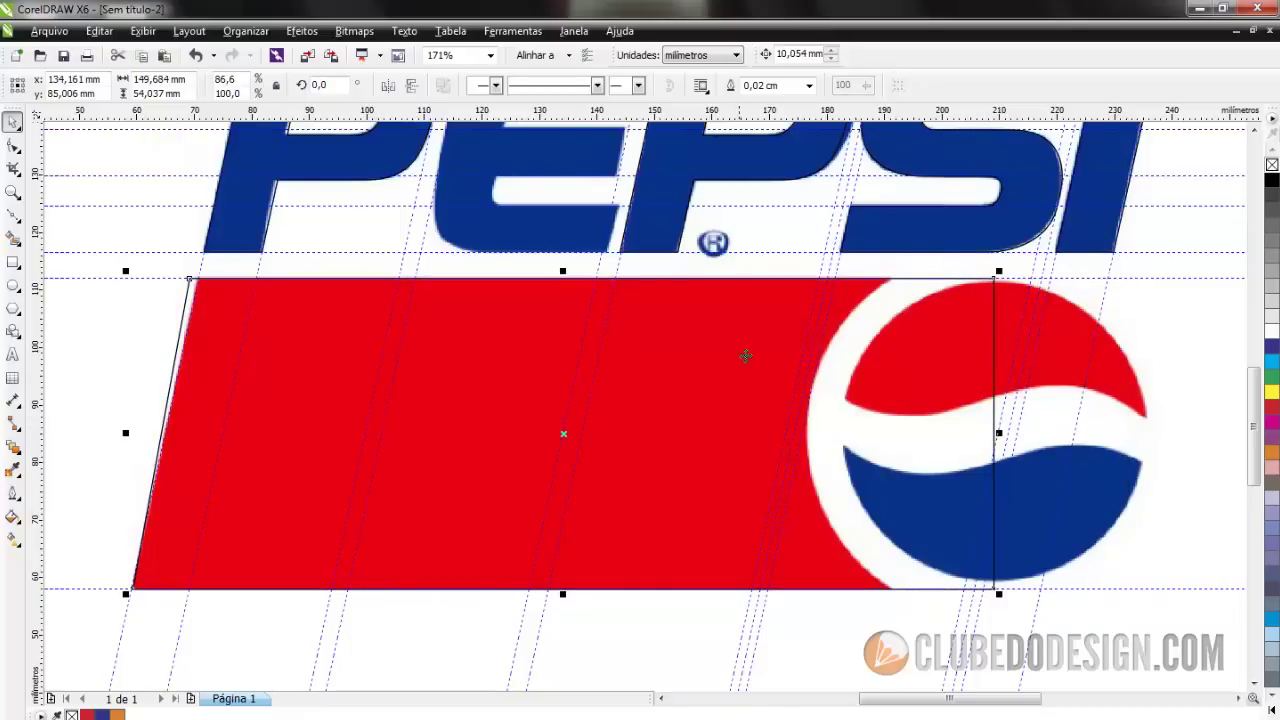
key(ctrl+z)
click(14, 145)
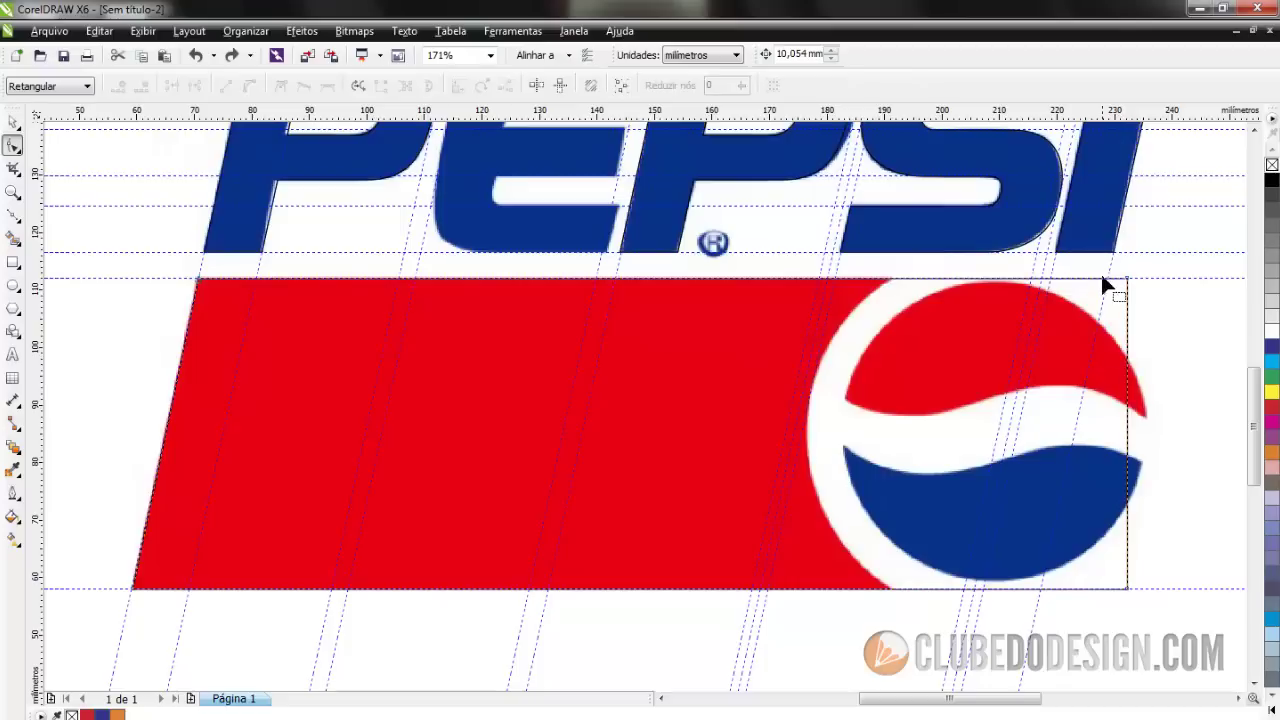
mouse_move(1103, 270)
mouse_down()
mouse_move(1173, 602)
mouse_move(993, 588)
mouse_up()
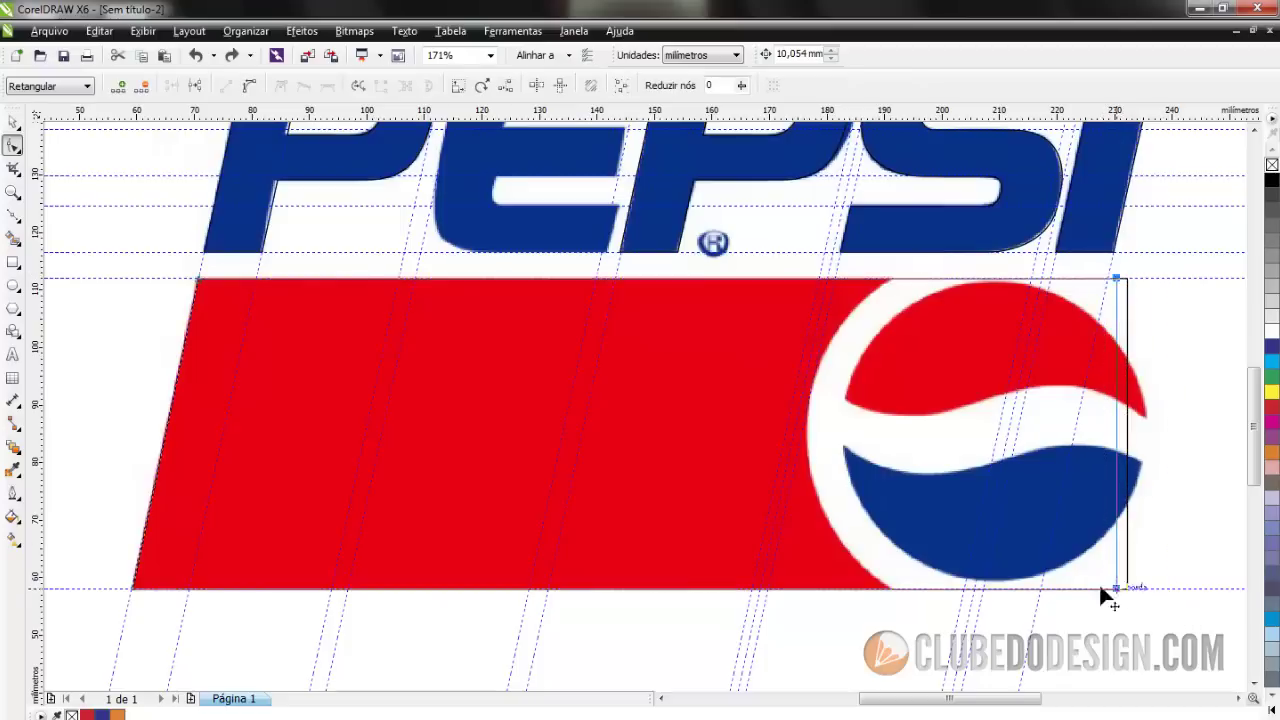
key(space)
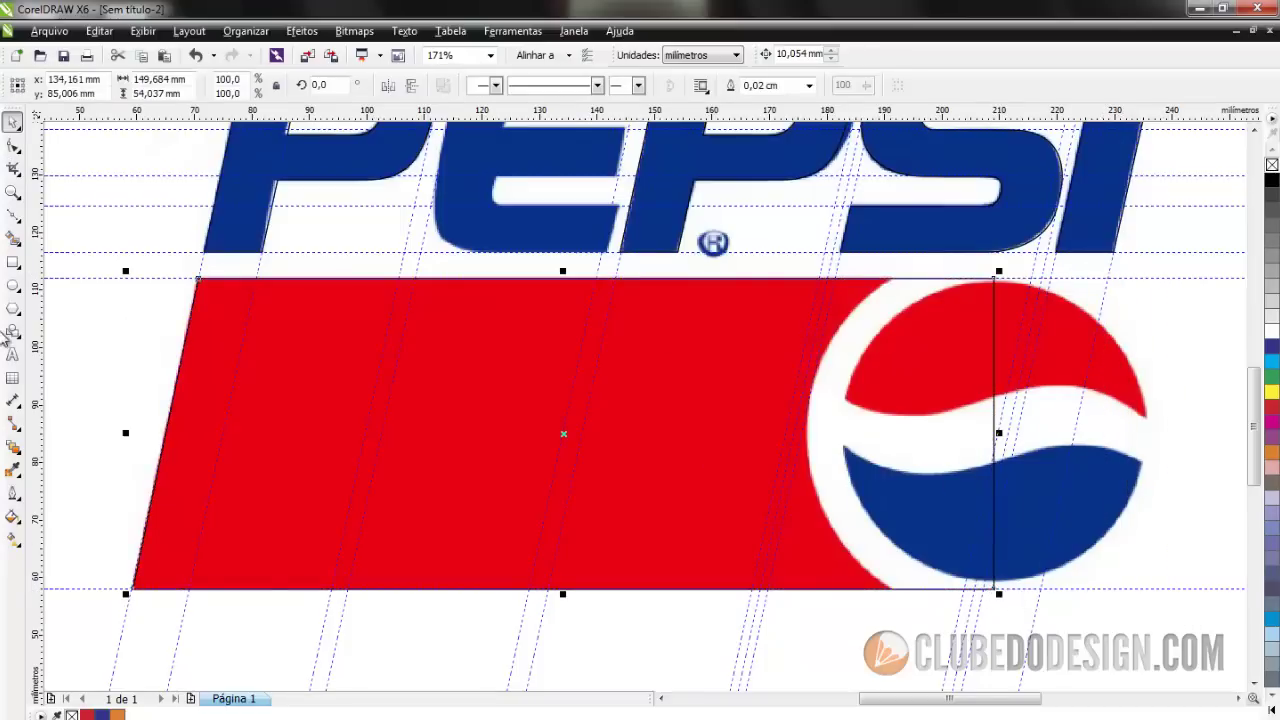
click(13, 285)
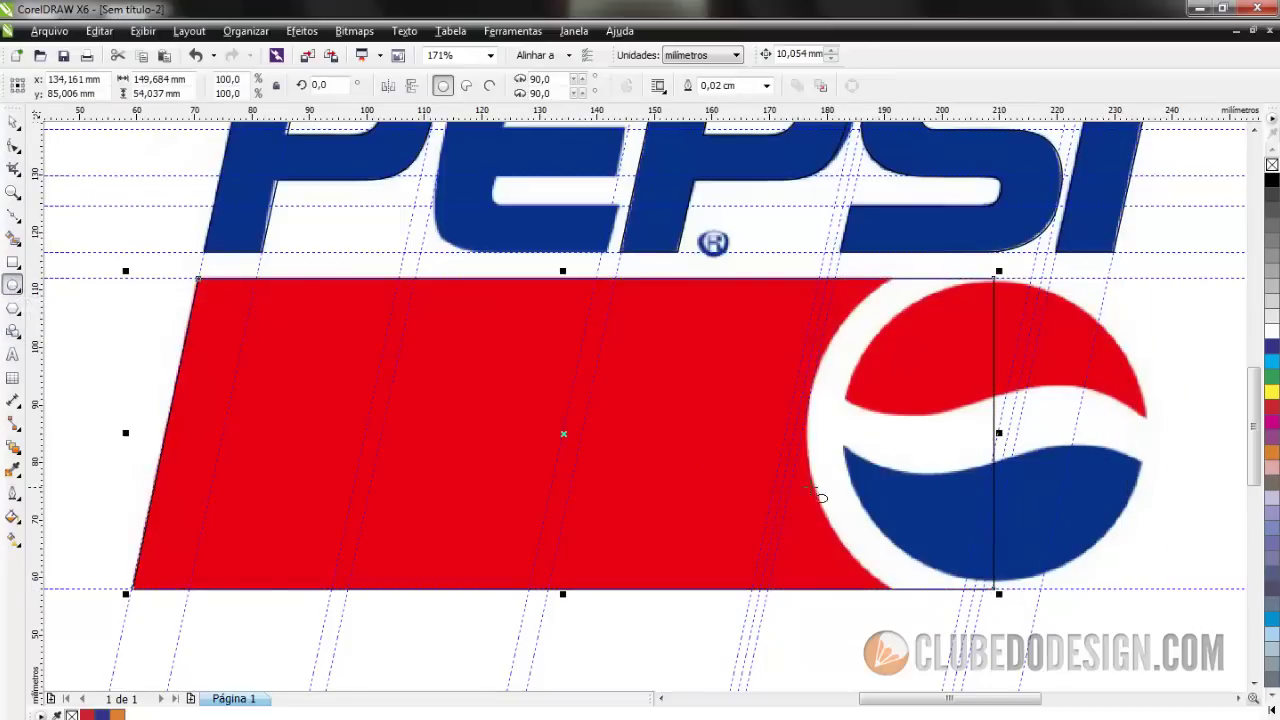
Step: Draw a circle inside the red band and check the band's height value
drag(665, 450, 808, 375)
key(space)
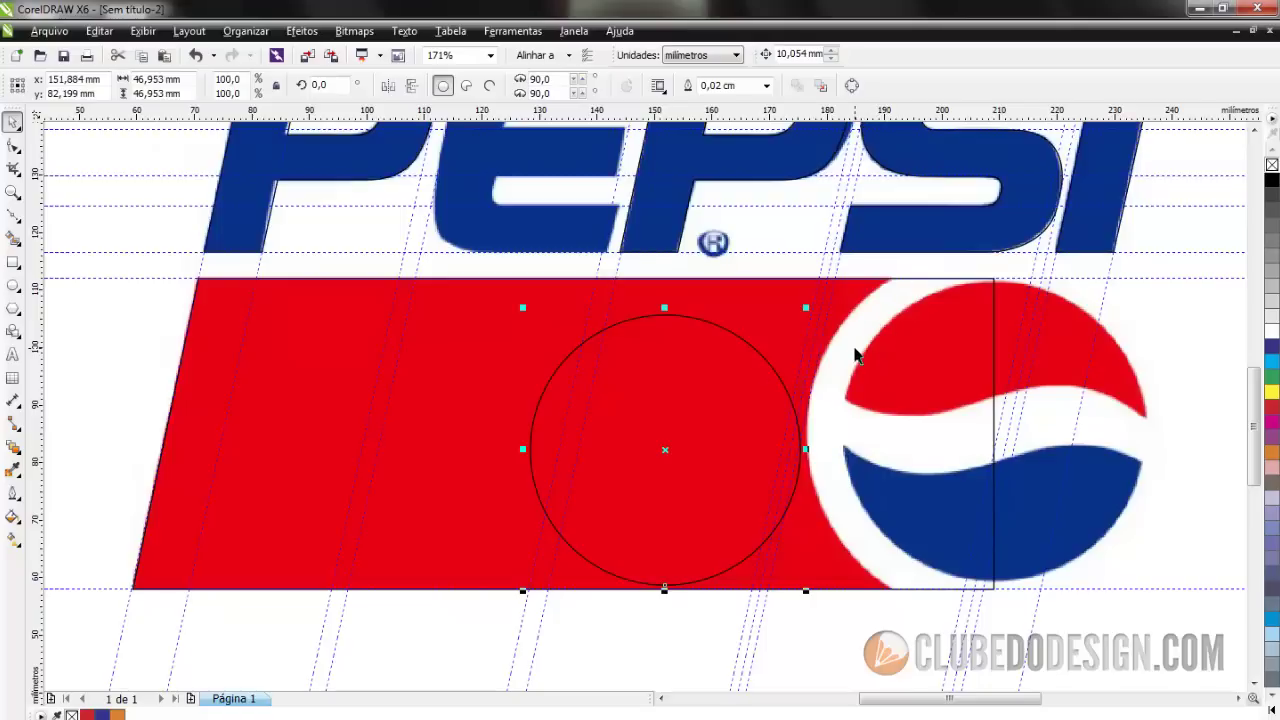
click(868, 312)
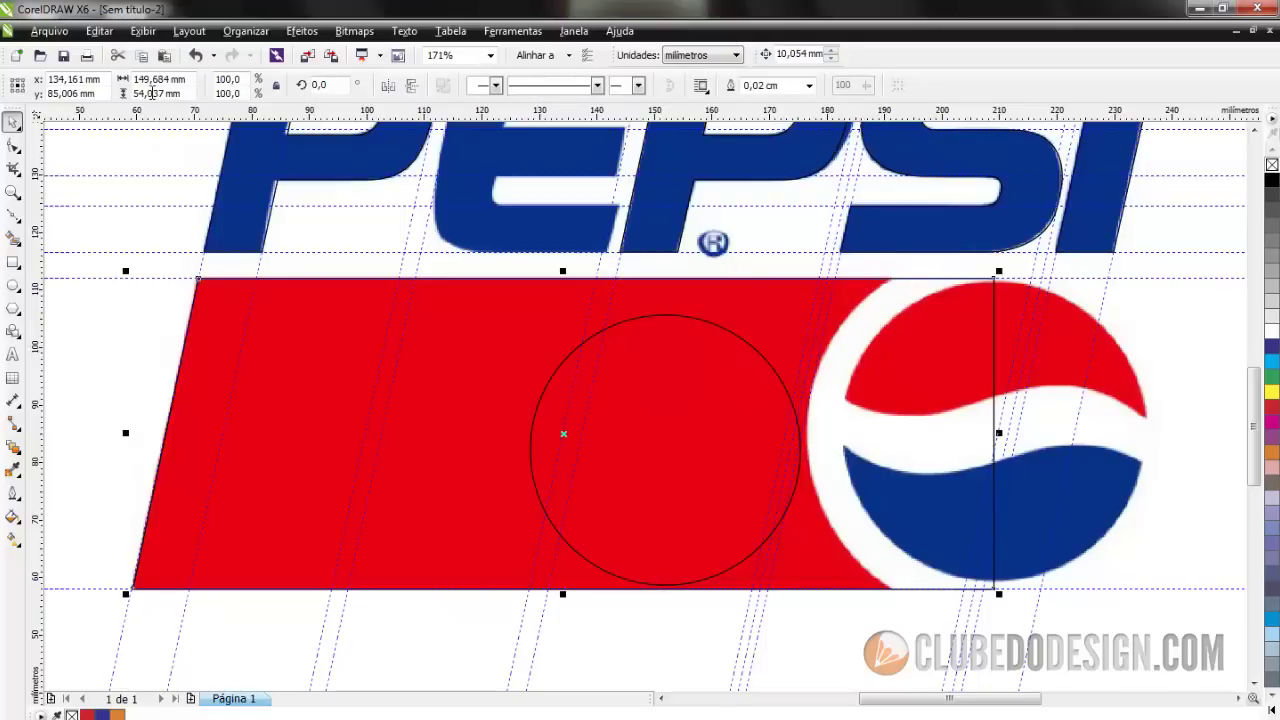
click(181, 93)
click(808, 54)
click(663, 346)
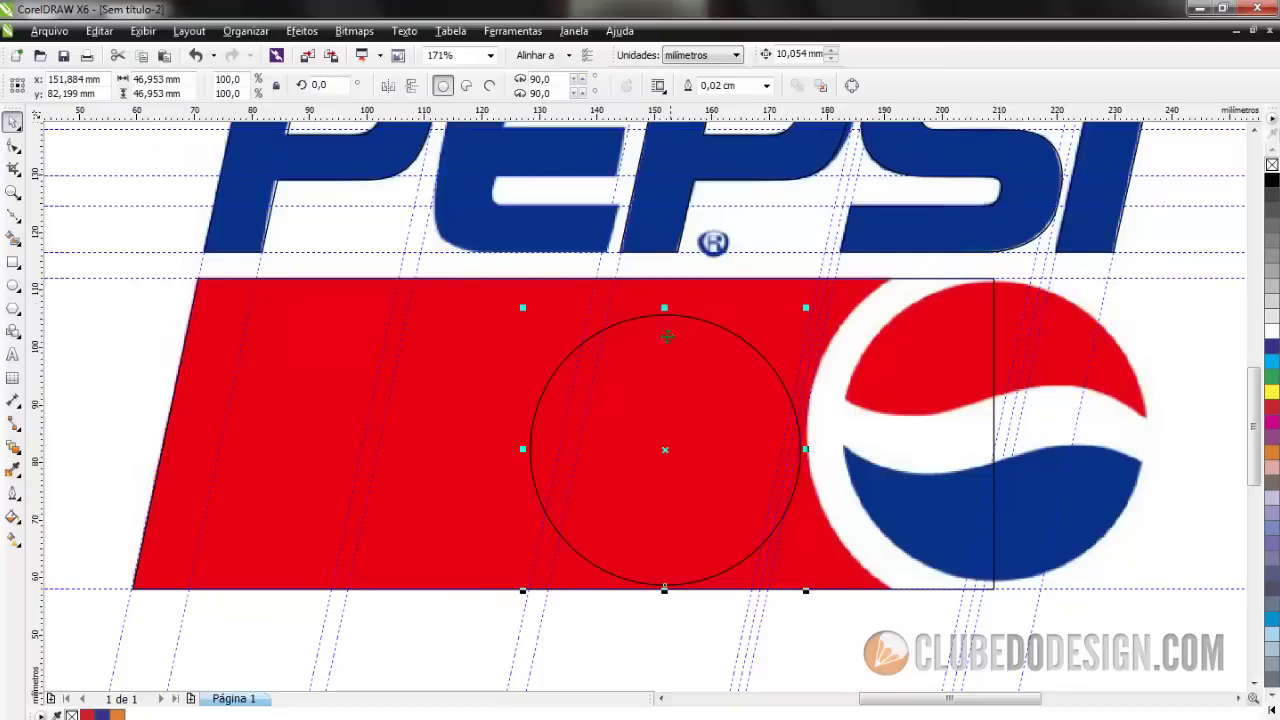
Step: Proportionally size the circle to 54,037 mm, fit it in the band, and copy it onto the globe
click(277, 90)
double_click(187, 83)
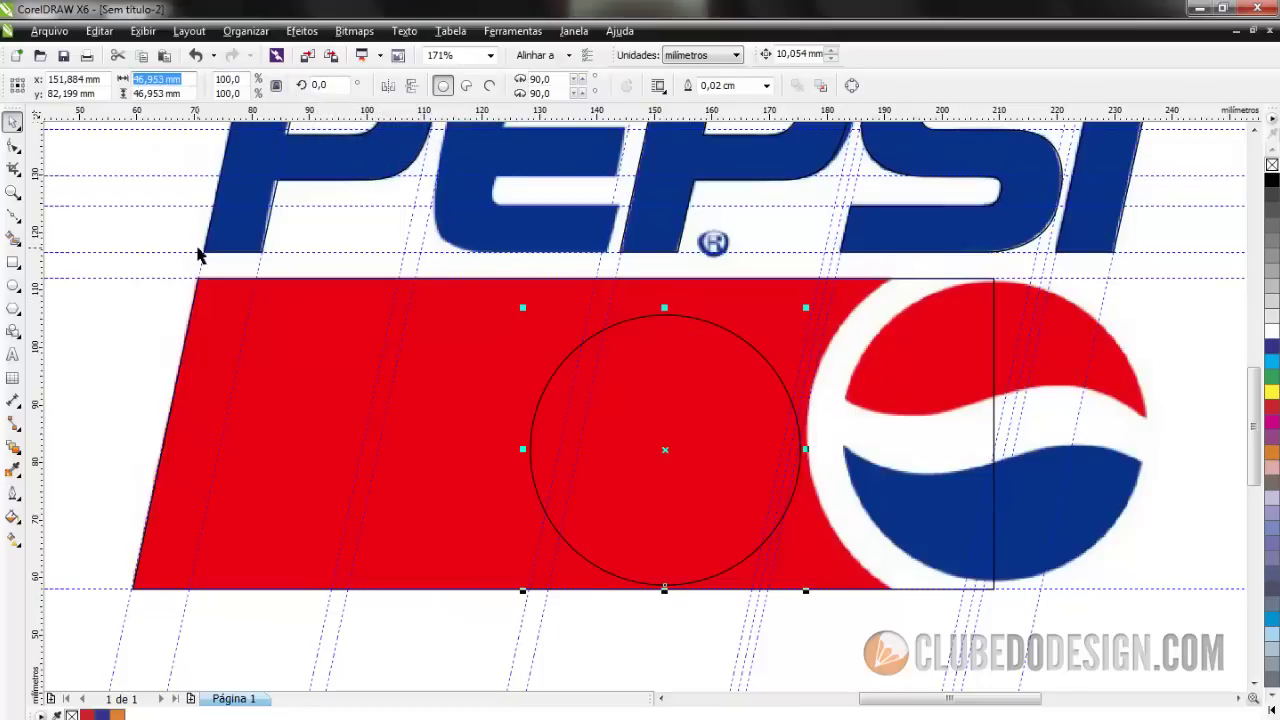
text(54,037)
key(Return)
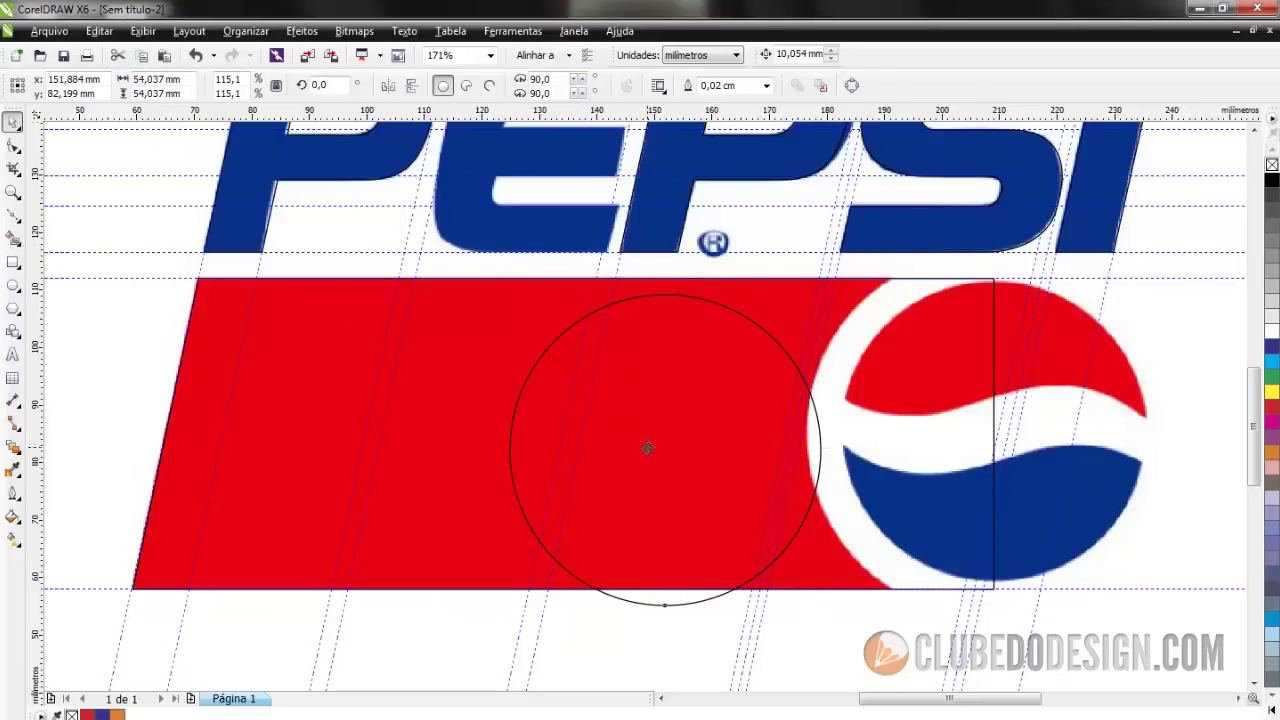
drag(662, 432, 649, 432)
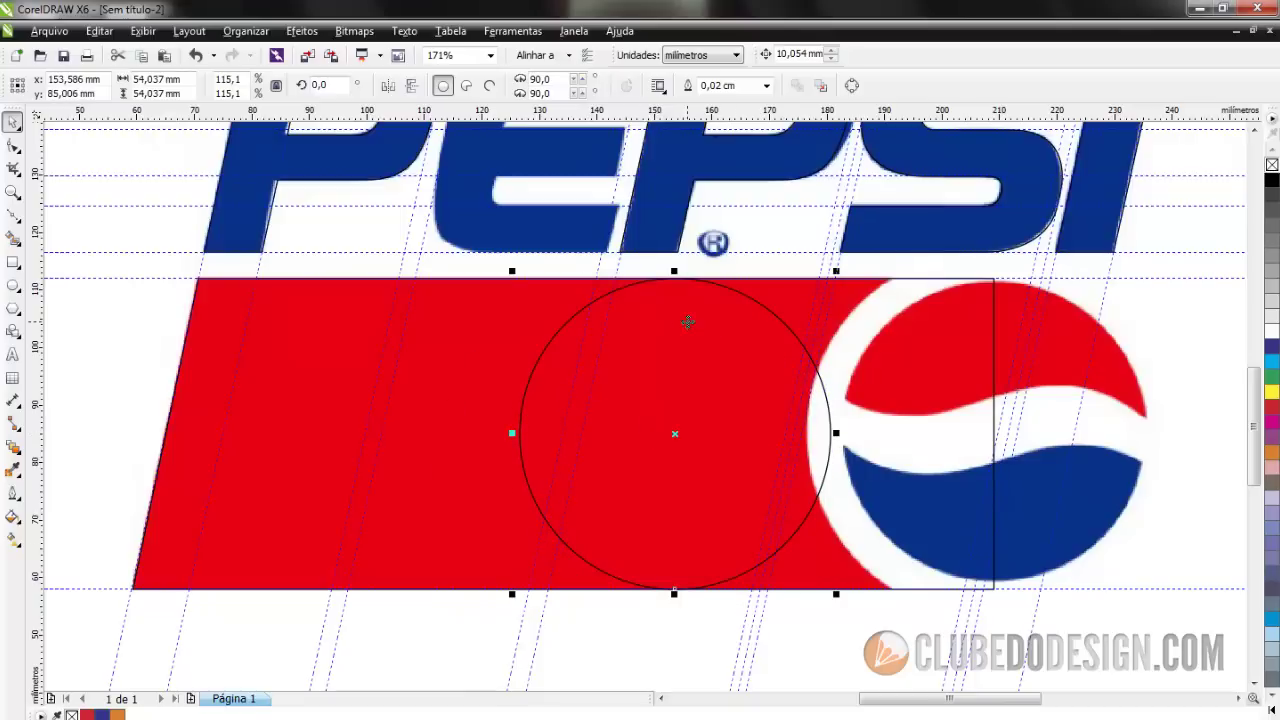
drag(524, 408, 795, 388)
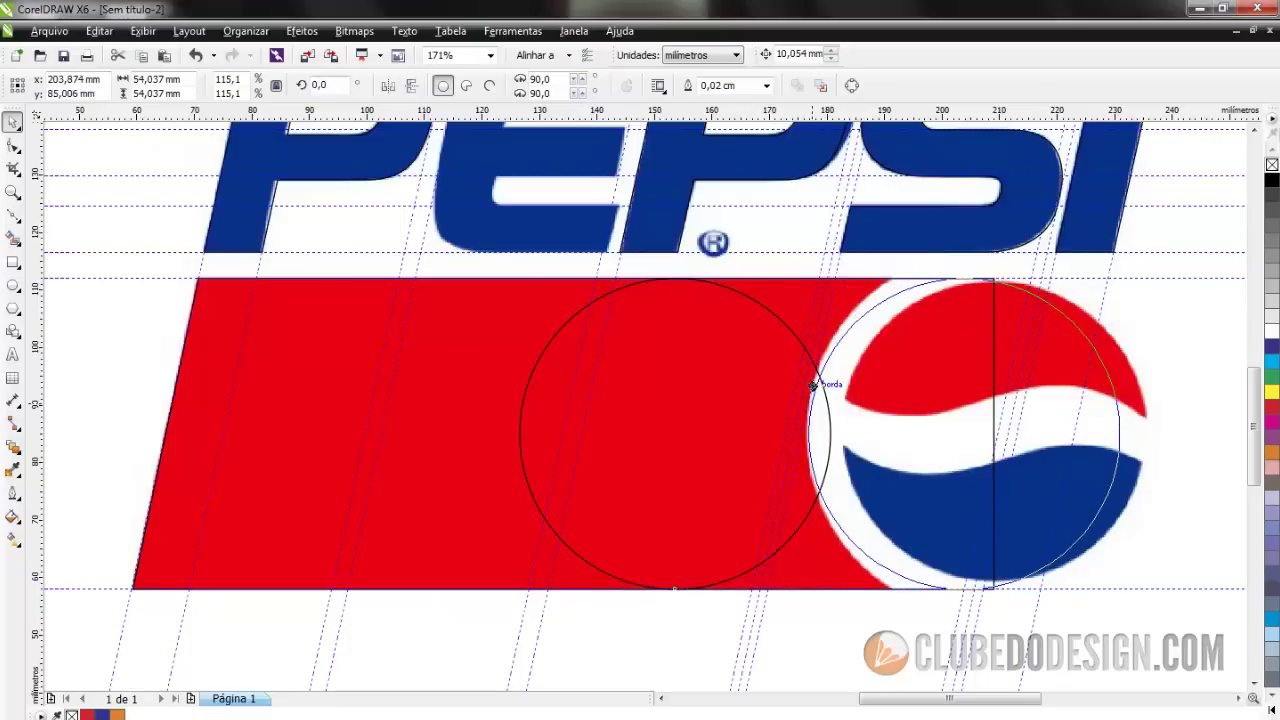
drag(795, 388, 822, 388)
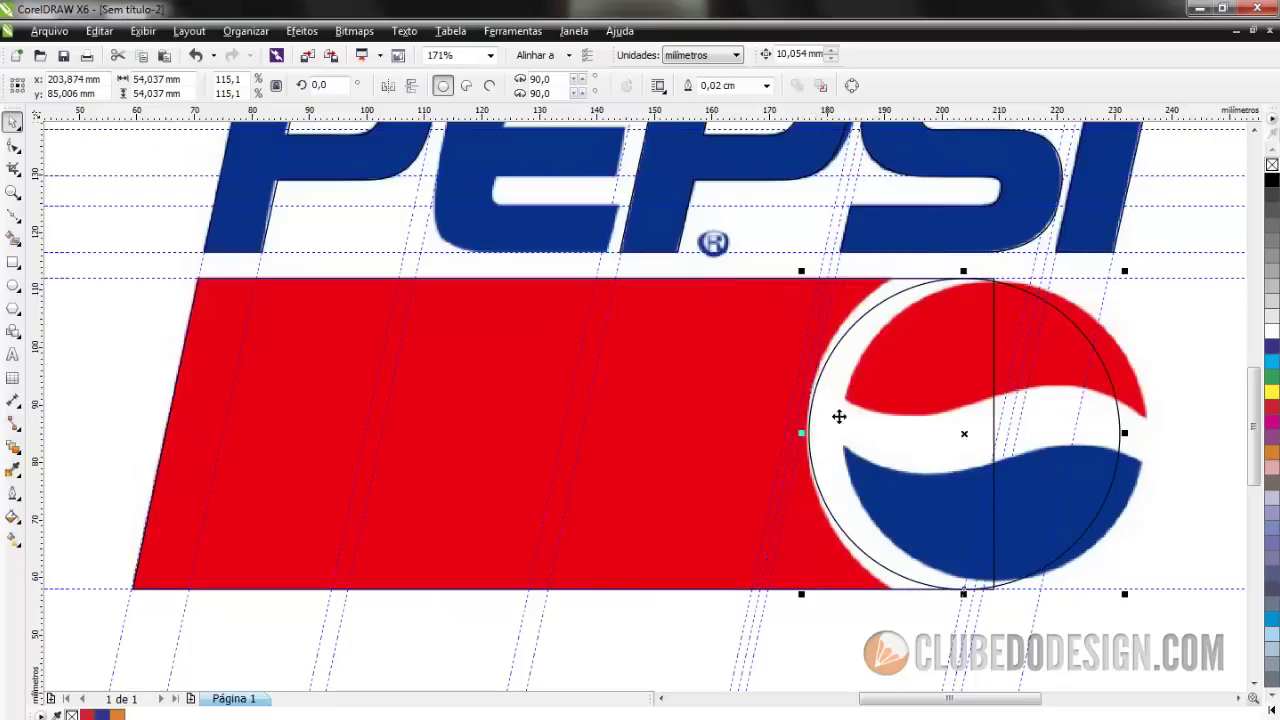
Step: Drag the globe circle's top handle until it is 60,24 mm tall and 54.037 mm wide
scroll(940, 444, right, 1)
scroll(940, 444, right, 5)
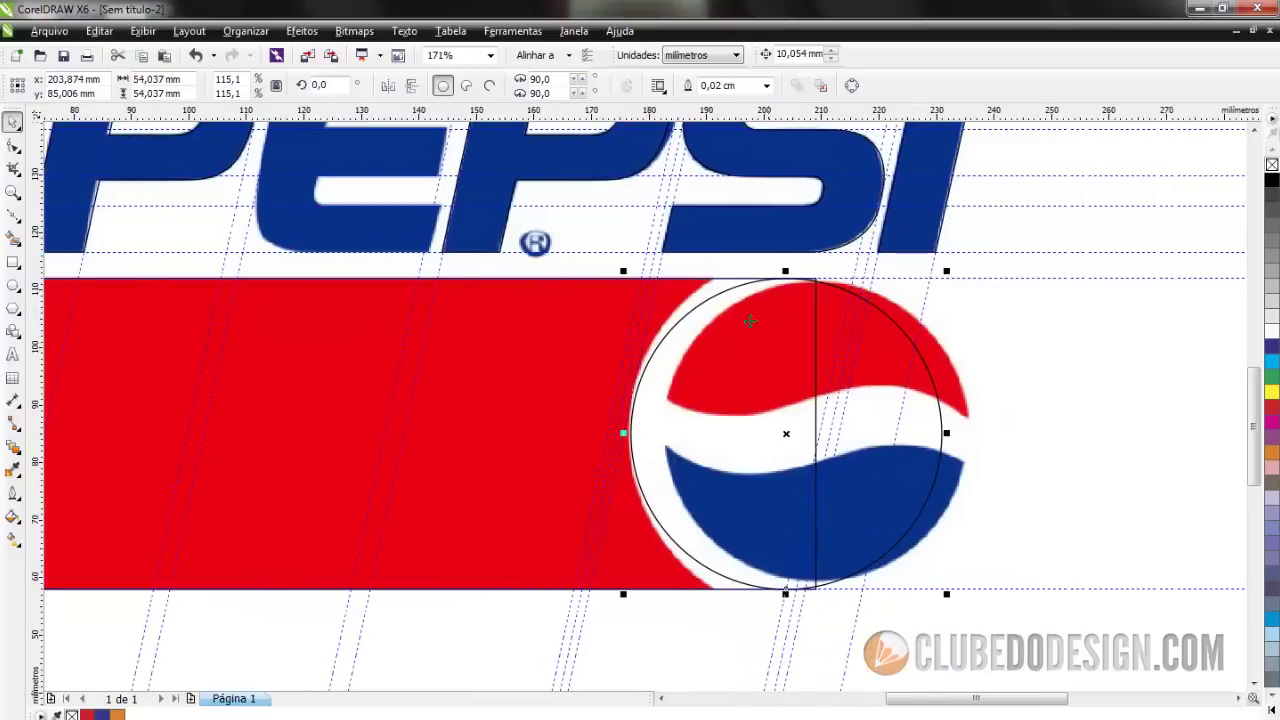
scroll(645, 430, up, 2)
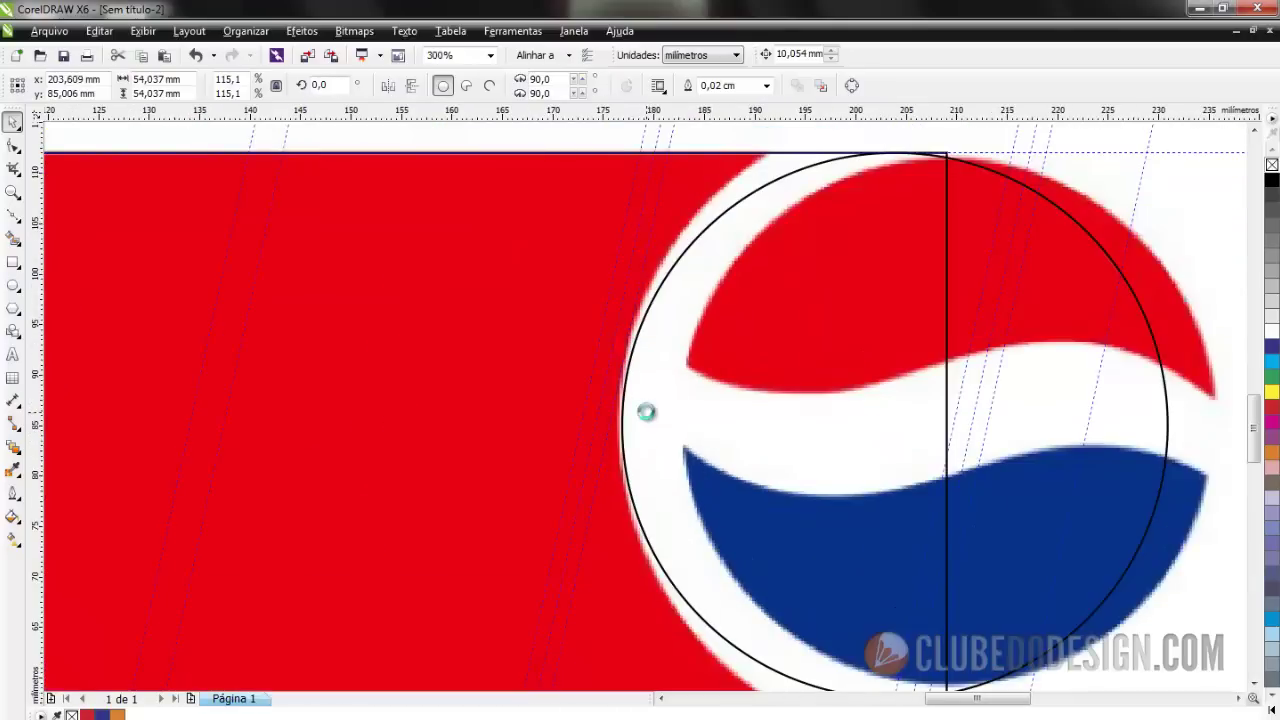
click(646, 412)
scroll(688, 381, down, 2)
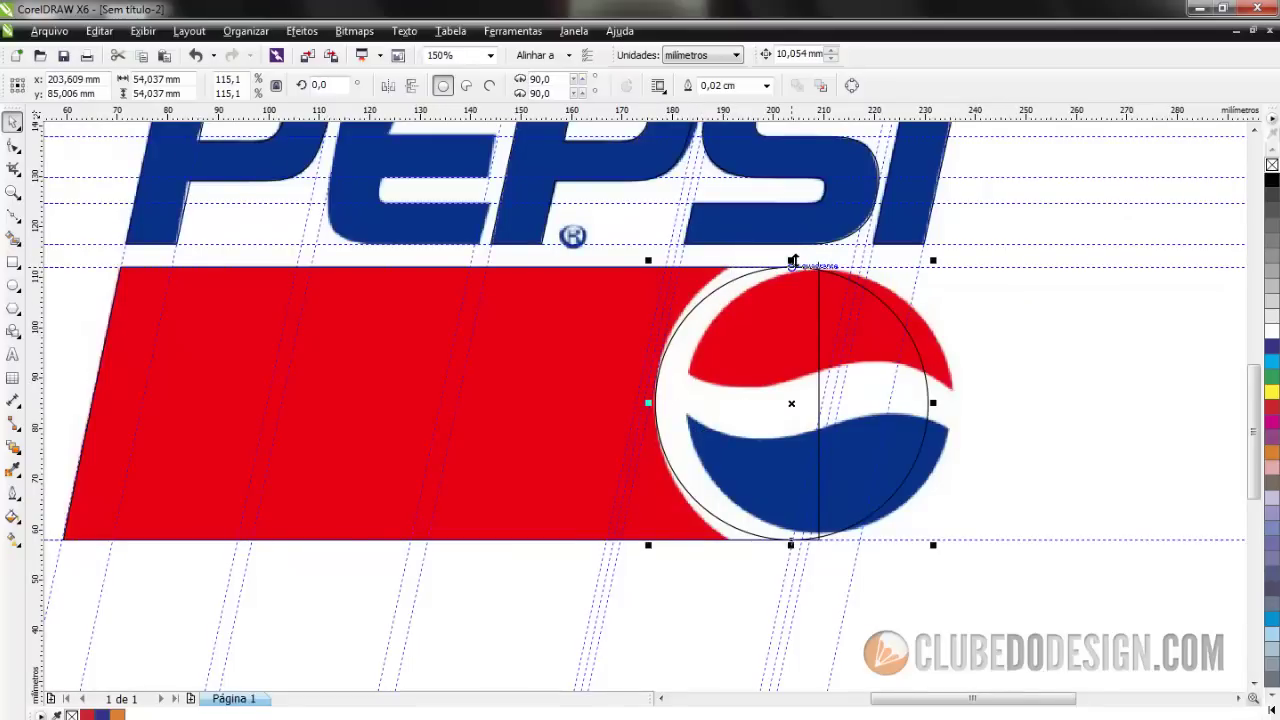
drag(791, 260, 793, 226)
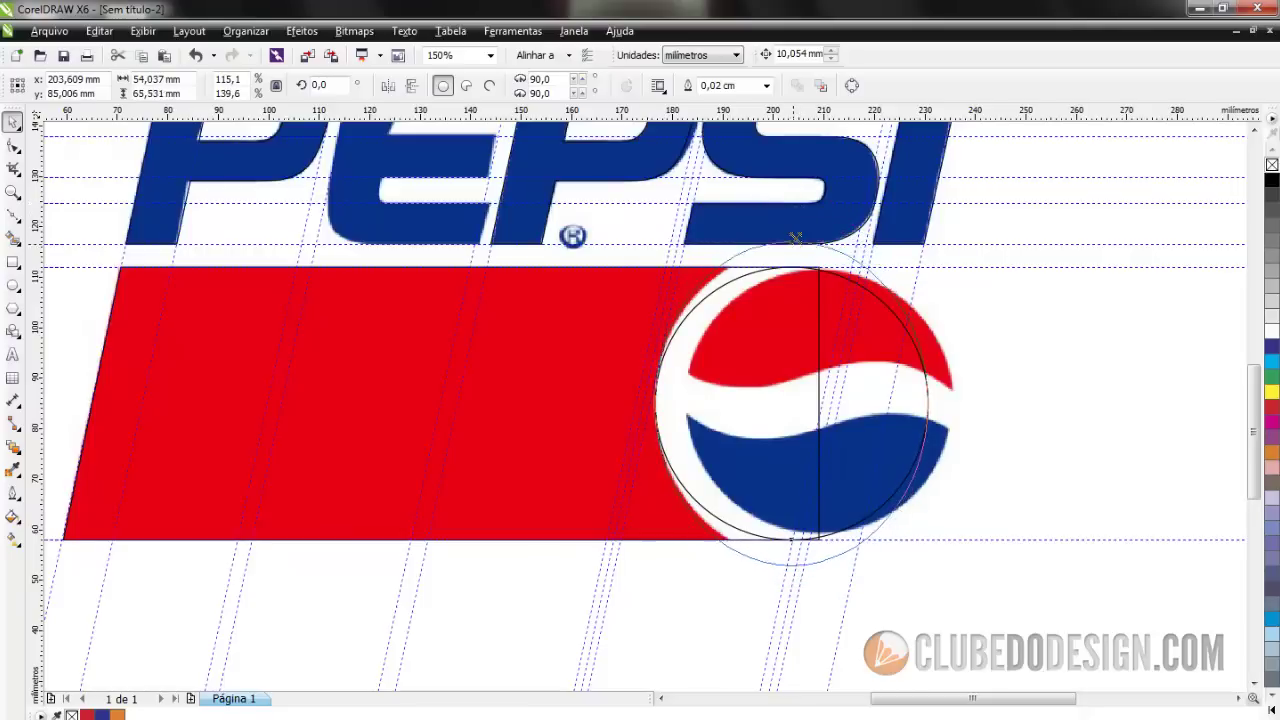
drag(793, 226, 801, 246)
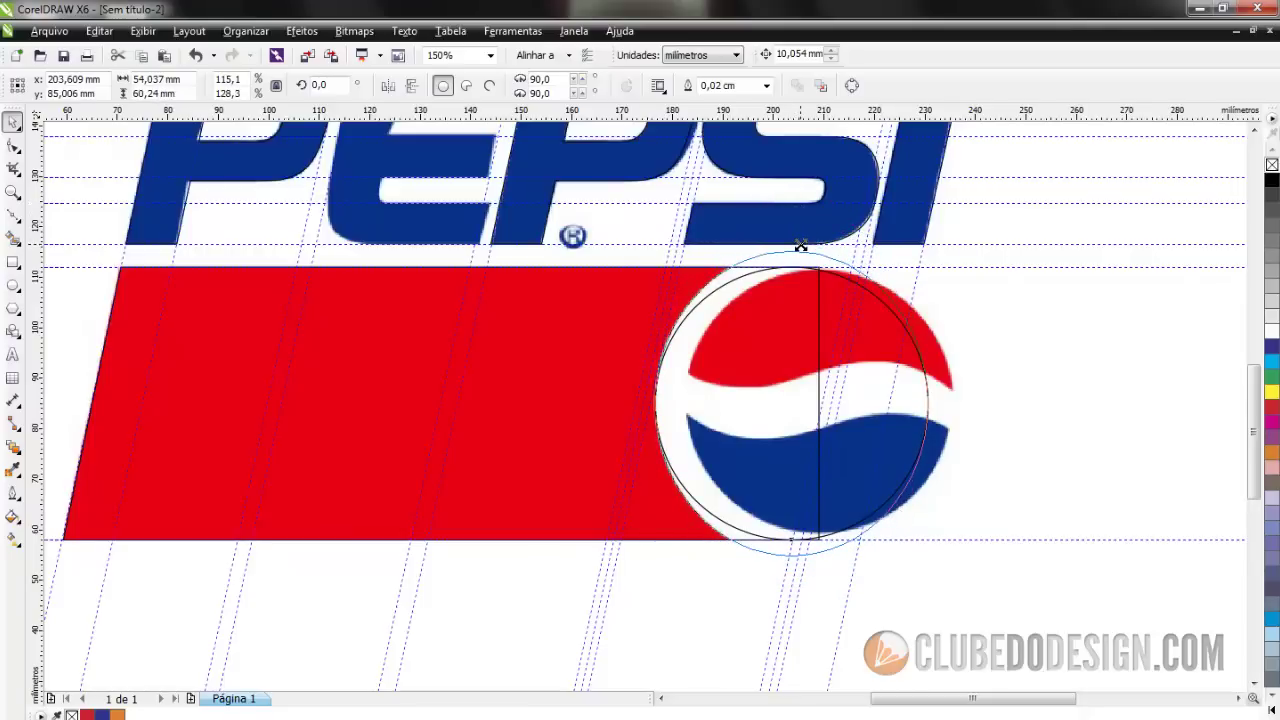
drag(801, 246, 792, 244)
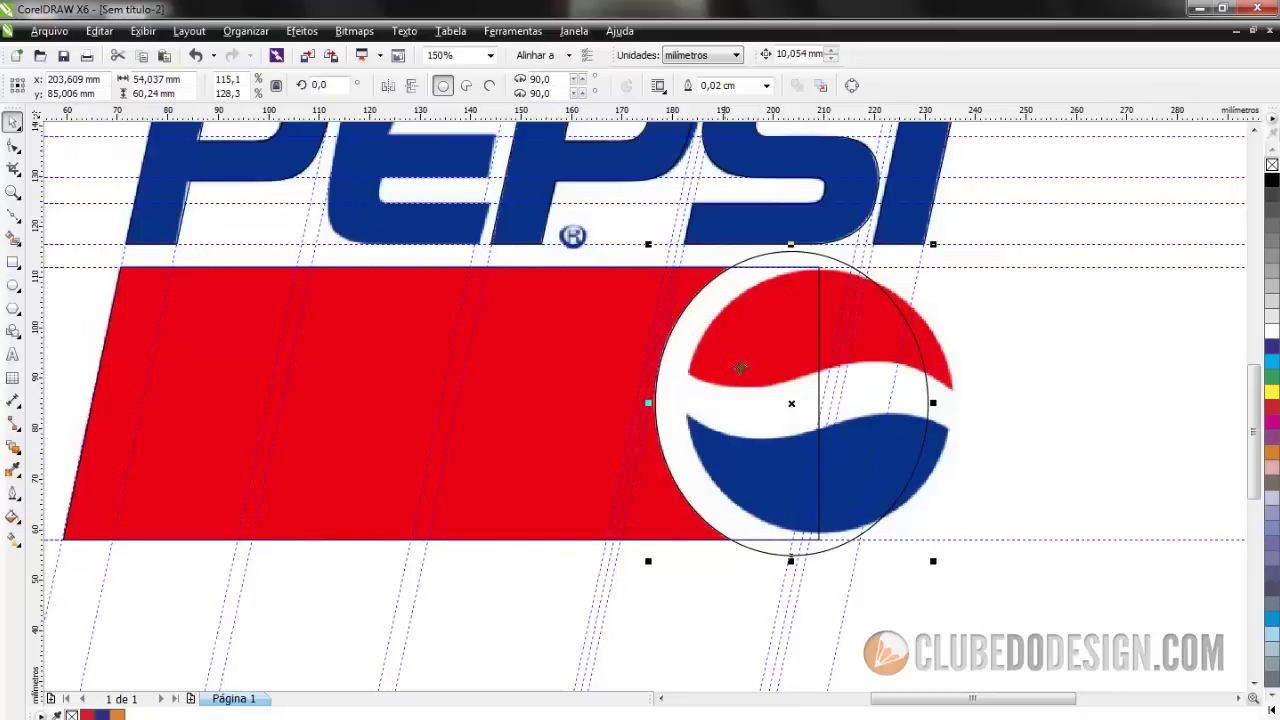
scroll(708, 436, up, 1)
scroll(708, 436, up, 2)
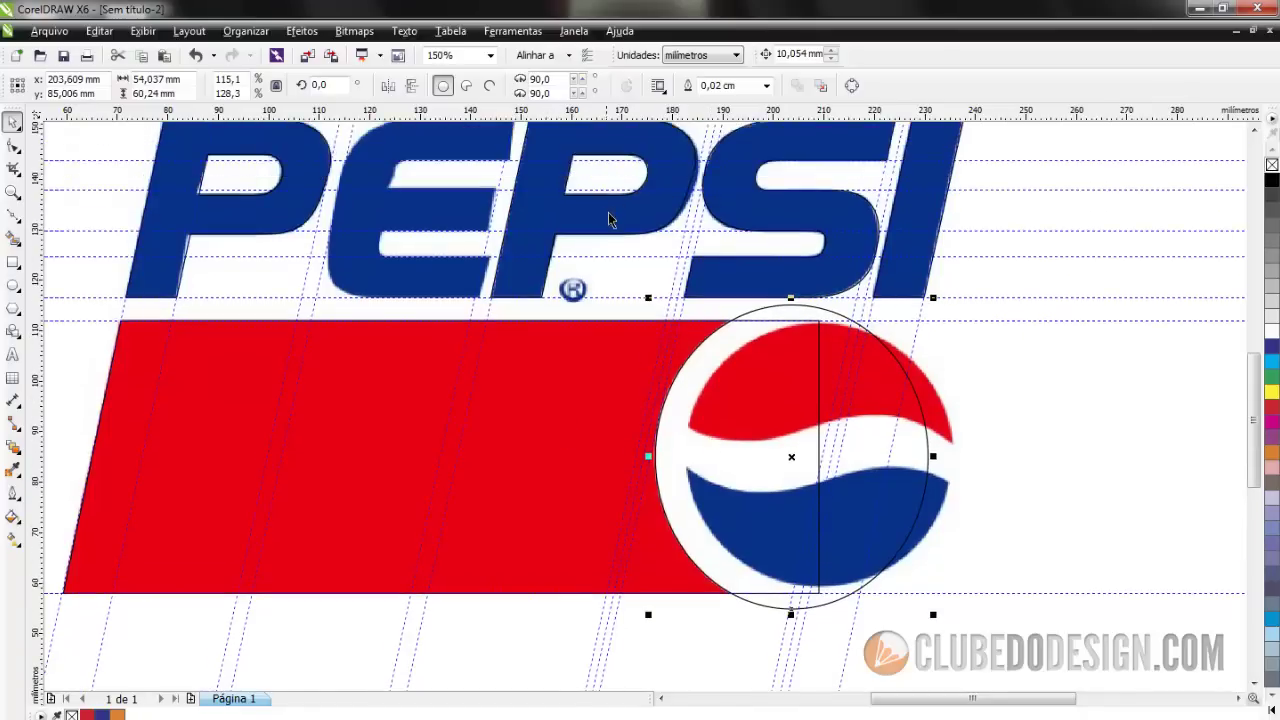
Step: Fill the circle orange and the band dark blue for contrast, then select both
click(1271, 452)
click(462, 442)
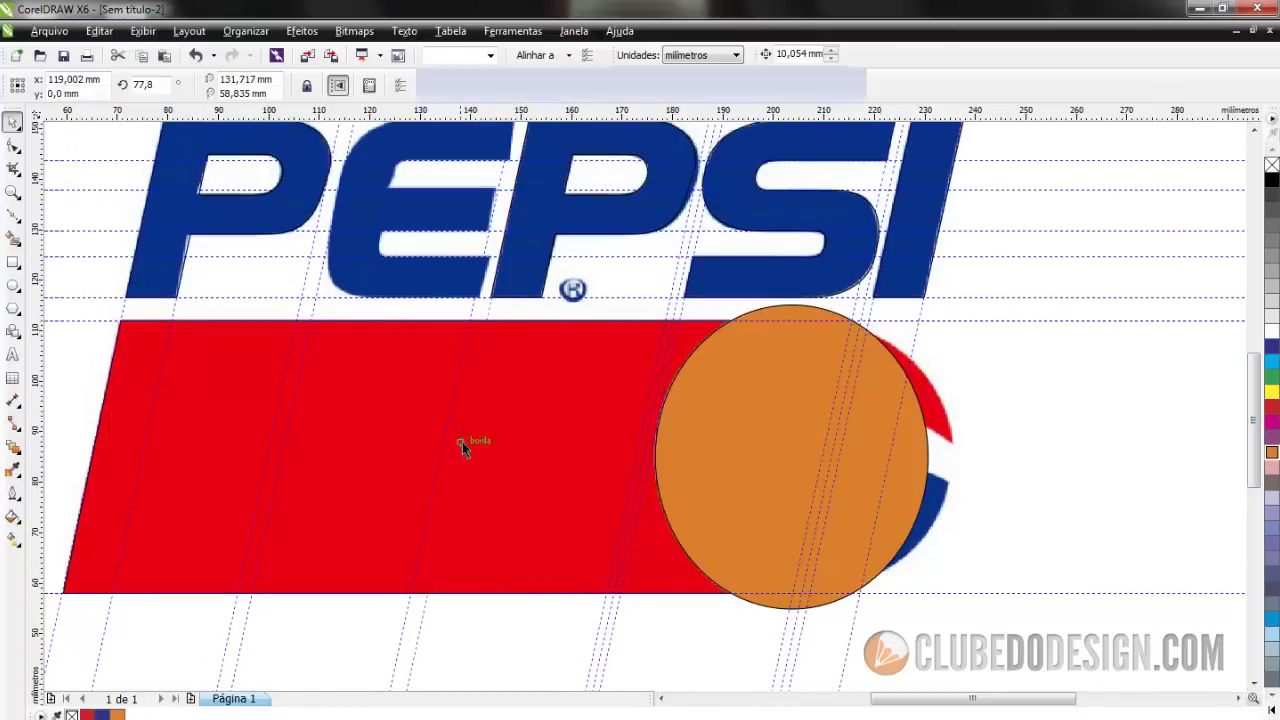
click(603, 374)
click(1271, 346)
click(1094, 408)
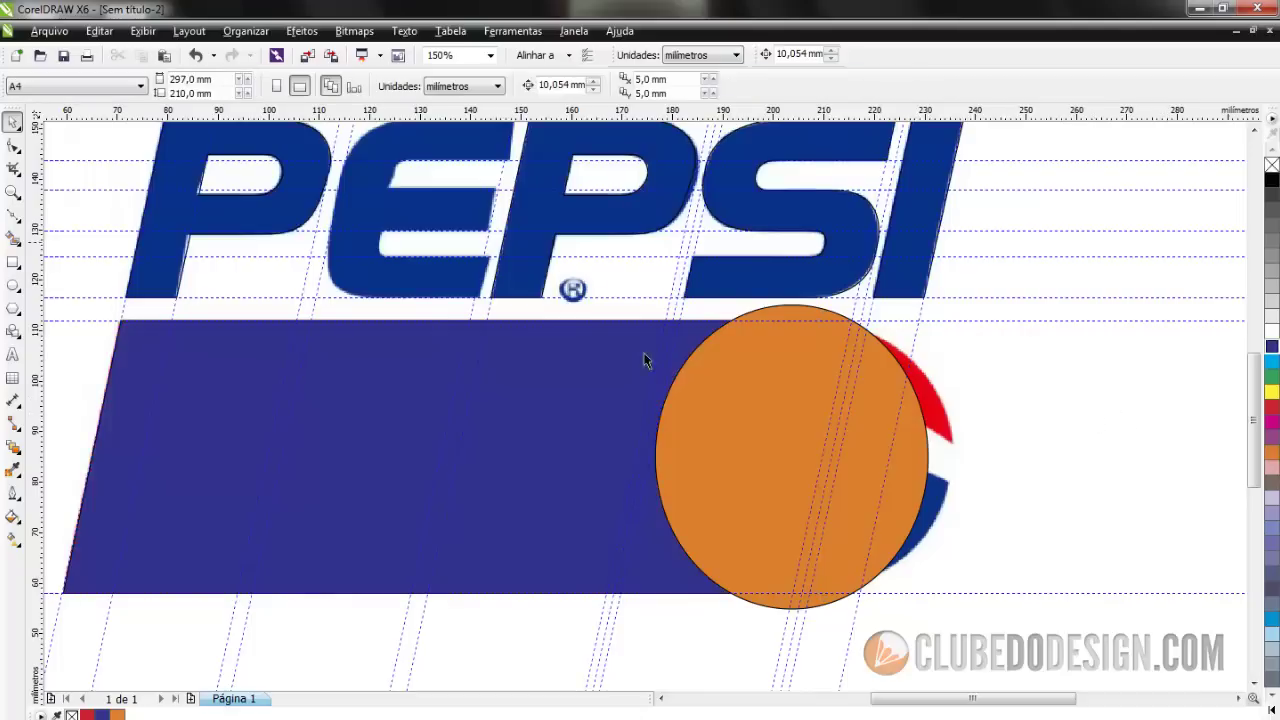
click(769, 409)
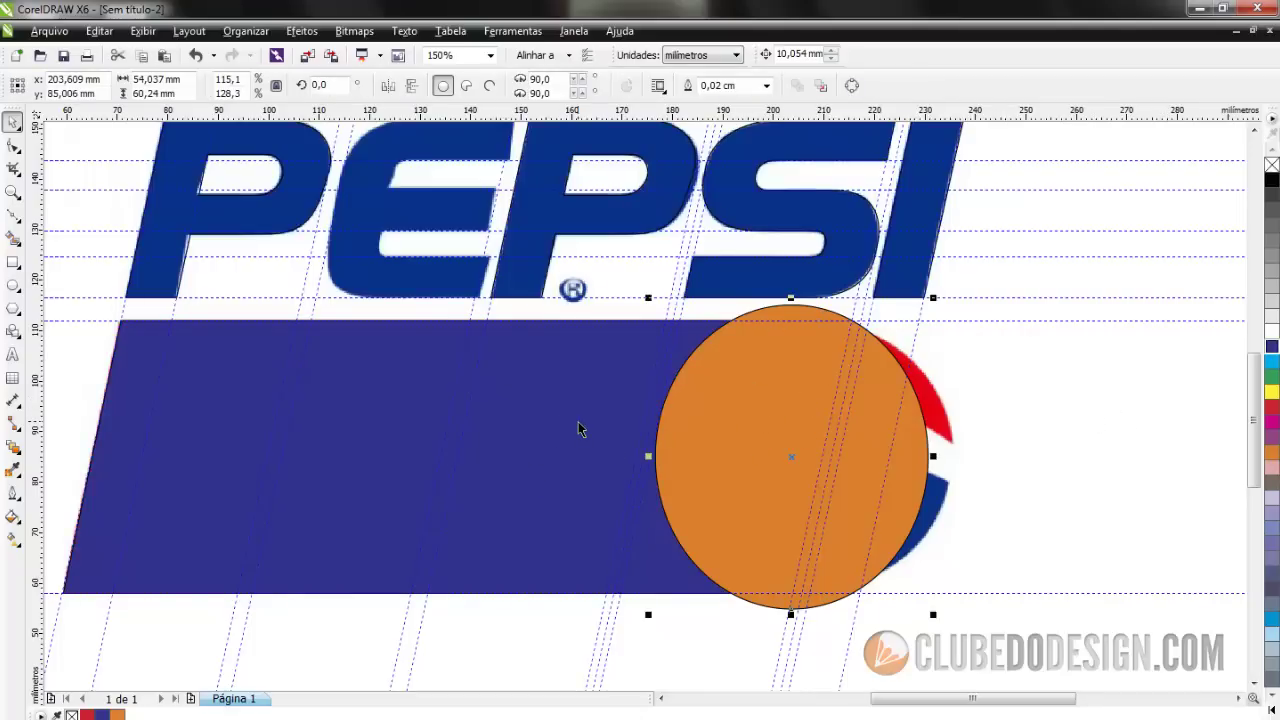
shift+click(550, 408)
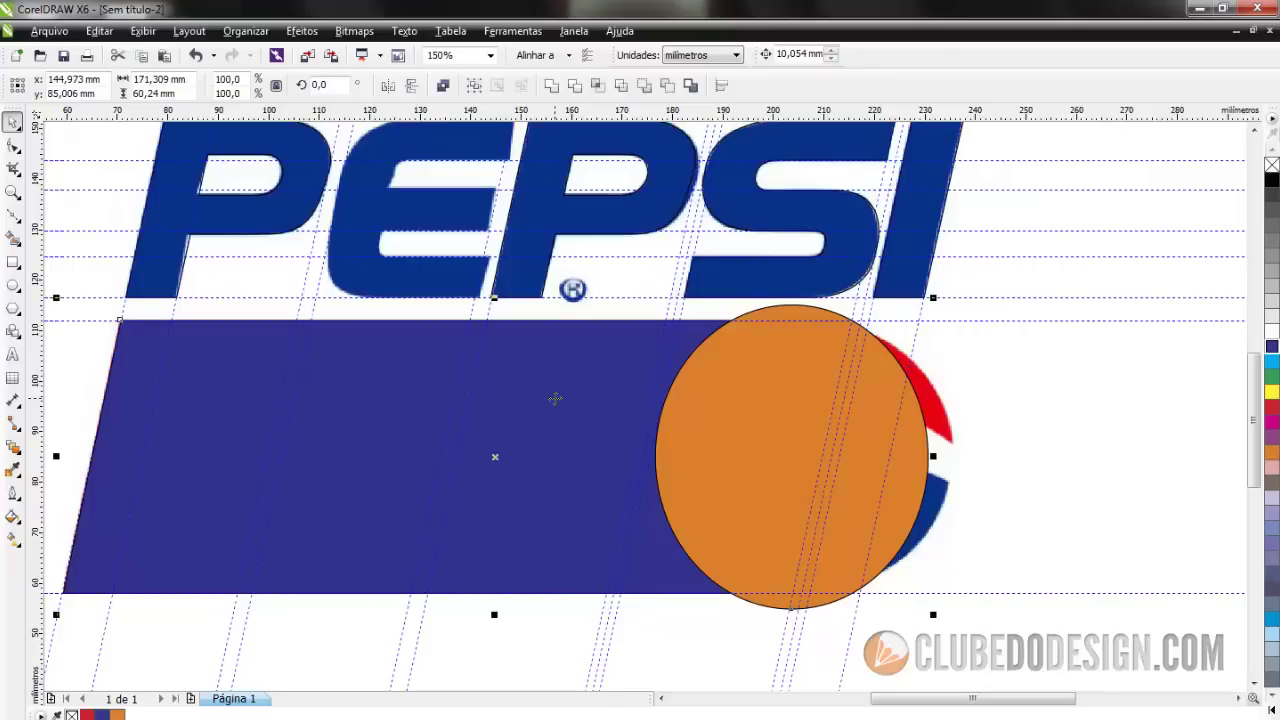
Step: Trim the band with the circle, delete the circle, and refill the band red
click(575, 88)
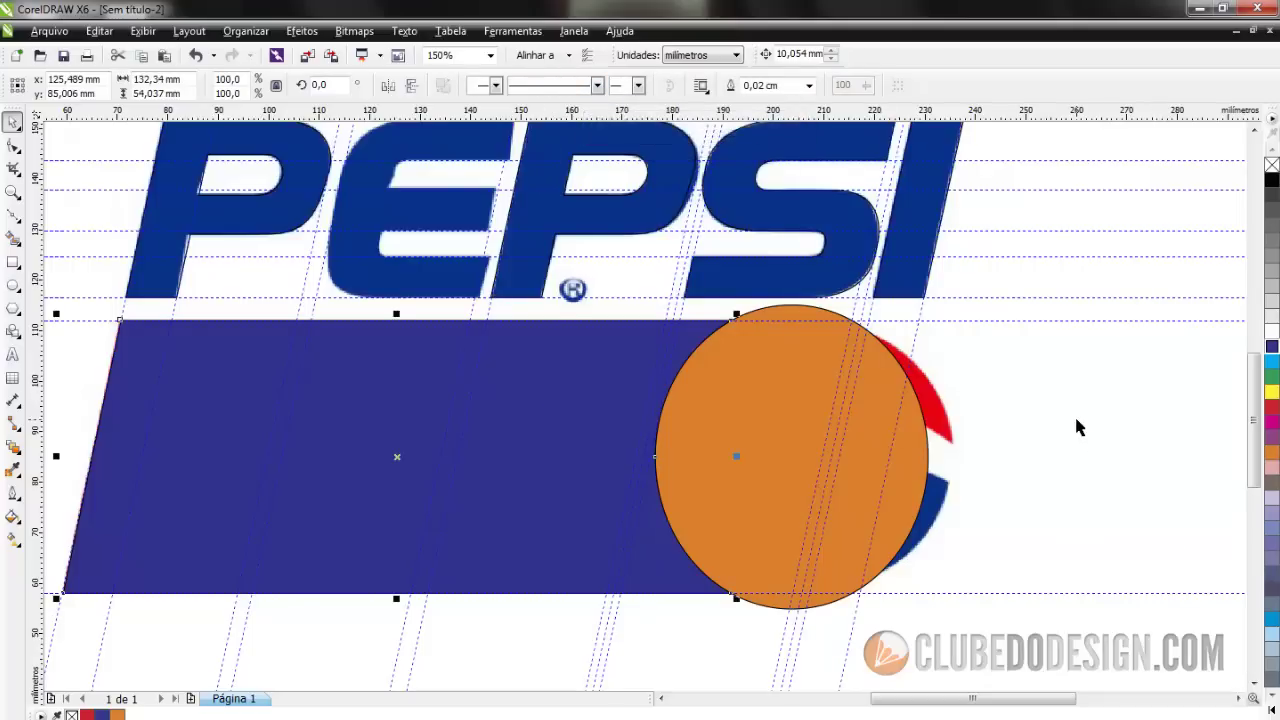
click(1077, 427)
click(700, 424)
key(Delete)
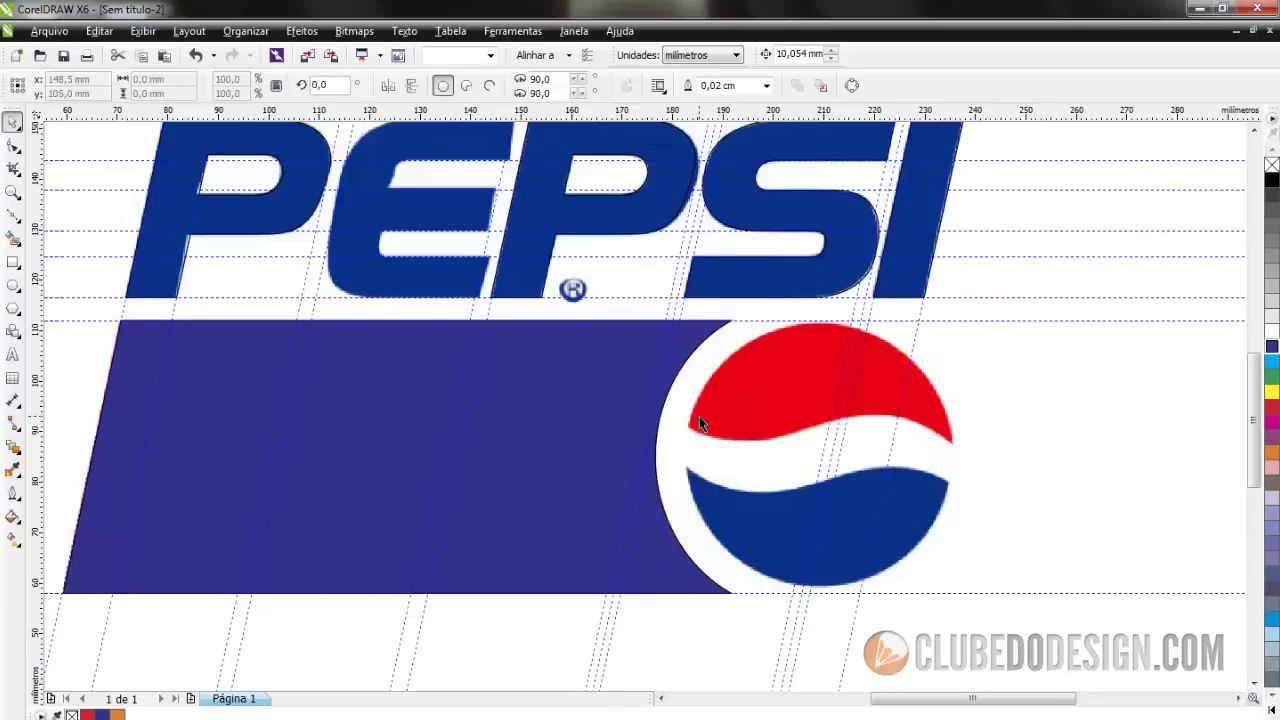
click(569, 418)
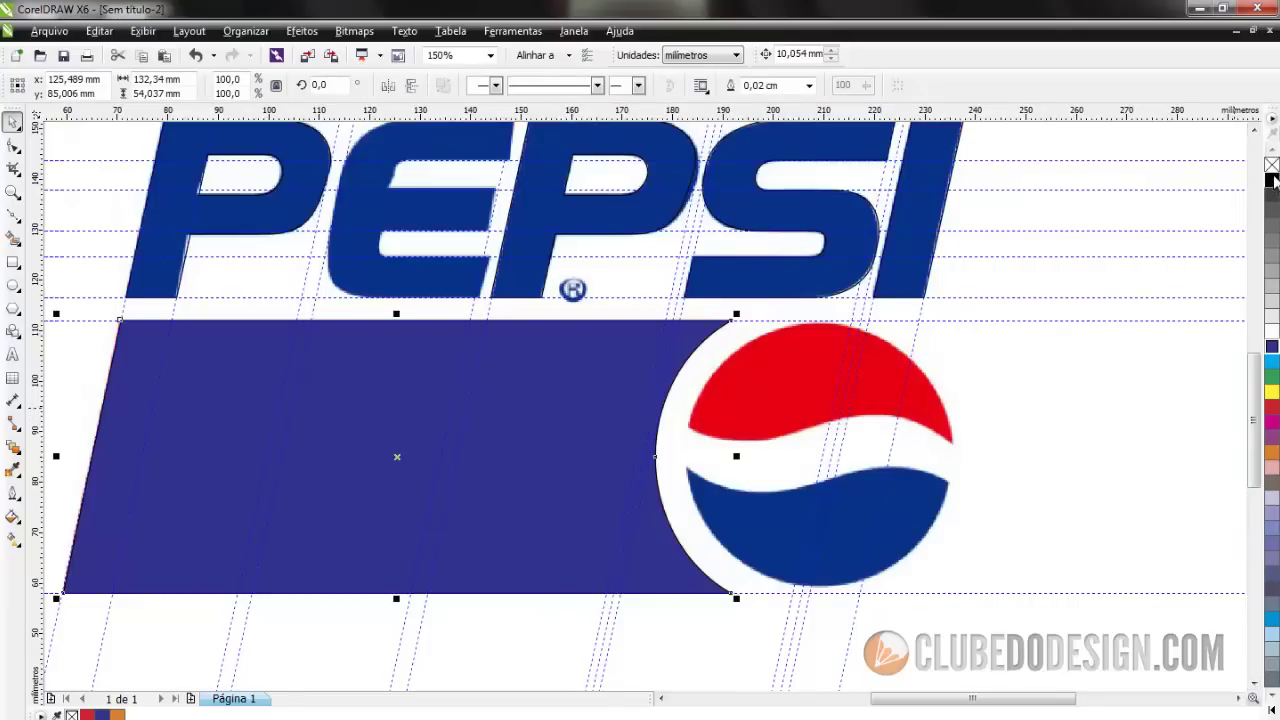
drag(1272, 404, 545, 490)
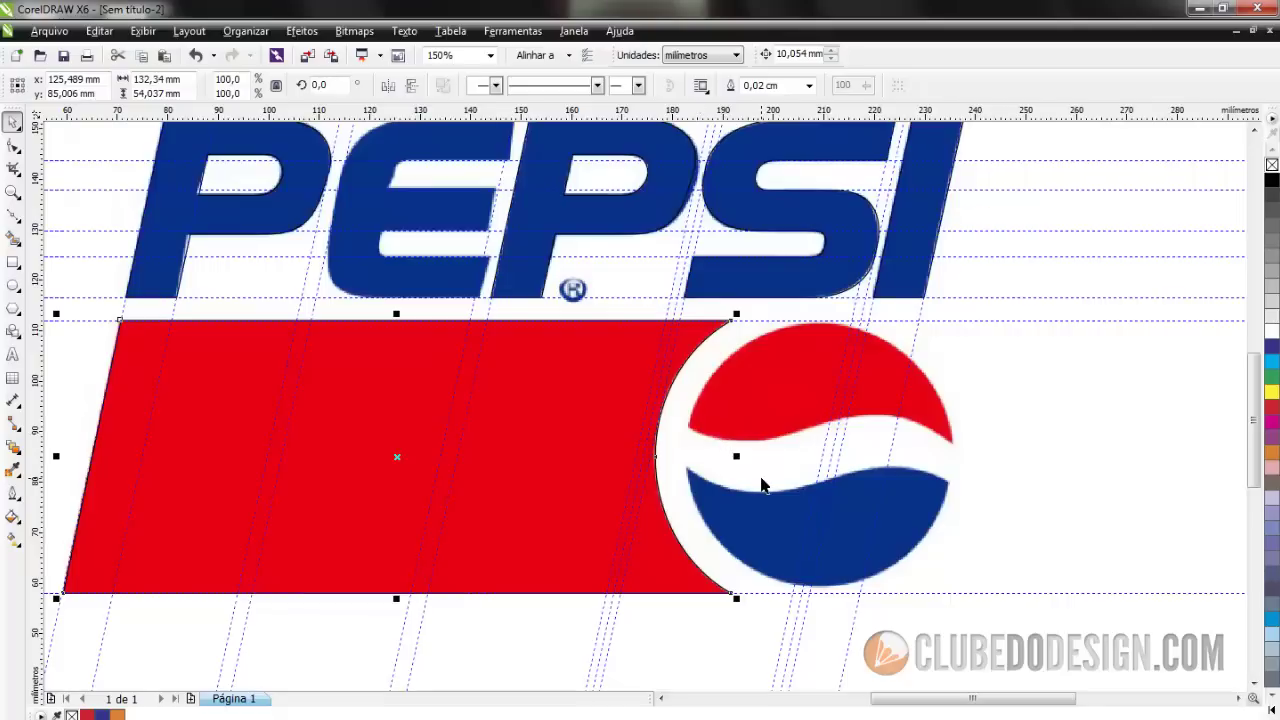
Step: Draw a 54.037 mm circle over the Pepsi globe, sized to match its disk
click(13, 284)
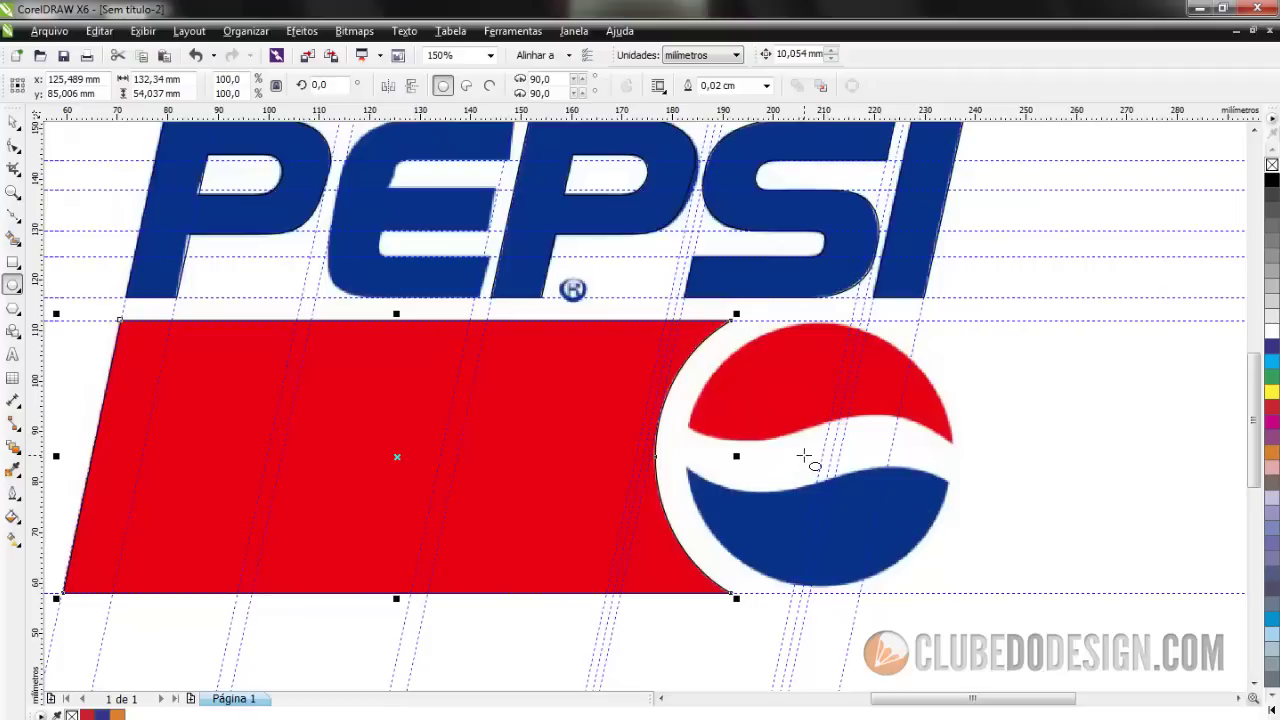
drag(804, 456, 944, 357)
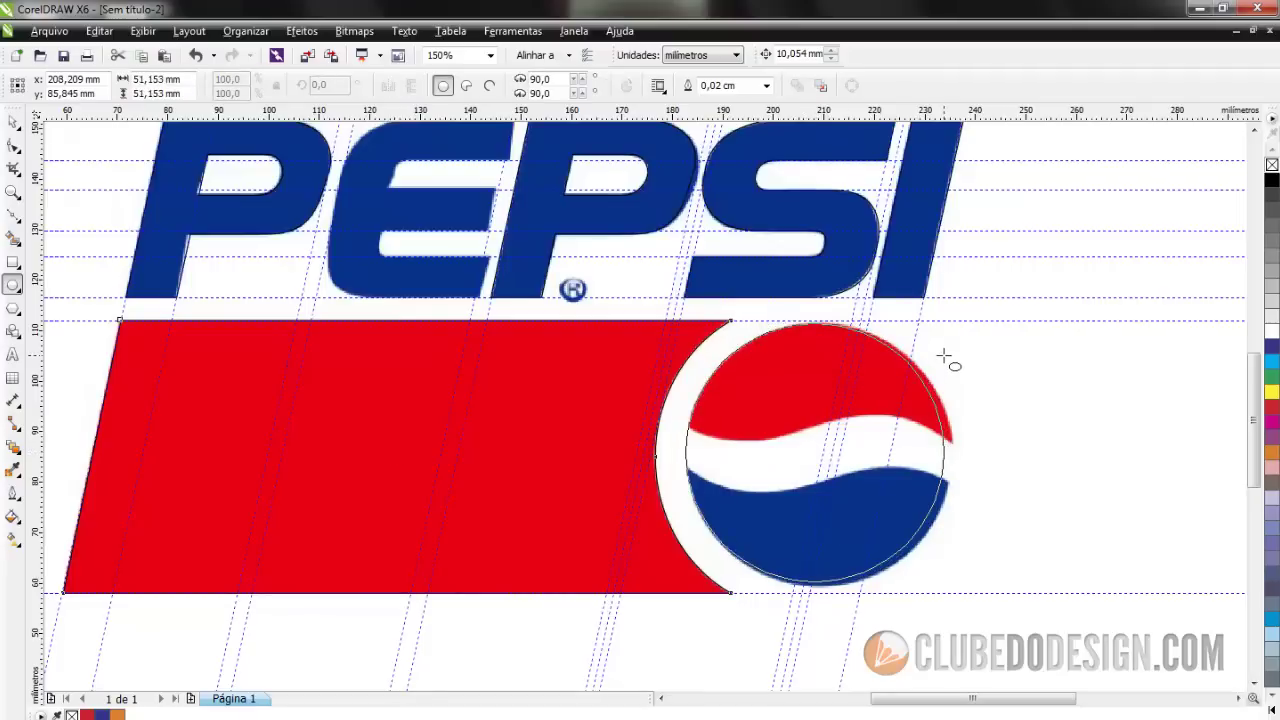
key(space)
scroll(921, 479, up, 2)
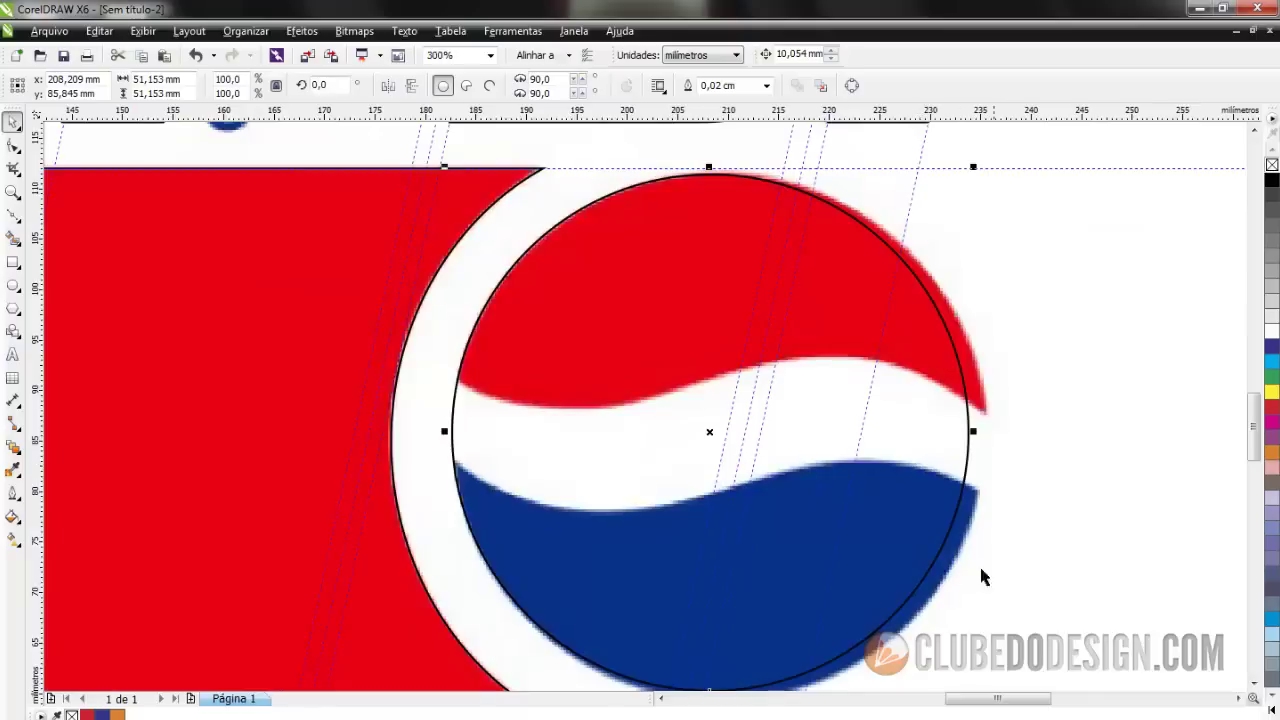
scroll(981, 576, down, 2)
drag(975, 617, 997, 622)
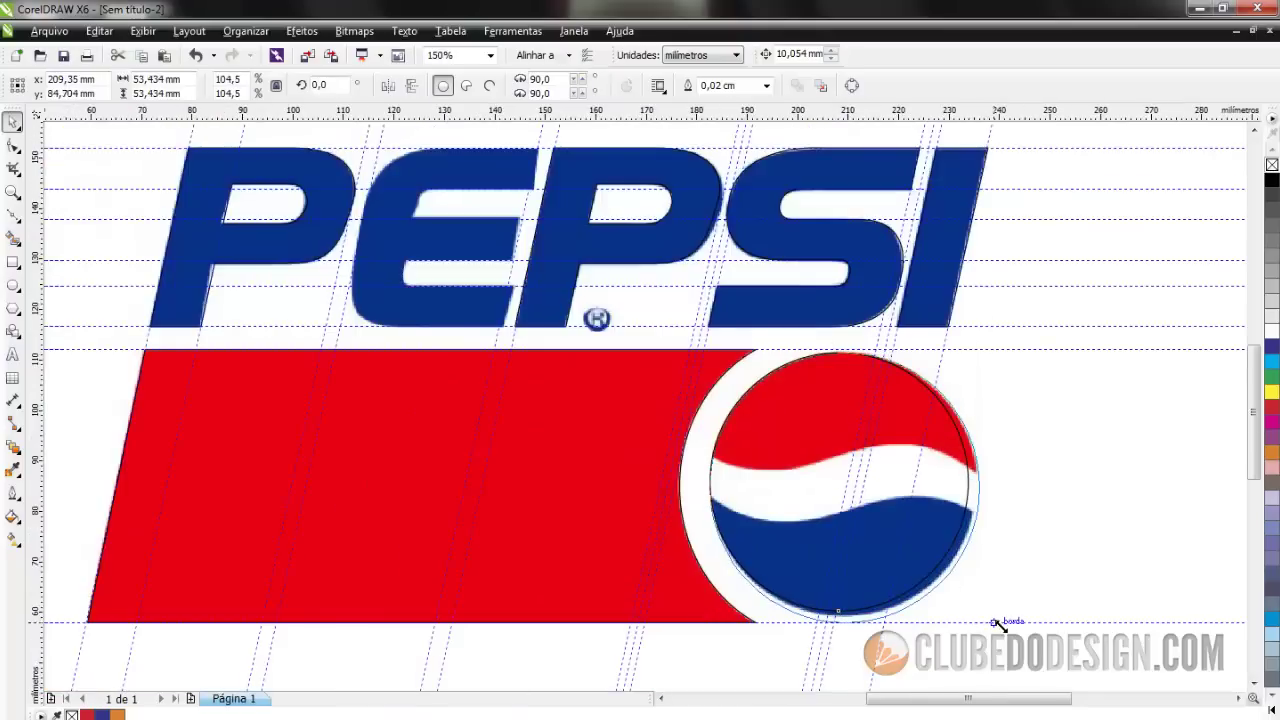
drag(986, 348, 990, 342)
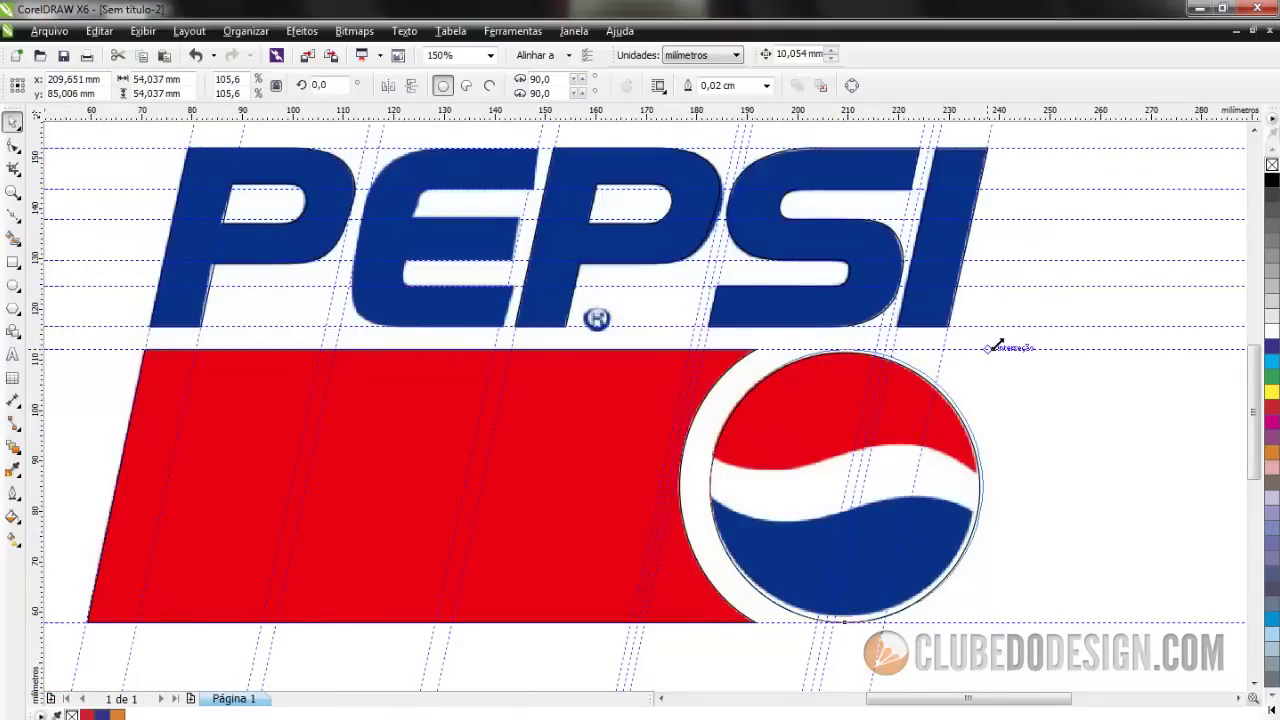
Step: Zoom to 300% and pan so the globe's traced circle fills the view
scroll(927, 572, up, 2)
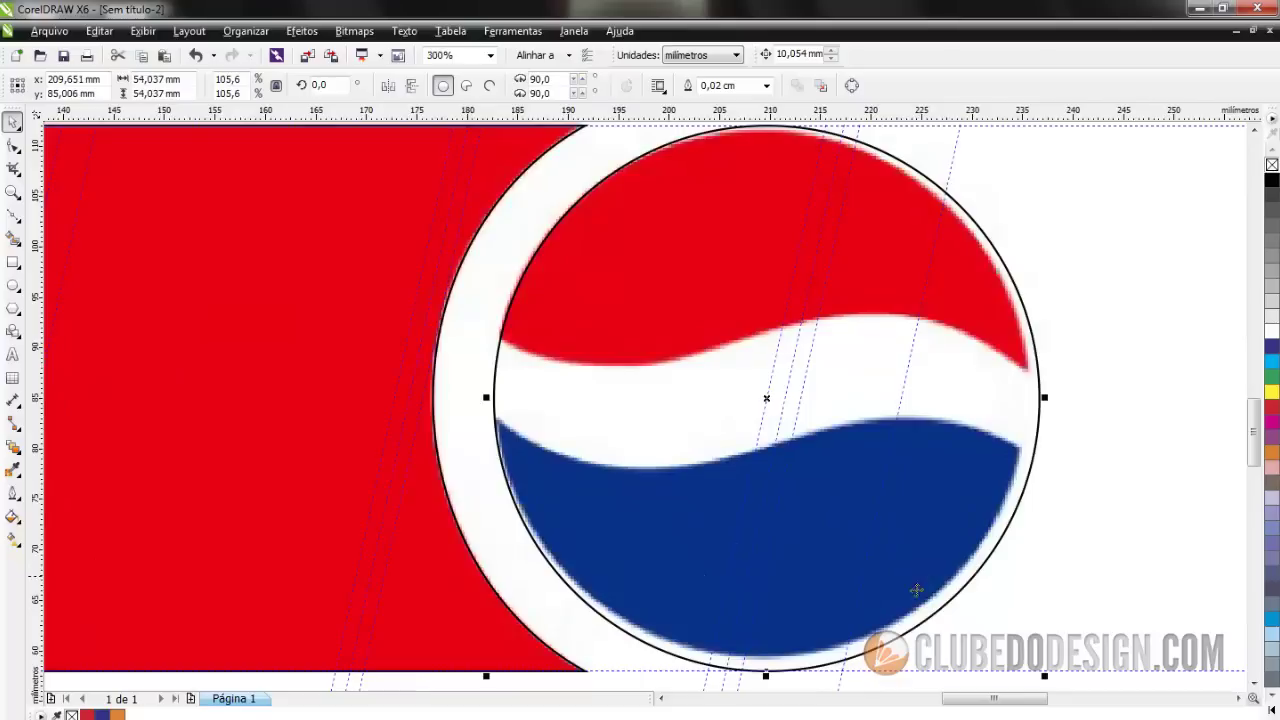
scroll(894, 540, down, 2)
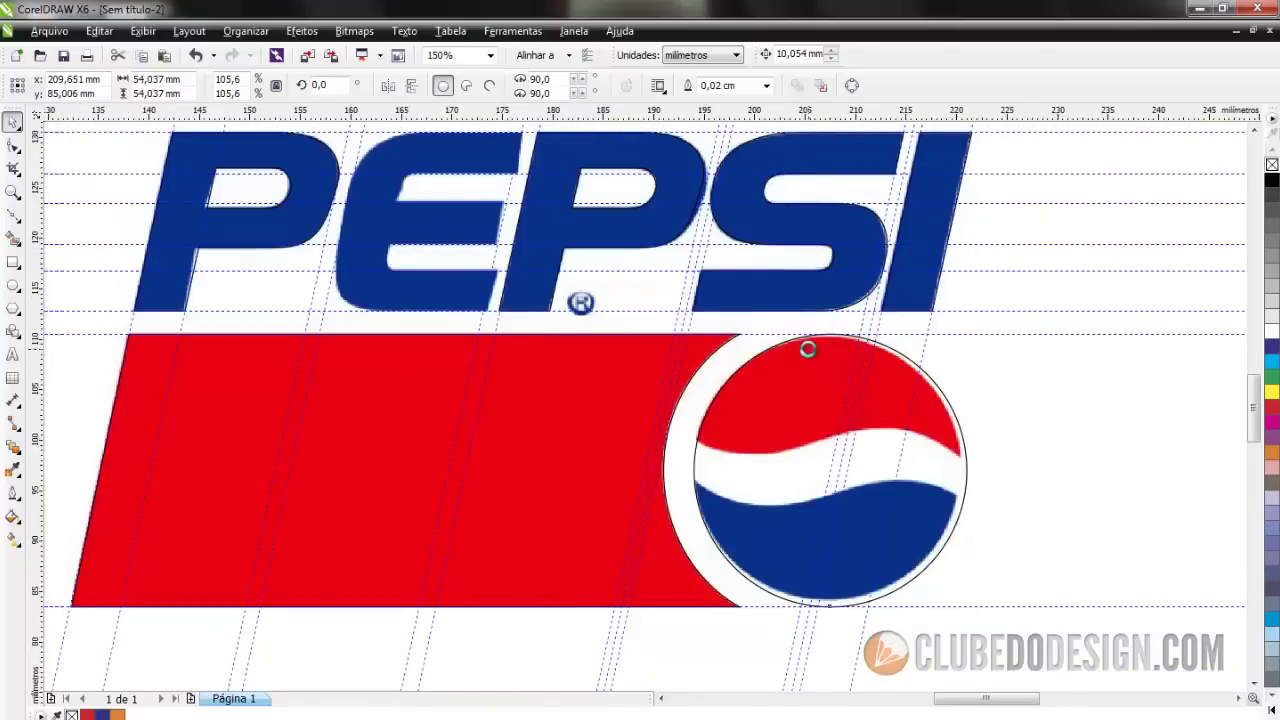
scroll(808, 349, up, 1)
scroll(890, 367, down, 1)
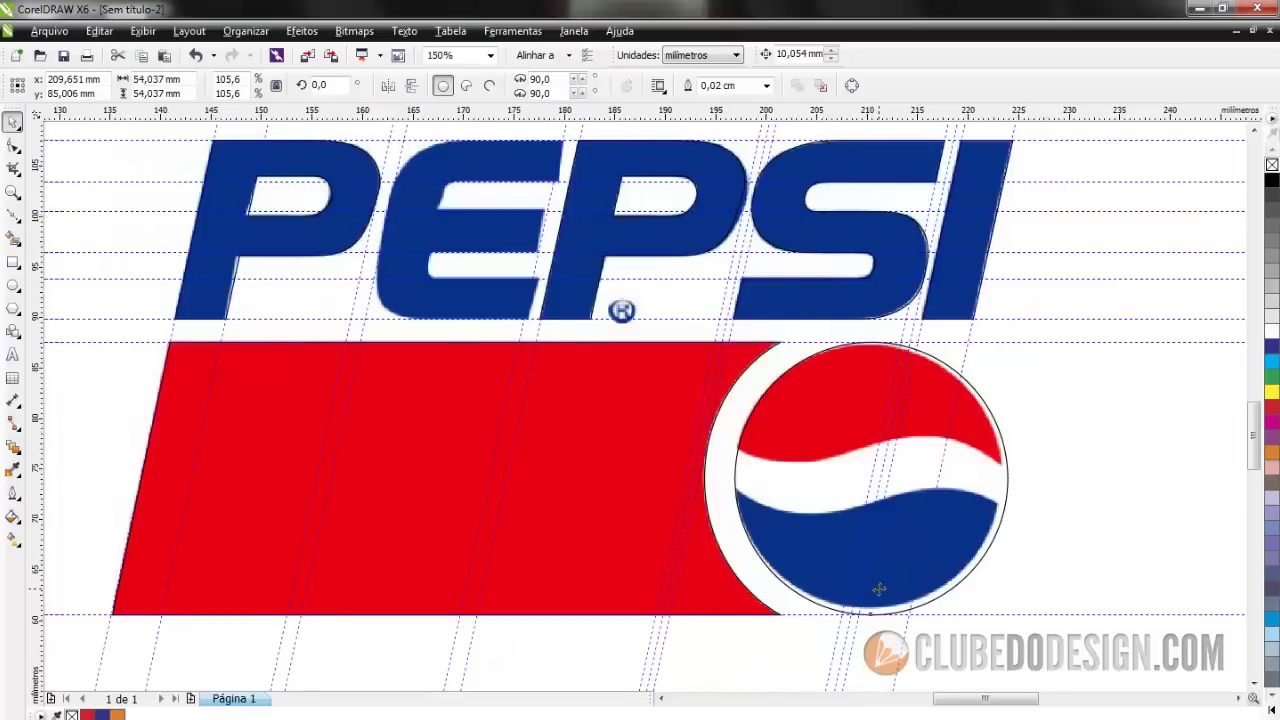
scroll(877, 590, up, 1)
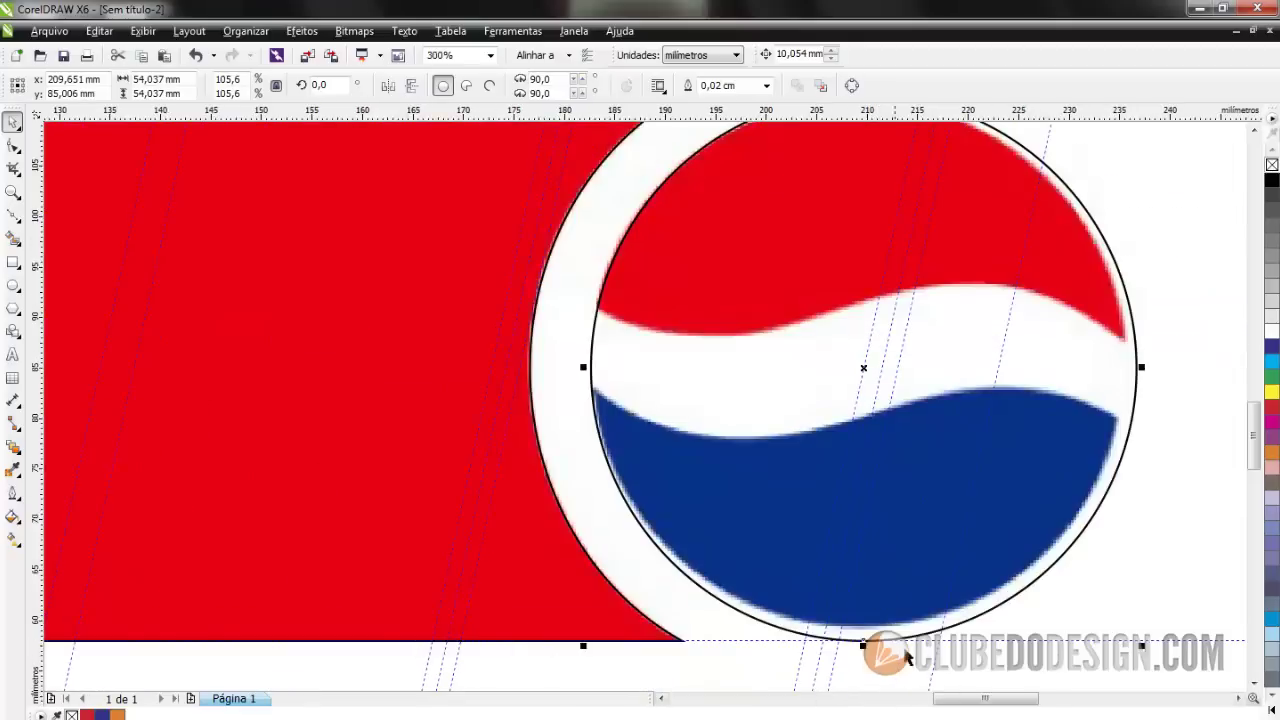
scroll(922, 612, down, 1)
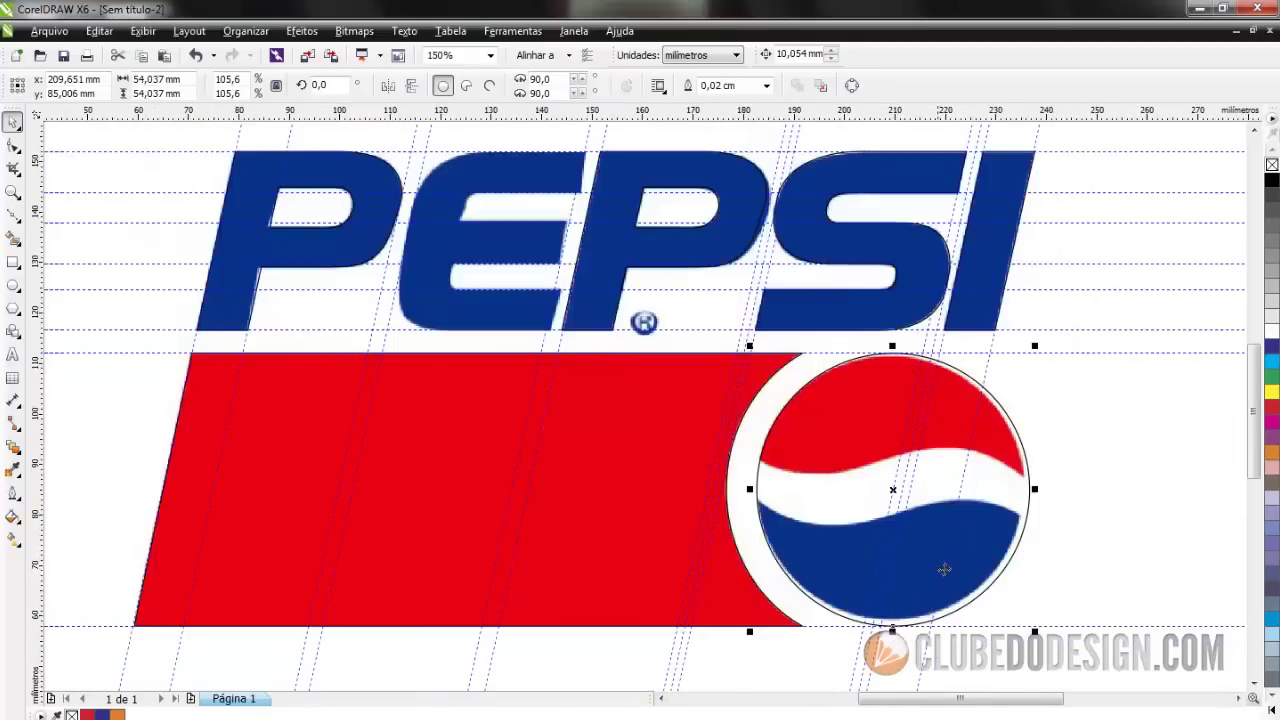
scroll(943, 569, right, 1)
scroll(945, 580, up, 1)
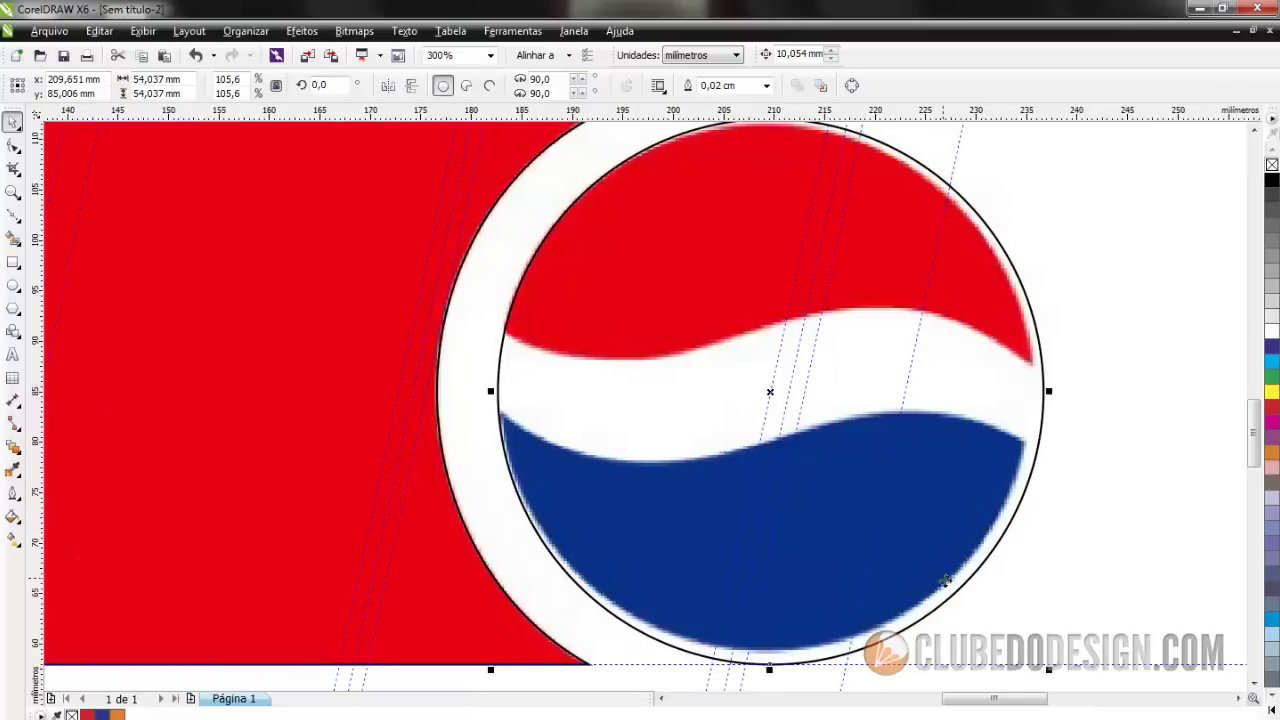
scroll(945, 580, right, 1)
scroll(935, 560, up, 1)
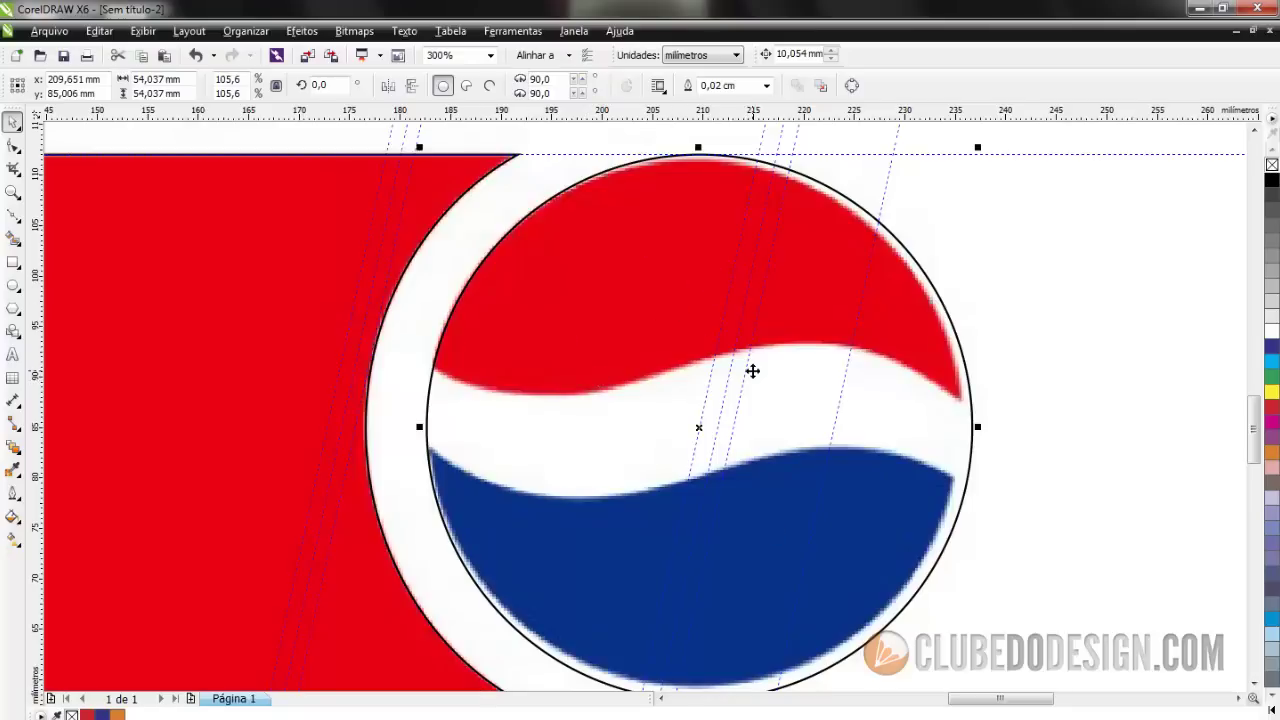
Step: Draw a thin horizontal rectangle across the globe circle's middle and select it with the circle
click(13, 262)
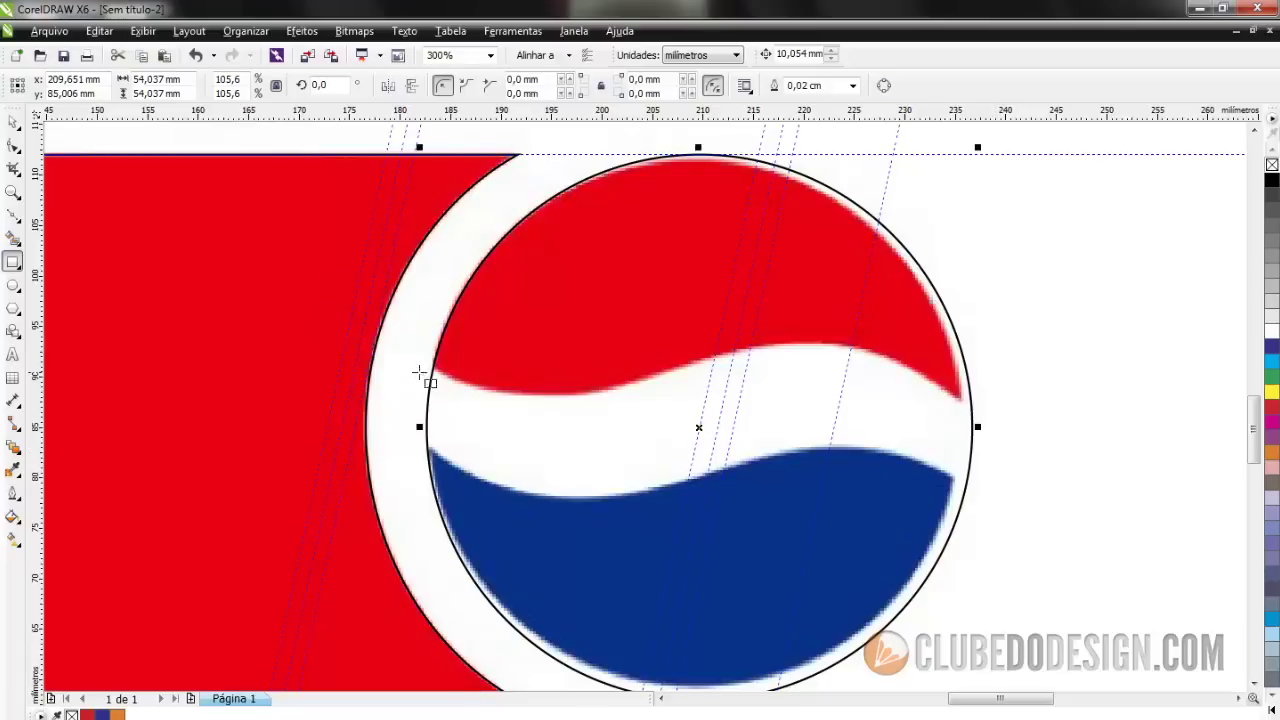
click(407, 370)
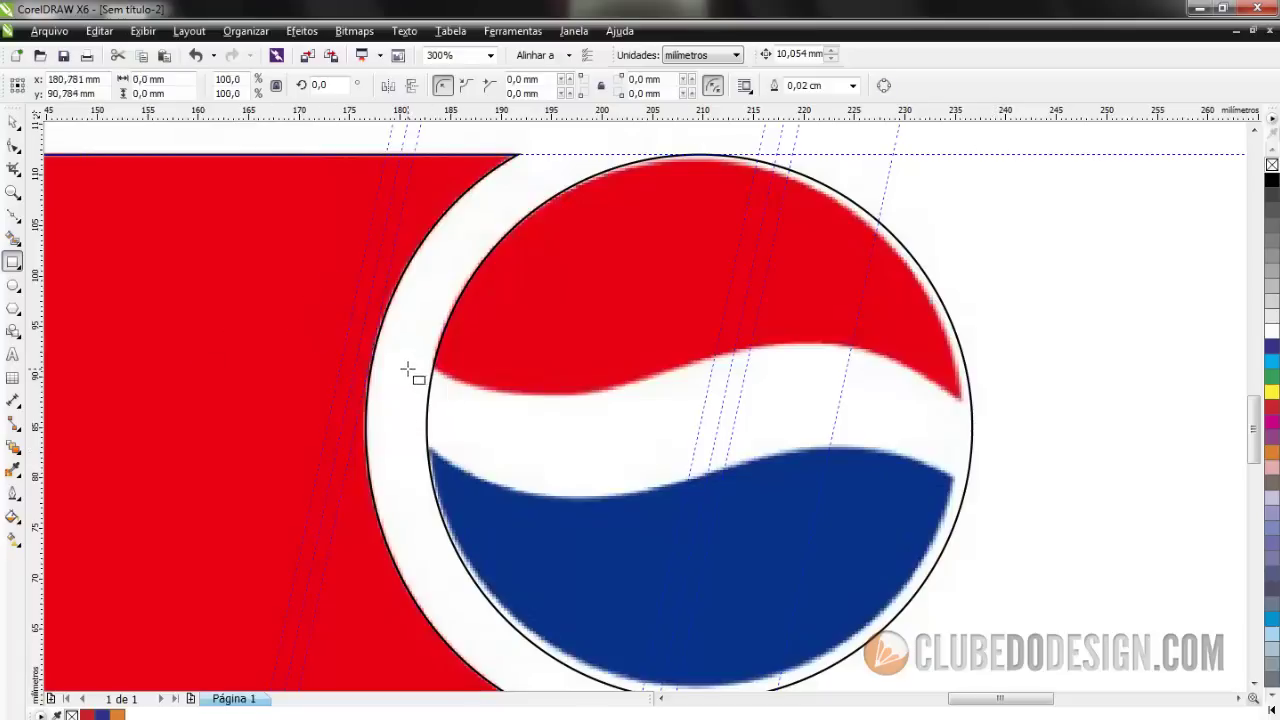
drag(407, 370, 998, 476)
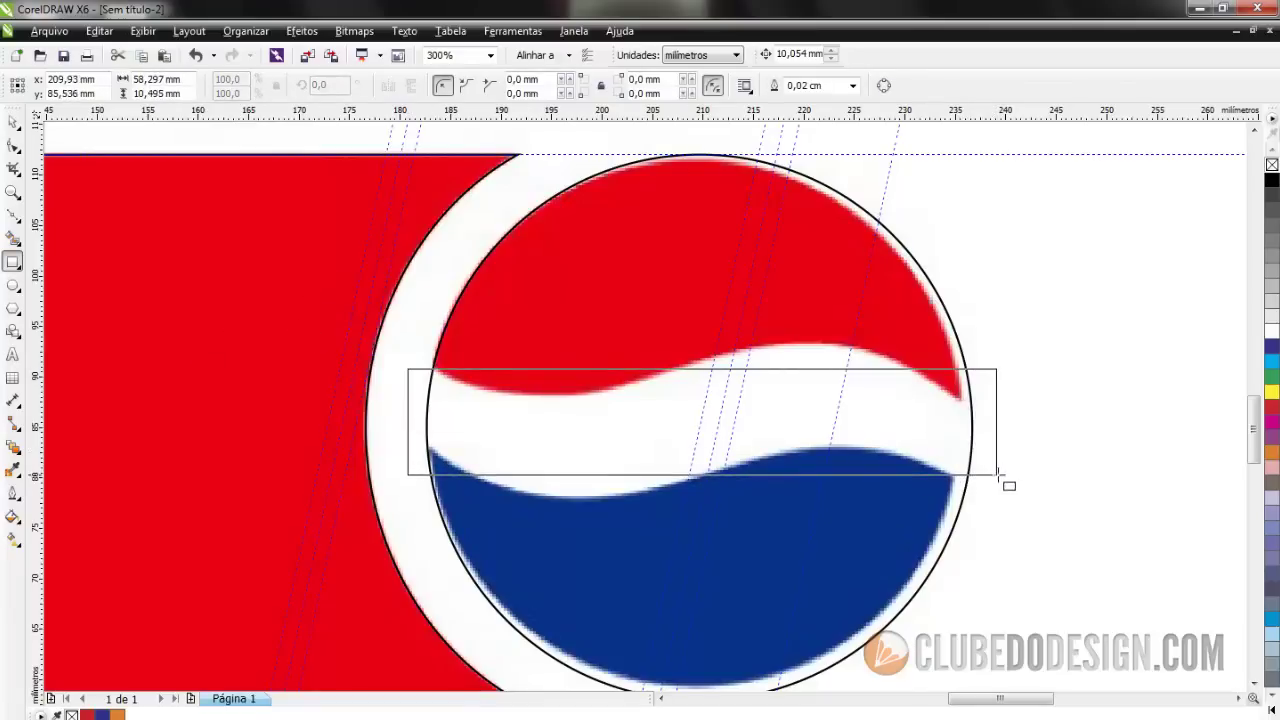
drag(998, 477, 1002, 475)
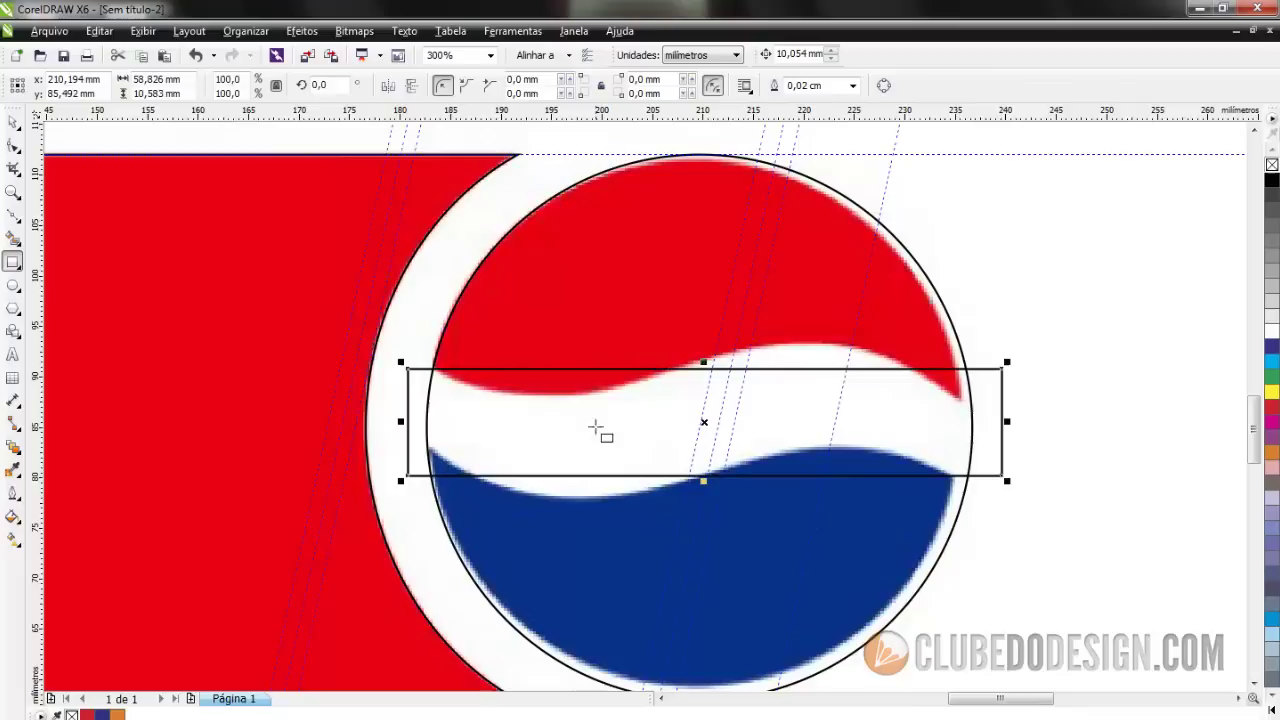
drag(703, 362, 963, 399)
drag(704, 481, 428, 444)
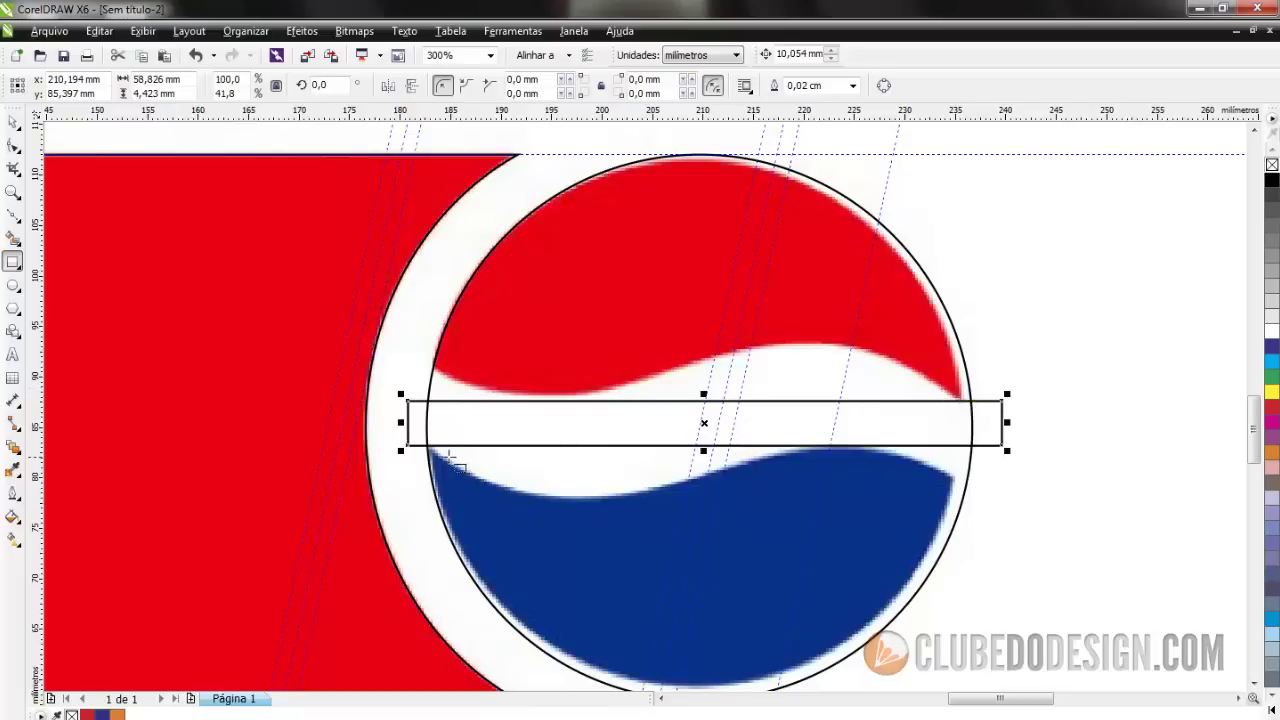
click(14, 123)
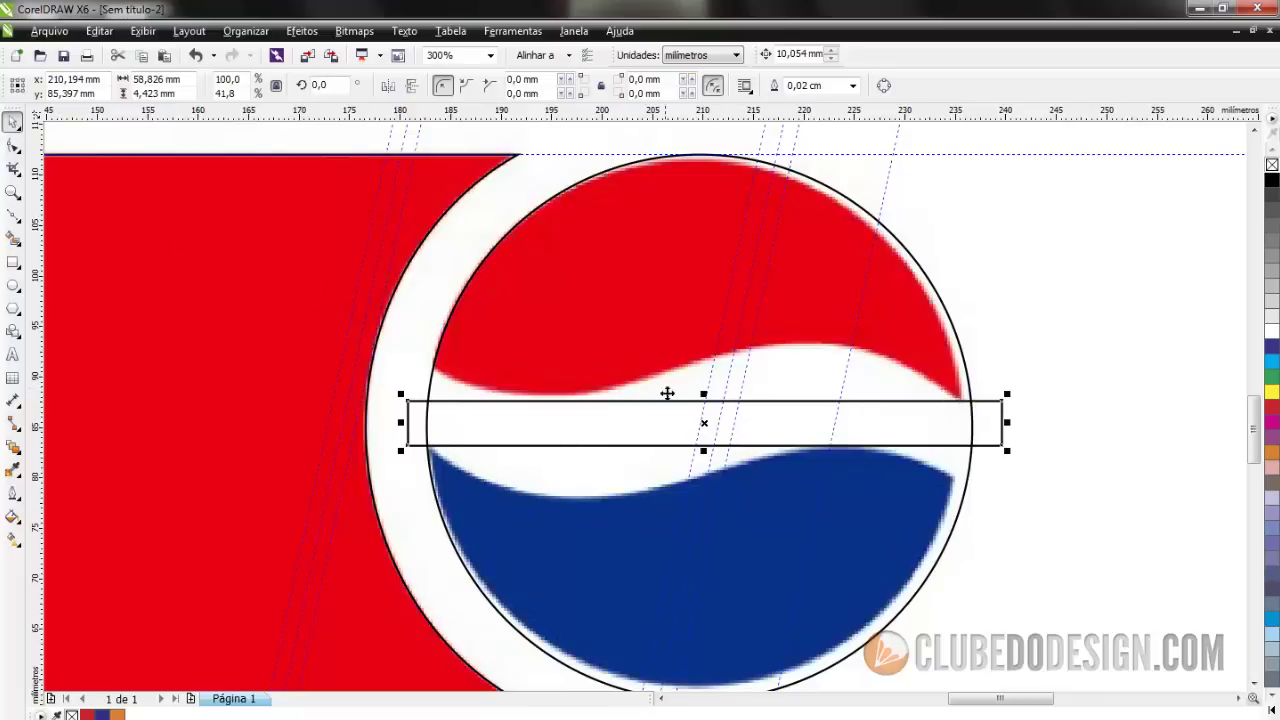
click(945, 343)
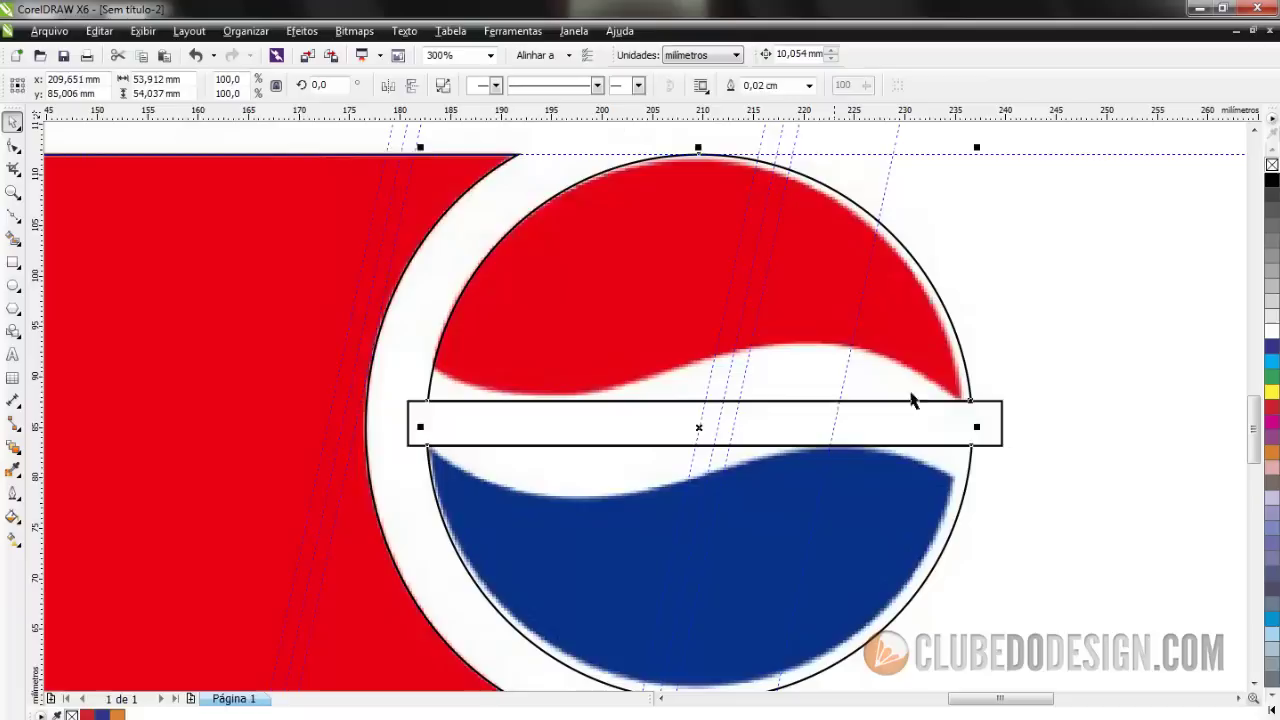
key(Escape)
Step: Trim the circle with the strip, delete the strip, and break the circle into two halves
click(980, 437)
key(Delete)
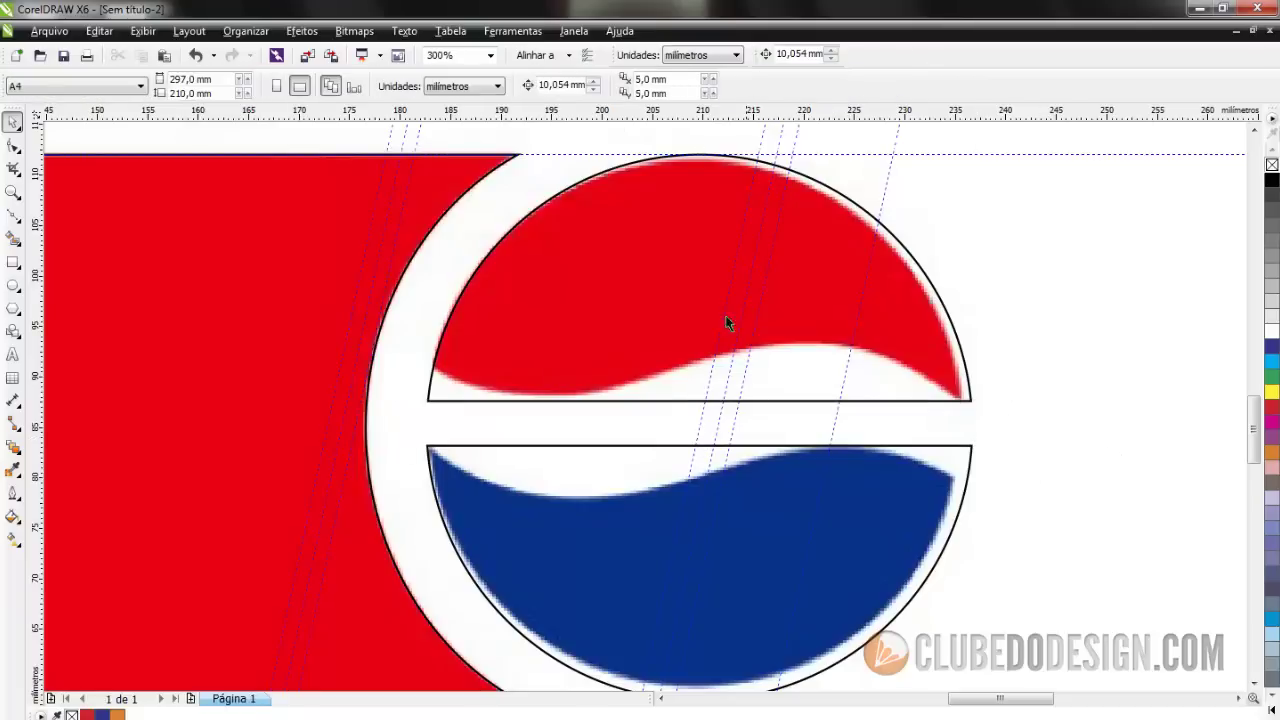
drag(528, 323, 778, 355)
key(ctrl+z)
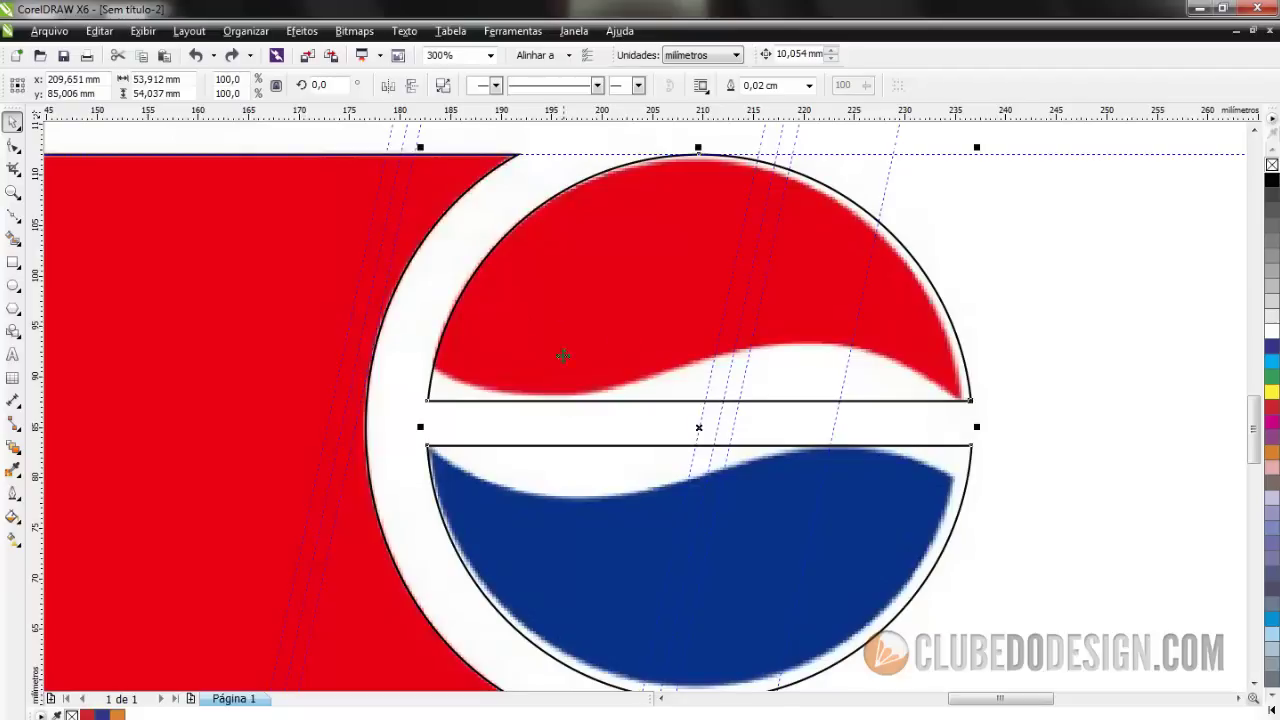
drag(563, 355, 774, 391)
key(ctrl+z)
click(447, 92)
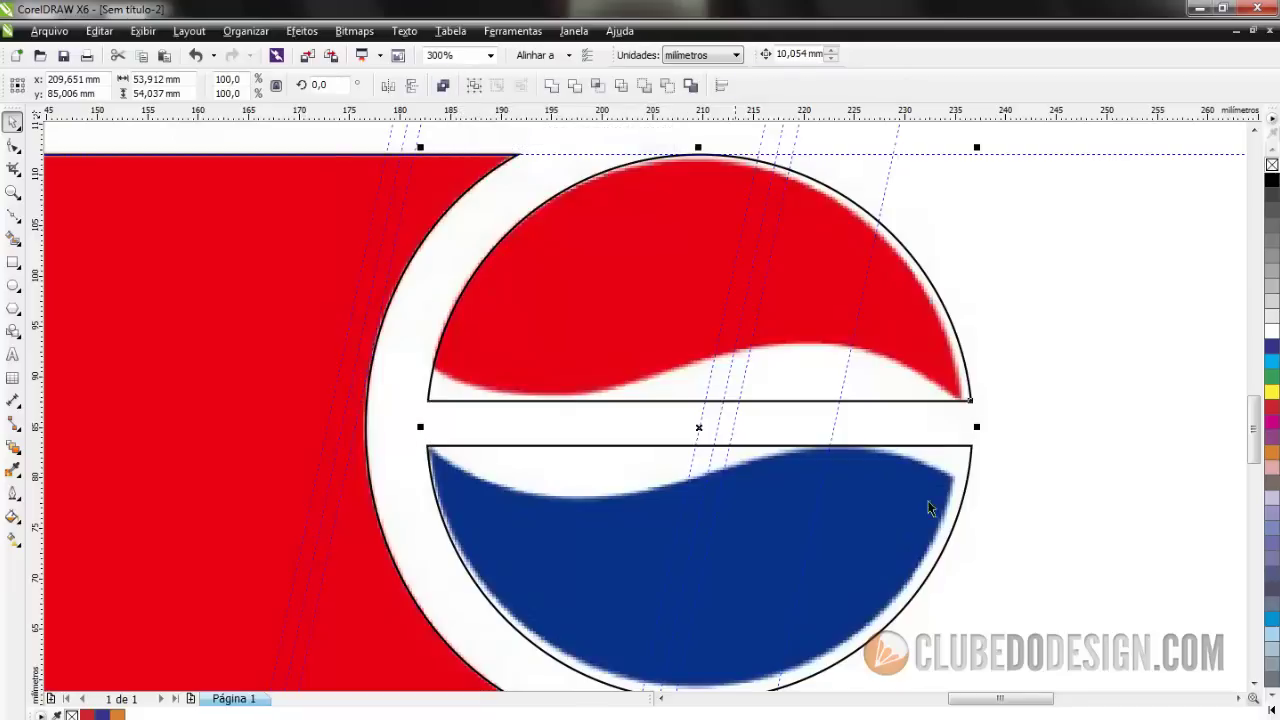
drag(834, 344, 893, 297)
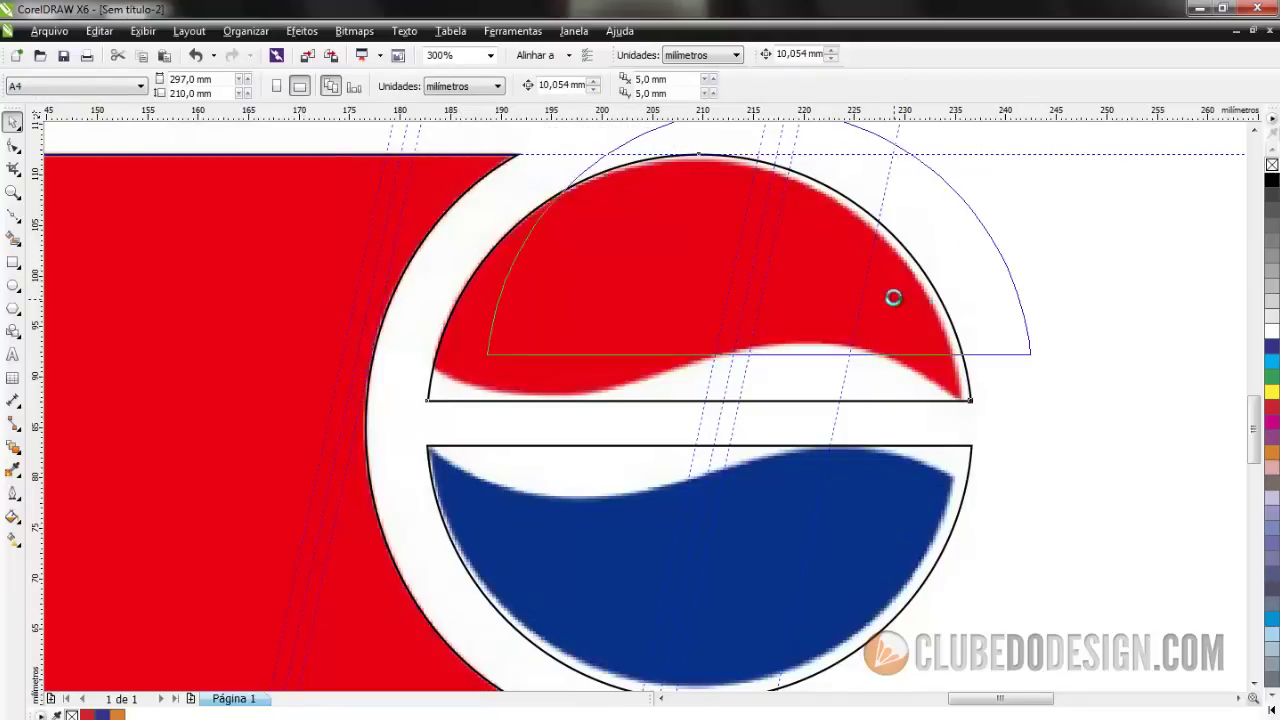
Step: Select the upper half with the Shape tool and make its bottom-edge nodes cusp
click(763, 506)
key(ctrl+z)
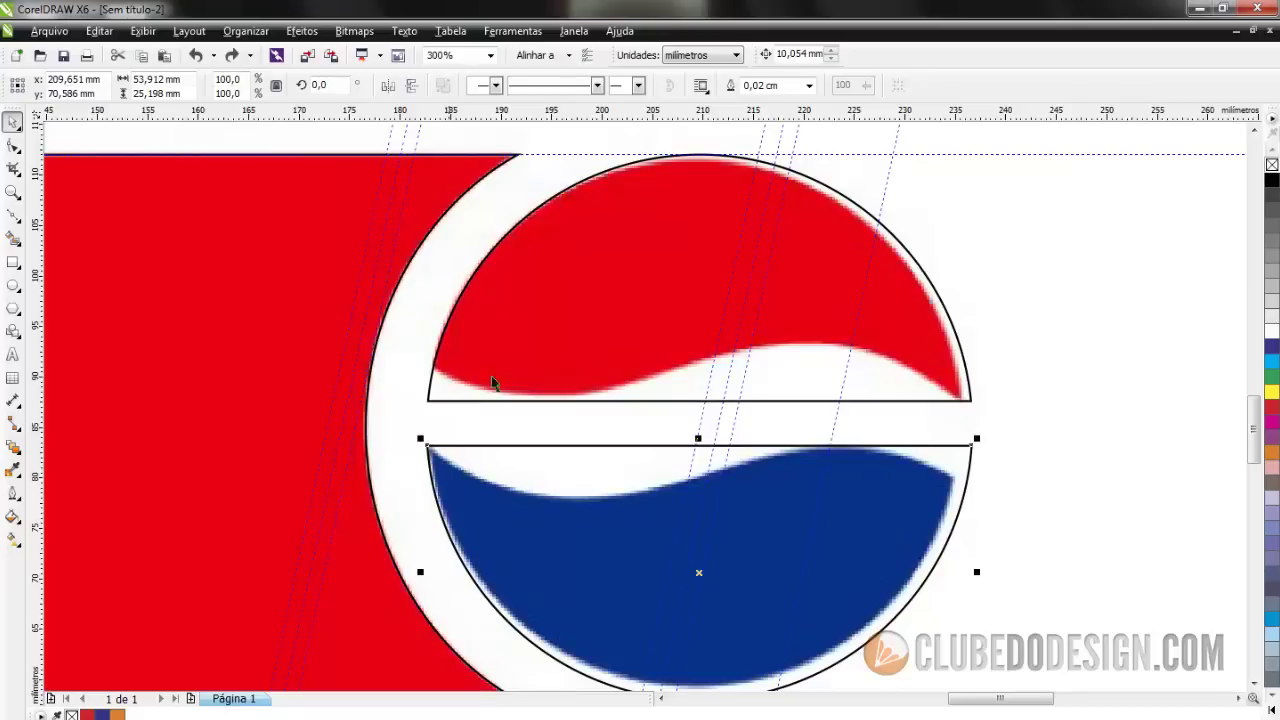
click(13, 146)
click(505, 356)
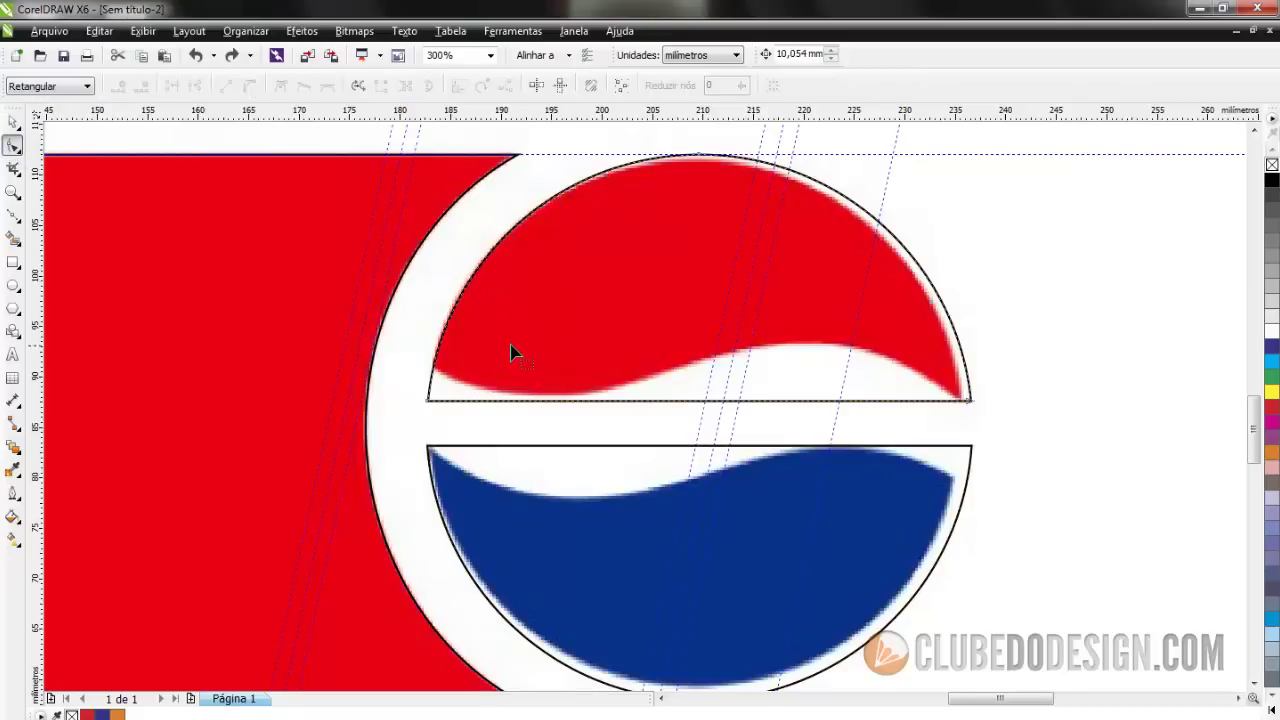
scroll(741, 362, up, 2)
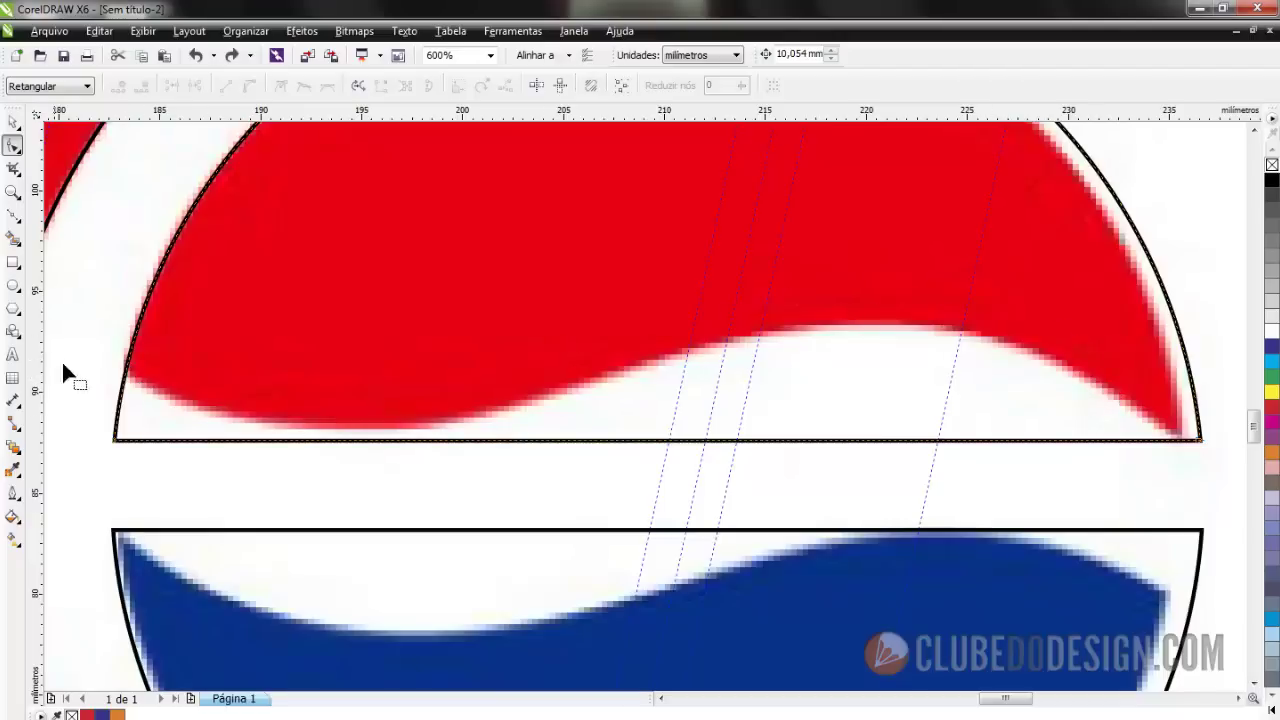
click(128, 370)
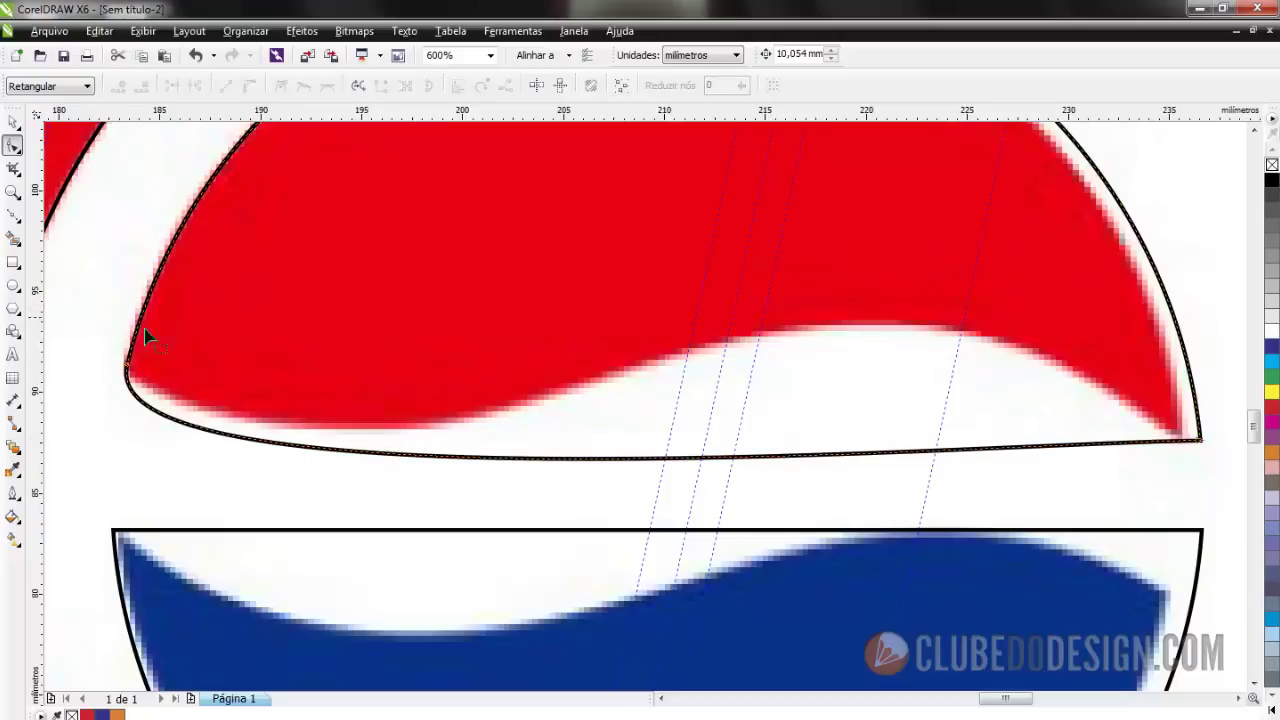
scroll(236, 316, down, 1)
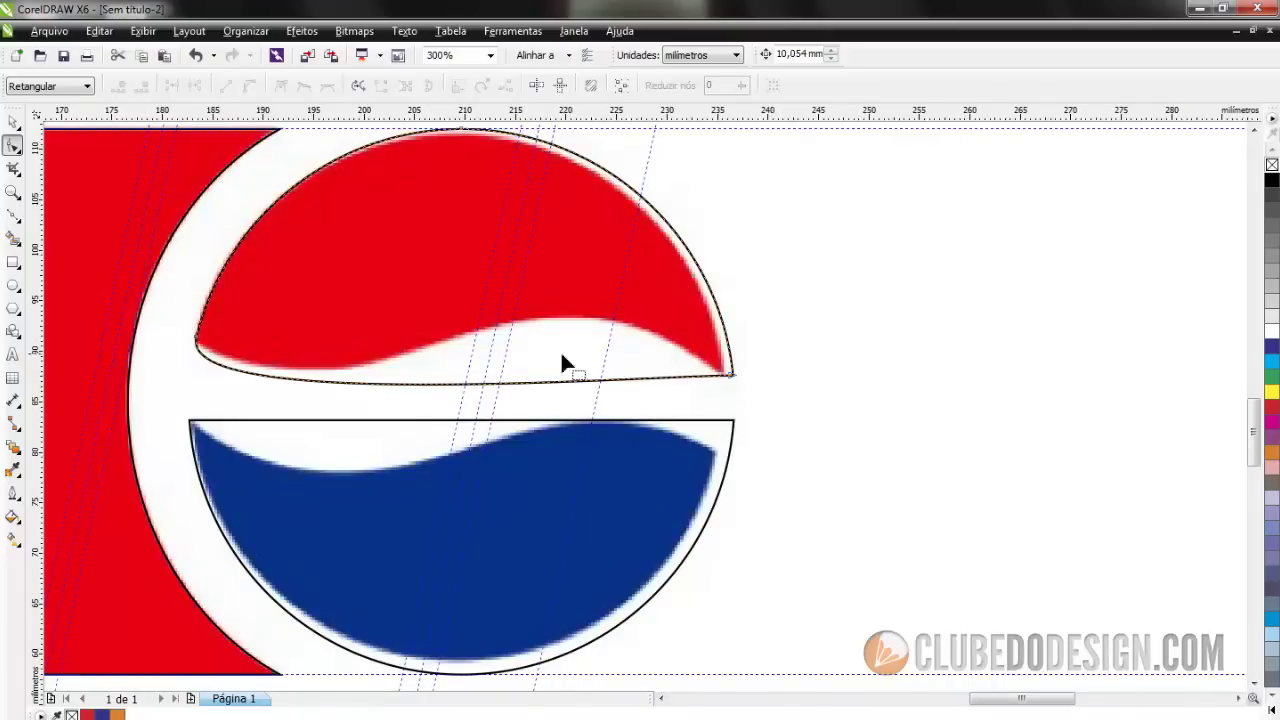
drag(168, 305, 769, 401)
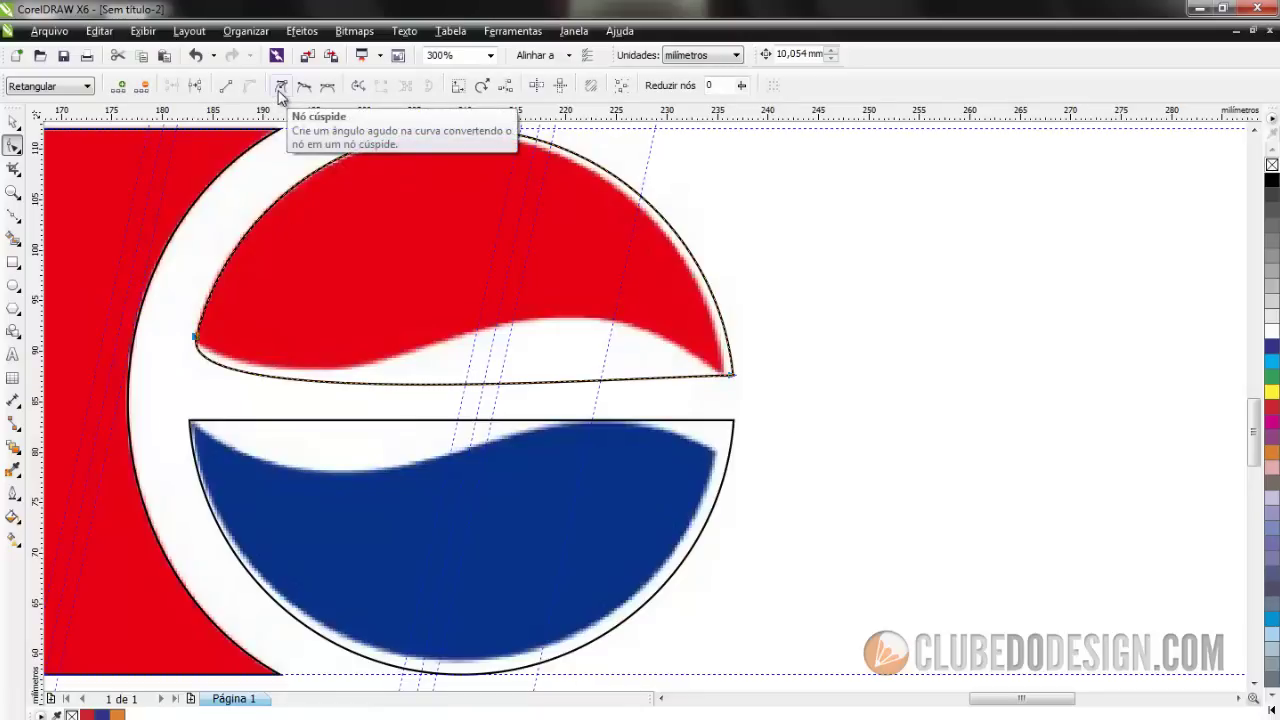
click(280, 90)
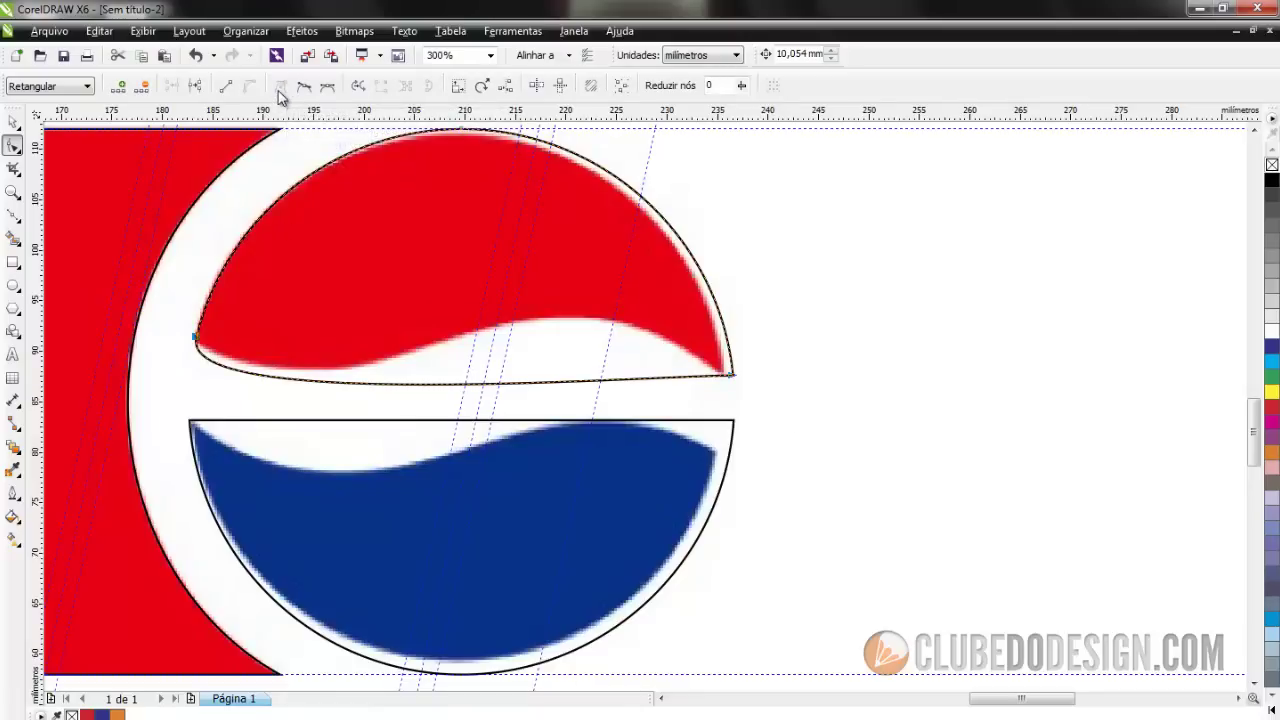
Step: Drag the bottom edge's handles to bend it into a wave matching the red area
mouse_move(165, 308)
mouse_down()
mouse_move(295, 408)
mouse_move(310, 400)
mouse_move(256, 410)
mouse_up()
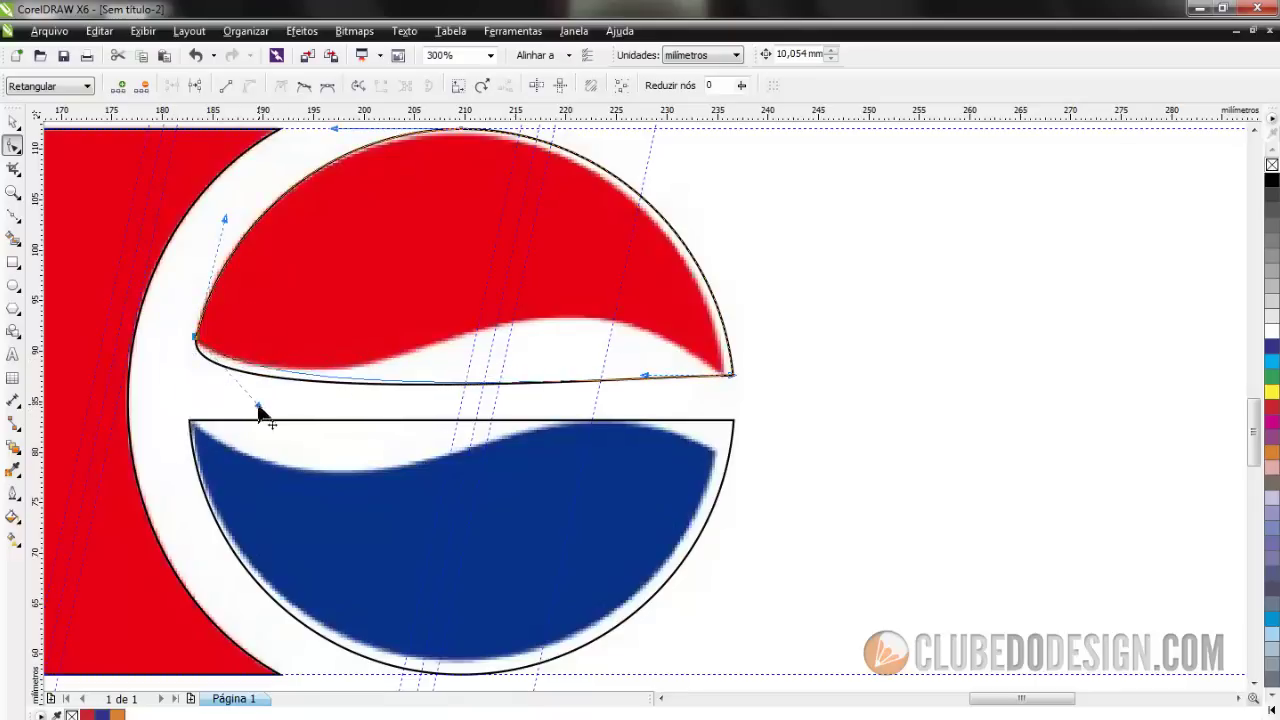
drag(646, 381, 565, 235)
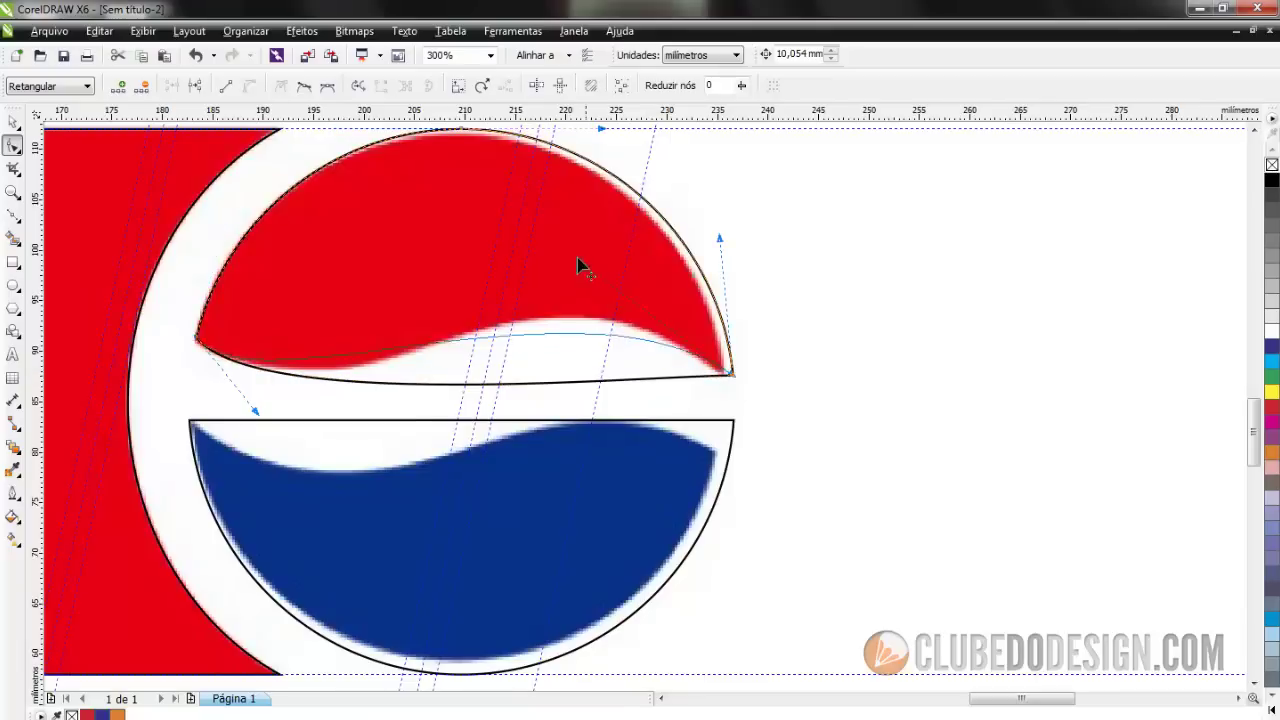
mouse_move(258, 420)
mouse_down()
mouse_move(340, 423)
mouse_move(391, 449)
mouse_move(378, 442)
mouse_up()
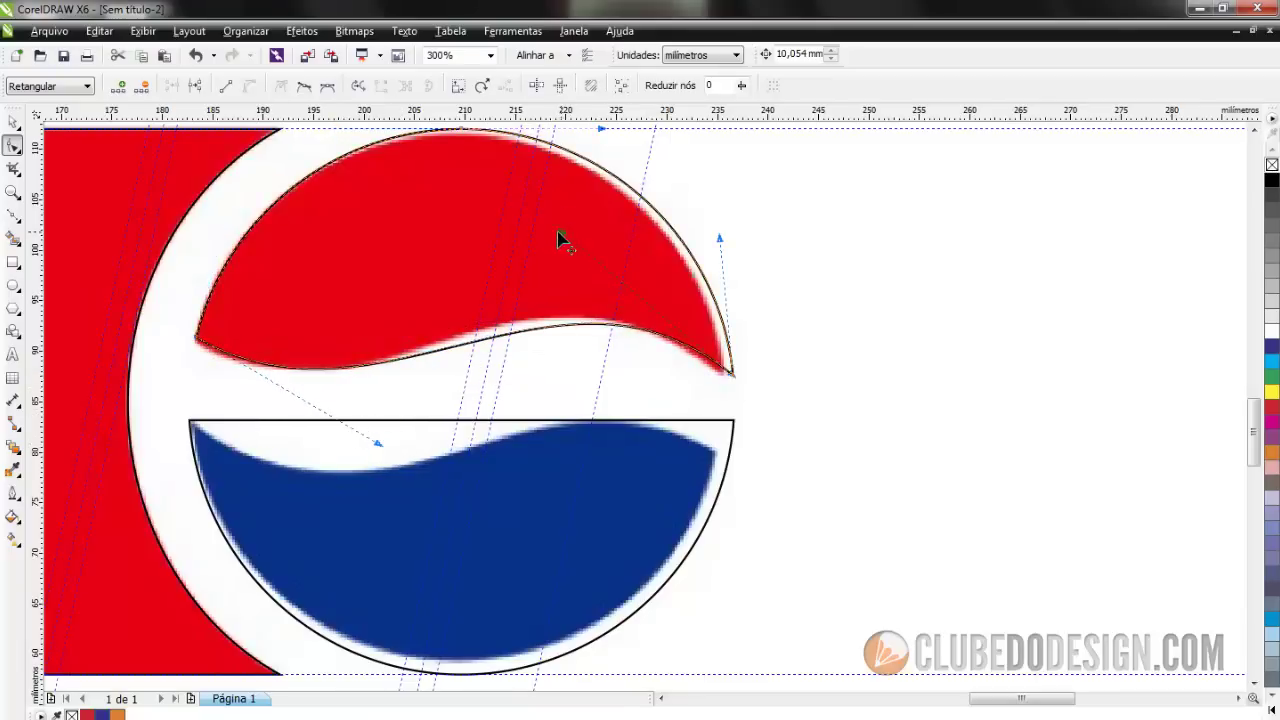
drag(560, 240, 501, 221)
drag(378, 445, 383, 444)
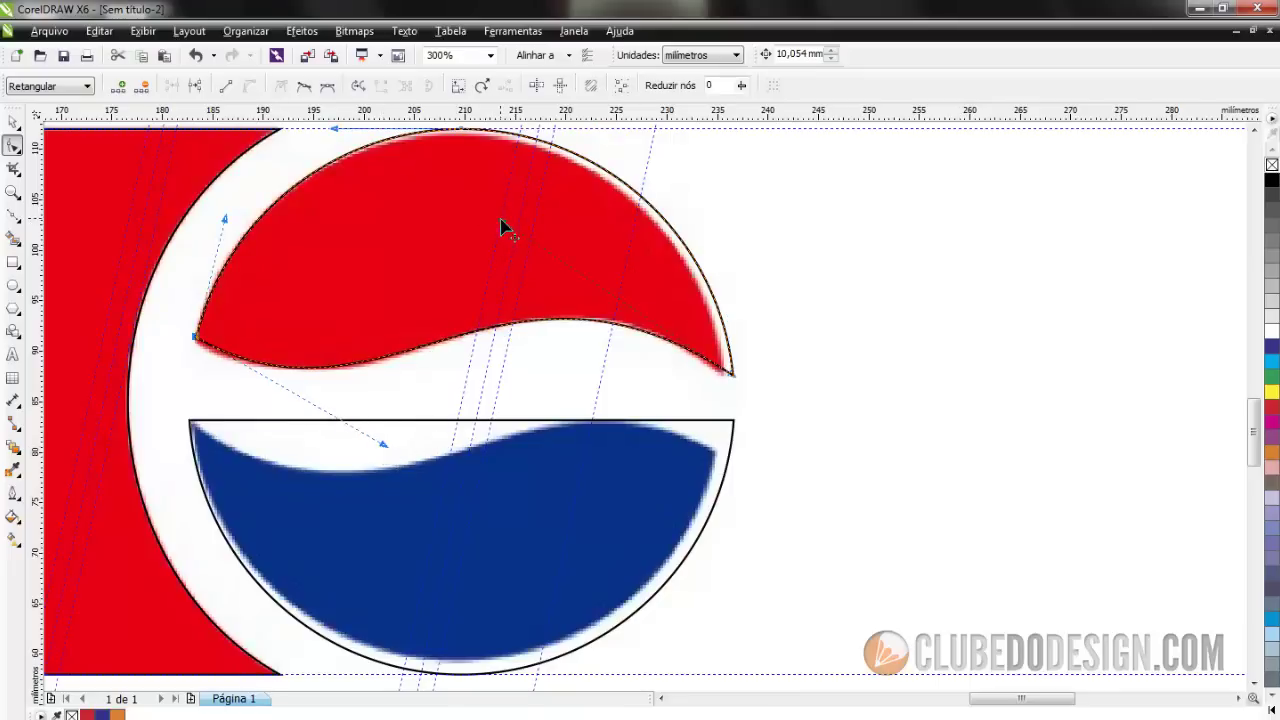
drag(493, 220, 491, 223)
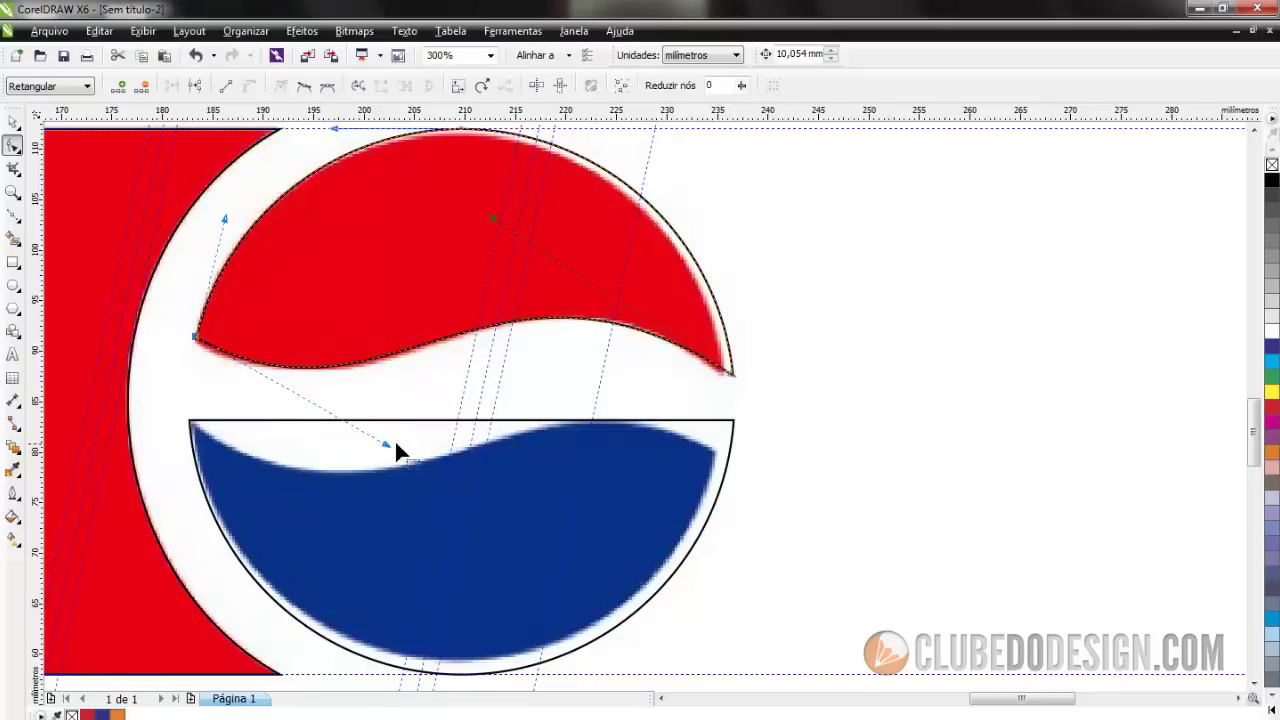
key(space)
click(775, 340)
Step: Move the lower half aside and flip the wave shape upside down over the blue area
scroll(462, 283, down, 2)
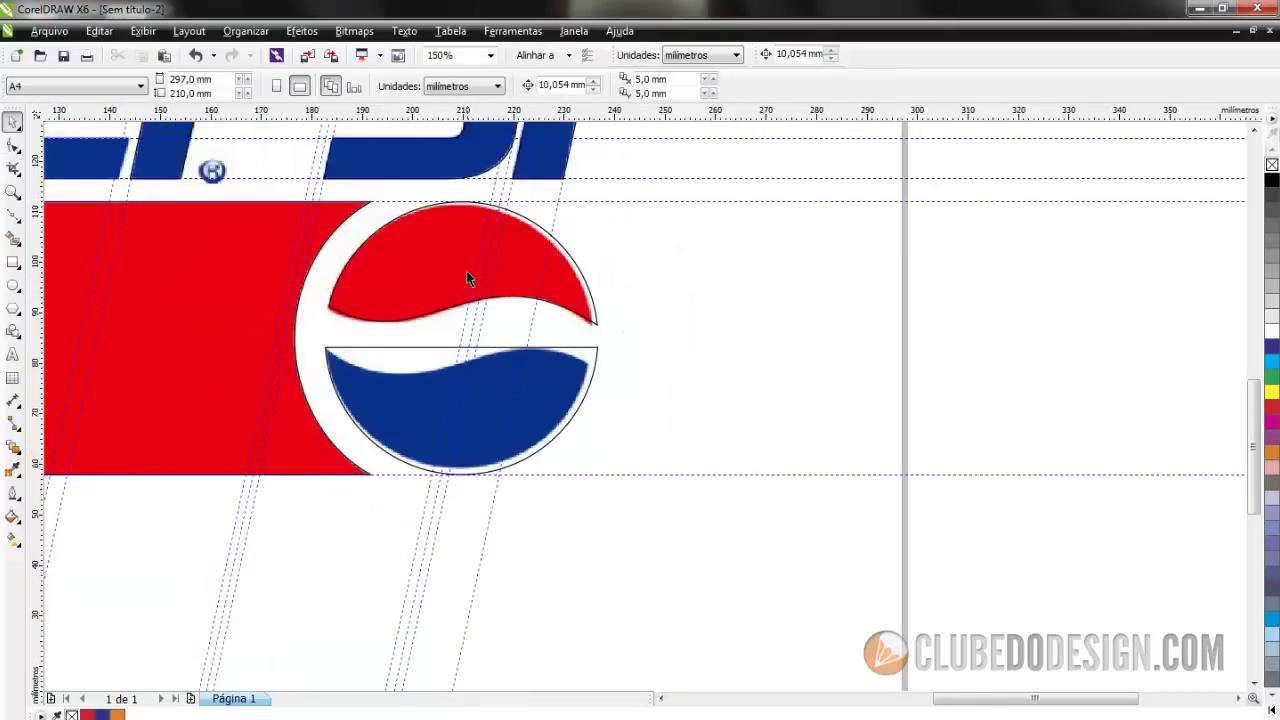
drag(504, 401, 997, 343)
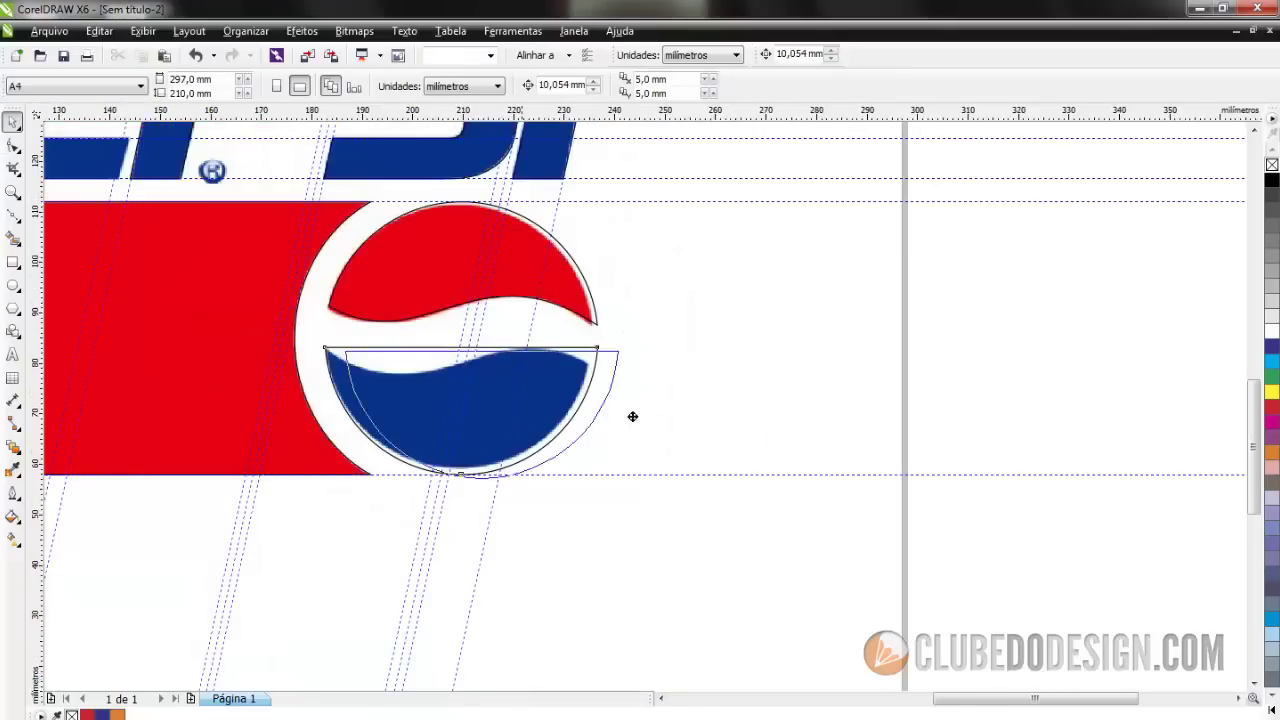
click(529, 282)
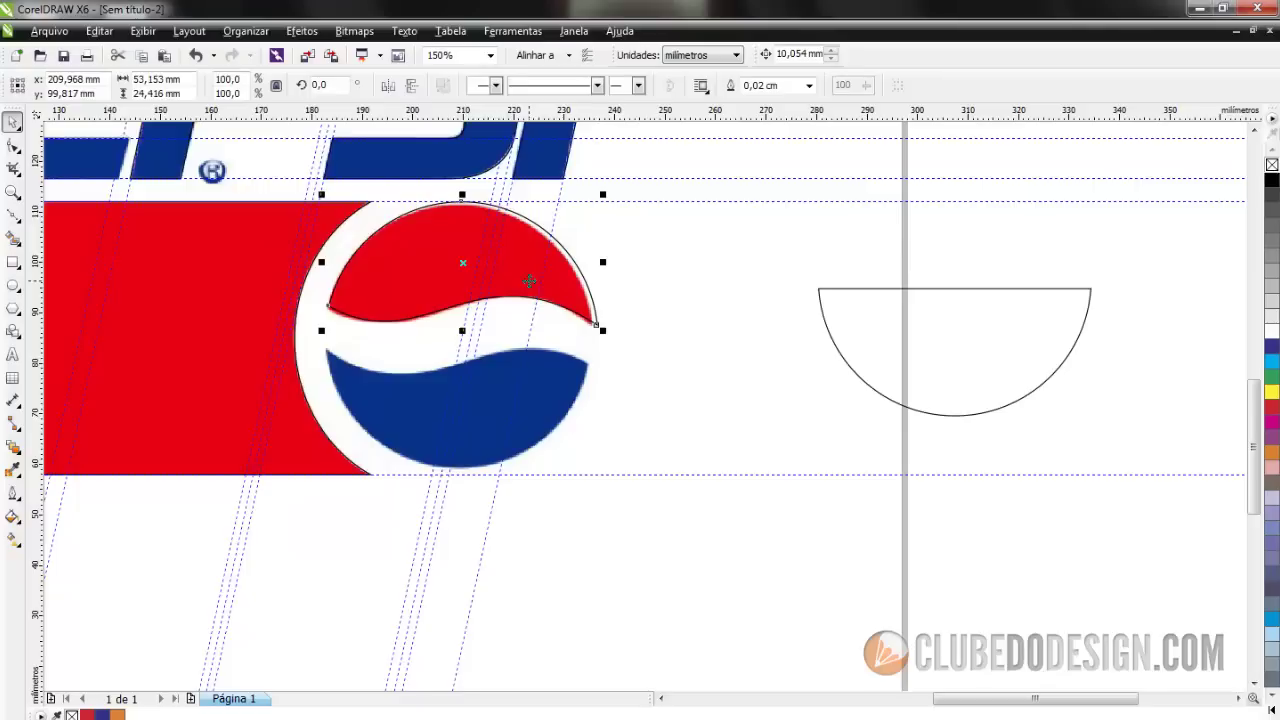
click(411, 85)
drag(502, 257, 503, 377)
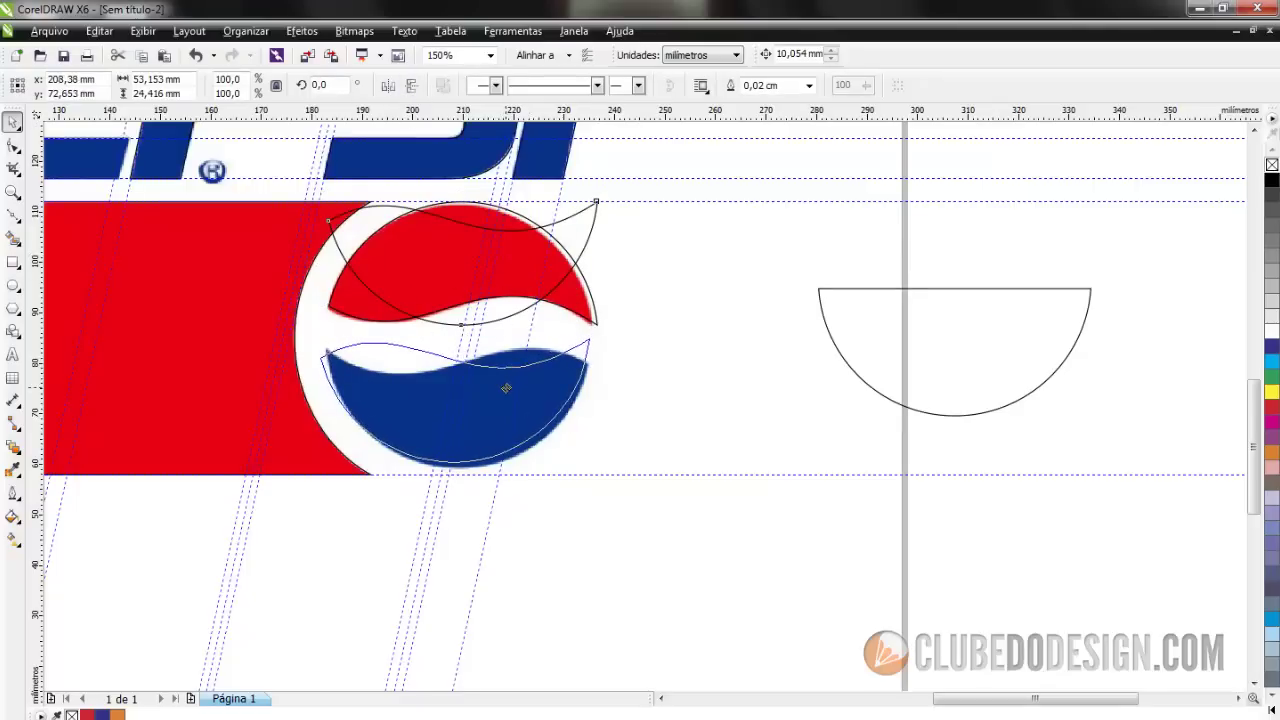
click(388, 85)
scroll(544, 381, up, 3)
drag(509, 349, 526, 420)
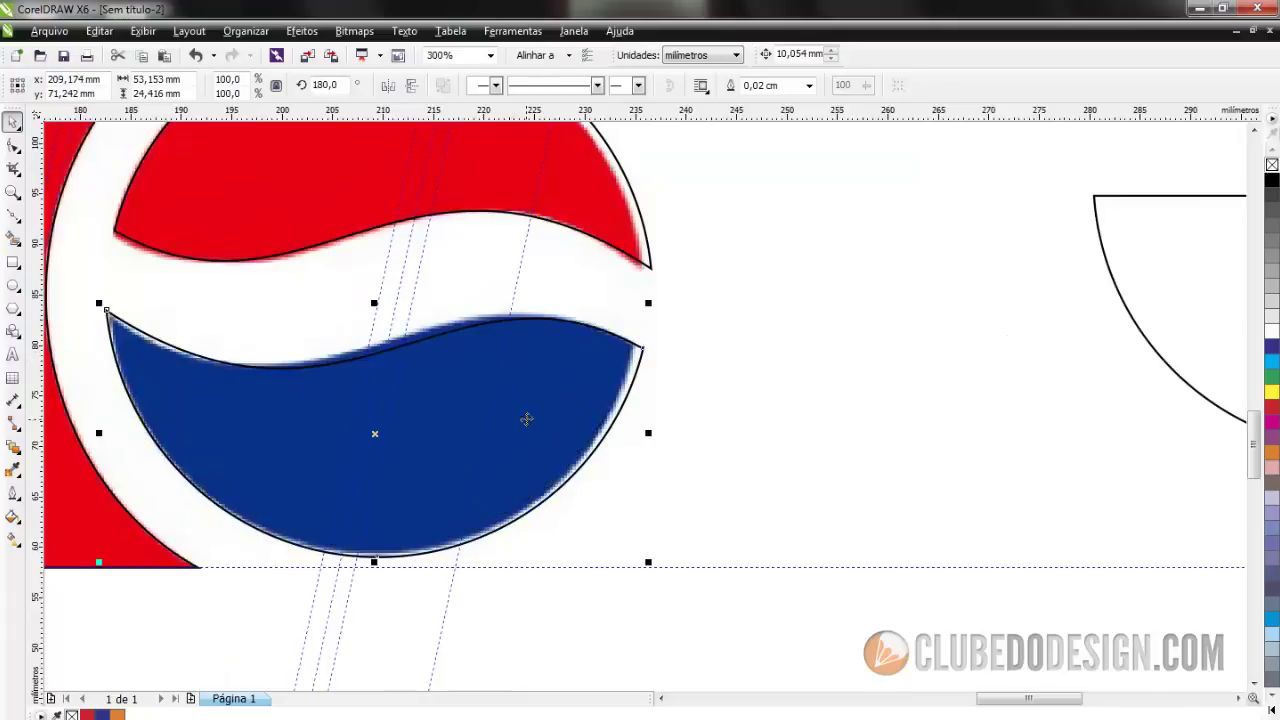
scroll(305, 519, down, 3)
Step: Reposition the blue wave over the bitmap's blue section, undoing and redoing the nudge
shift+click(240, 446)
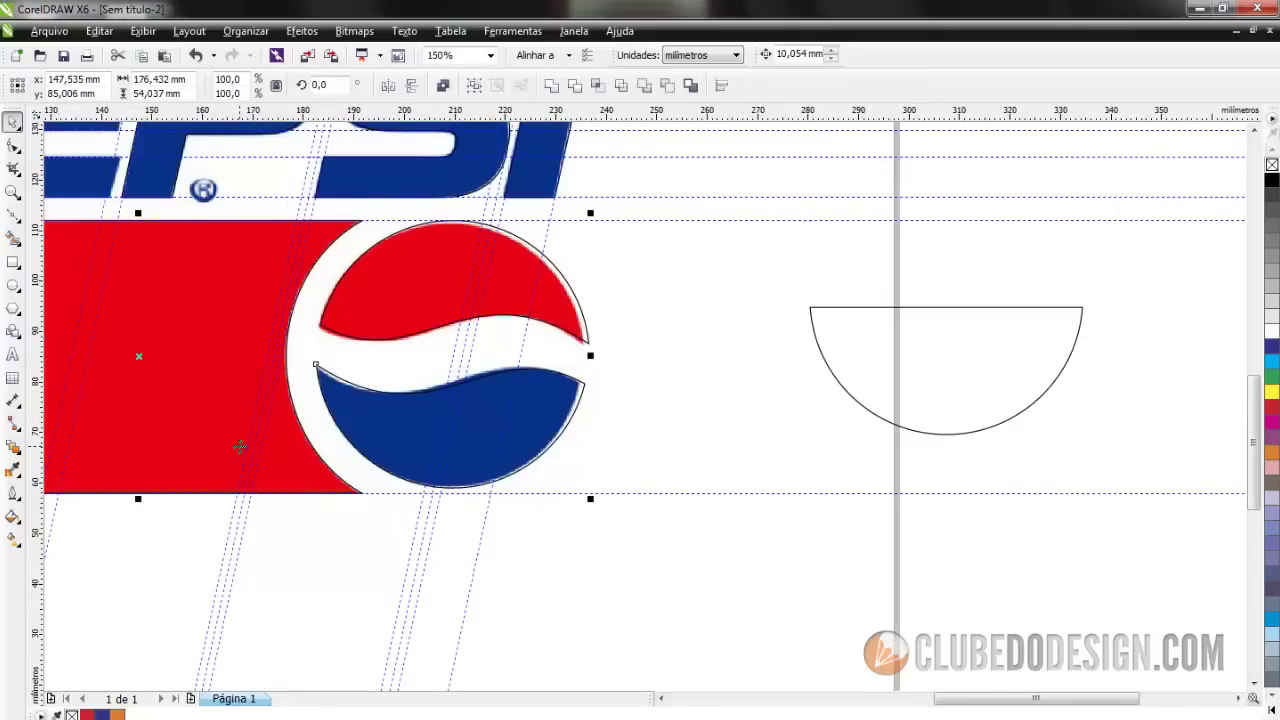
click(624, 543)
click(555, 396)
scroll(370, 484, up, 1)
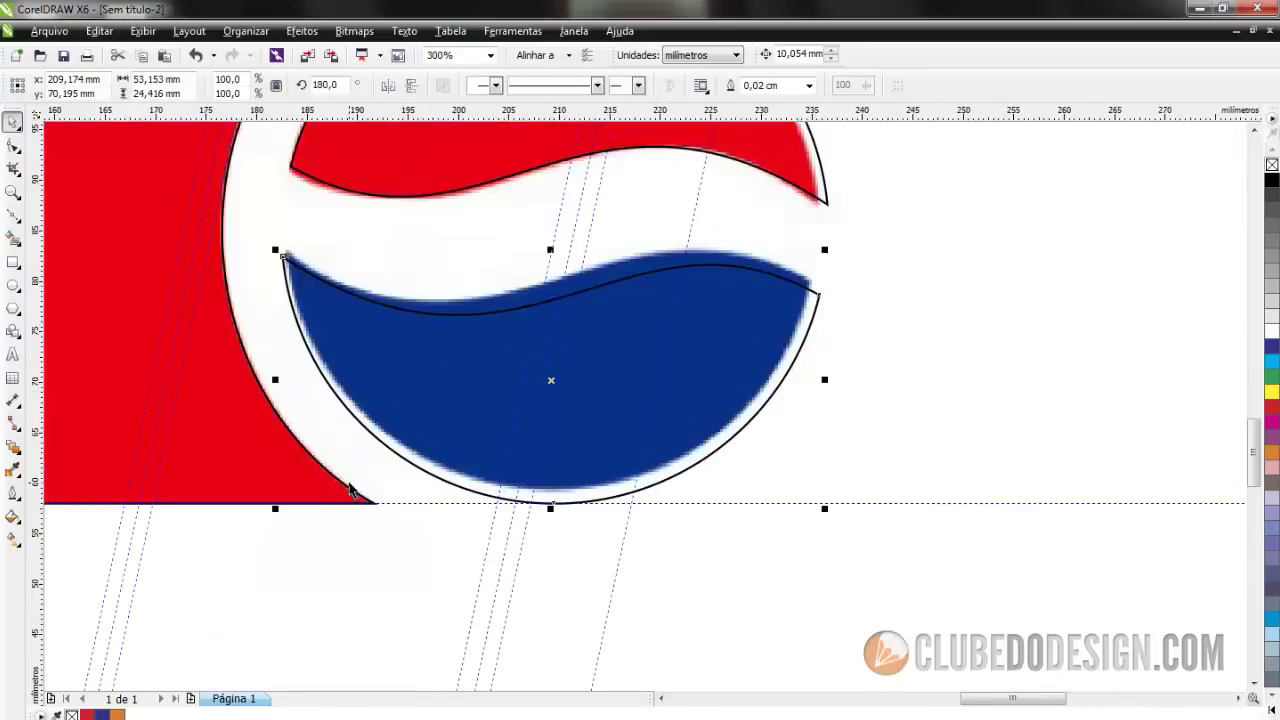
key(ctrl+z)
scroll(409, 406, down, 1)
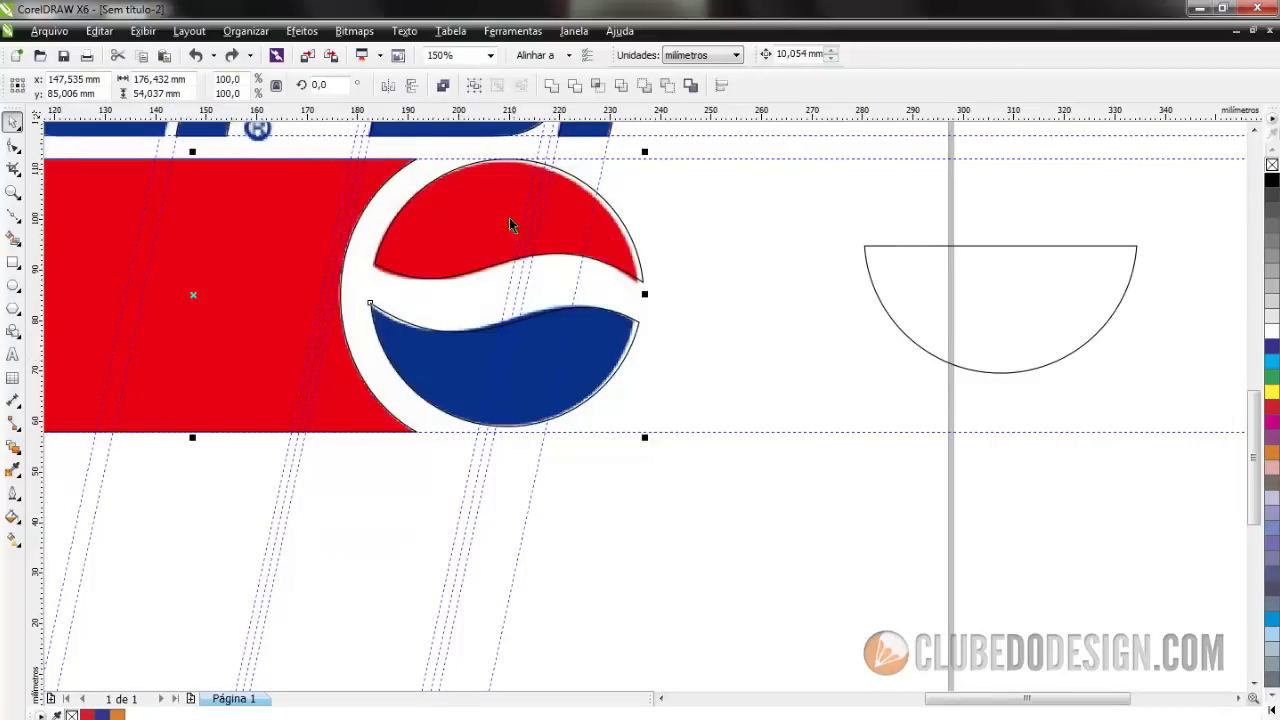
key(Escape)
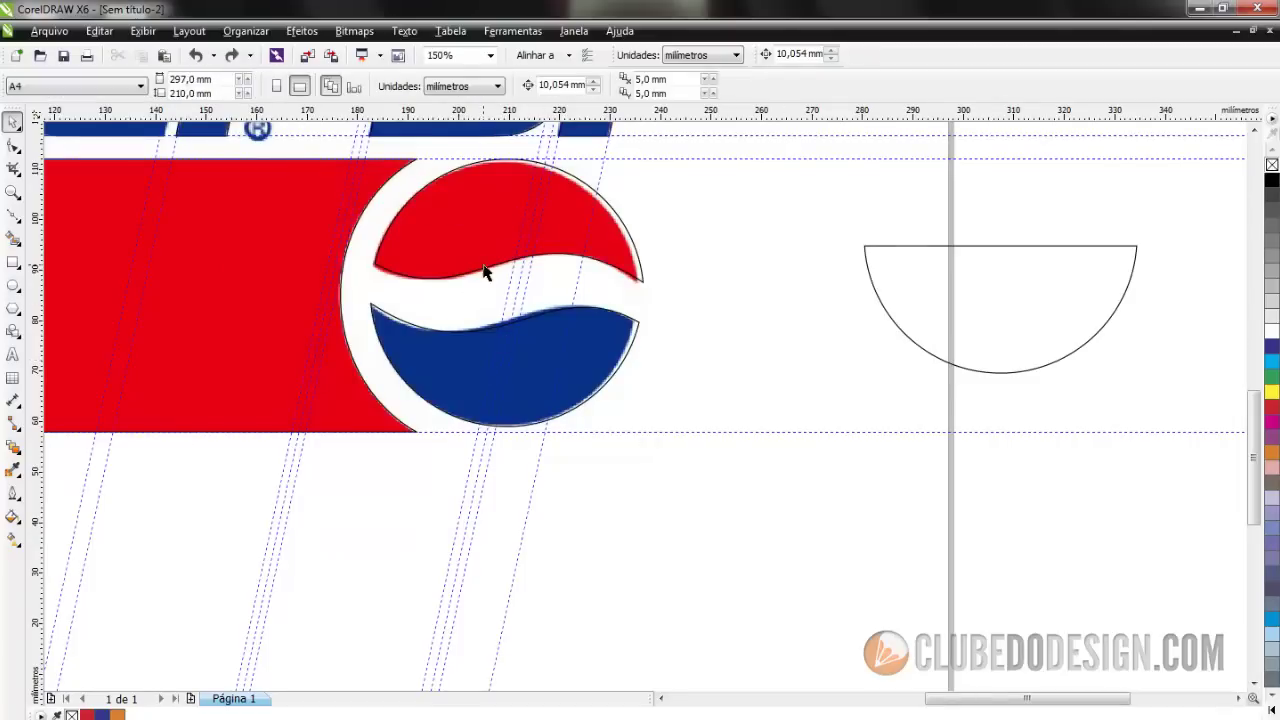
click(438, 346)
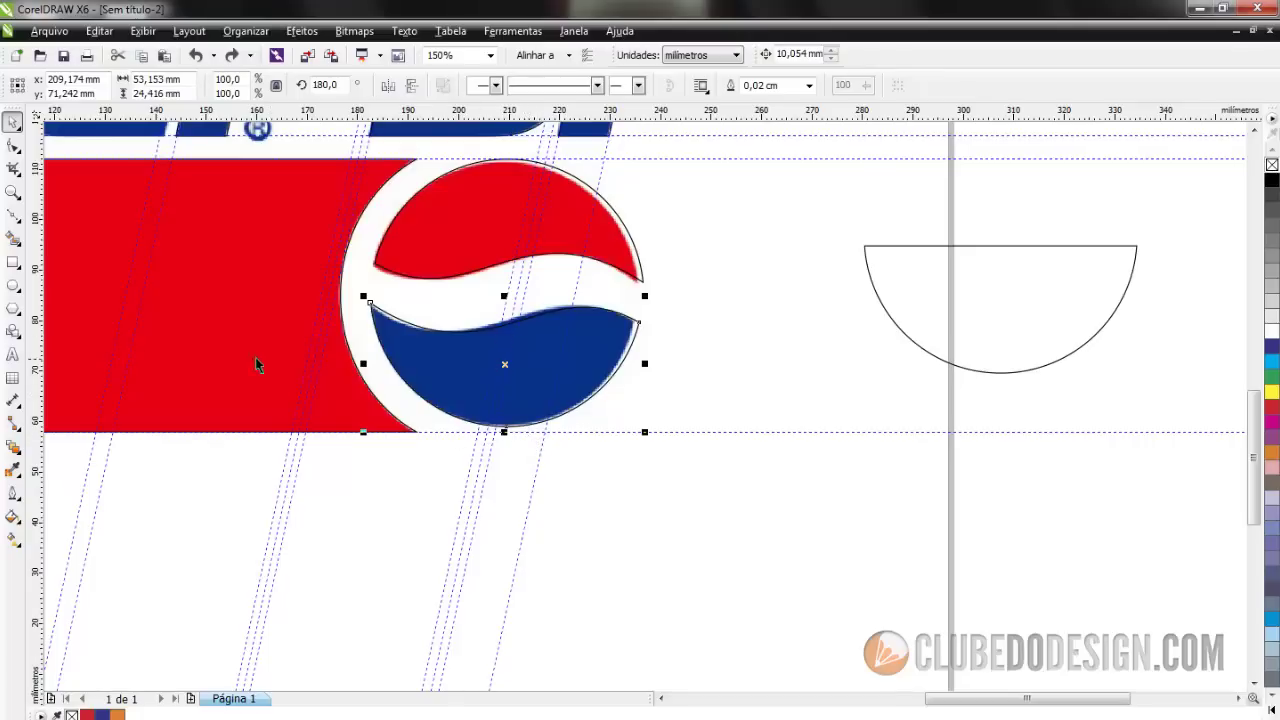
click(259, 325)
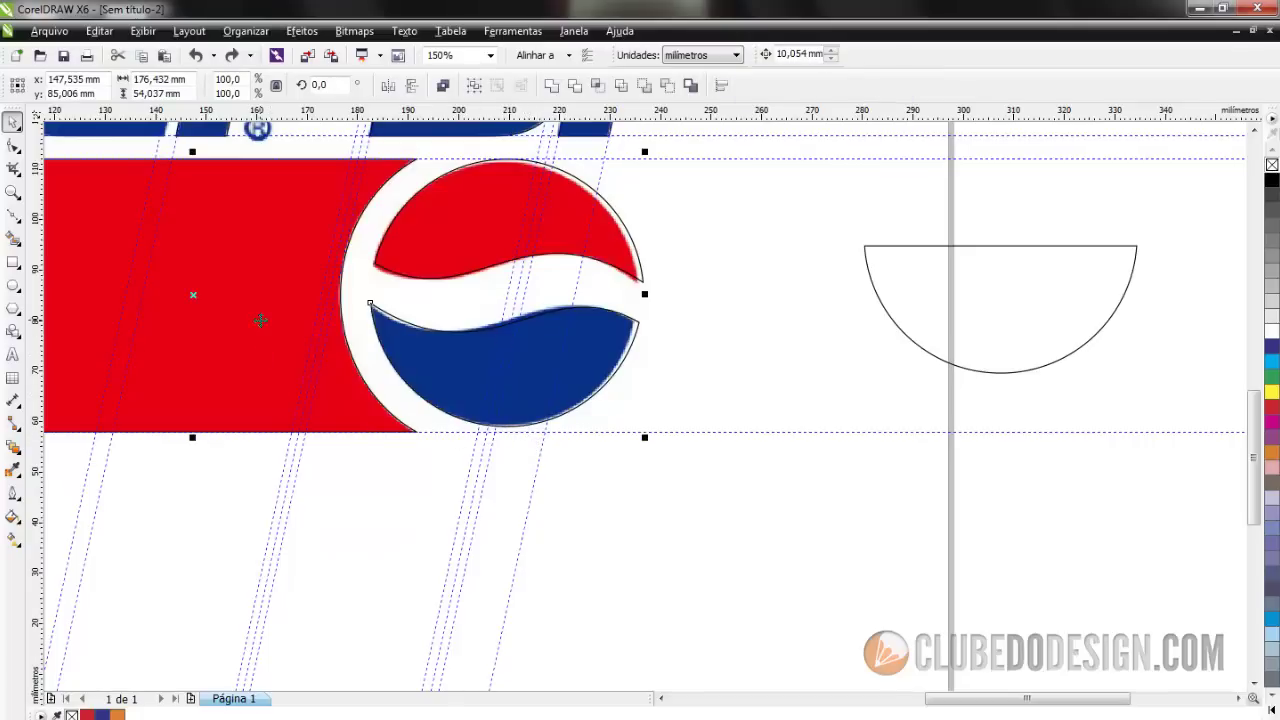
key(ctrl+shift+z)
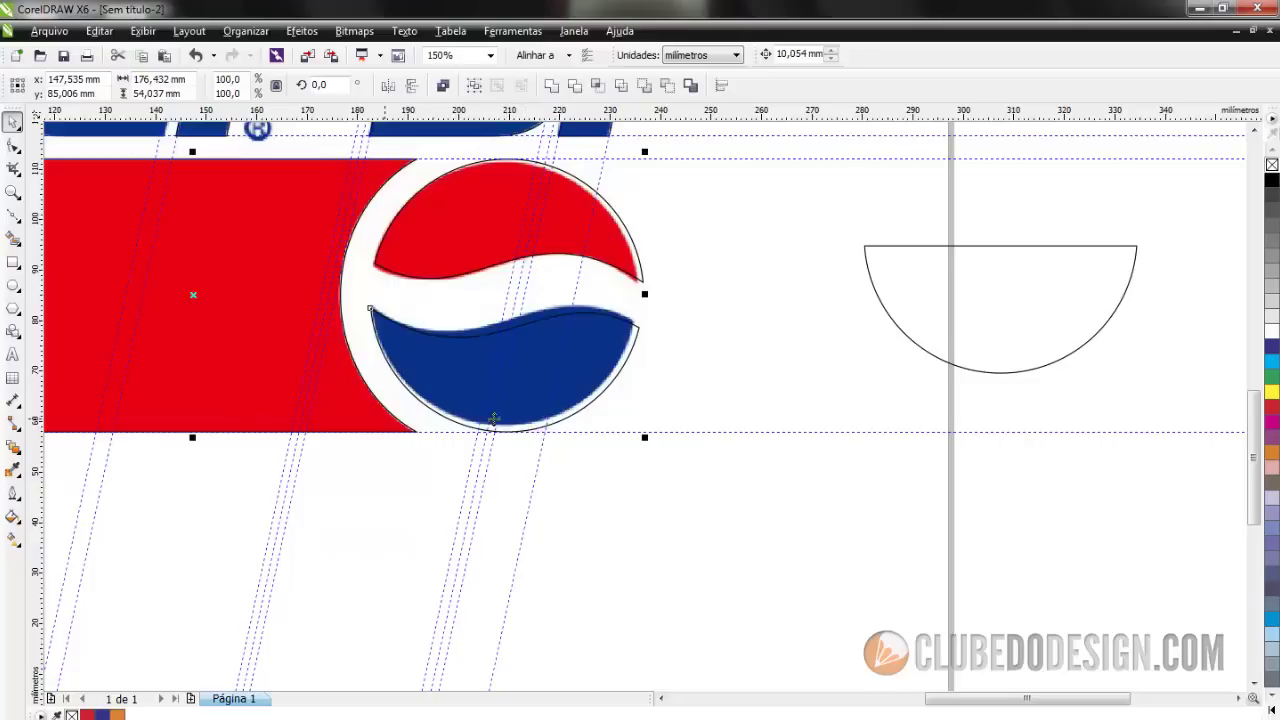
Step: Centre-align the blue wave under the red top half with the C key
click(687, 520)
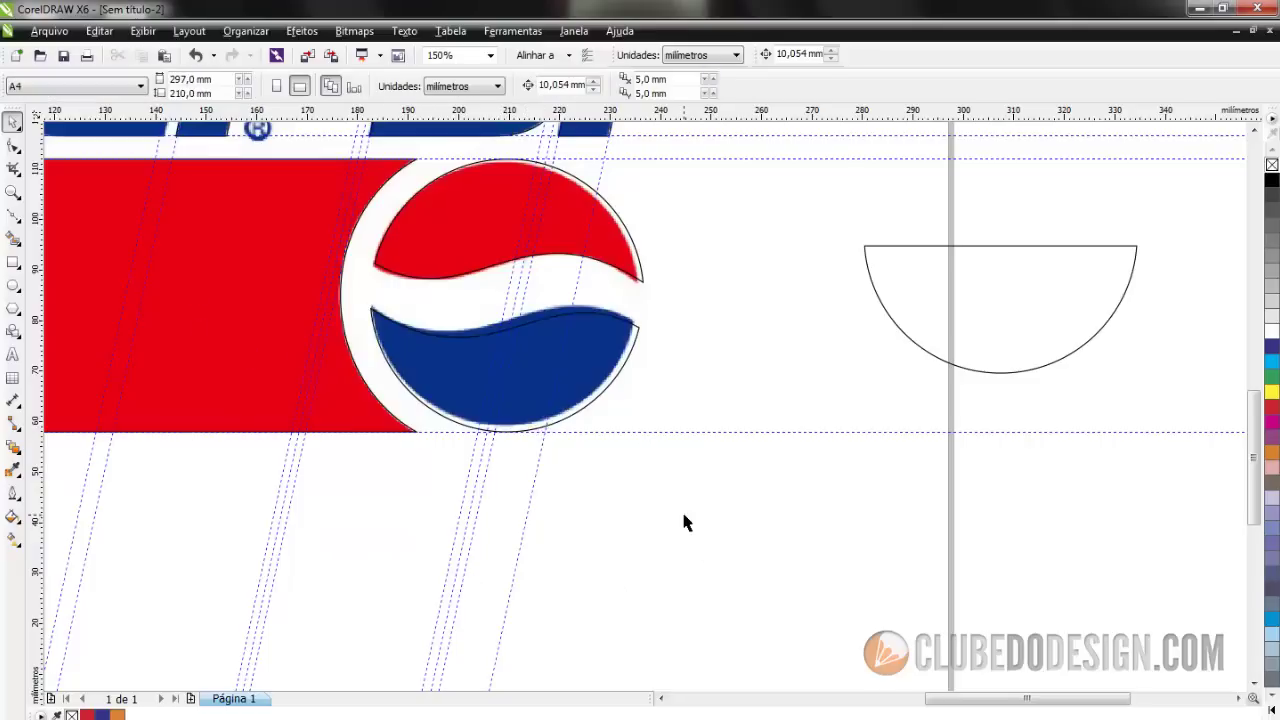
click(592, 346)
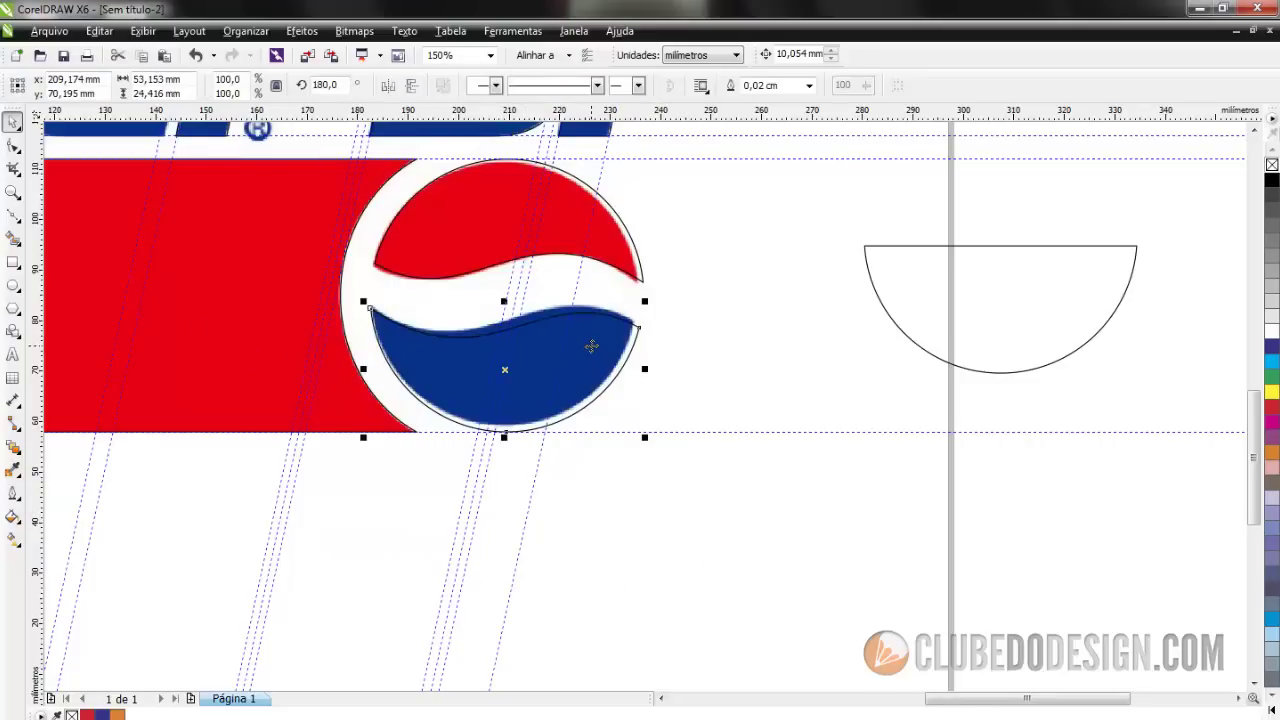
shift+click(489, 241)
key(c)
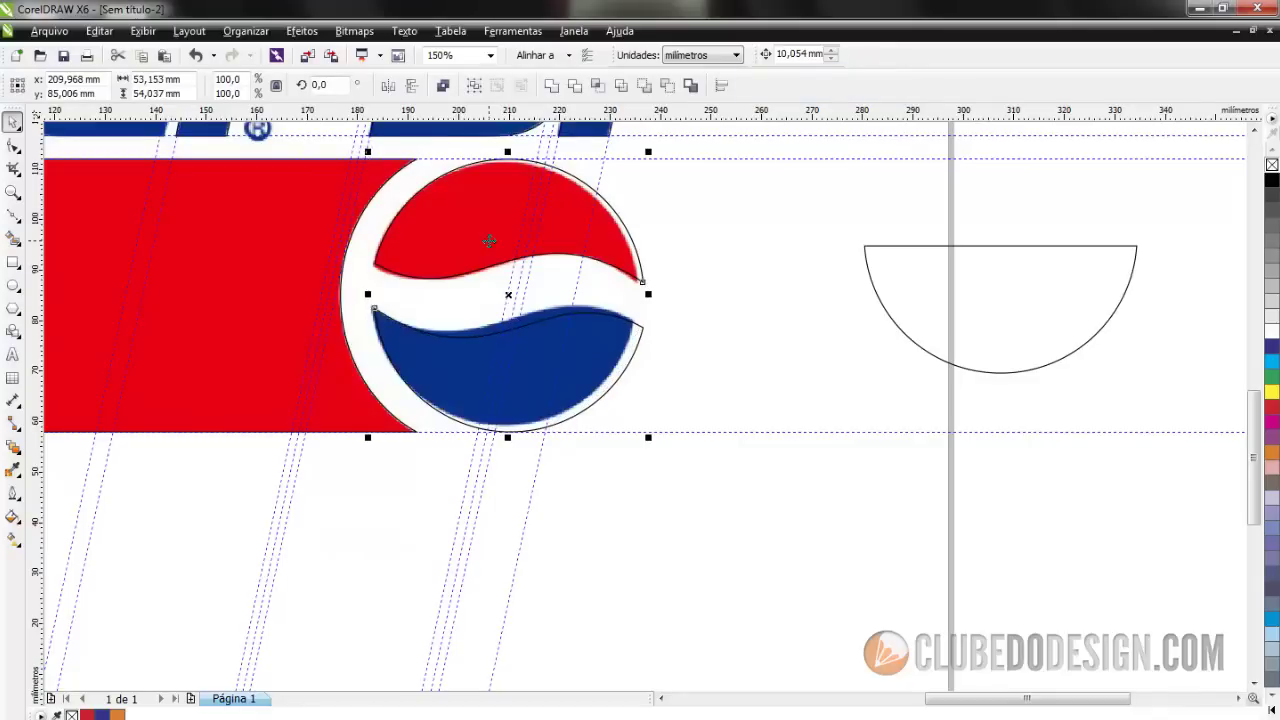
click(608, 465)
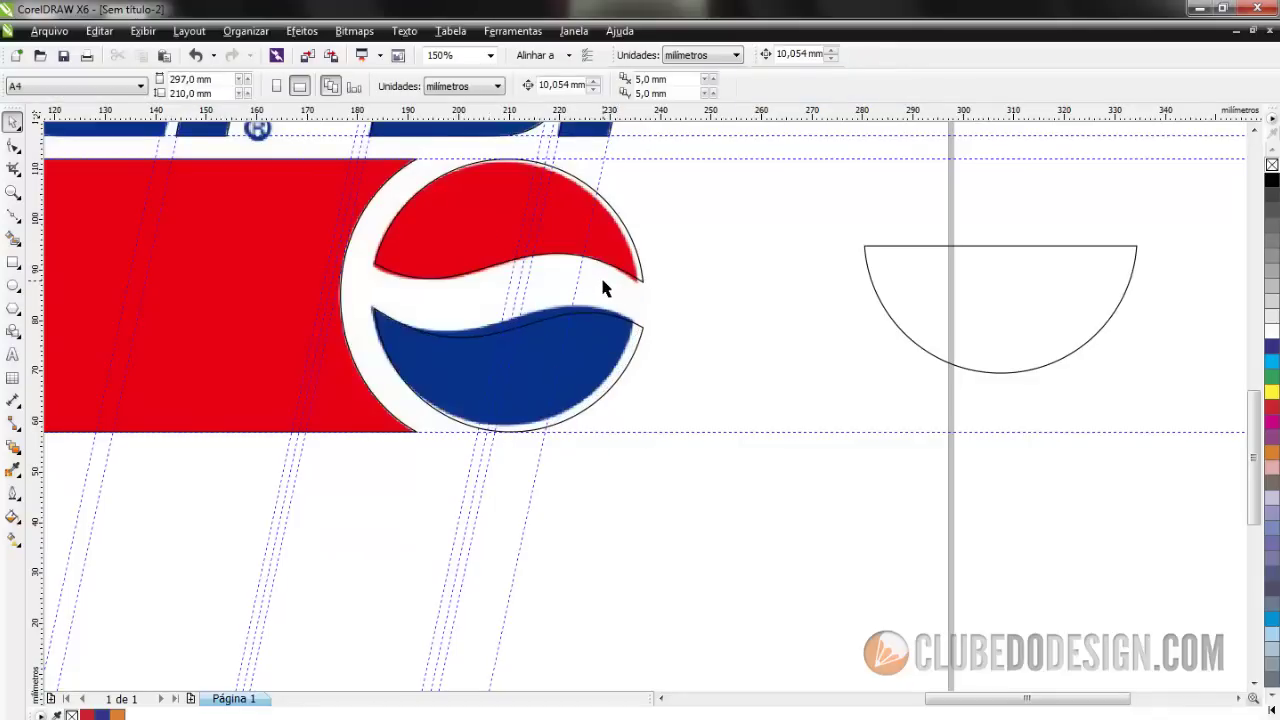
scroll(598, 280, up, 2)
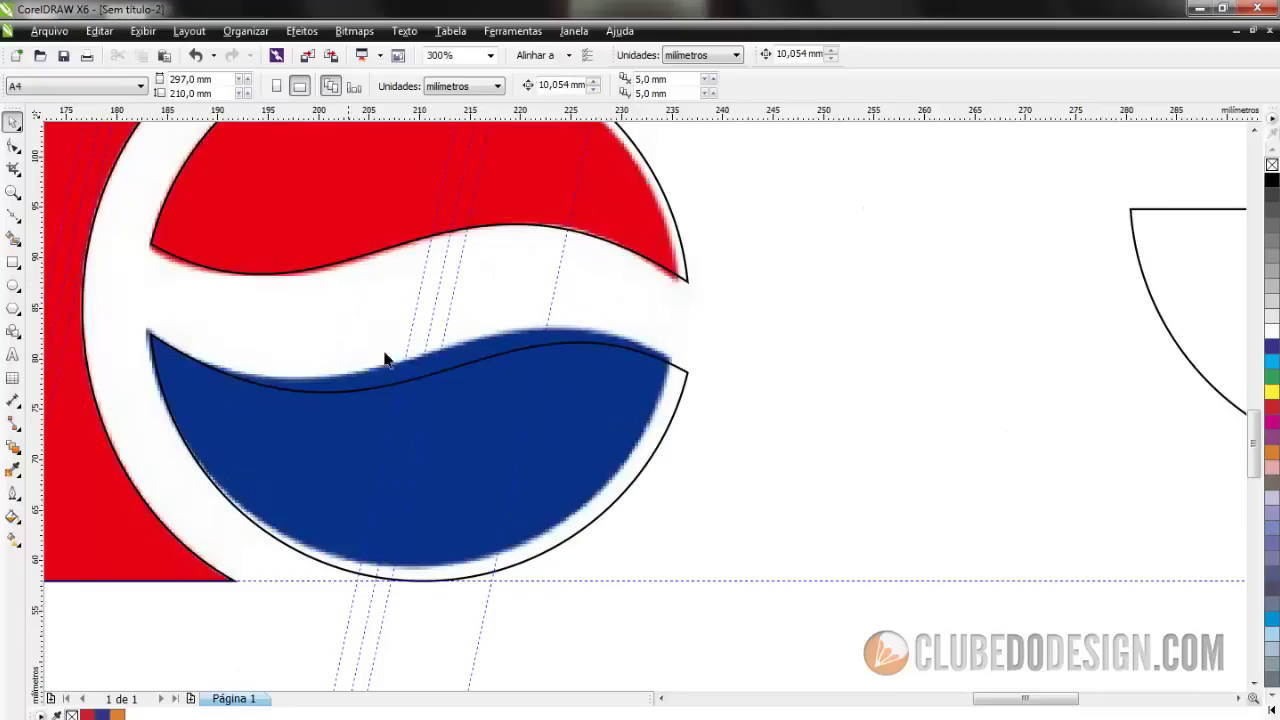
Step: Adjust the blue wave's node handles so its top edge fits the original's blue edge
click(13, 145)
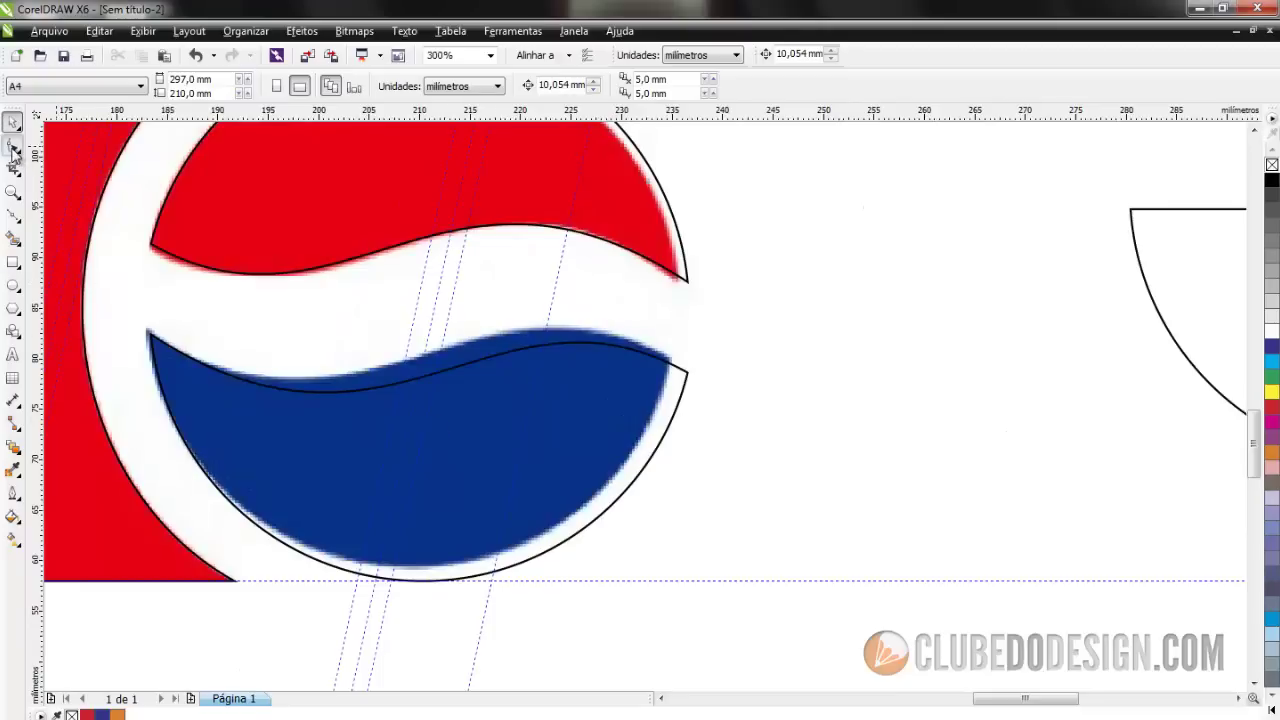
click(688, 378)
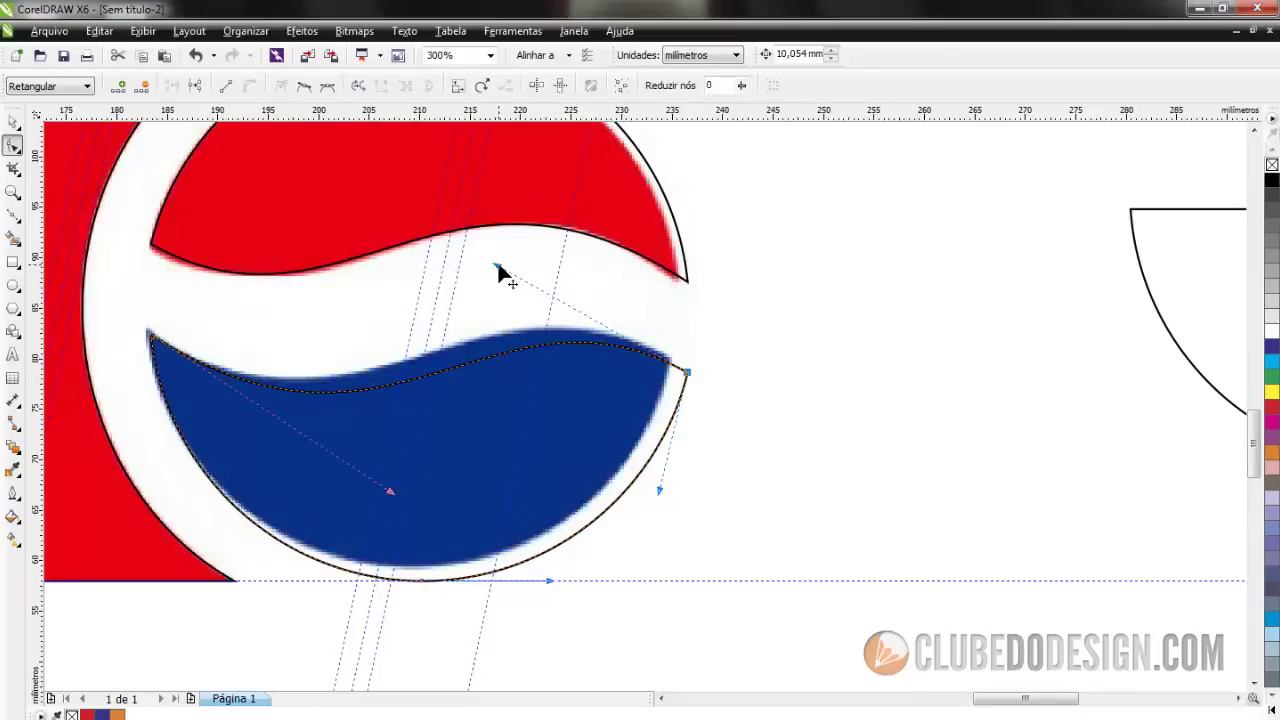
drag(497, 268, 496, 233)
drag(391, 492, 380, 488)
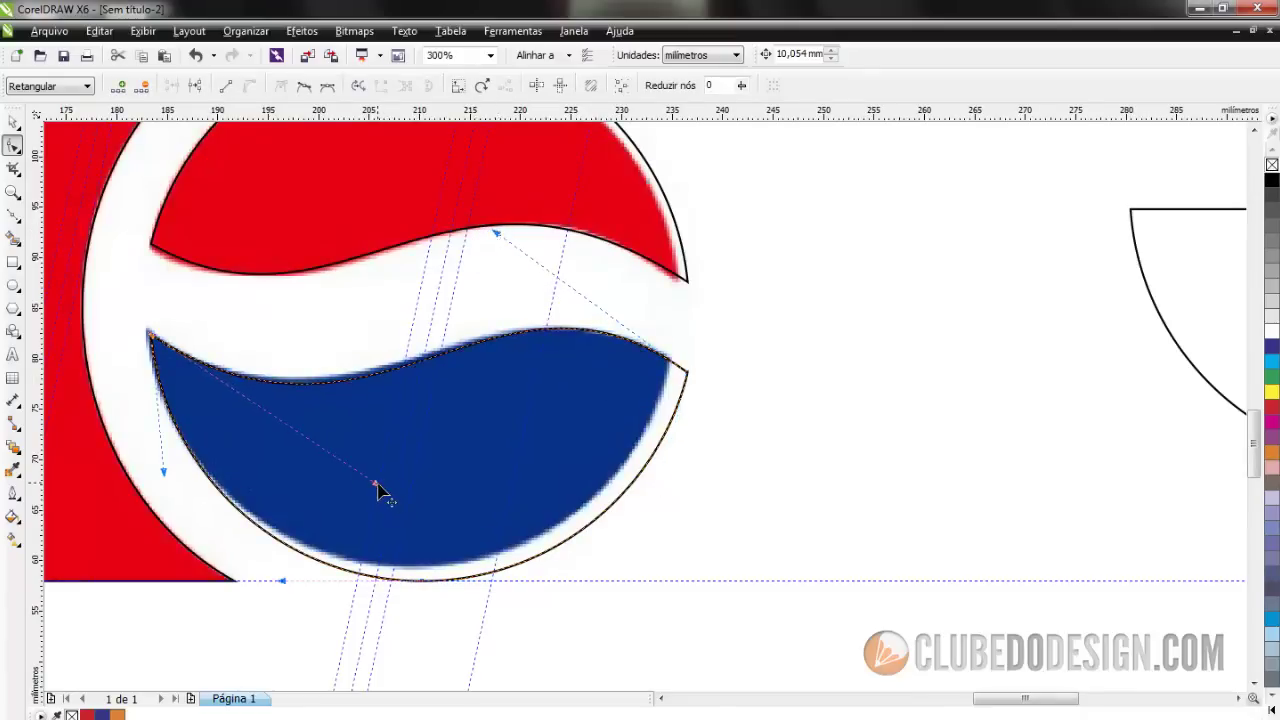
key(F3)
Step: Delete the leftover half-circle on the right
key(space)
click(1097, 341)
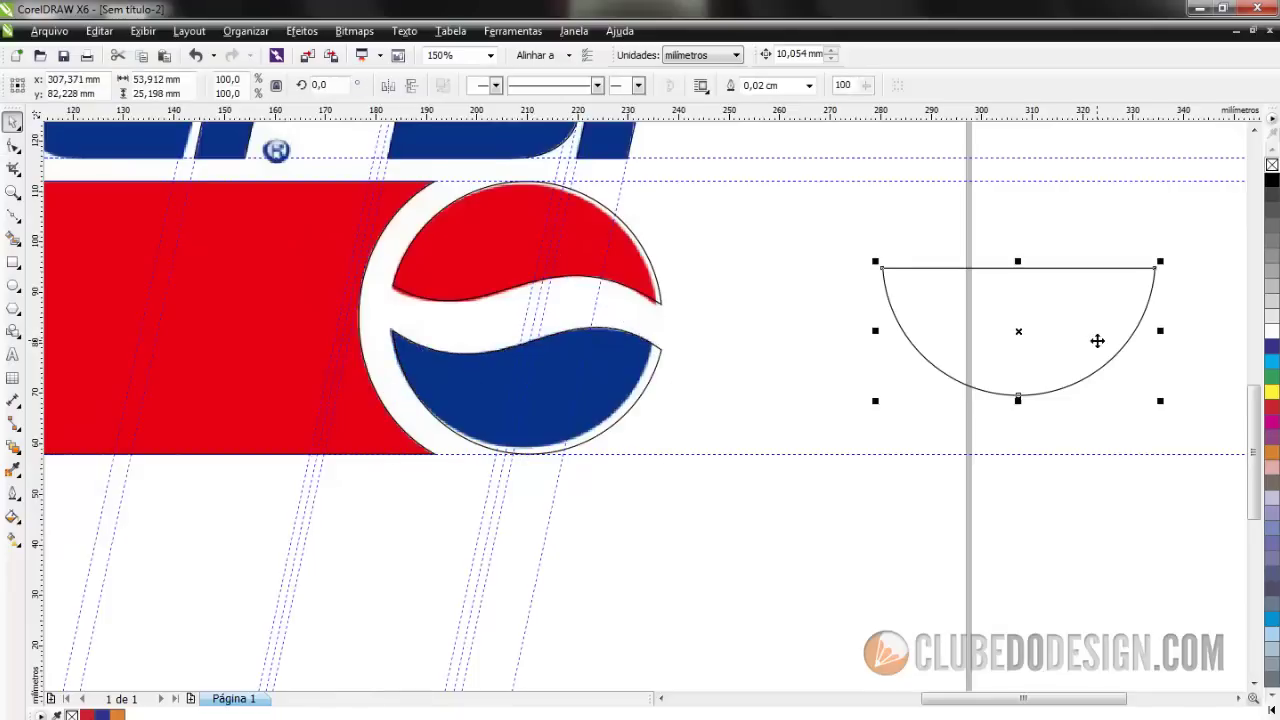
key(Delete)
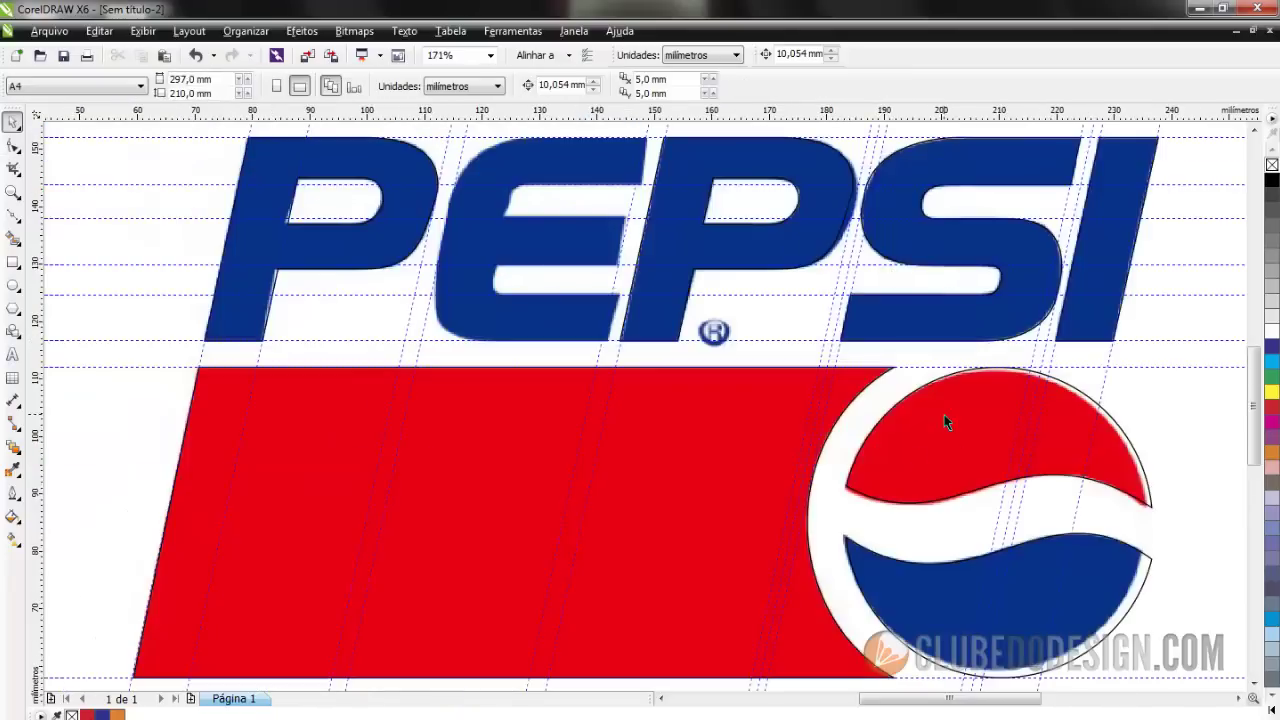
Step: Select every guideline with Ctrl+A and delete them all
scroll(729, 334, down, 3)
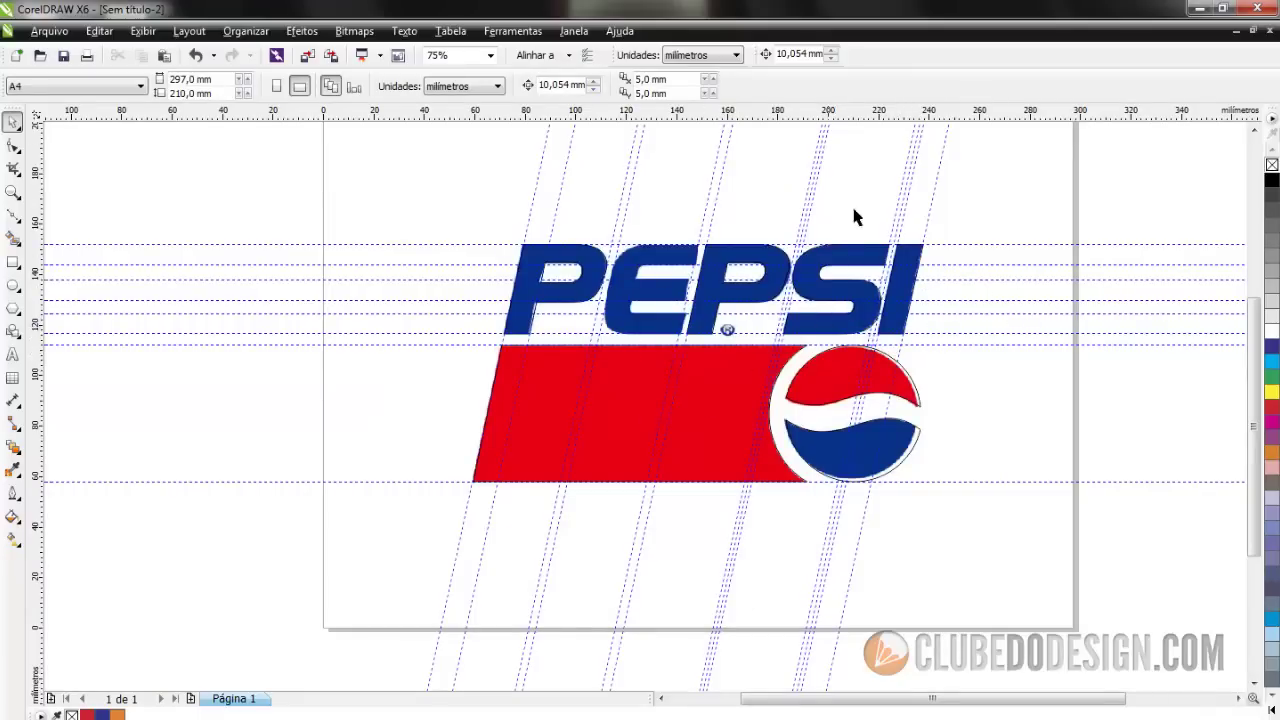
click(985, 298)
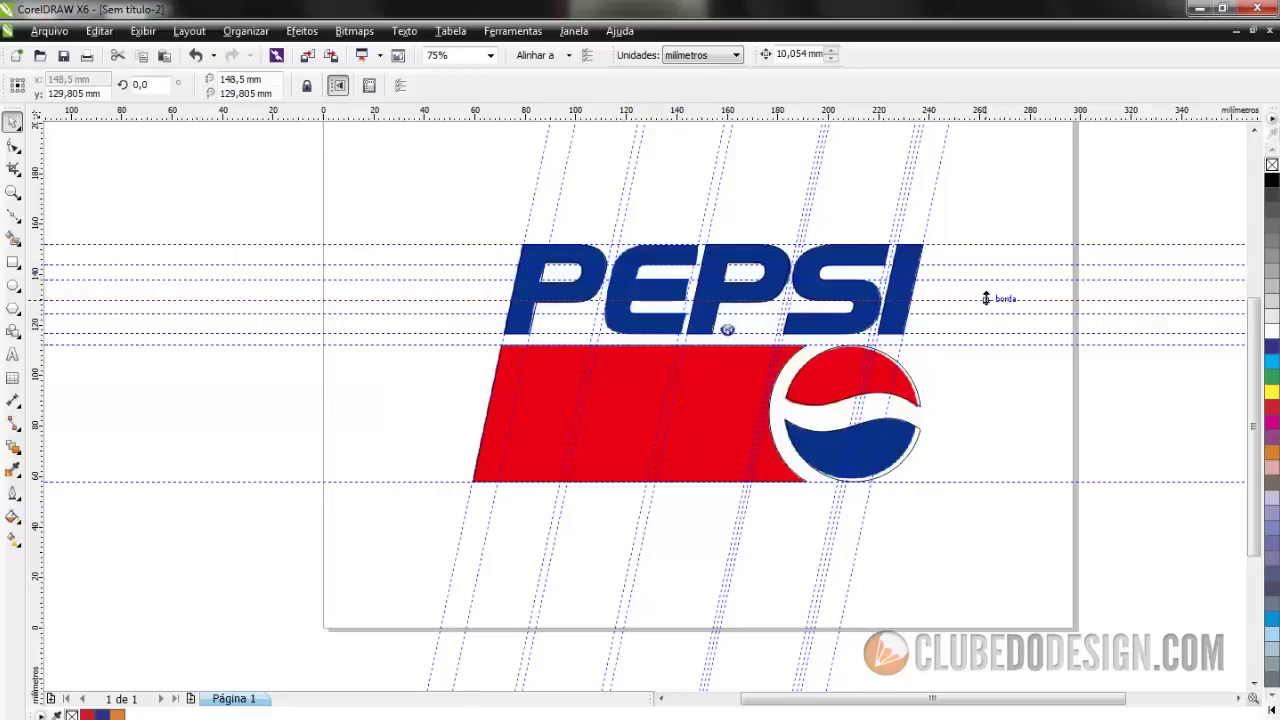
key(ctrl+a)
key(Delete)
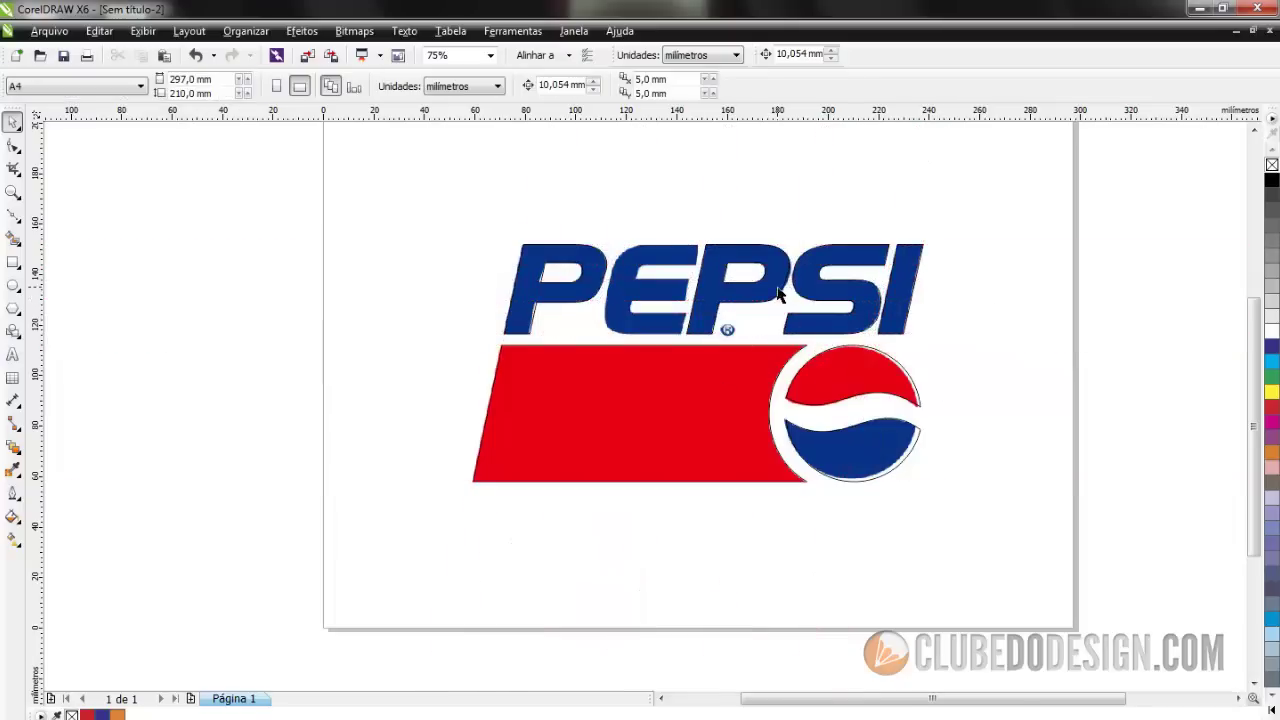
scroll(780, 293, up, 2)
Step: Unlock the Pepsi bitmap with Desbloquear objeto and drag it left off the page
right_click(736, 353)
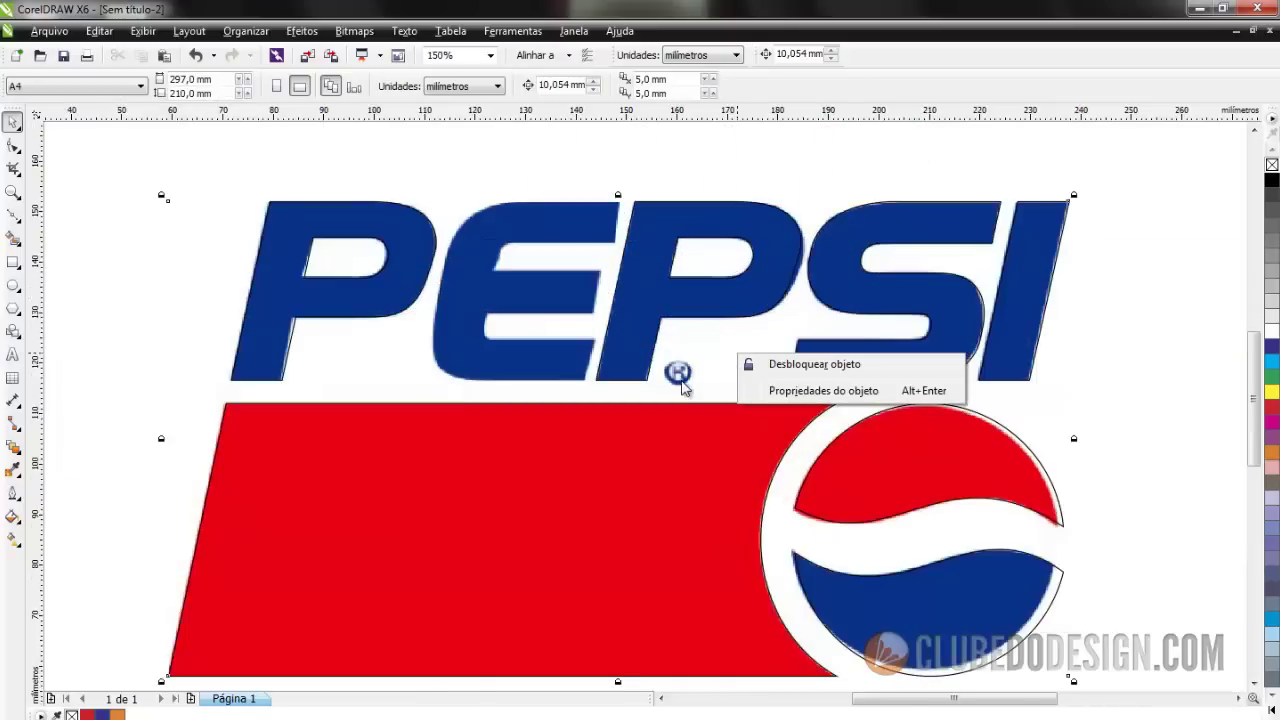
click(765, 368)
scroll(734, 296, down, 2)
mouse_move(491, 286)
mouse_down()
mouse_move(336, 277)
mouse_move(174, 337)
mouse_up()
Step: Fill the four PEPSI letter outlines (P, P, S, I) dark blue
click(548, 228)
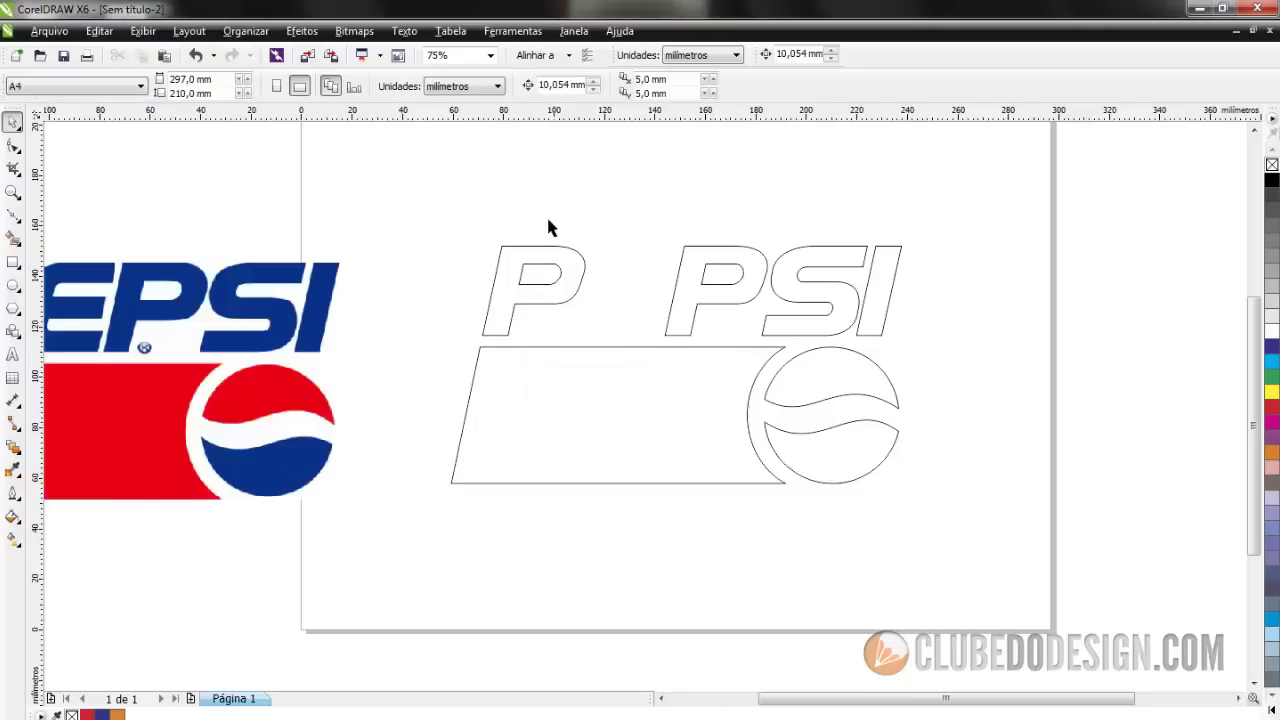
click(542, 297)
shift+click(693, 292)
shift+click(823, 297)
shift+click(880, 280)
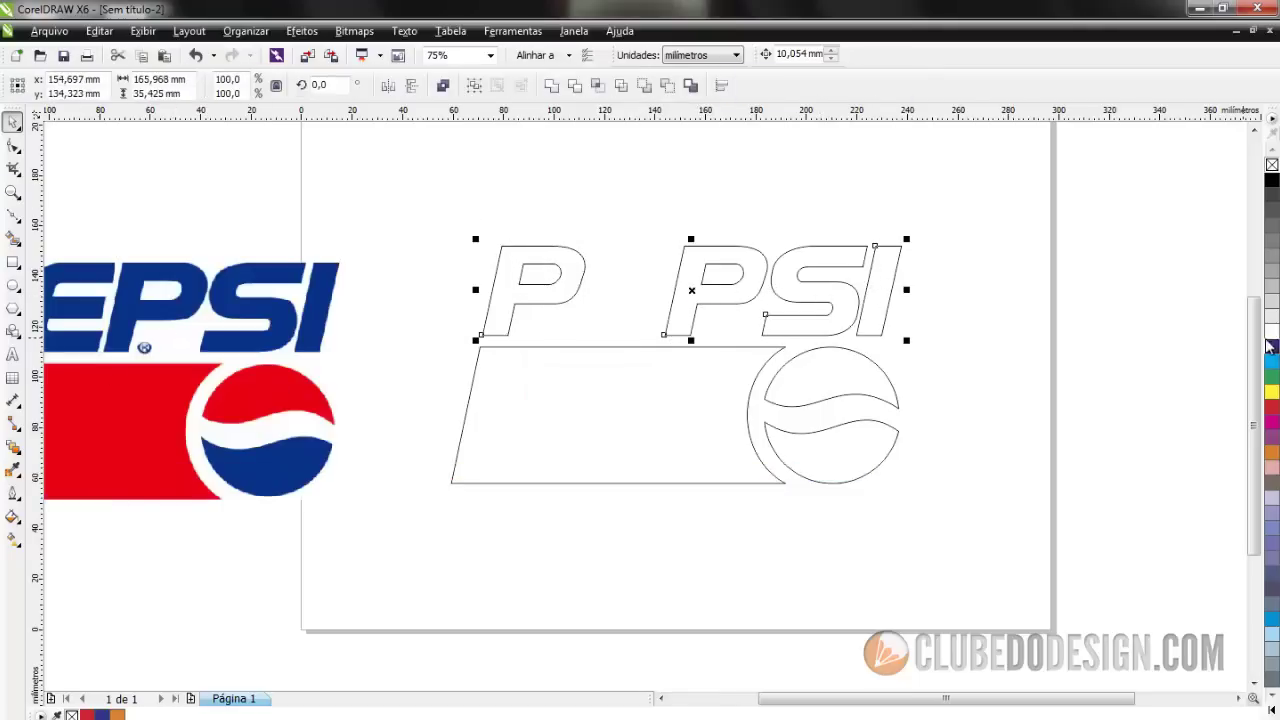
click(1270, 345)
Step: Fill the band and globe top red and the globe bottom dark blue
click(720, 372)
click(1271, 406)
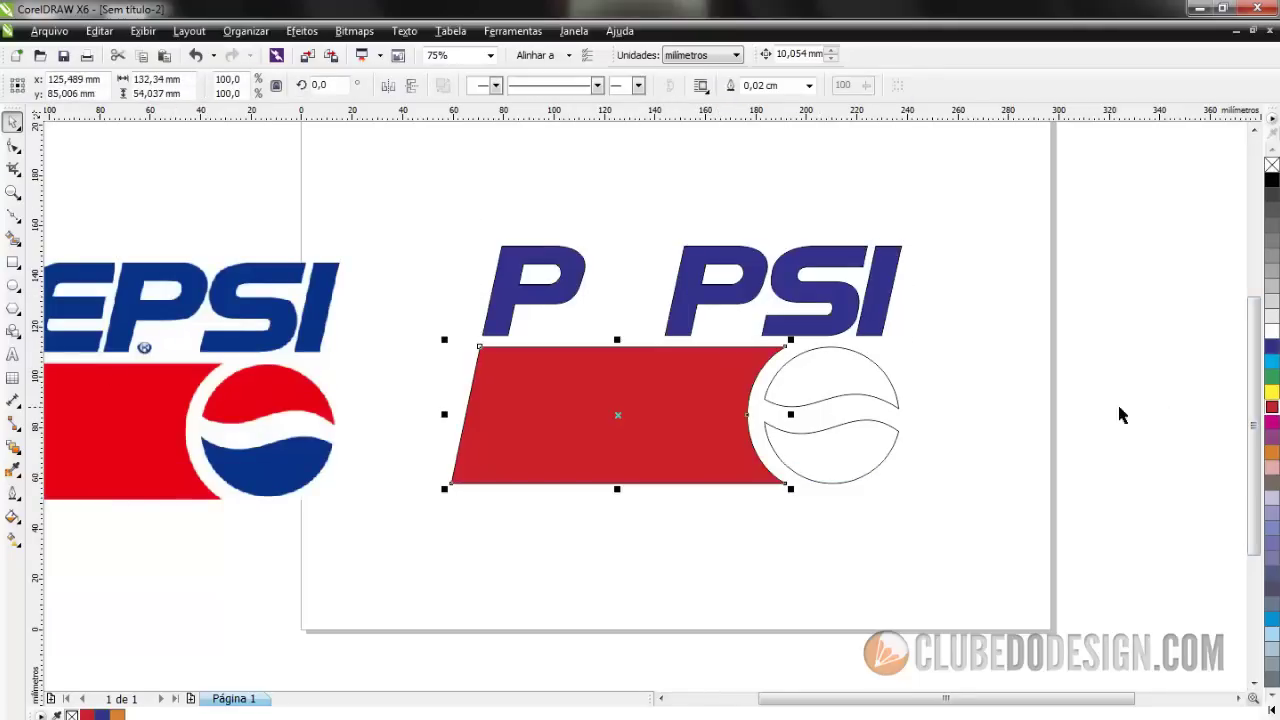
click(866, 392)
click(1271, 406)
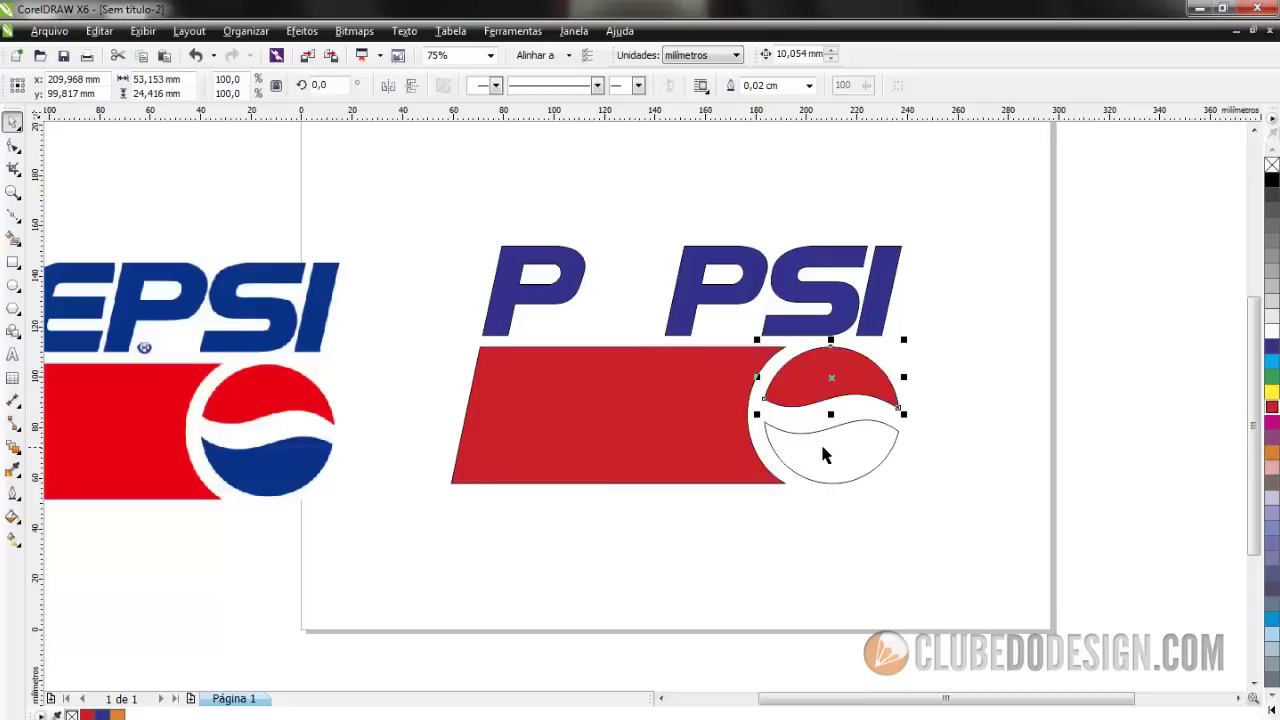
click(823, 455)
click(1271, 345)
Step: Marquee-select the whole traced logo, then deselect and scroll the view left
click(909, 489)
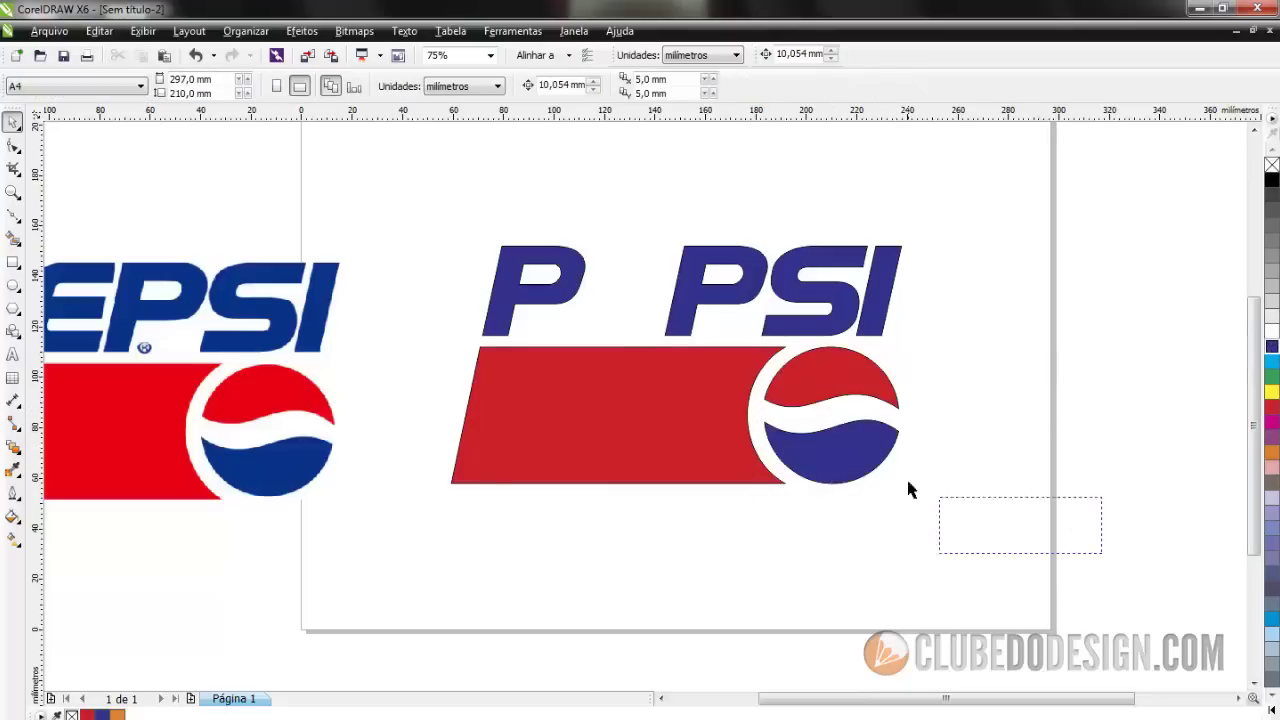
drag(909, 489, 417, 211)
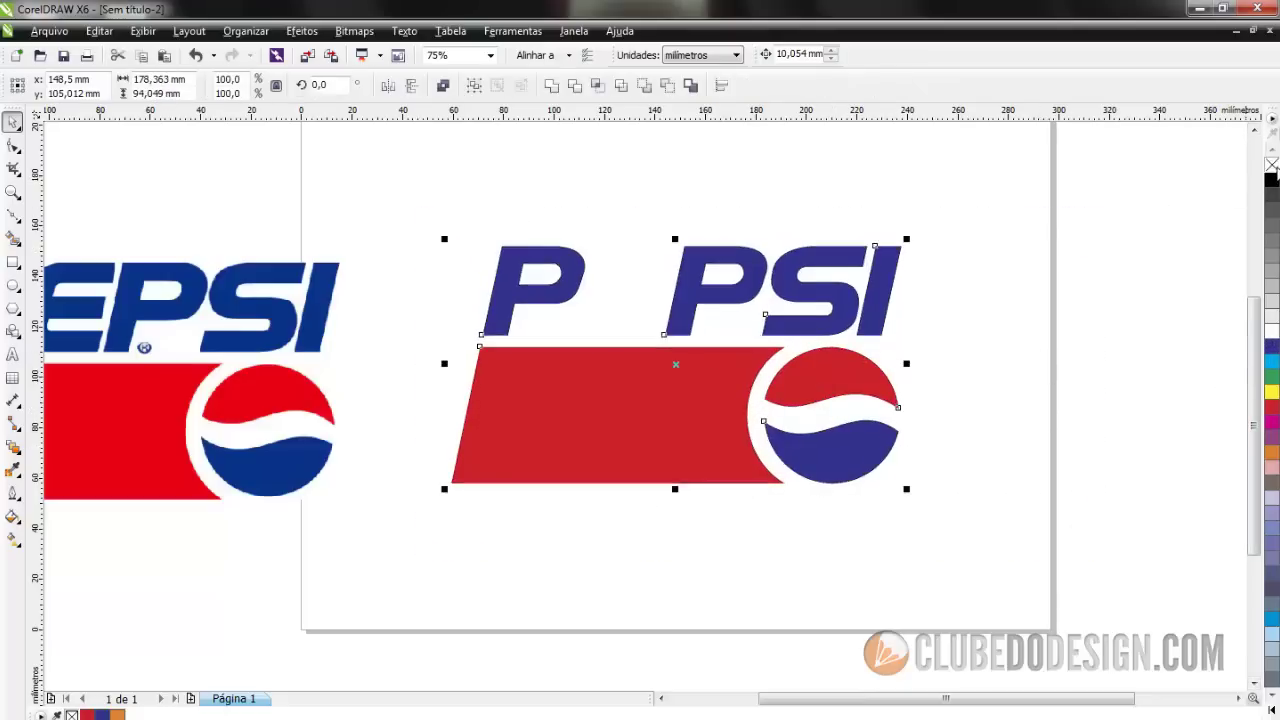
click(1025, 313)
scroll(800, 480, left, 1)
scroll(643, 566, left, 3)
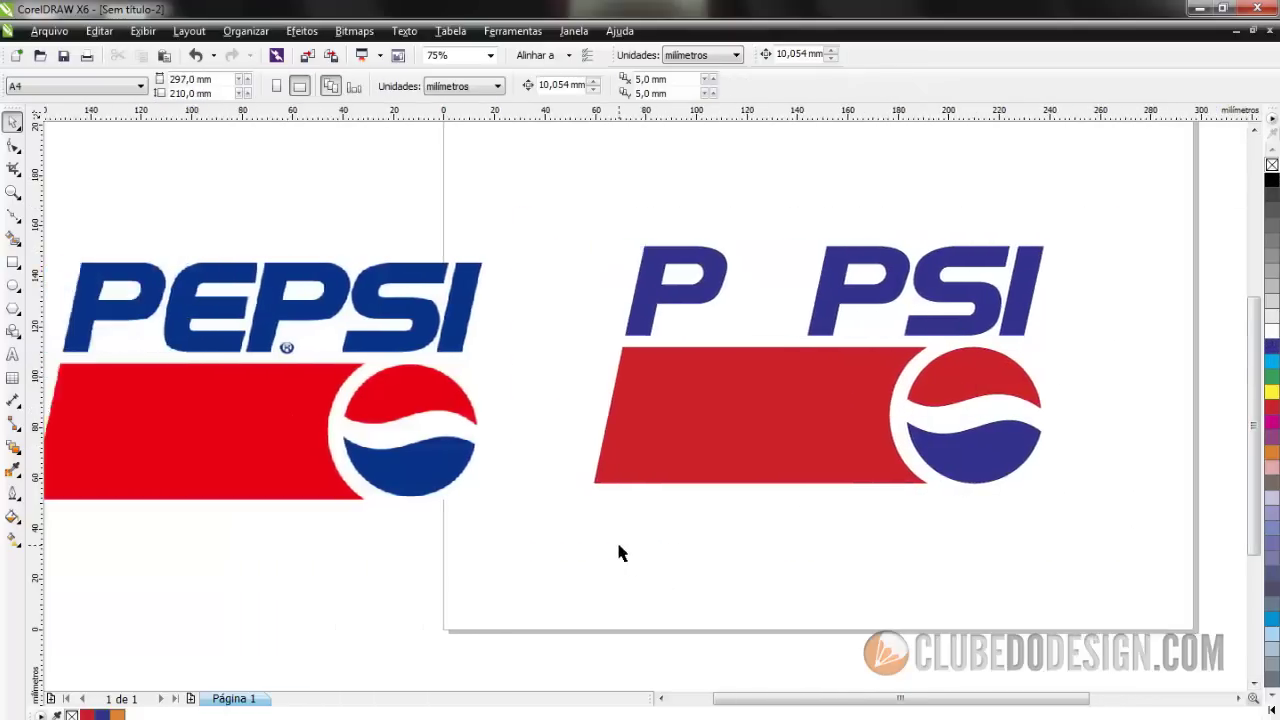
scroll(618, 553, left, 1)
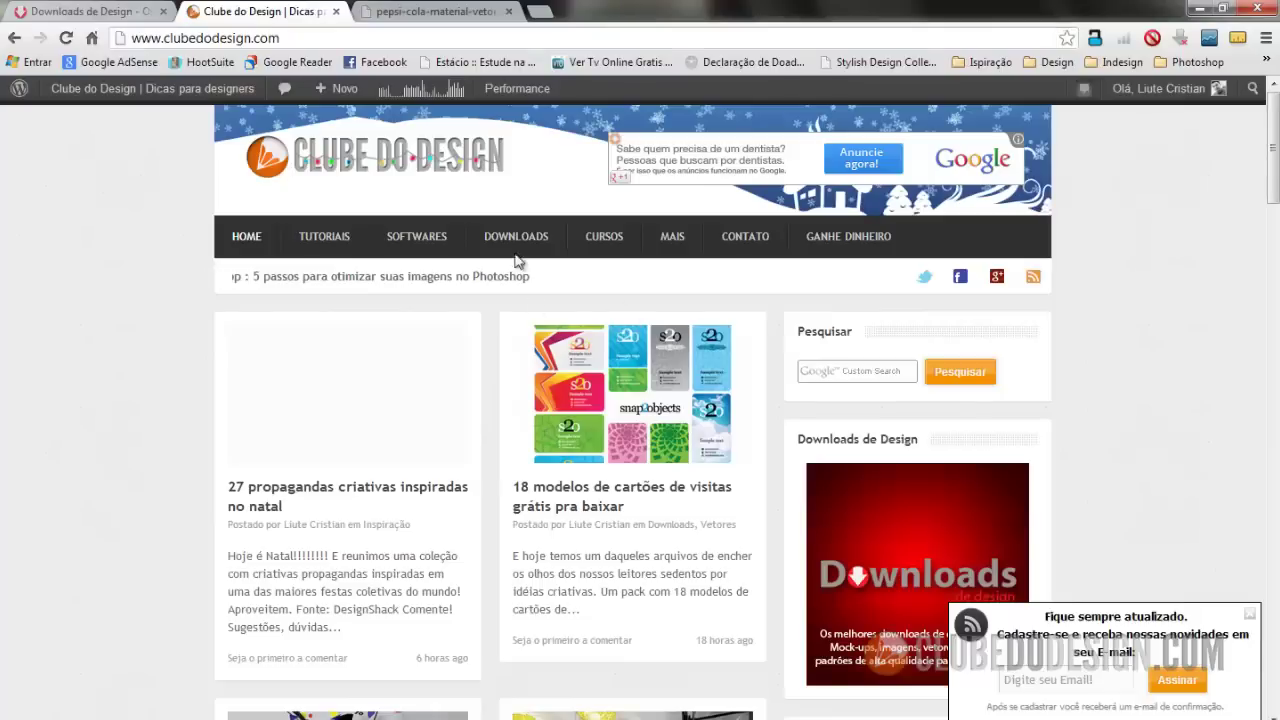
Step: Bring the Downloads de Design tab (downloadsdedesign.com) forward and scroll through its page
scroll(594, 355, down, 3)
scroll(594, 355, up, 3)
click(553, 150)
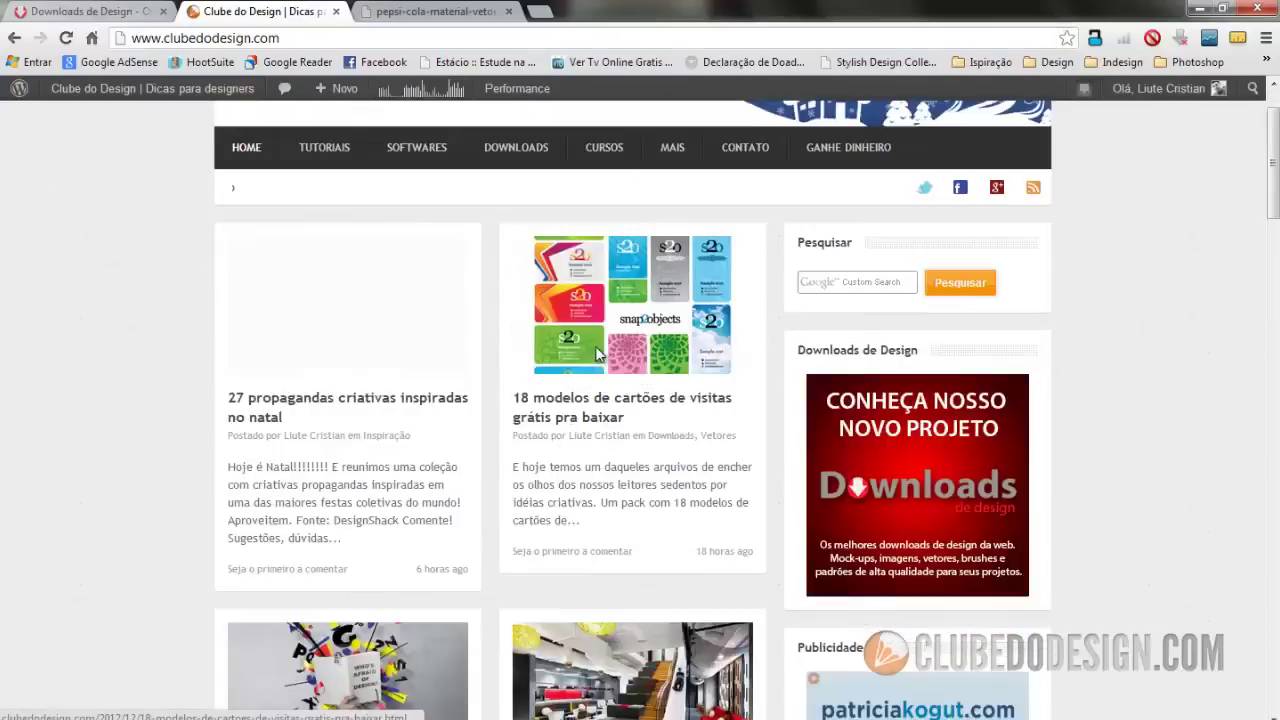
click(47, 11)
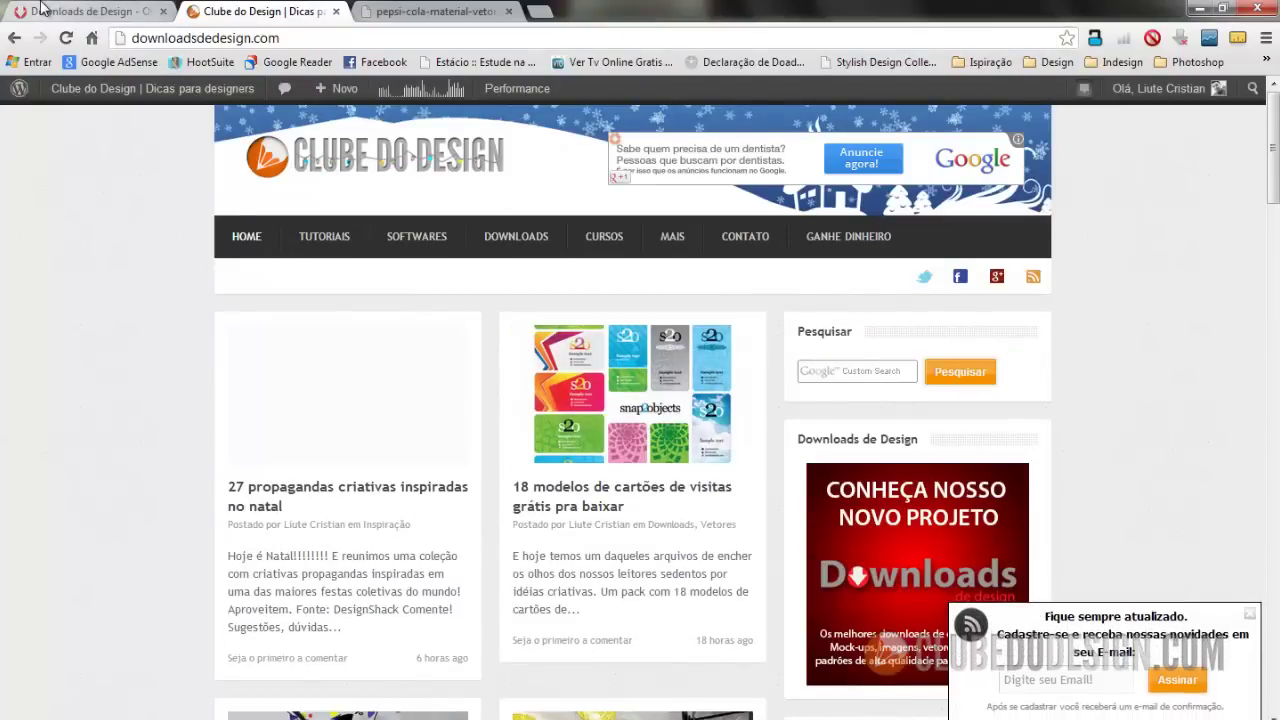
scroll(425, 415, down, 1)
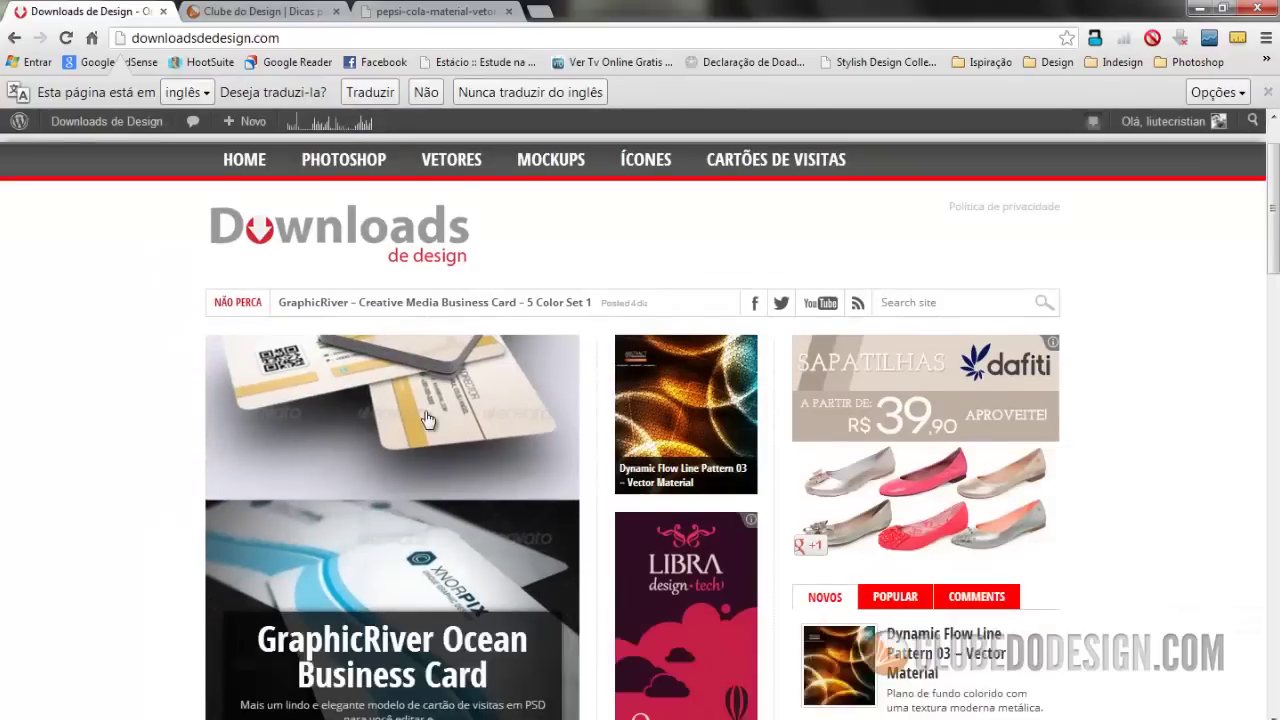
scroll(425, 418, up, 1)
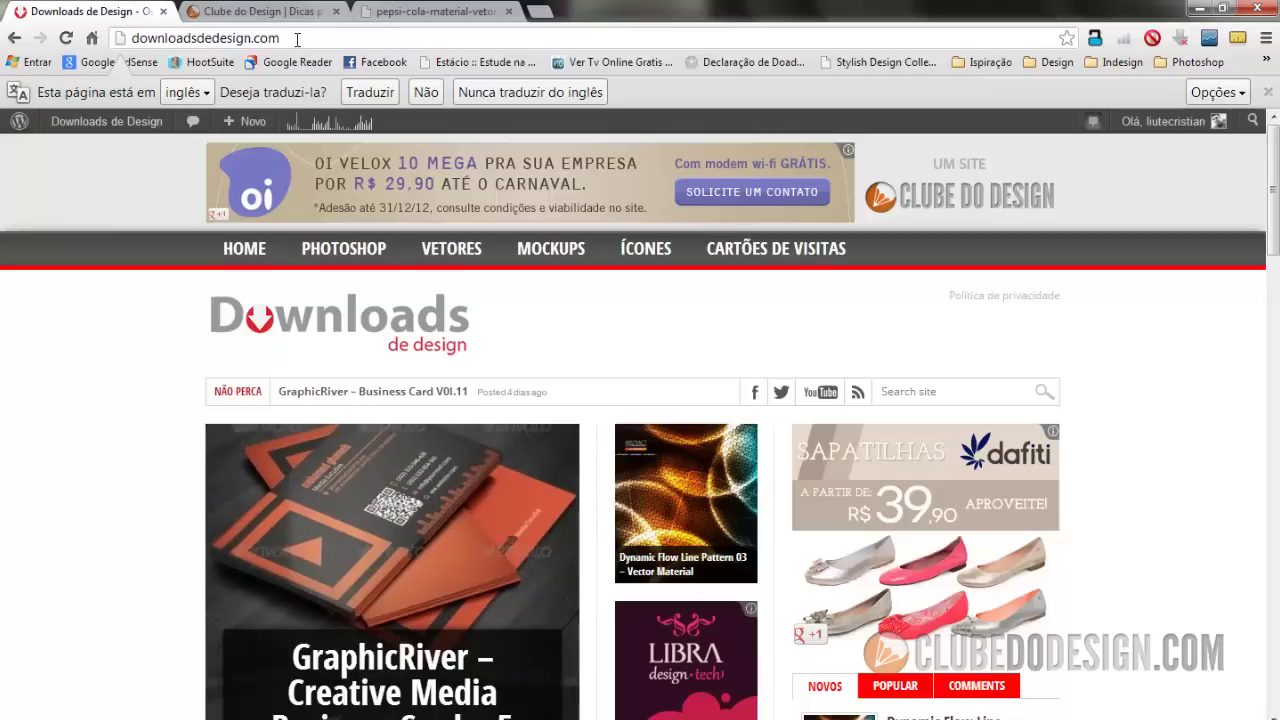
scroll(523, 214, down, 3)
scroll(543, 237, down, 1)
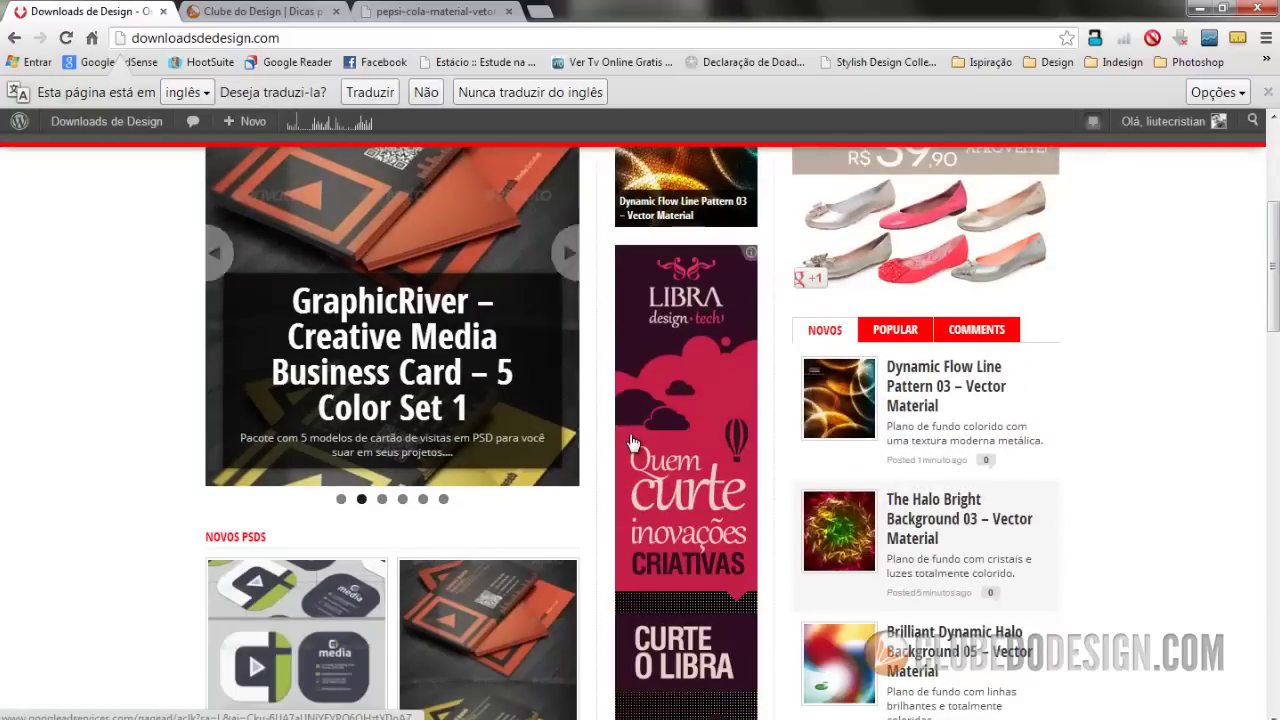
scroll(617, 449, down, 5)
scroll(563, 423, down, 2)
scroll(563, 423, up, 8)
scroll(336, 408, up, 3)
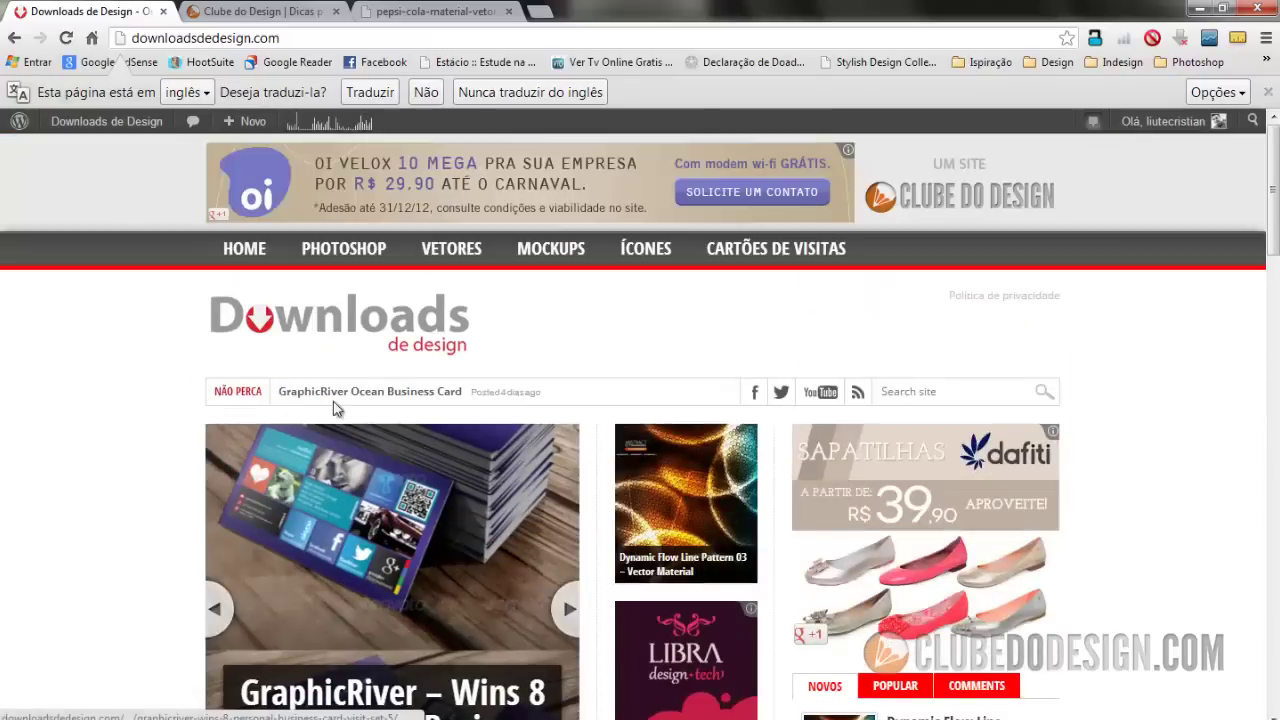
scroll(340, 400, down, 2)
scroll(360, 390, down, 3)
scroll(380, 378, up, 3)
scroll(386, 373, up, 2)
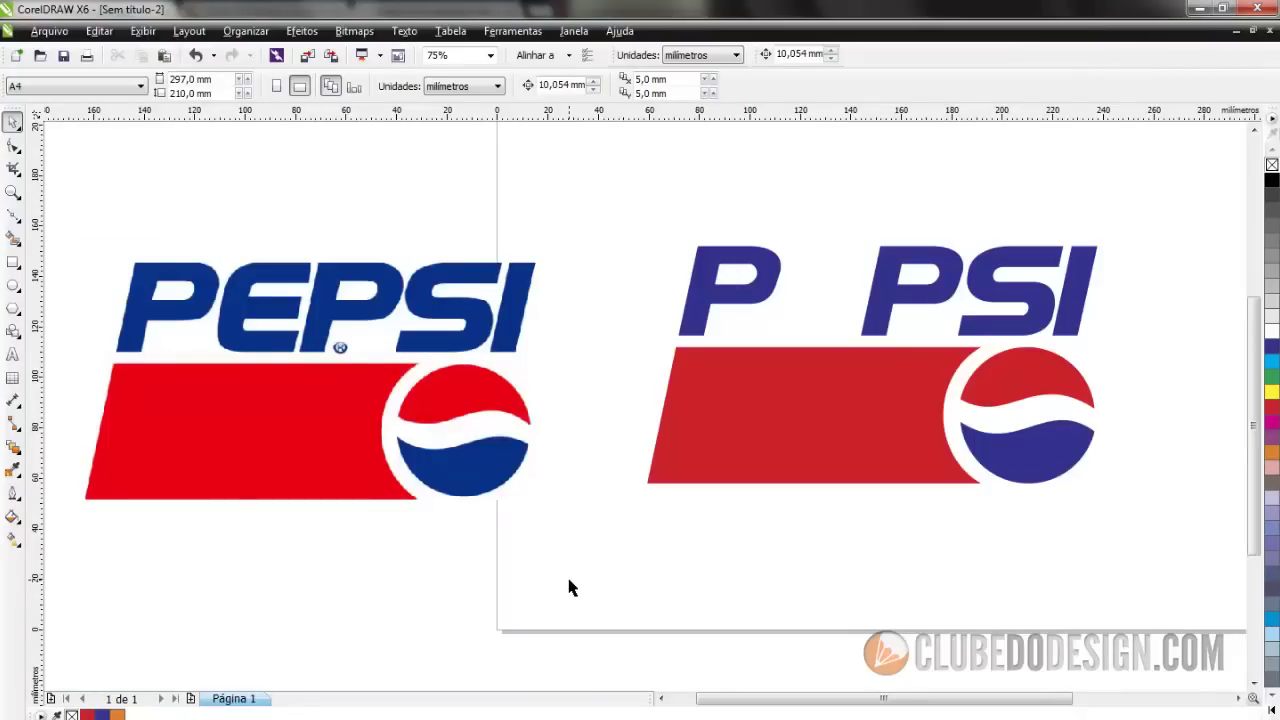
scroll(568, 588, up, 1)
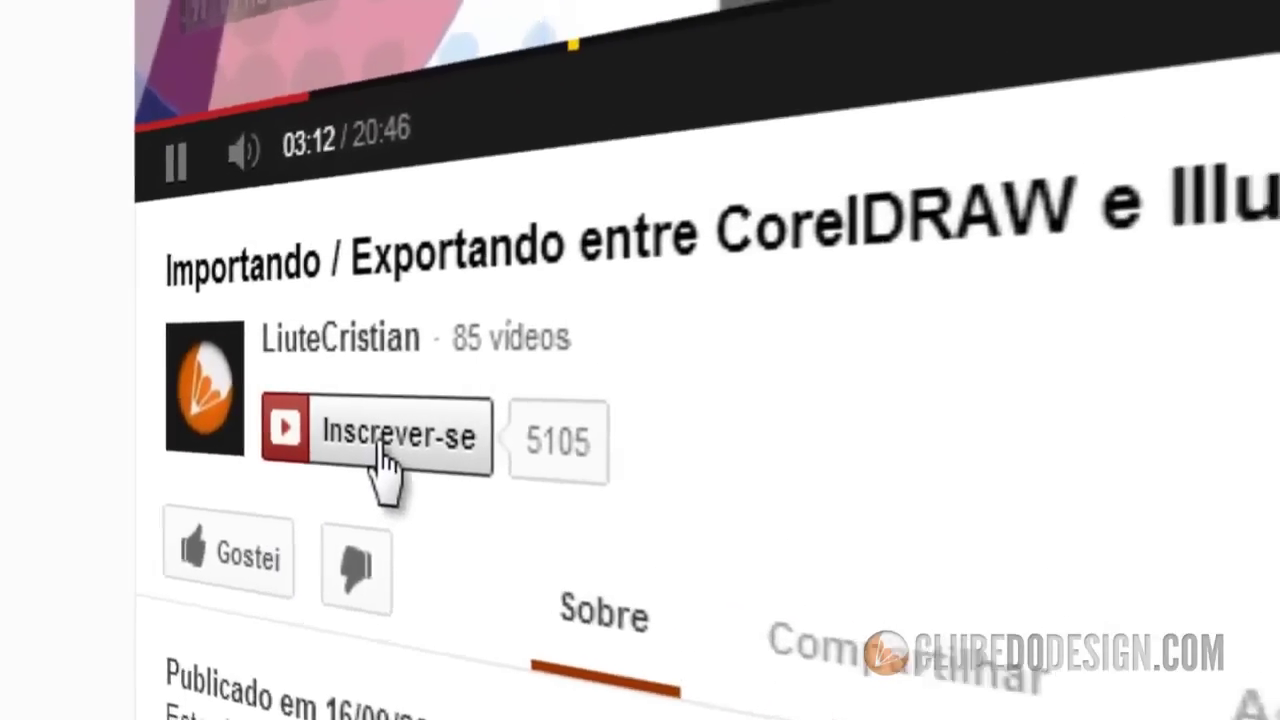
Step: From the Inscrever-se prompt, sign in to YouTube with the account e-mail and password
click(382, 448)
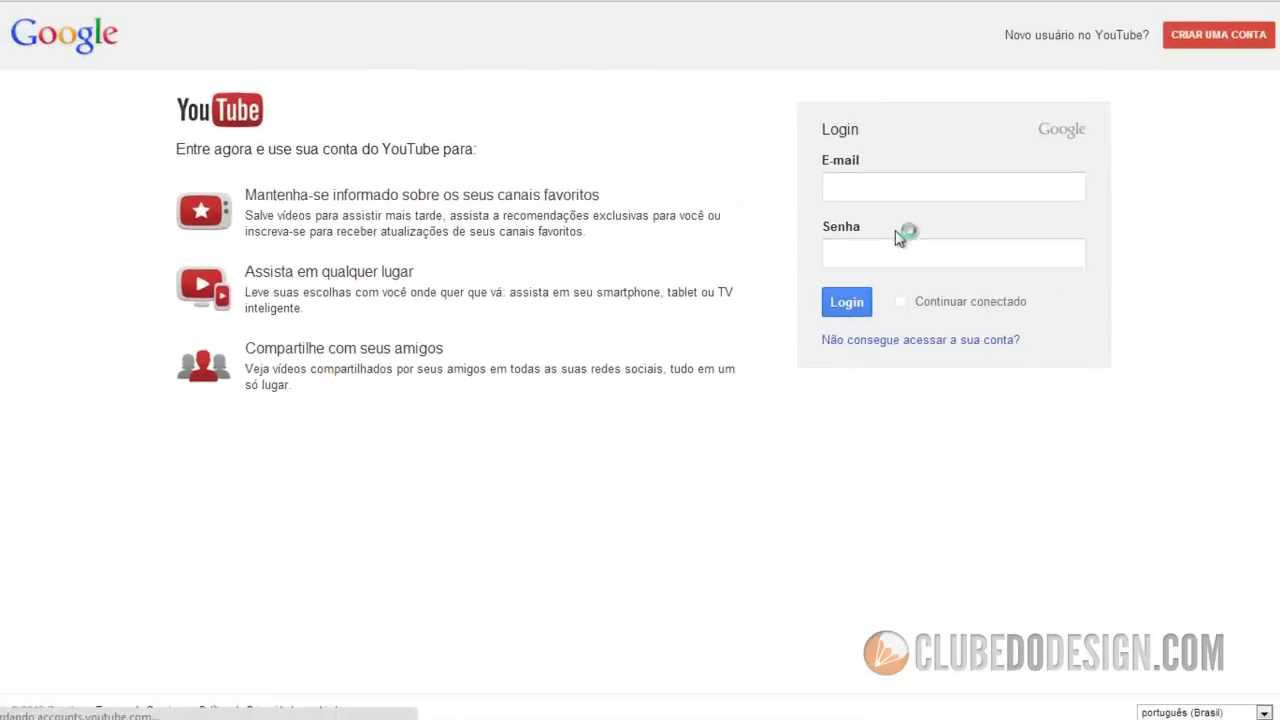
click(893, 188)
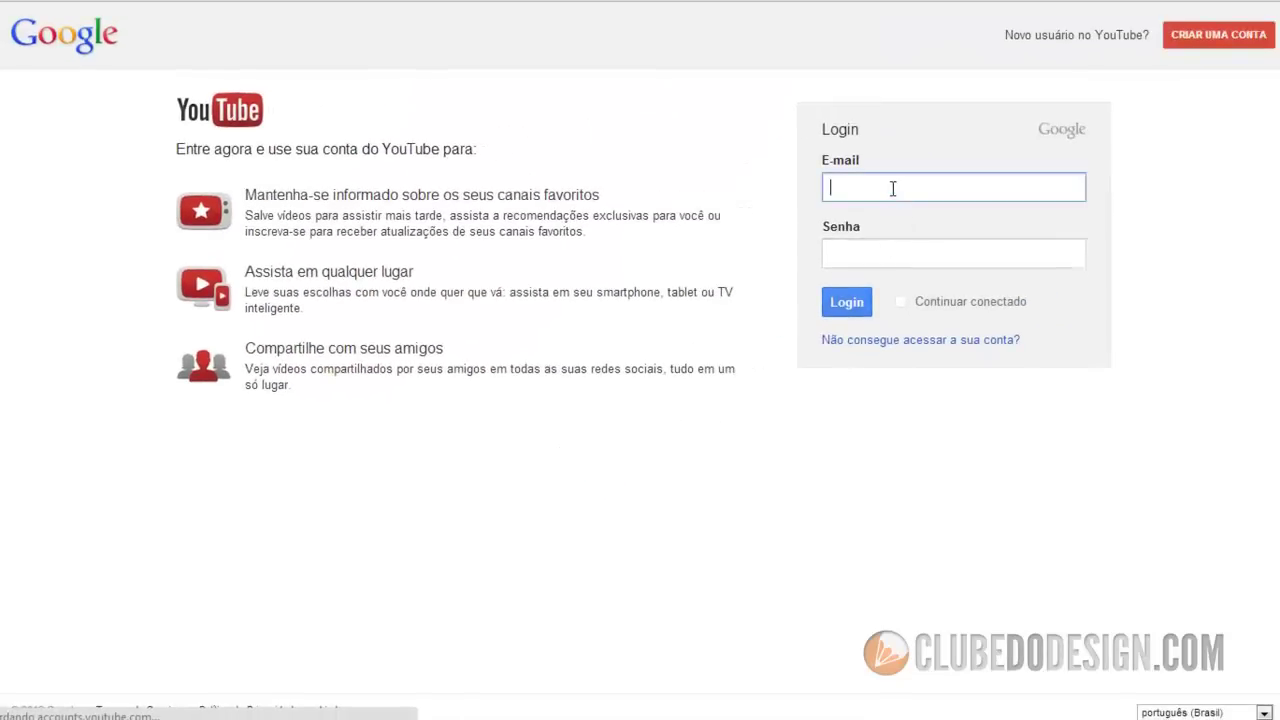
click(893, 188)
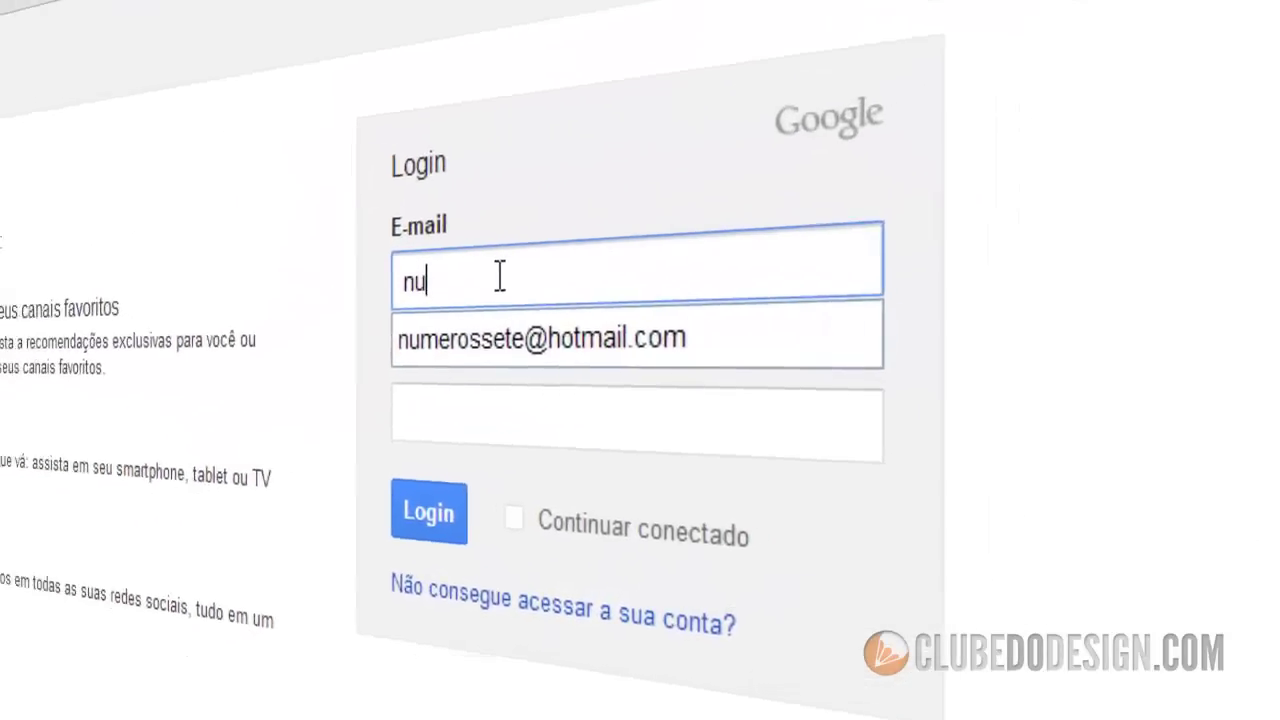
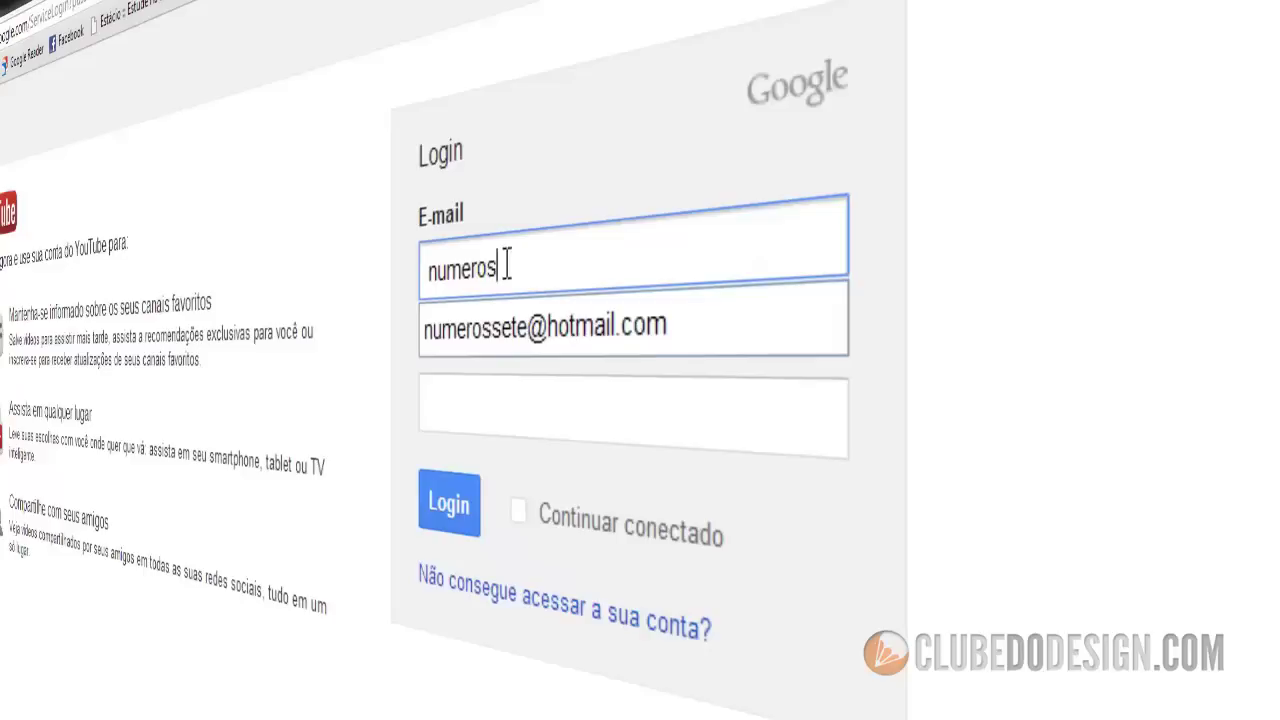
key(Tab)
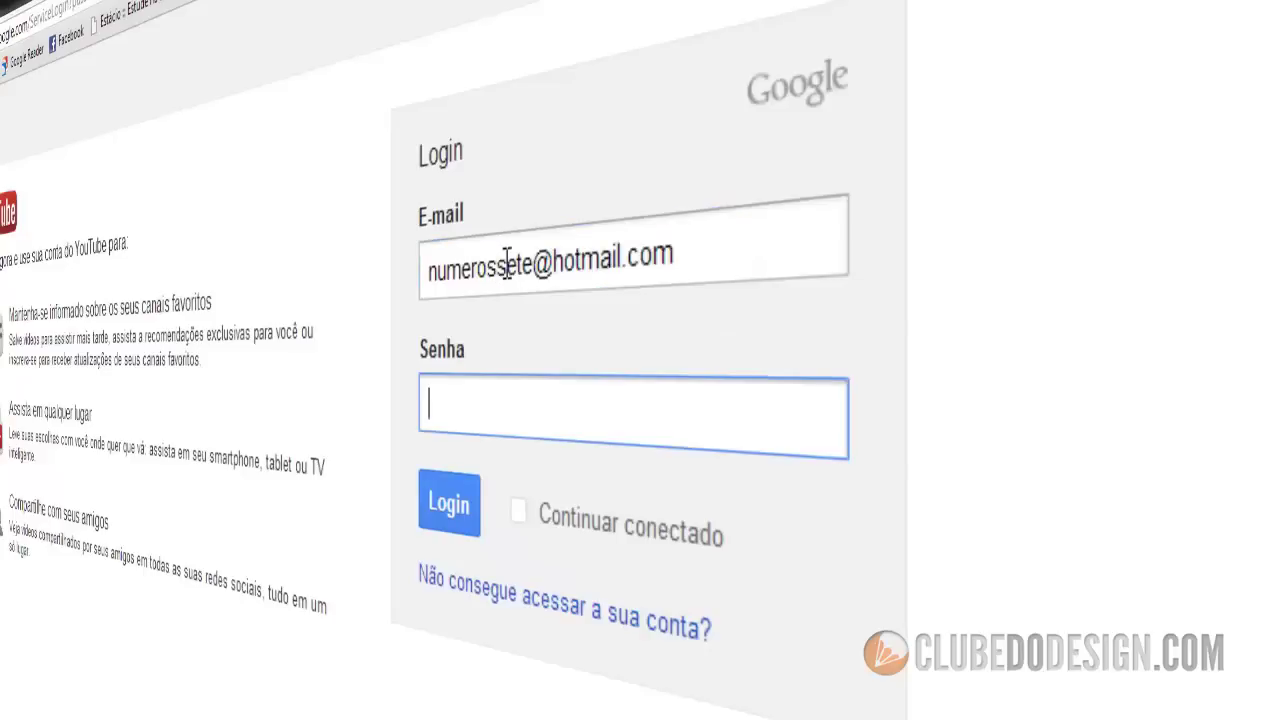
text(••••••••••••••••)
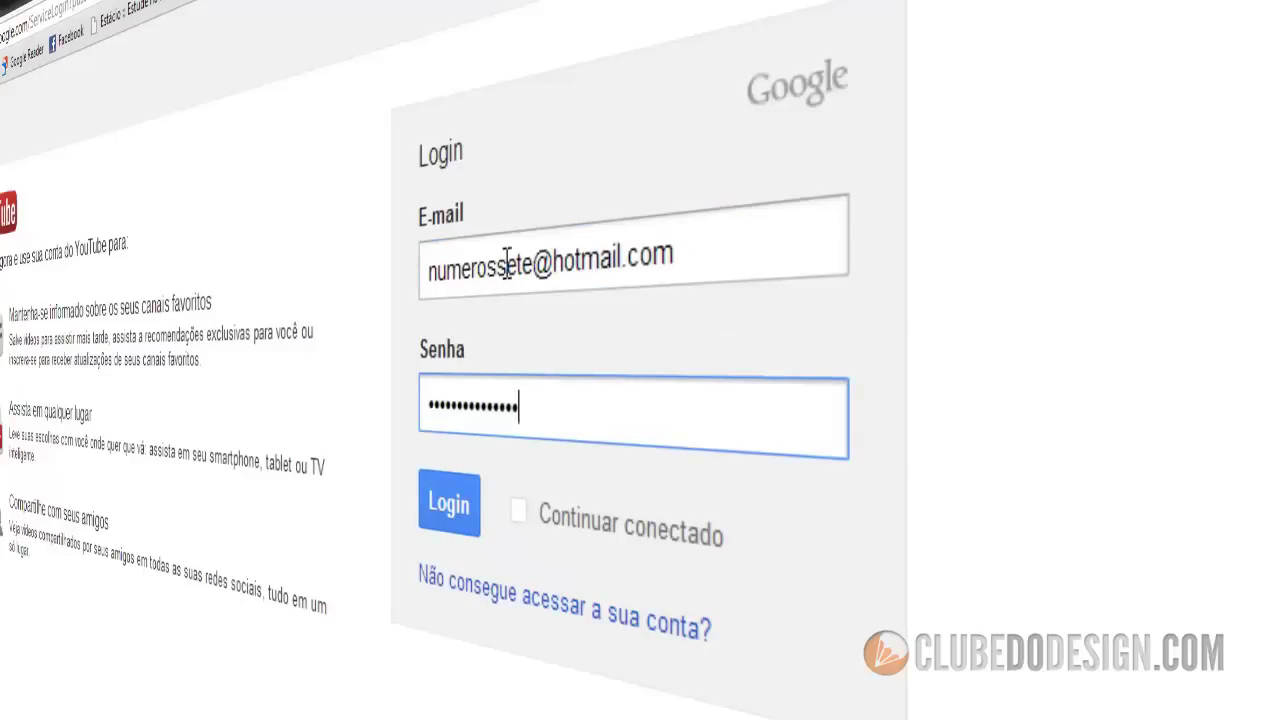
click(449, 508)
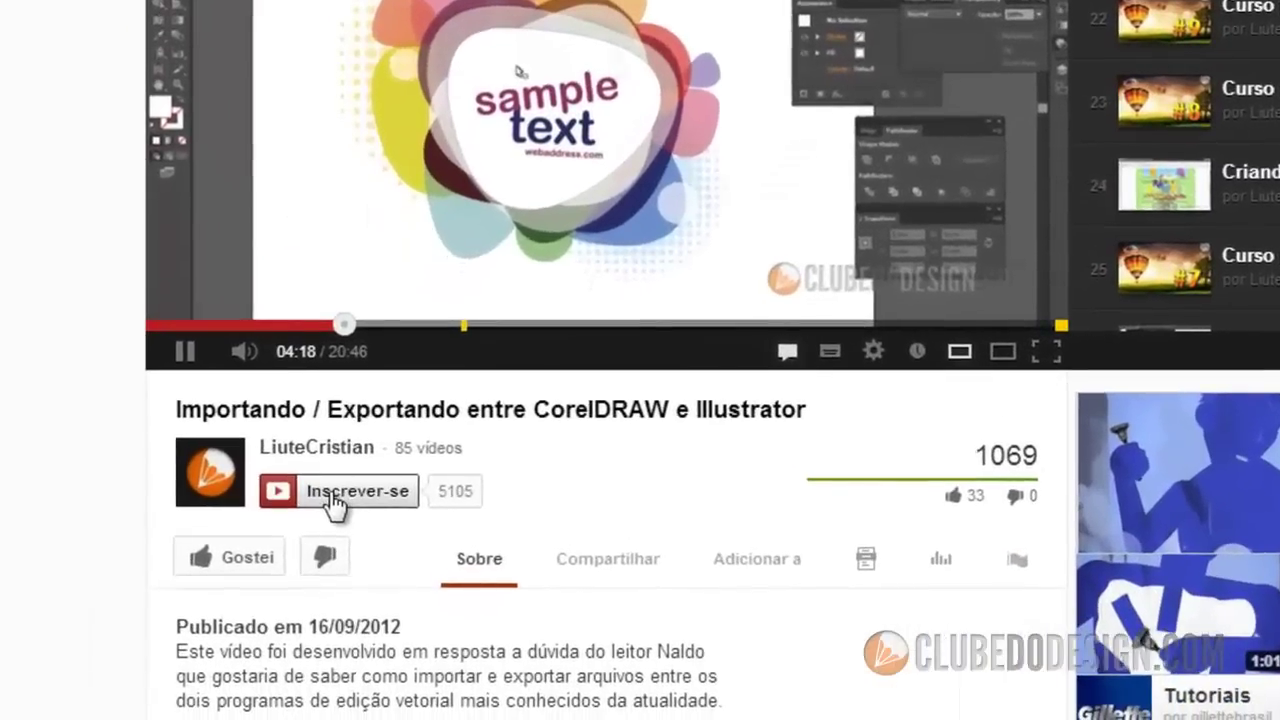
Step: Subscribe to Clube do Design, like the Importando / Exportando video, and open the channel page
click(340, 565)
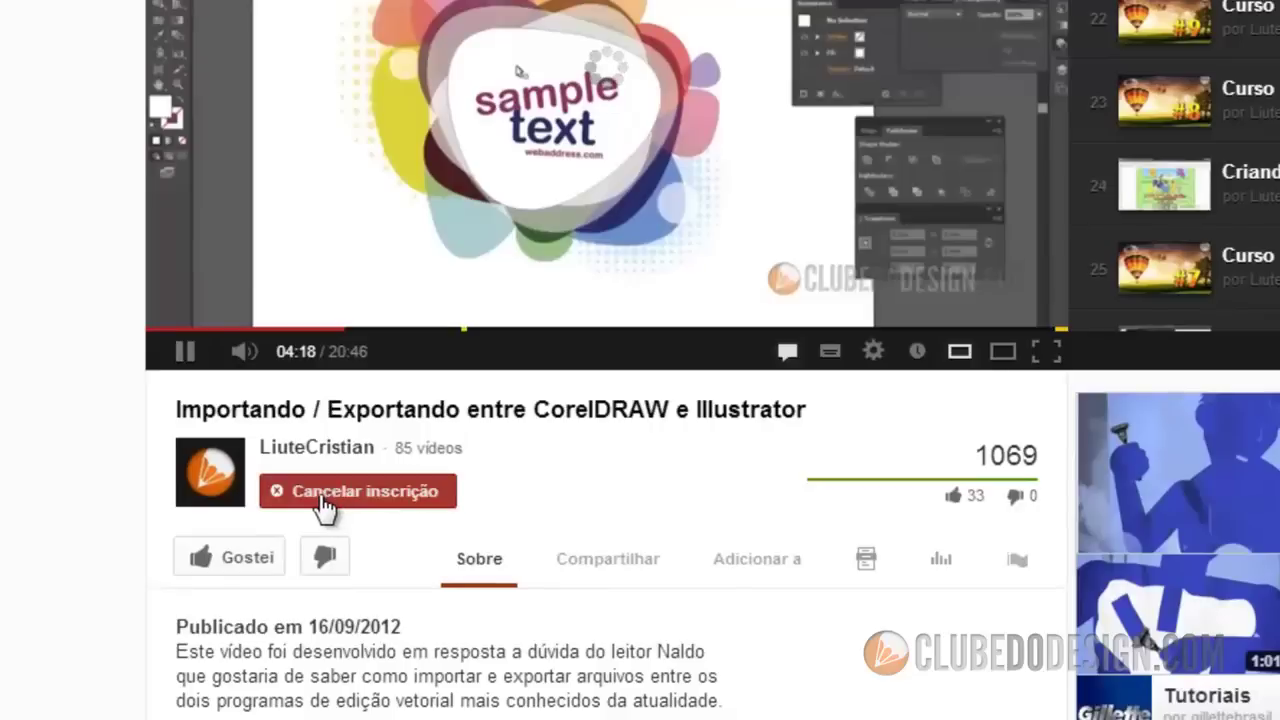
click(218, 580)
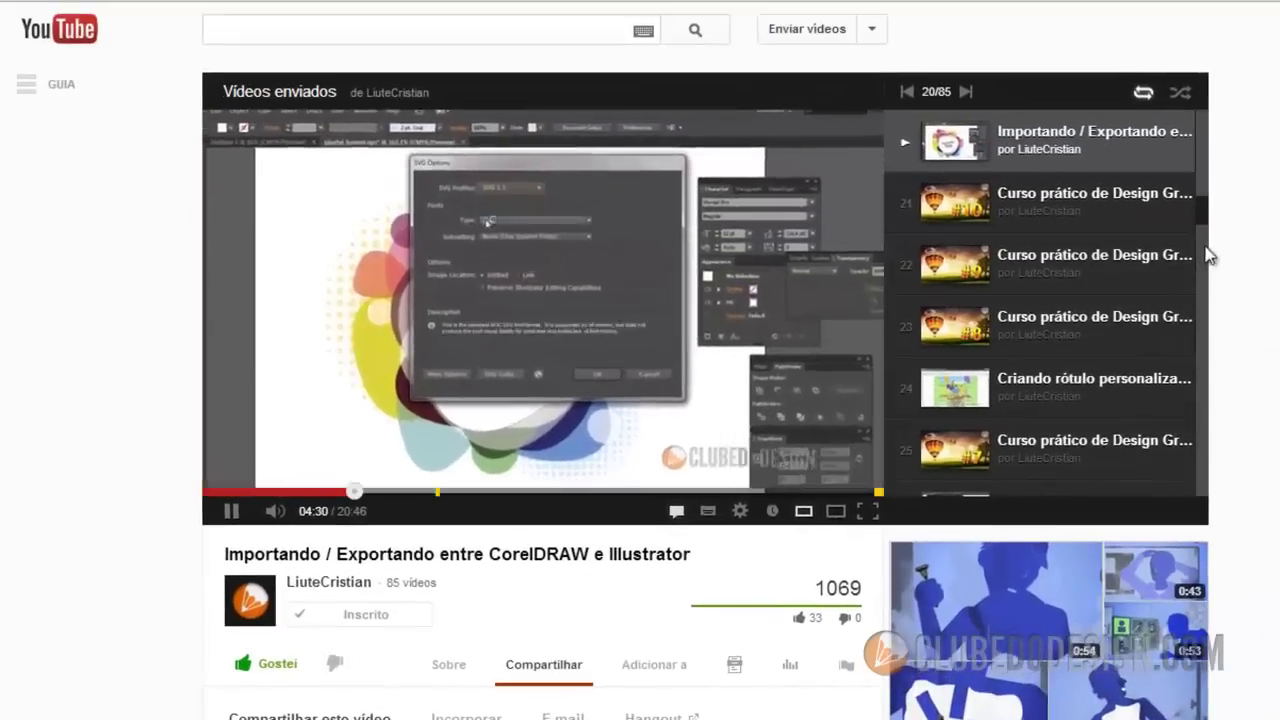
mouse_move(1207, 211)
mouse_down()
mouse_move(1210, 500)
mouse_move(1195, 115)
mouse_up()
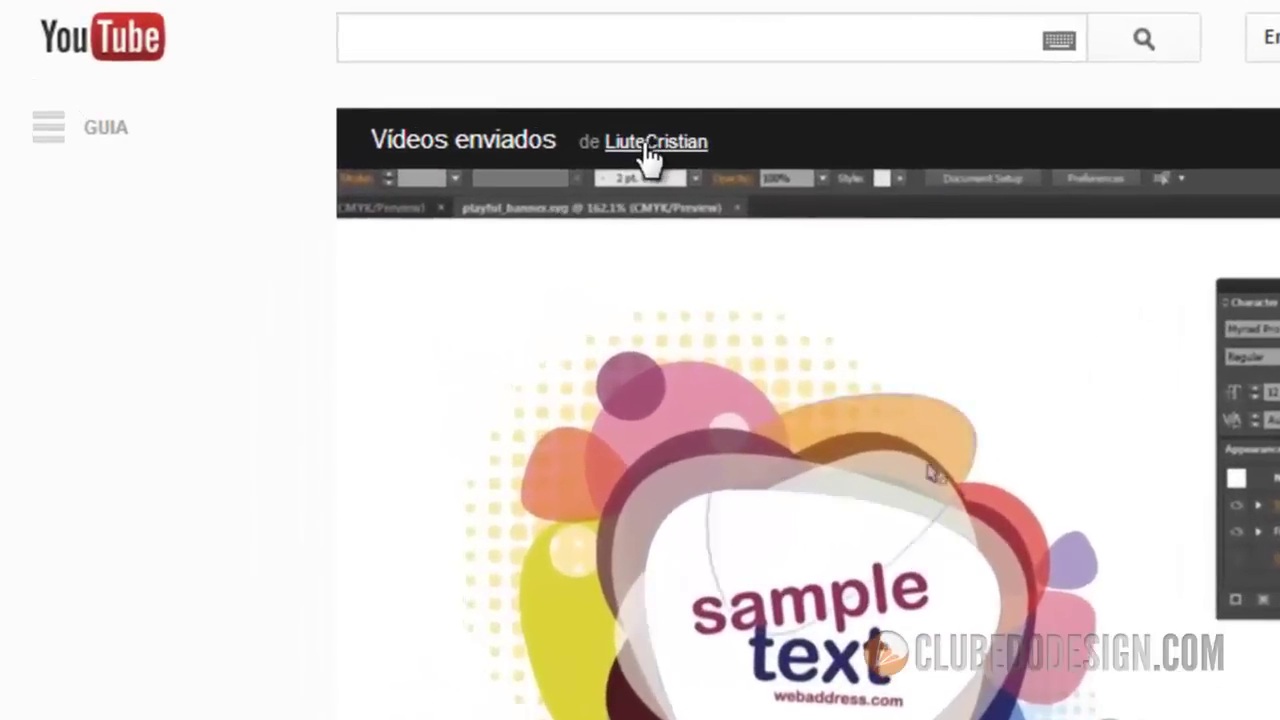
click(516, 117)
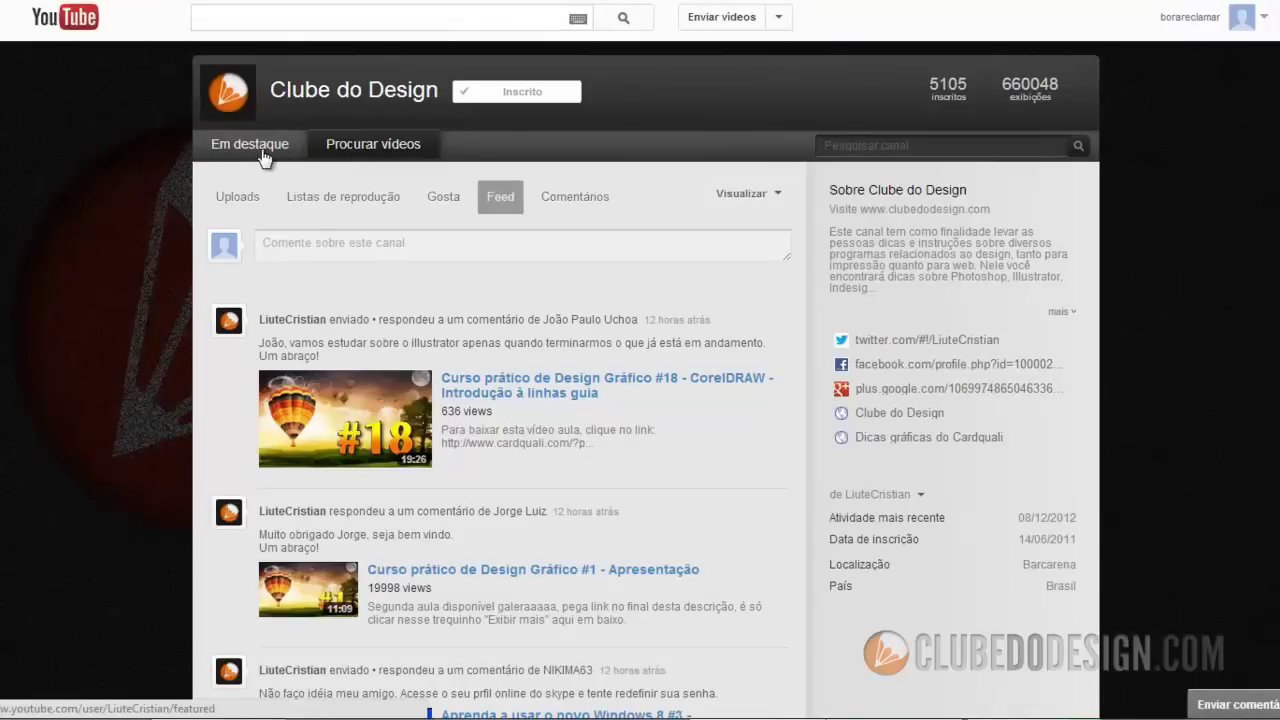
Step: Show the channel's Em destaque view and scroll down to its 85 uploaded videos
click(229, 152)
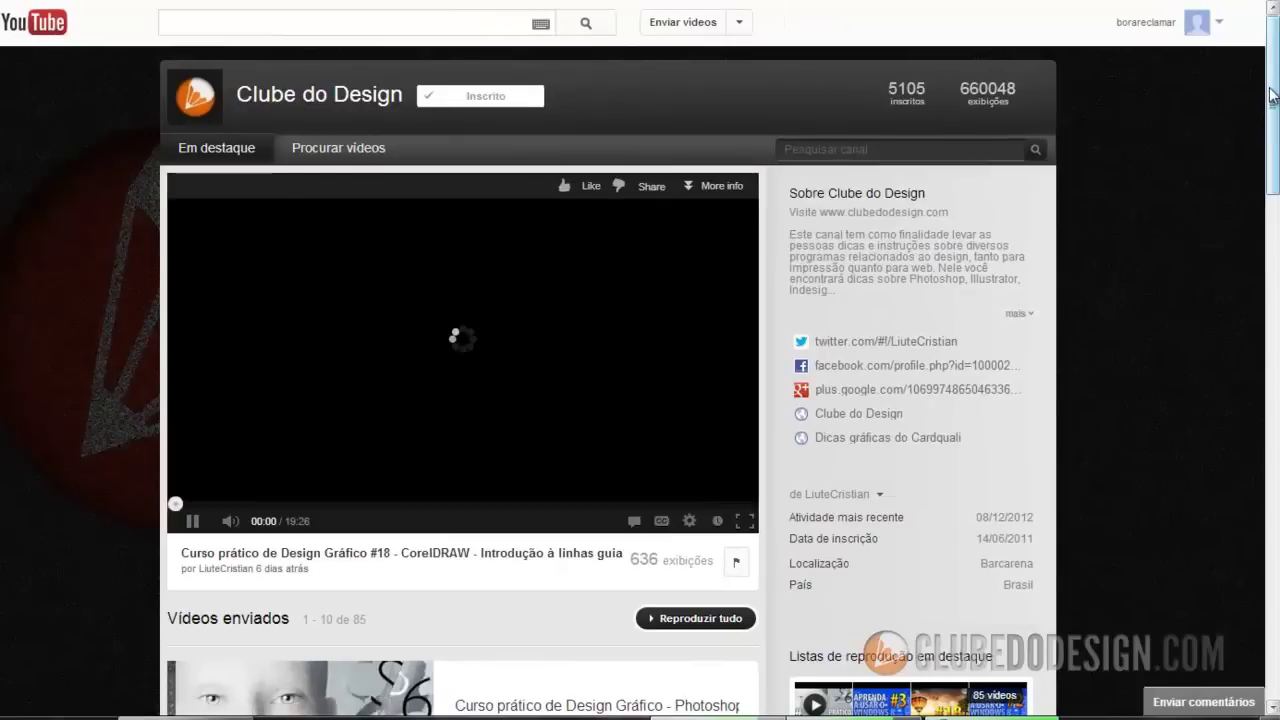
scroll(1272, 104, down, 1)
mouse_move(1272, 104)
mouse_down()
mouse_move(1273, 393)
mouse_move(1262, 80)
mouse_up()
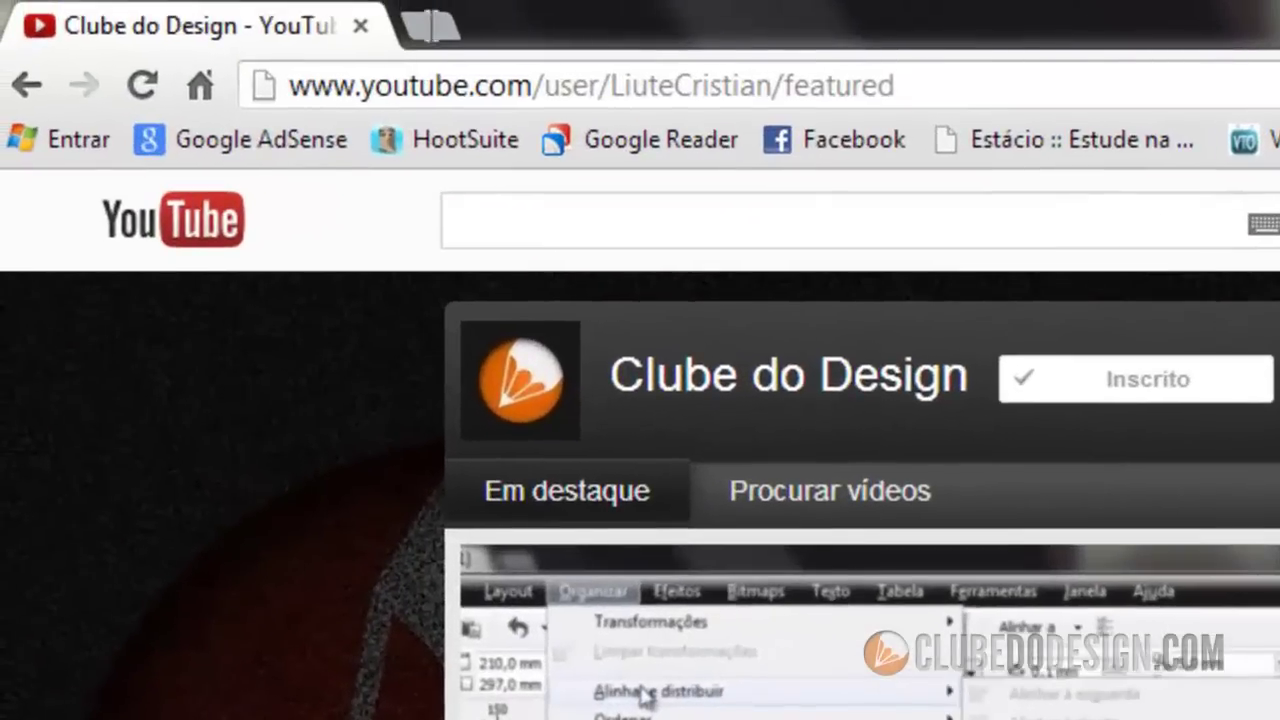
click(433, 21)
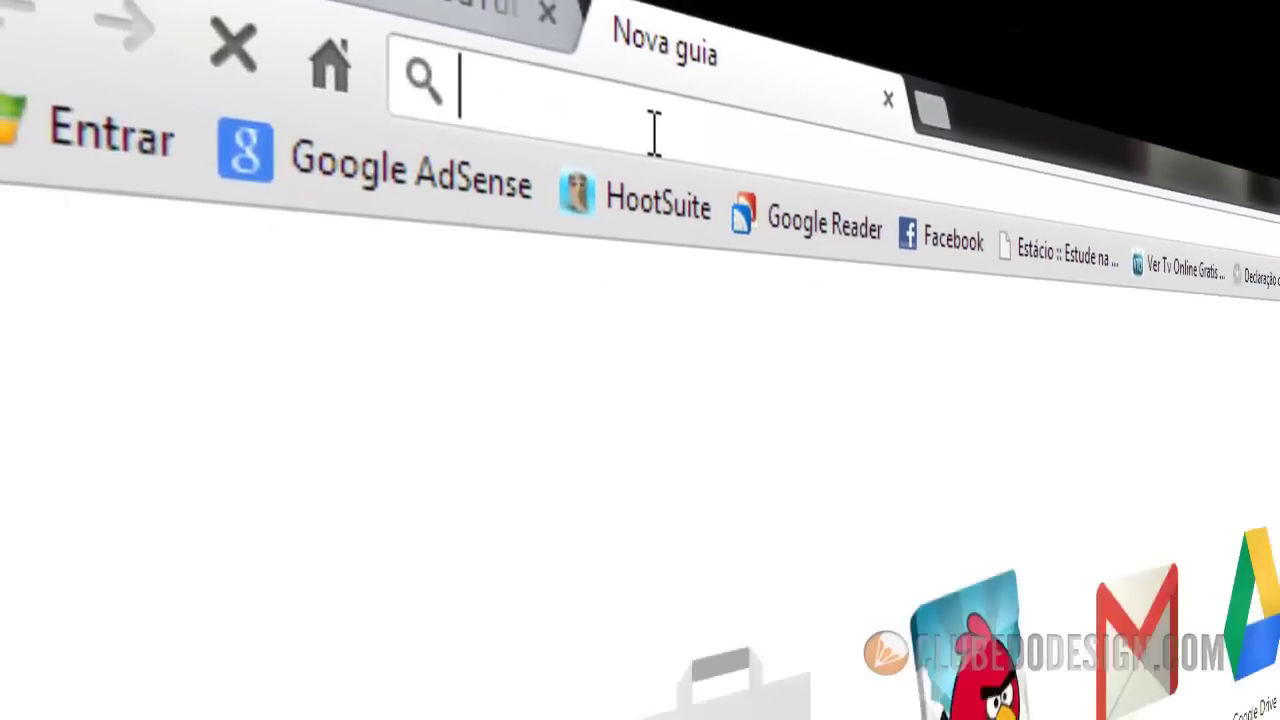
text(www.clube)
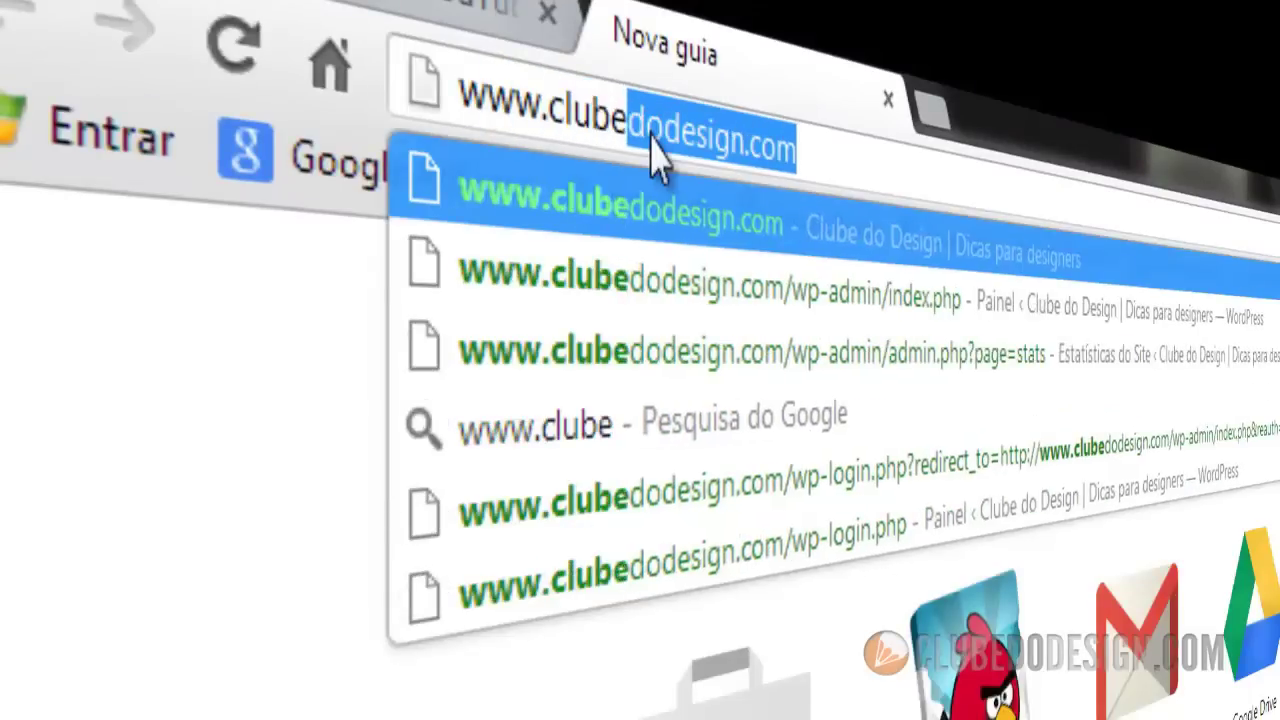
text(dodesign)
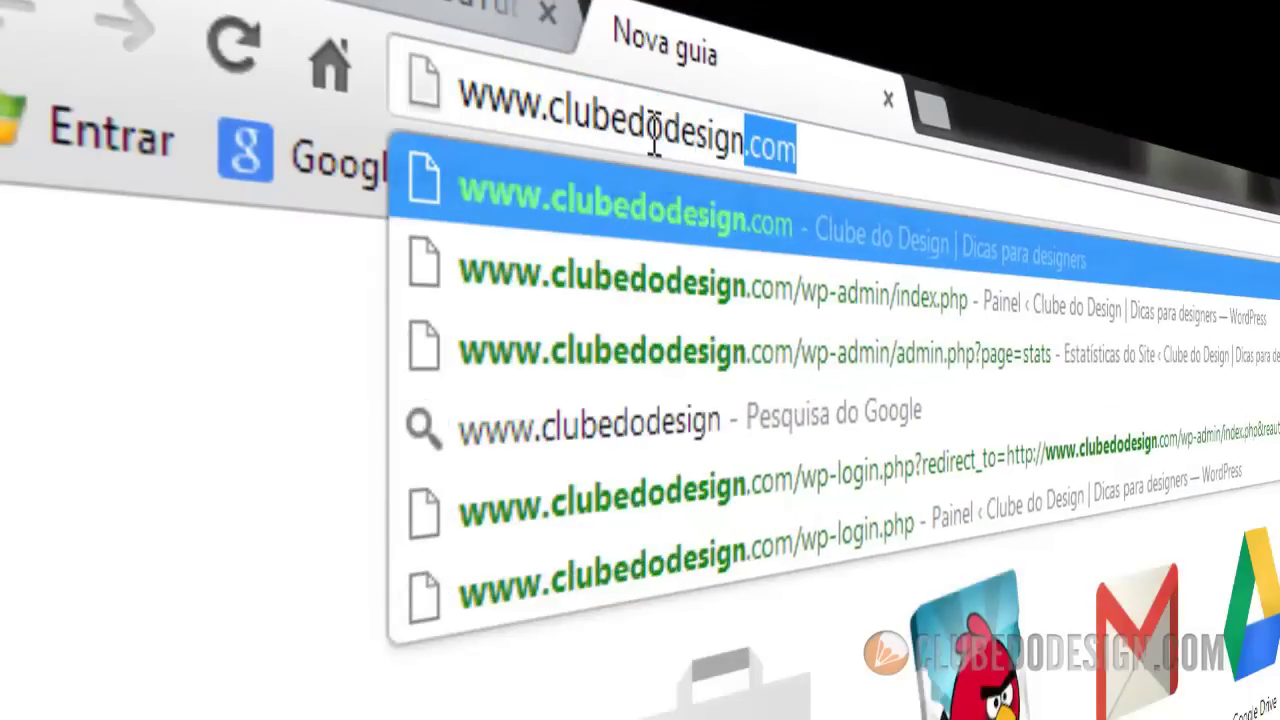
text(.com)
key(Return)
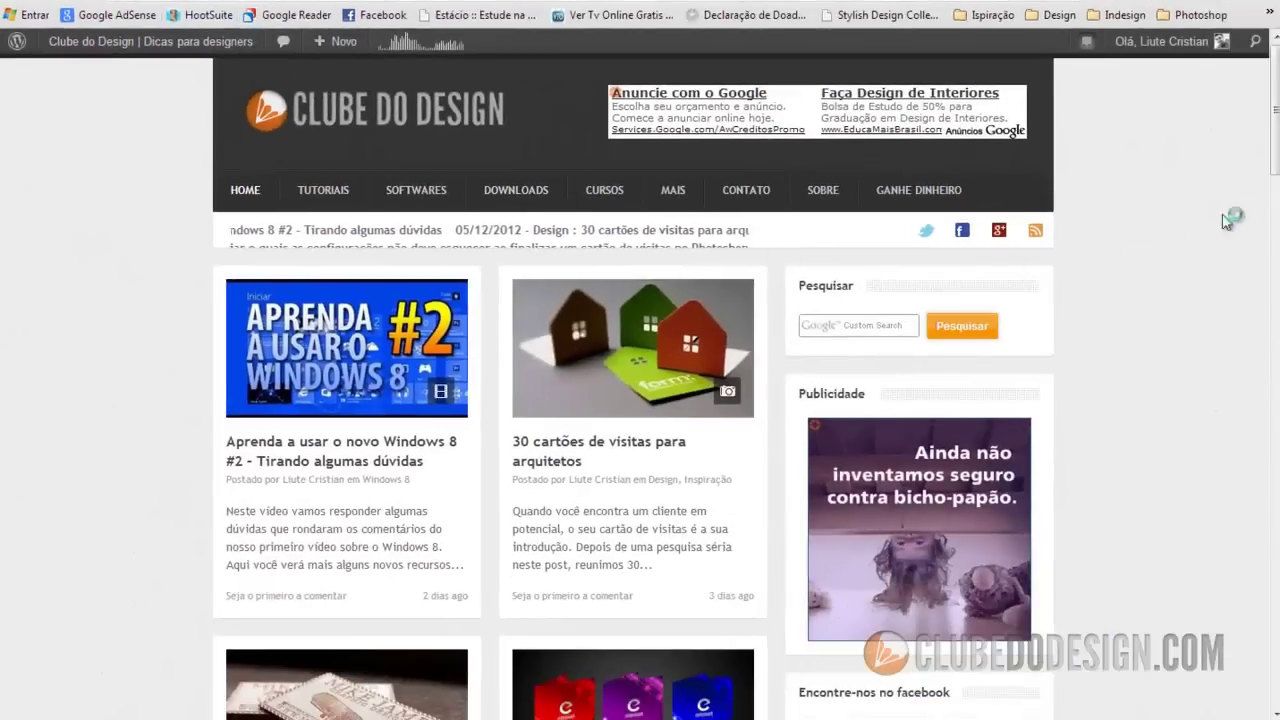
scroll(640, 400, down, 1)
scroll(640, 400, down, 4)
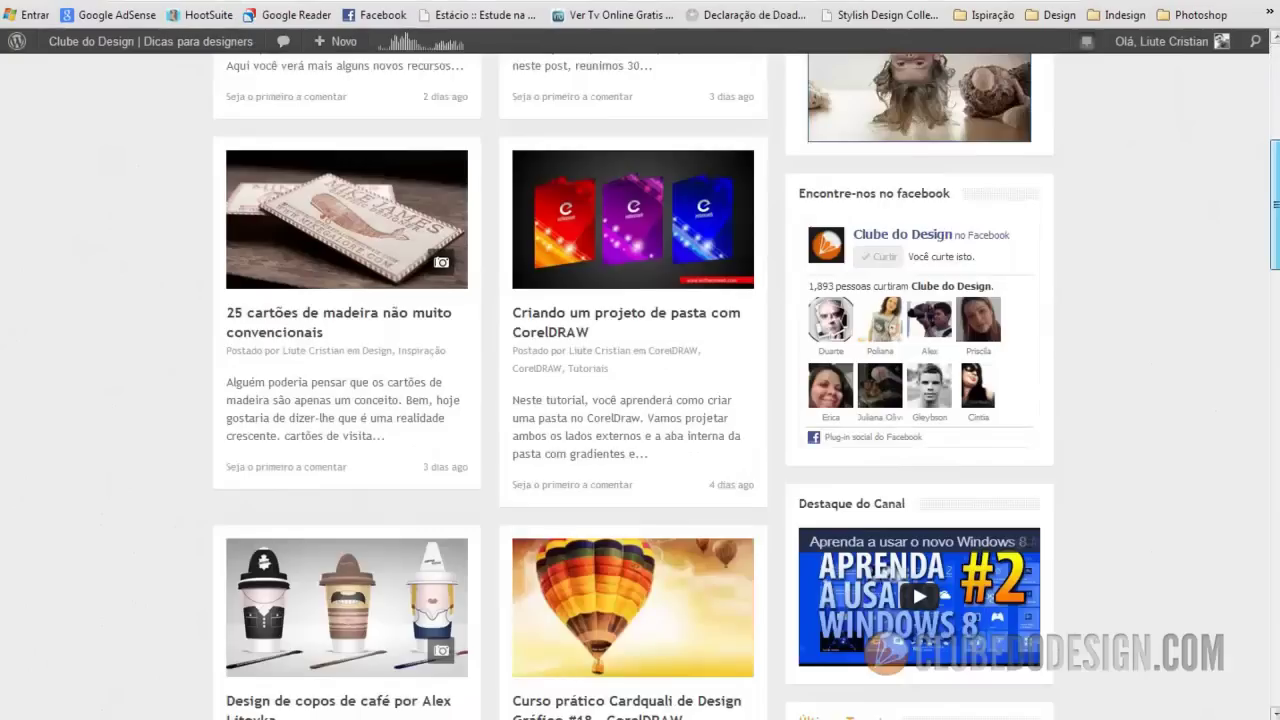
scroll(640, 400, down, 2)
scroll(640, 400, down, 1)
scroll(640, 400, down, 1)
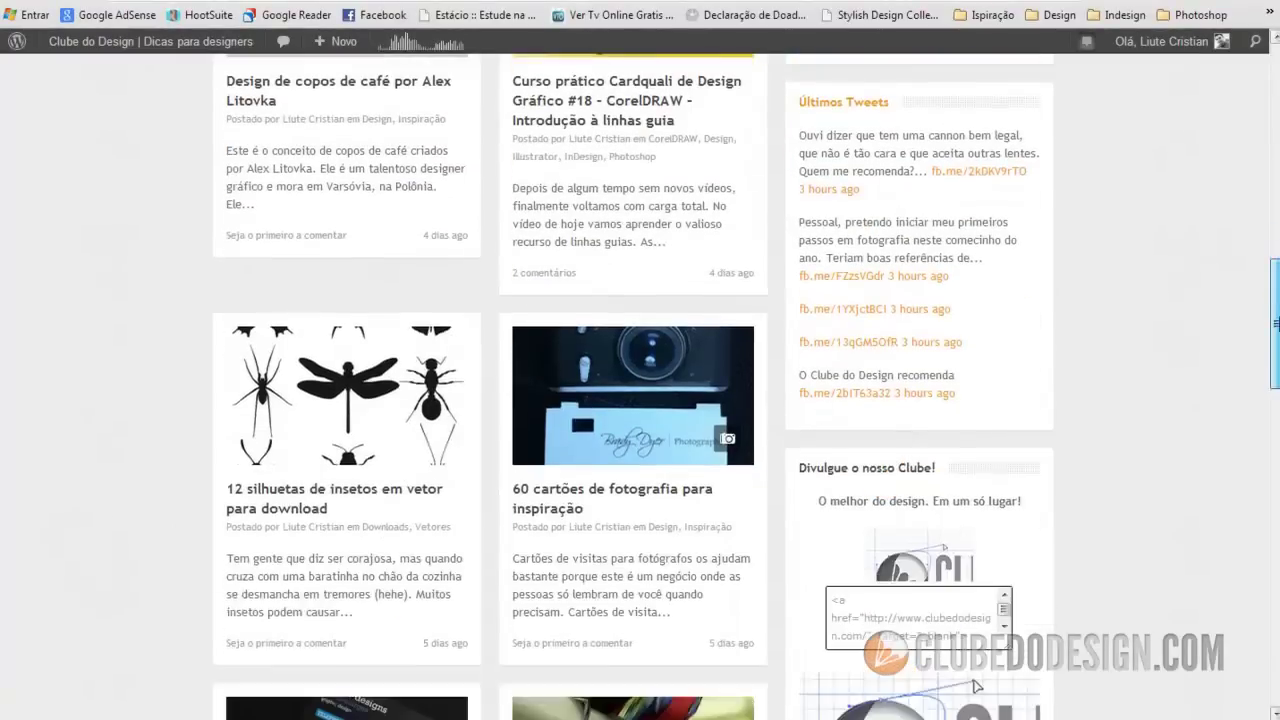
scroll(640, 400, down, 3)
drag(1276, 367, 1276, 447)
drag(1273, 512, 1172, 402)
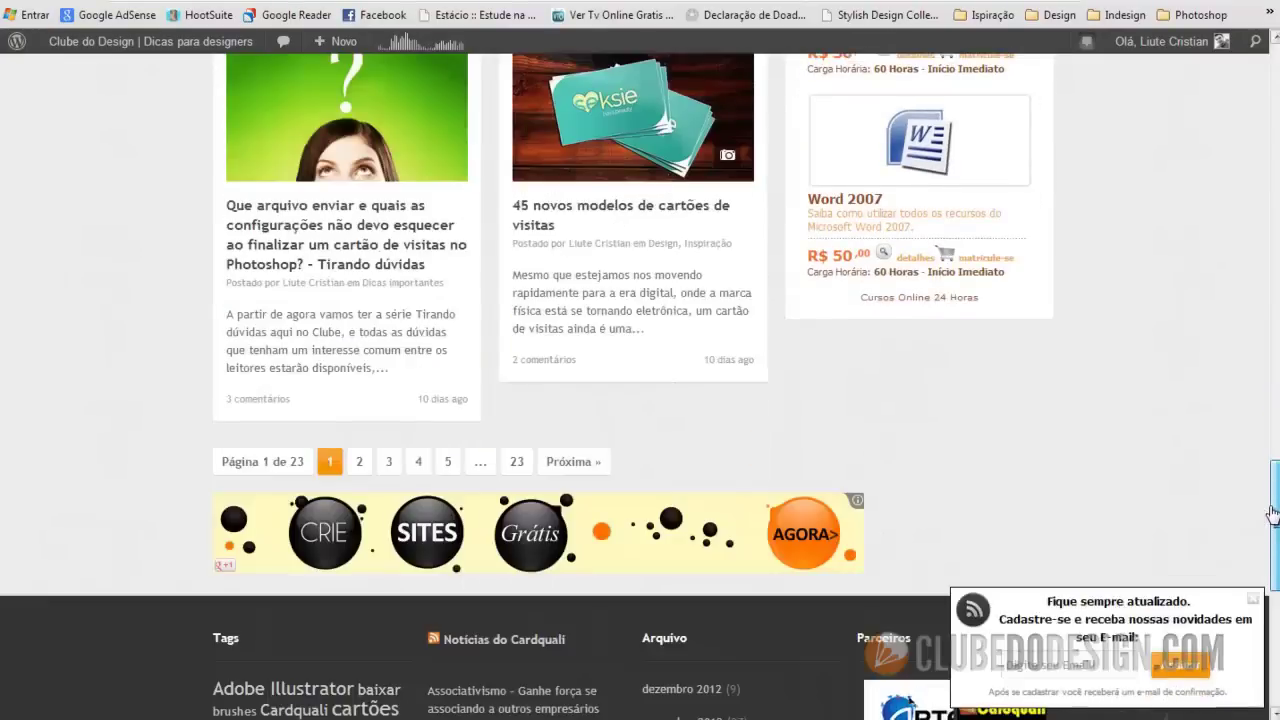